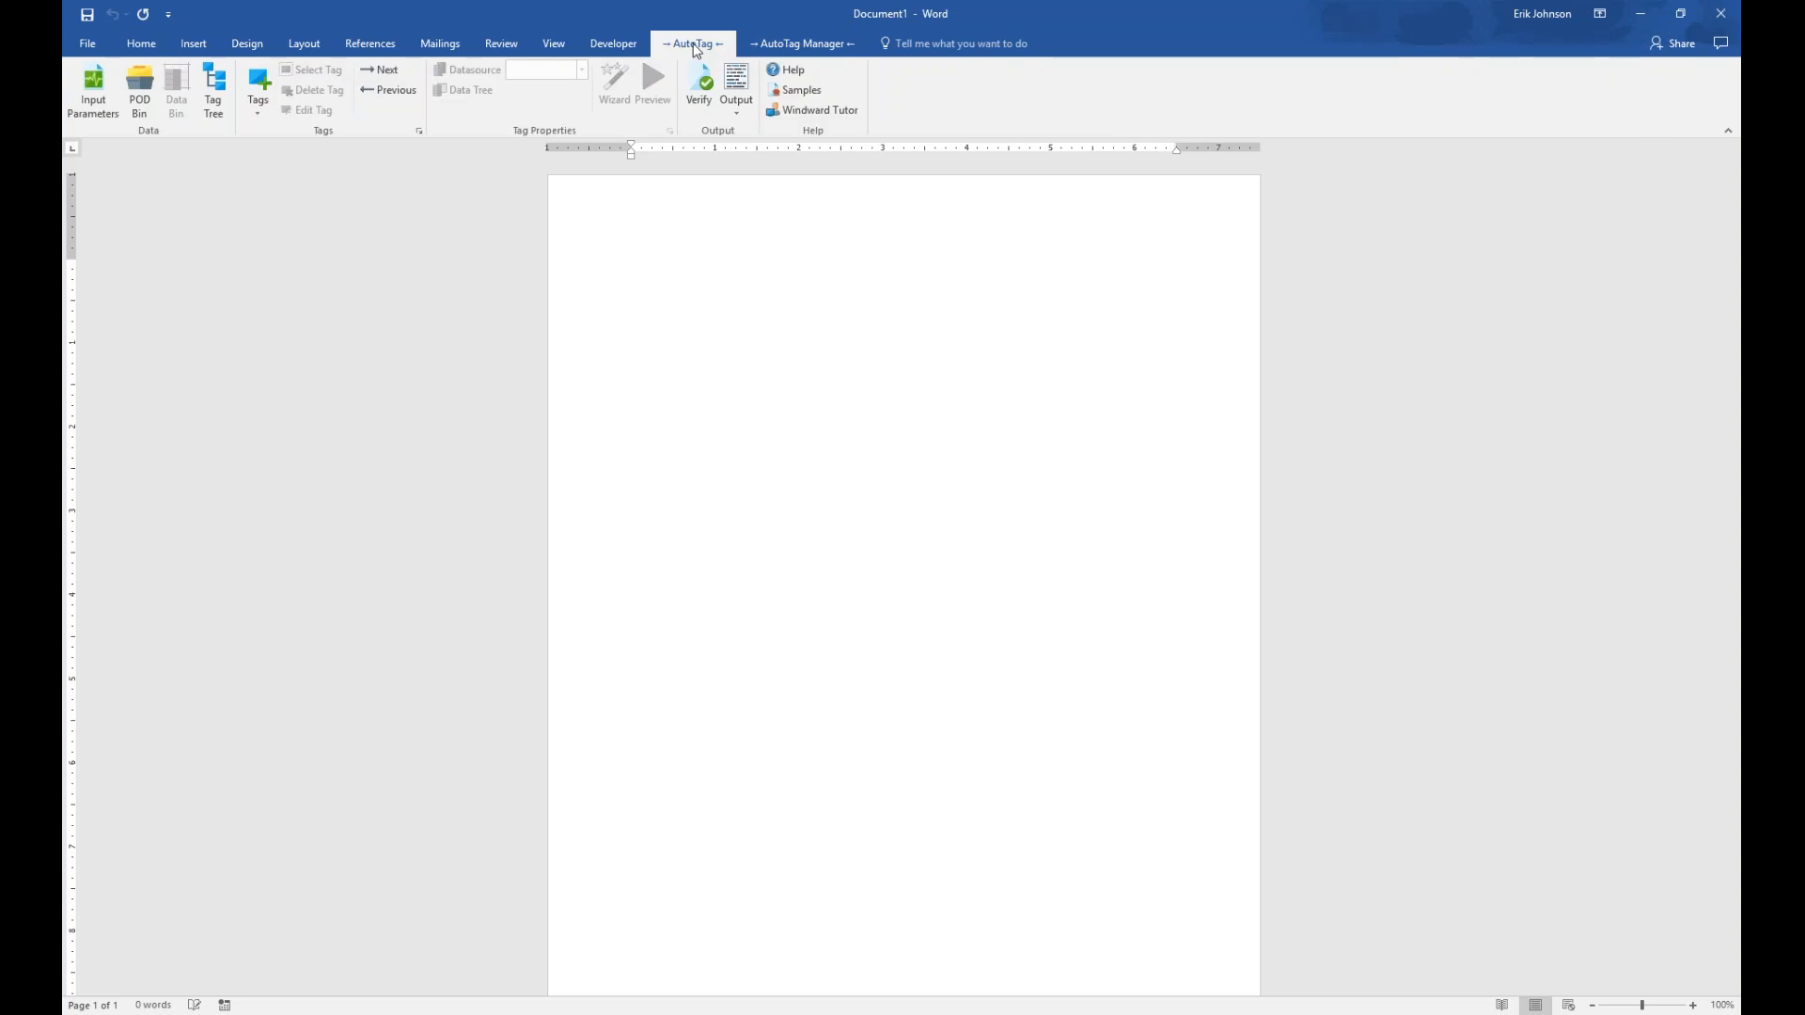
- Open the ForEach Tag sample template from the Tag tutorials - SQL group of the Getting Started Guide's sample templates
click(782, 43)
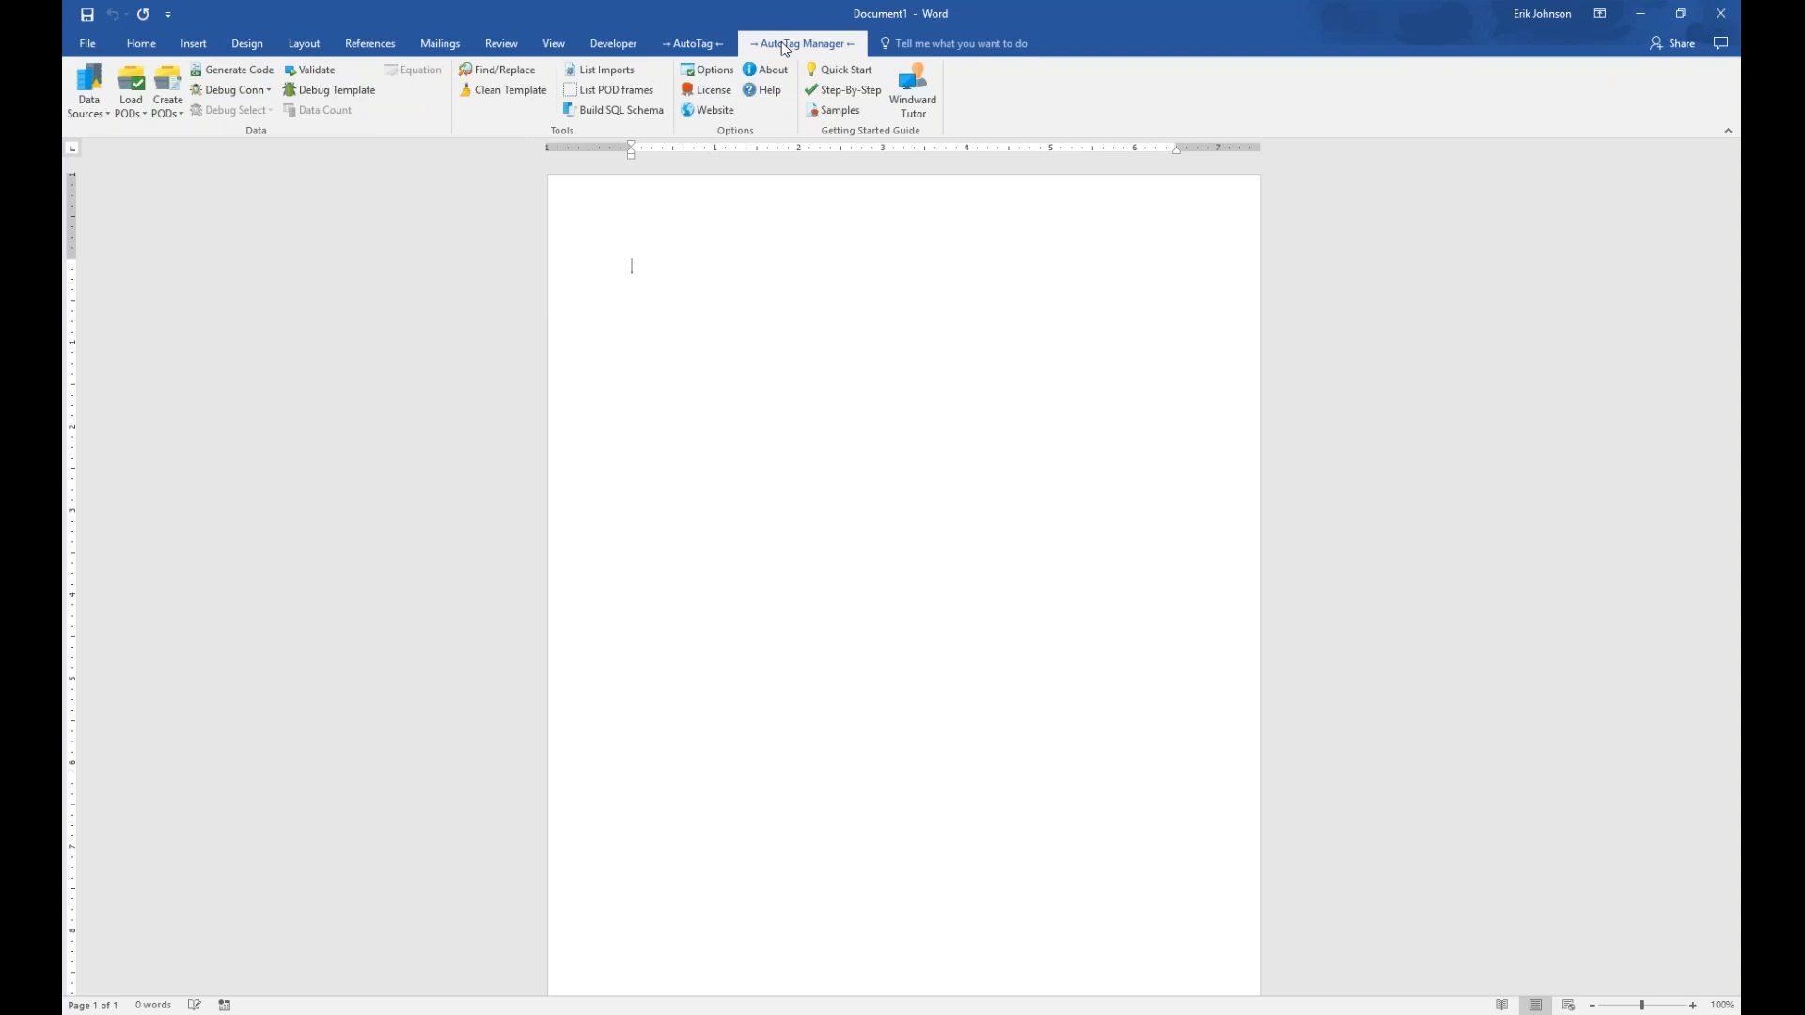
click(849, 113)
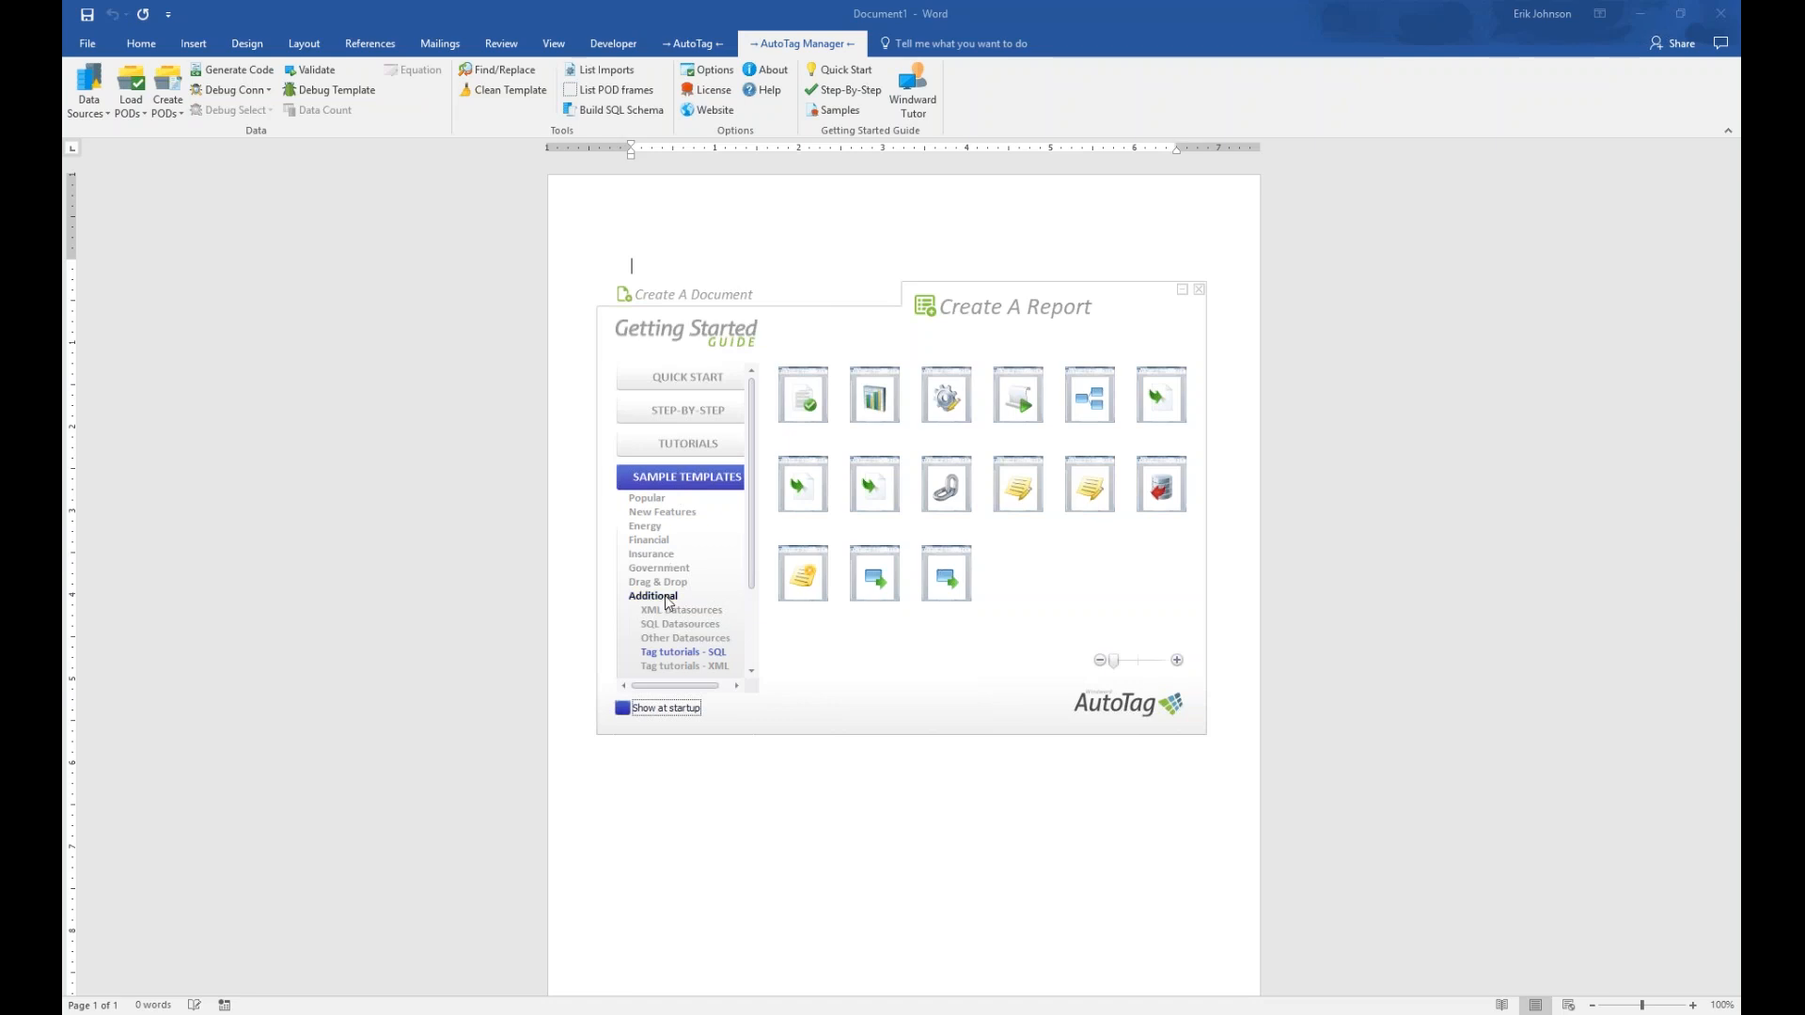
drag(752, 533, 751, 566)
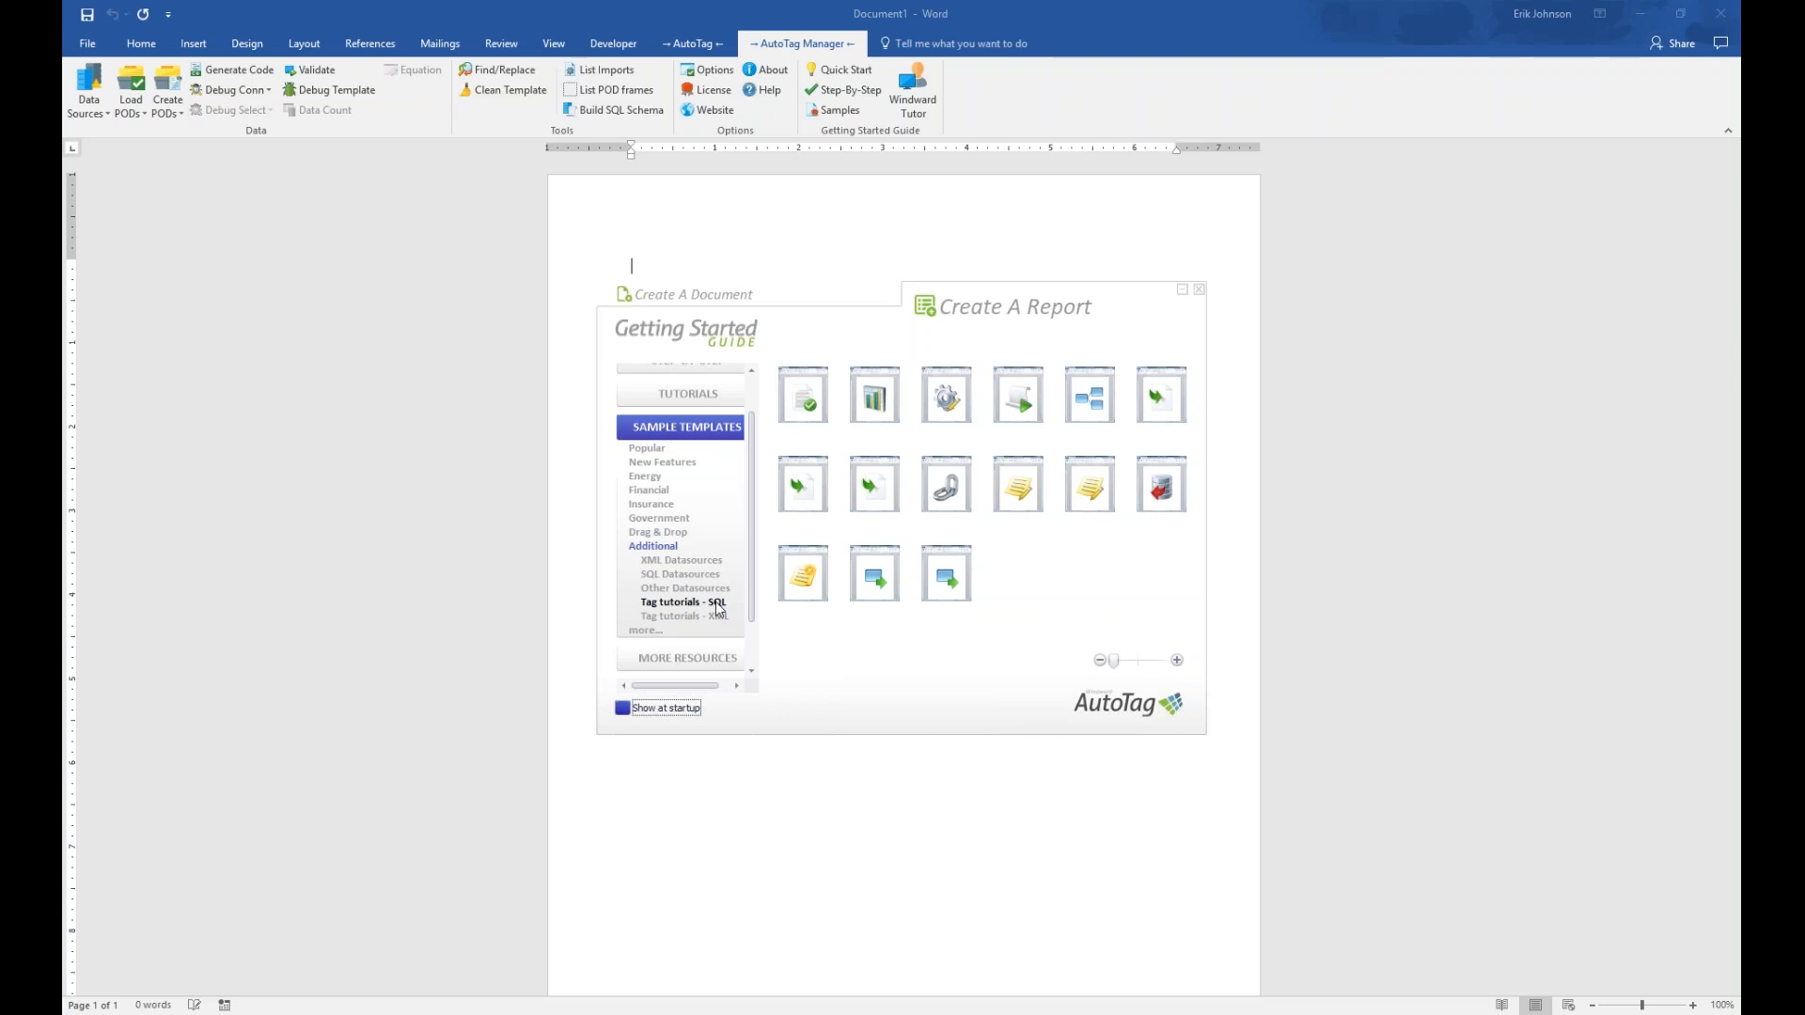
click(718, 605)
mouse_move(1015, 403)
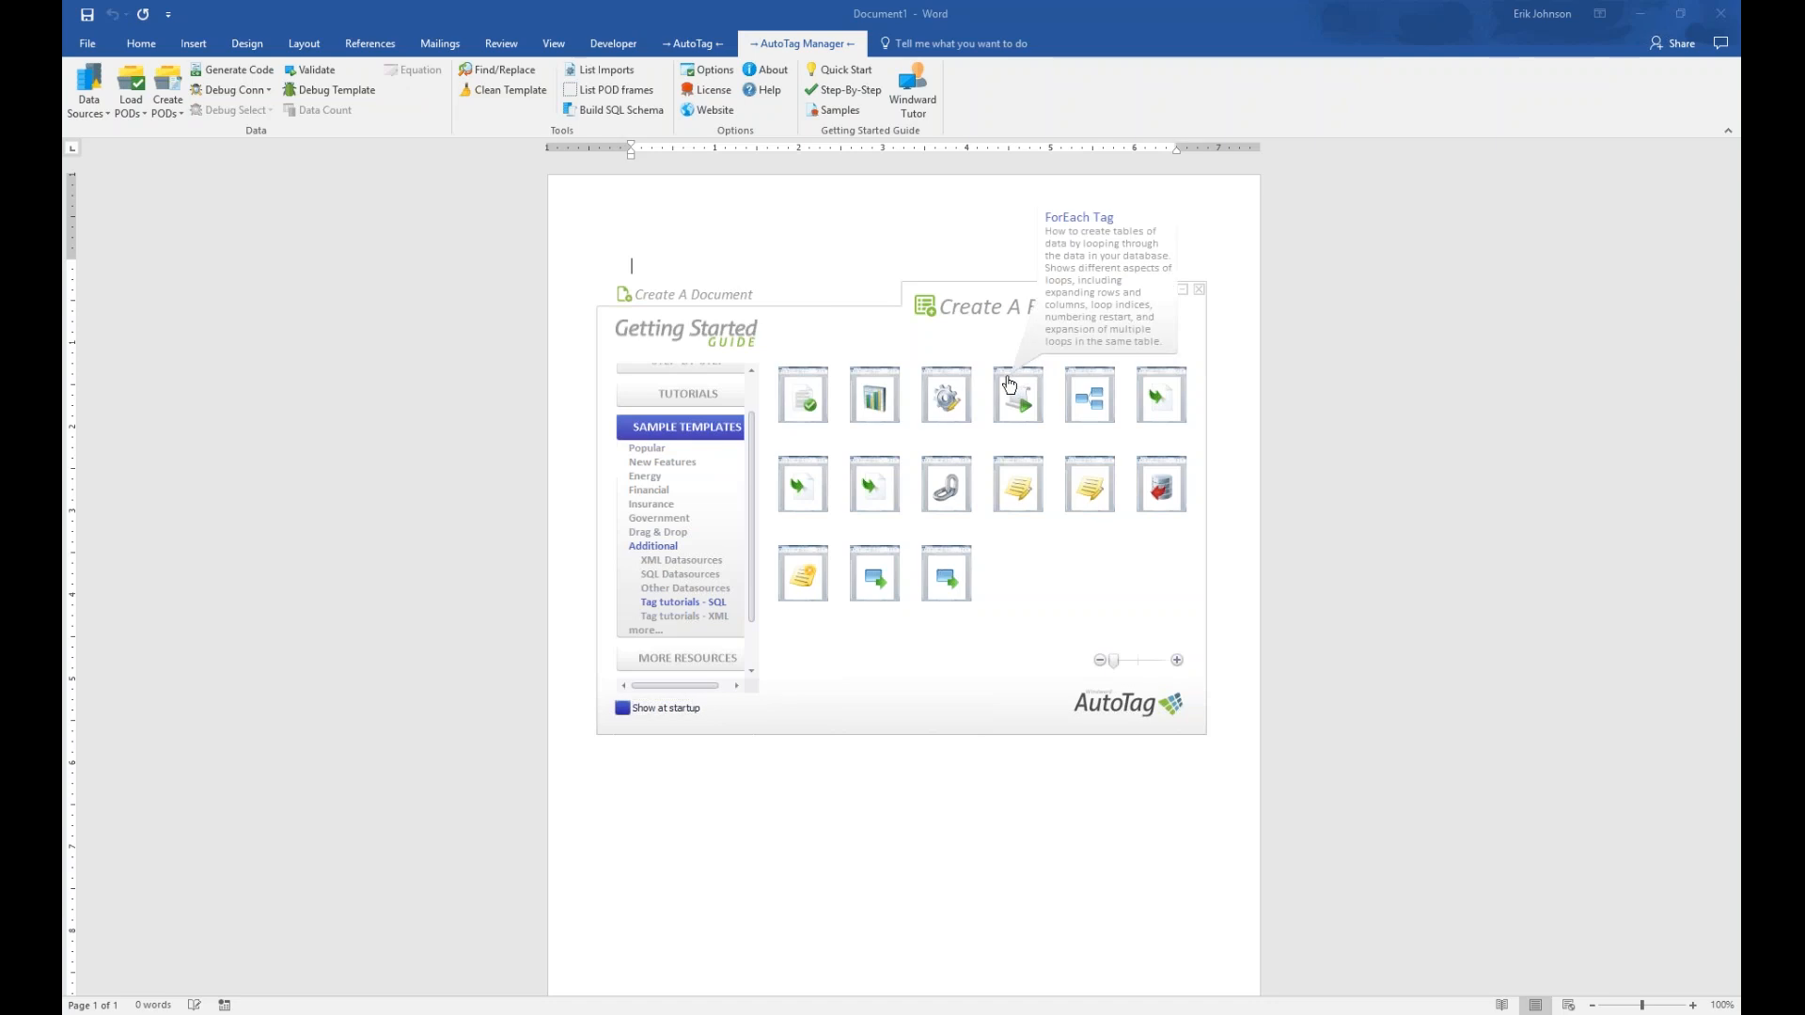
click(1010, 383)
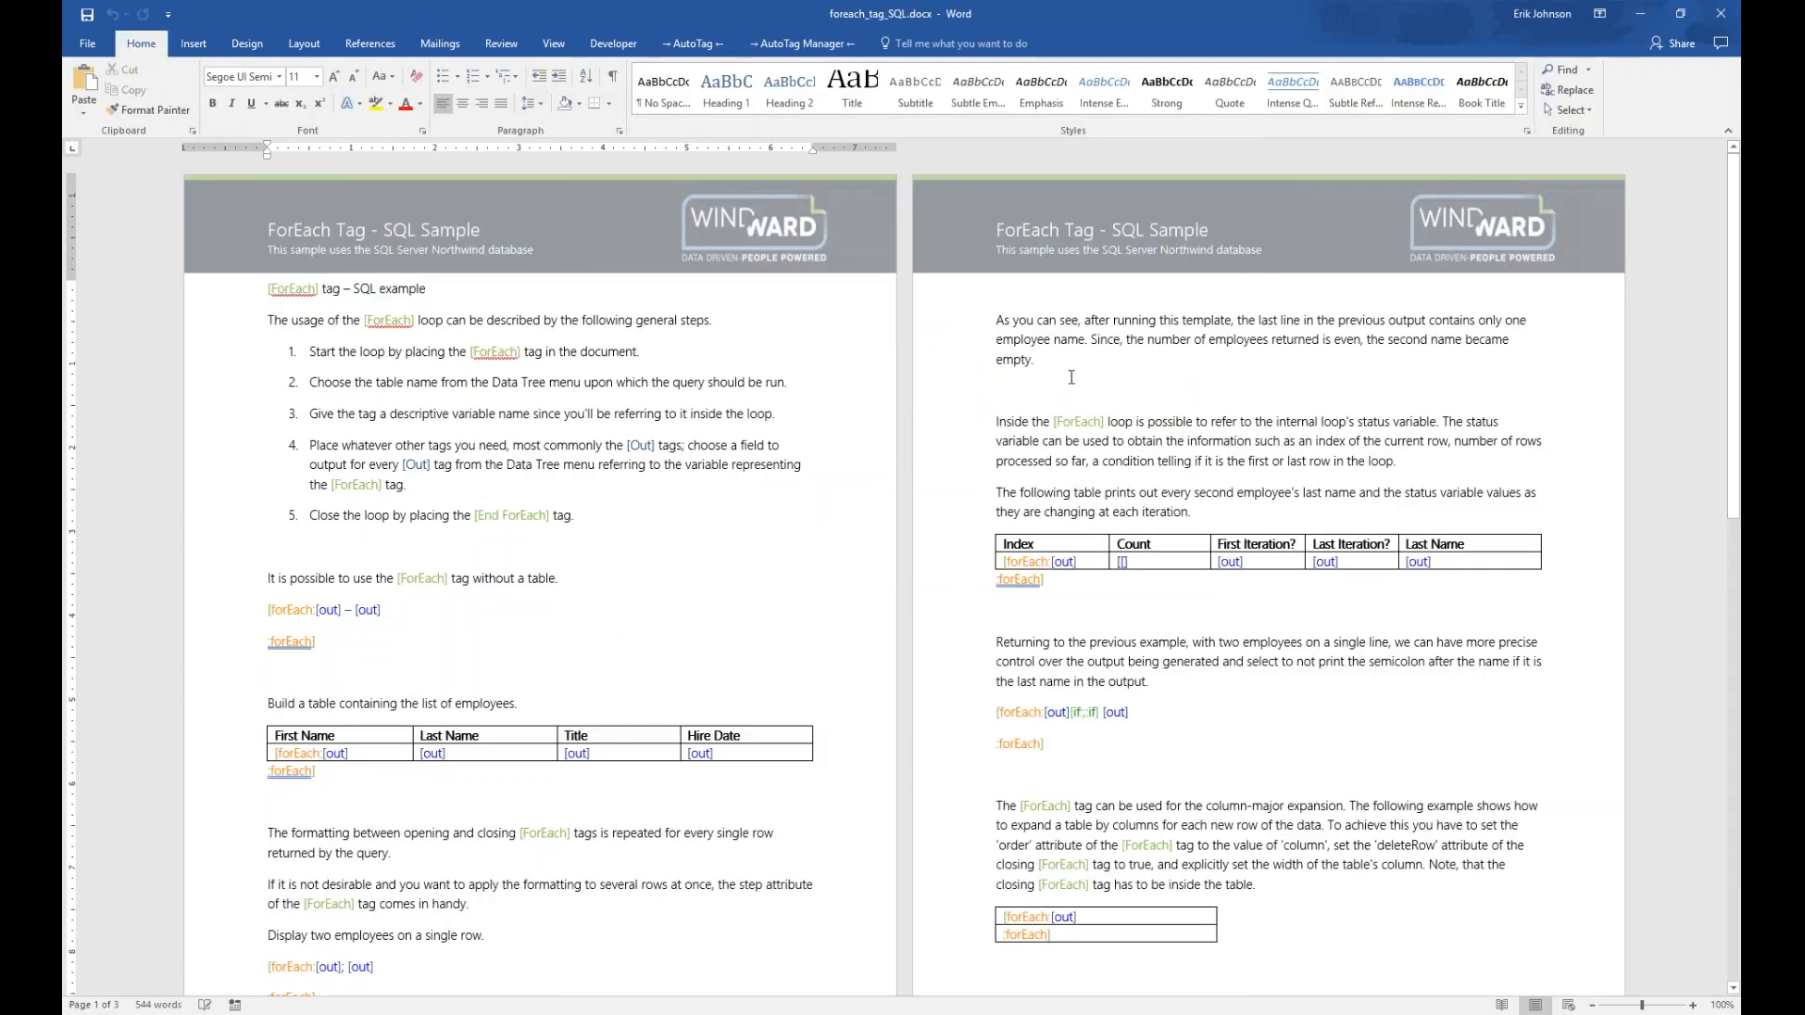
- Take the template window out of full-screen size, move it up and enlarge it to nearly full screen height
click(1692, 20)
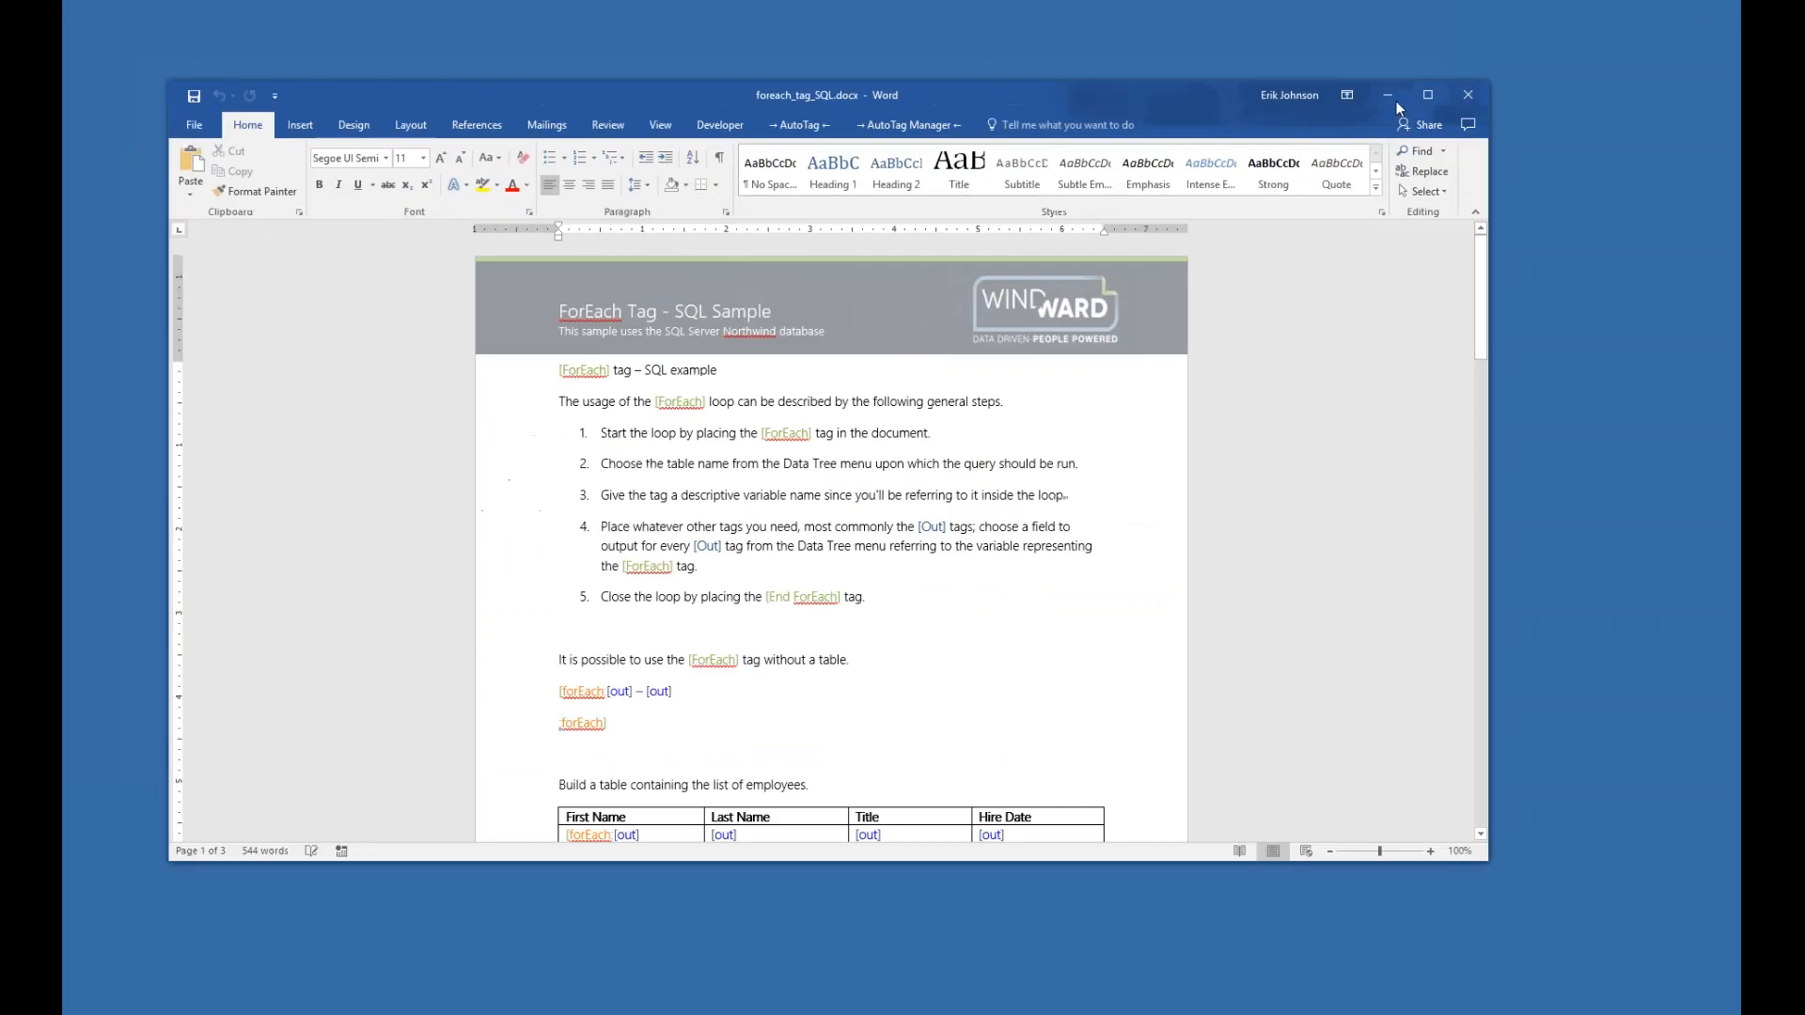
drag(1184, 82, 1184, 5)
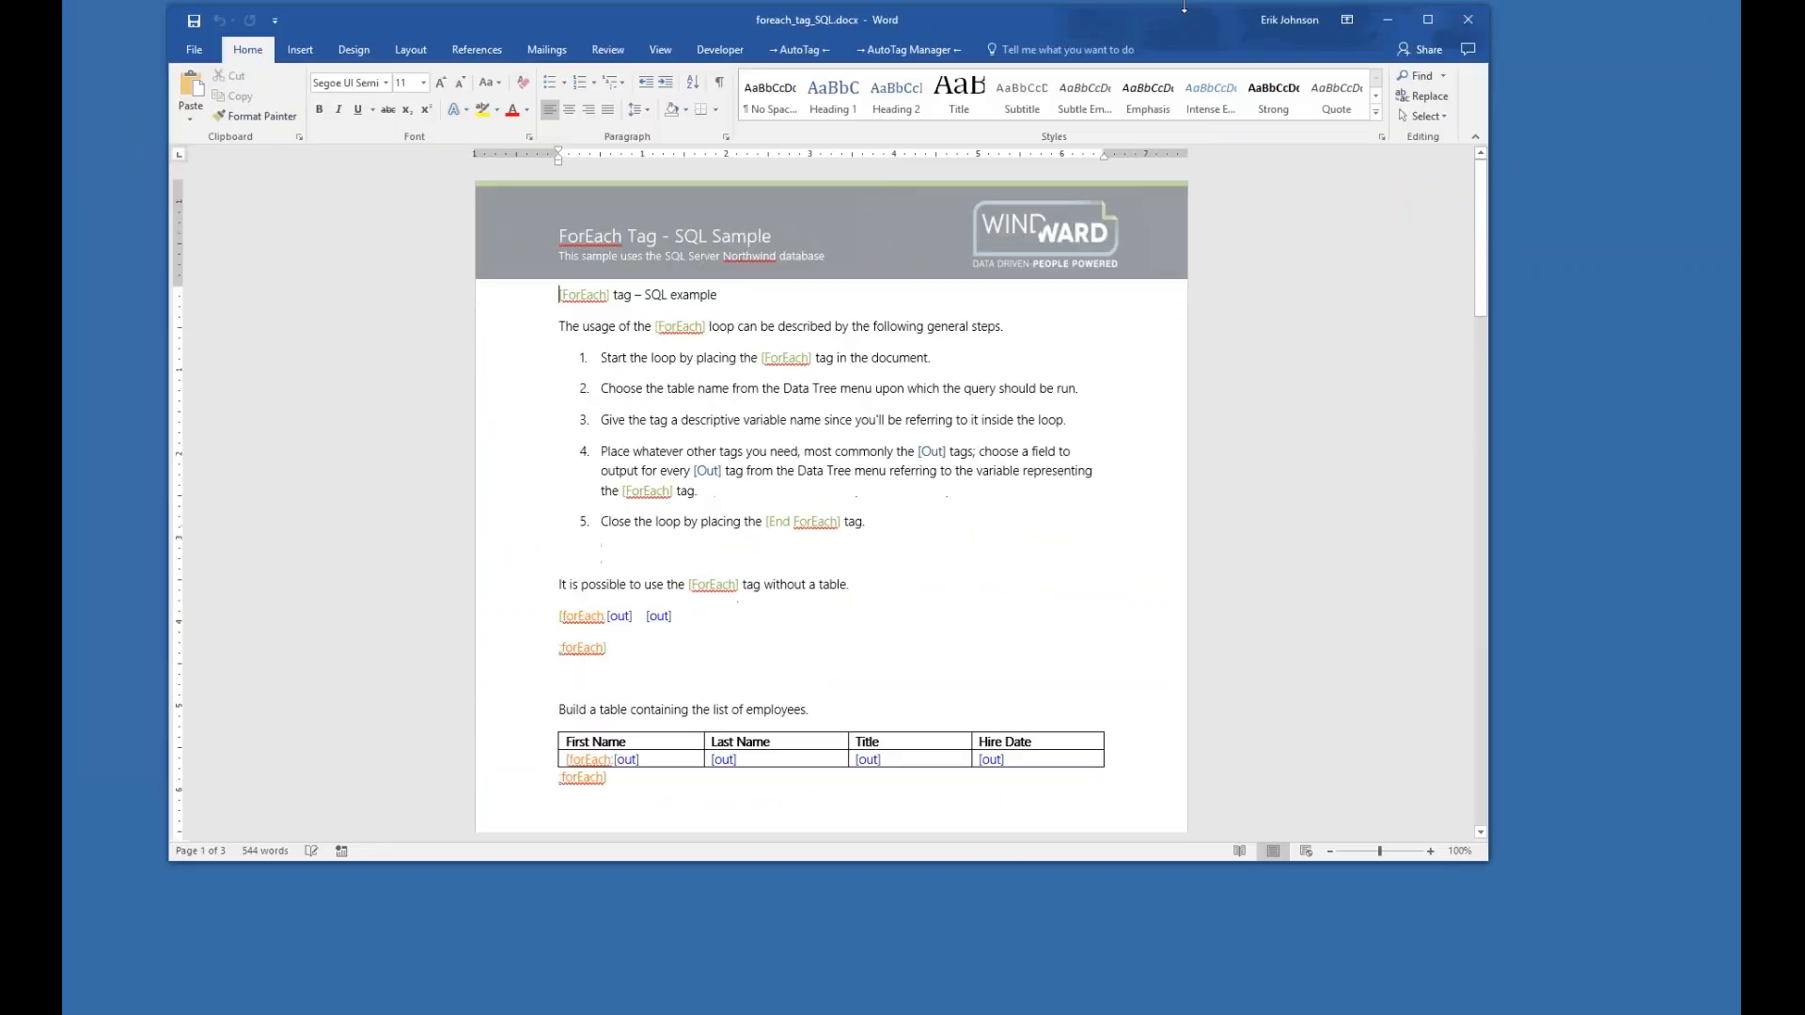
drag(1484, 859, 1505, 1008)
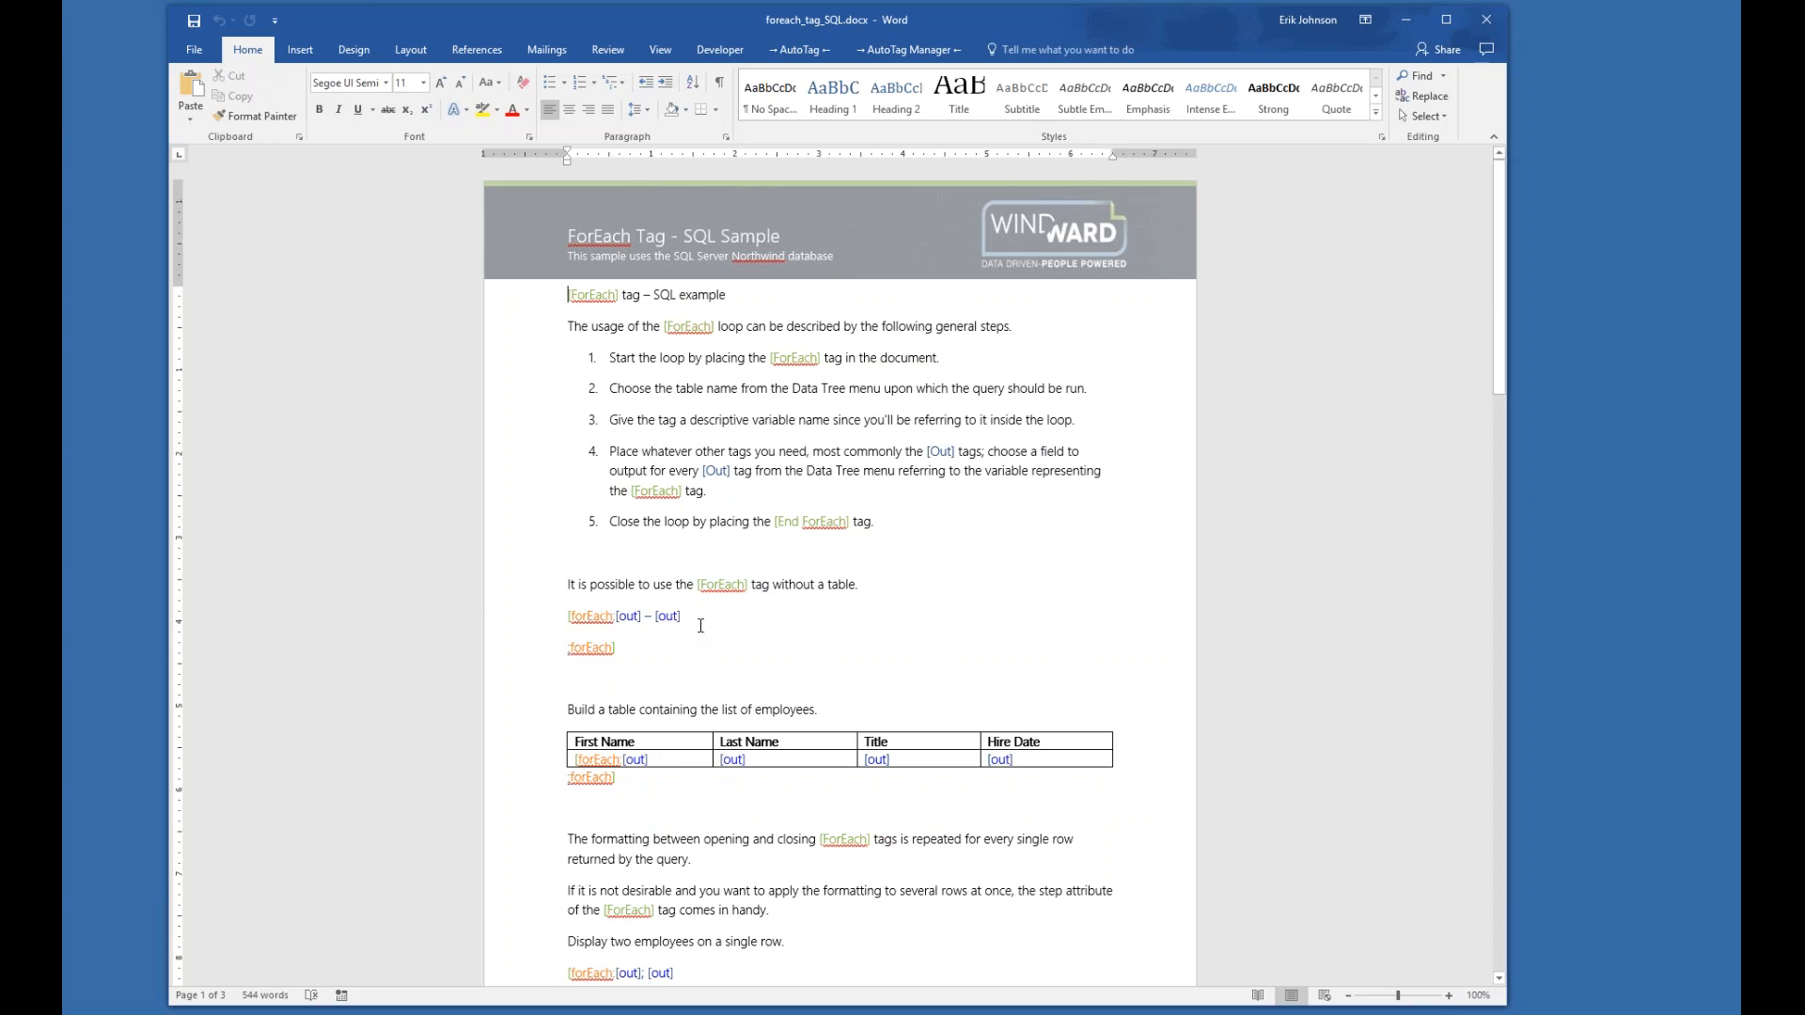
- Preview the query results of the opening forEach tag in the example without a table, enlarging the results window to show every column
click(589, 616)
click(593, 648)
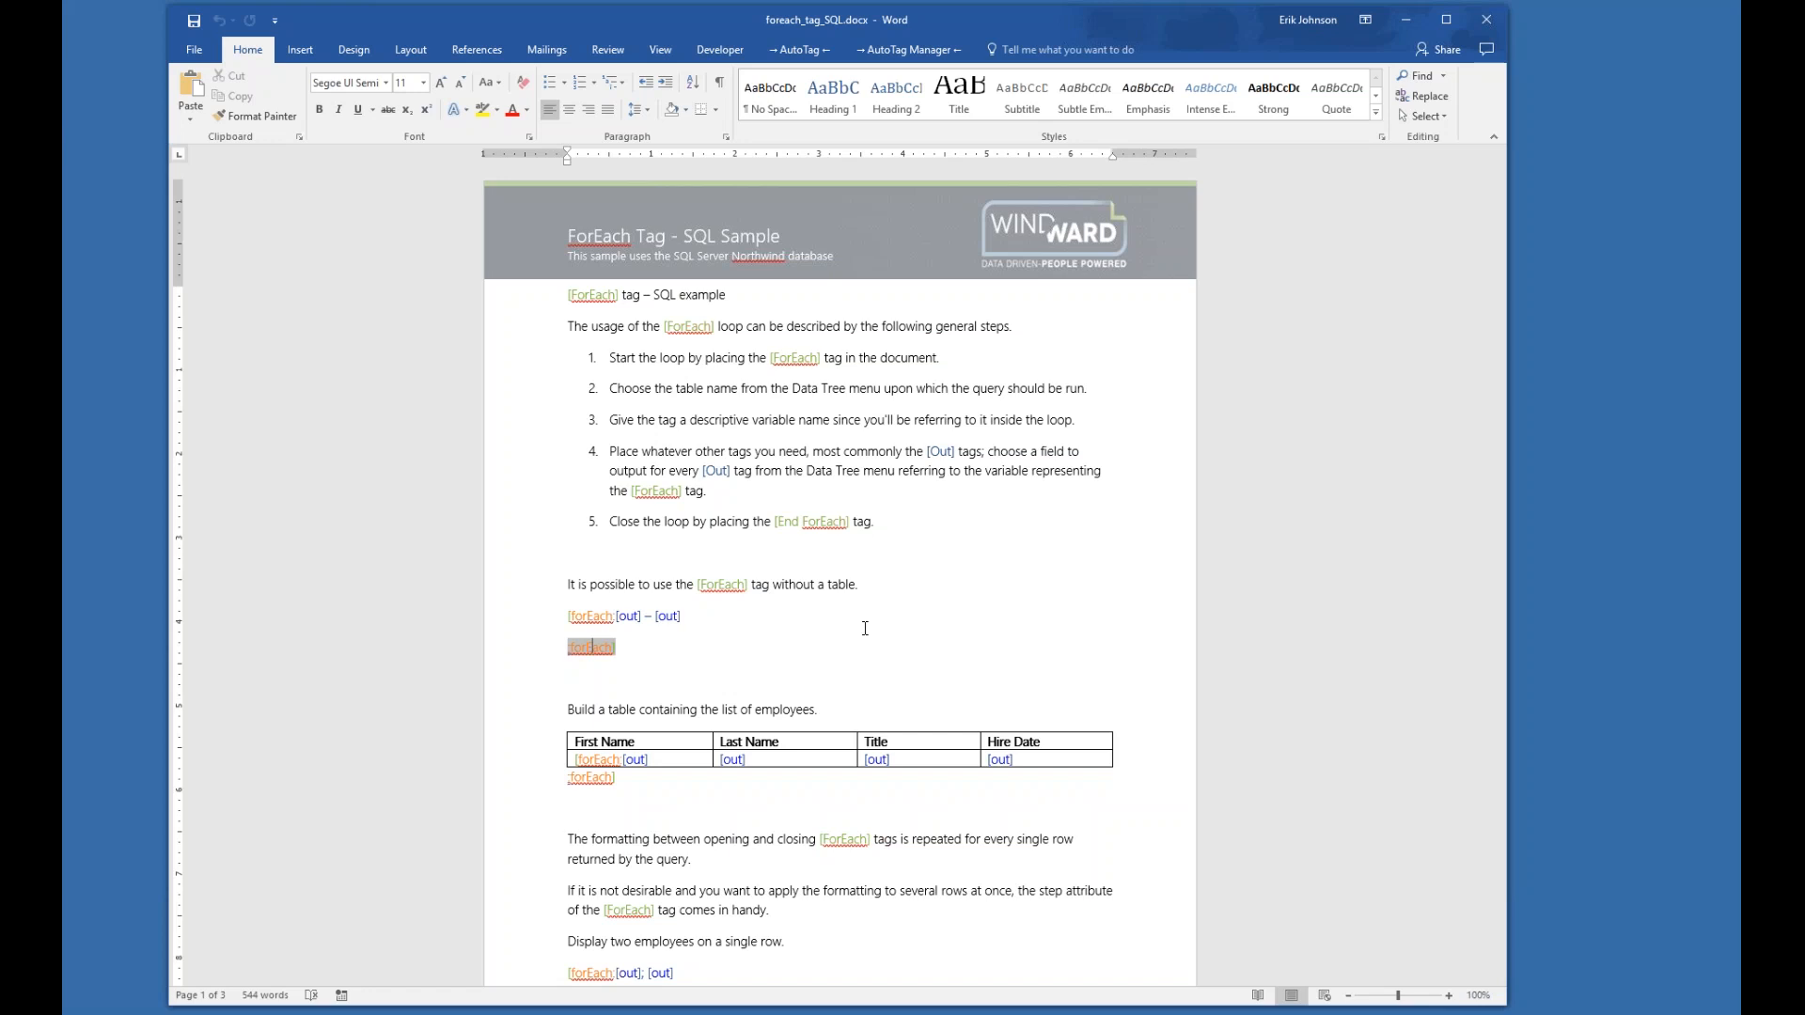
click(581, 619)
mouse_move(583, 616)
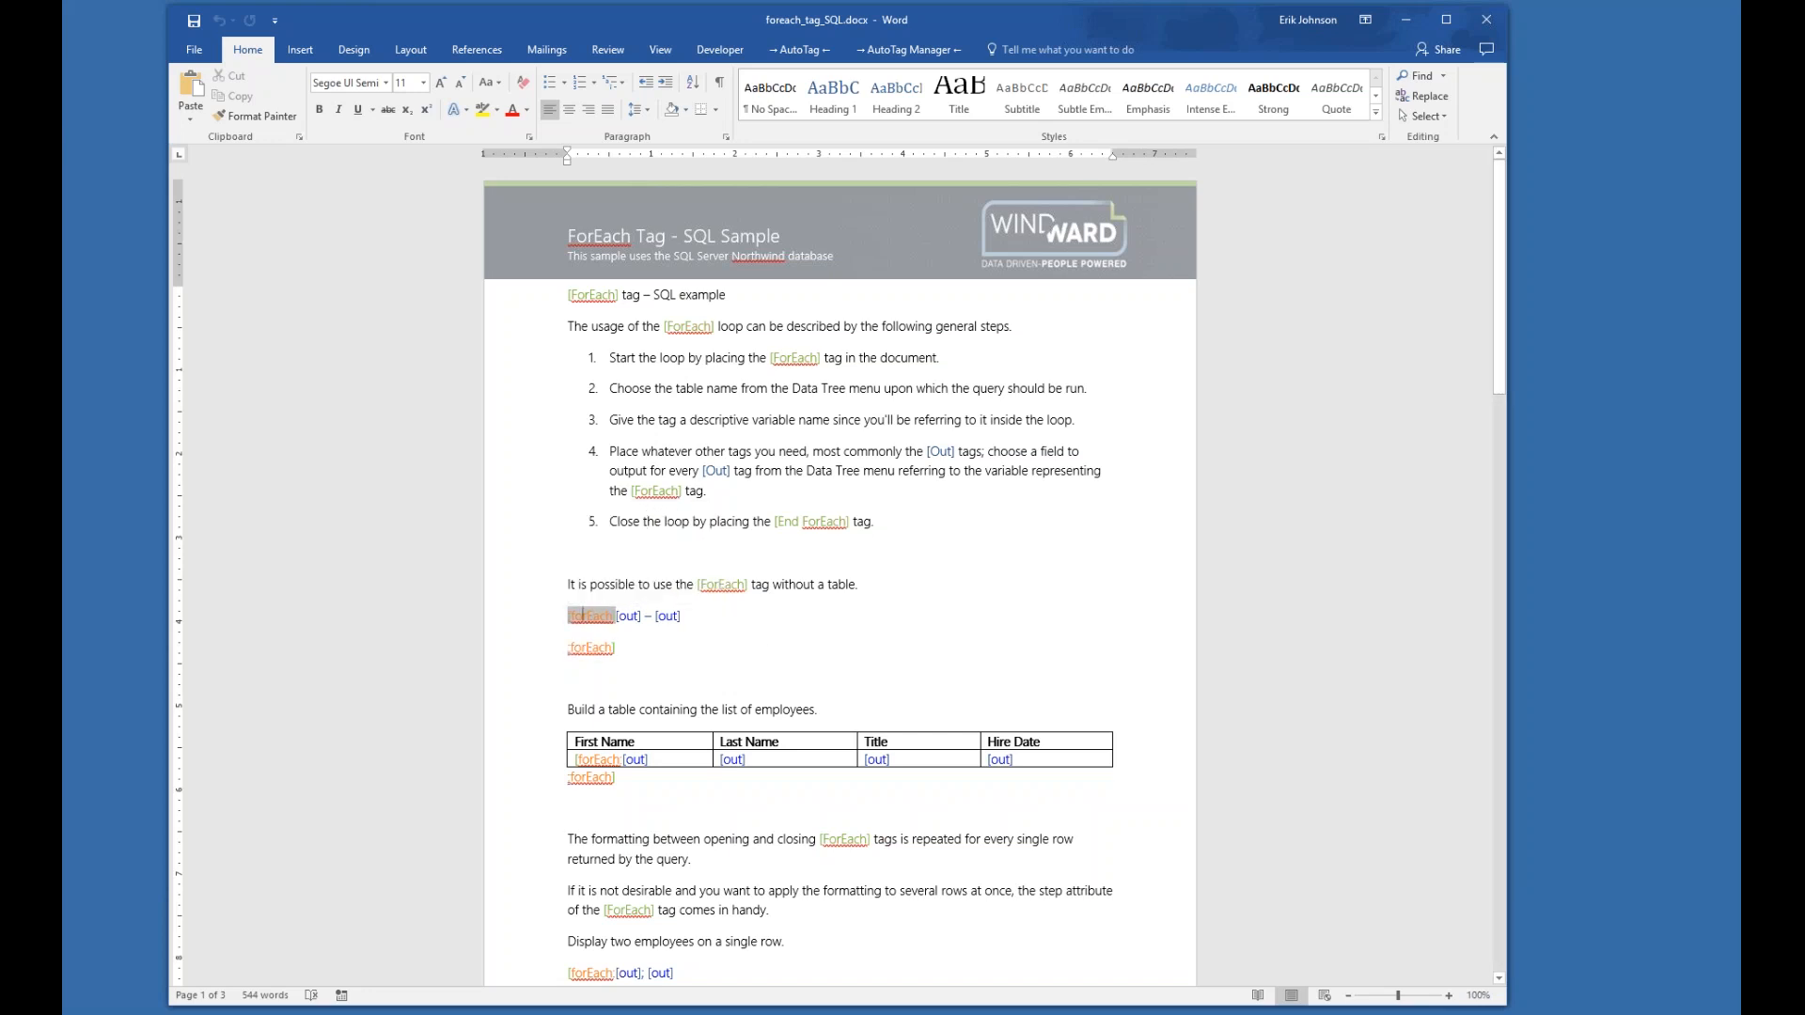
click(809, 53)
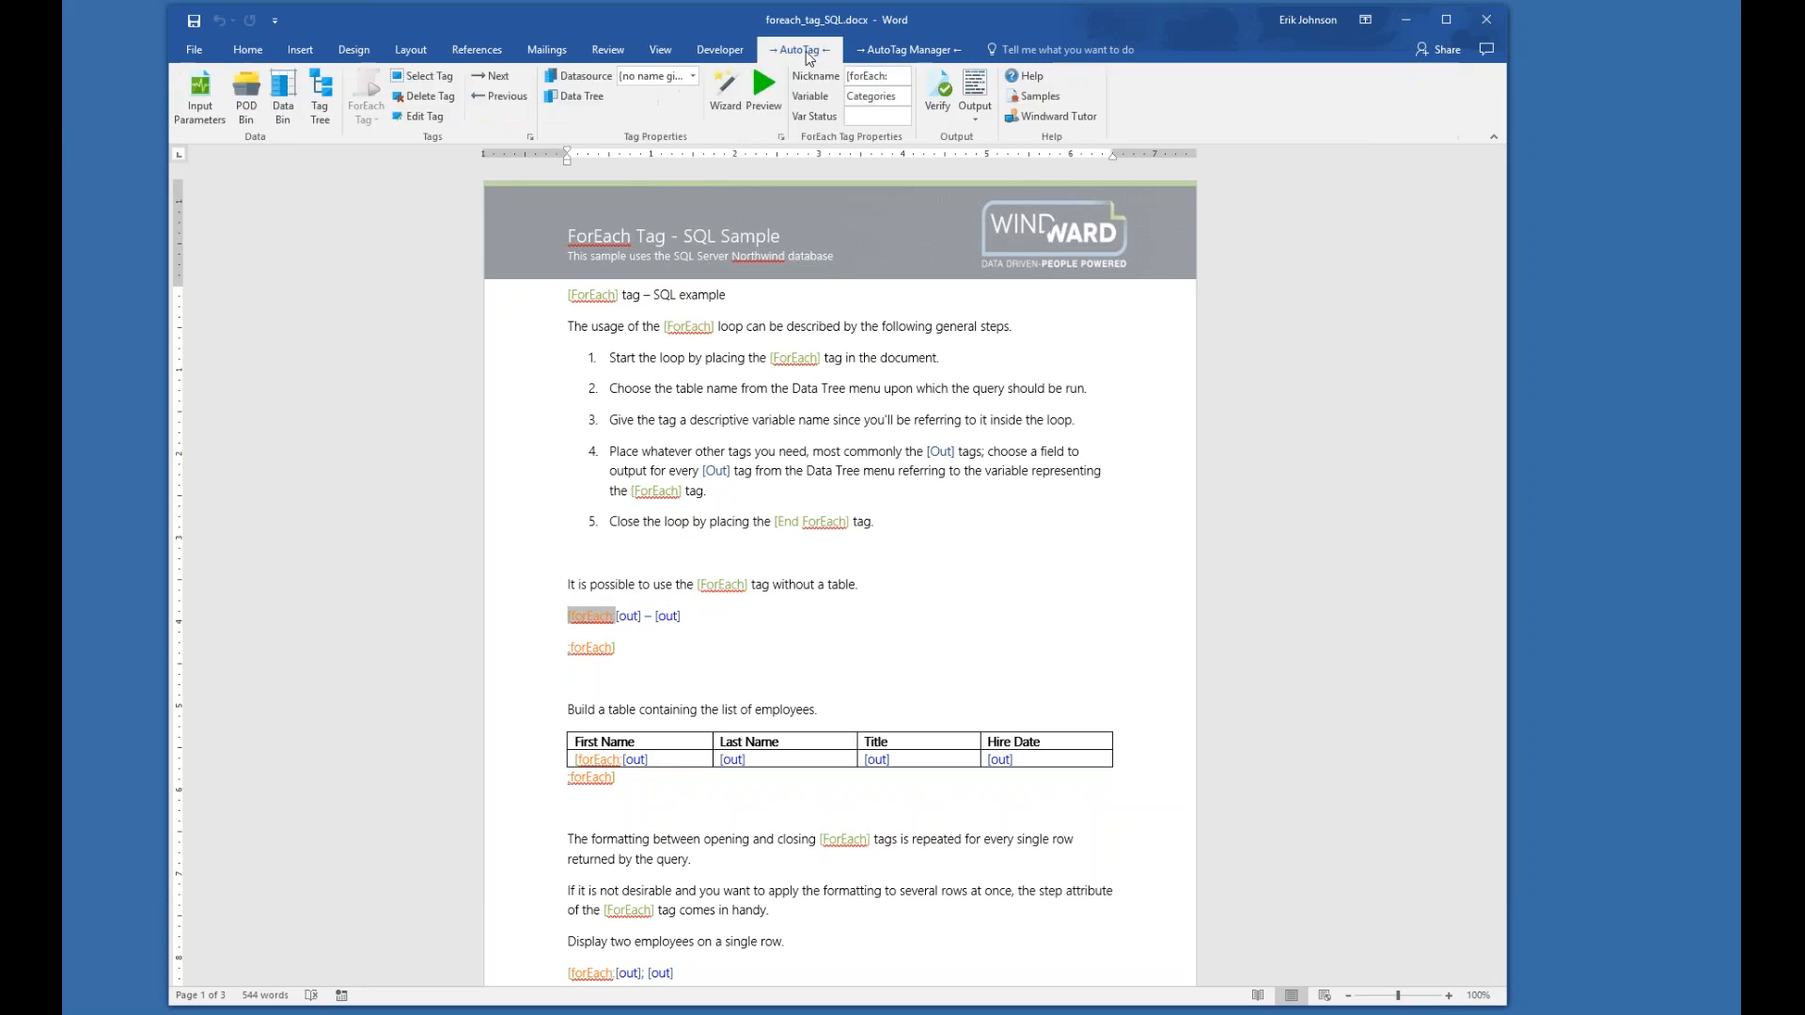
click(768, 97)
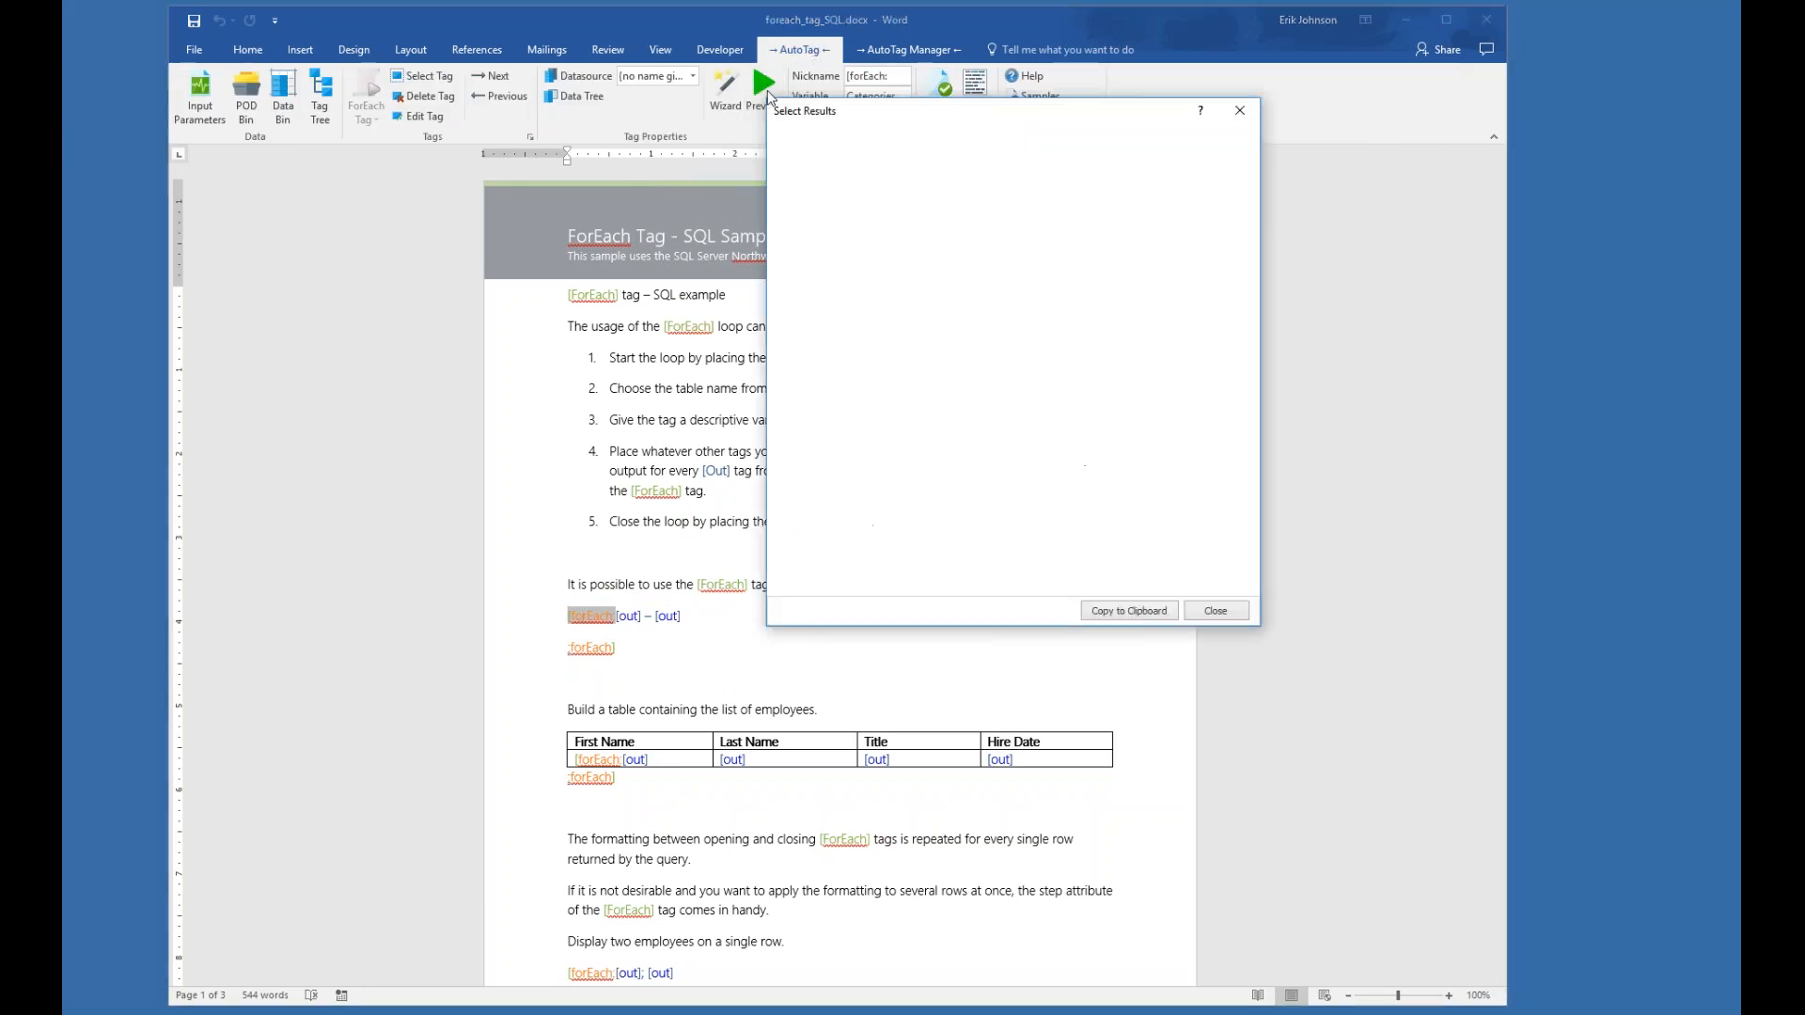
drag(904, 112, 820, 397)
drag(1175, 910, 1365, 919)
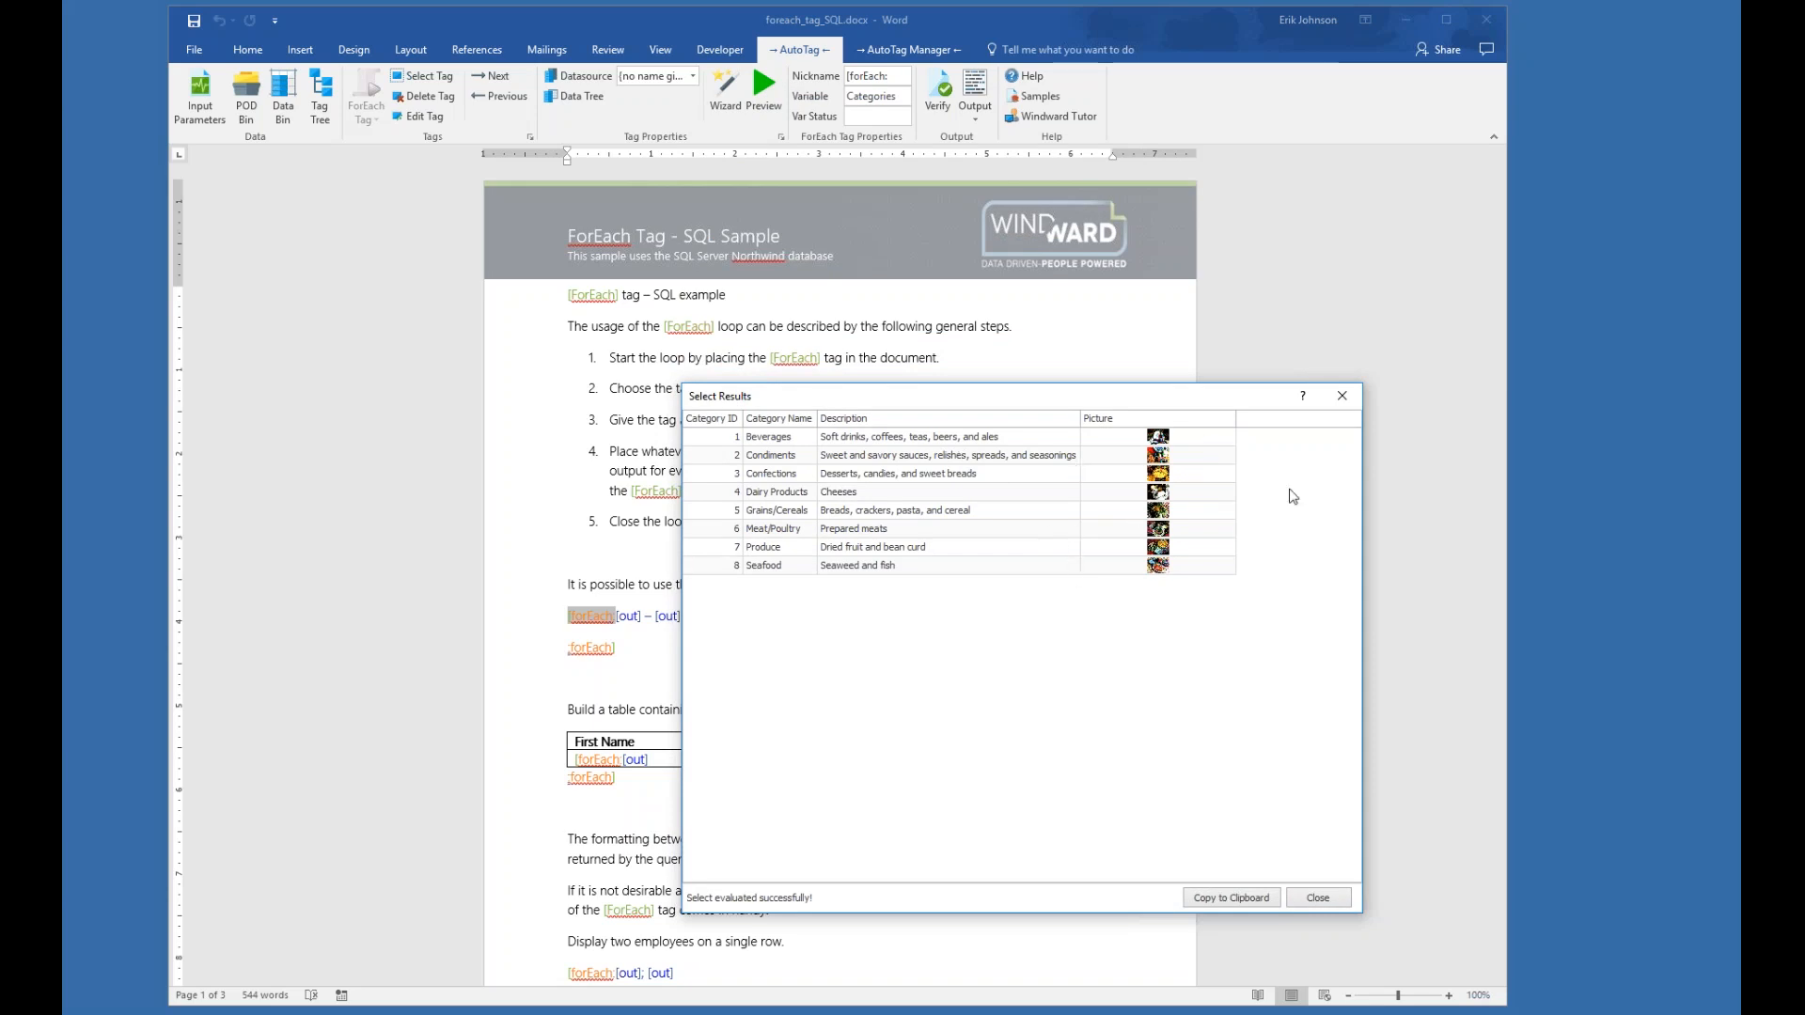
click(1343, 396)
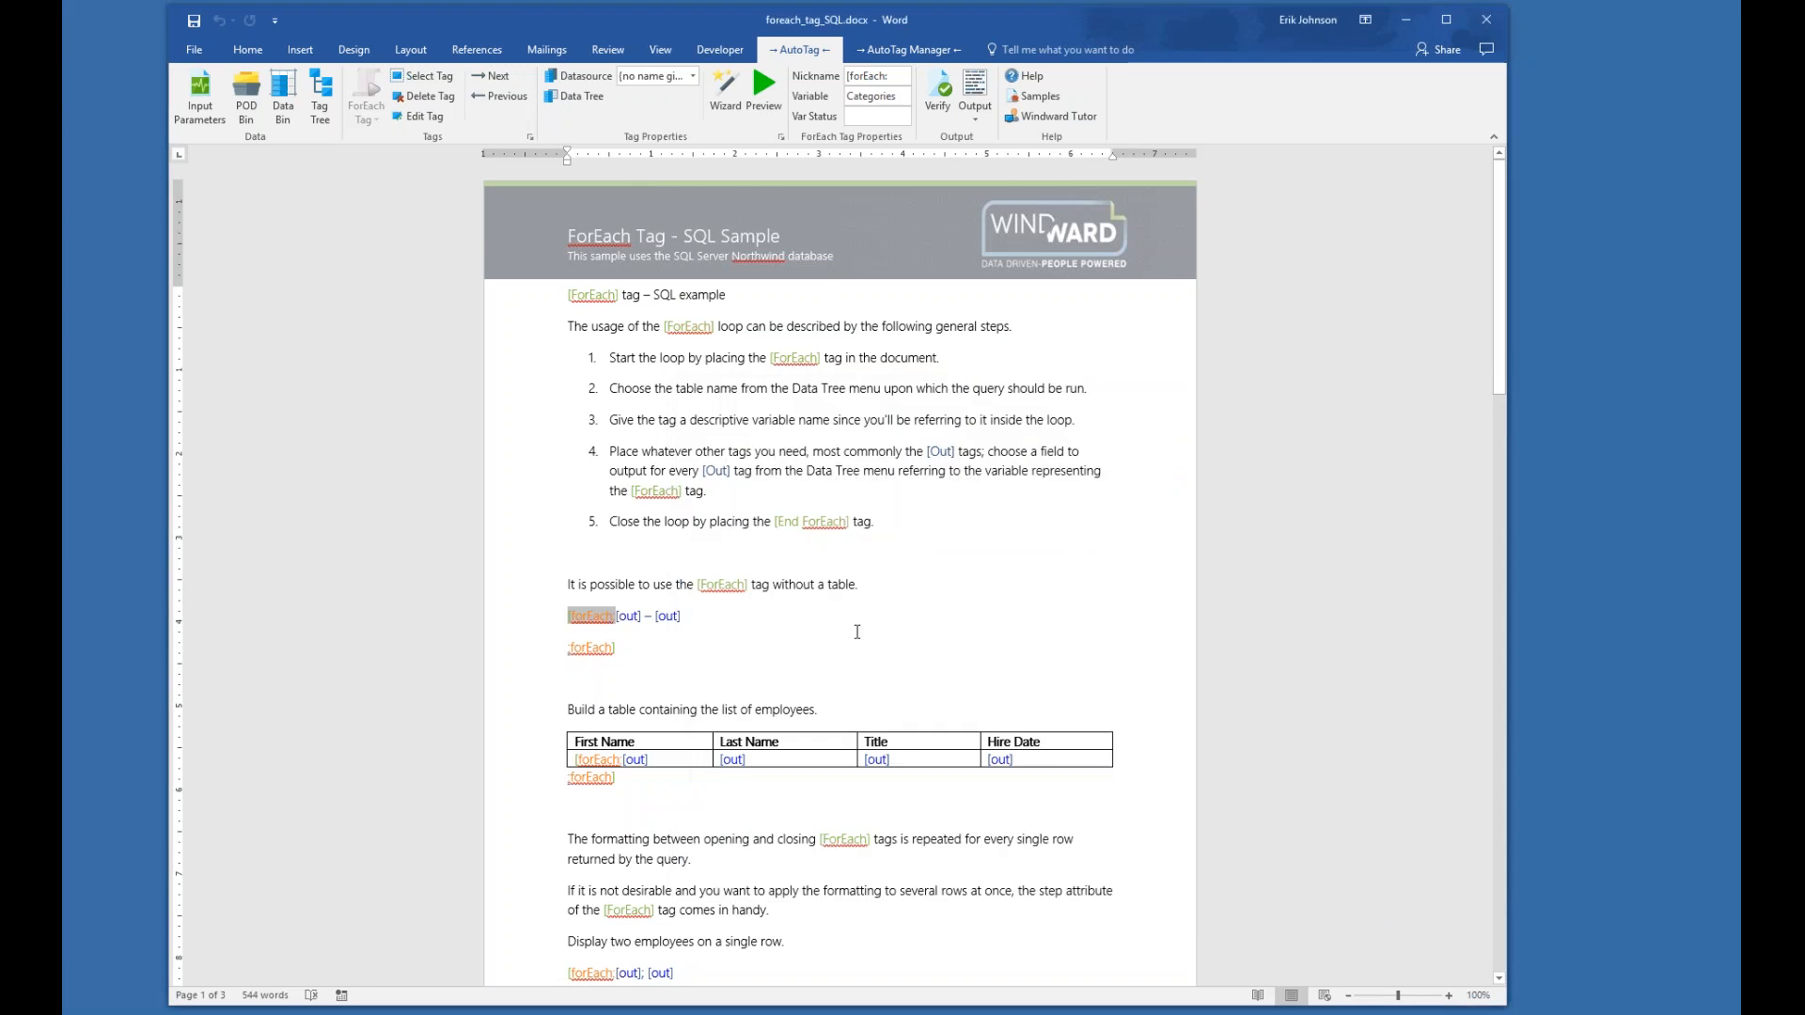
- Preview the data returned by the first out tag in the example without a table, and close the results
click(630, 617)
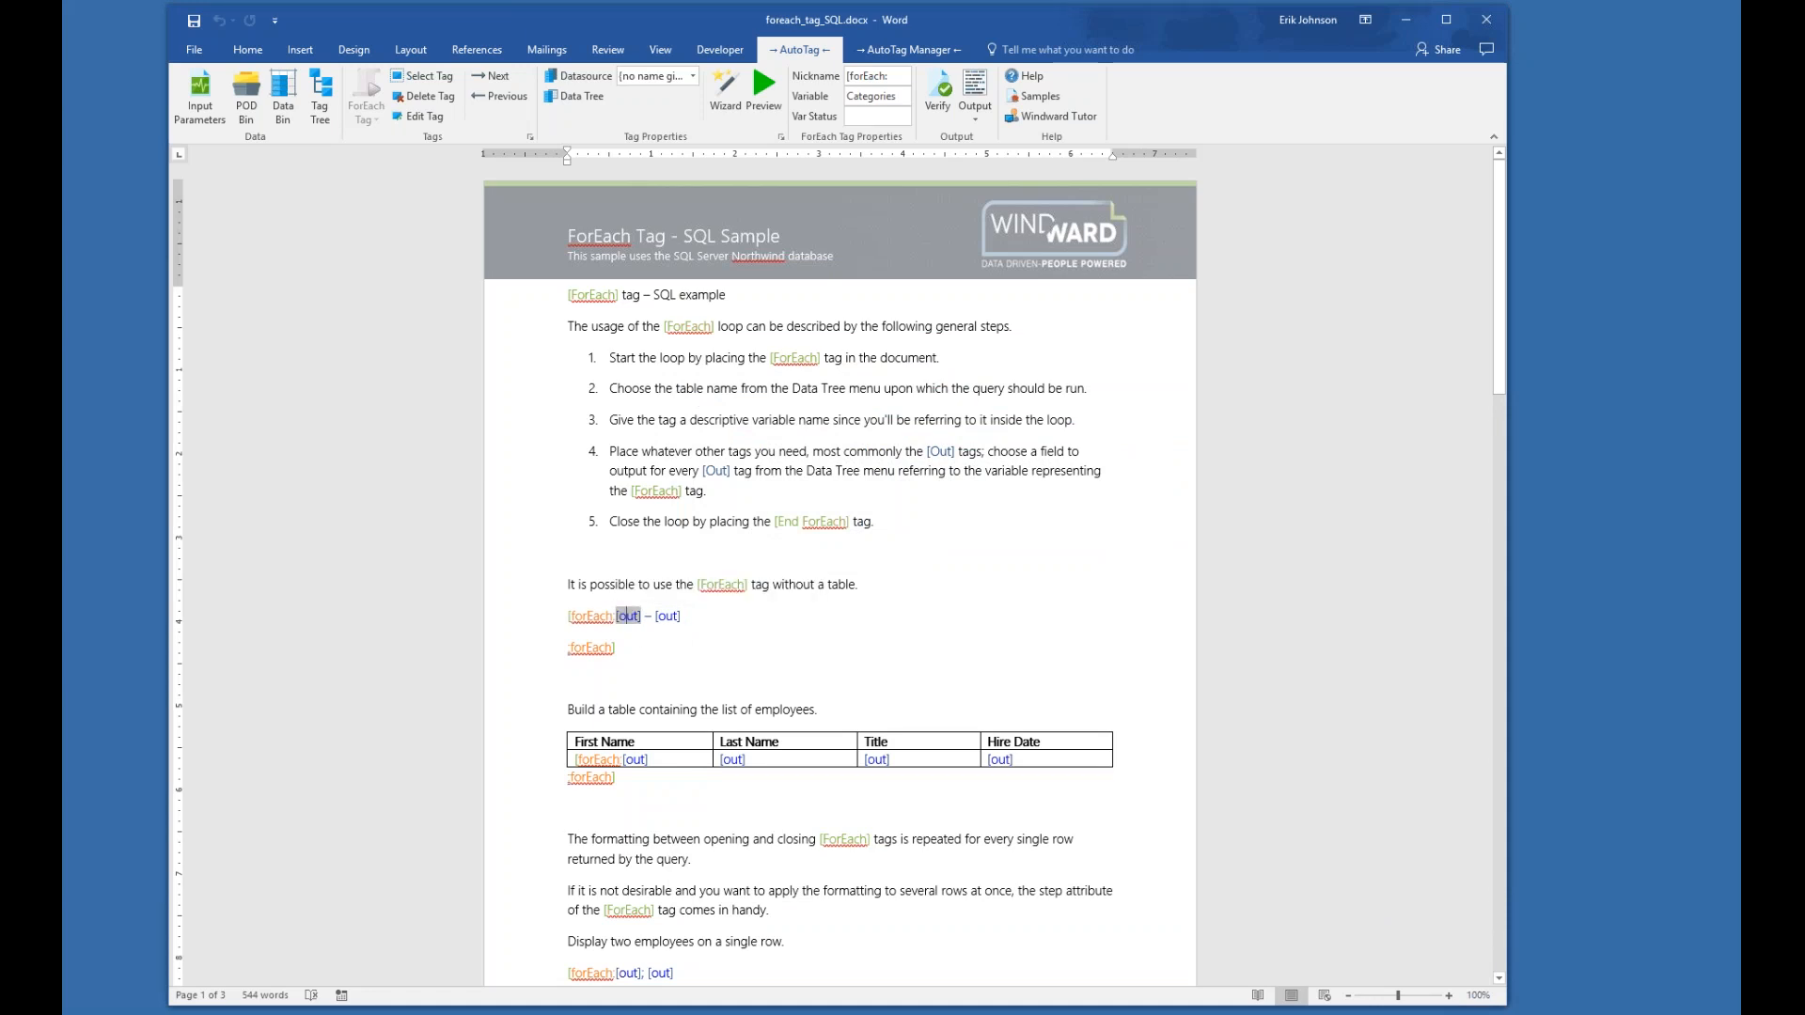
click(769, 103)
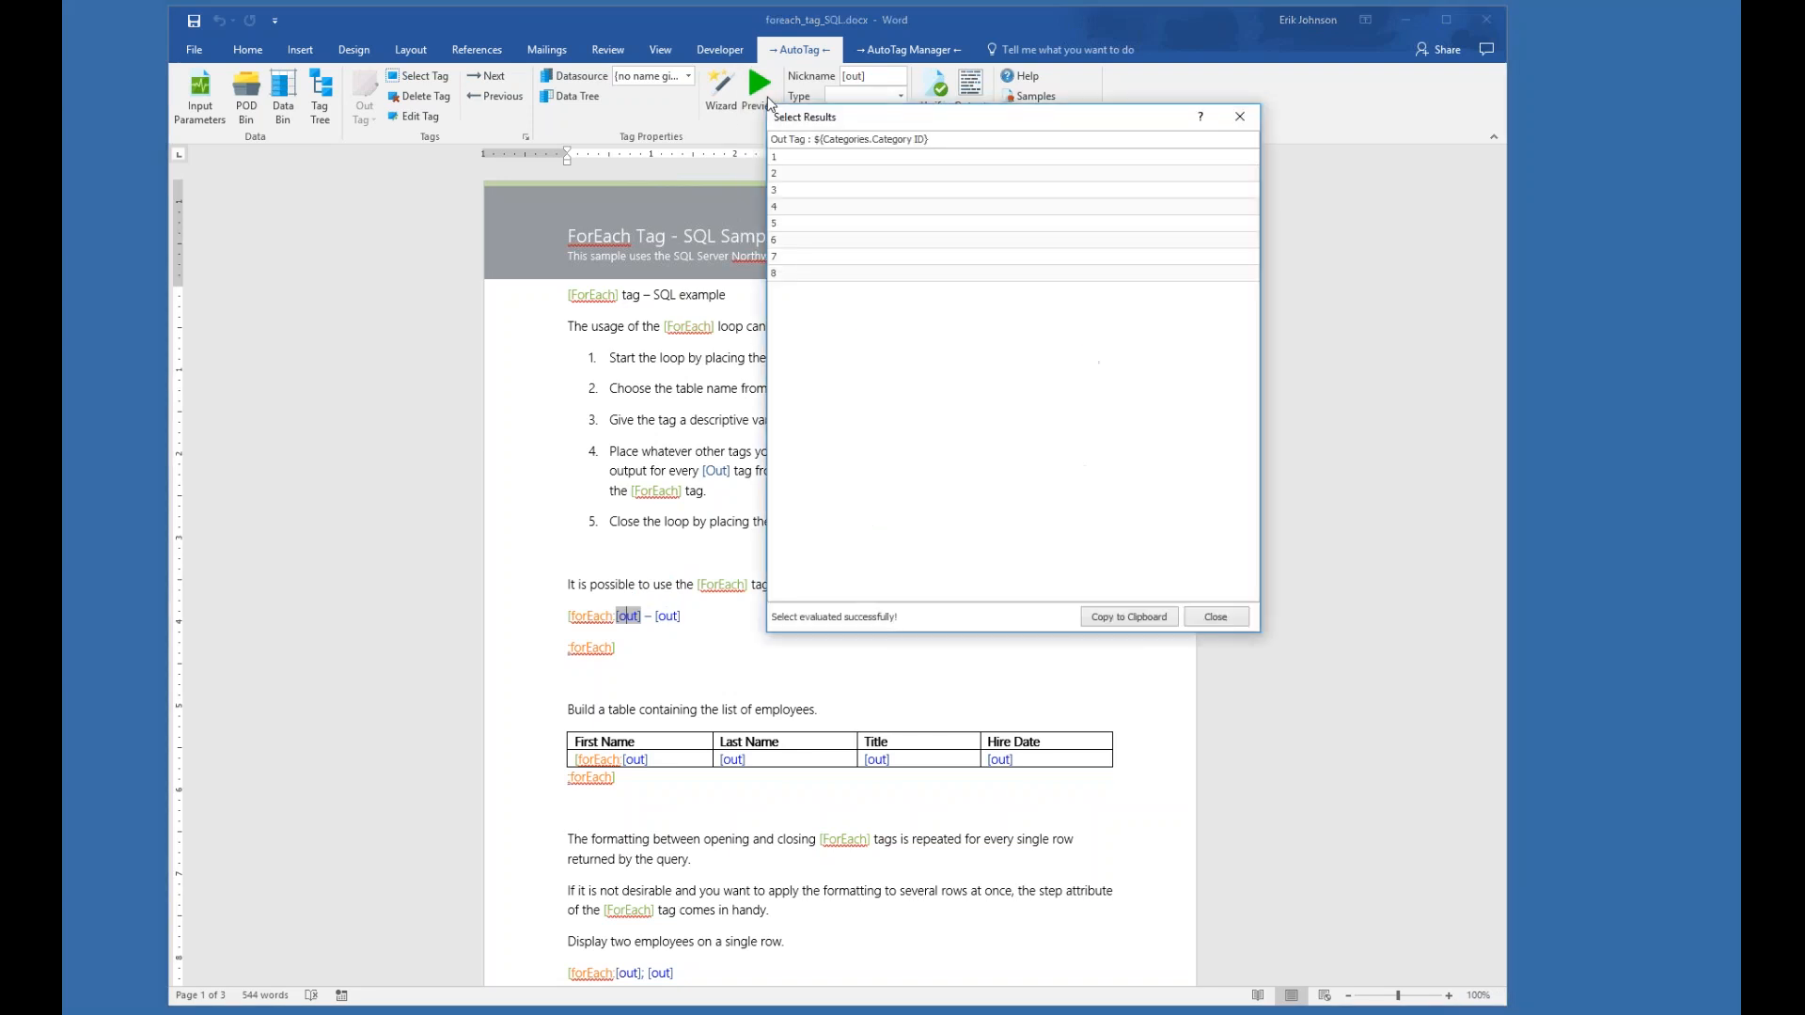
drag(856, 117, 888, 453)
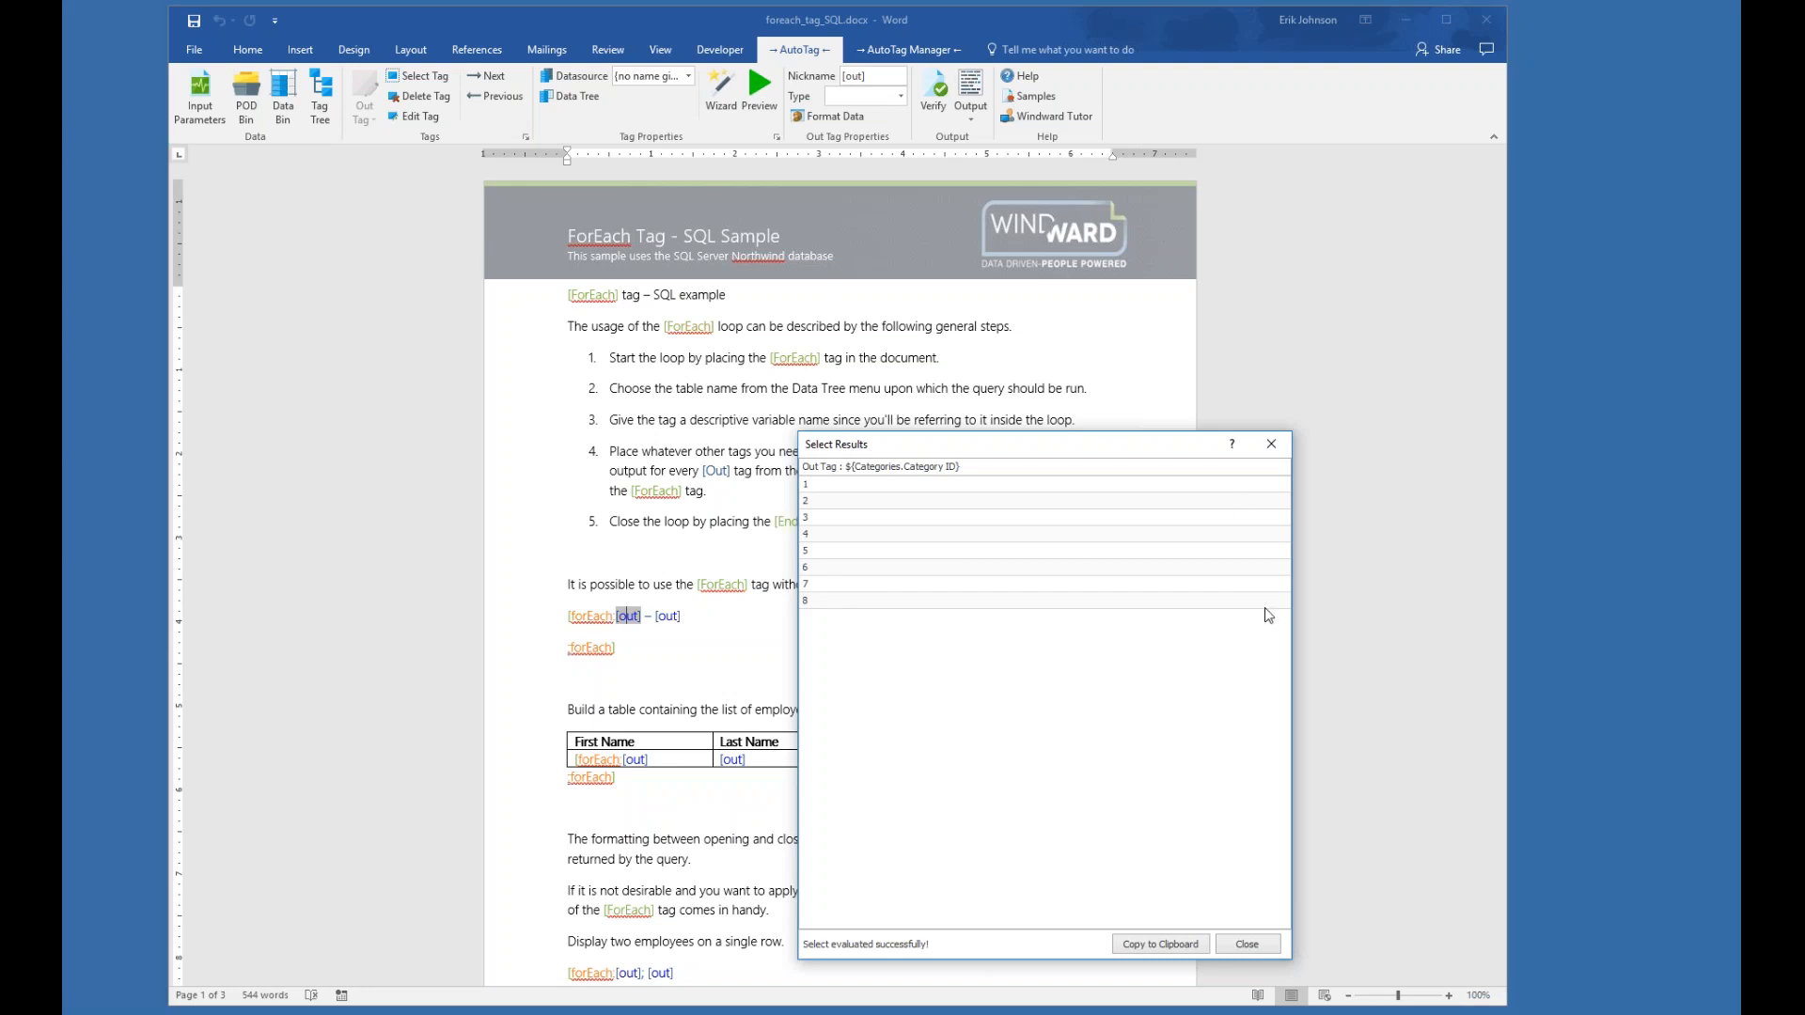
click(1272, 445)
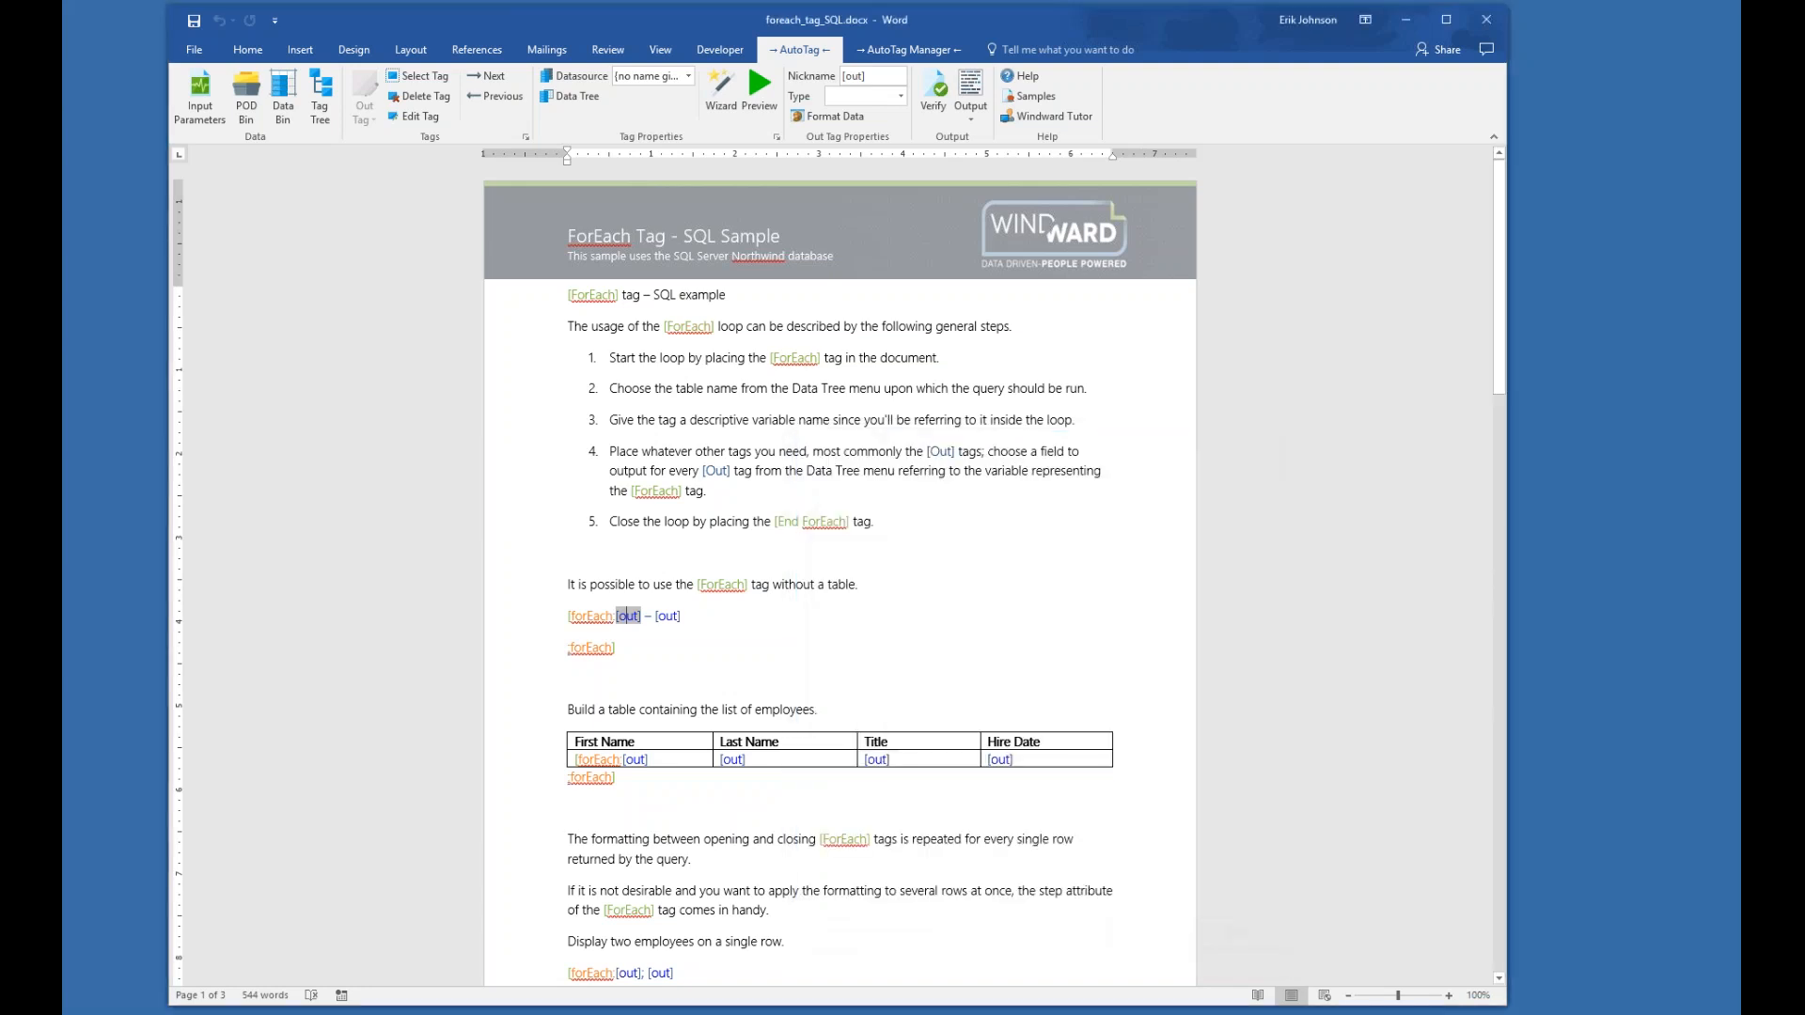
- Preview the data returned by the second out tag in the example without a table, and close the results
mouse_move(666, 618)
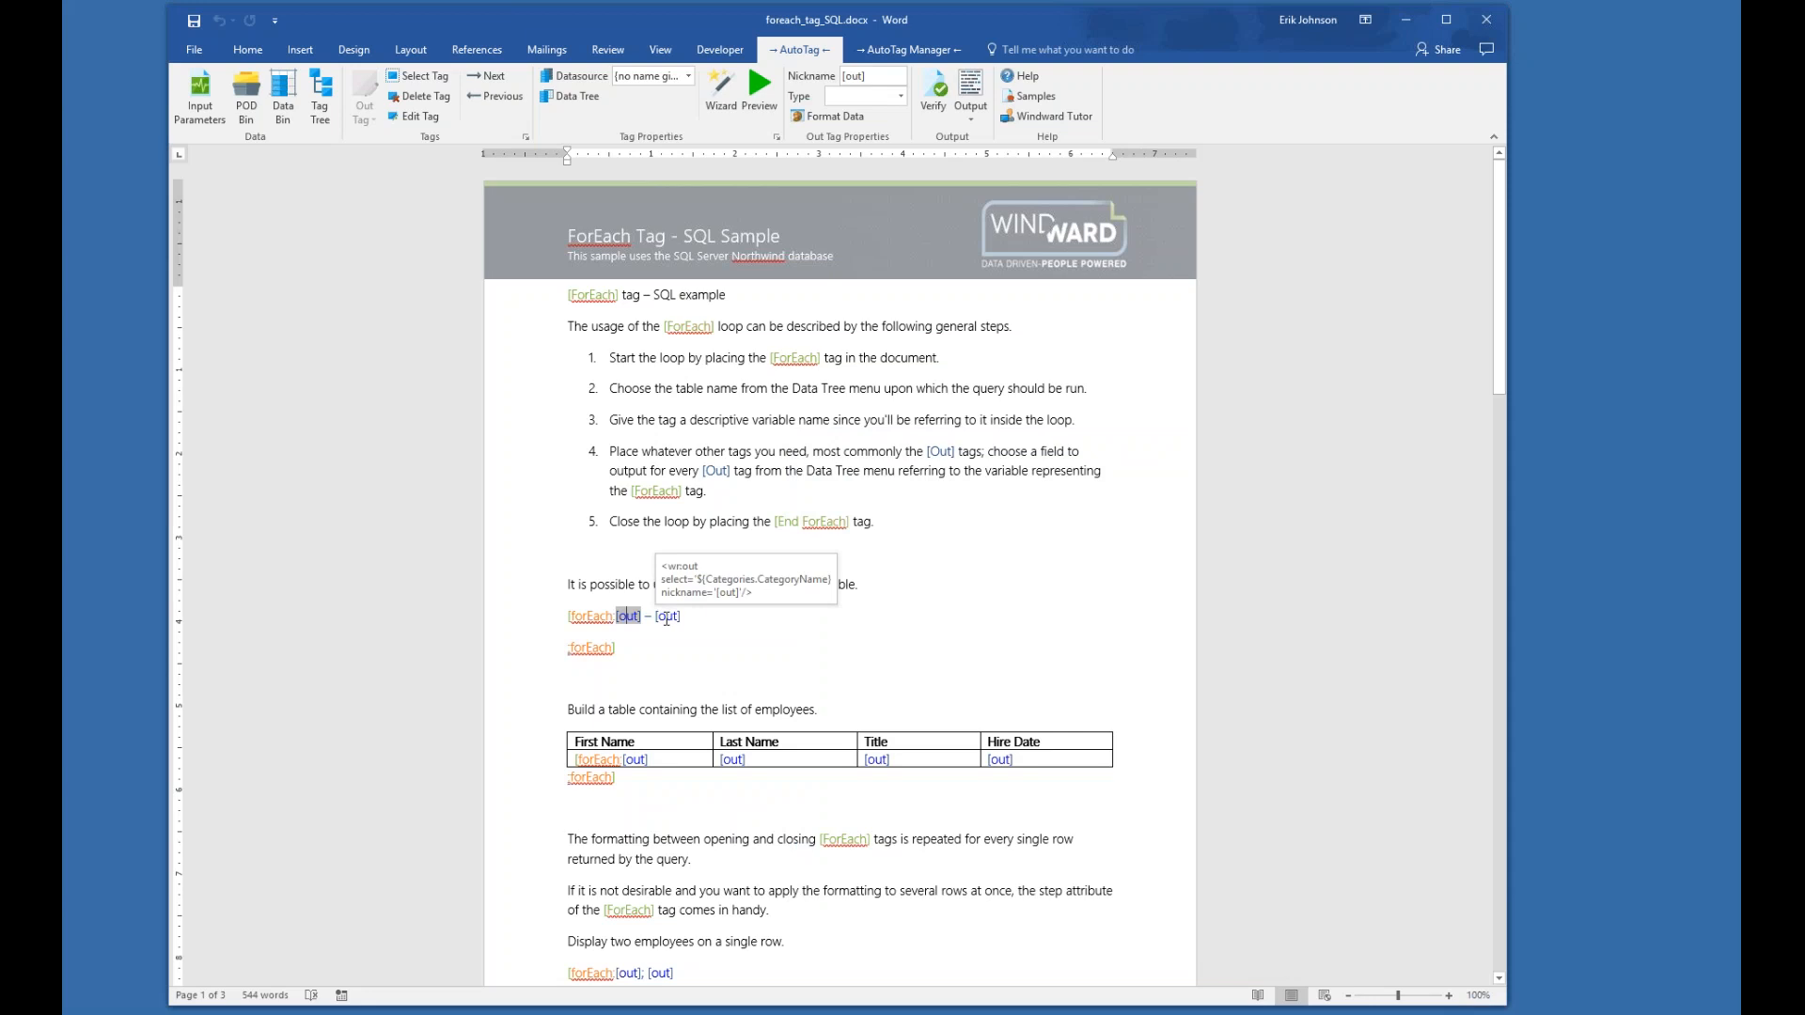
click(668, 616)
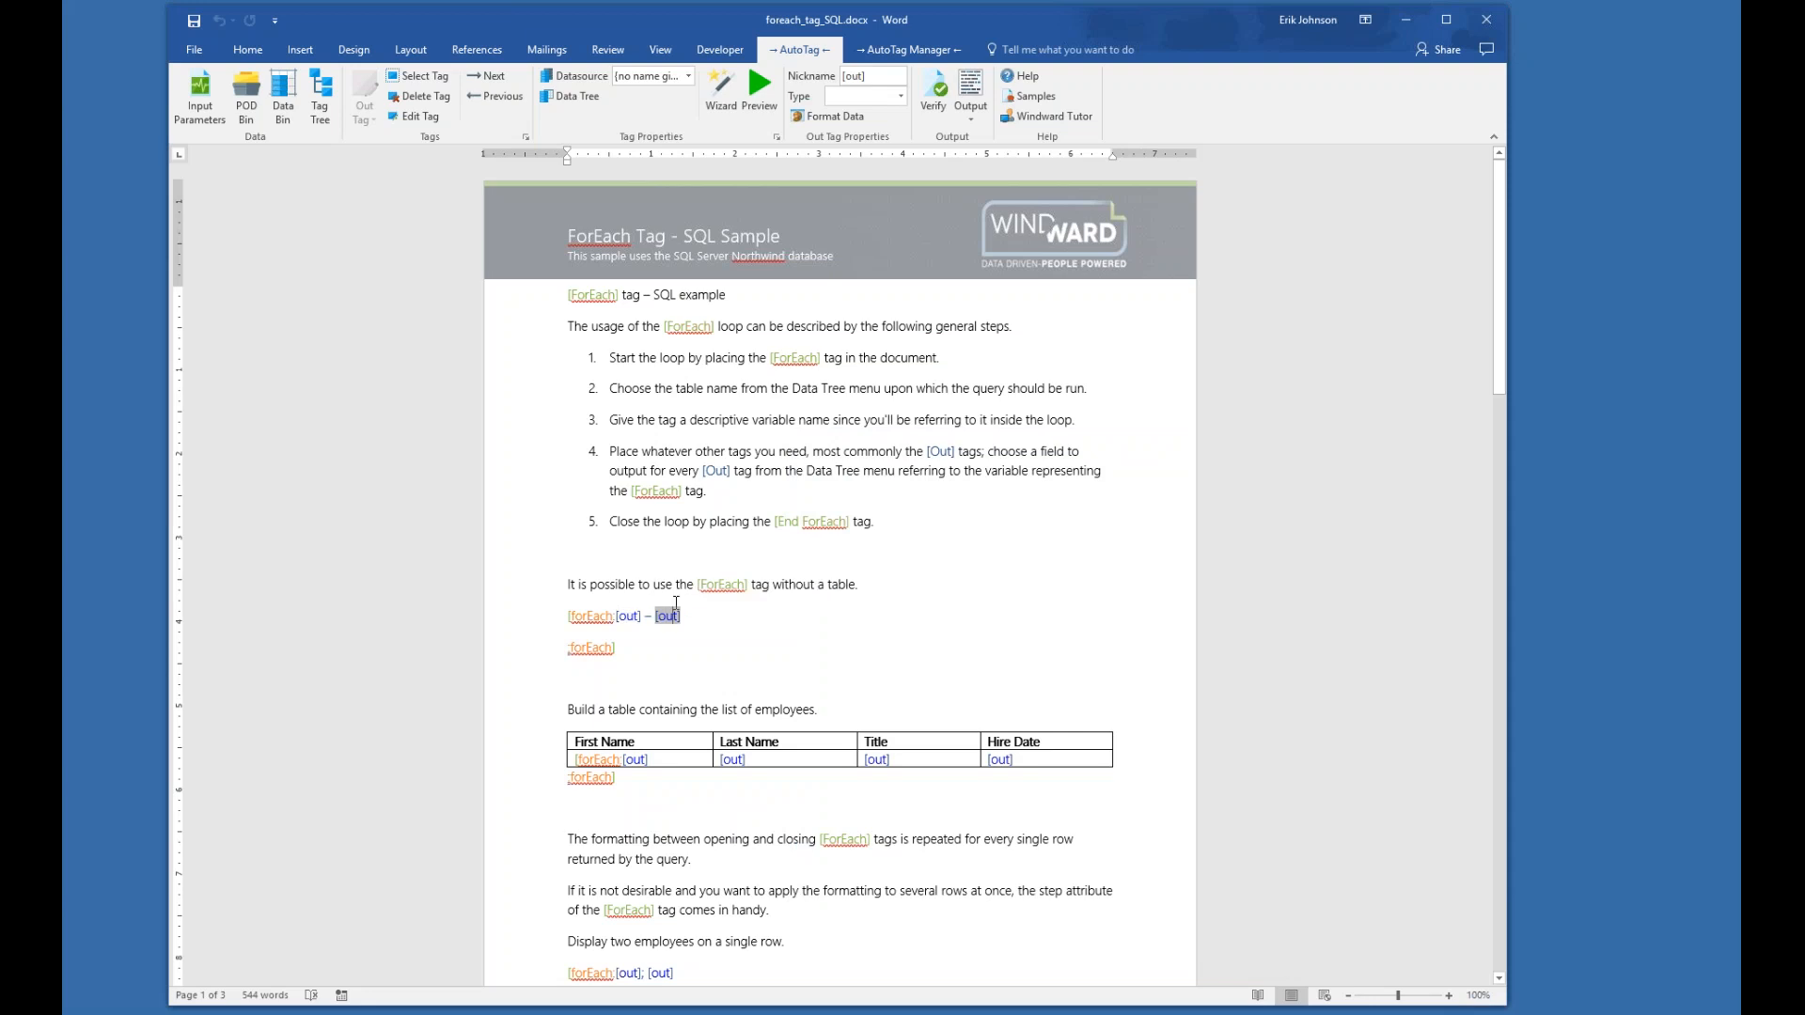
click(768, 94)
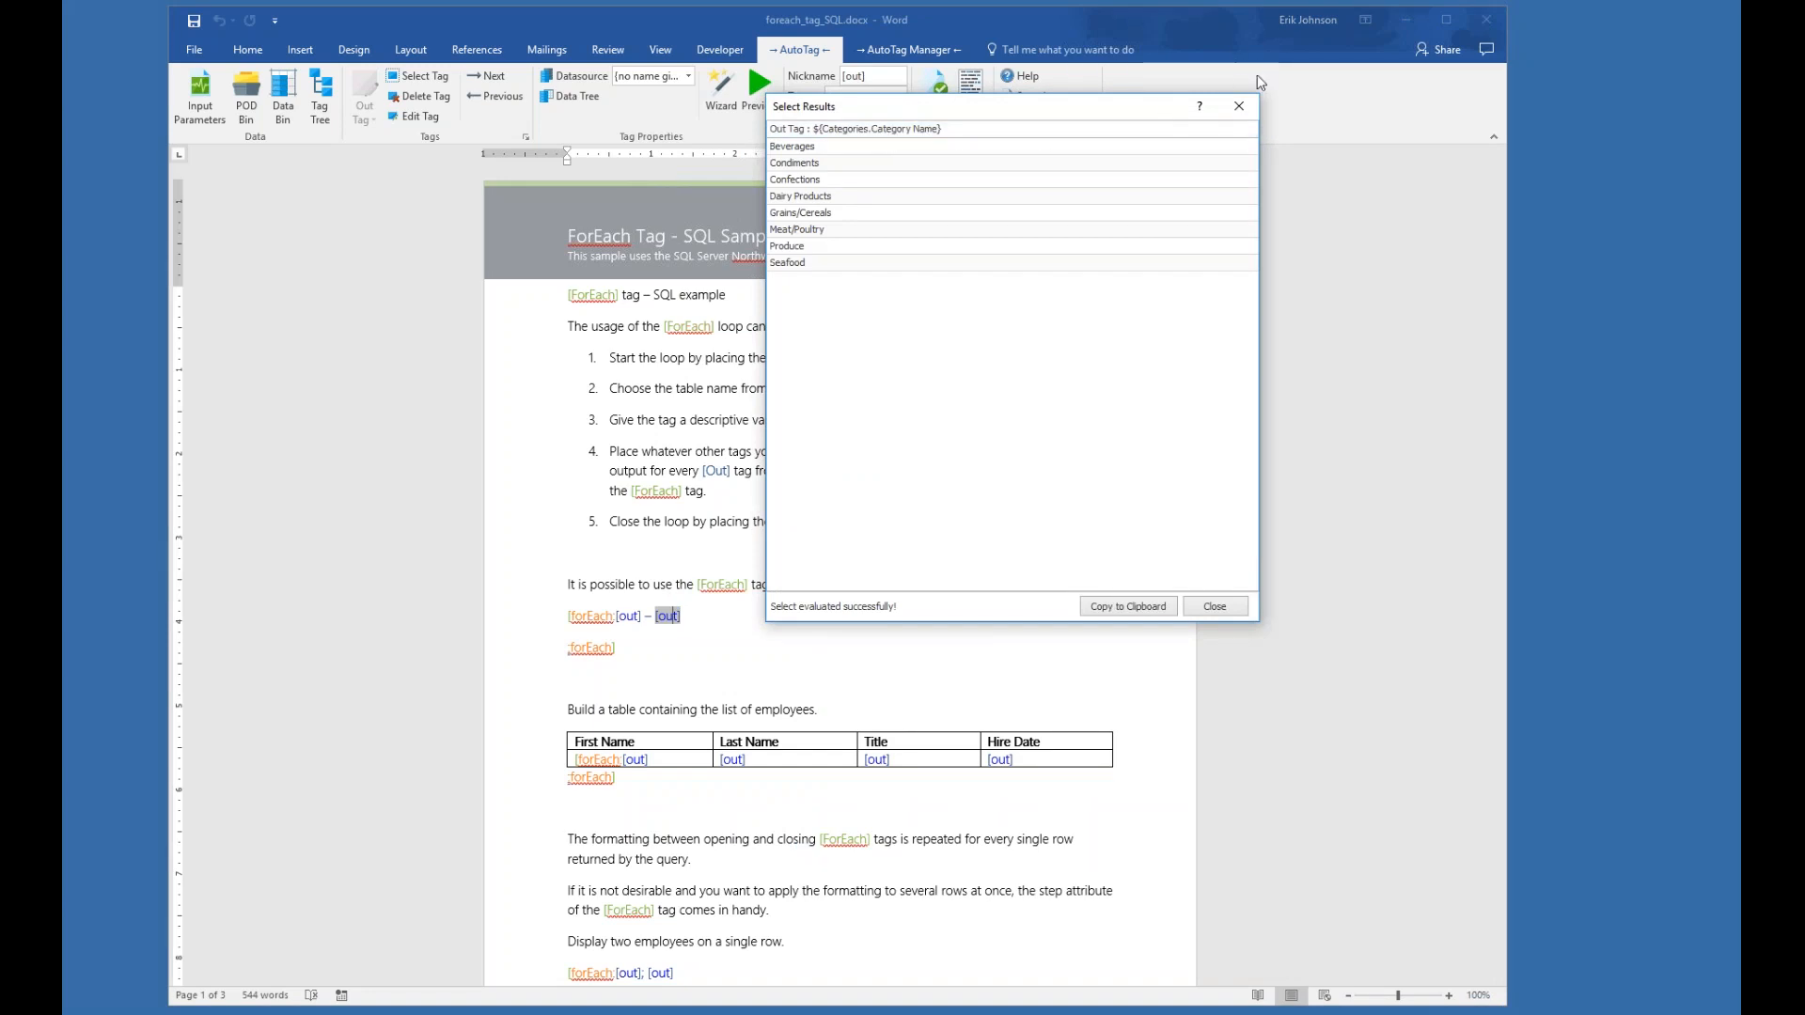
click(1239, 106)
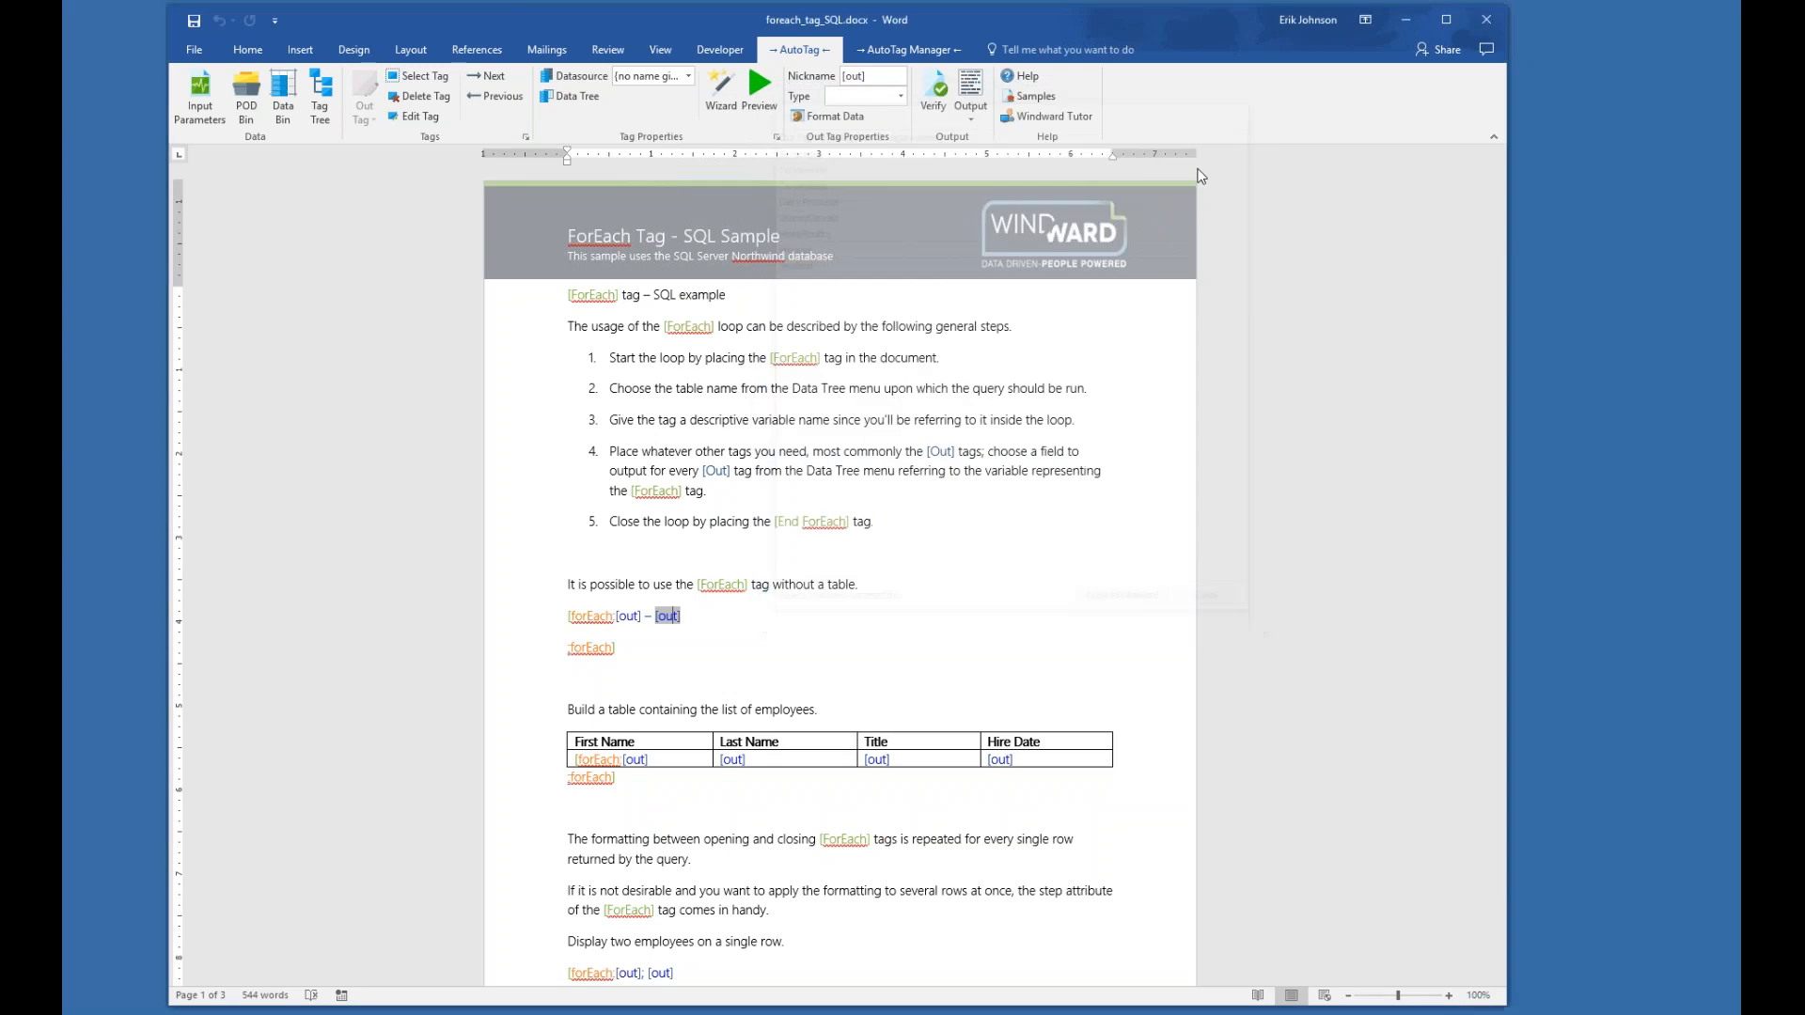
- Generate the output document from the template, dock its window to one side of the screen and stretch it to nearly full height
click(594, 648)
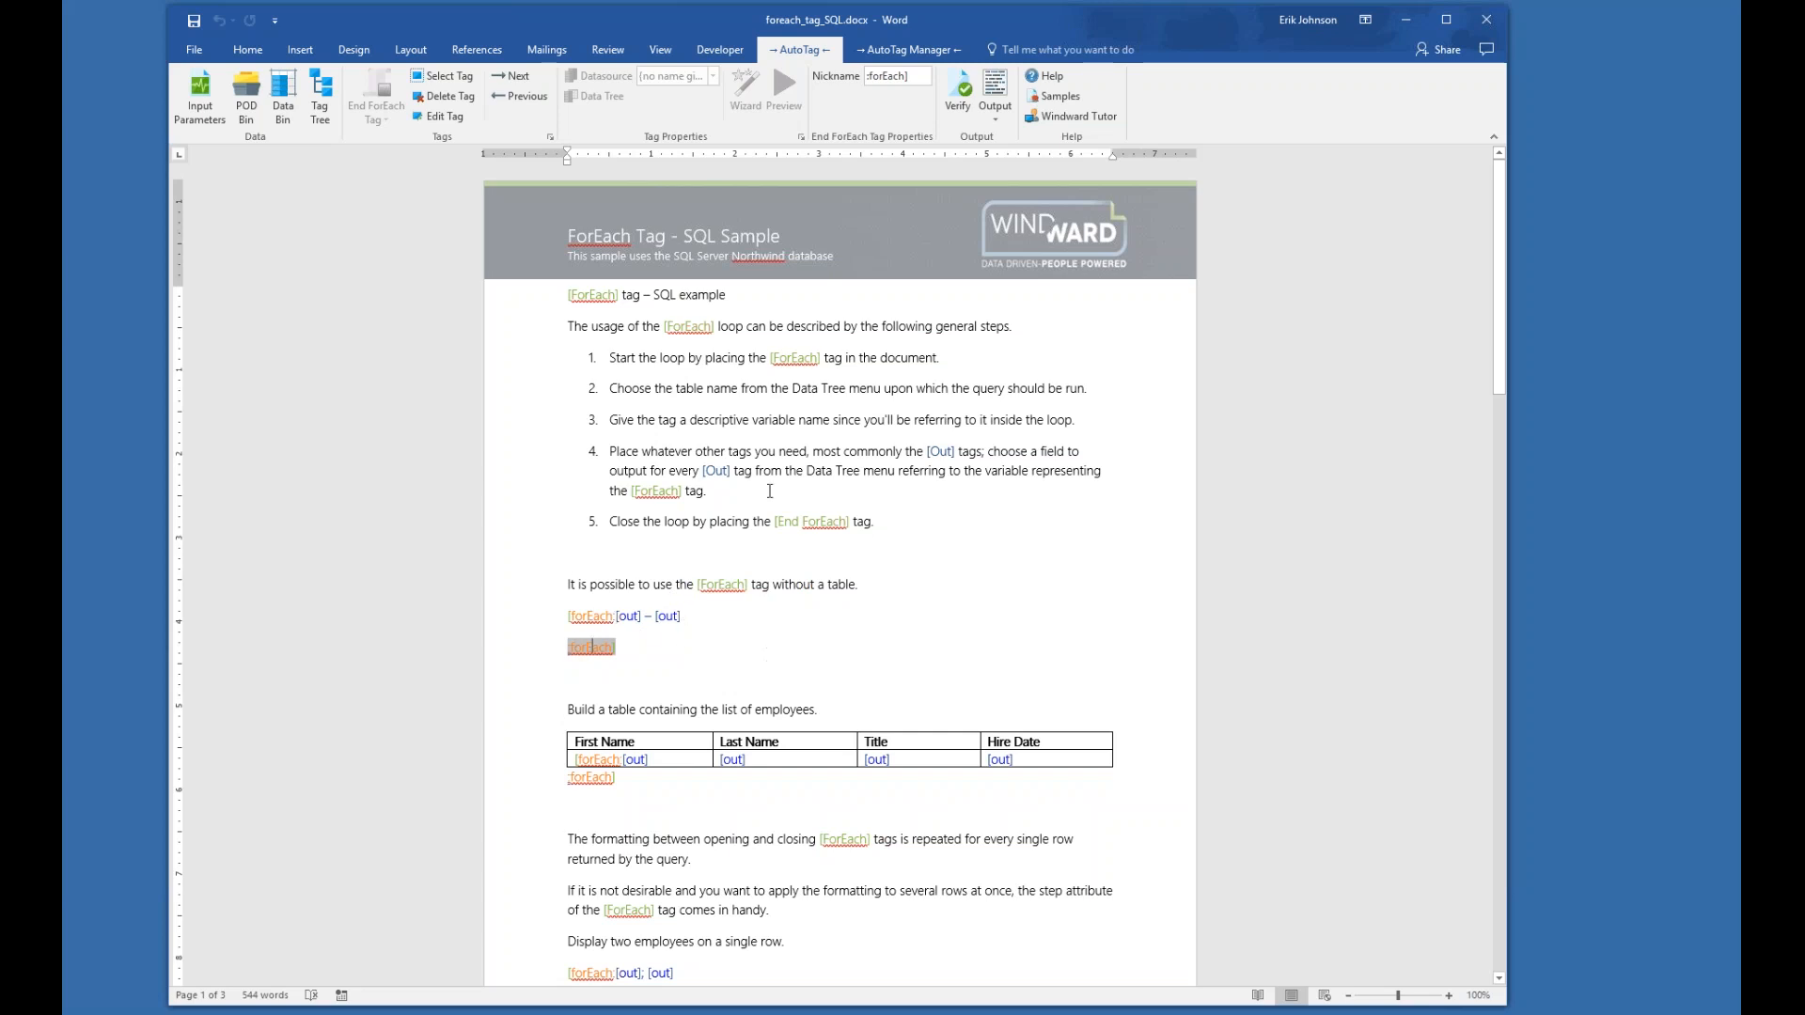
click(993, 89)
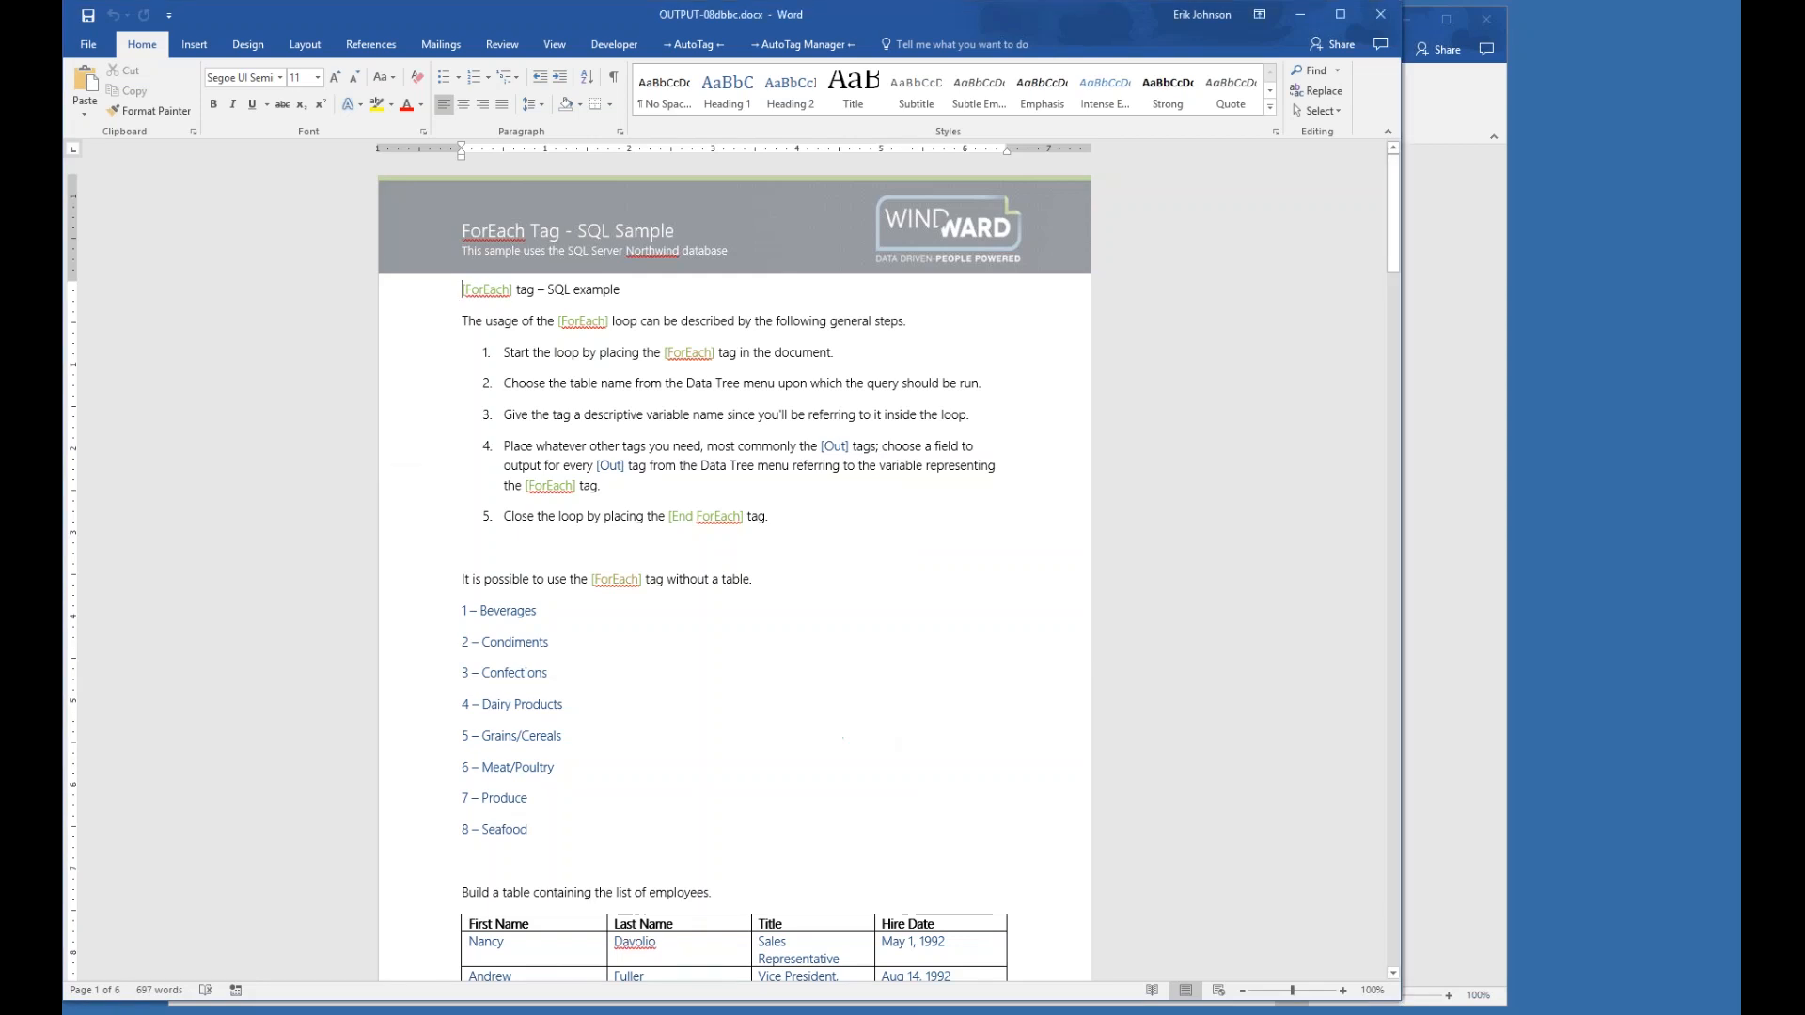
key(super+Right)
key(super+Up)
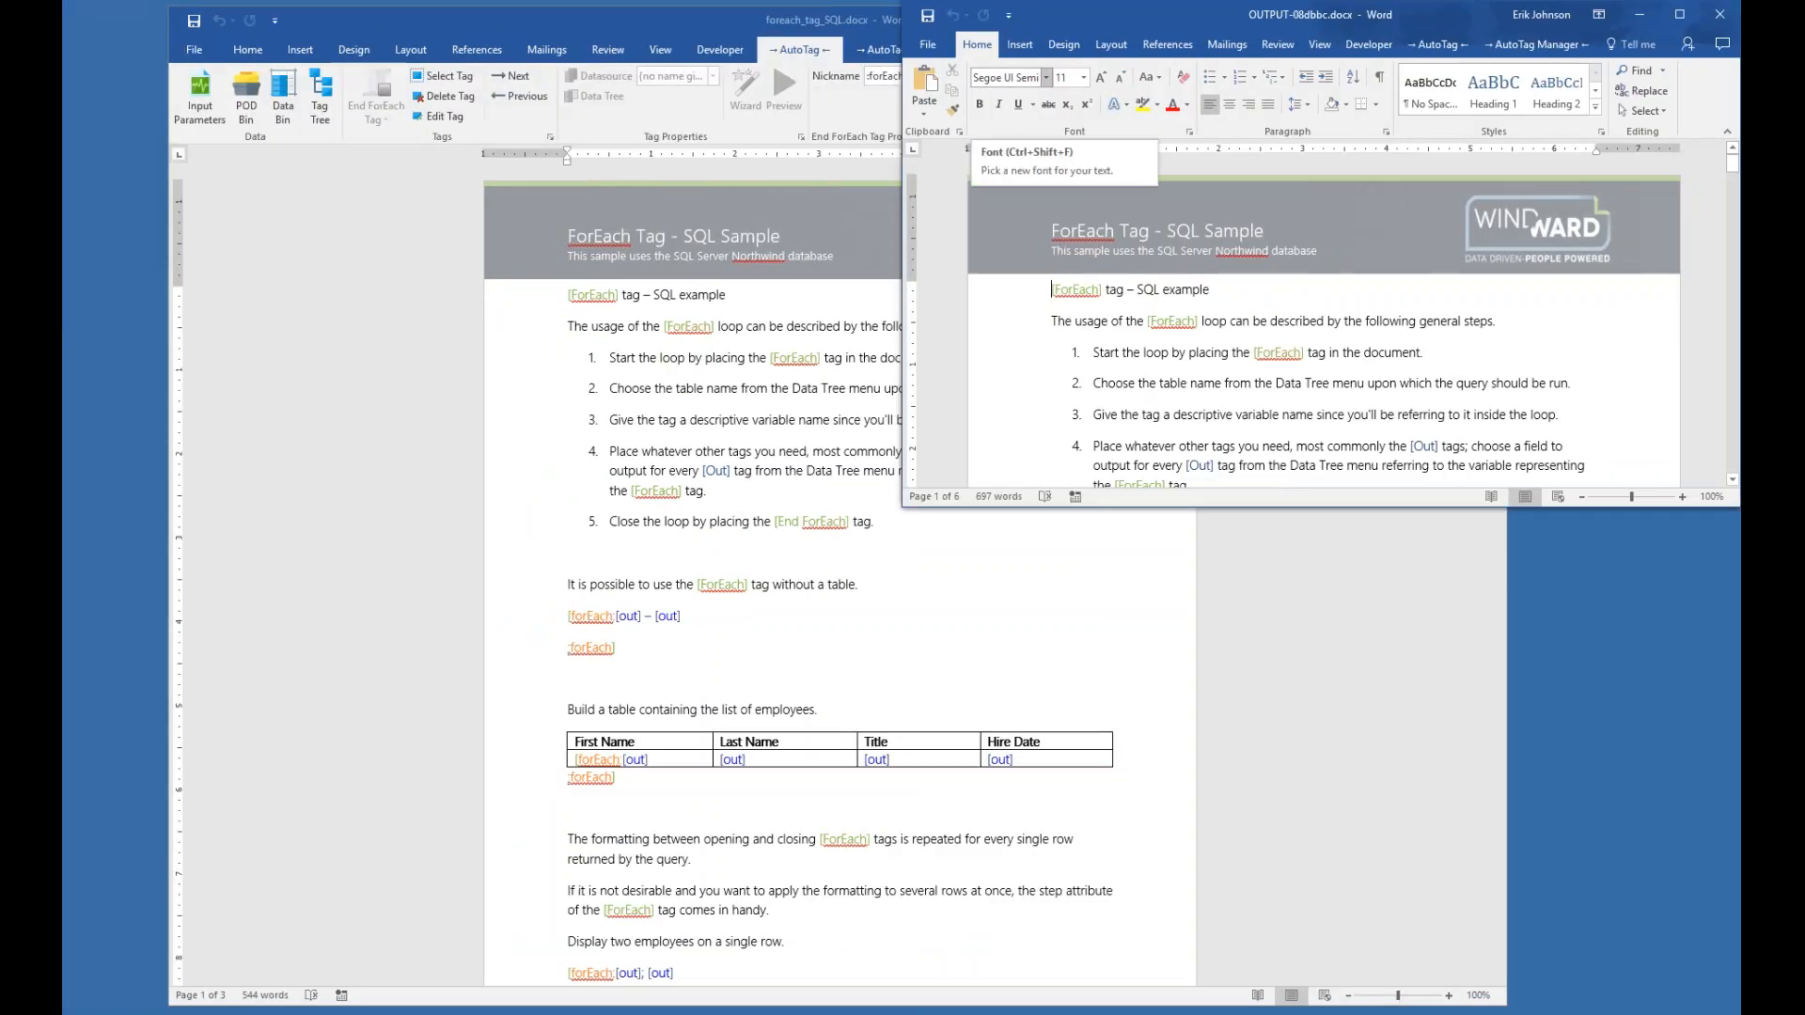
key(alt+Tab)
key(alt+Tab)
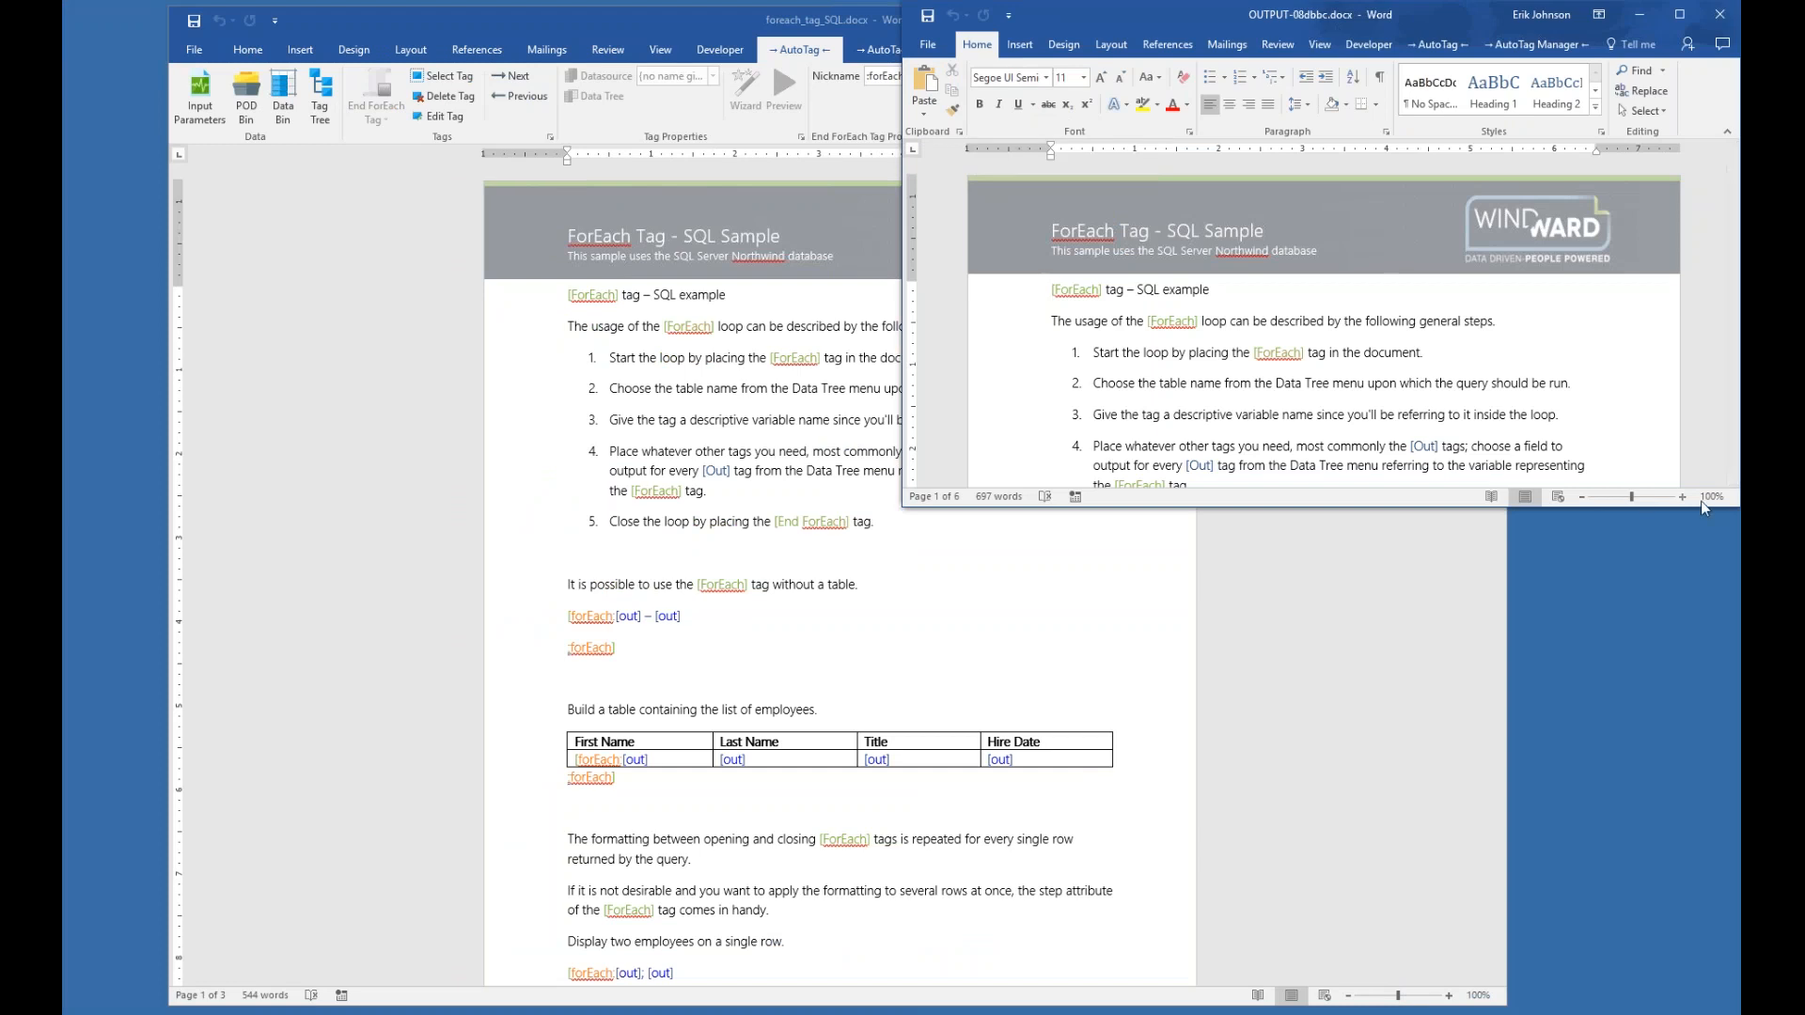
drag(1705, 508, 1721, 950)
- Move the template window alongside the output, then dock the output window again and extend it to nearly full screen height
click(684, 29)
drag(684, 29, 235, 24)
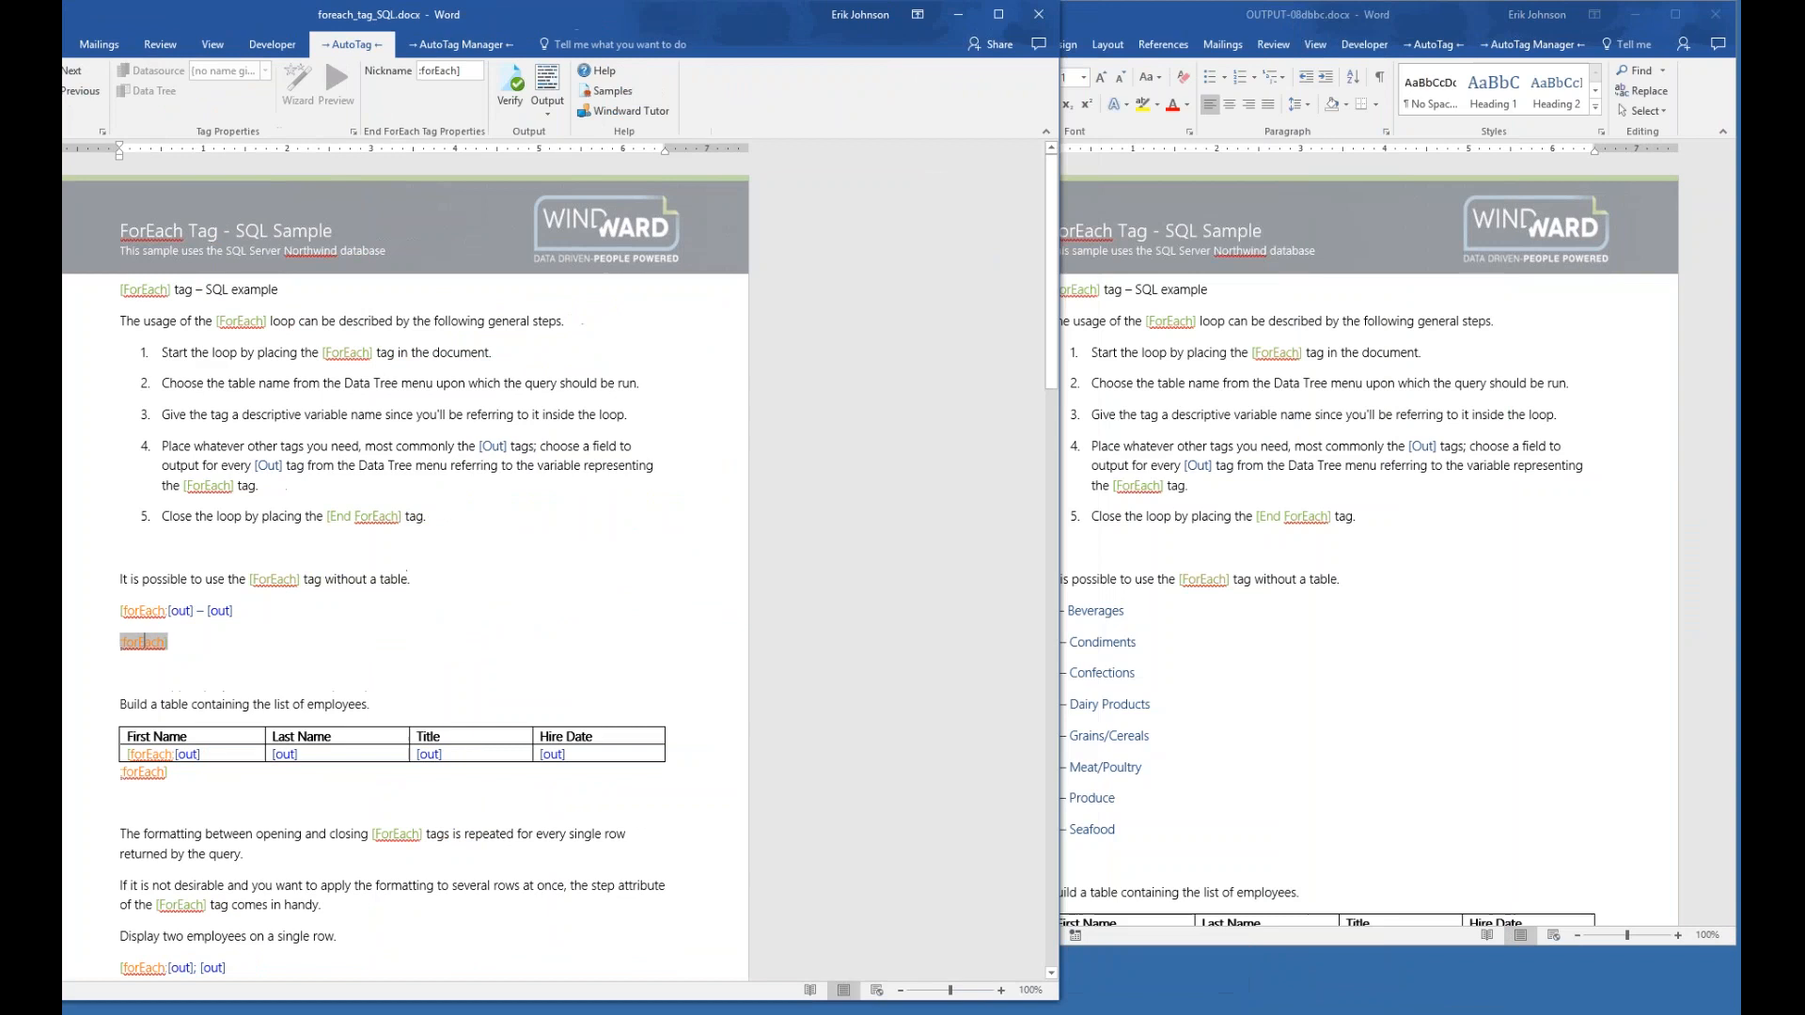
click(1133, 18)
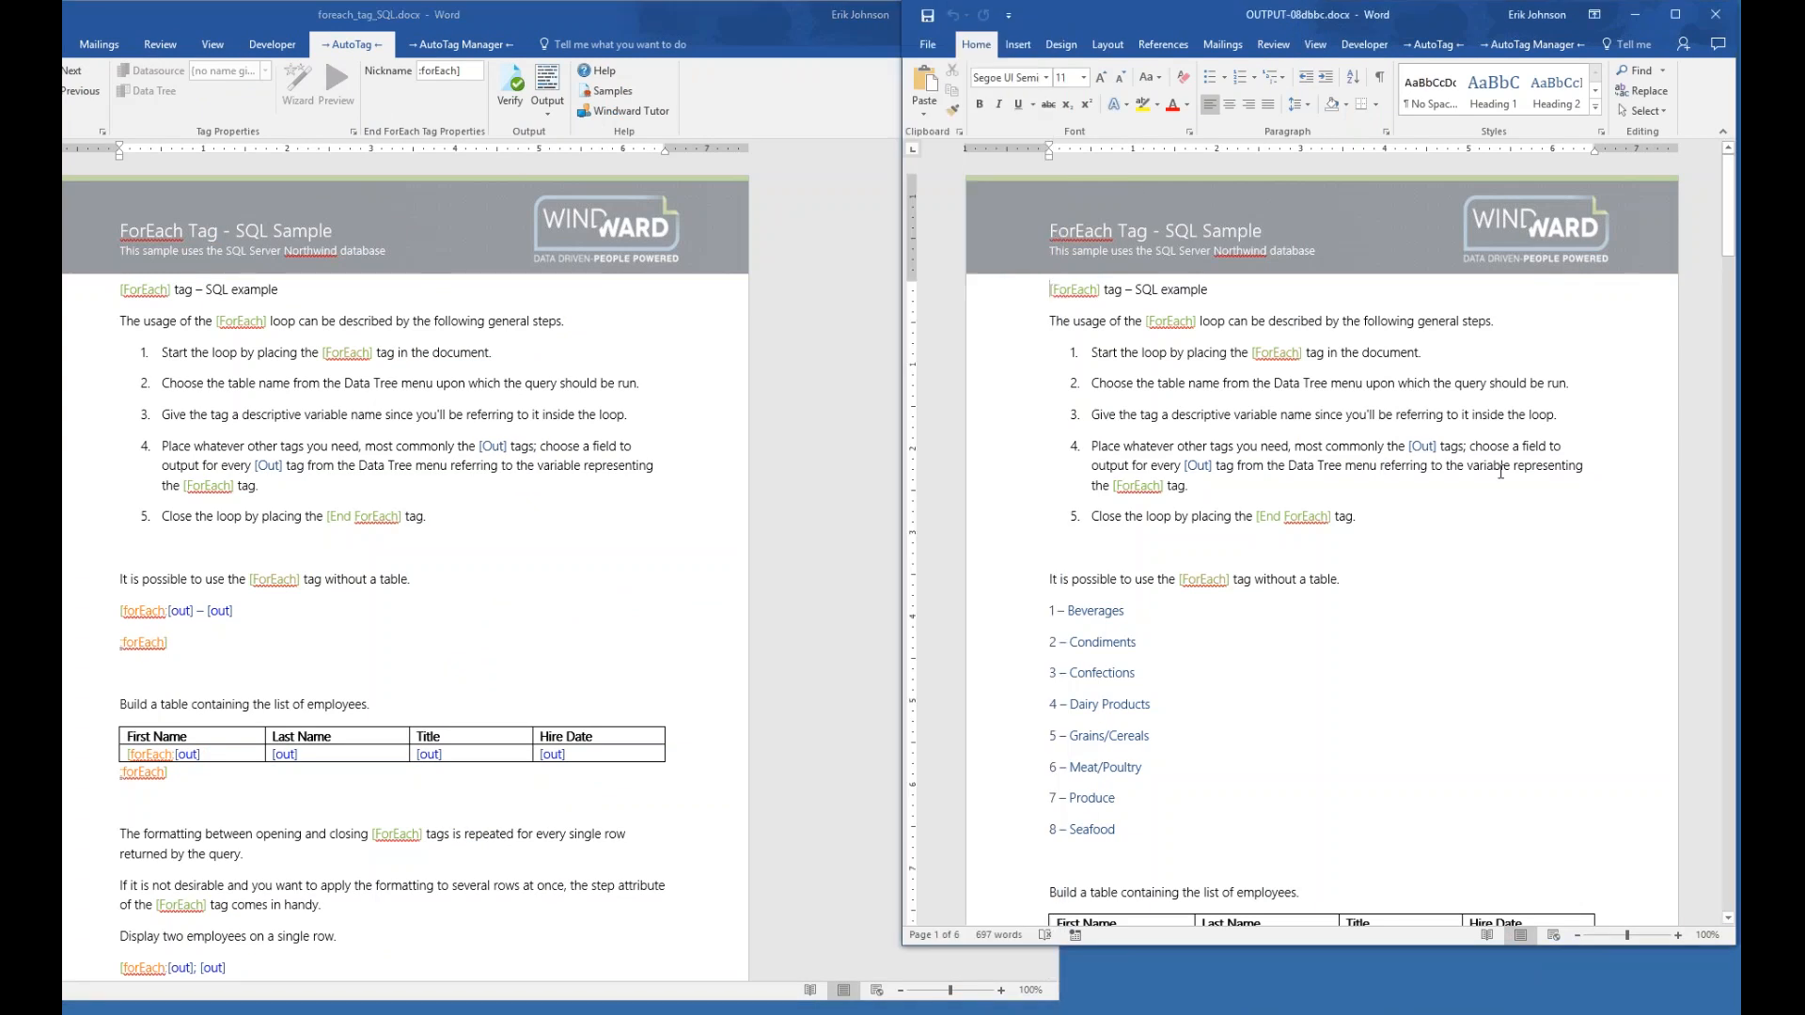
key(super)
key(super)
key(super+Right)
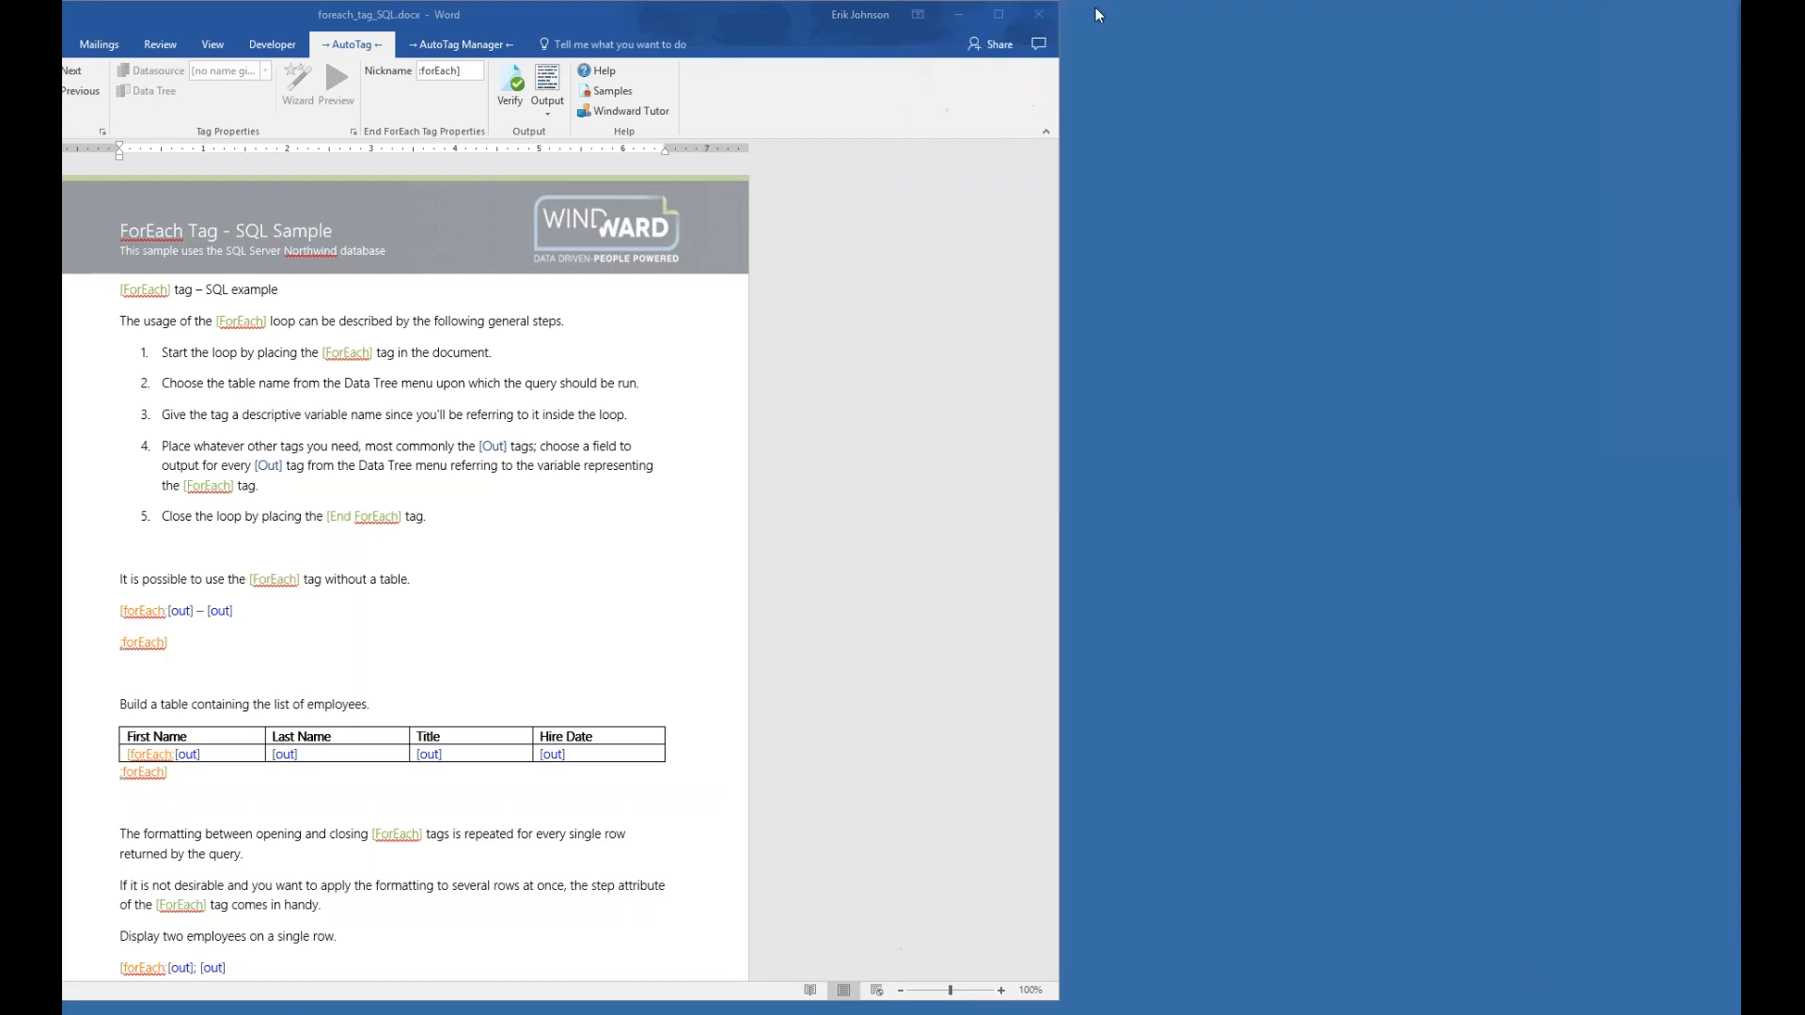
key(super+Up)
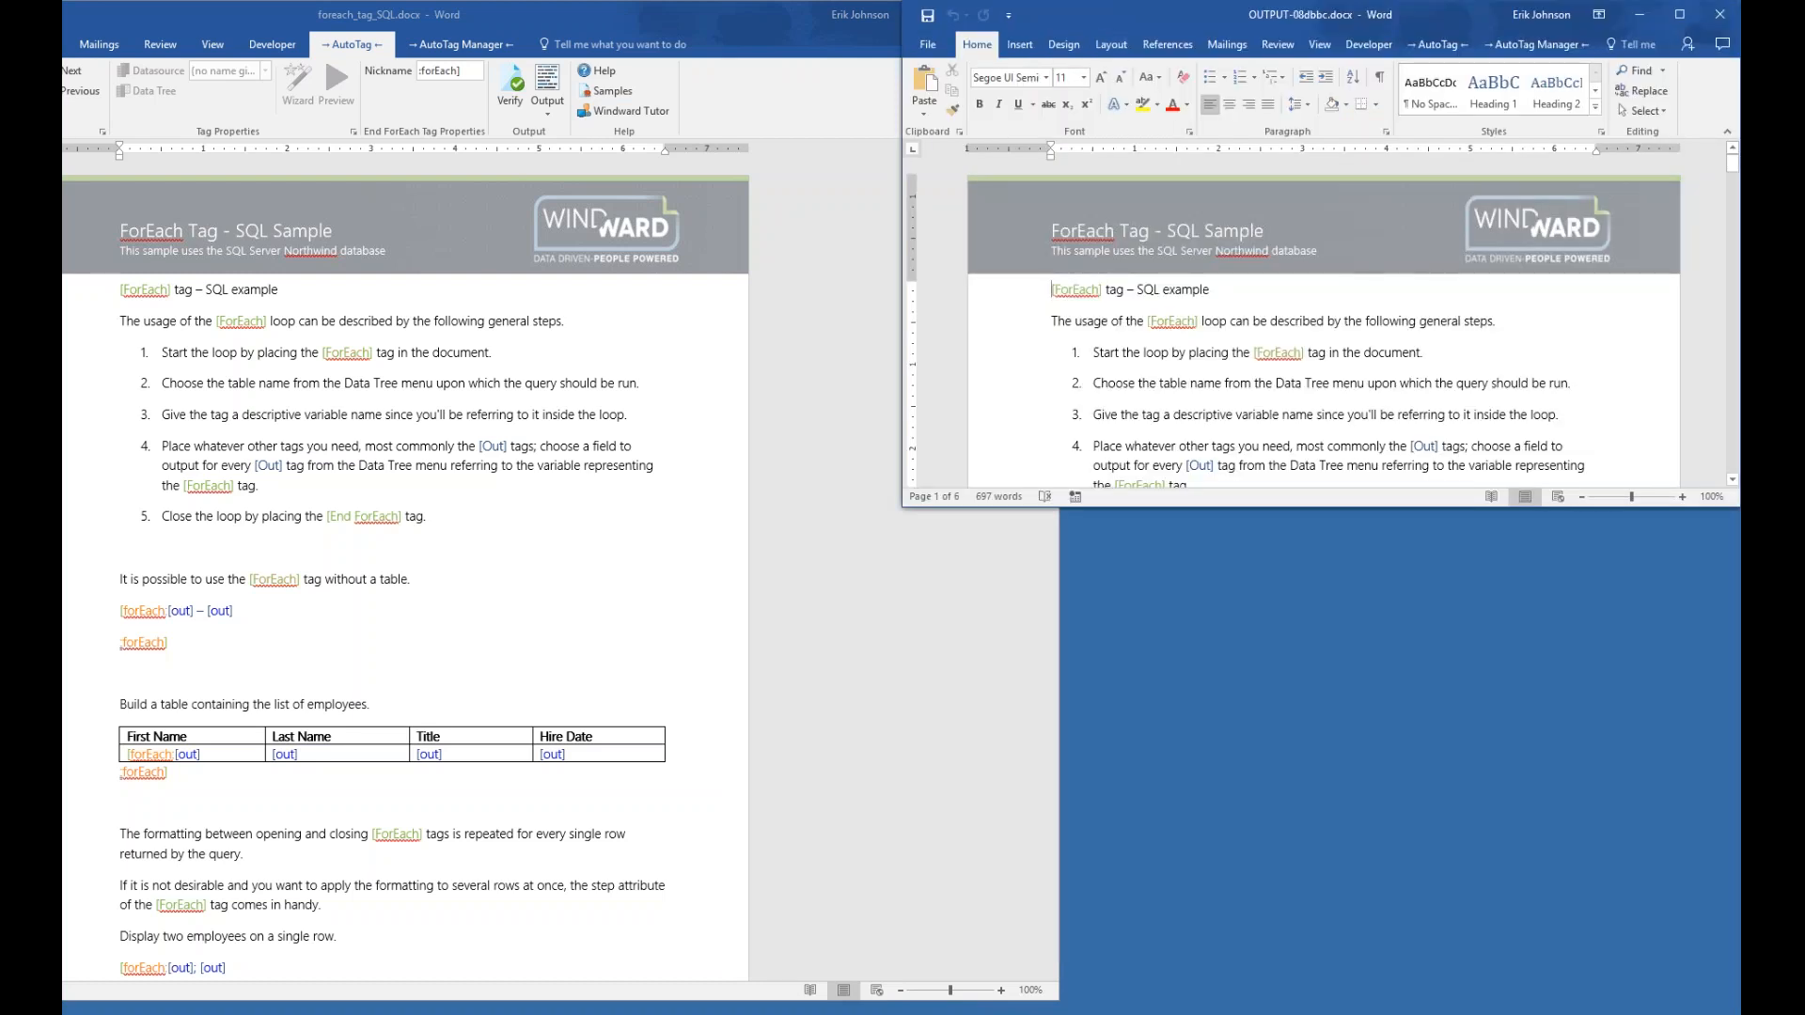
drag(1464, 508, 1400, 986)
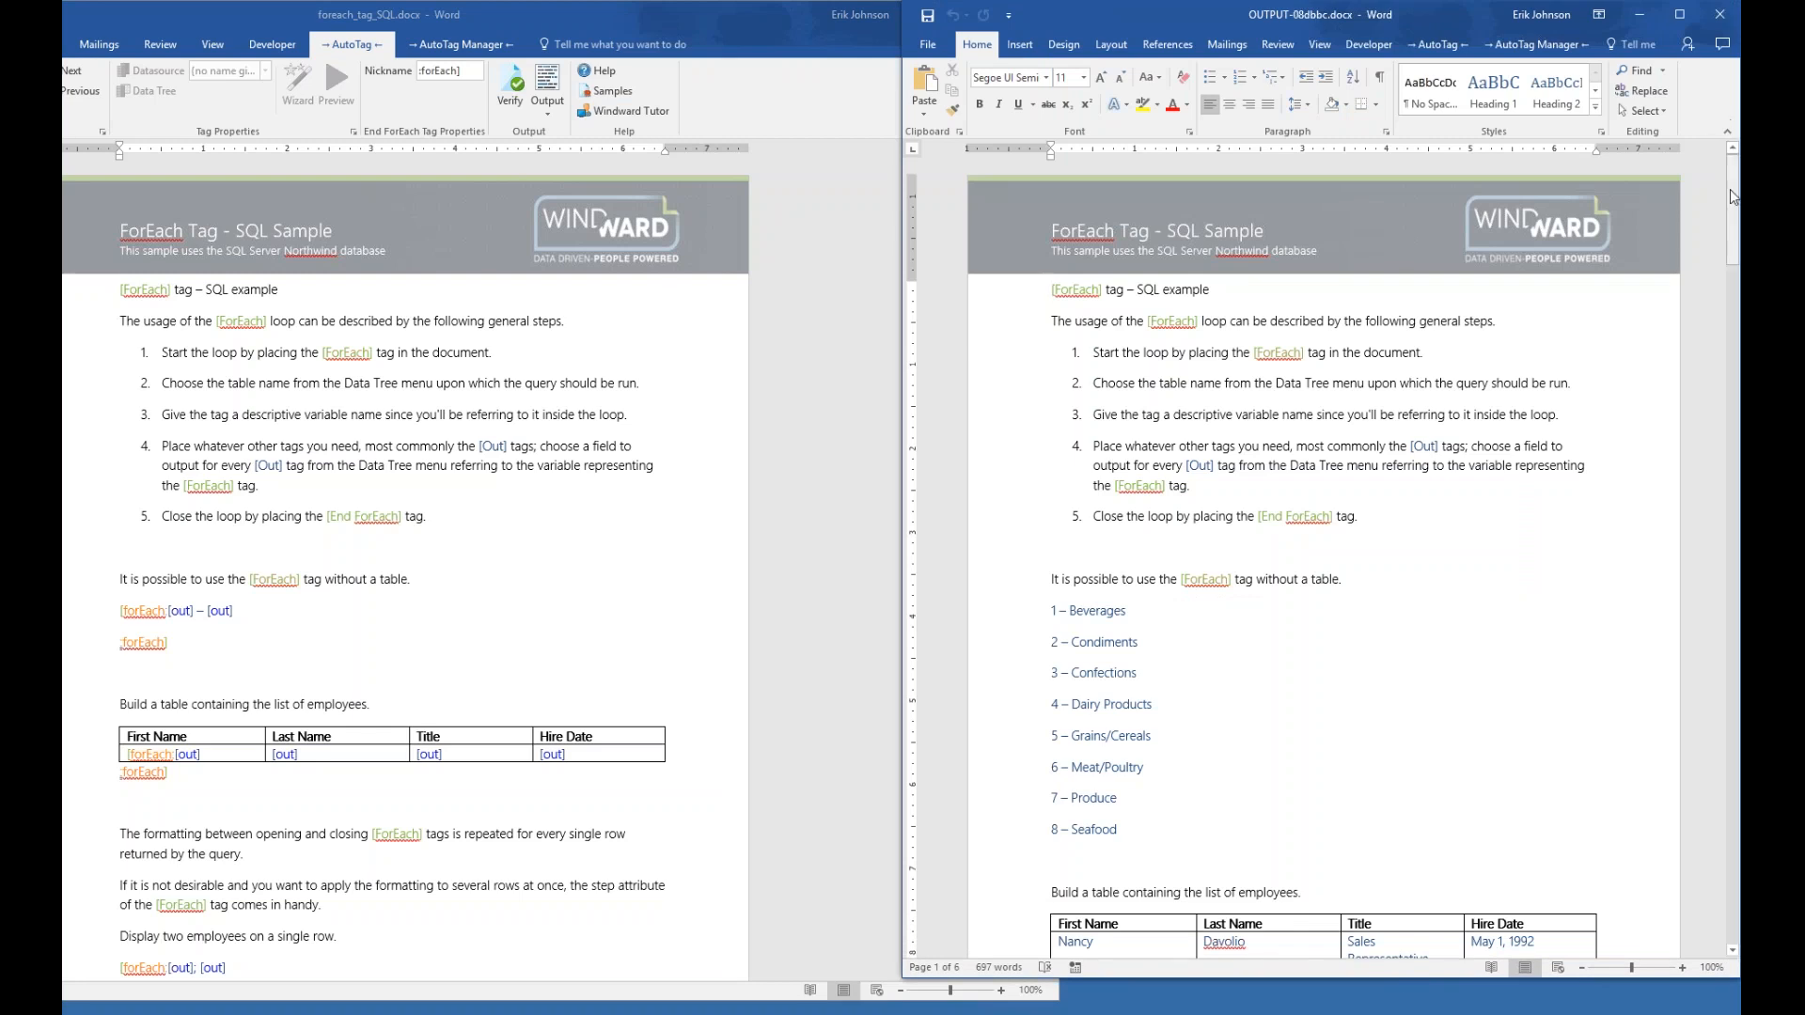
- Compare the forEach and out tags of the example without a table with the category list in the output document
drag(1734, 196, 1735, 216)
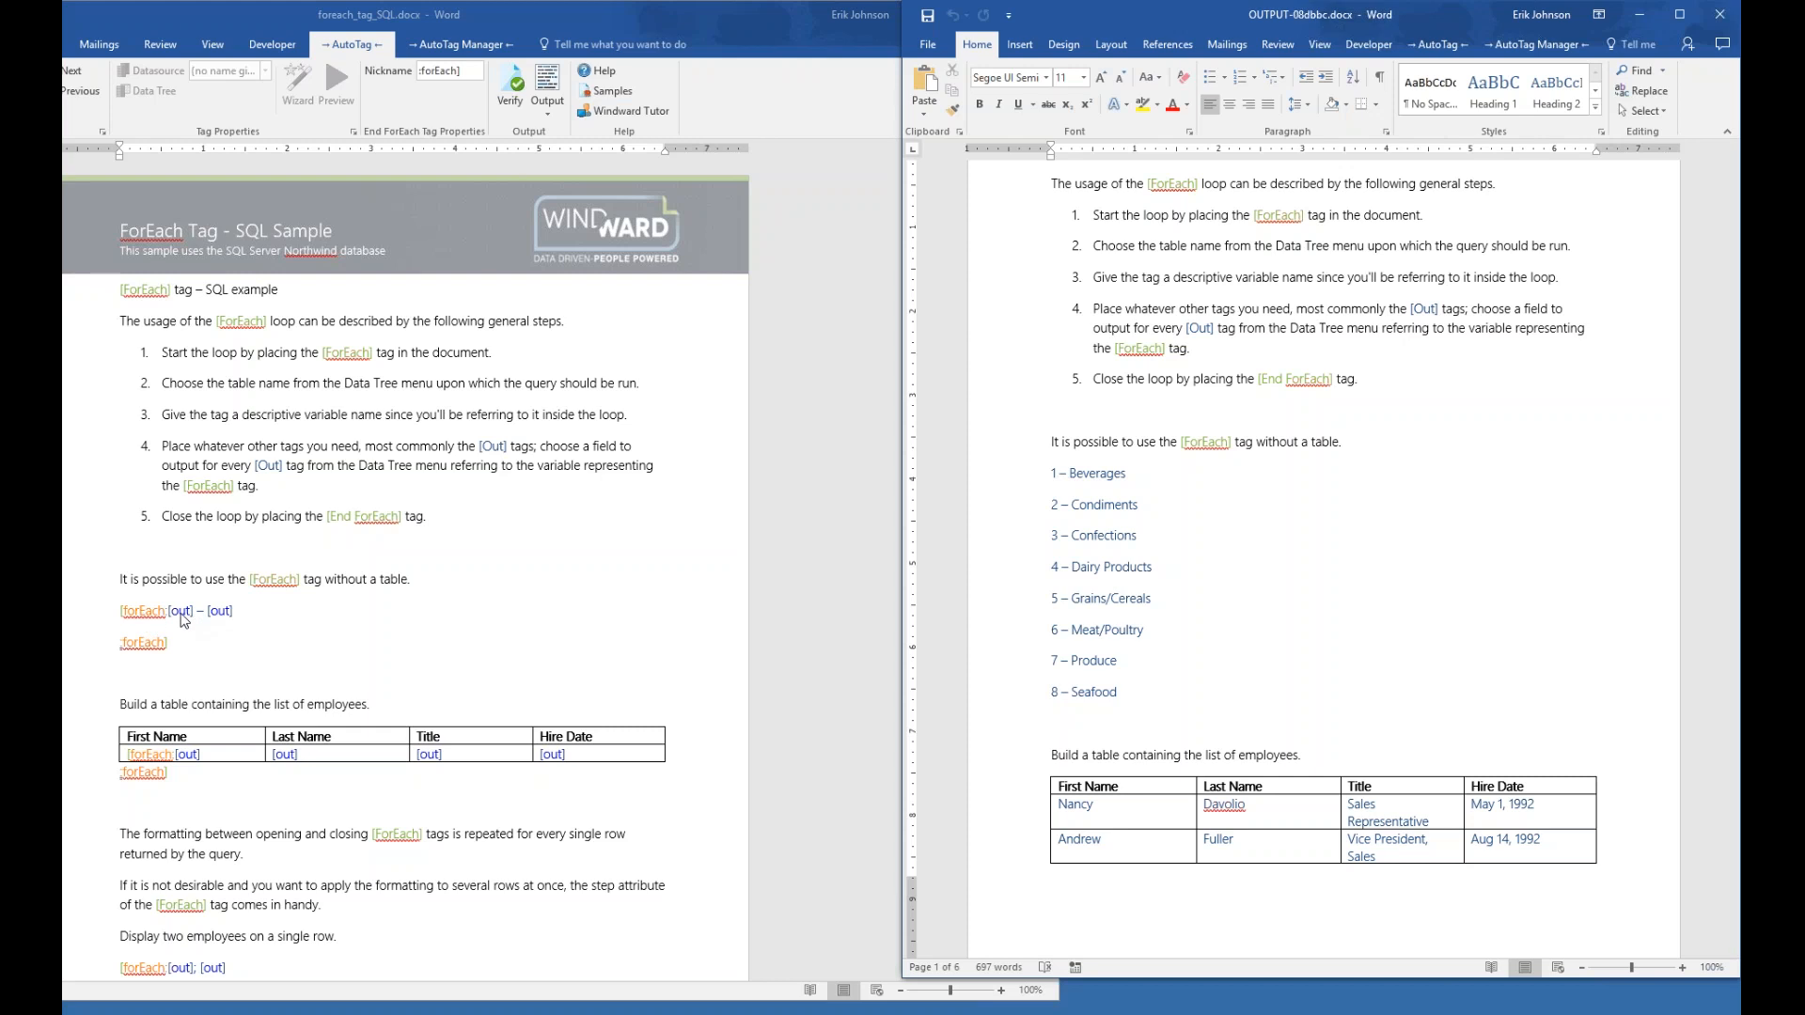
double_click(143, 642)
click(182, 611)
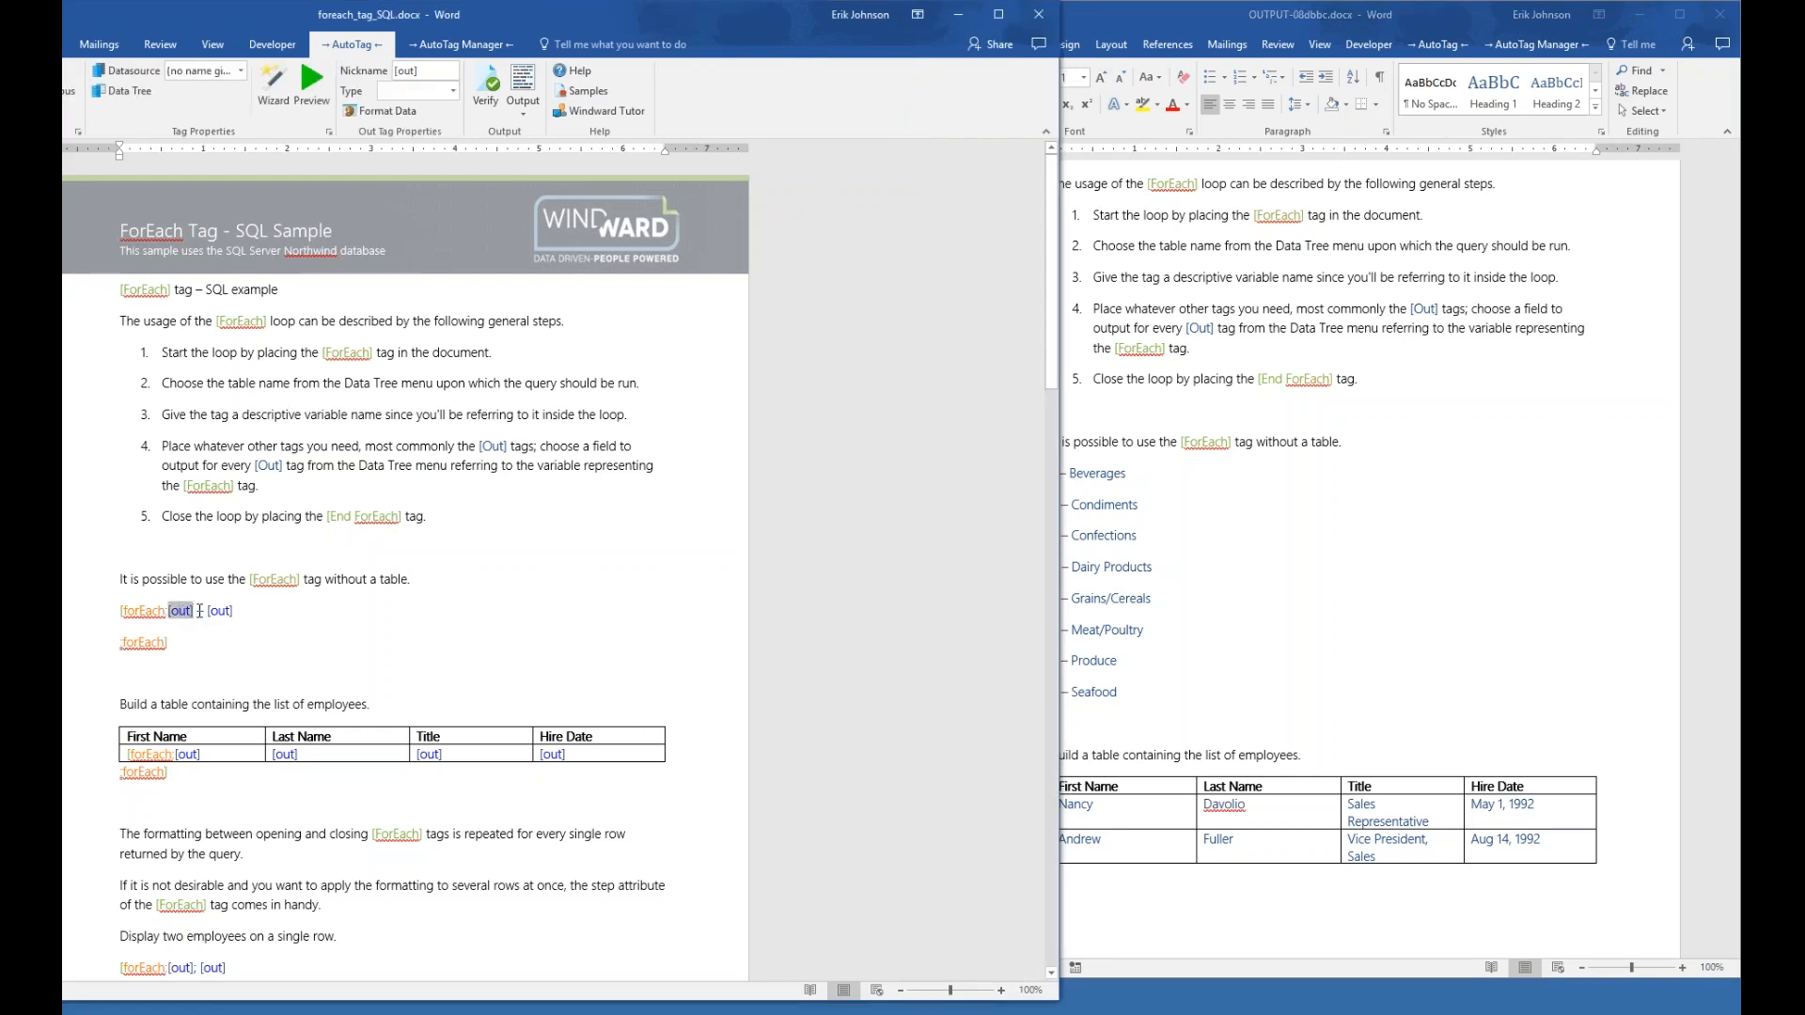
click(198, 611)
click(217, 612)
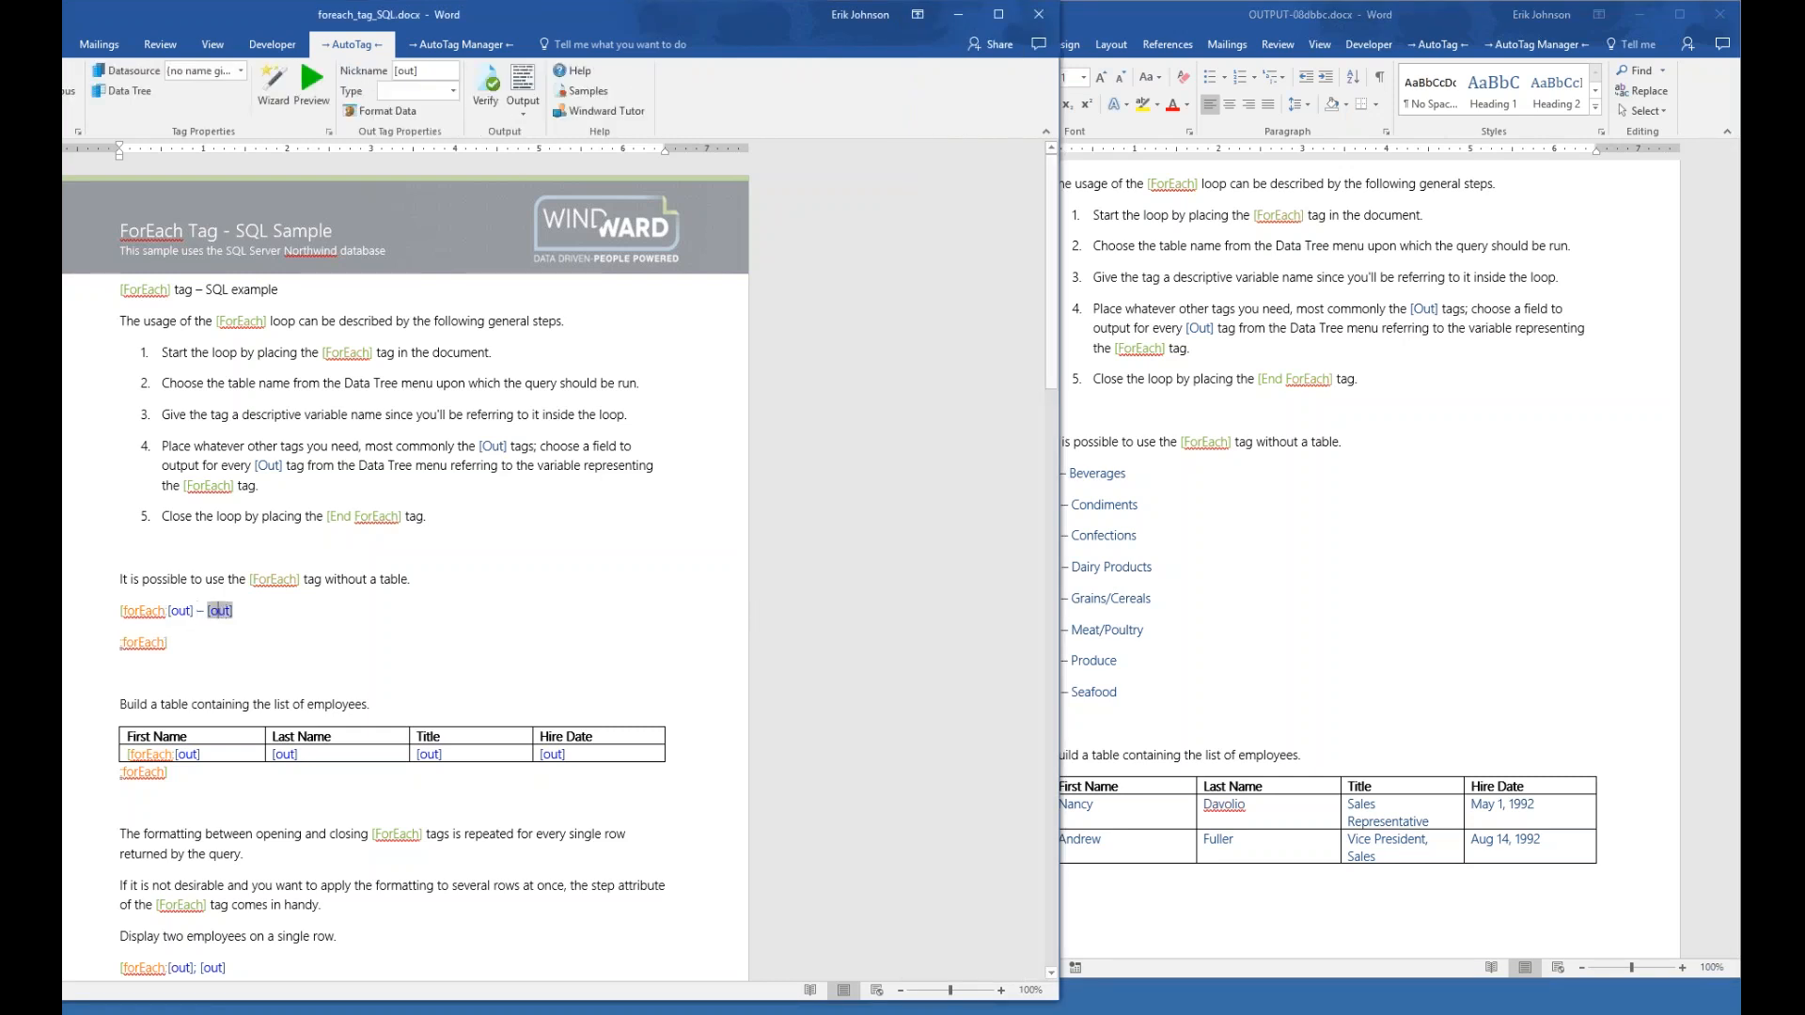
click(1246, 616)
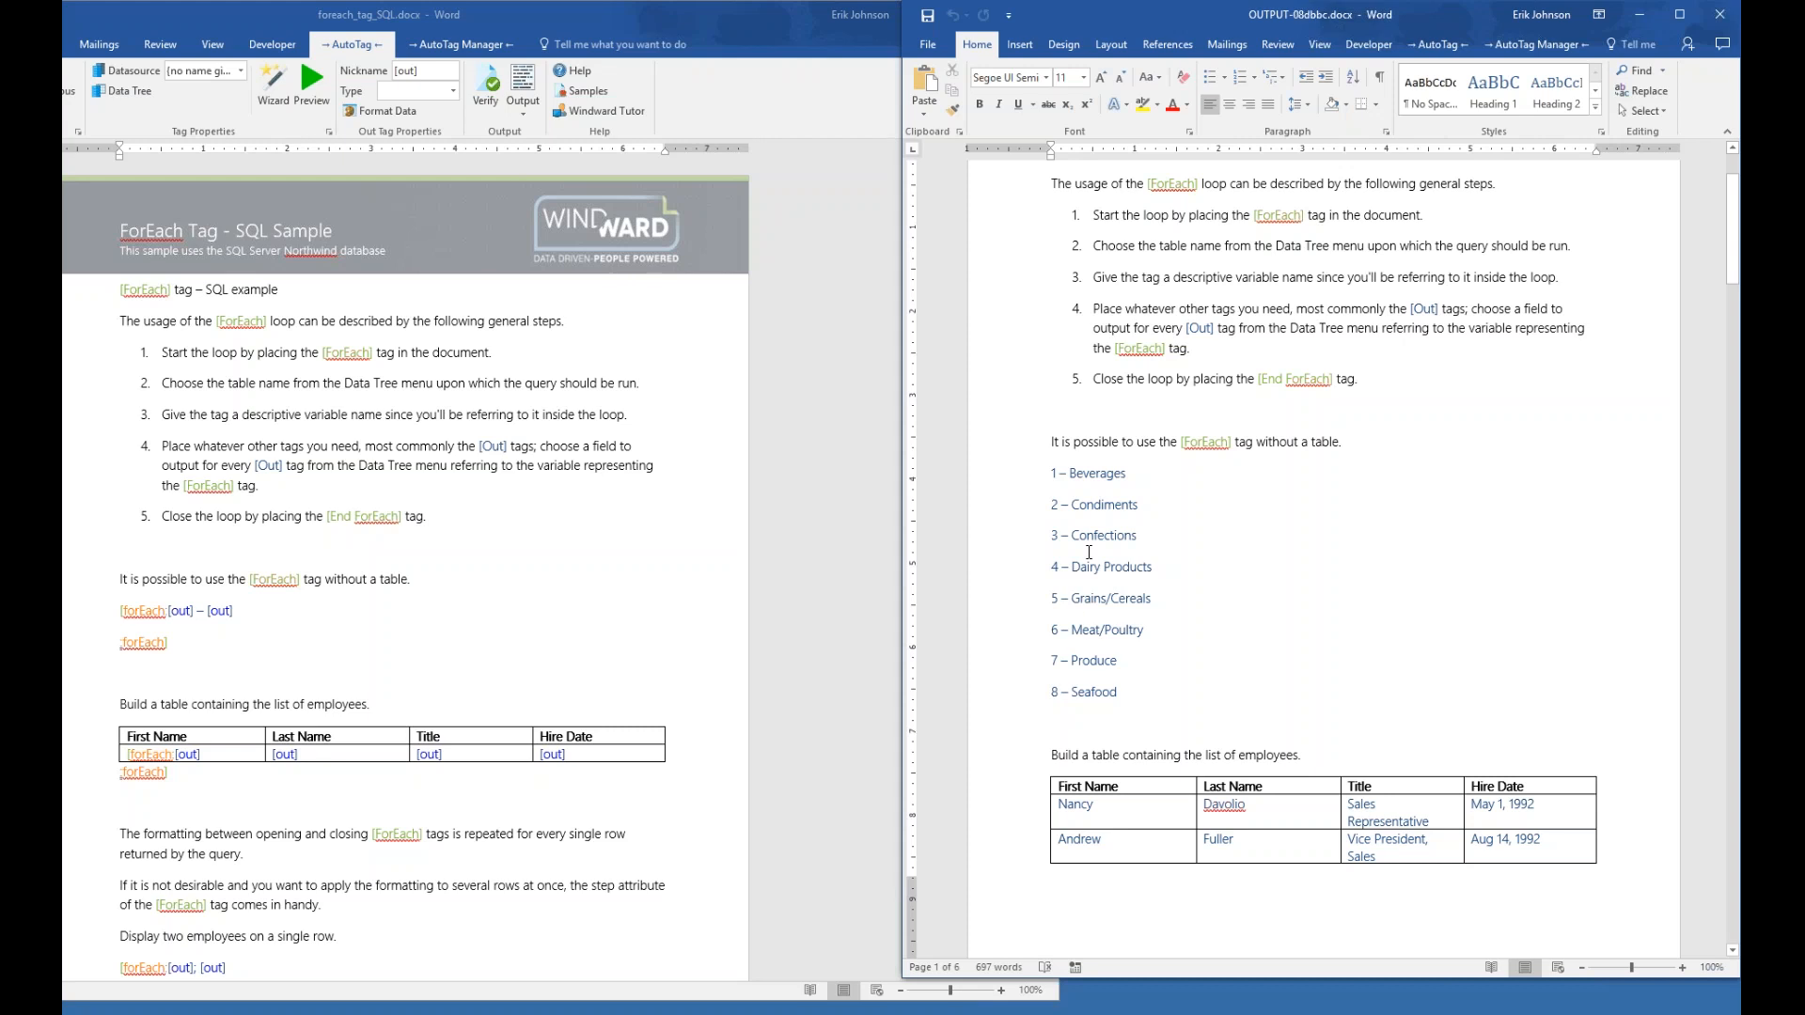
- Compare the first categories in the output list with the second out tag and closing forEach tag of the example without a table
click(1052, 474)
click(1054, 508)
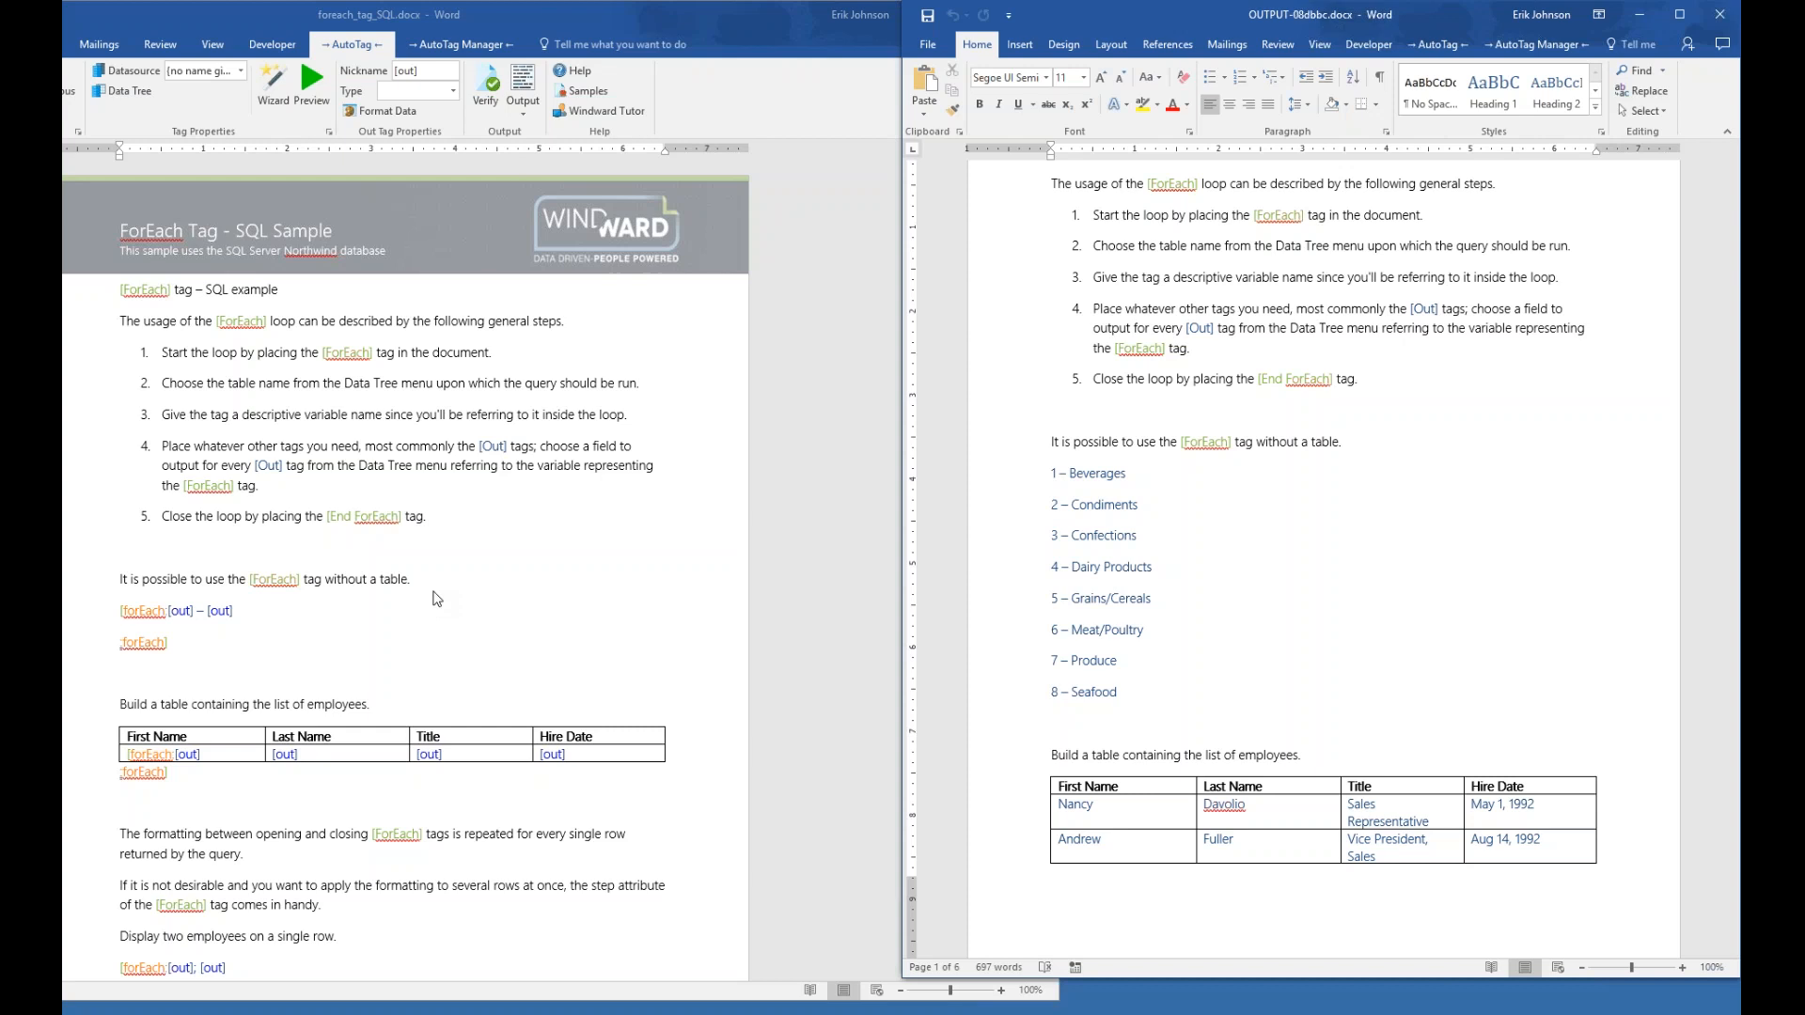
click(215, 611)
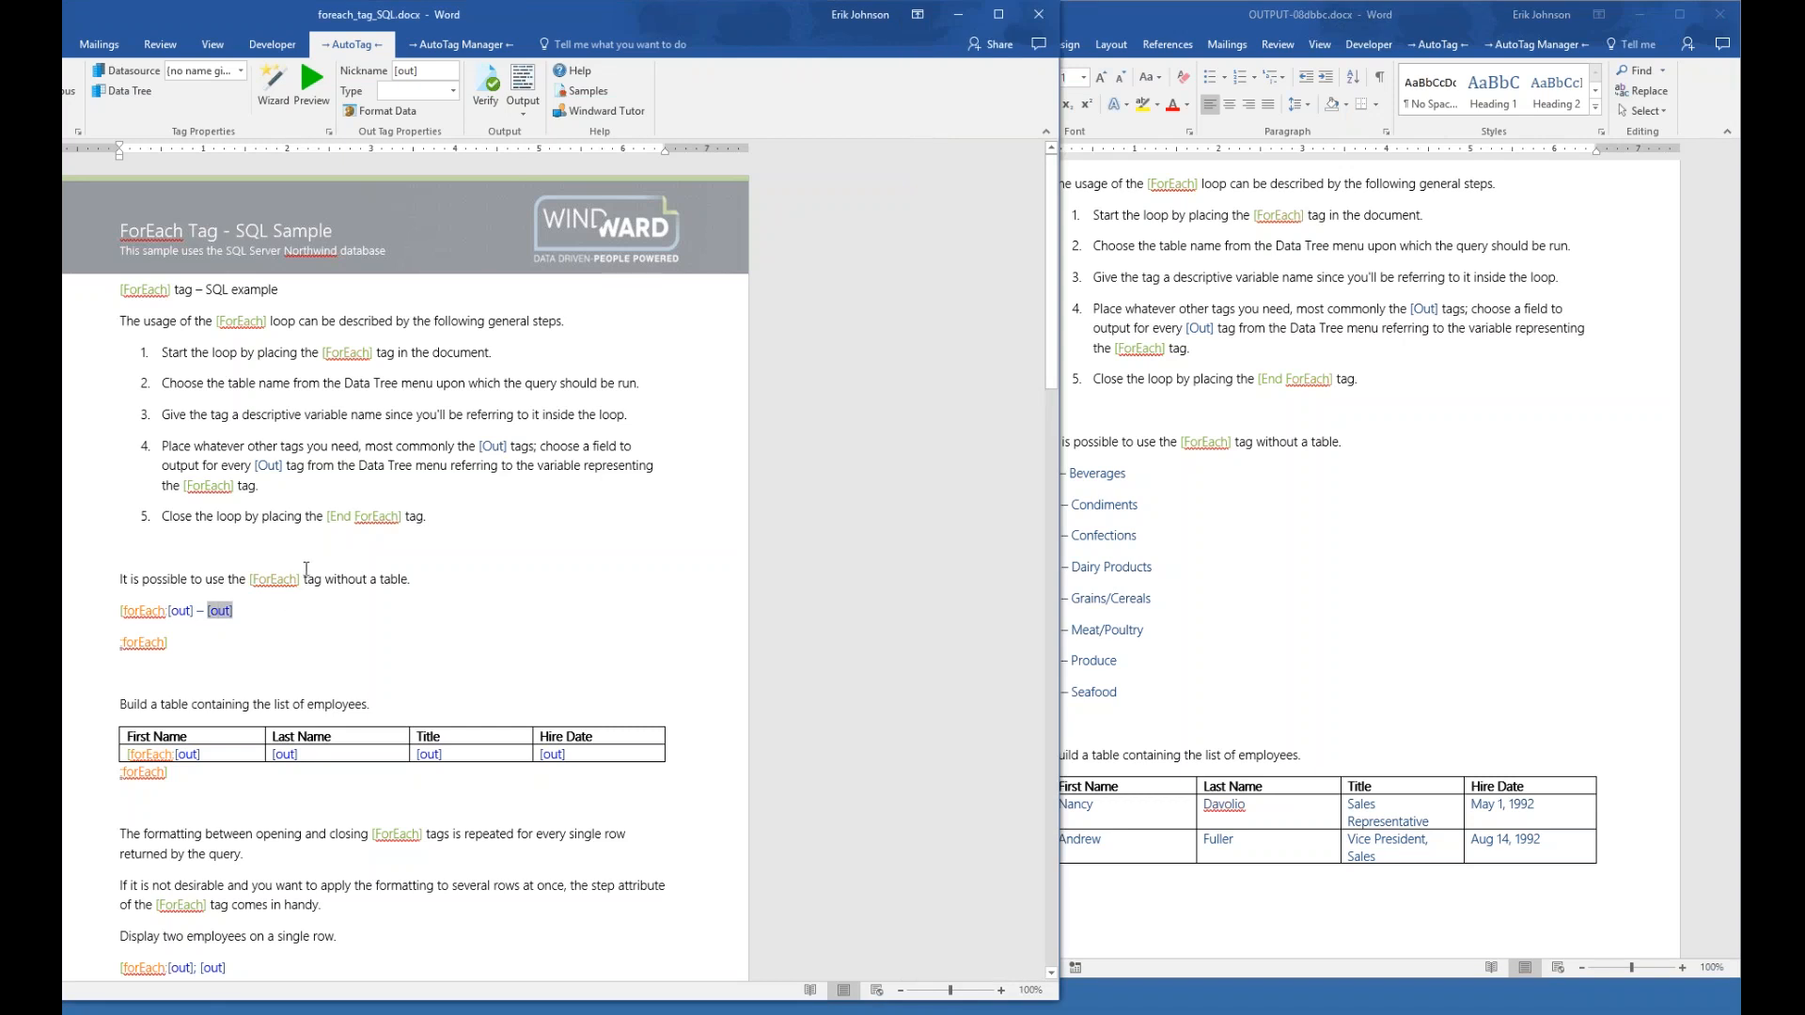
click(137, 644)
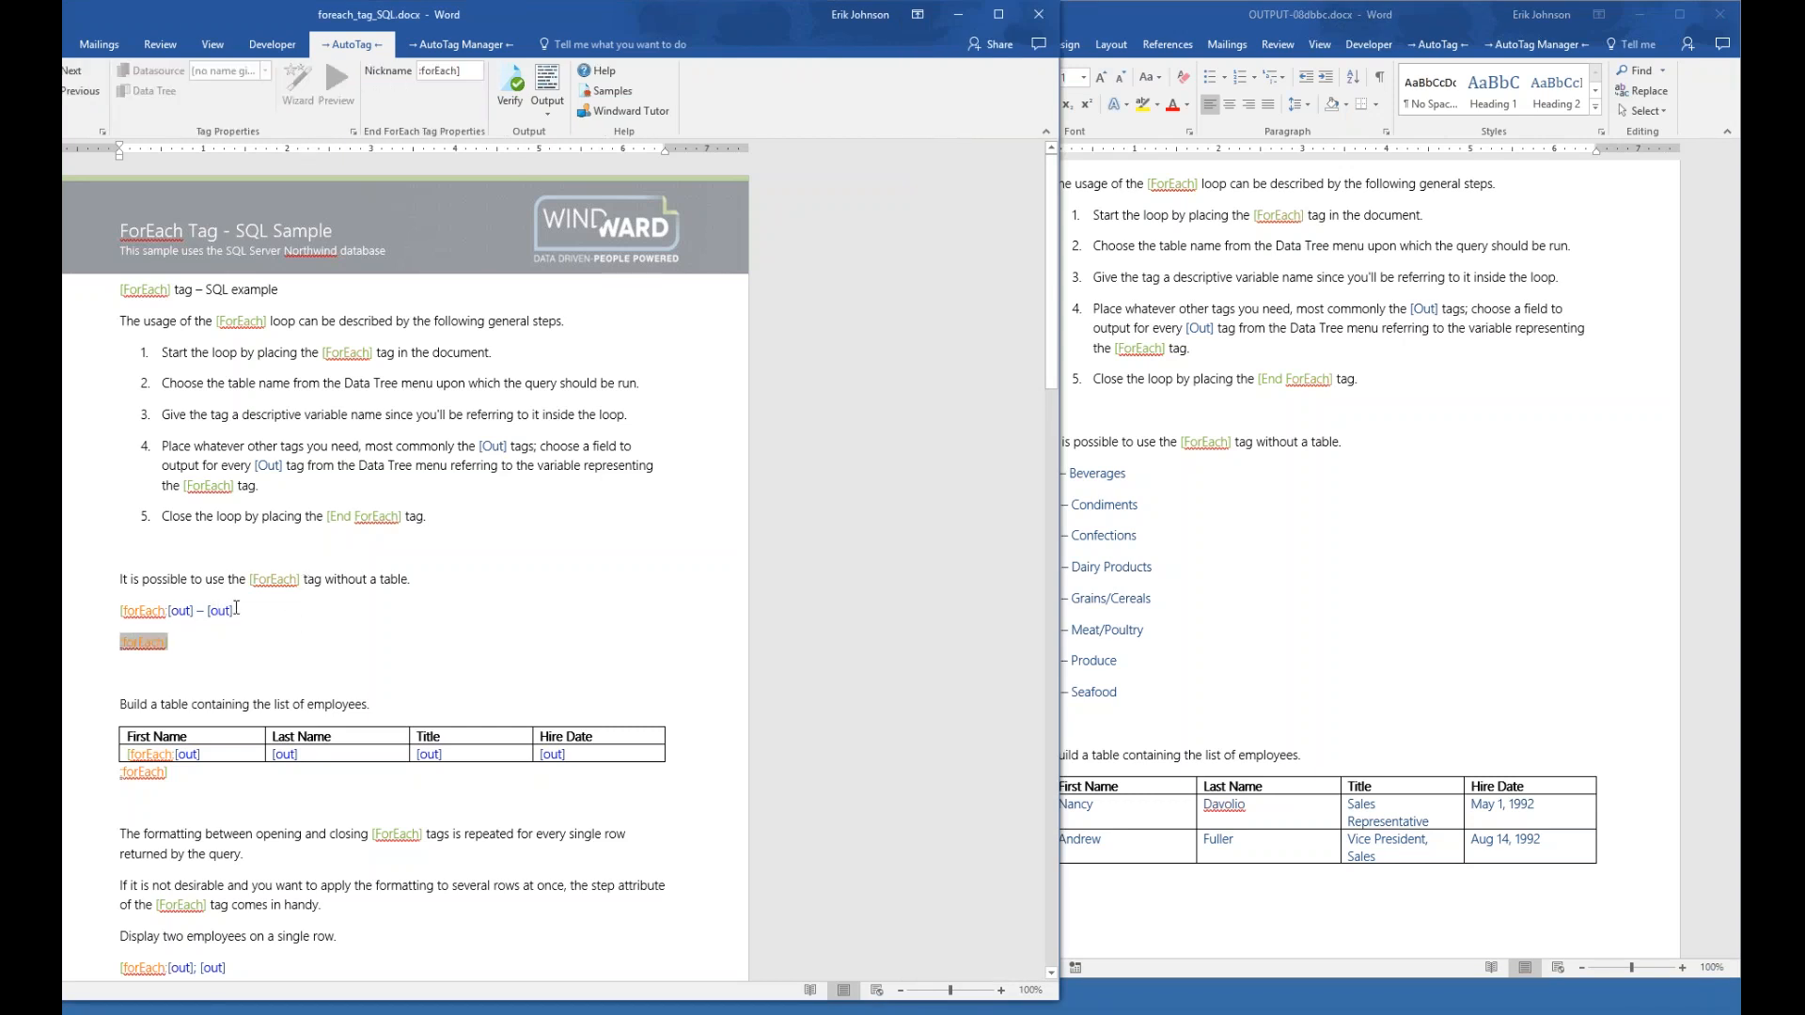
mouse_move(220, 613)
mouse_move(158, 642)
- Move the template window fully into view and show its paragraph marks and other hidden formatting symbols
drag(248, 13, 560, 19)
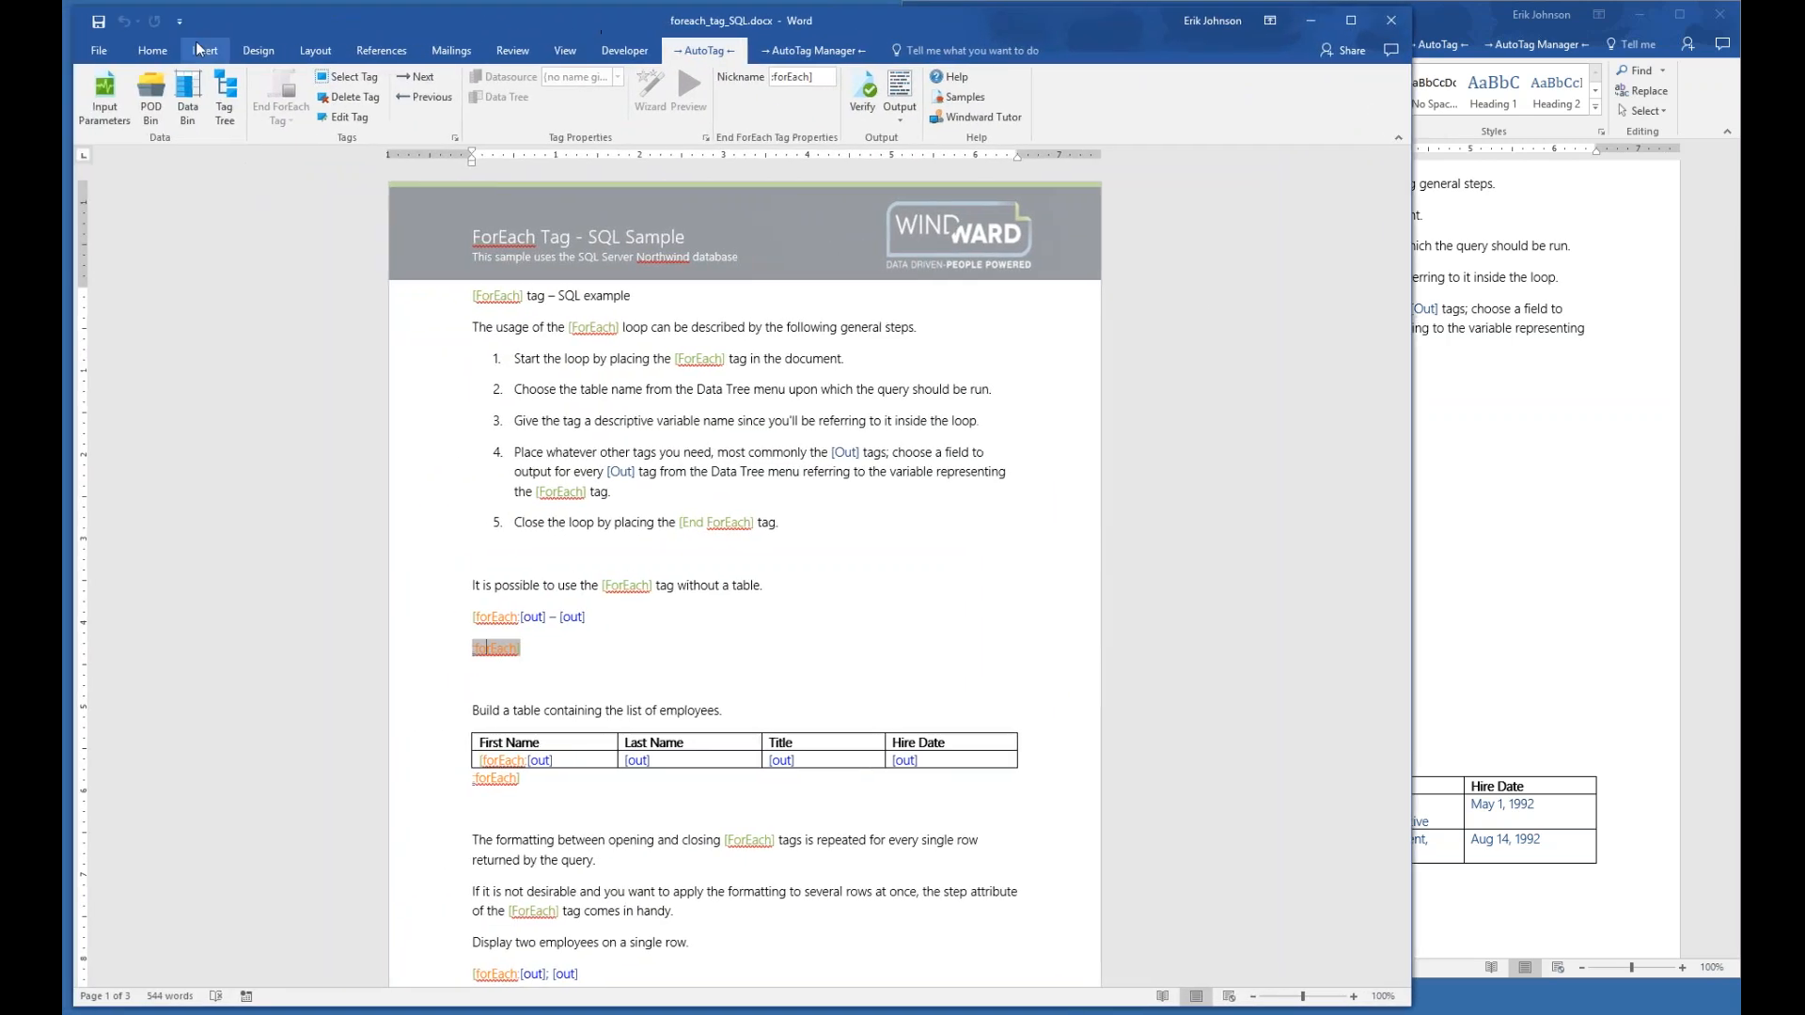
click(153, 50)
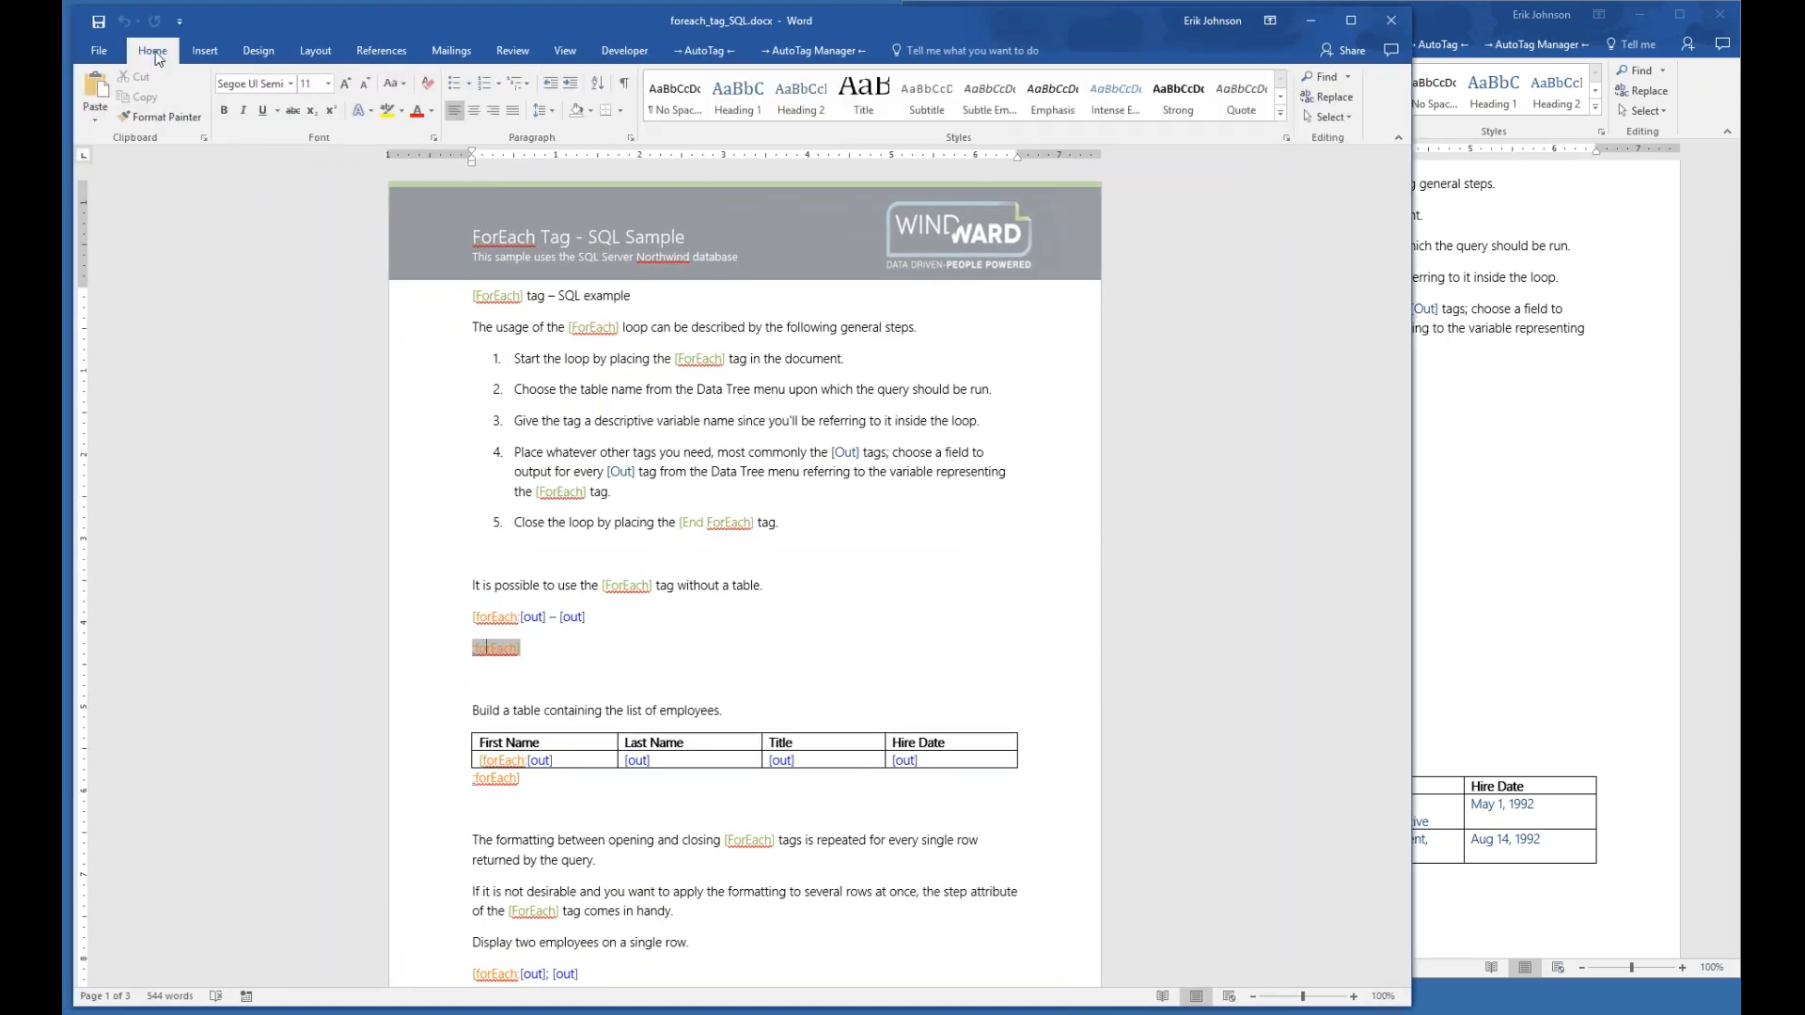
click(625, 85)
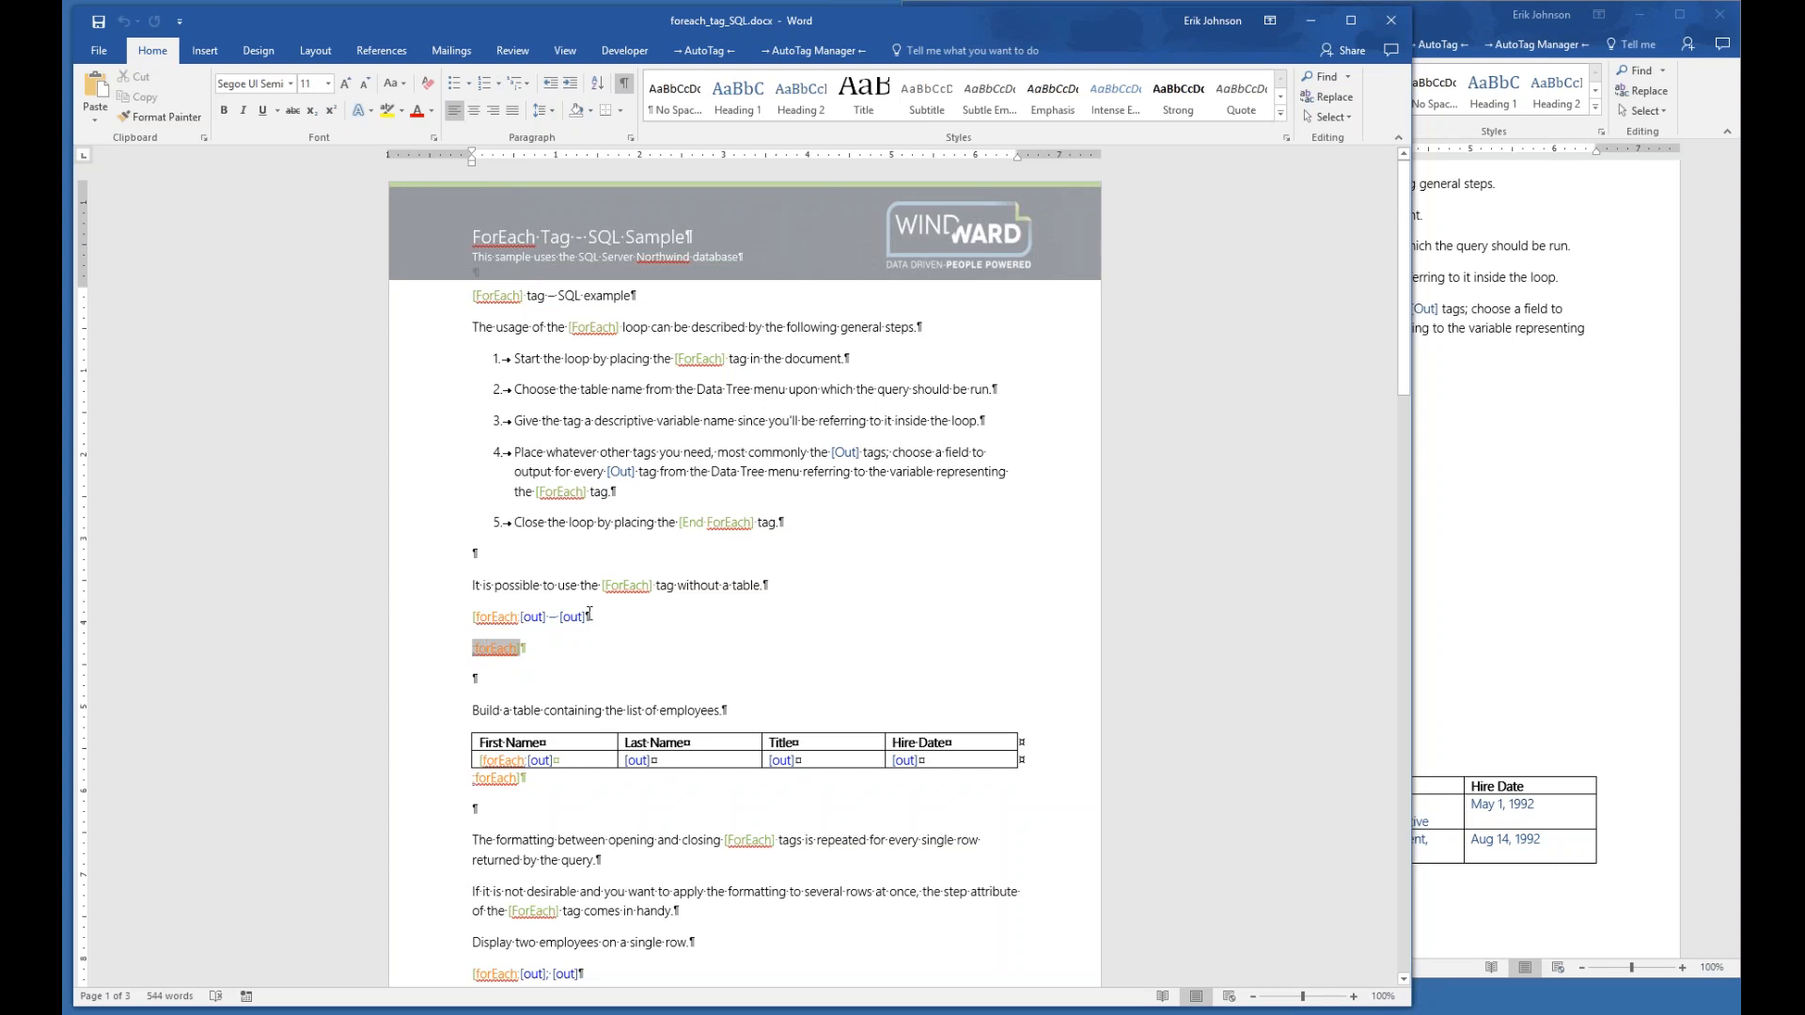
- Delete the paragraph mark after the second out tag in the example without a table, joining the closing forEach tag to that line
drag(589, 613, 596, 617)
mouse_move(484, 648)
click(611, 618)
key(Delete)
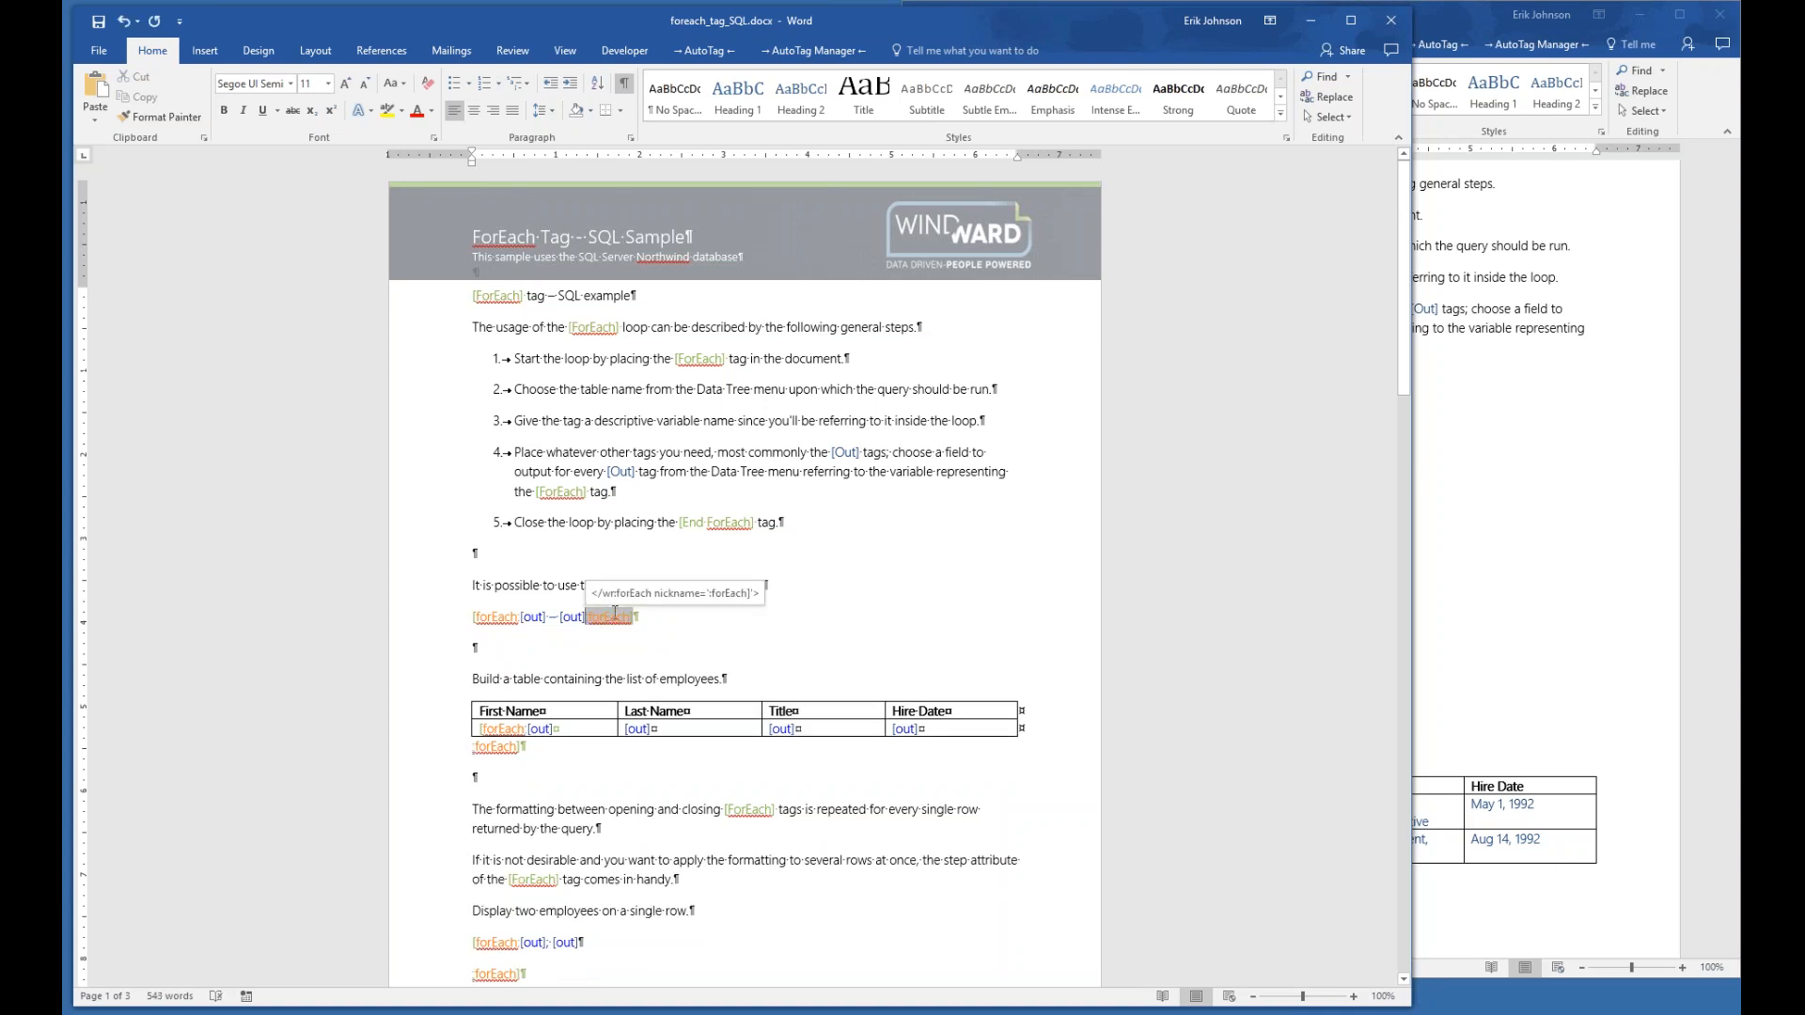
- Close the old output document, generate a new one while saving the template, and check the category list in it
click(1481, 28)
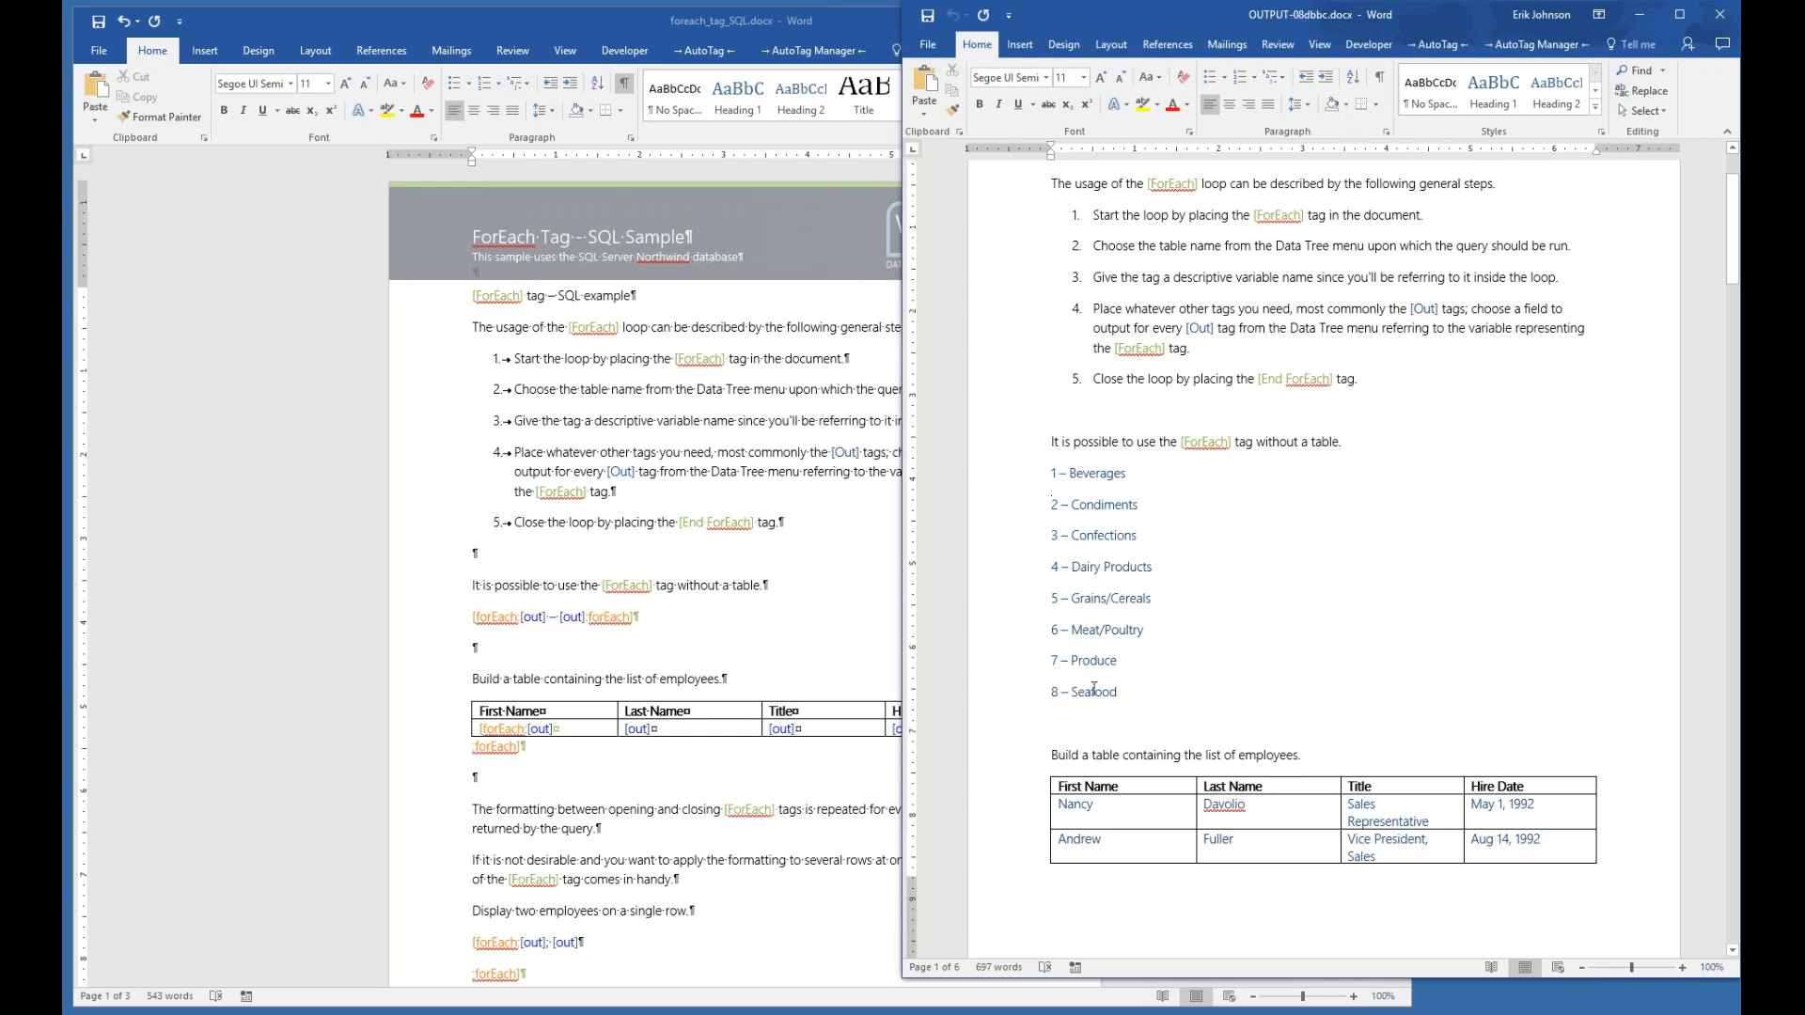
click(1720, 14)
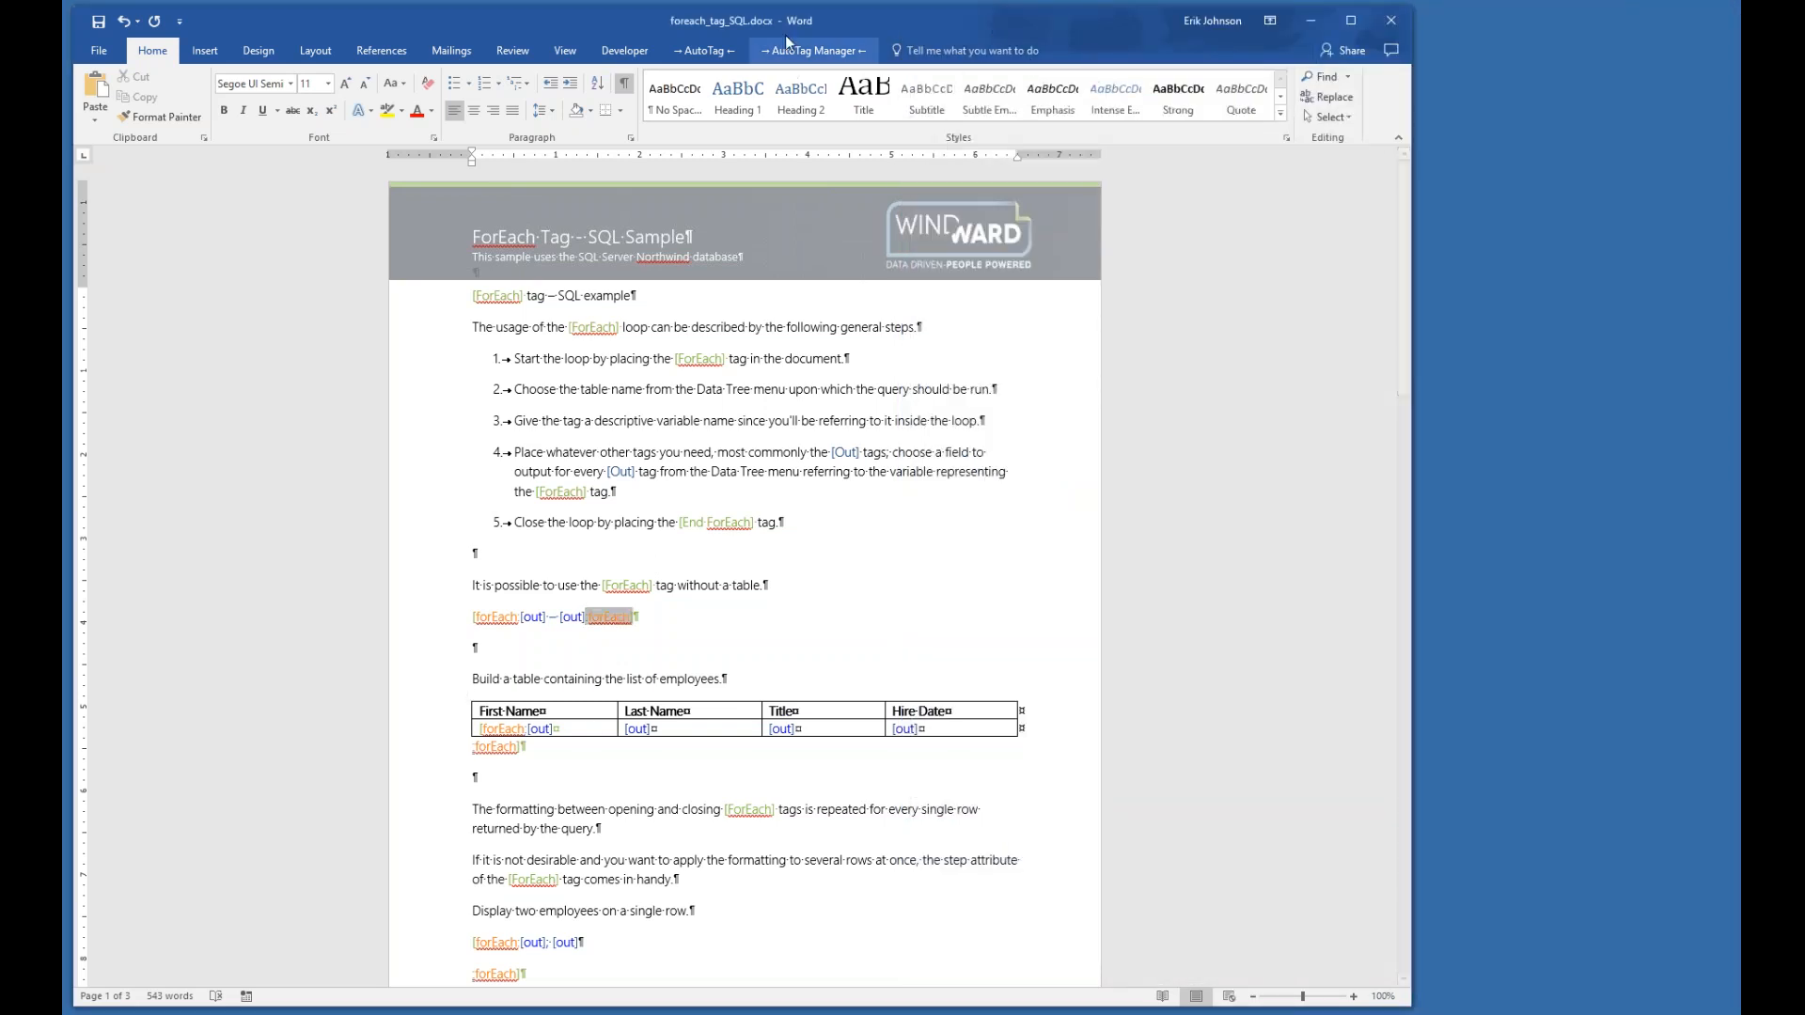
click(717, 50)
click(905, 86)
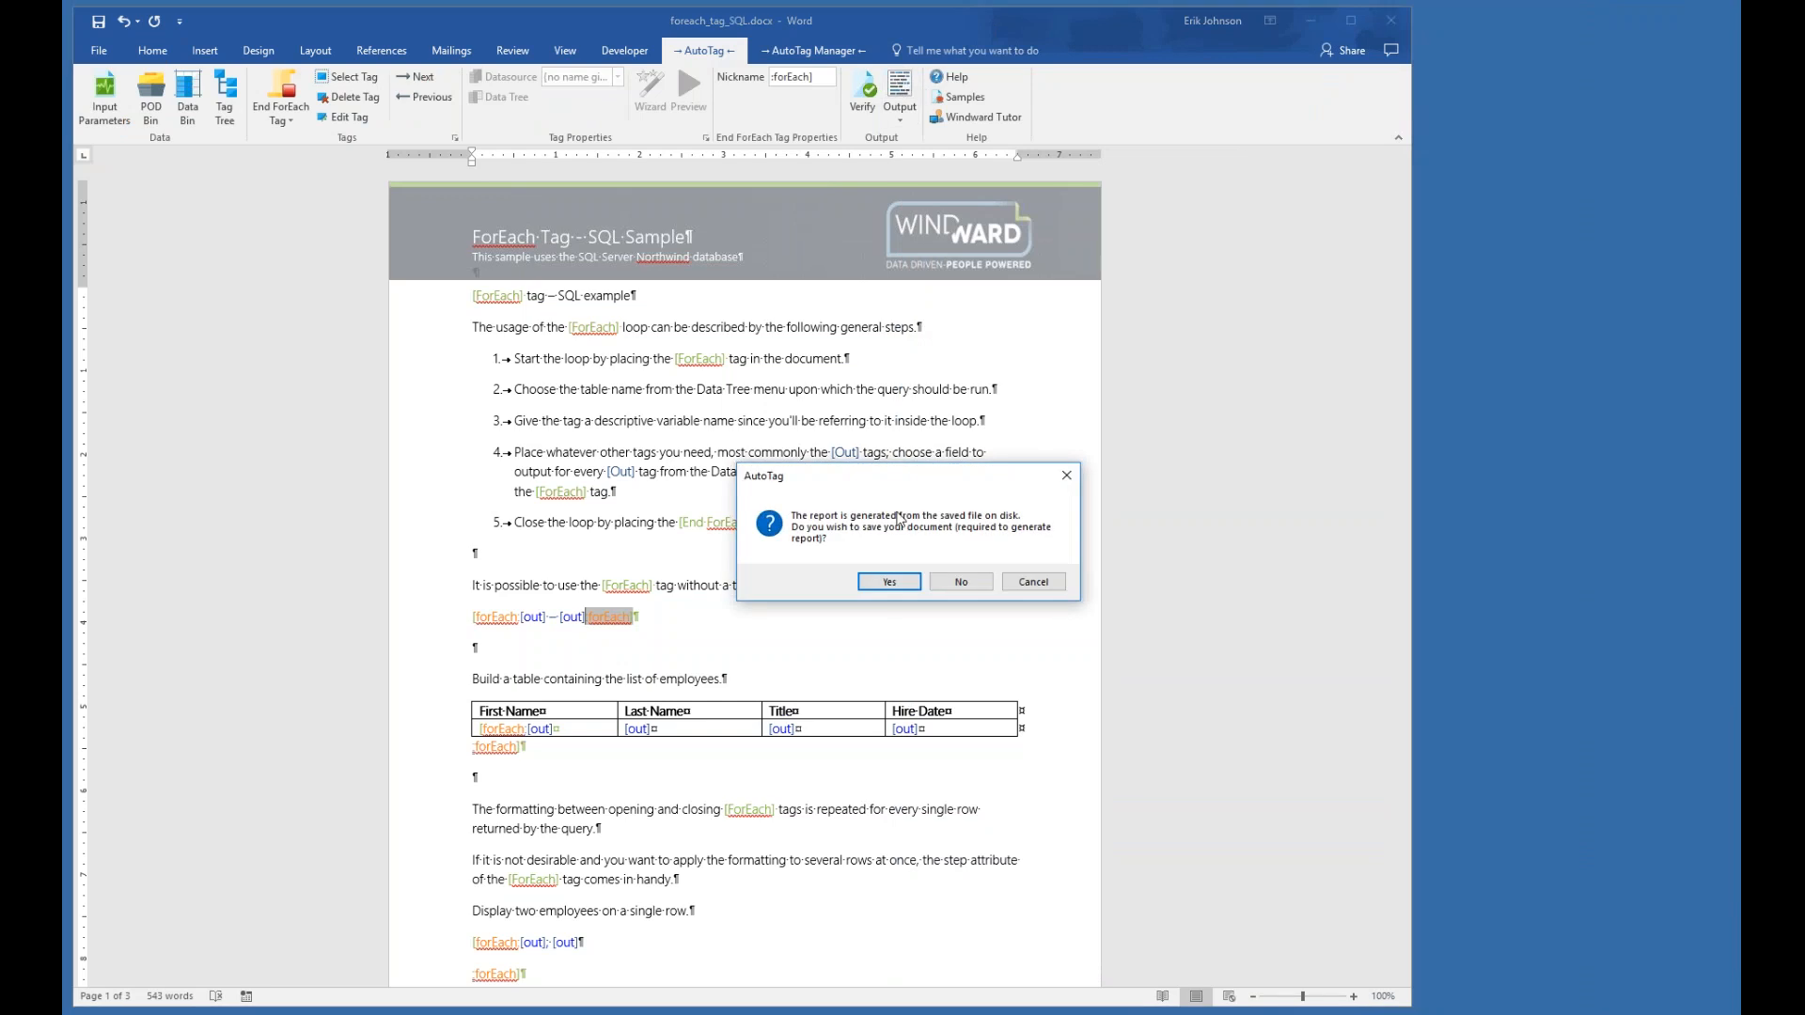
click(889, 582)
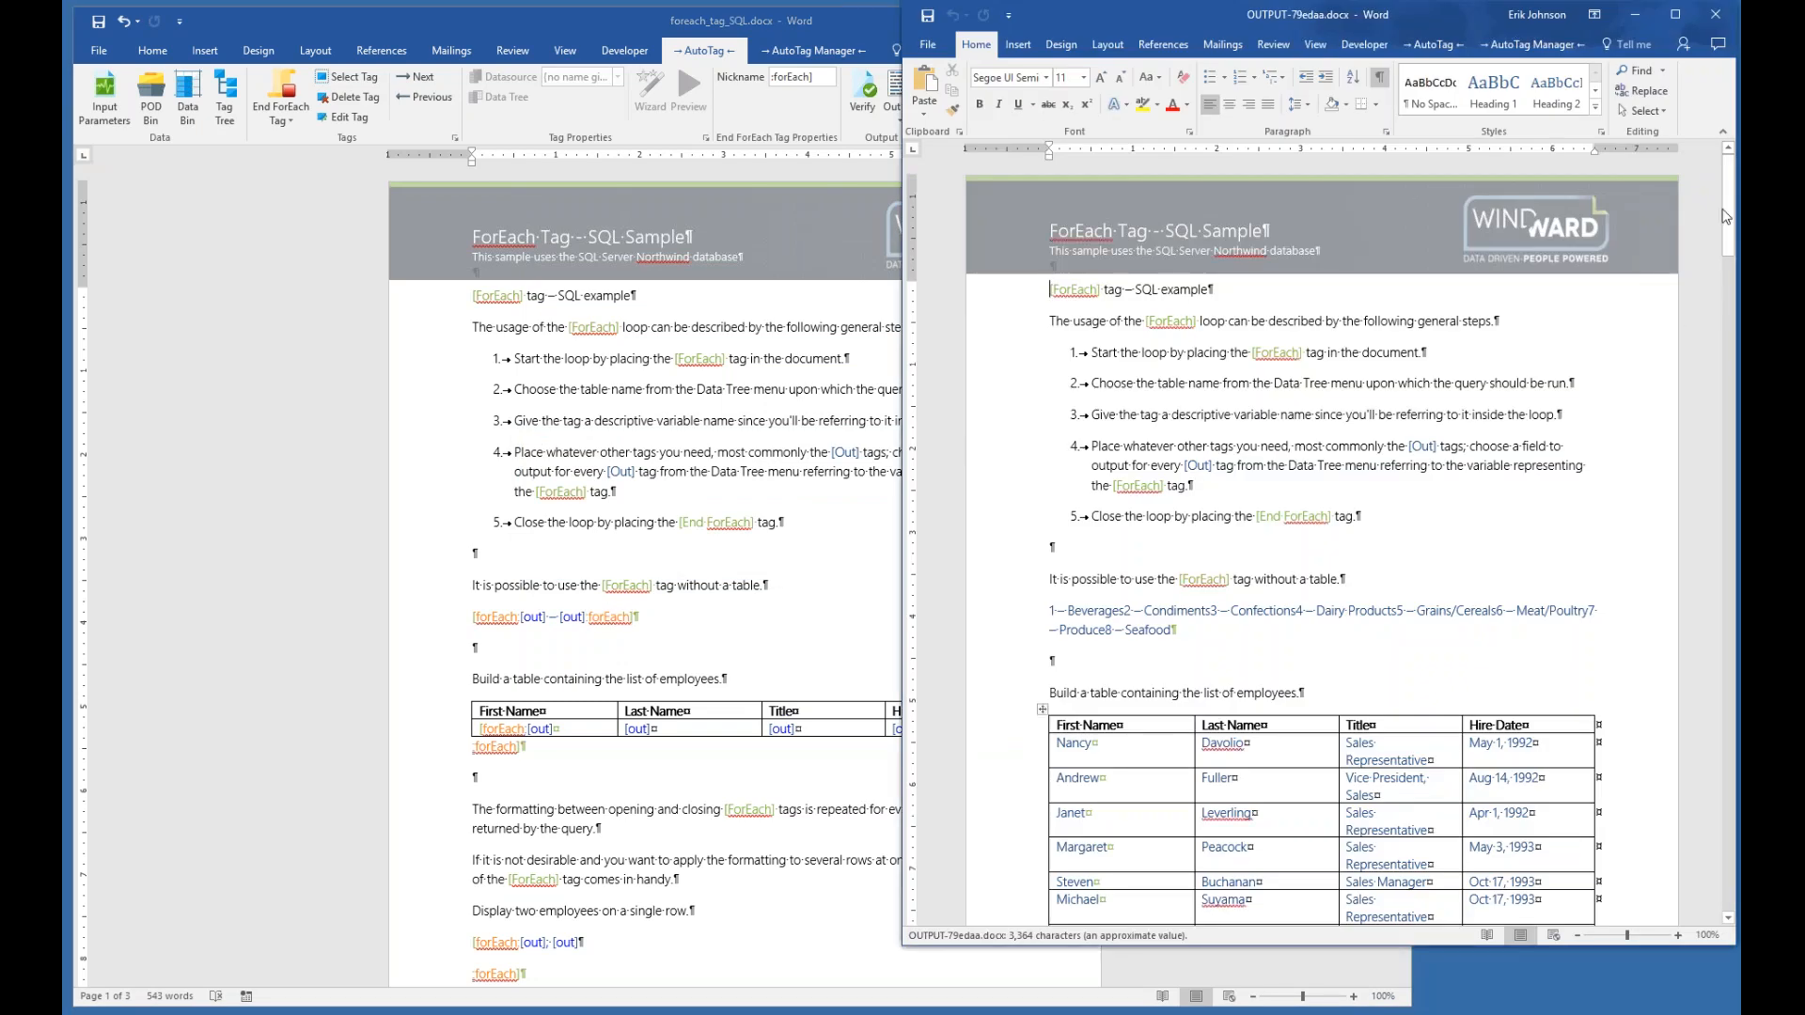
drag(1730, 207, 1729, 228)
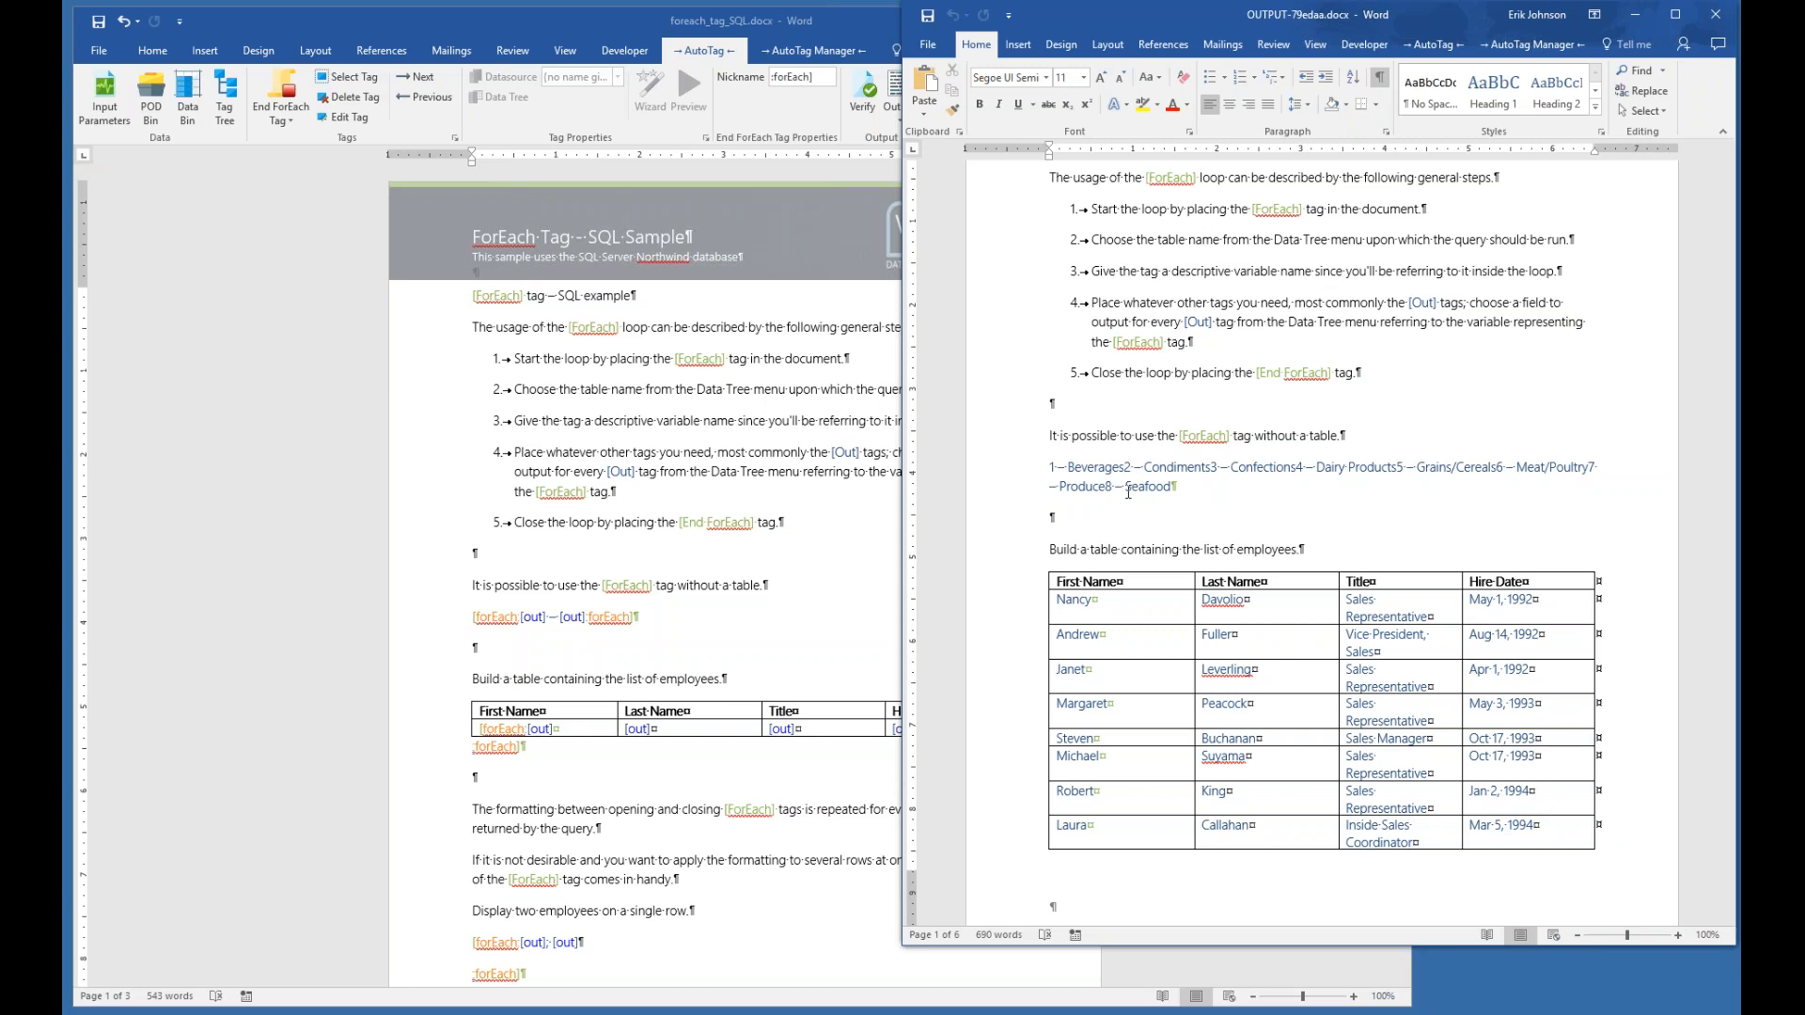
- Close the output document and undo the paragraph mark deletion in the template, checking the opening and closing forEach tags
click(1715, 15)
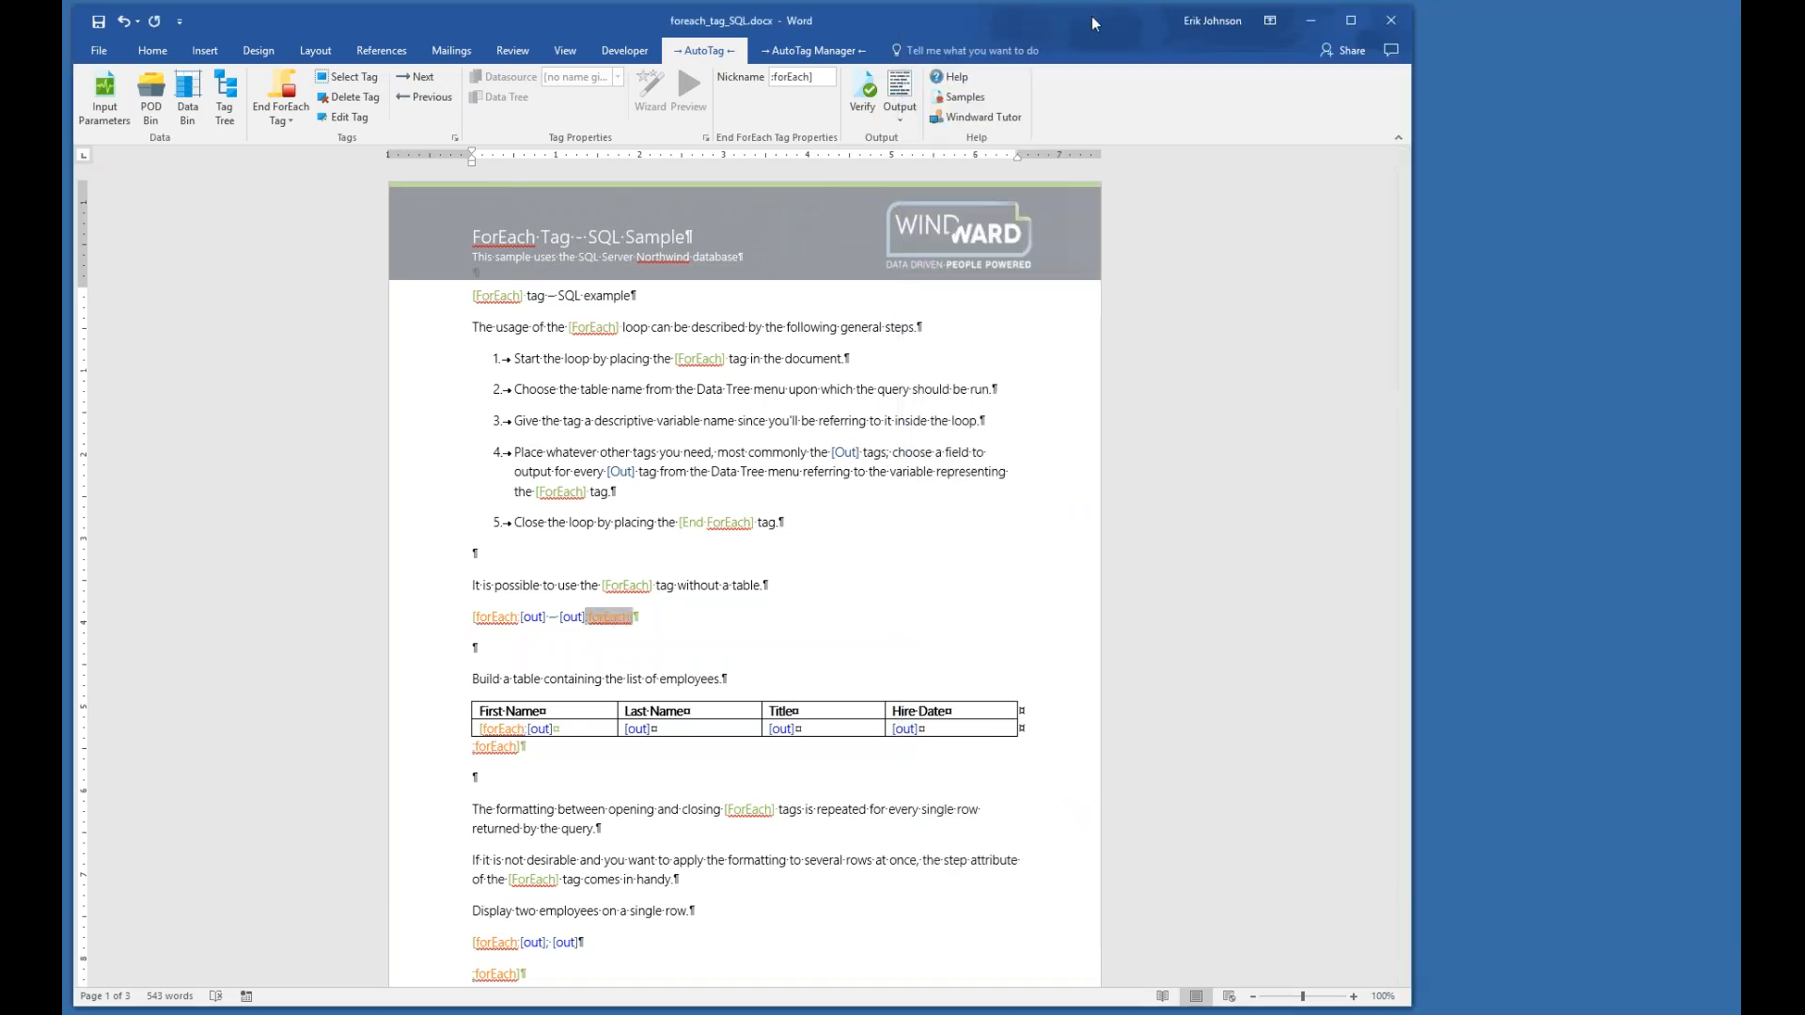
key(ctrl+z)
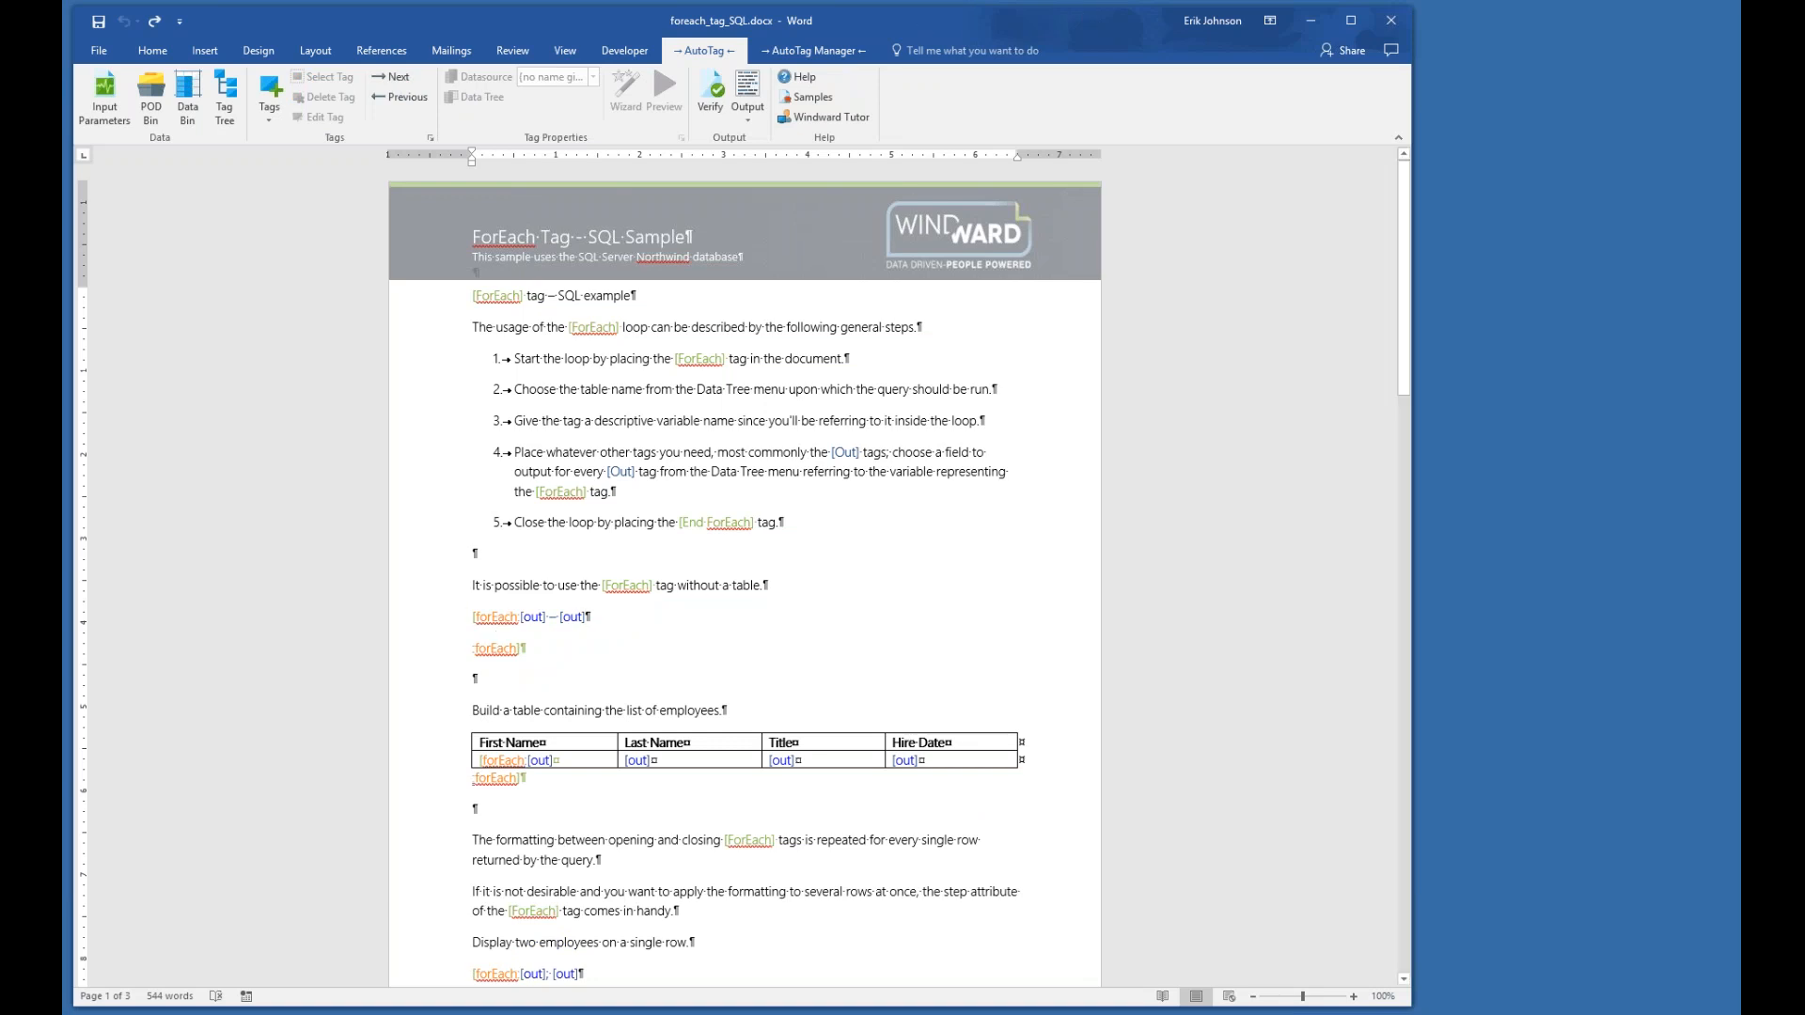
click(499, 616)
click(496, 647)
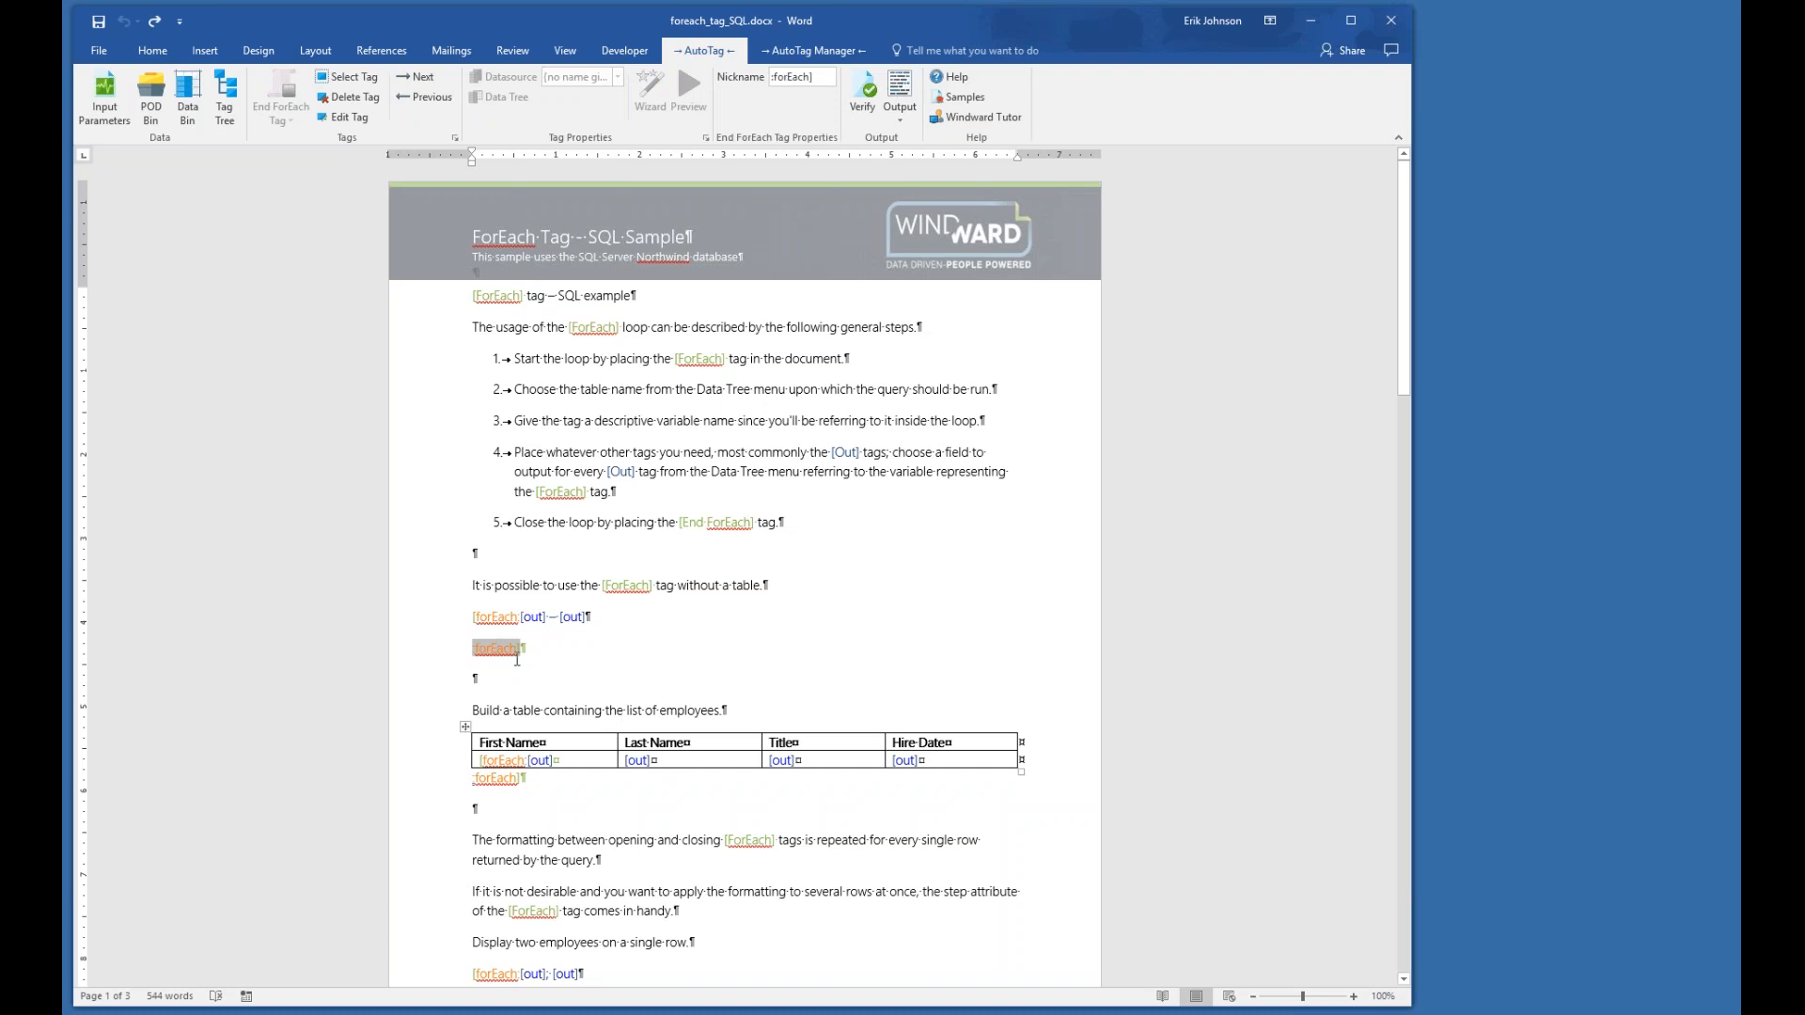
mouse_move(575, 626)
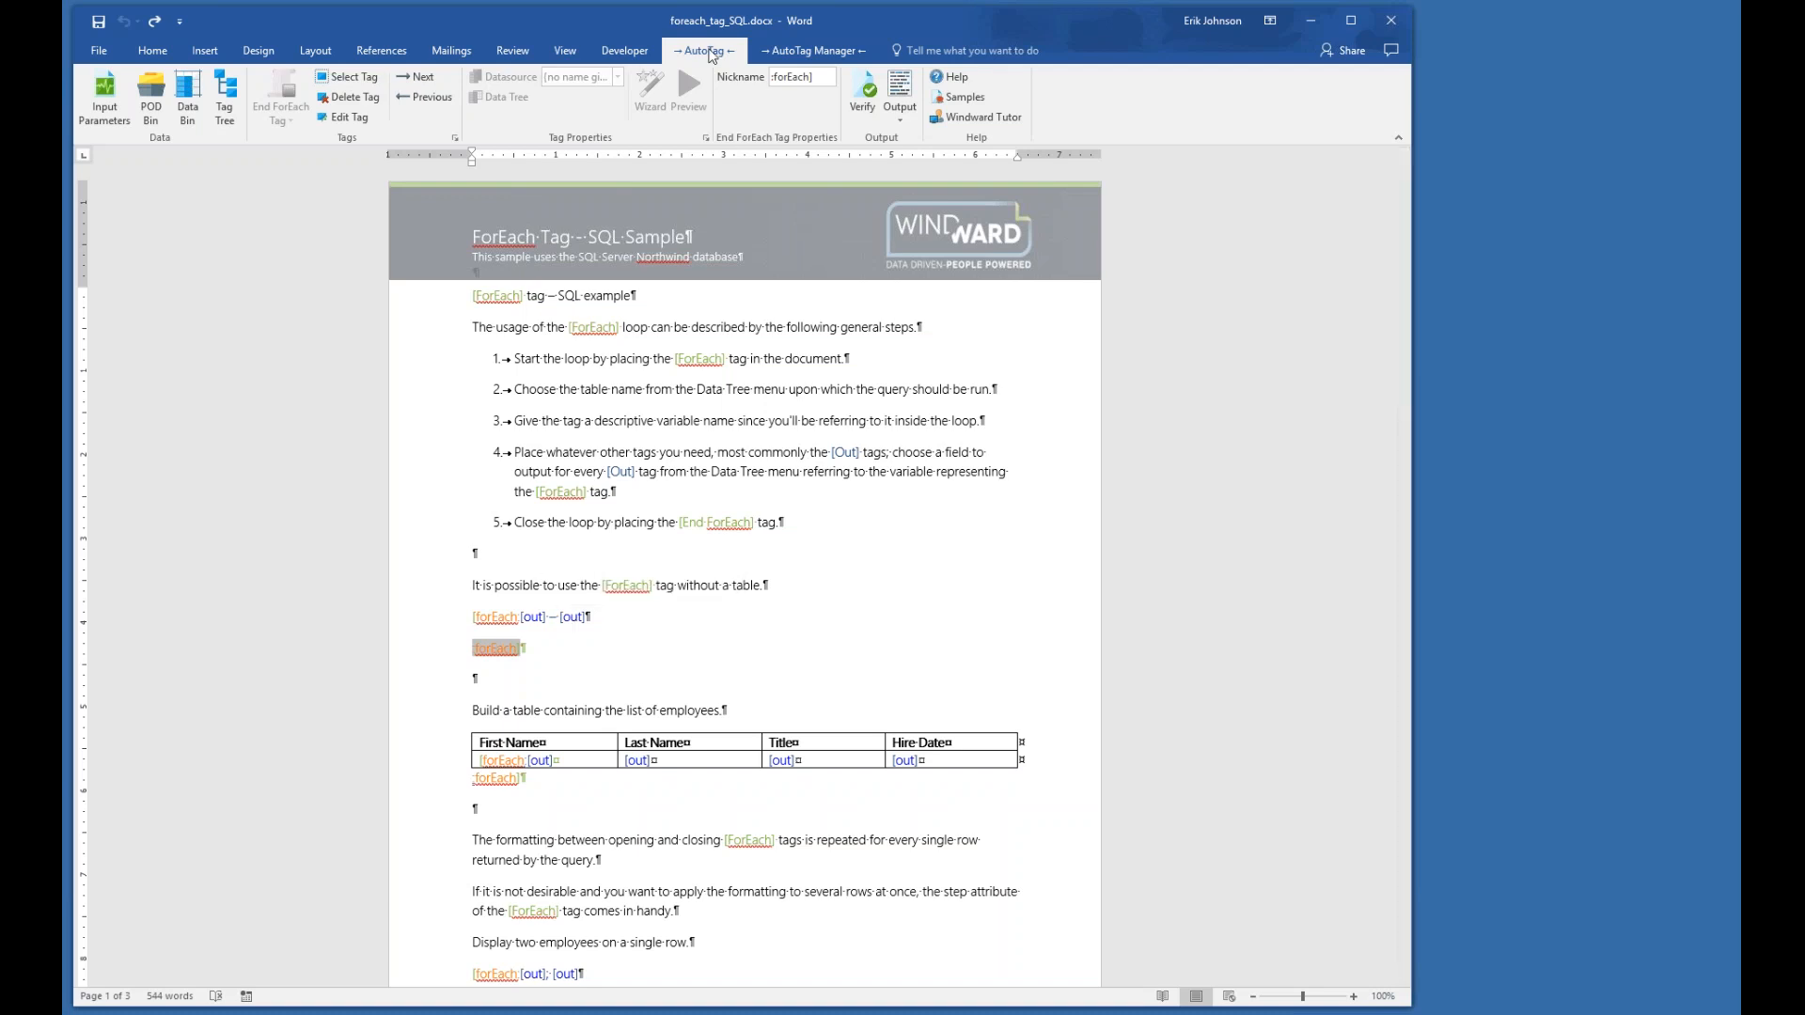
- Open the Tag Tree, expand Main Story and Customers Loop, and locate the Customers Loop tag in the document
click(227, 105)
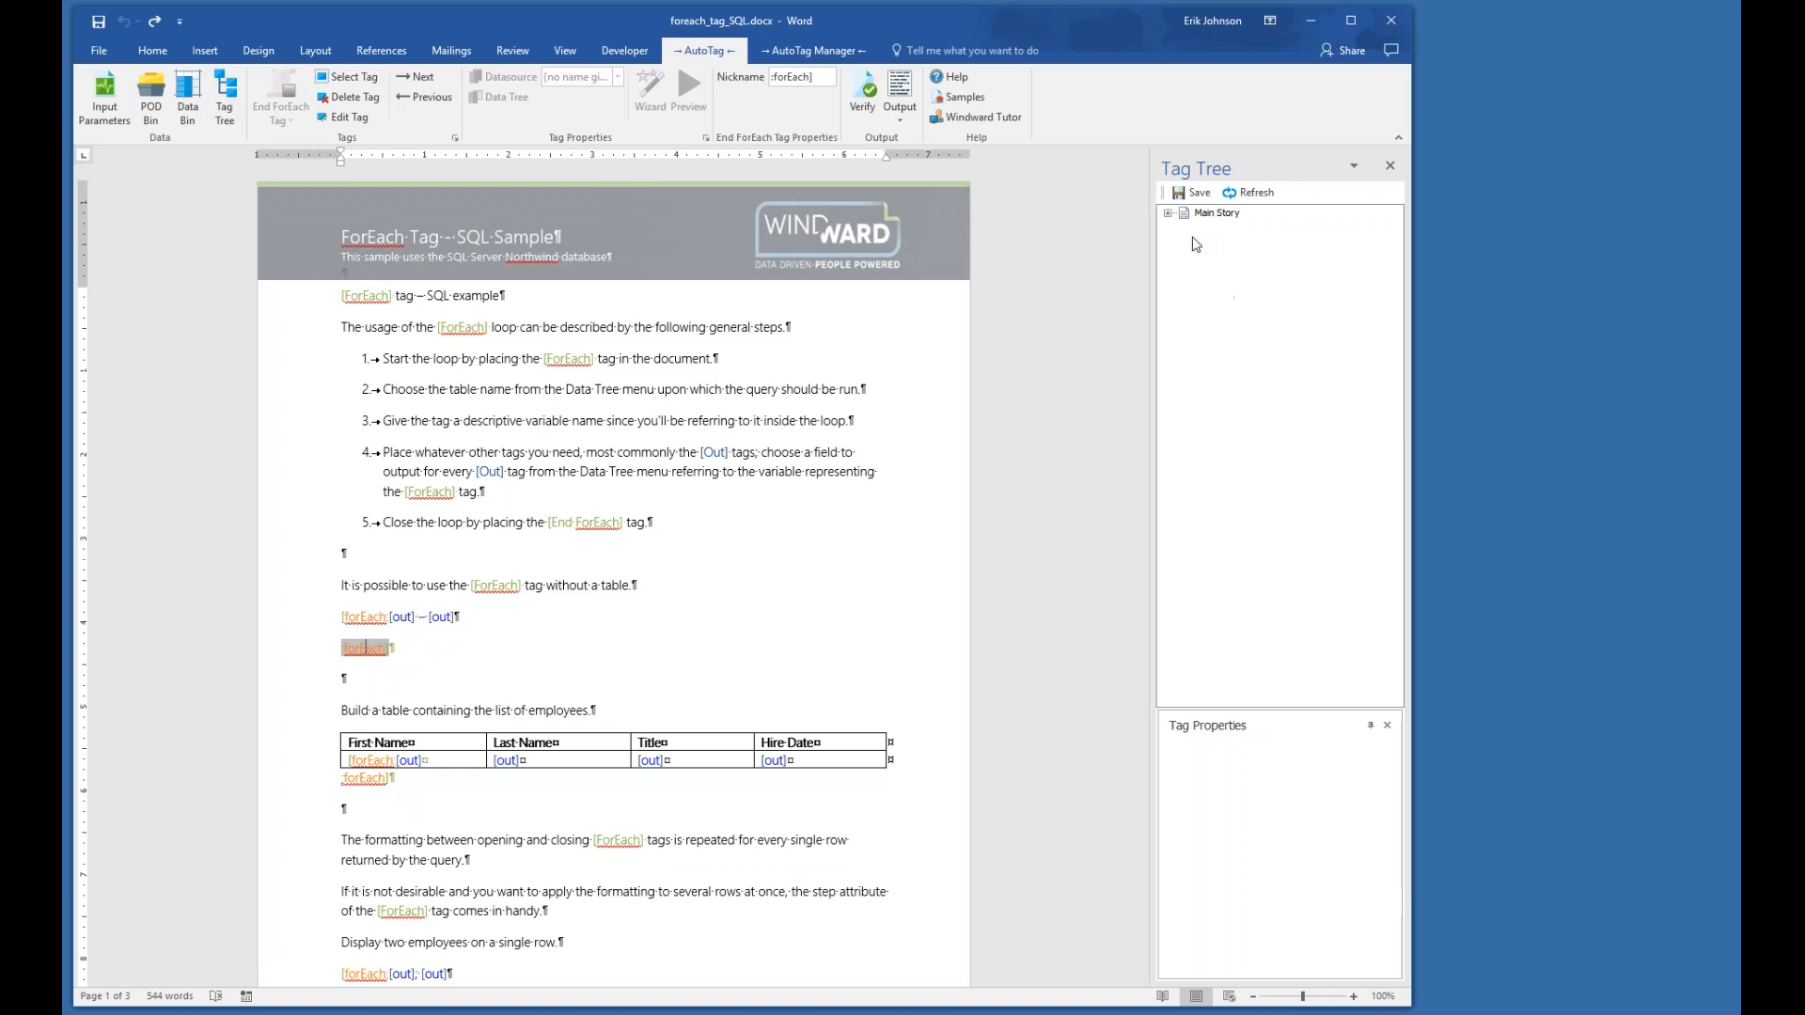
click(1169, 214)
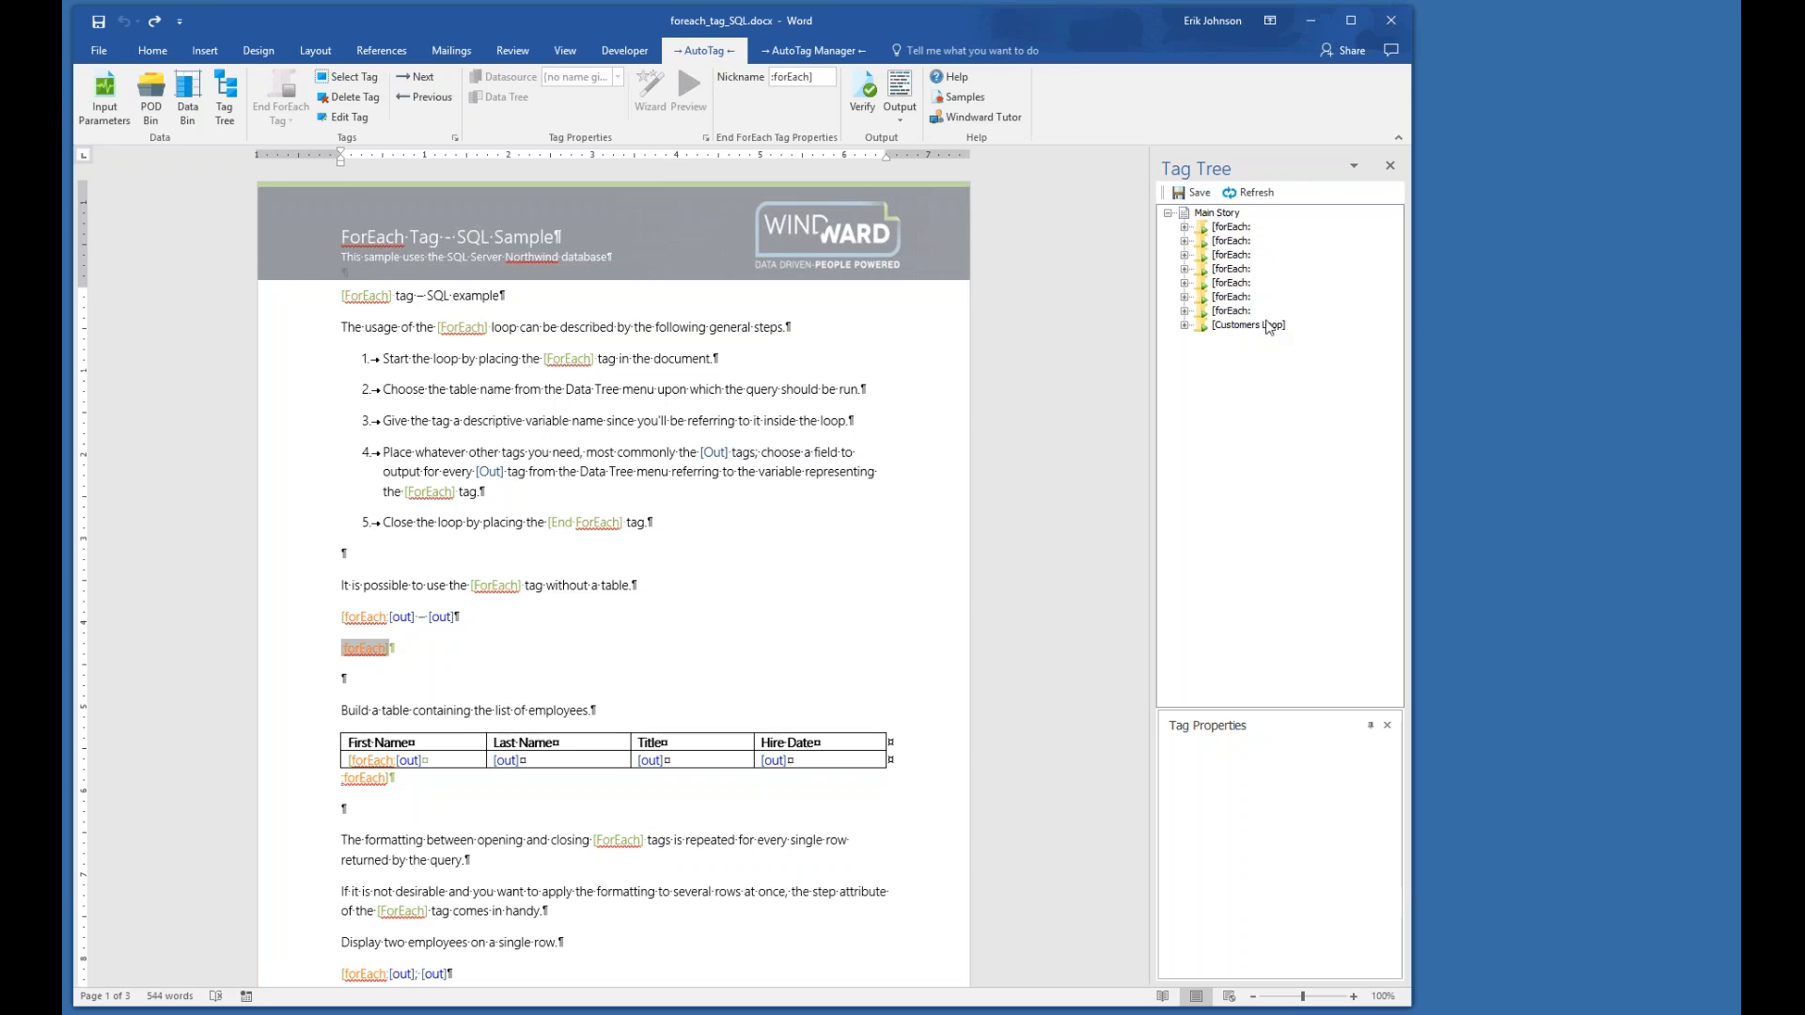
click(1185, 325)
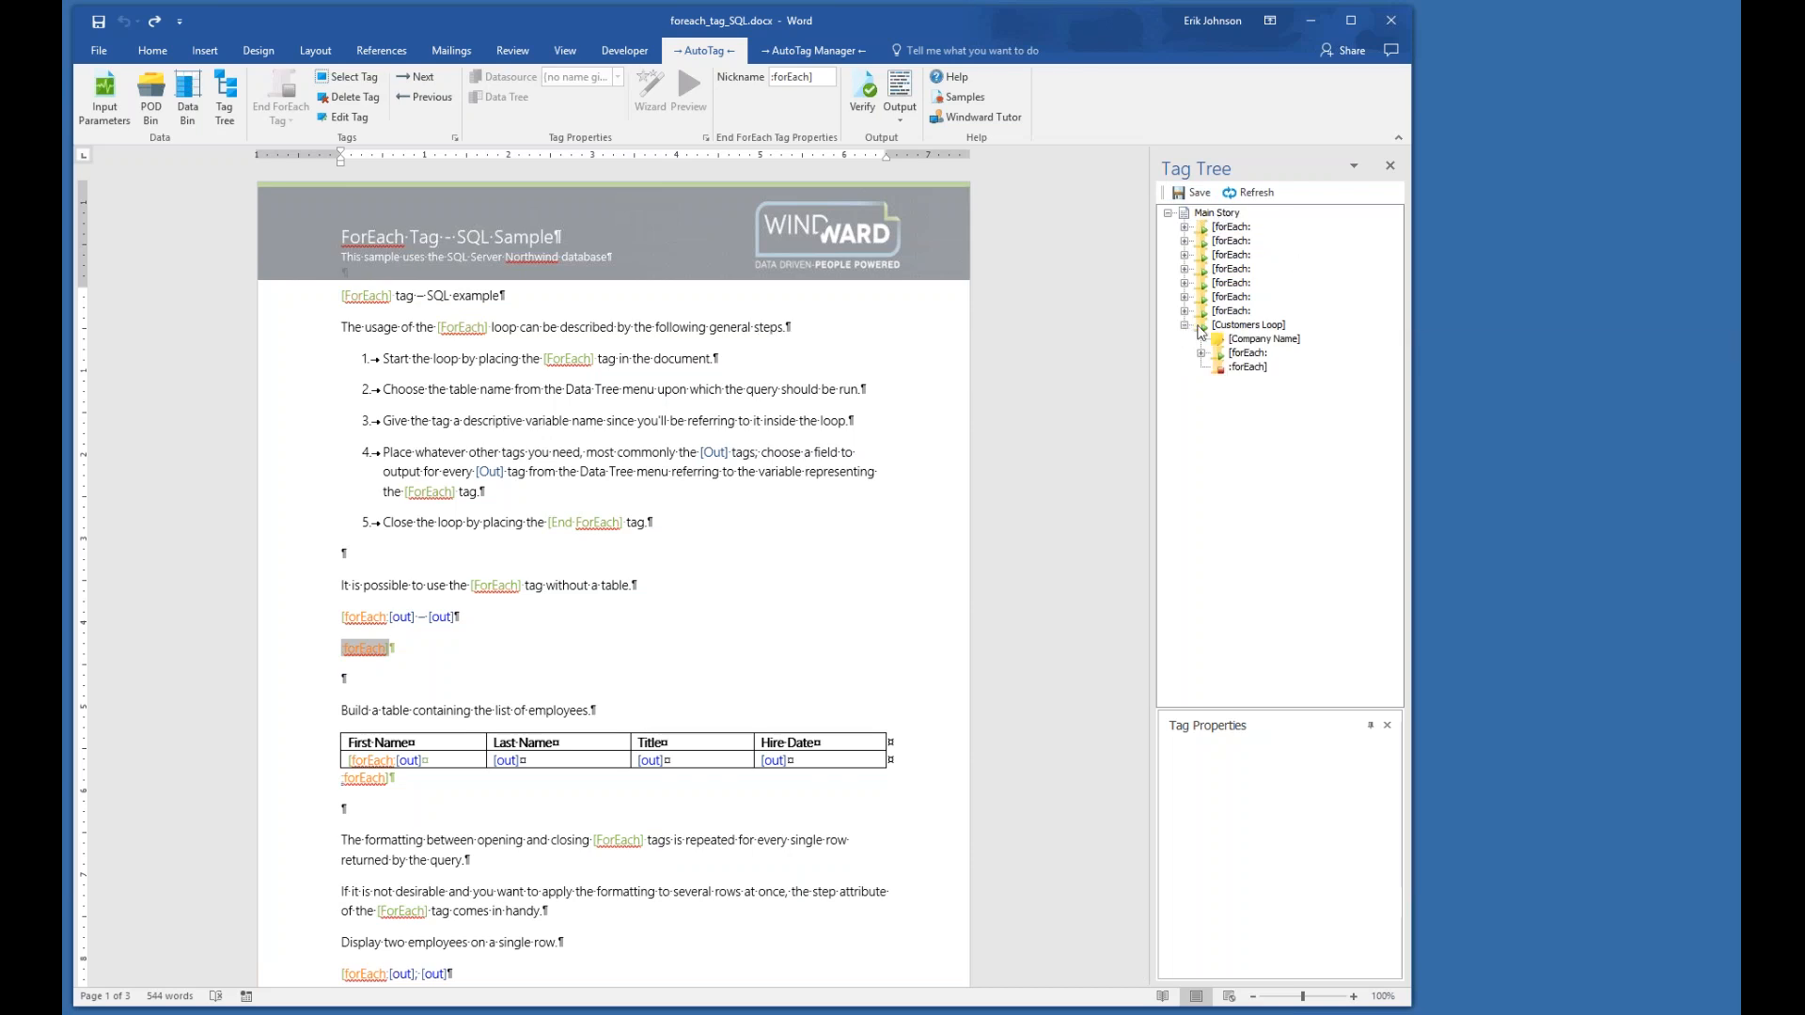
click(1185, 326)
double_click(1250, 326)
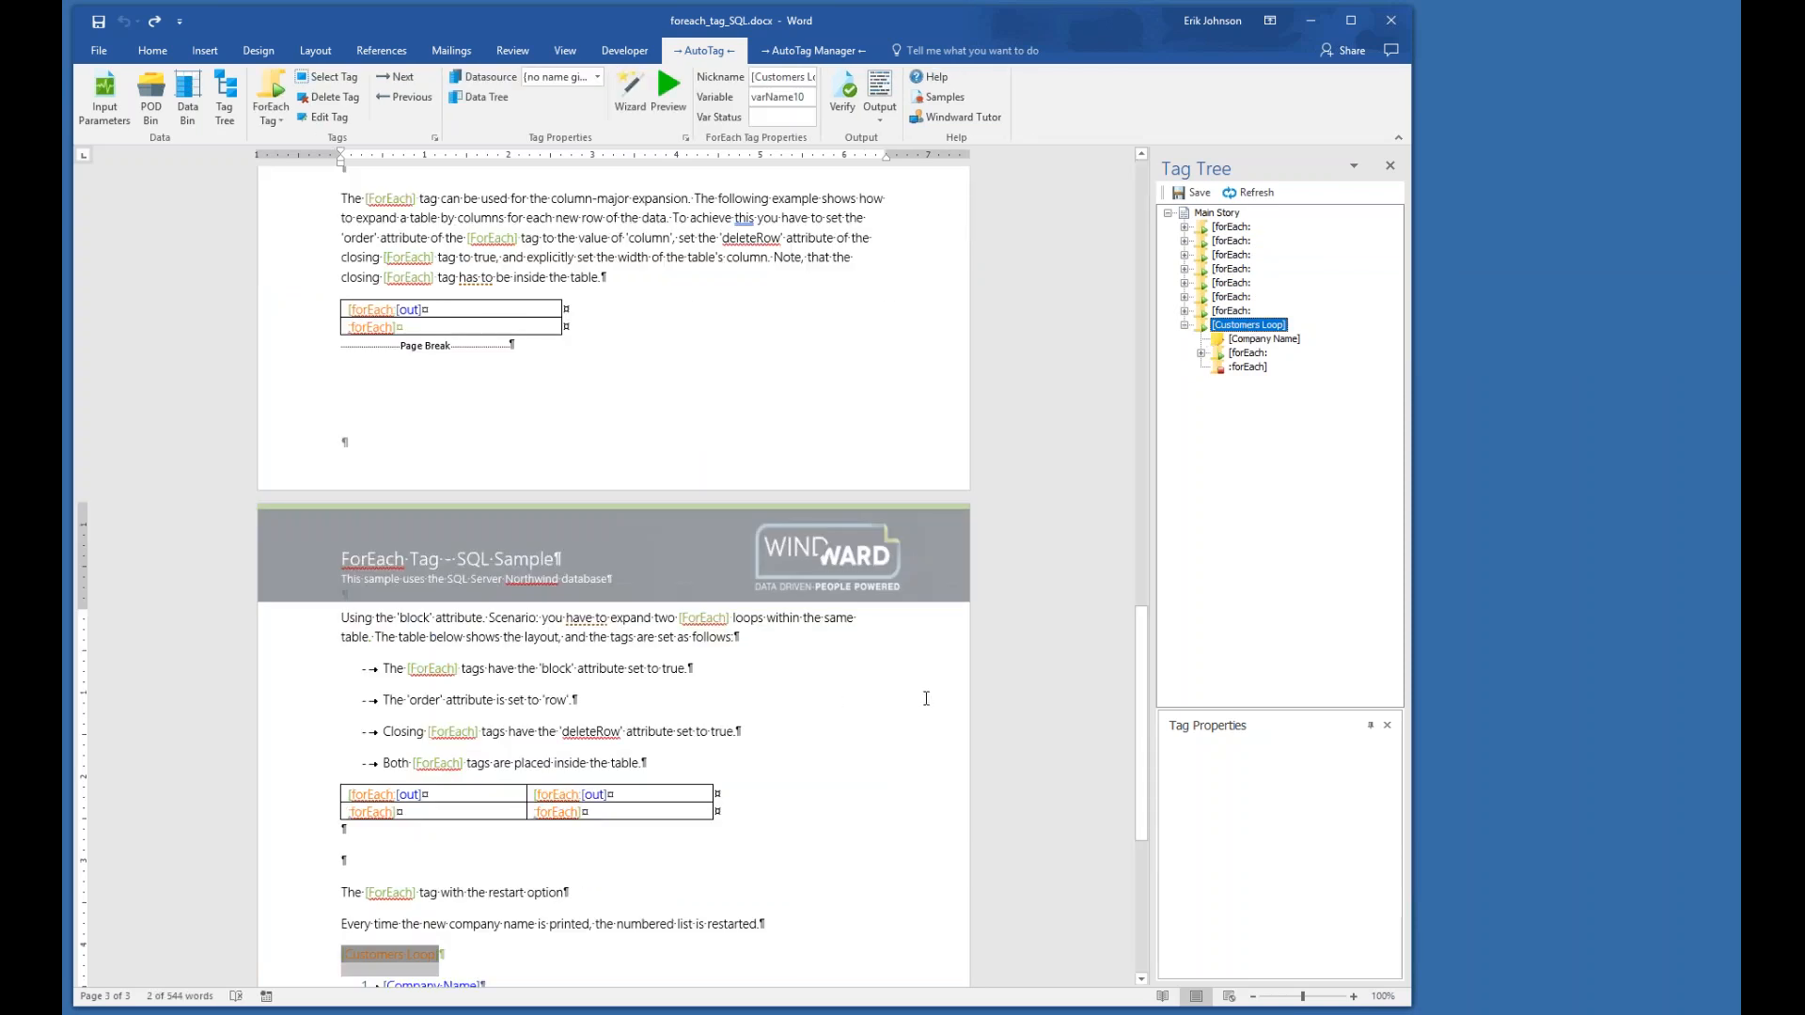
drag(1144, 624, 1148, 801)
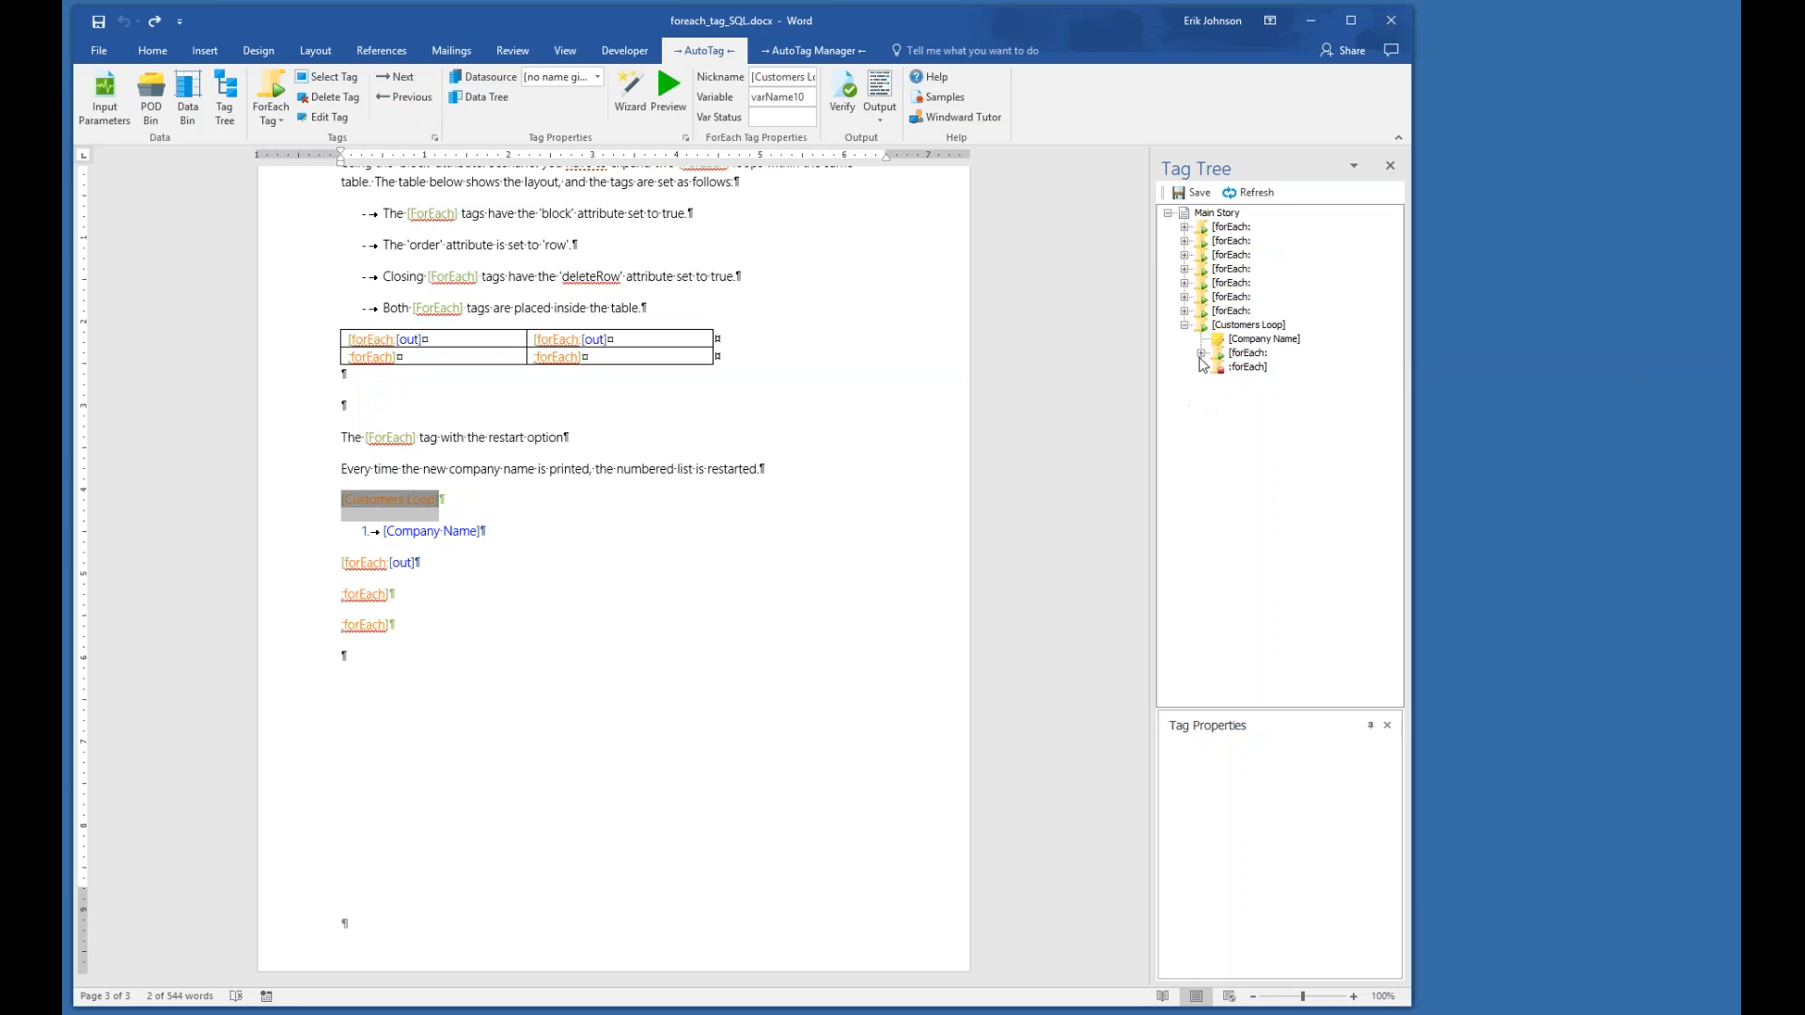
- Expand the forEach nested in Customers Loop and examine the Company Name, inner forEach and outer closing forEach tags
click(1202, 354)
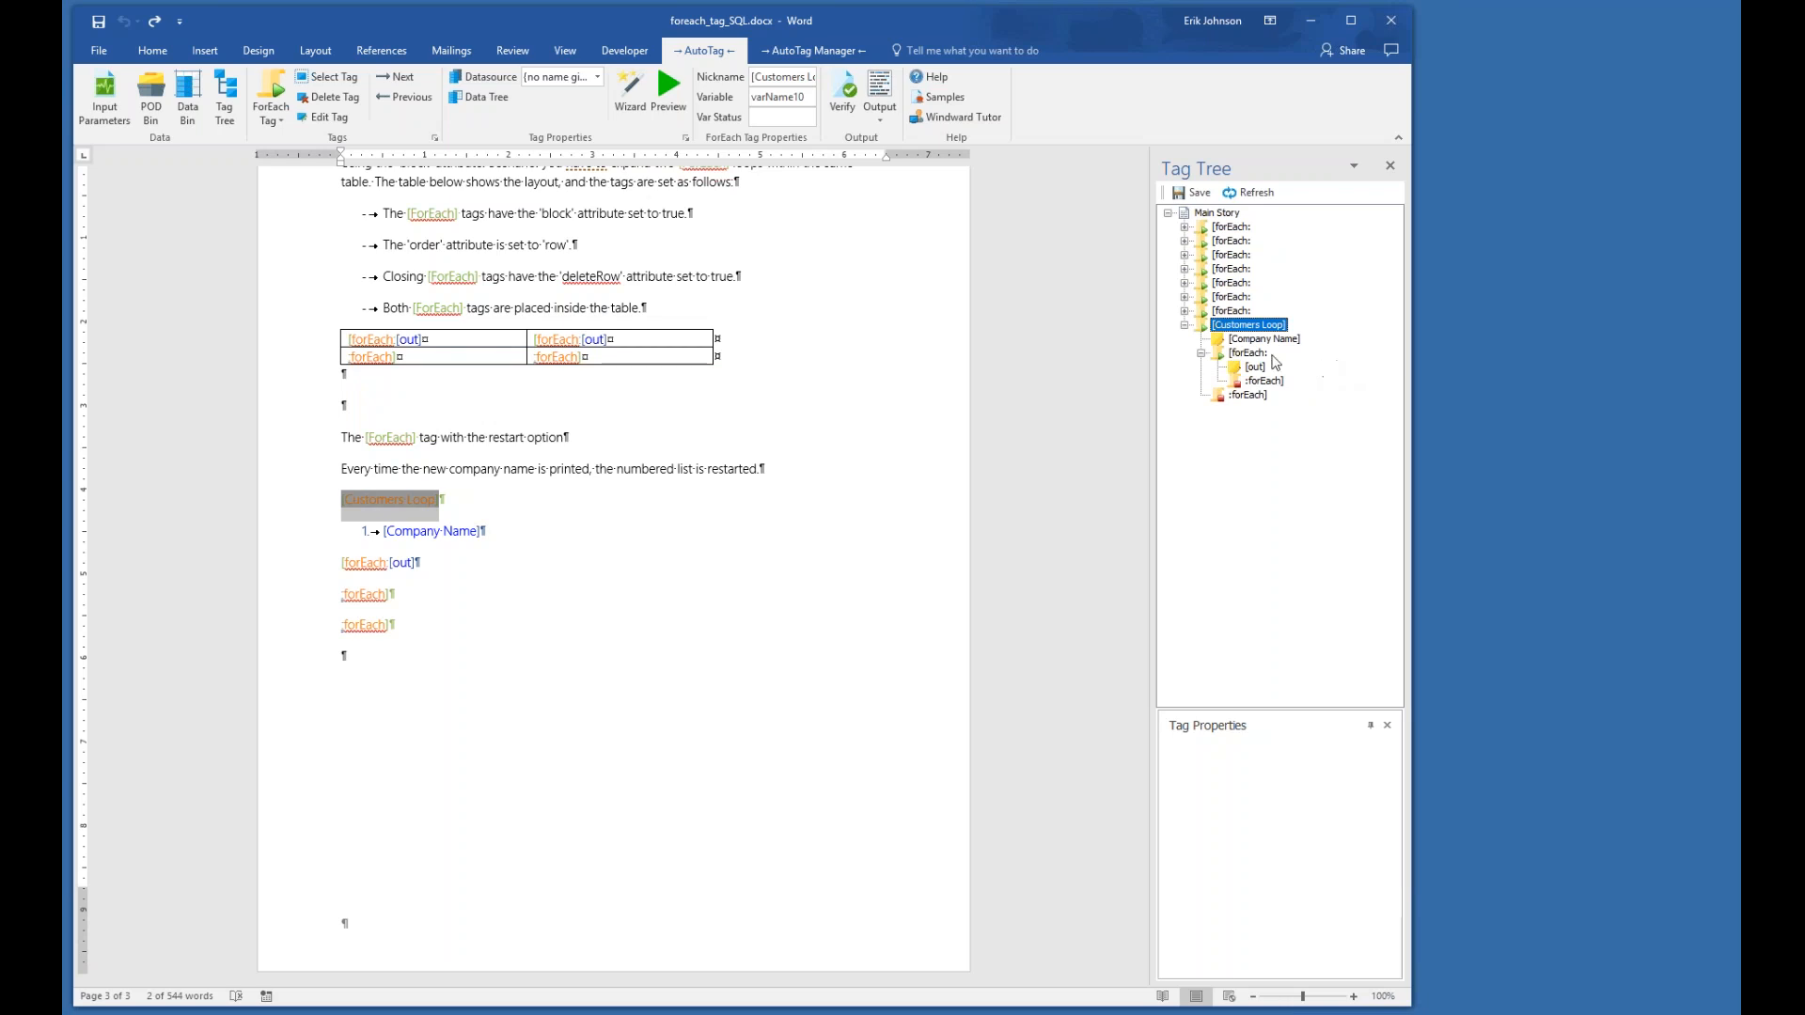
mouse_move(1262, 357)
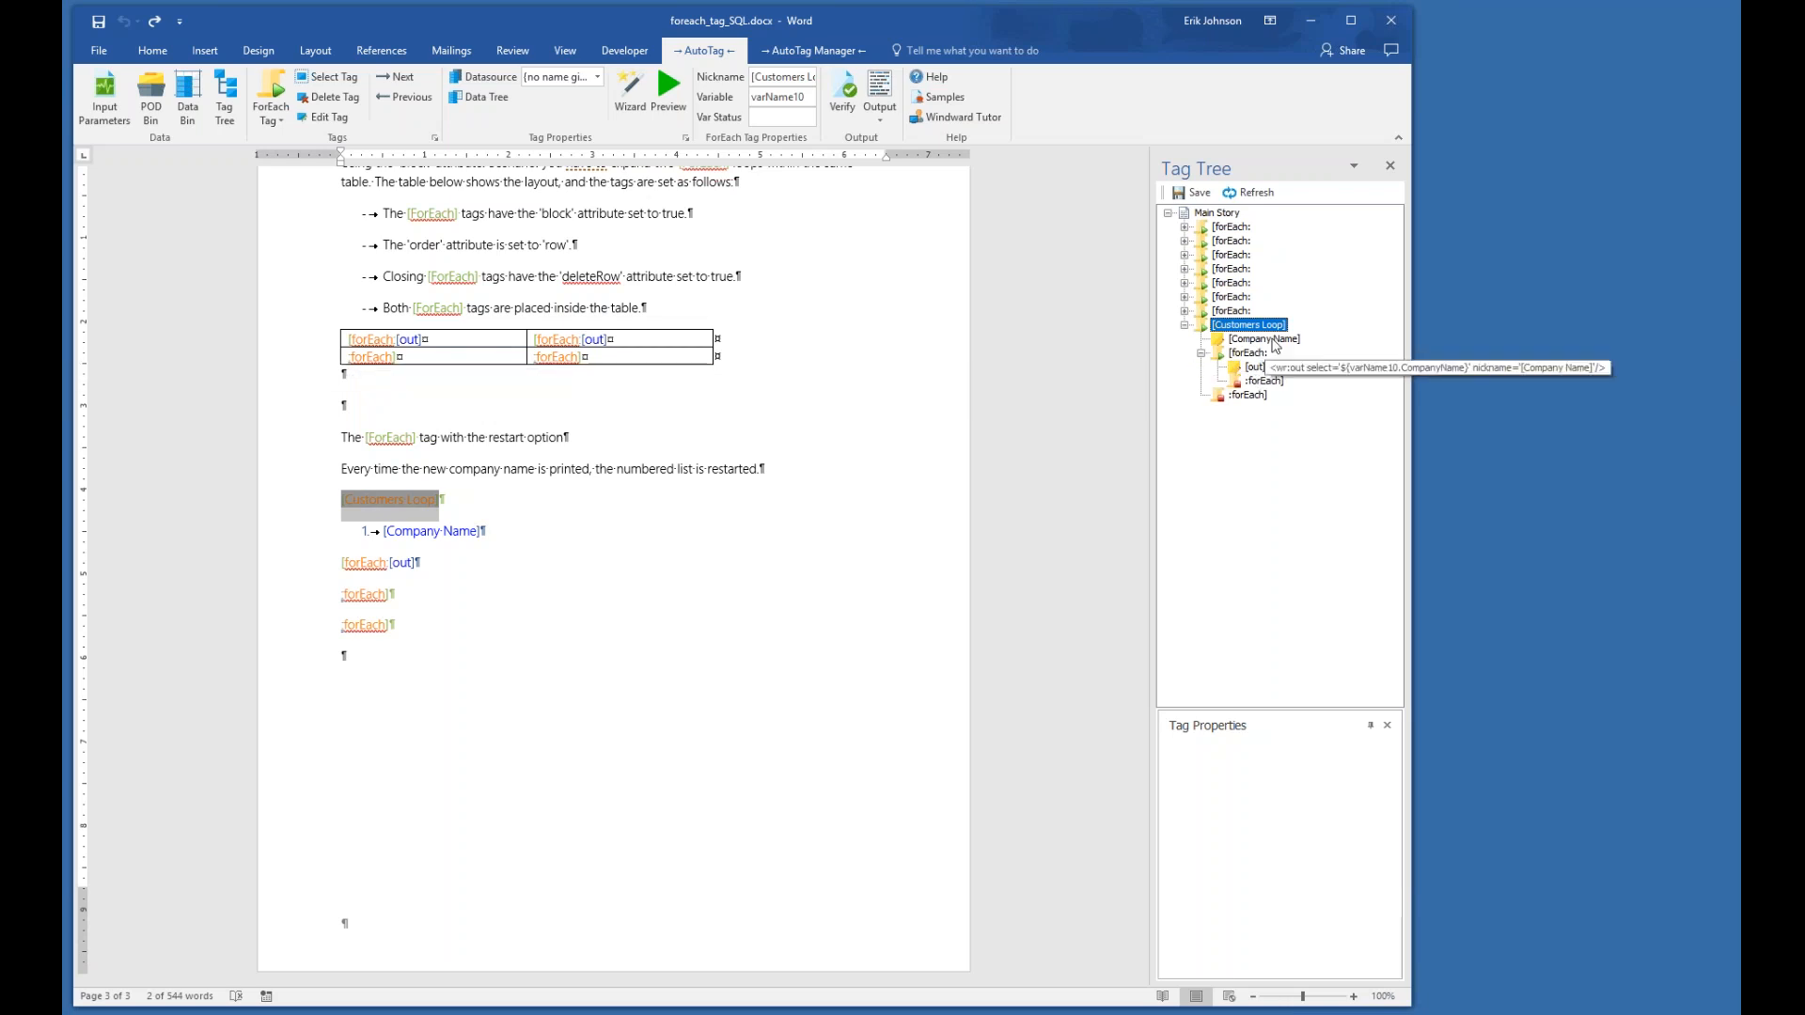
click(1273, 340)
click(1260, 355)
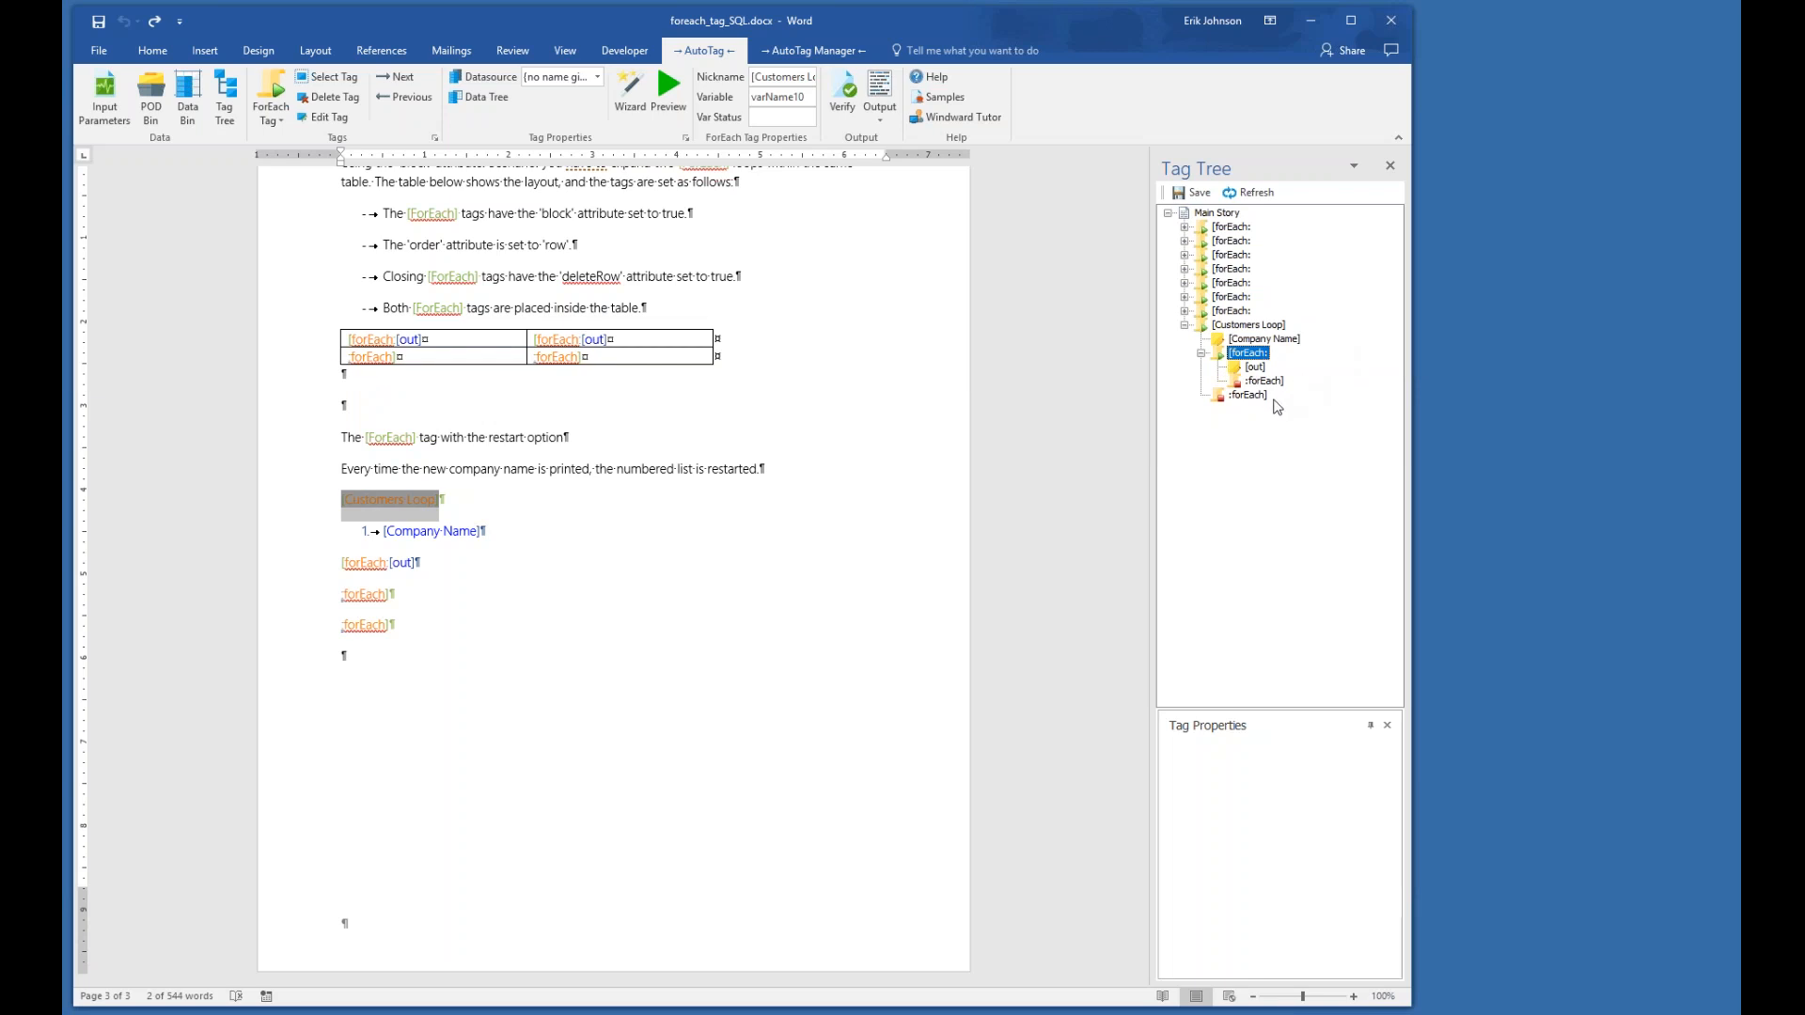
mouse_move(1265, 406)
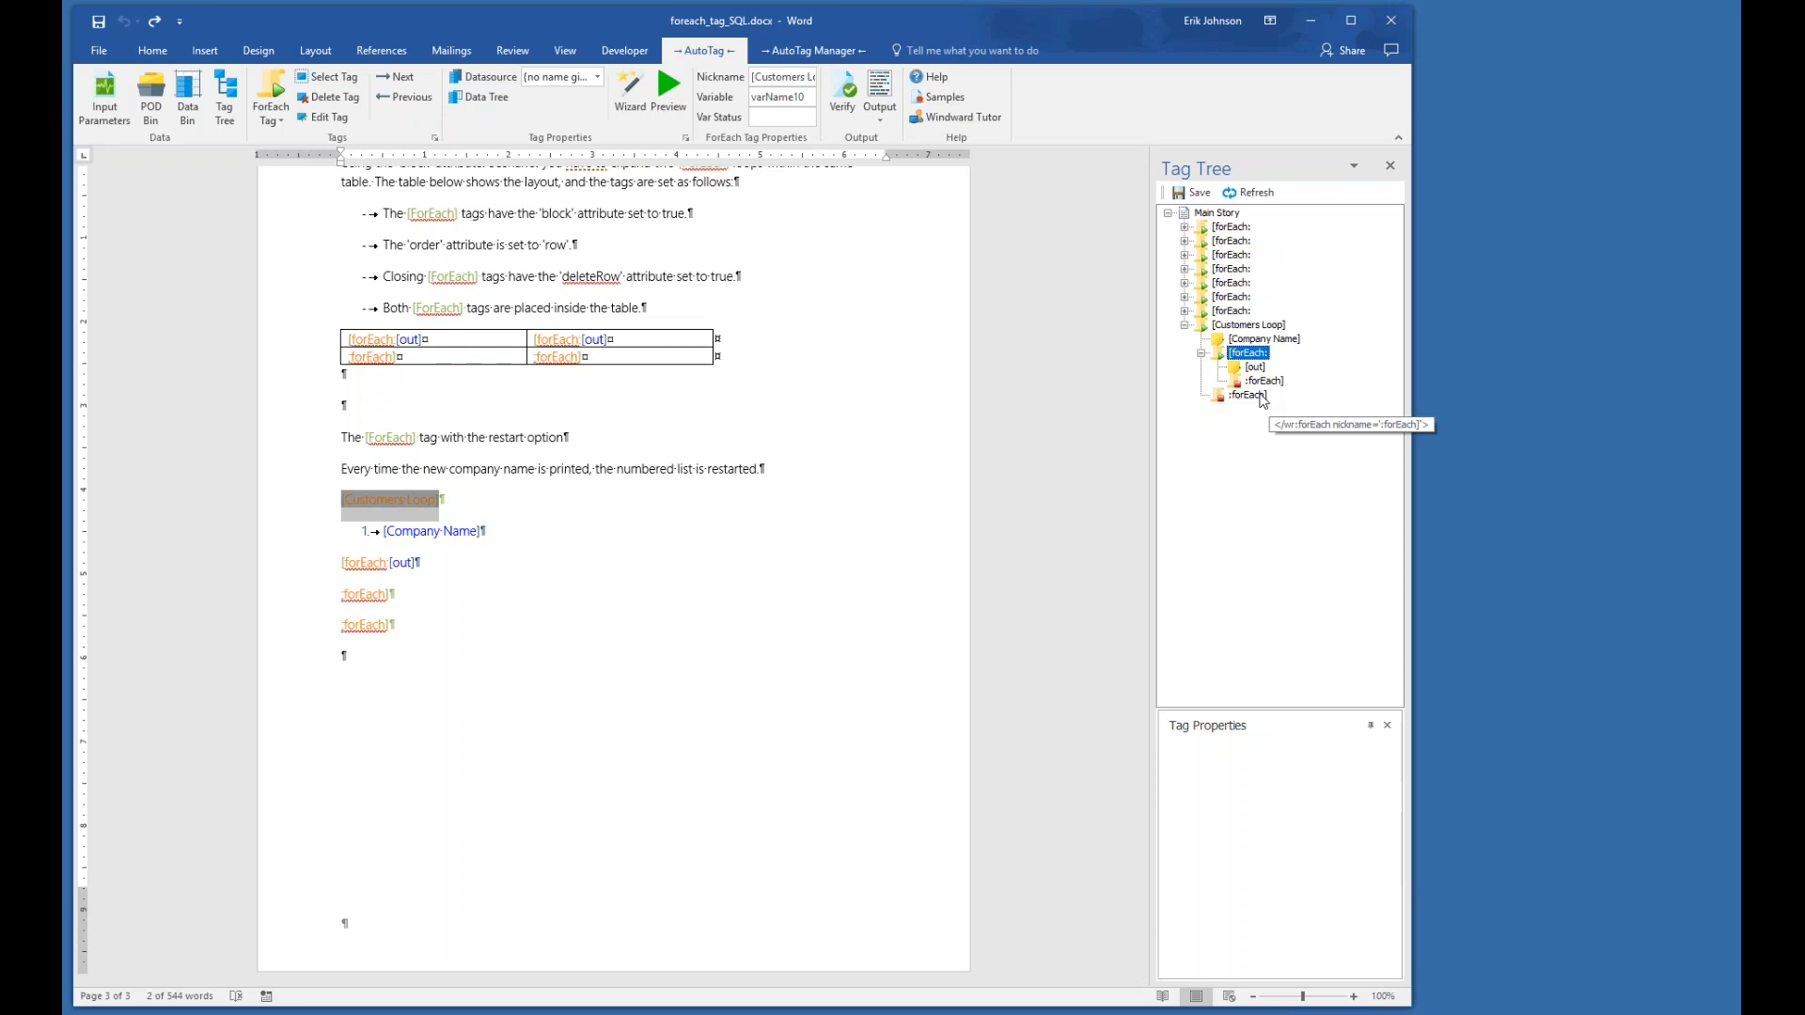
- Compare the outer Customers Loop with its nested forEach in the tree and document, including the inner closing tag
click(1251, 324)
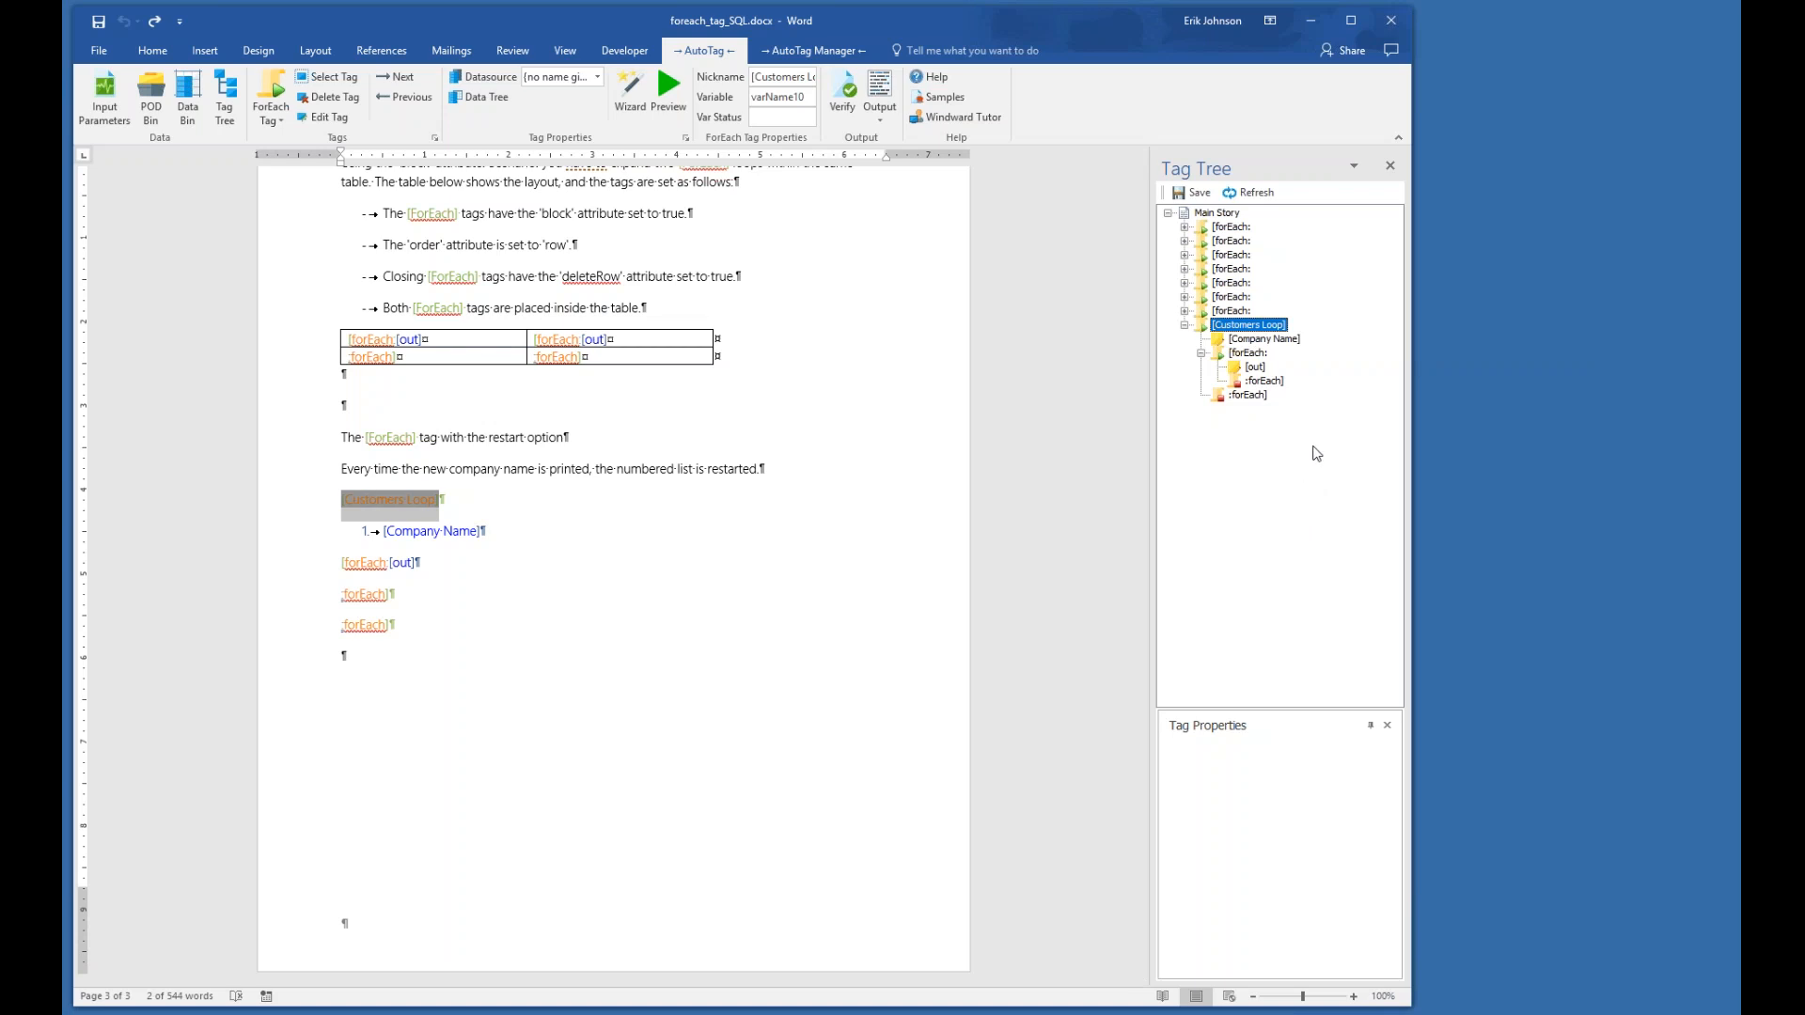
mouse_move(1258, 330)
click(1252, 355)
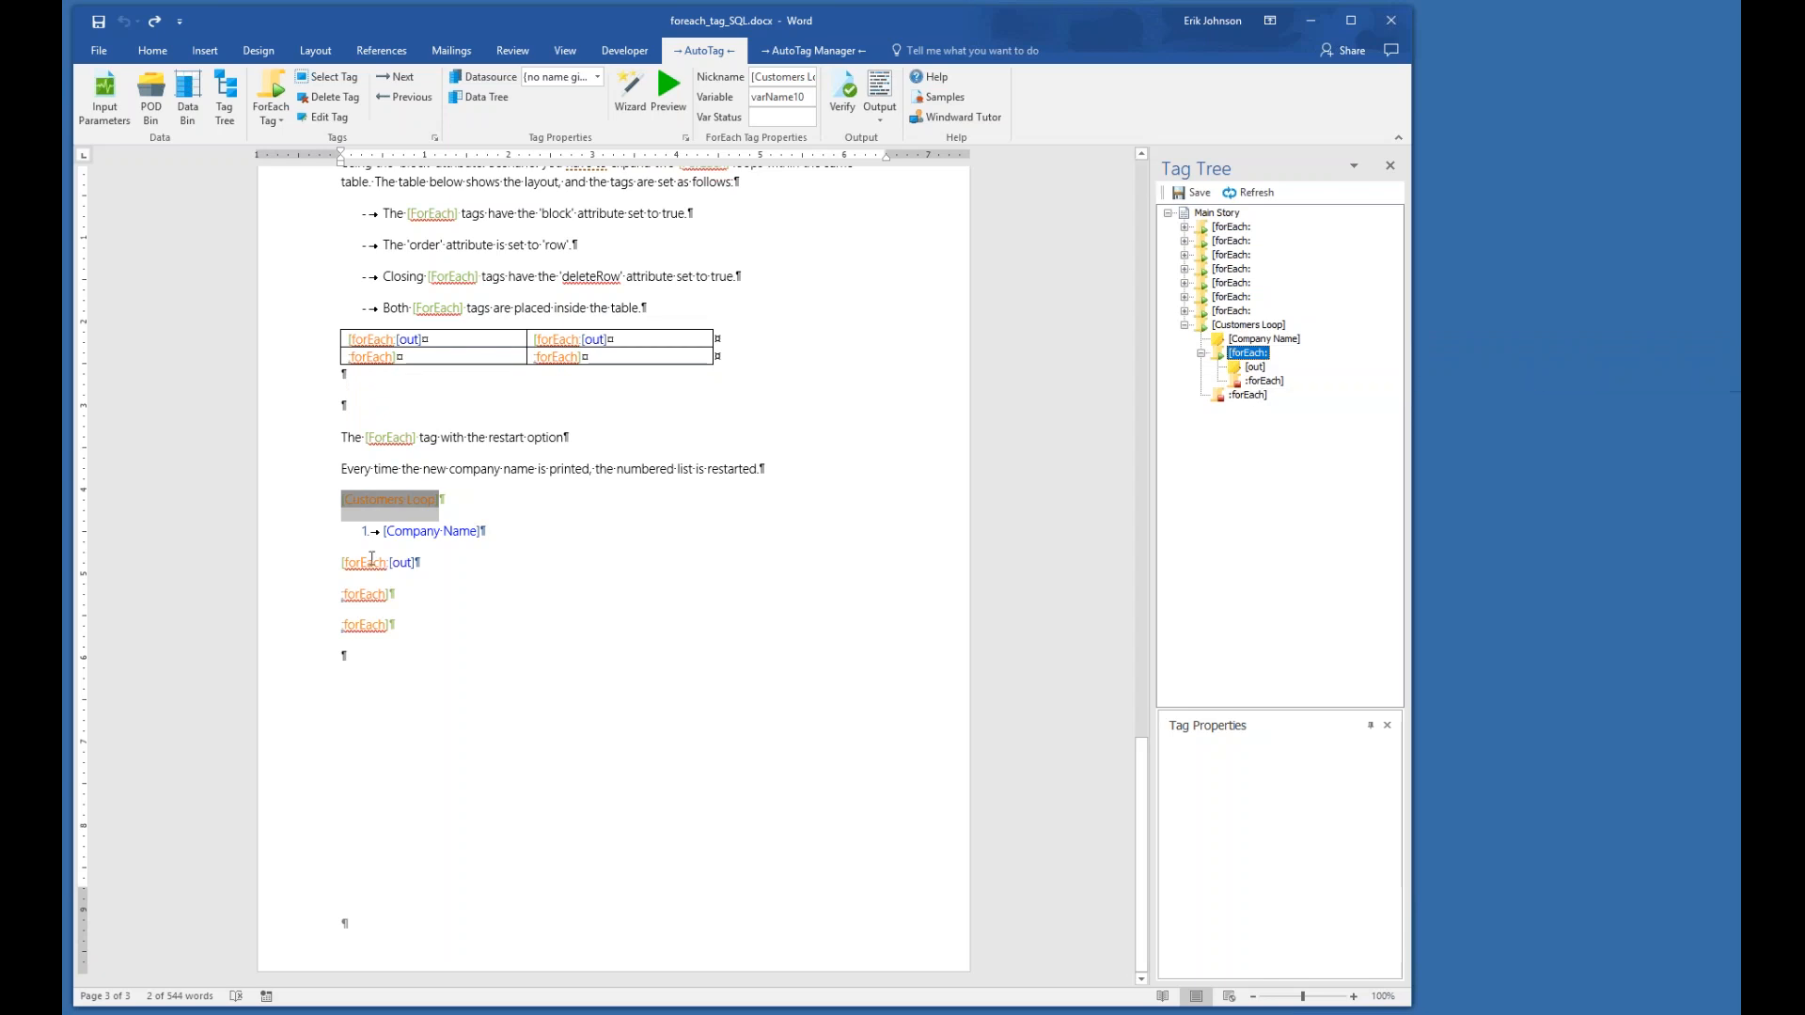
mouse_move(375, 558)
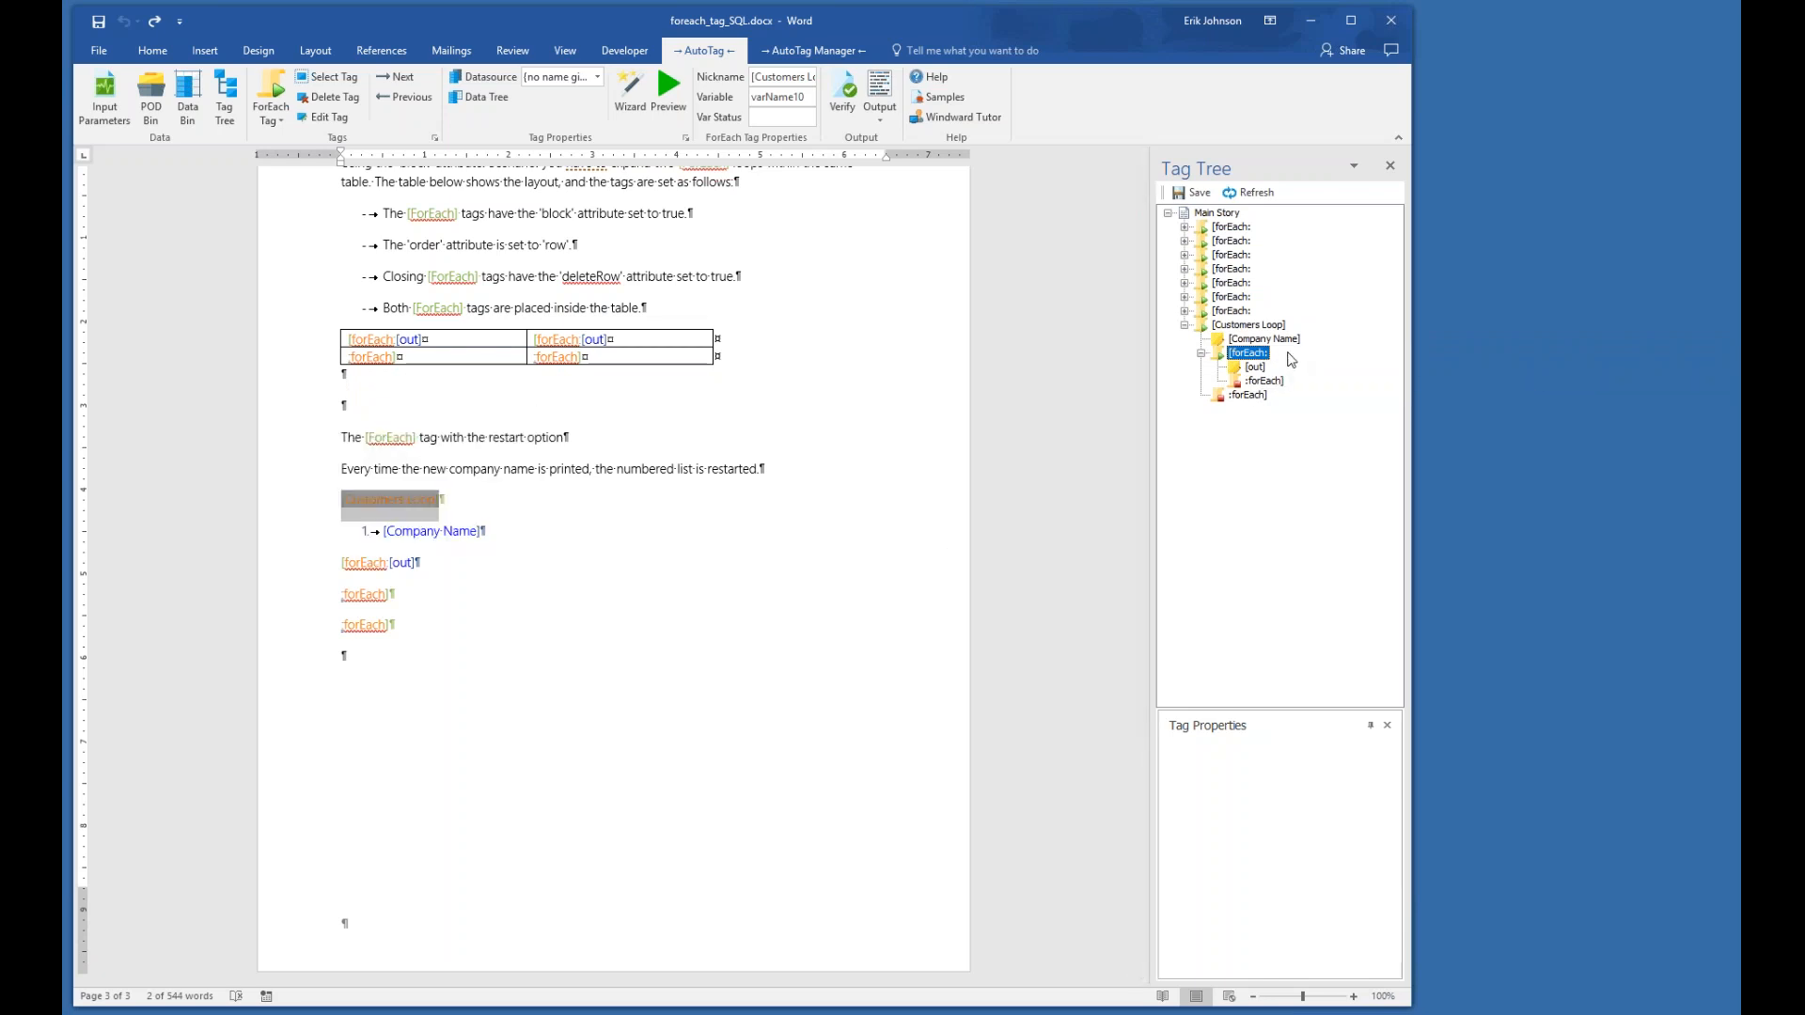
mouse_move(1284, 344)
mouse_move(1286, 377)
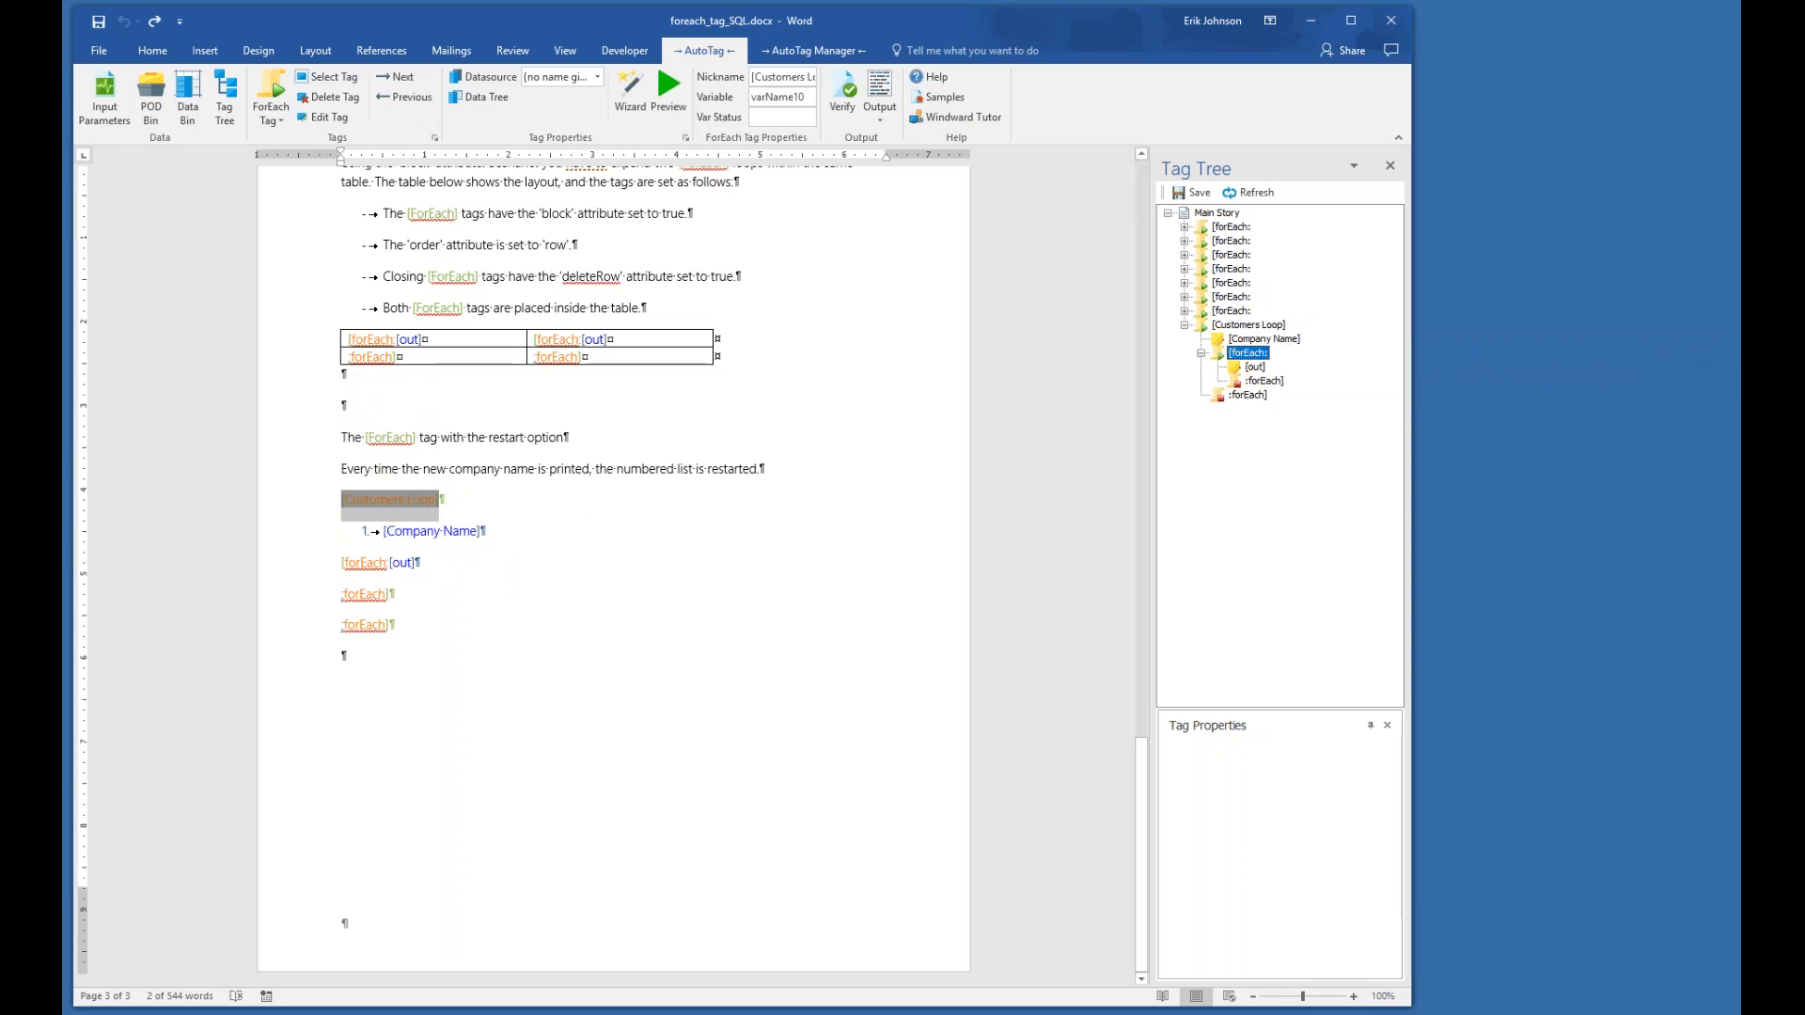
click(1263, 325)
click(1254, 354)
click(1264, 381)
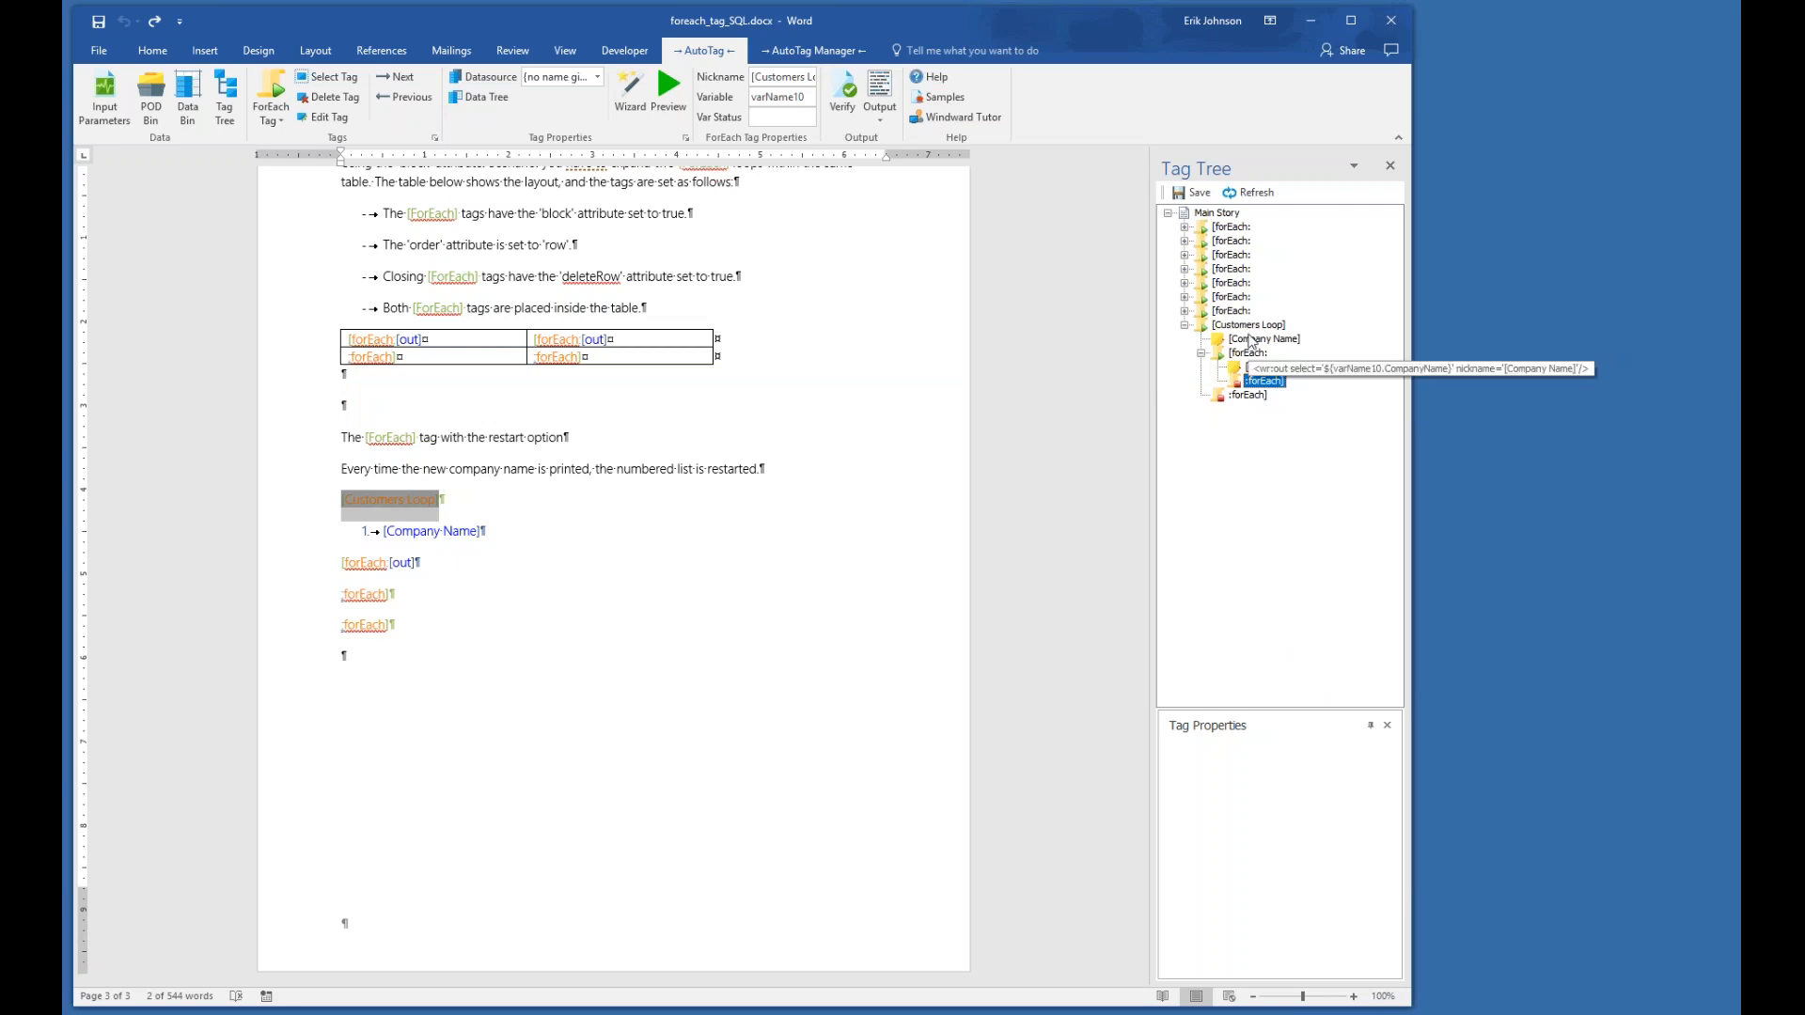
- Collapse and re-expand Customers Loop to review its tags and their properties, and refresh the Tag Tree
double_click(1248, 326)
double_click(1248, 326)
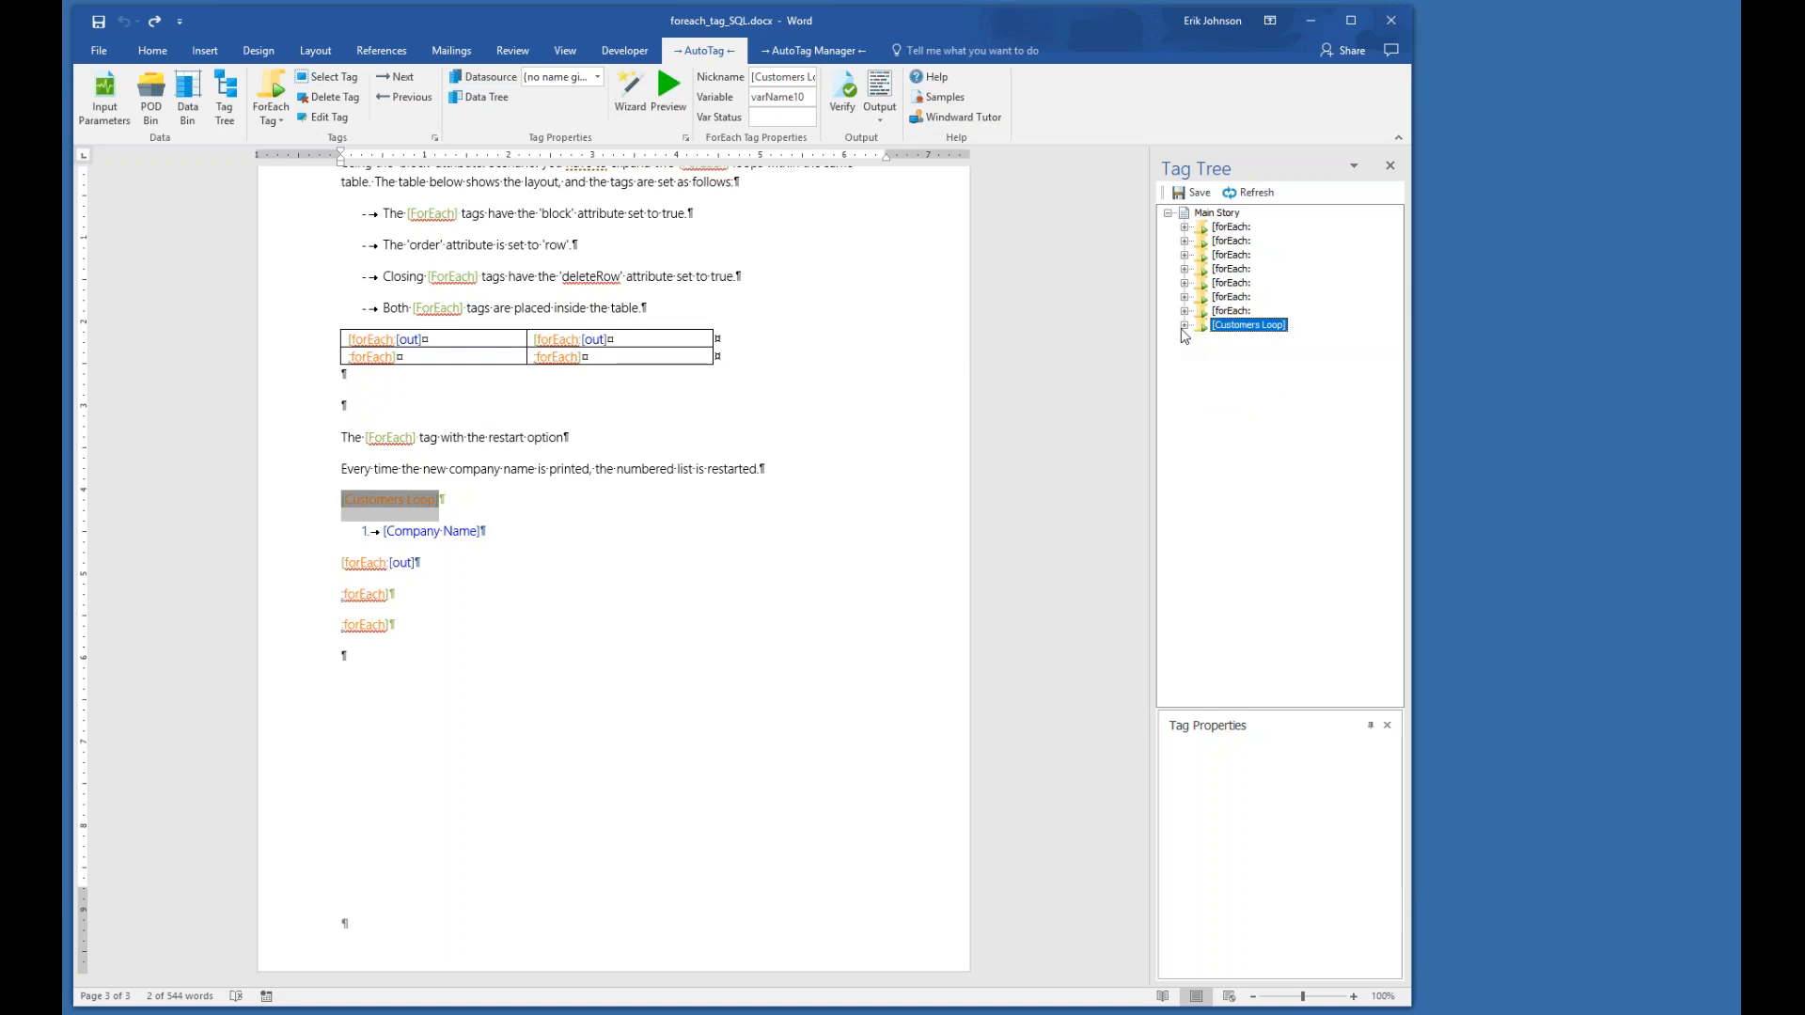
click(1239, 340)
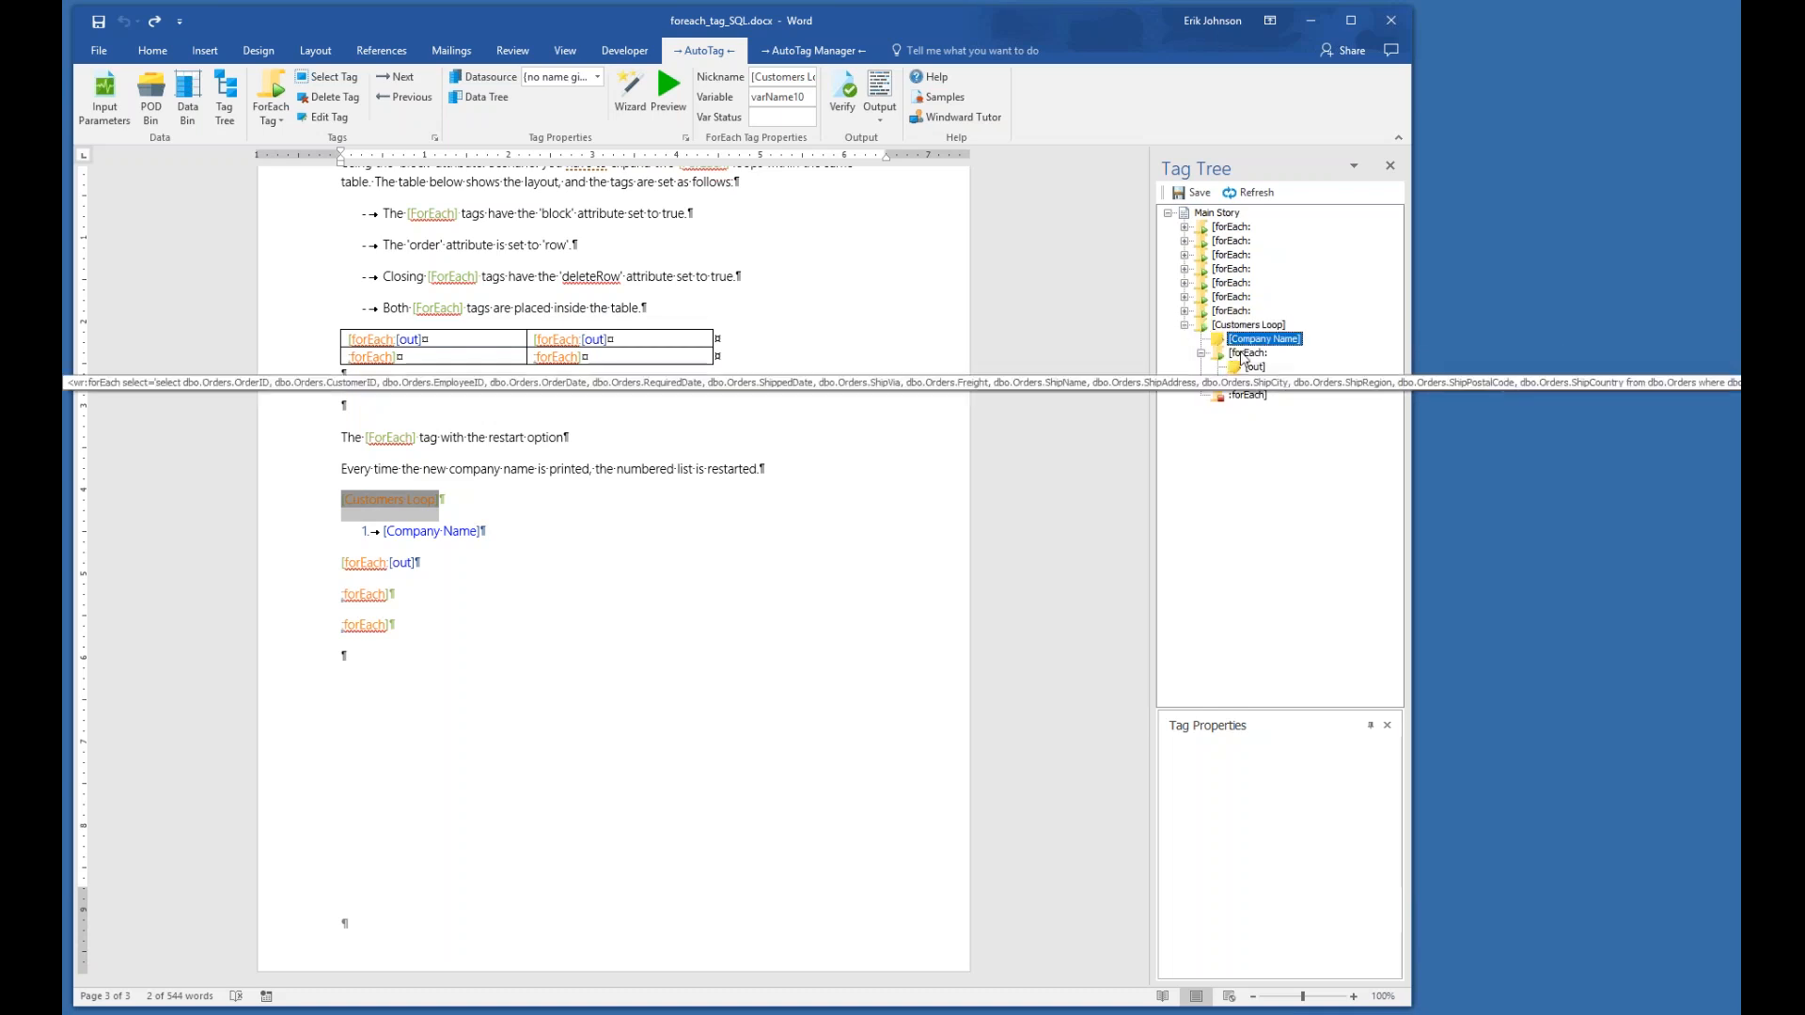
click(1250, 394)
click(1342, 825)
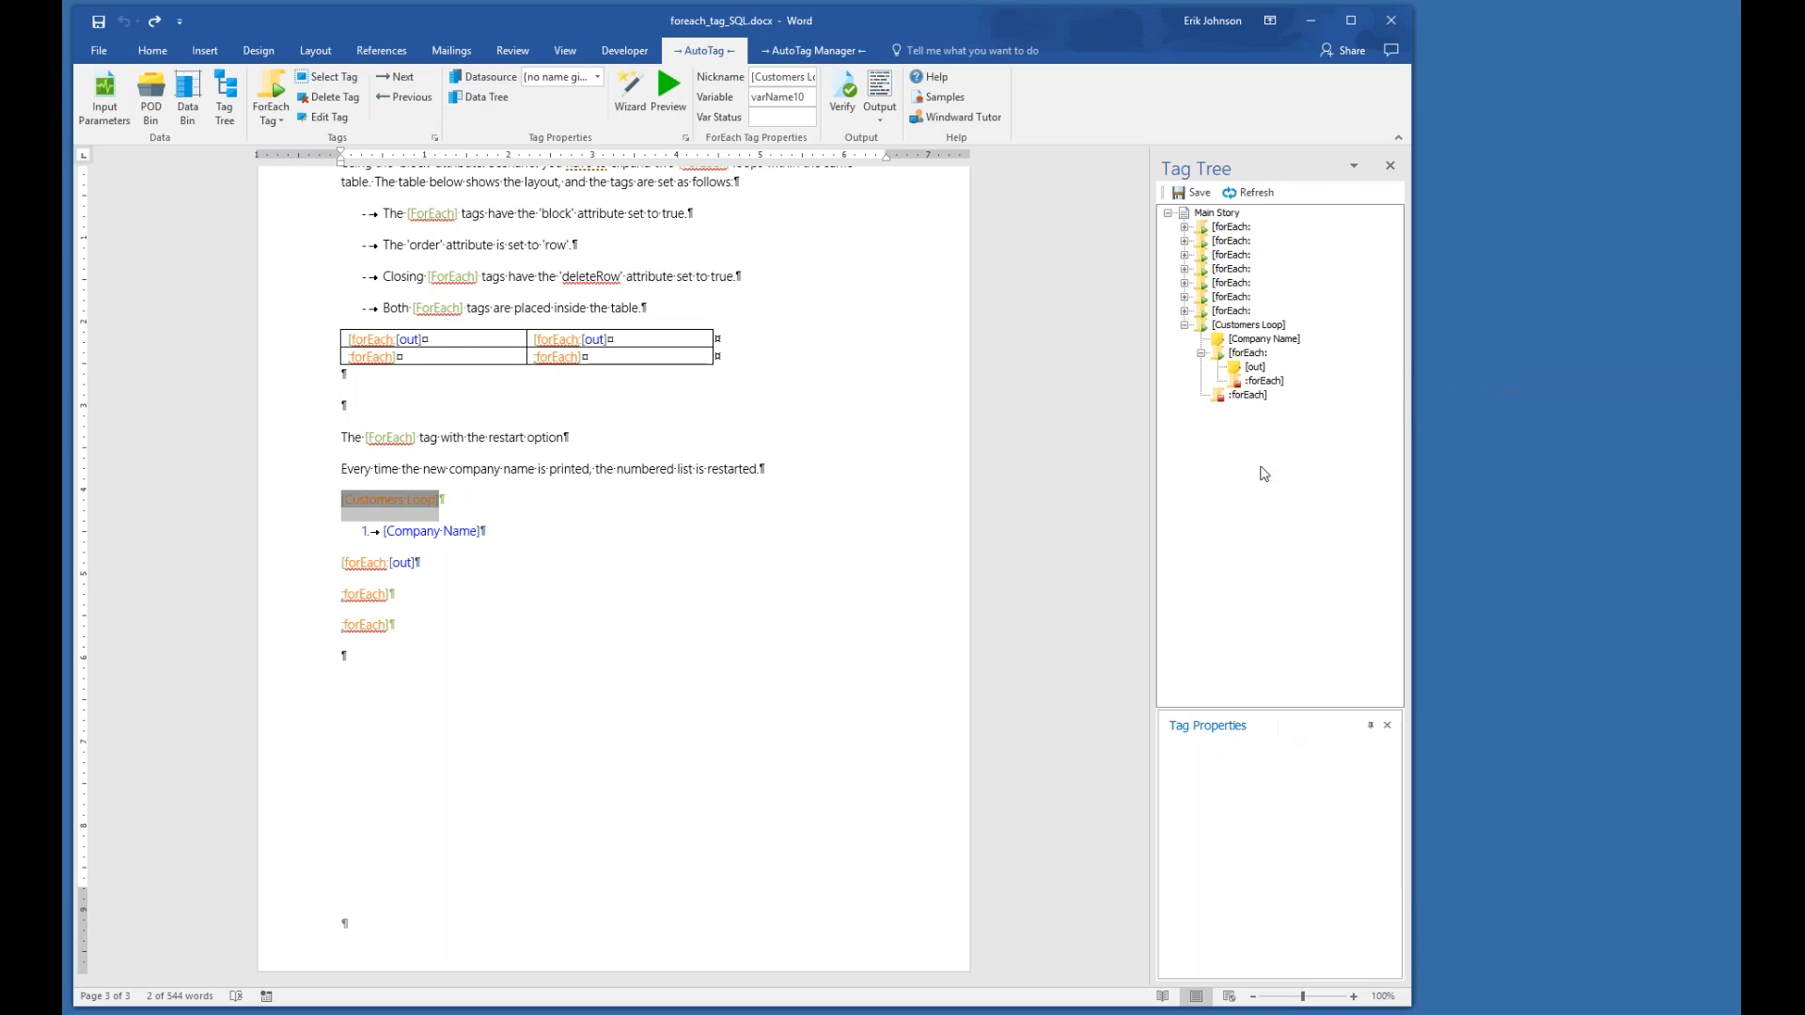
click(1231, 327)
click(1245, 842)
click(1240, 372)
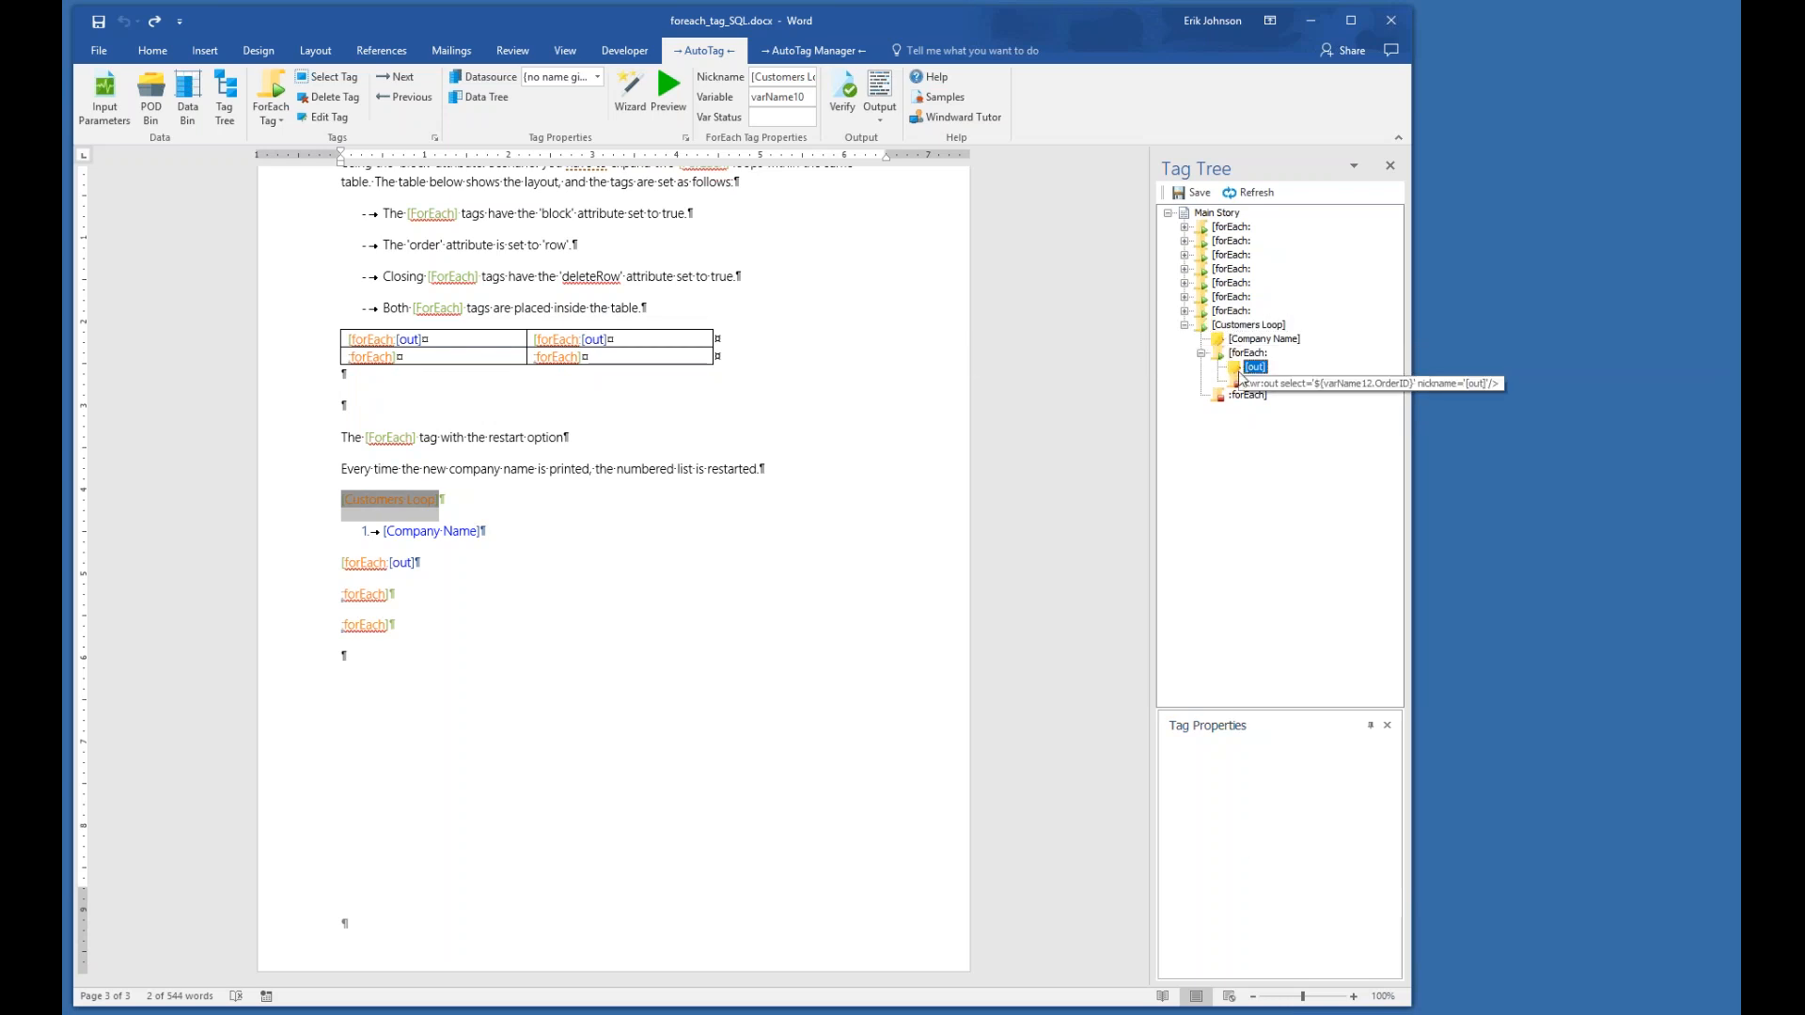
click(1251, 193)
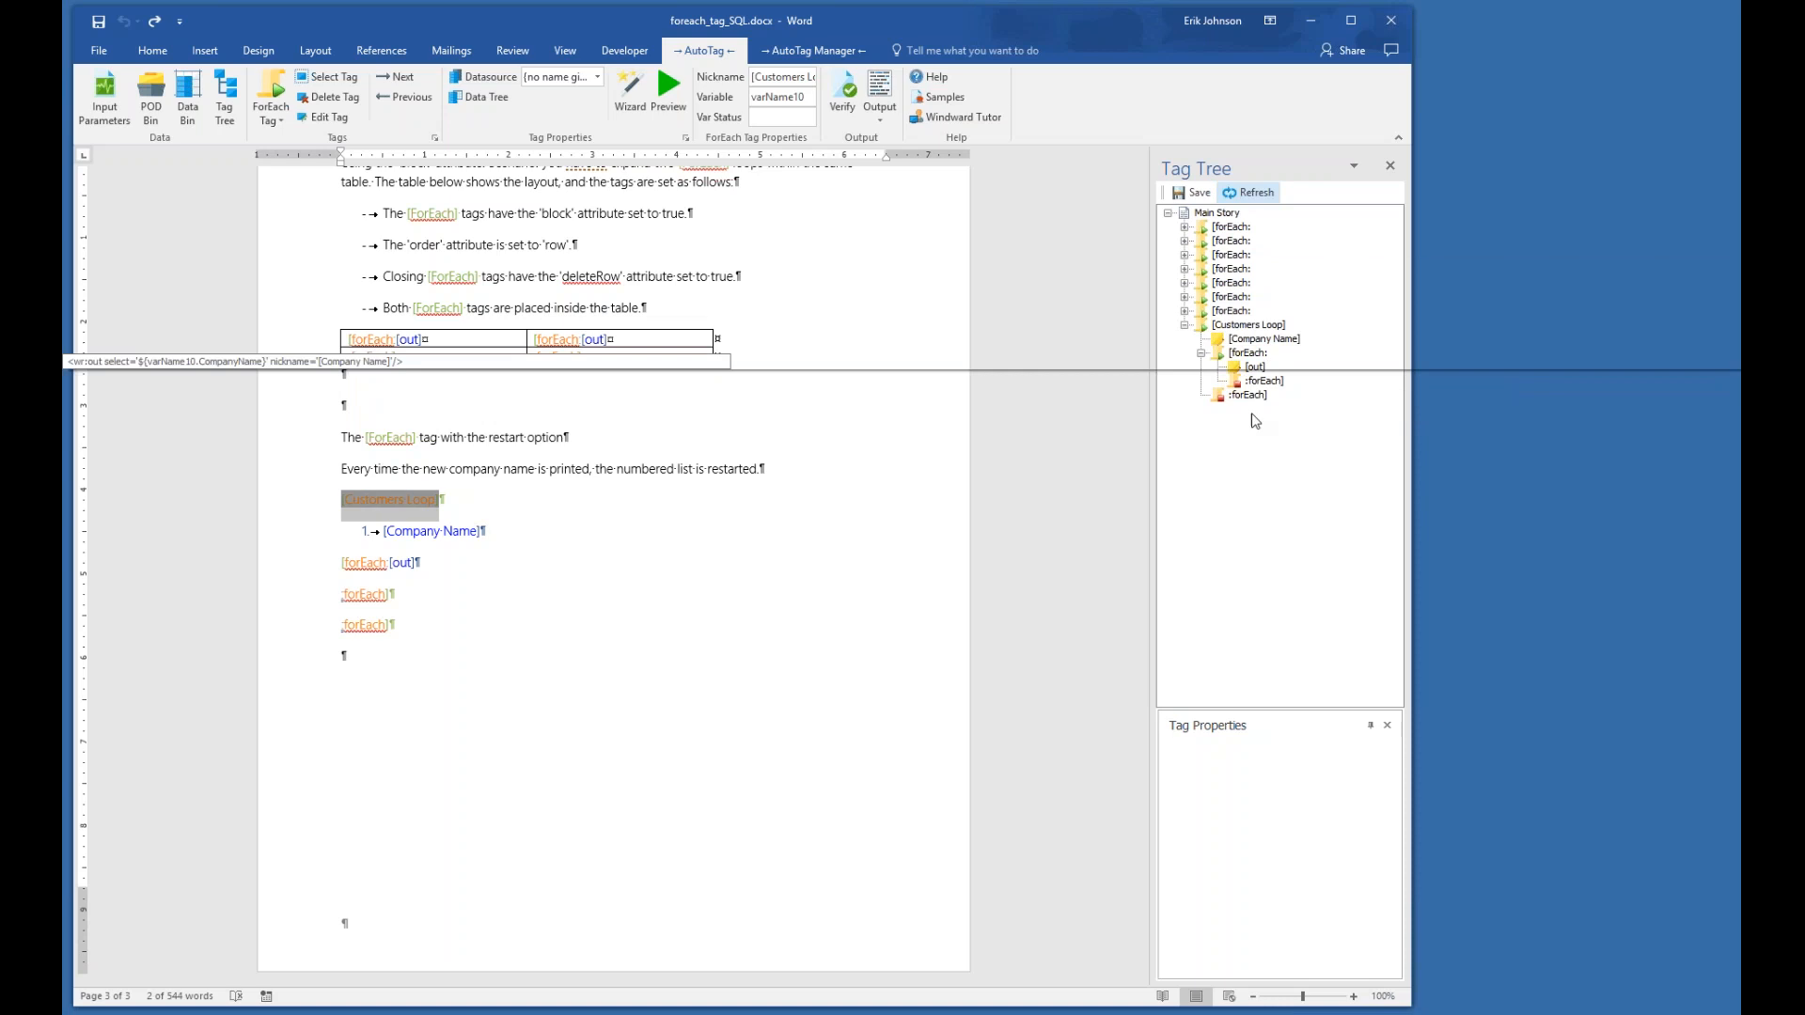
- Examine Customers Loop, its Company Name tag, the nested forEach and the inner out tag in the Tag Tree
click(1250, 326)
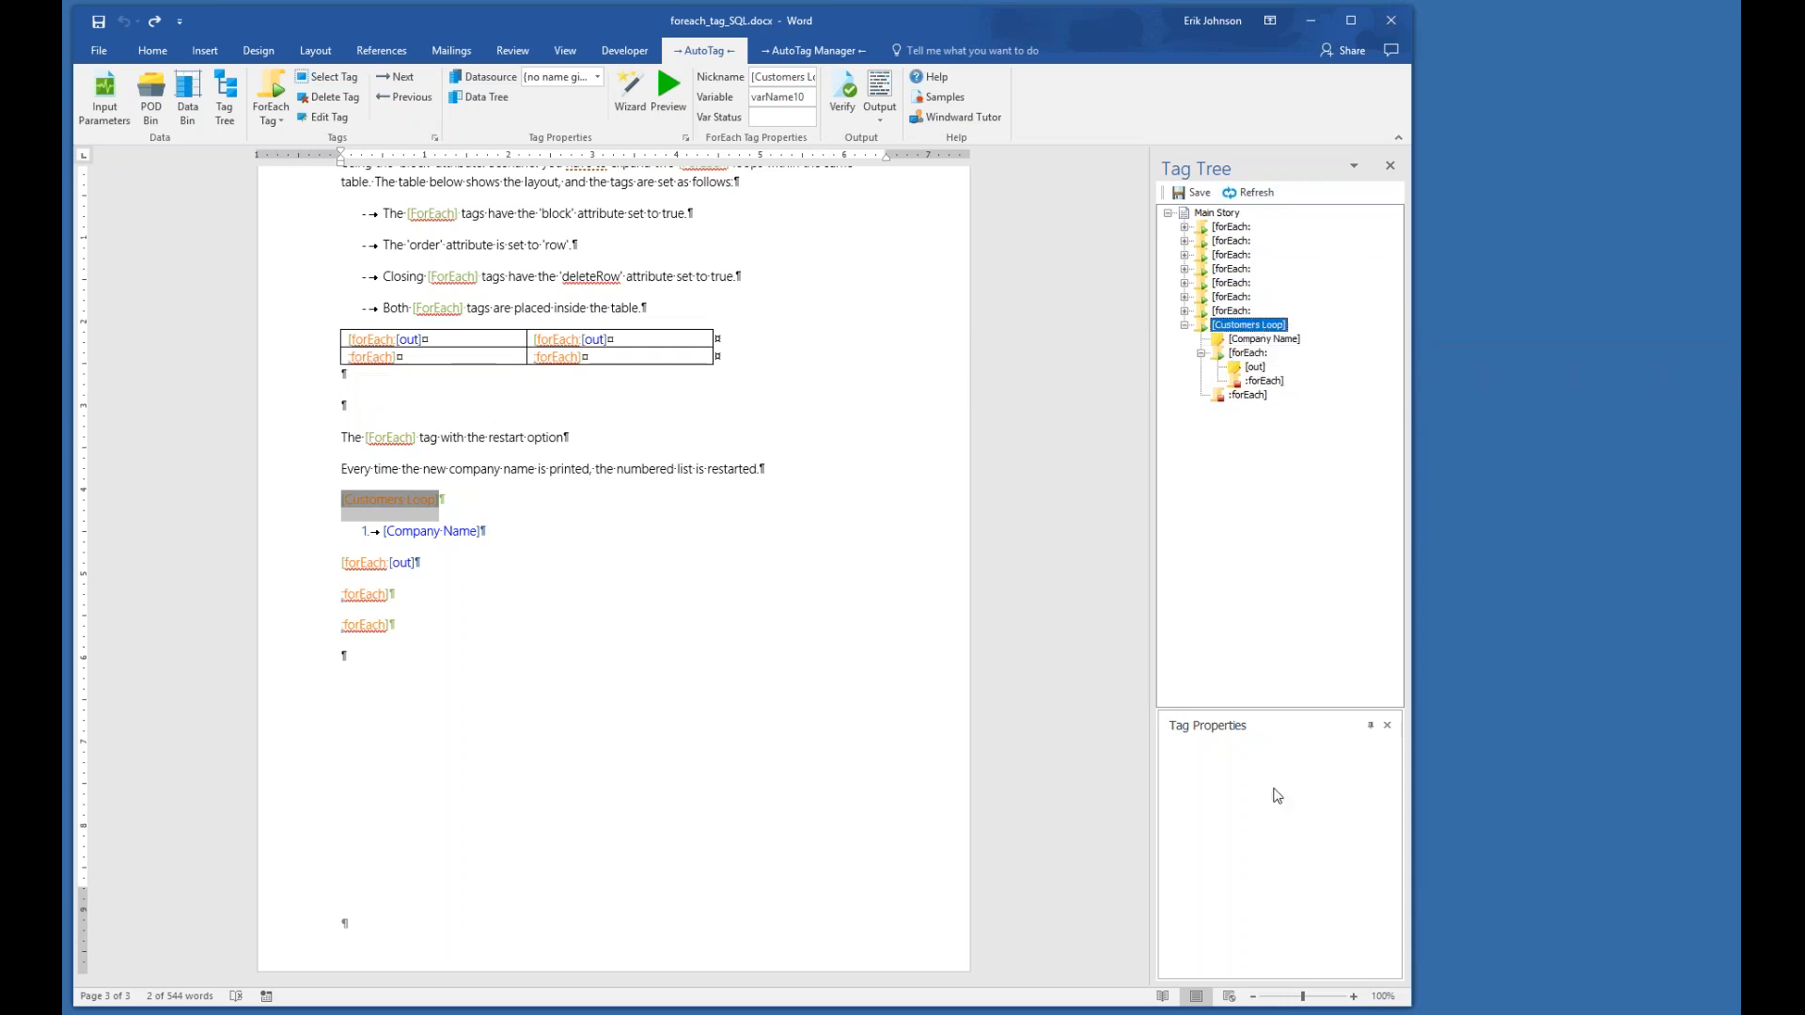
mouse_move(1254, 336)
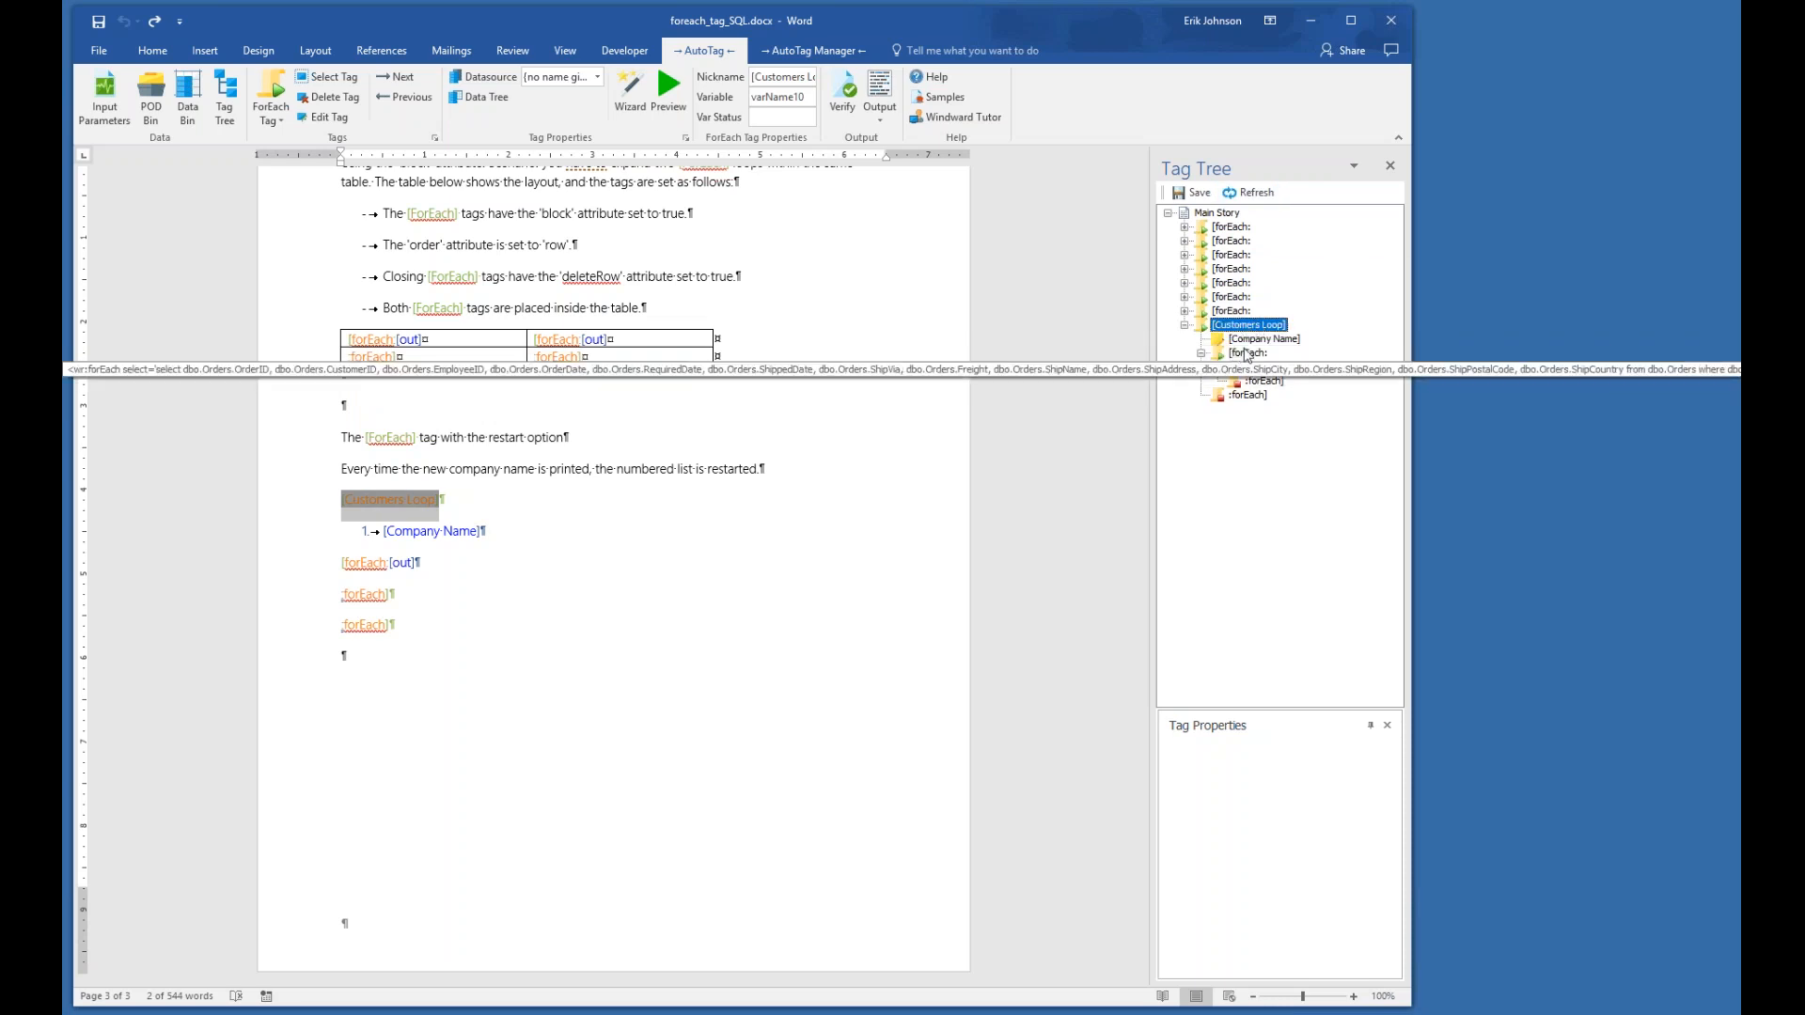
click(1247, 354)
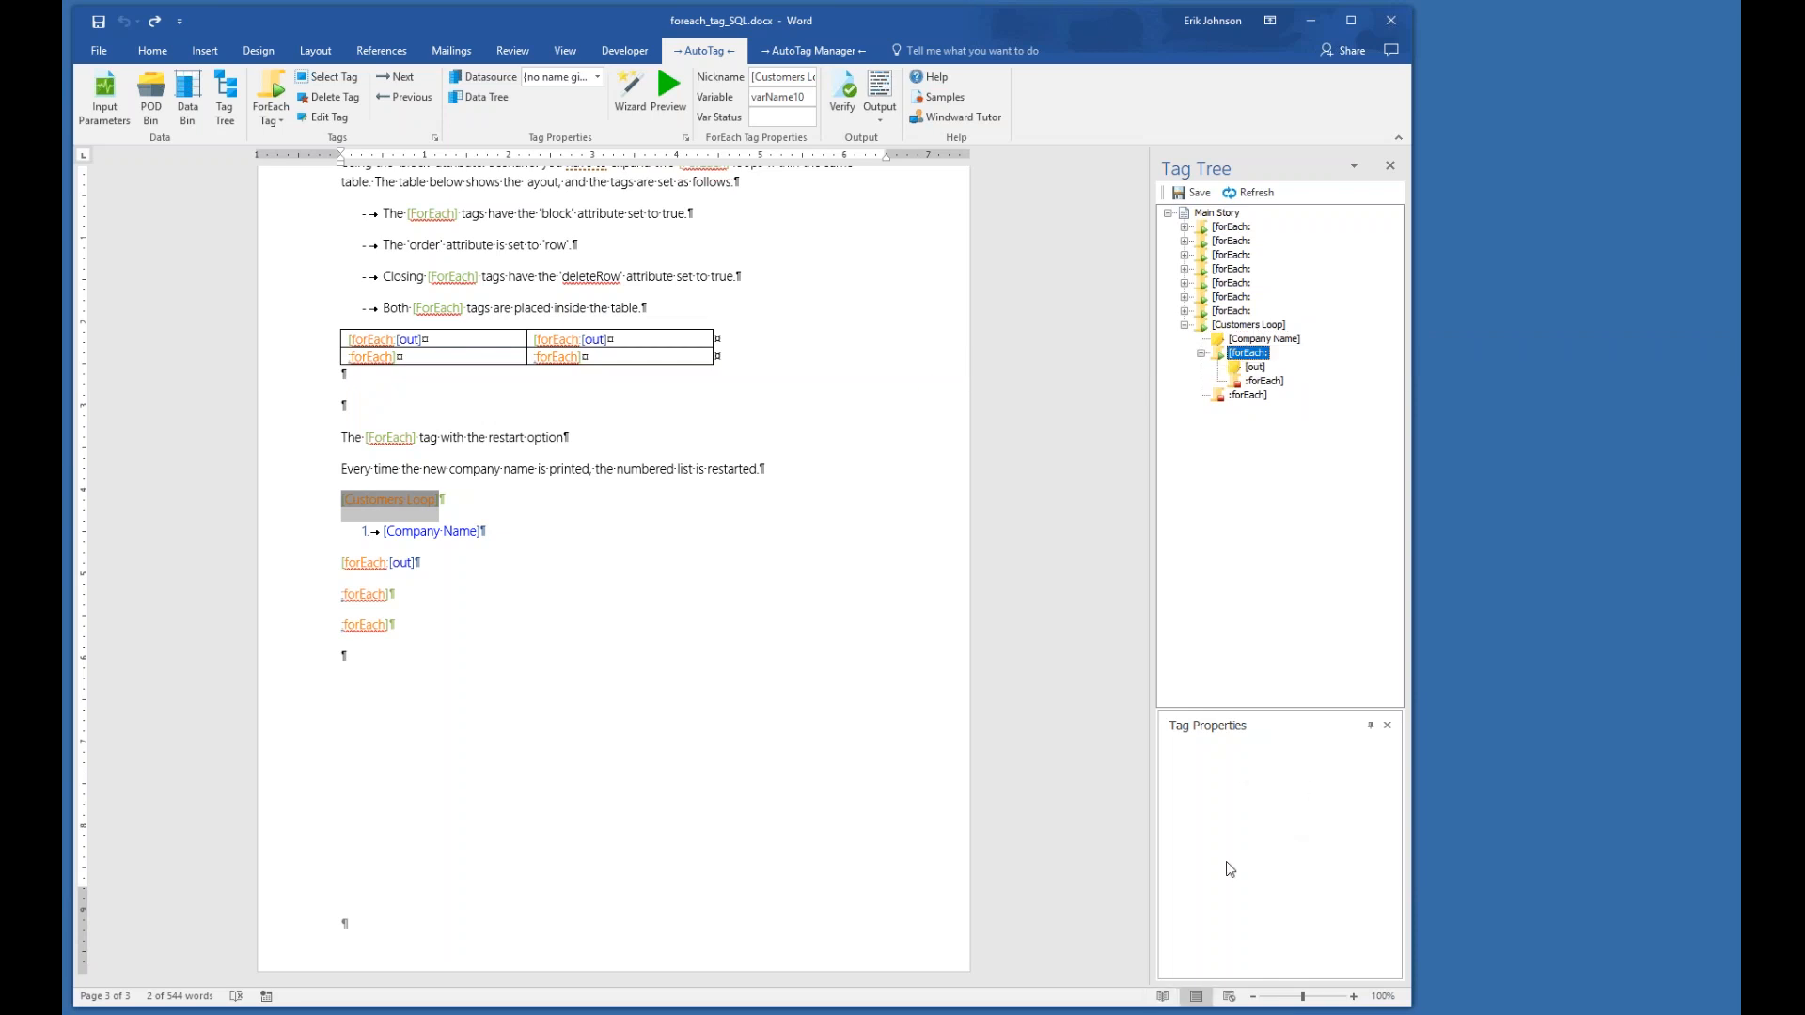
mouse_move(1267, 380)
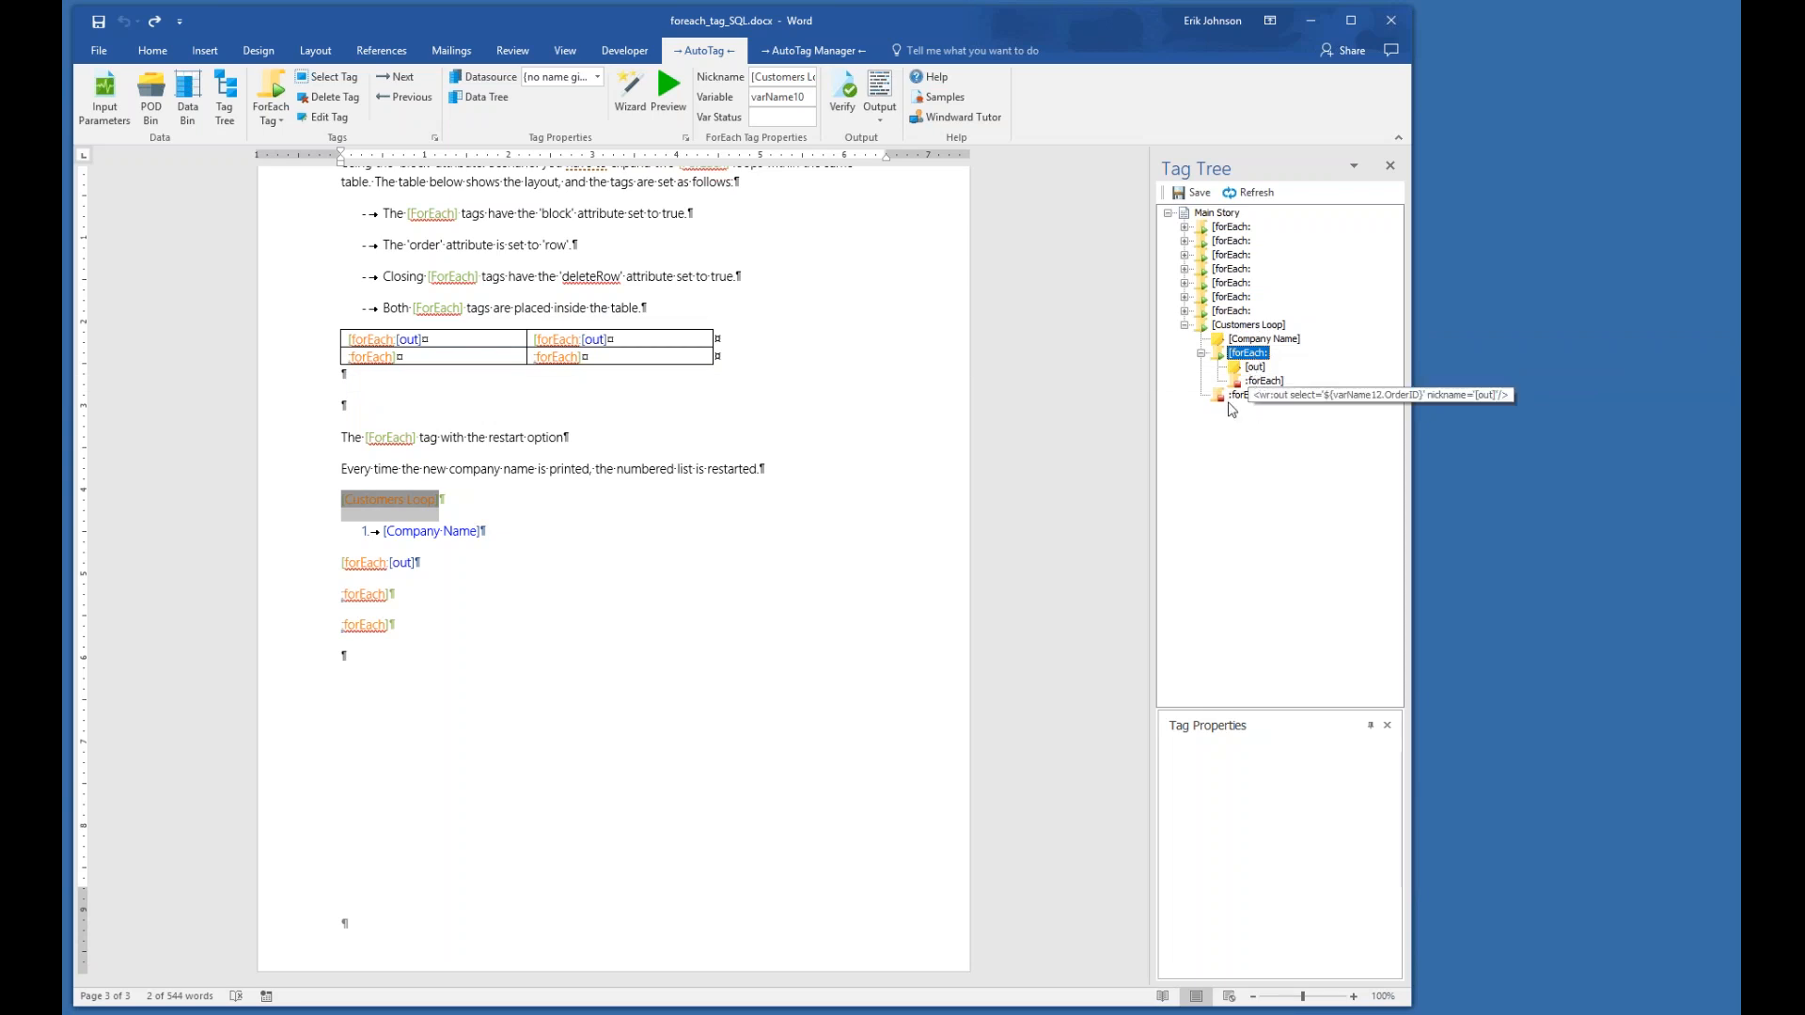
click(1286, 768)
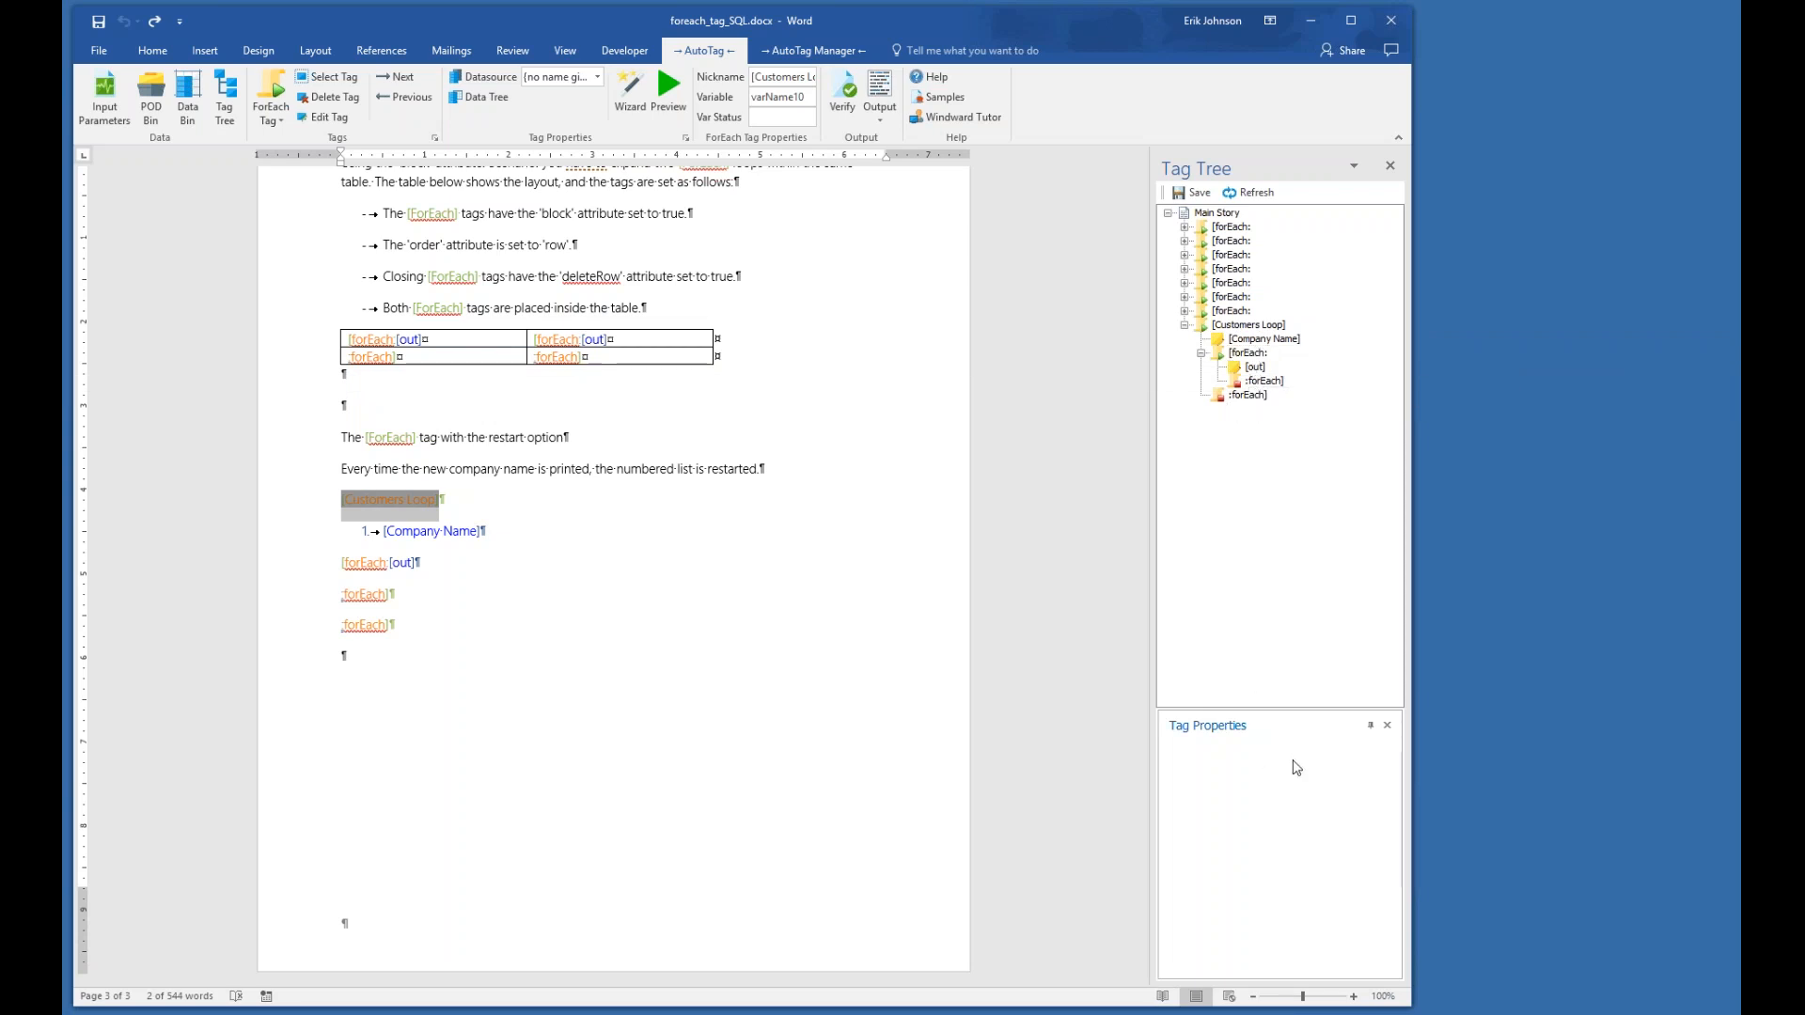
click(1265, 340)
click(1251, 353)
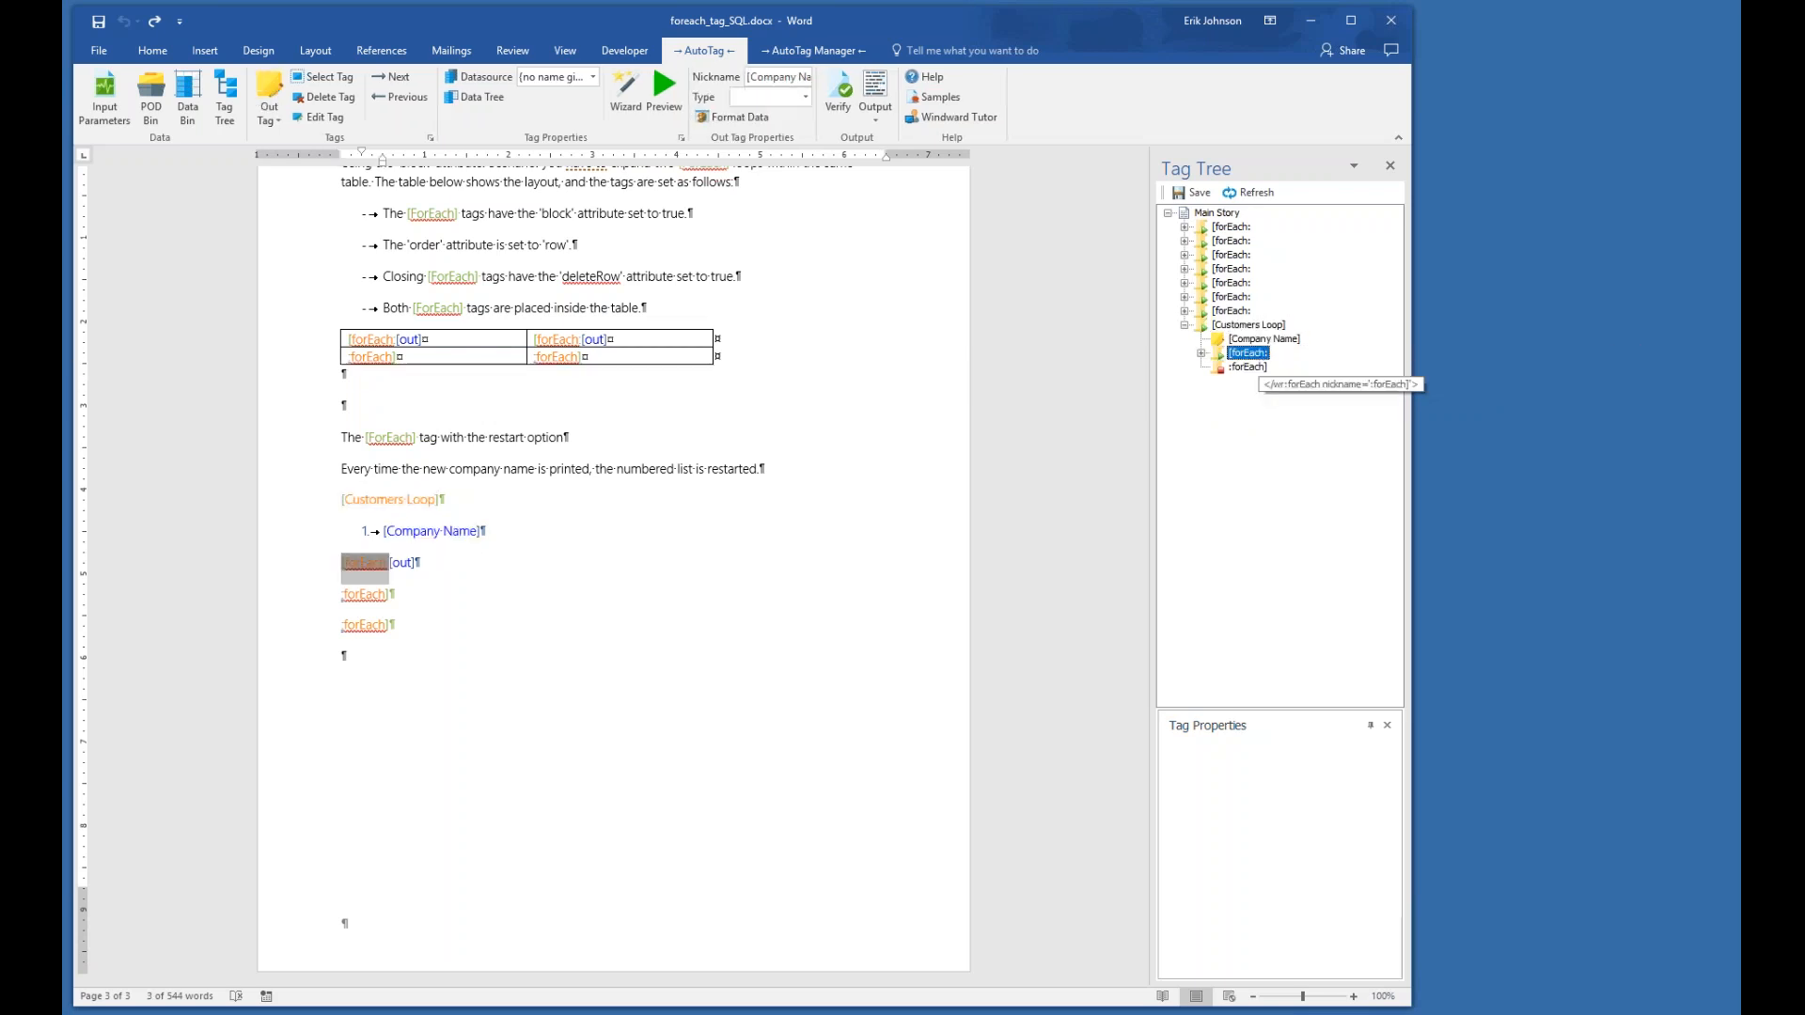
click(1255, 368)
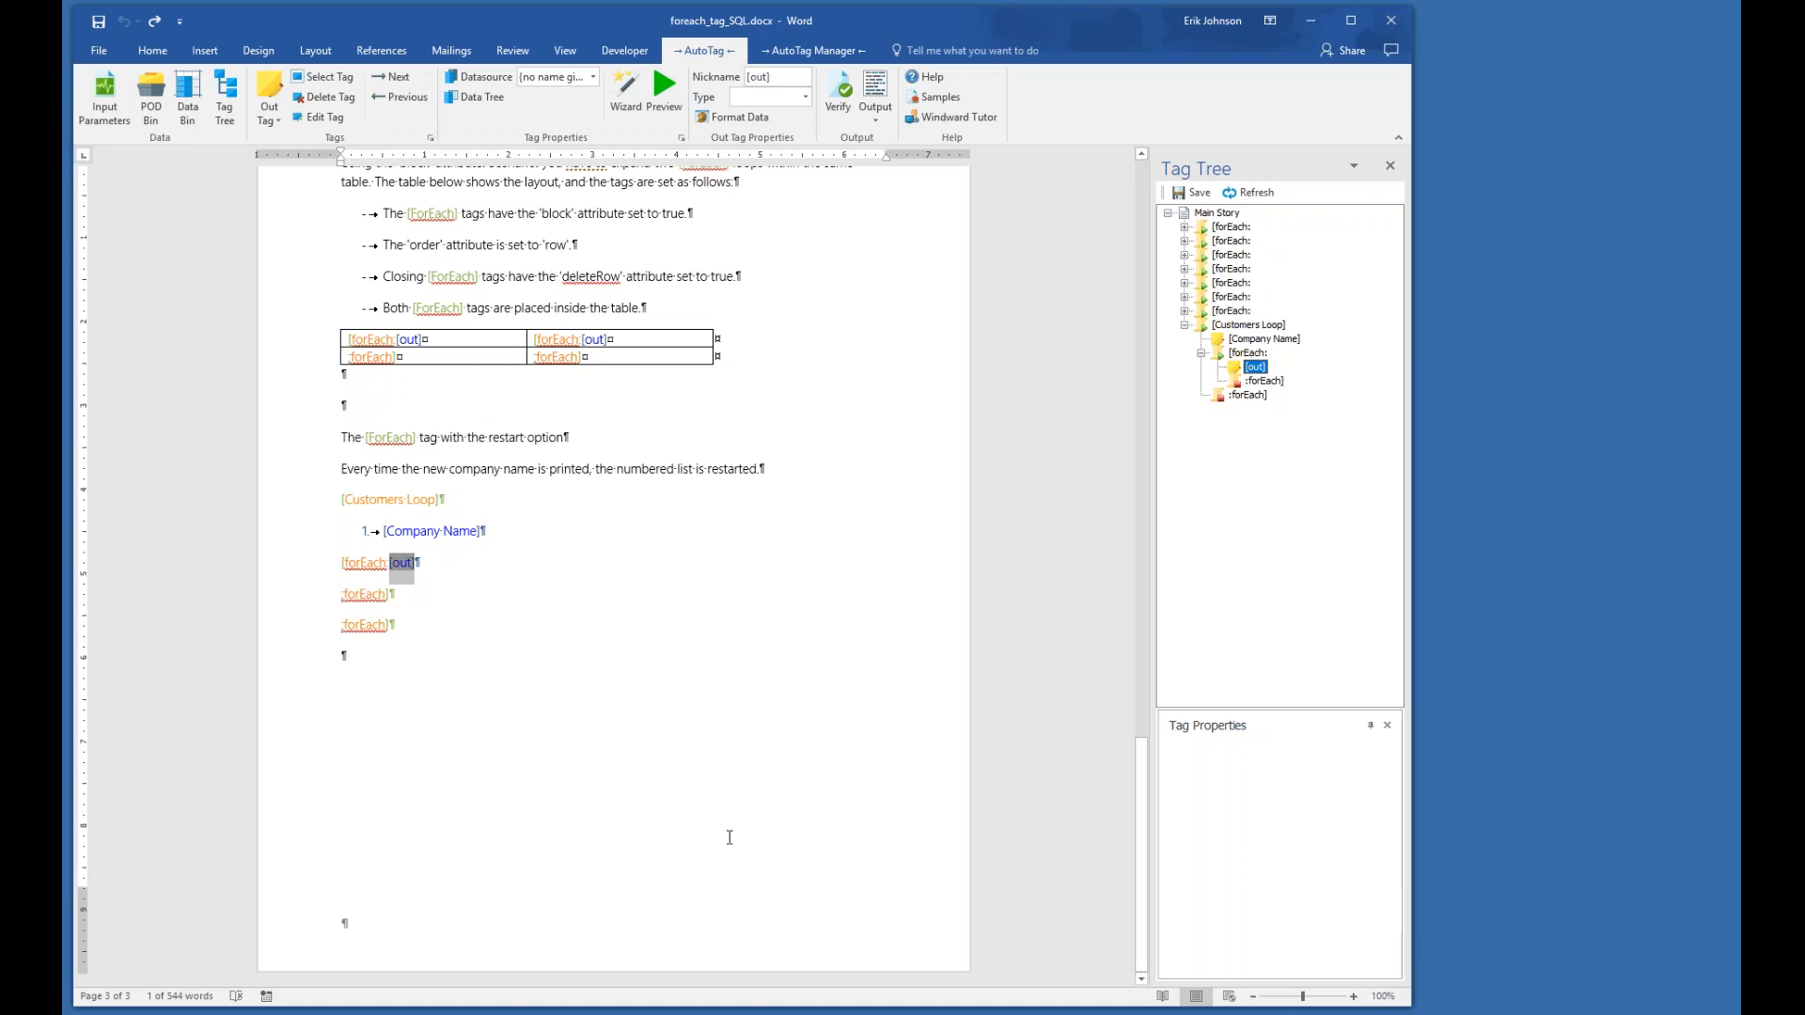
- Check the Customers Loop and Company Name tags in the document and preview the data Customers Loop selects
click(411, 506)
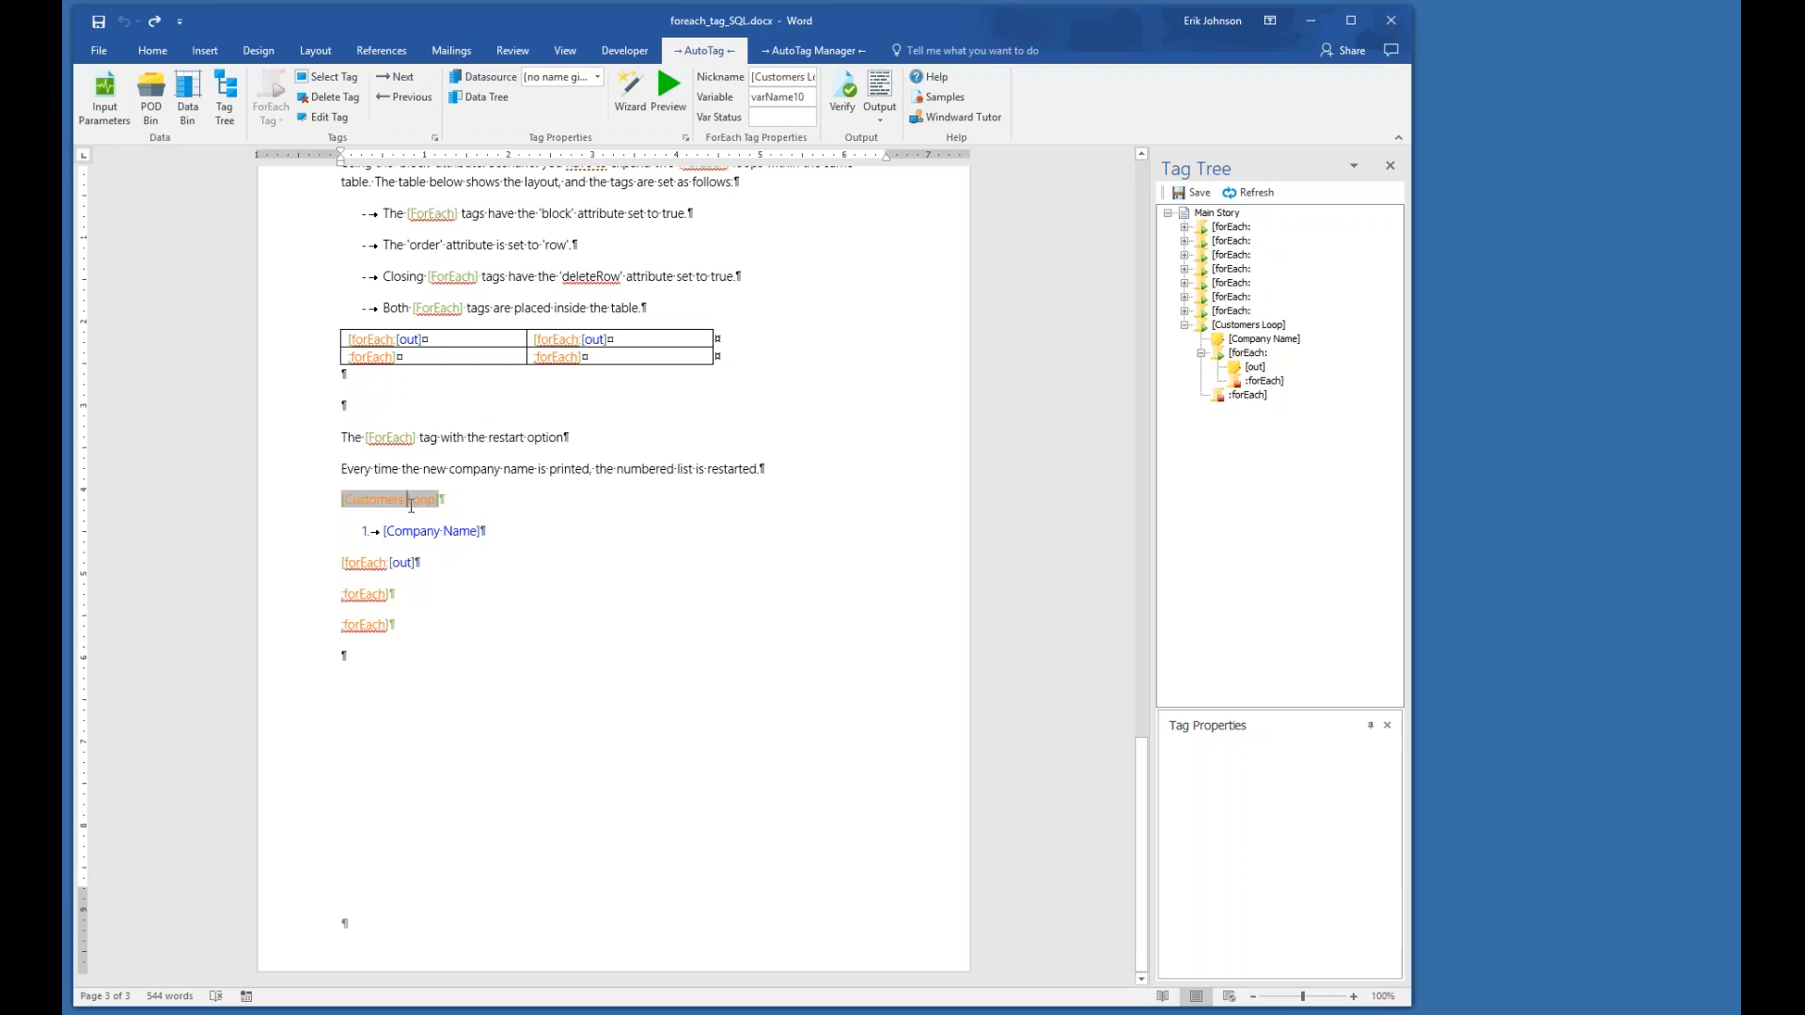
click(440, 532)
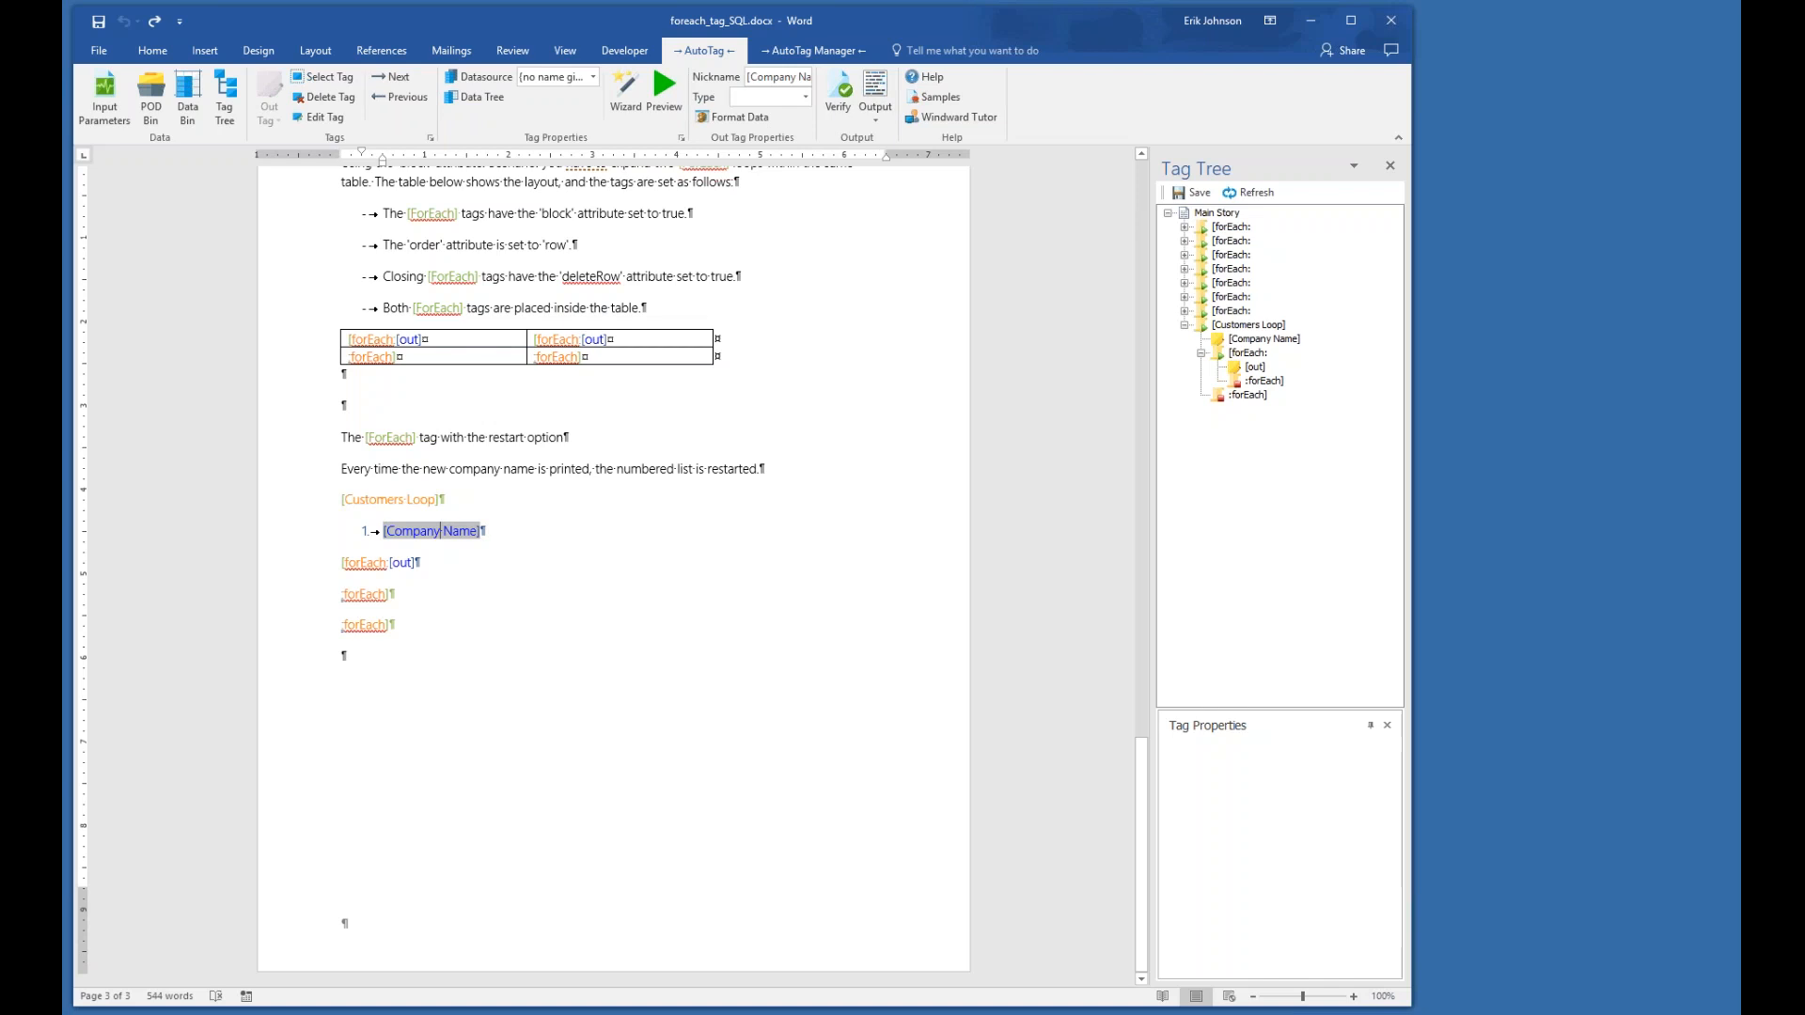
click(407, 500)
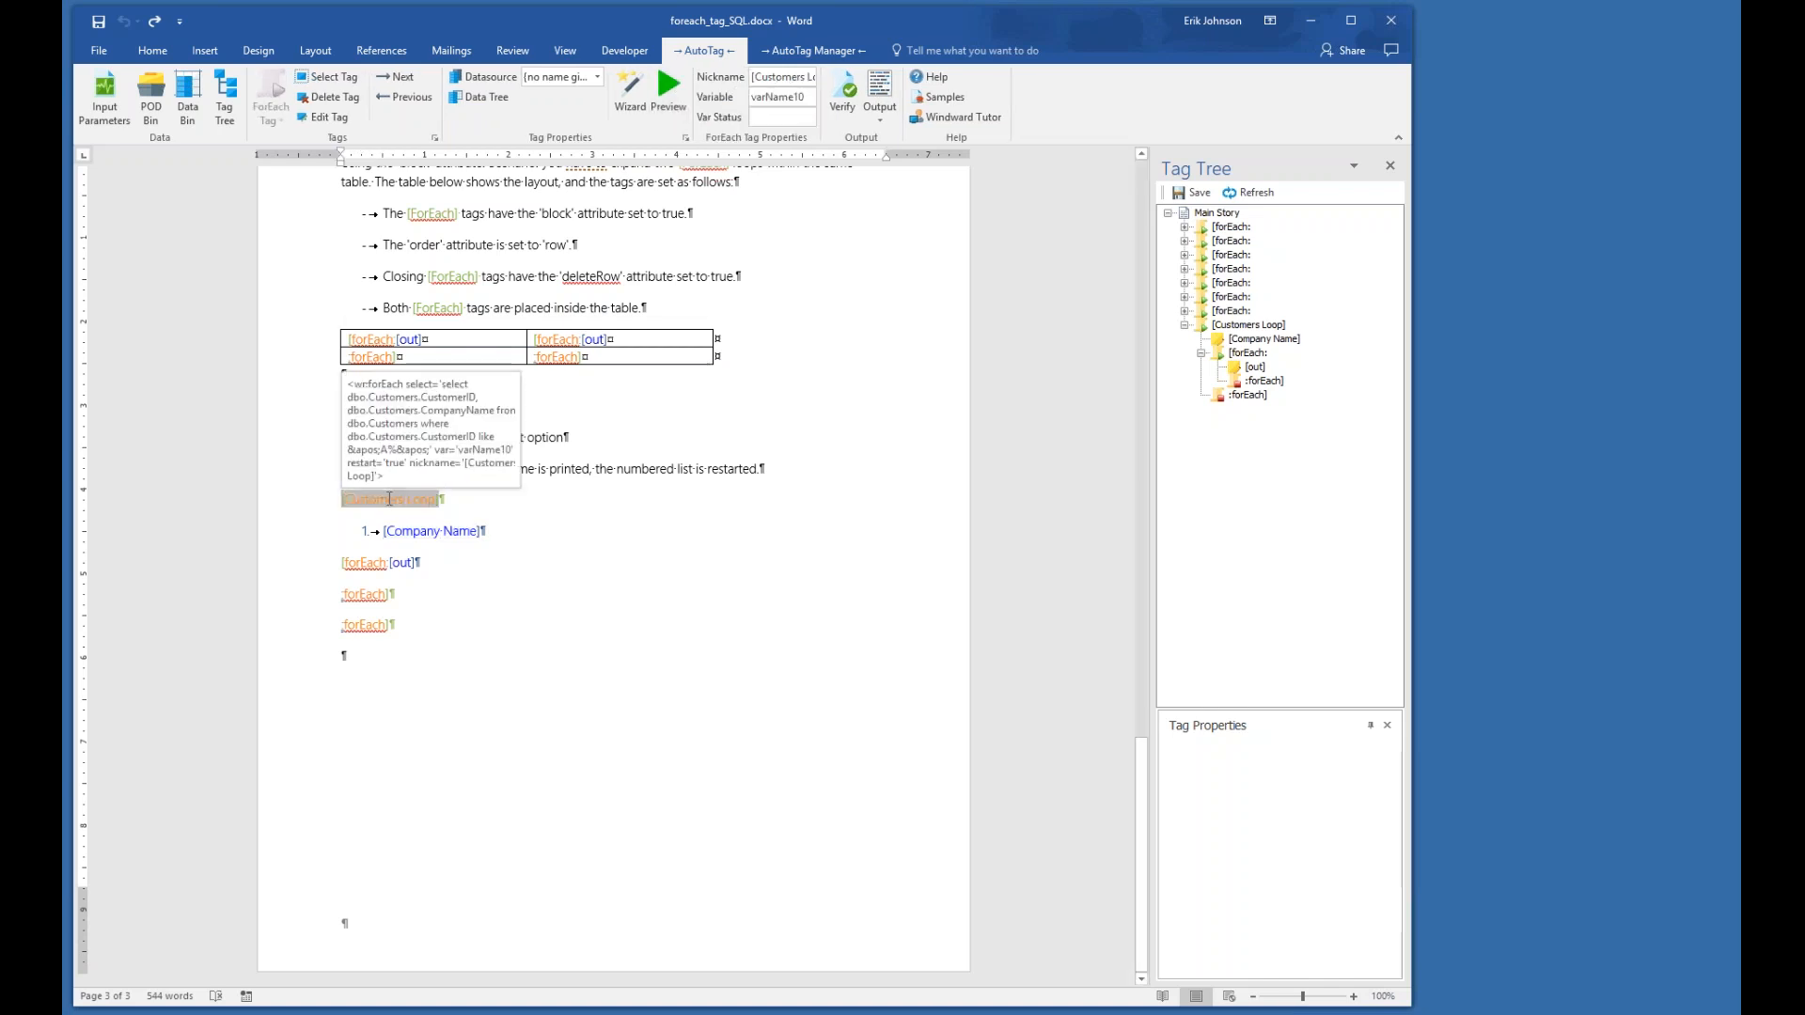
click(671, 92)
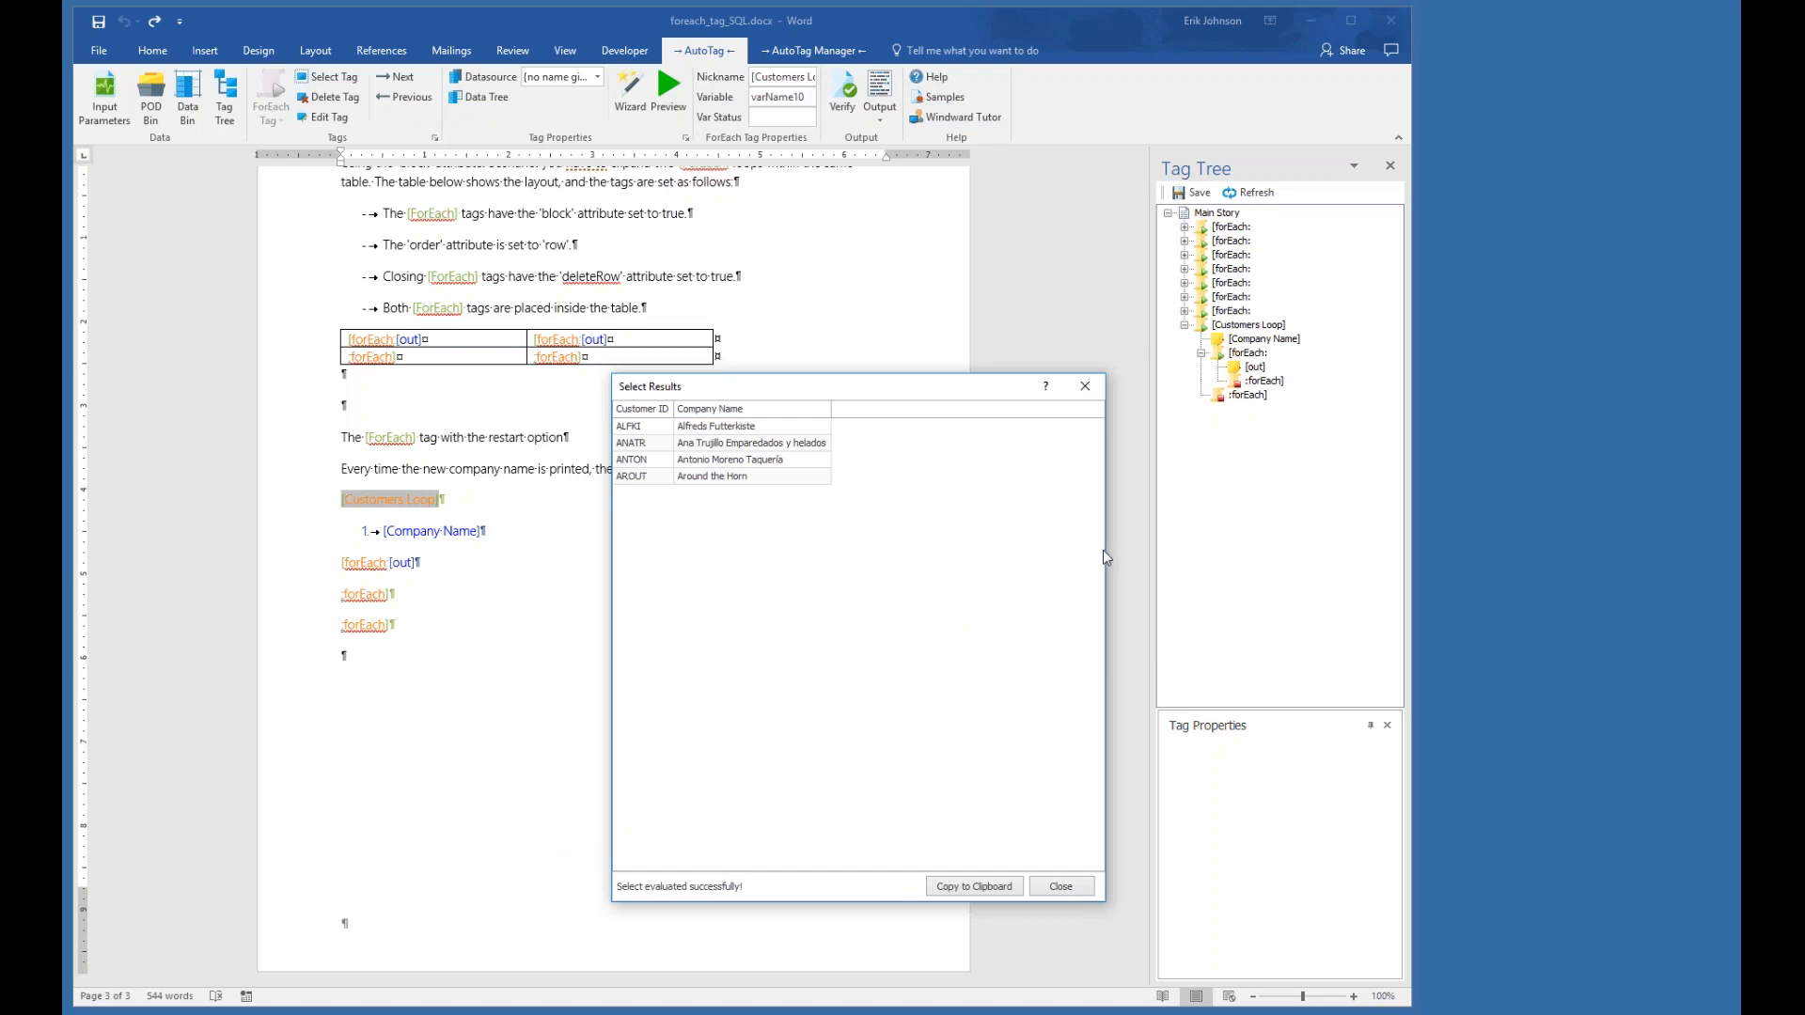
click(1063, 888)
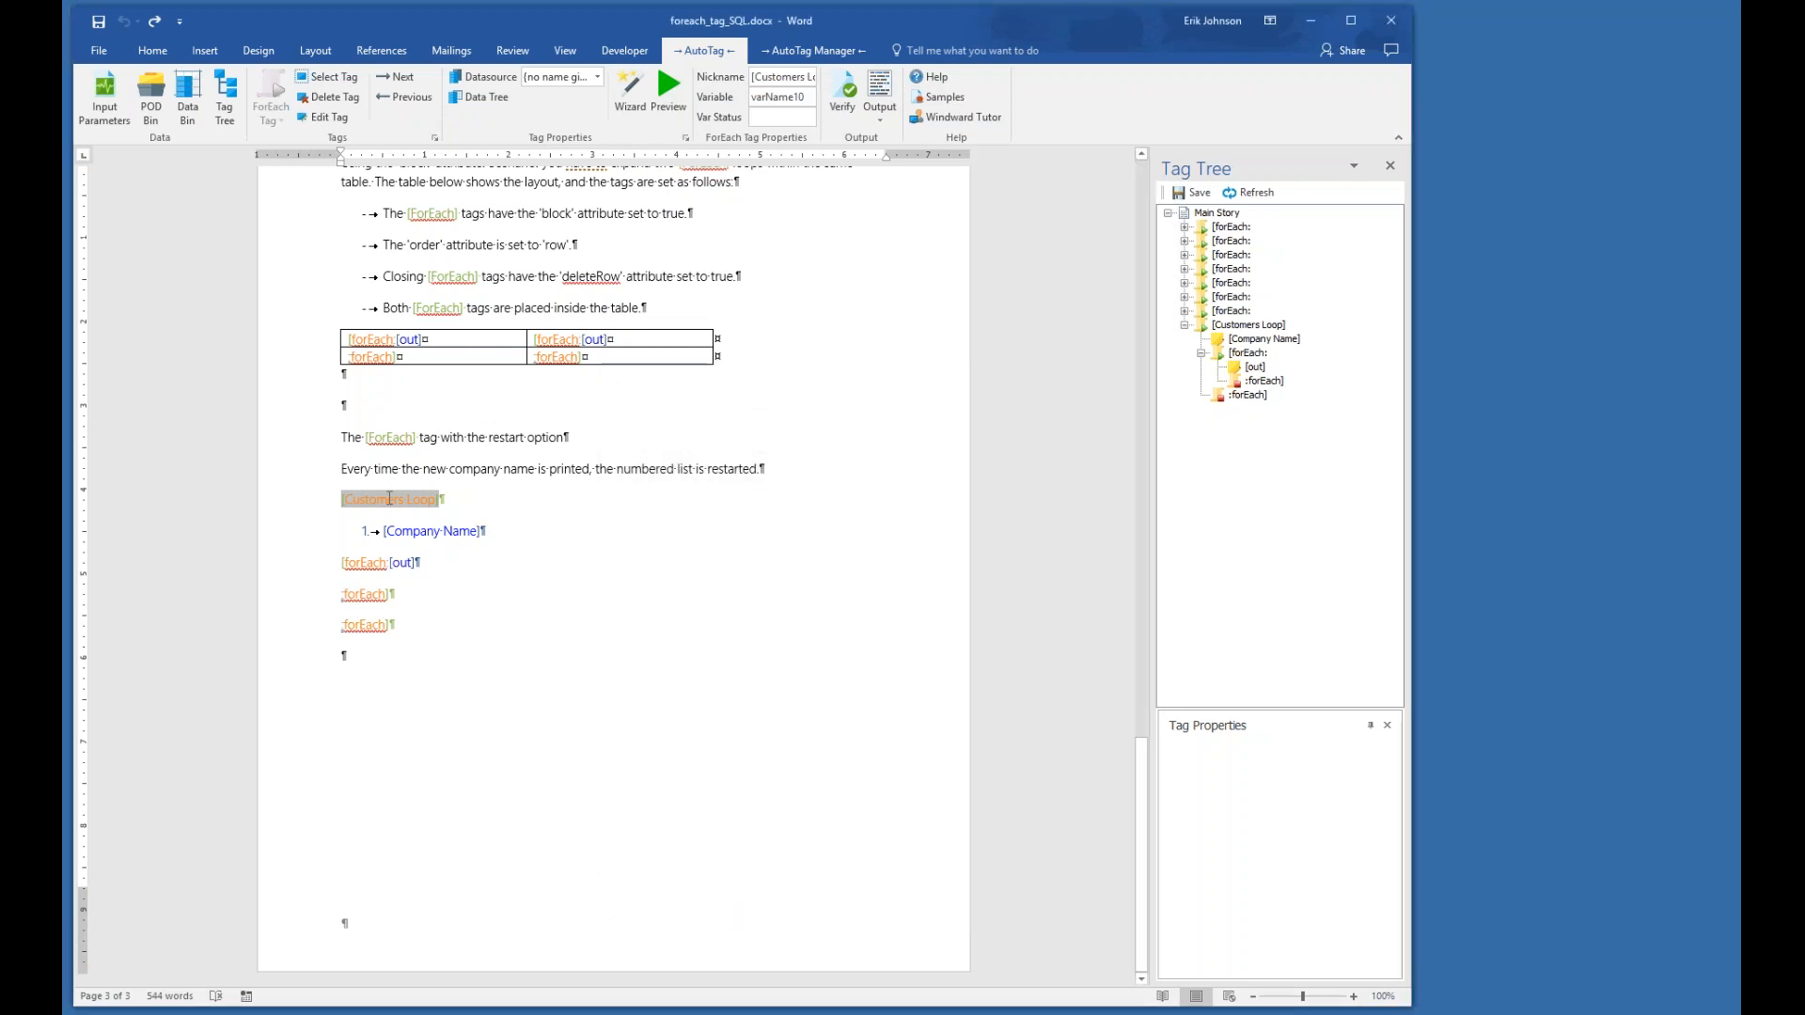
- Locate the outer closing forEach tag and preview the values of the Company Name tag
click(369, 625)
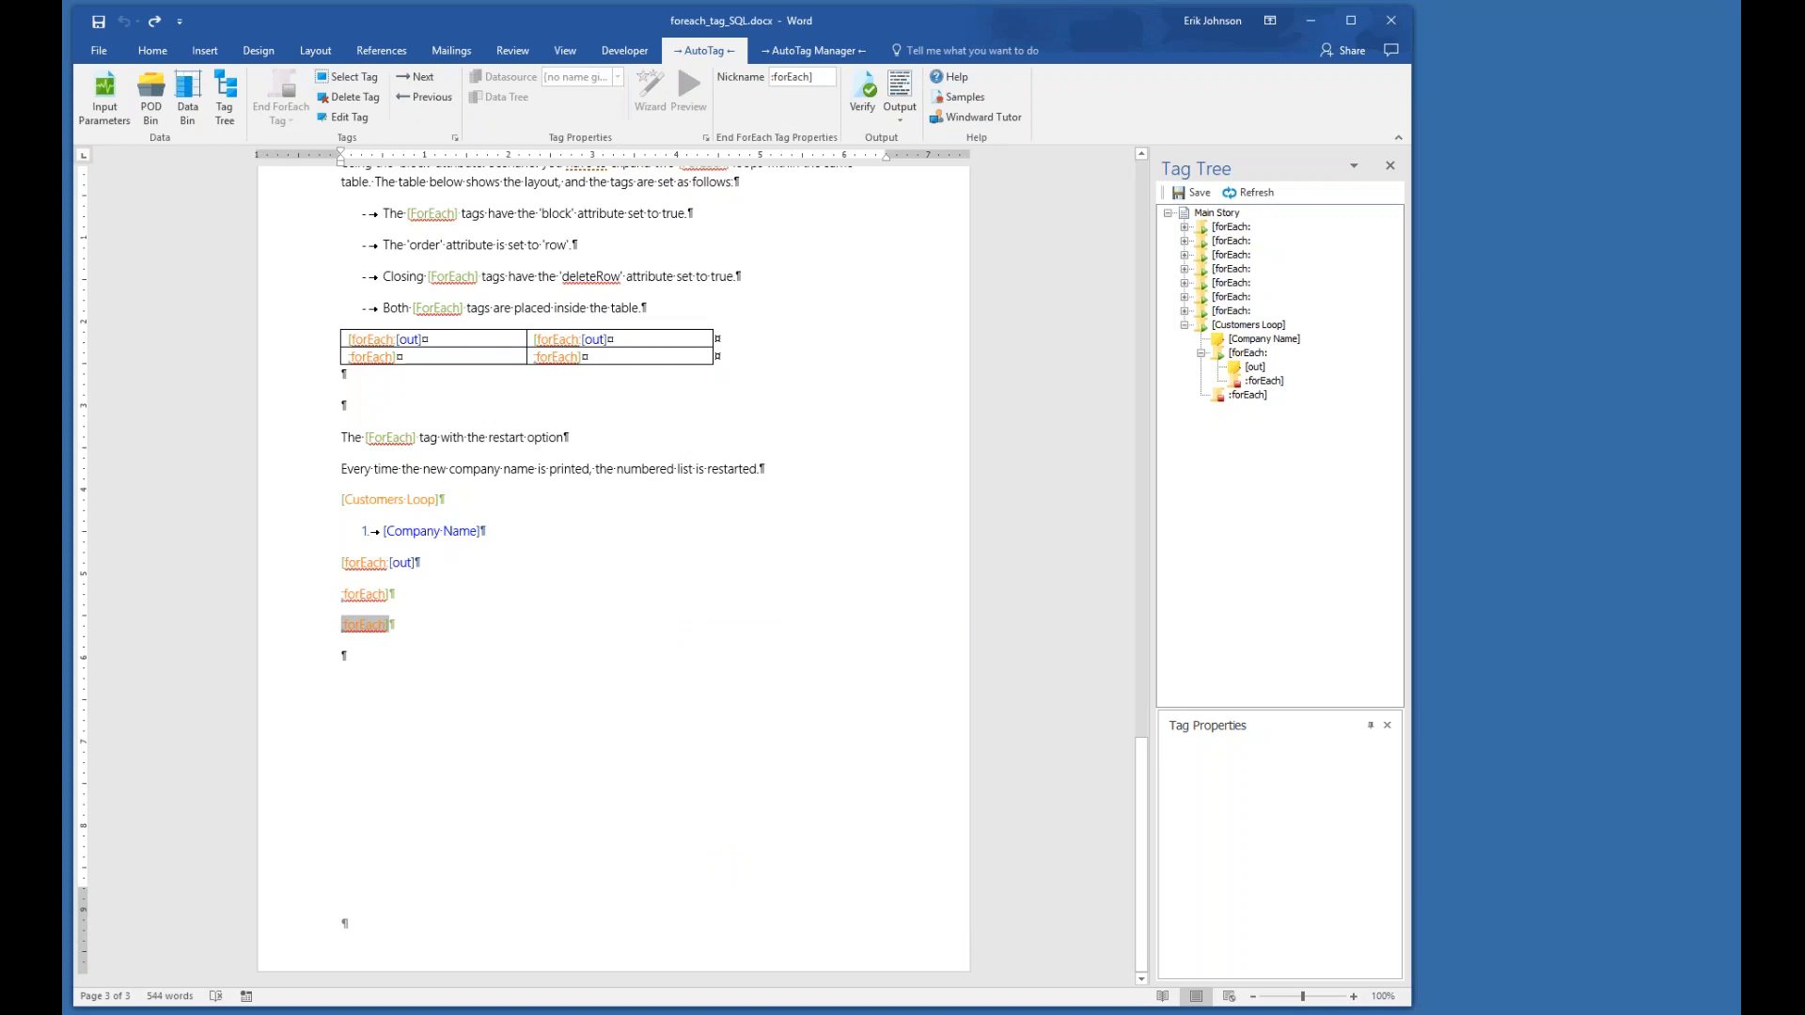
click(426, 533)
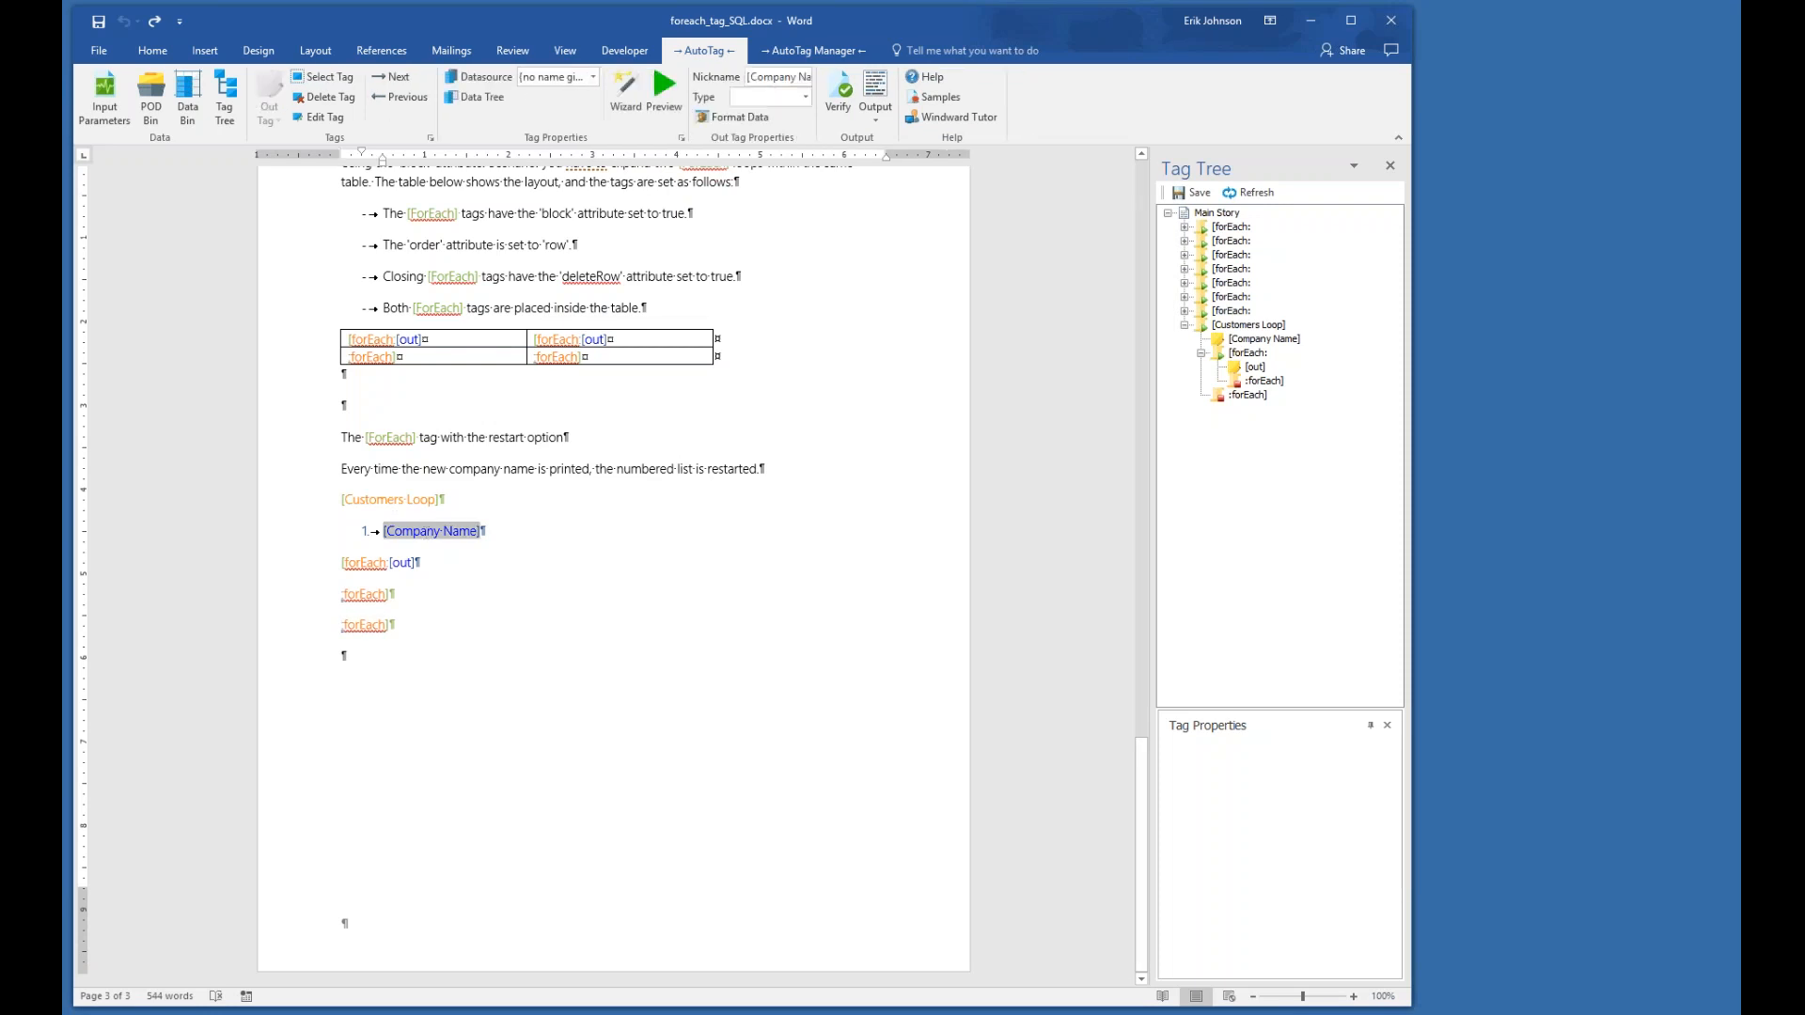
click(675, 85)
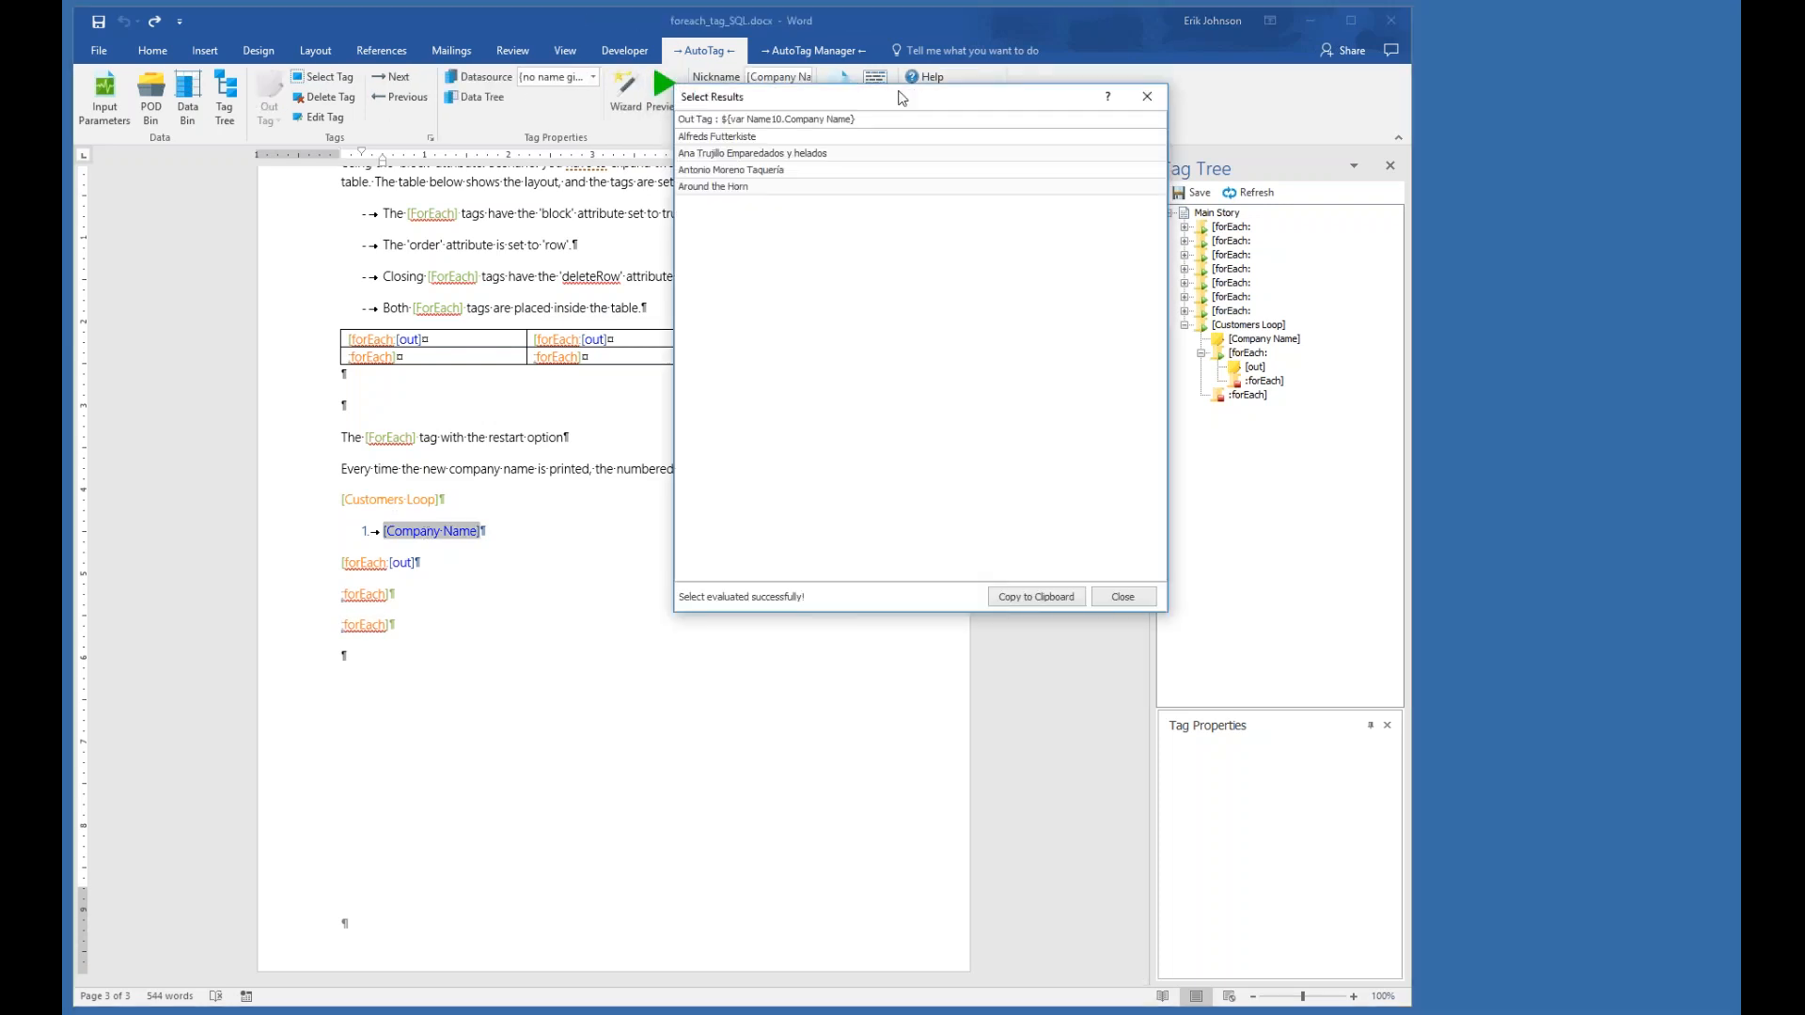
drag(898, 98, 777, 421)
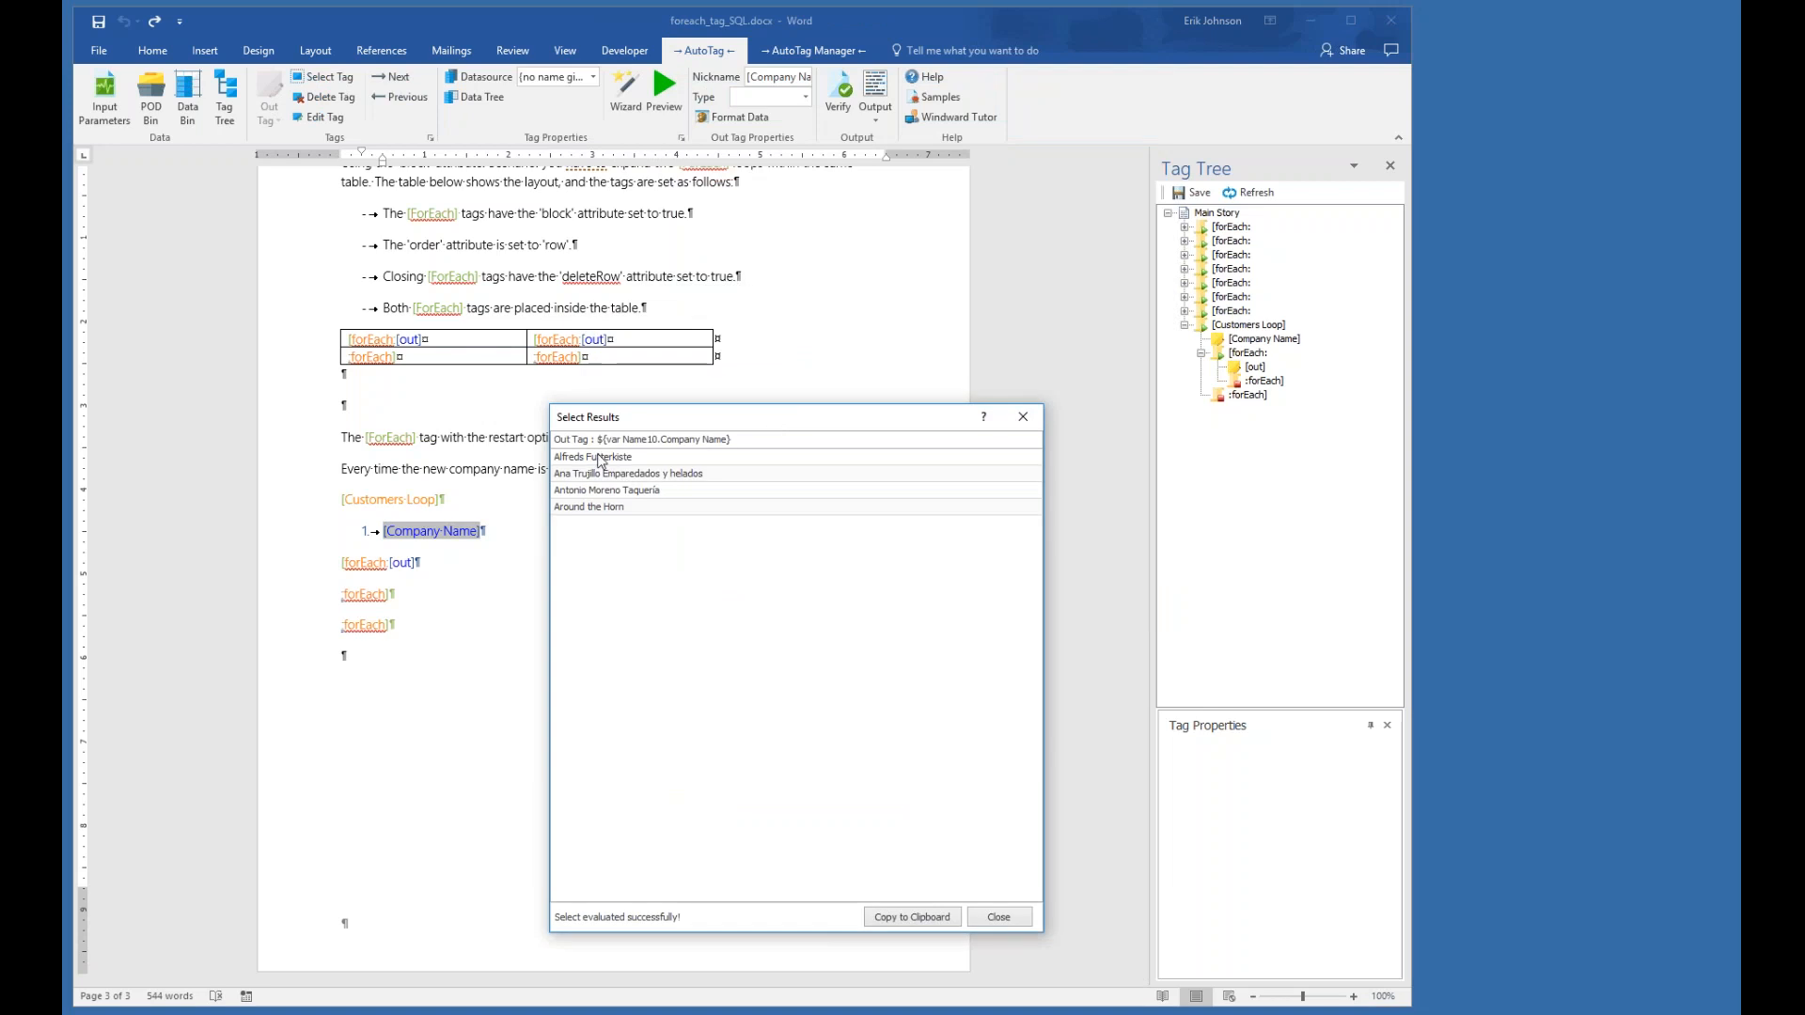
click(1023, 419)
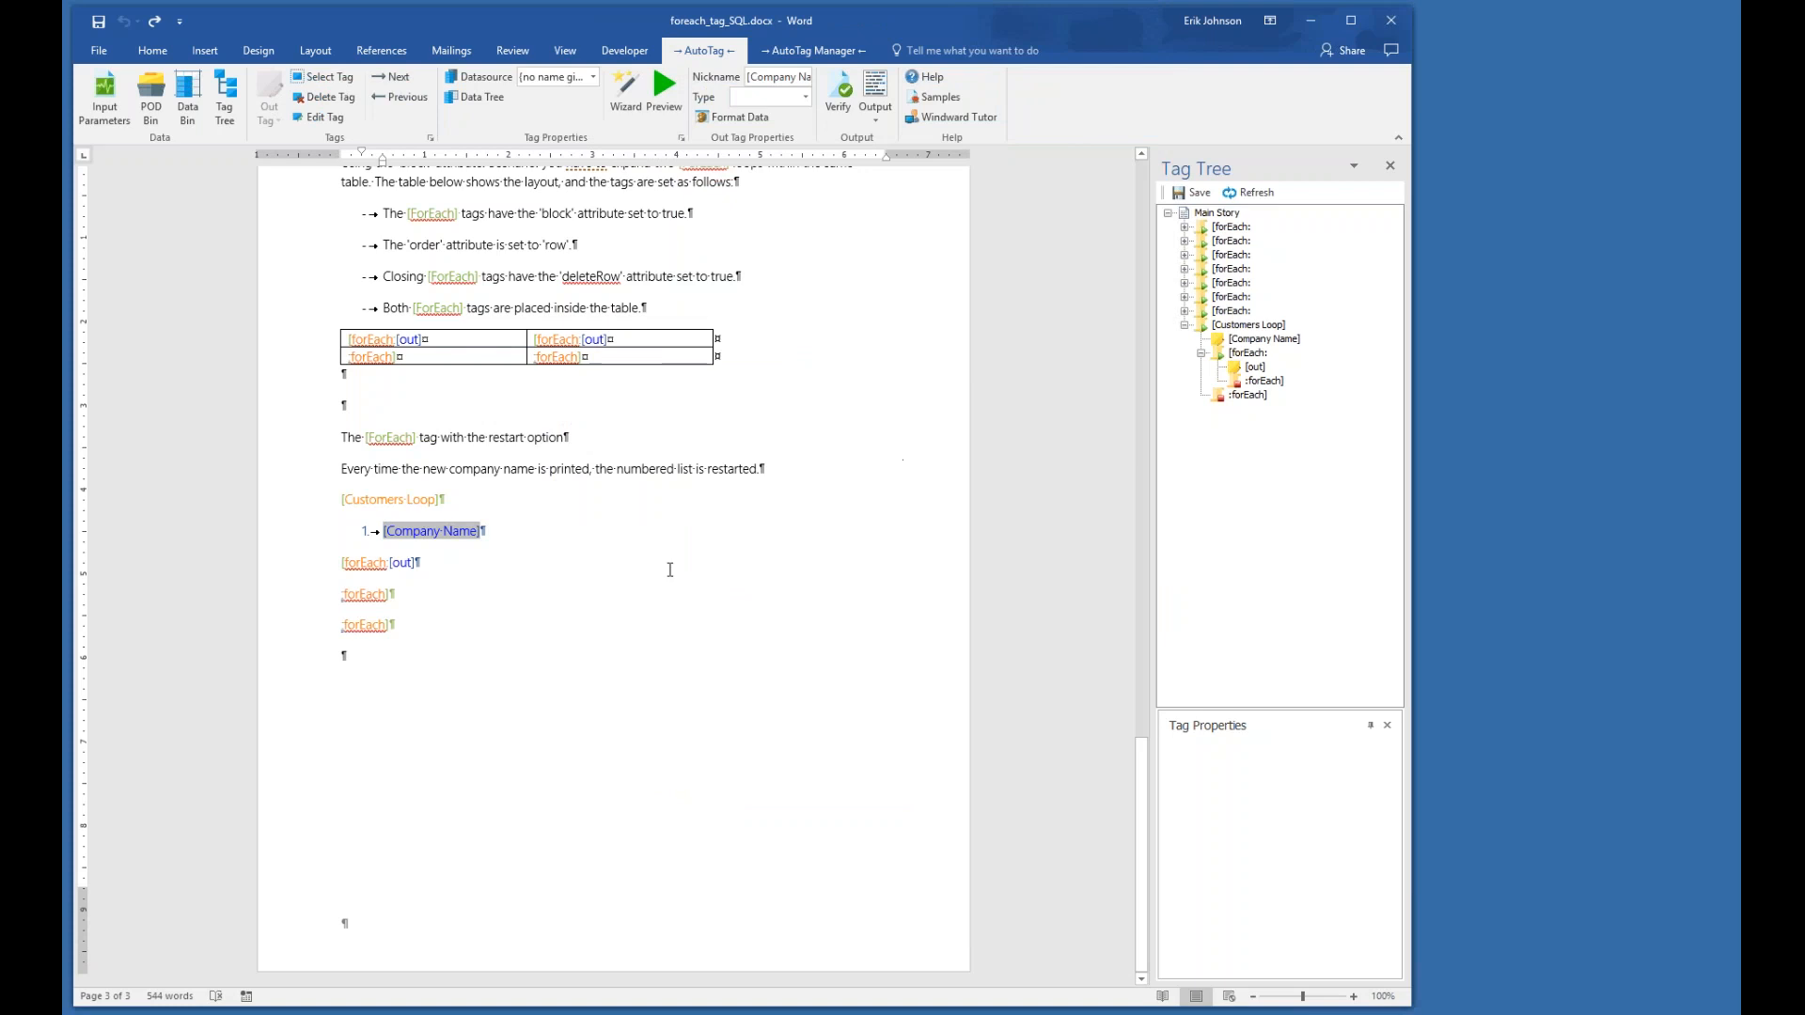
- Preview the nested forEach below Company Name and examine its order records, with the results window widened
click(362, 562)
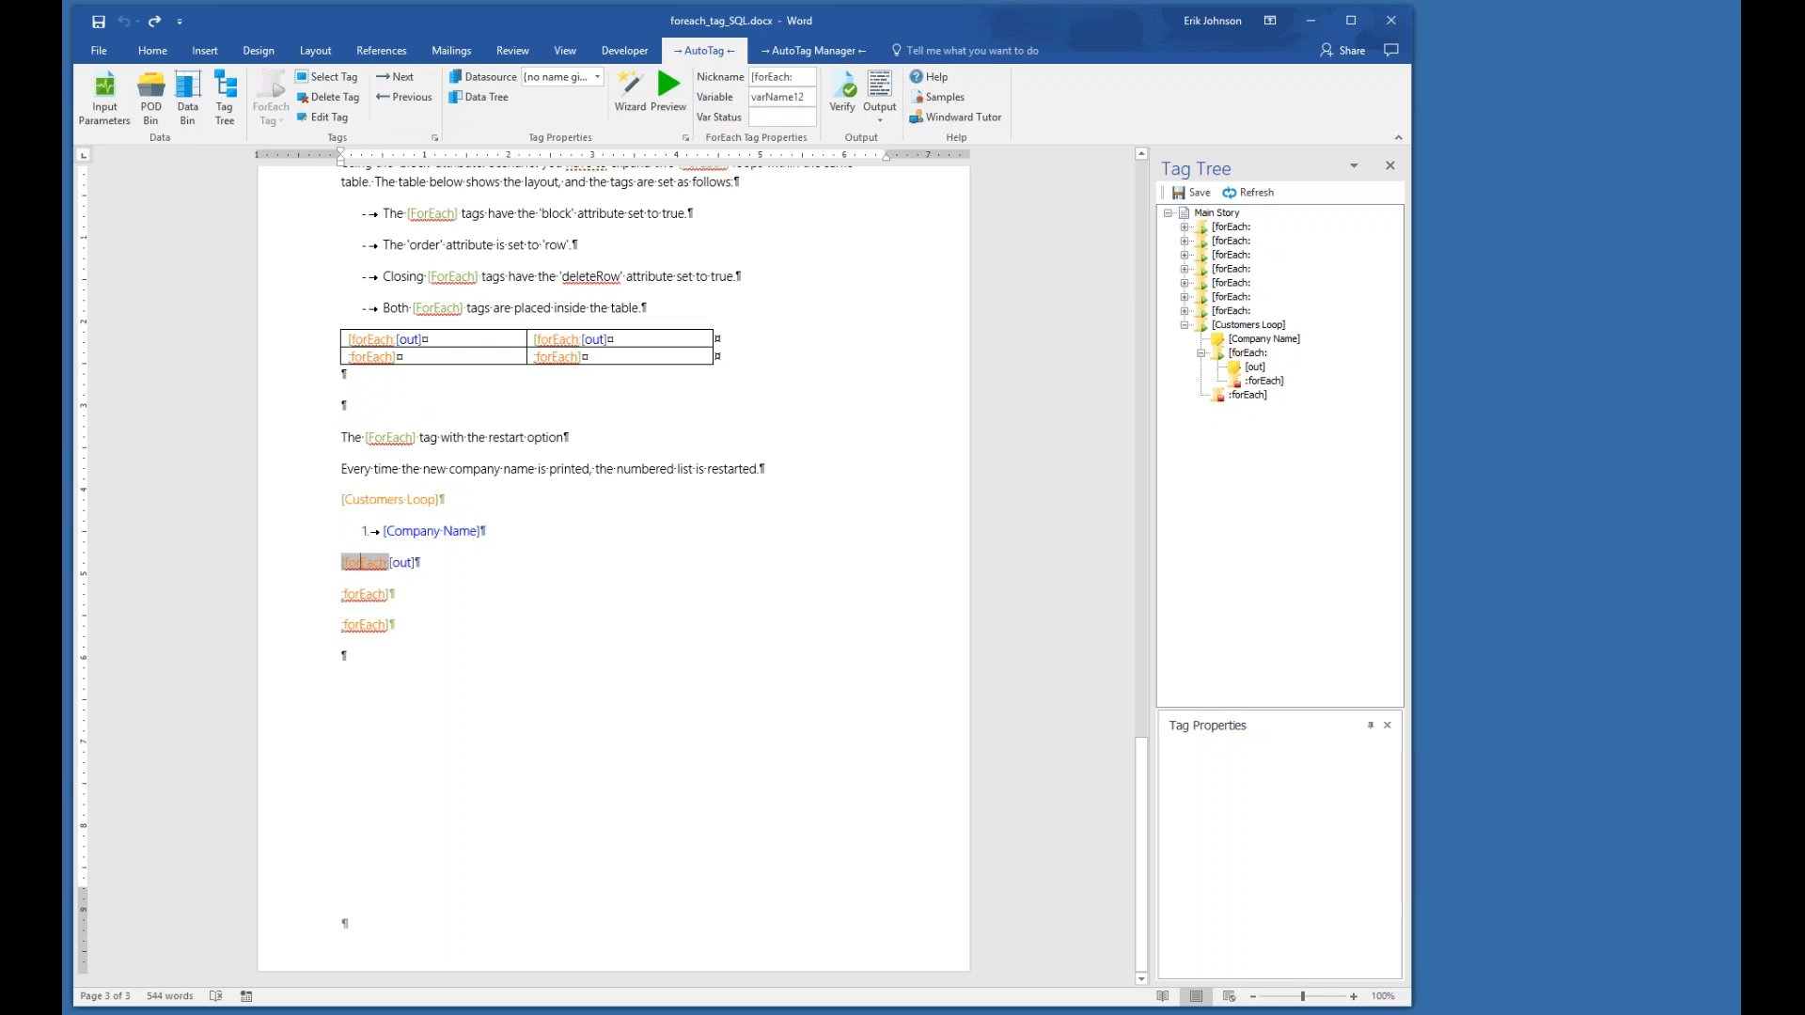
click(675, 90)
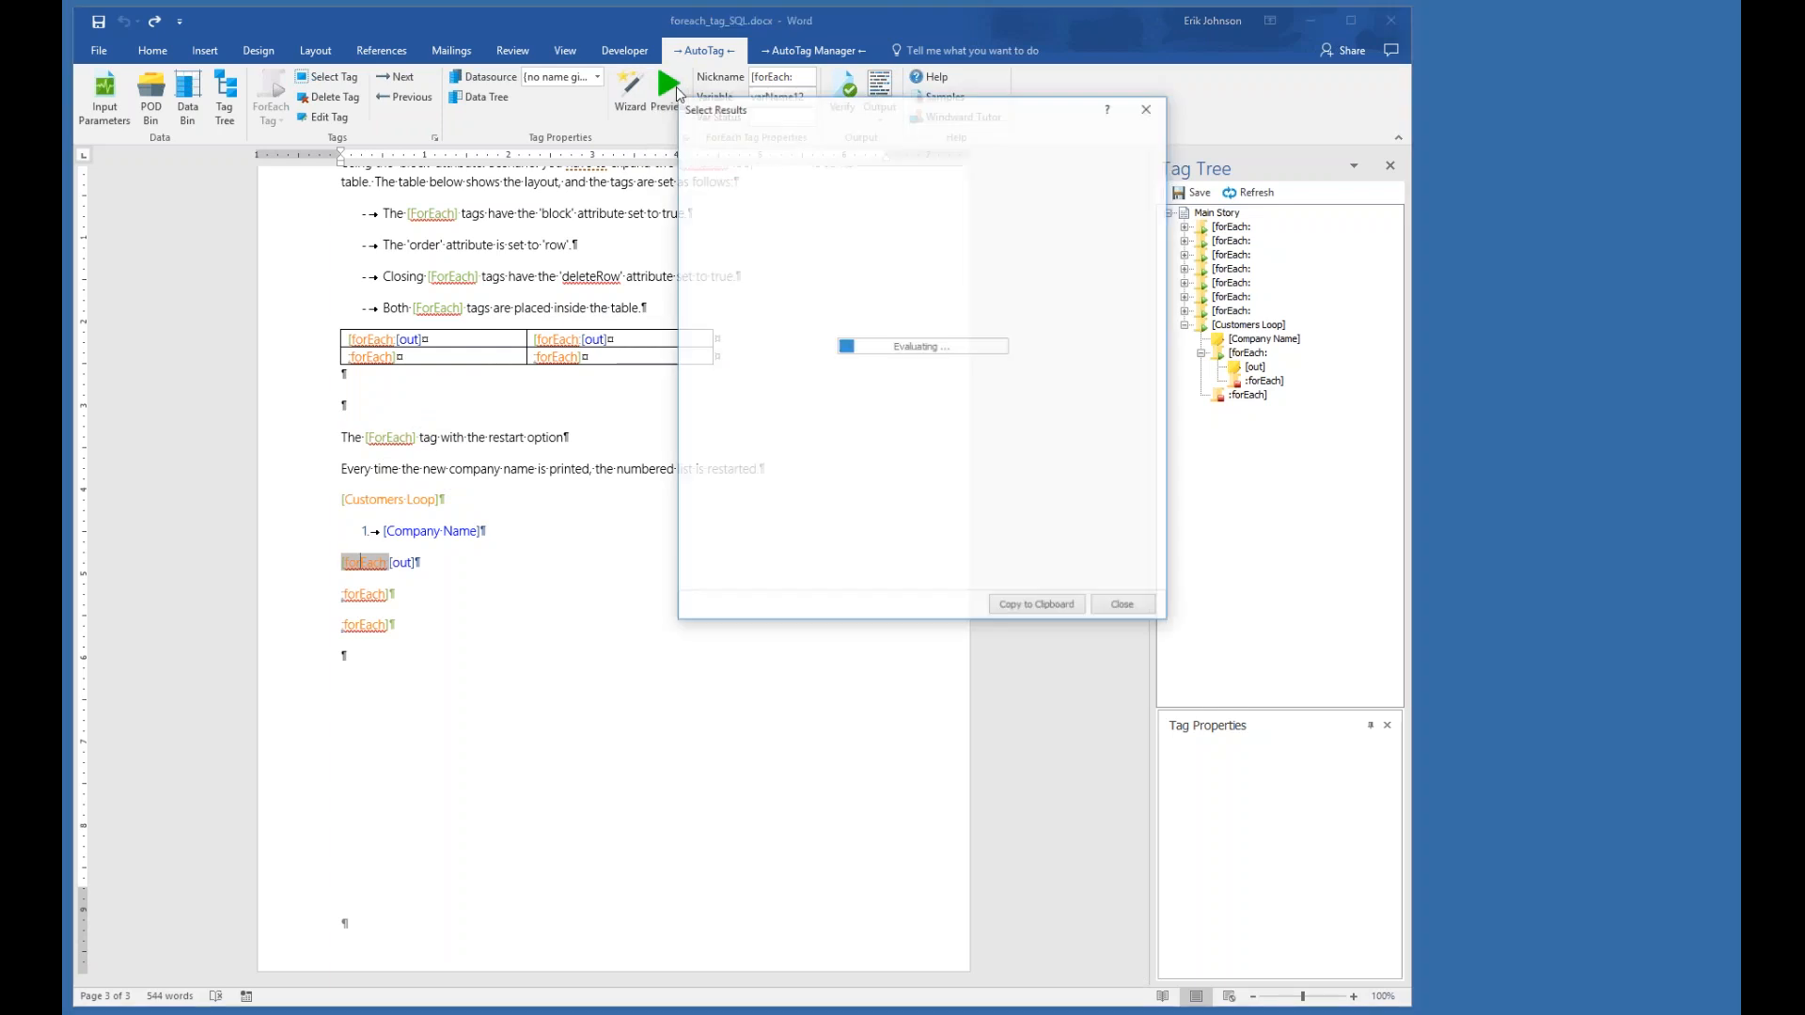
drag(883, 116, 704, 434)
drag(990, 695, 1328, 702)
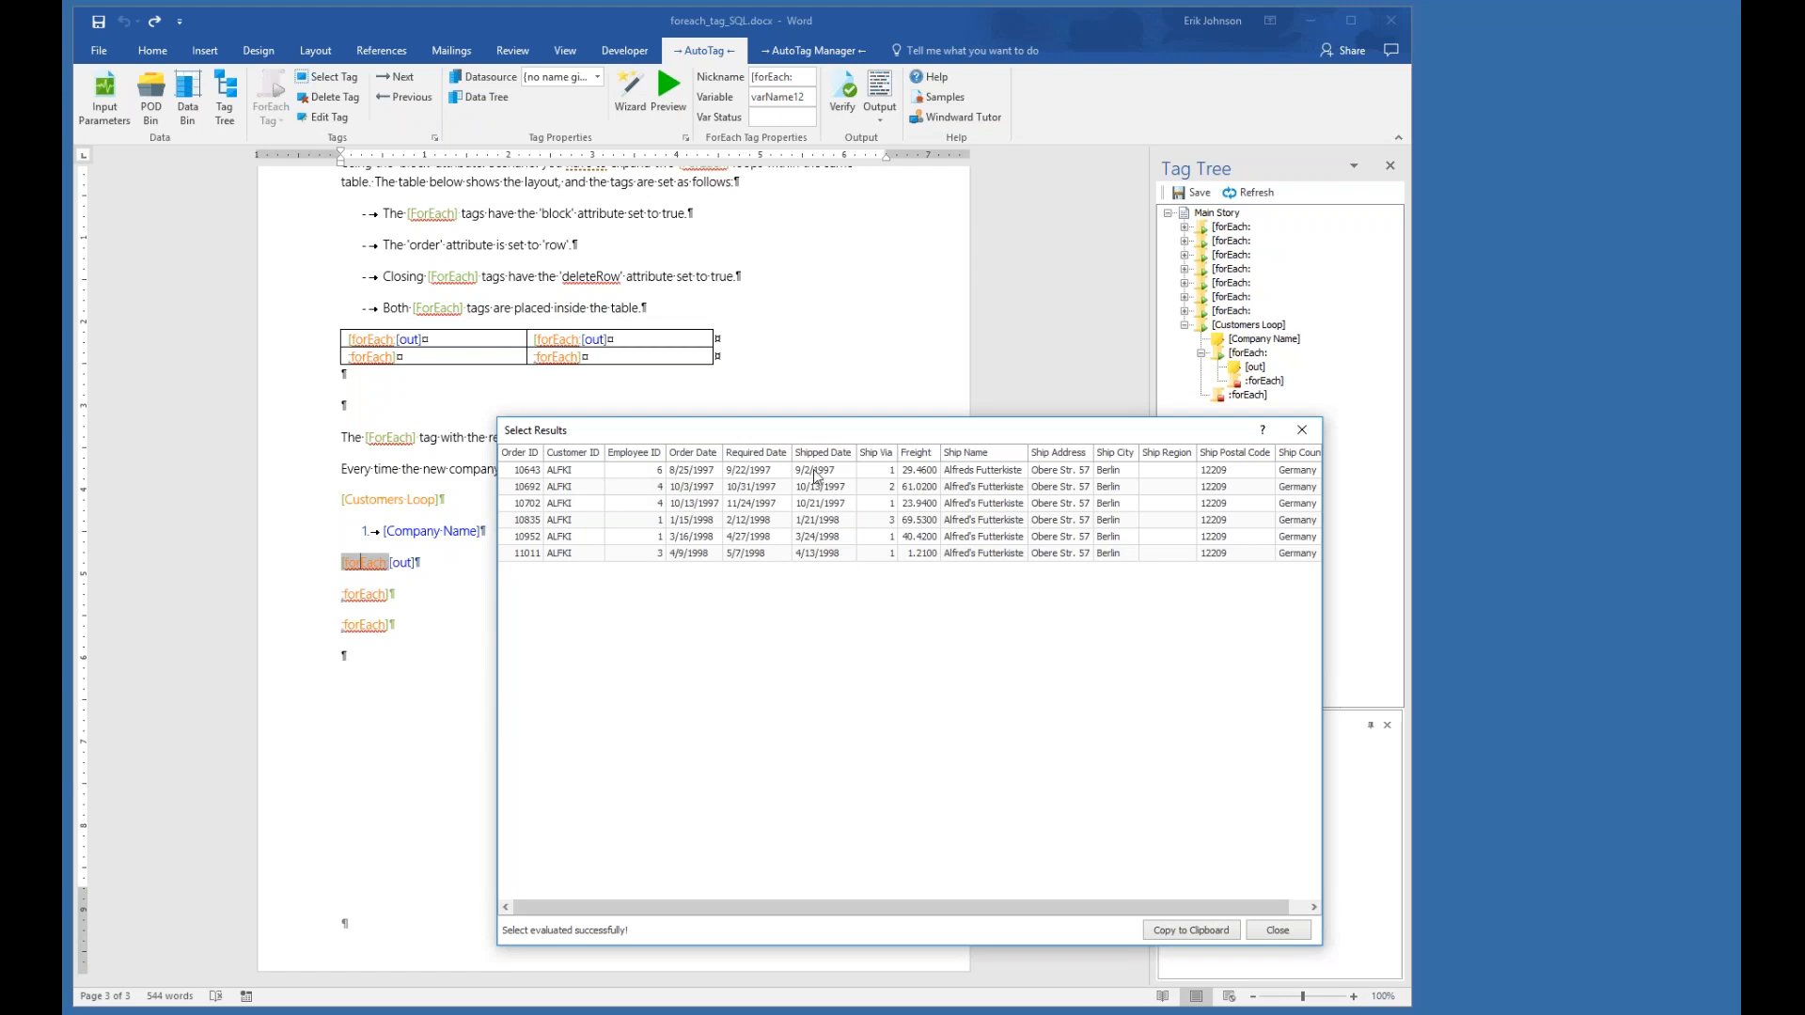
mouse_move(932, 910)
mouse_down()
mouse_move(1023, 909)
mouse_move(926, 909)
mouse_up()
click(1302, 933)
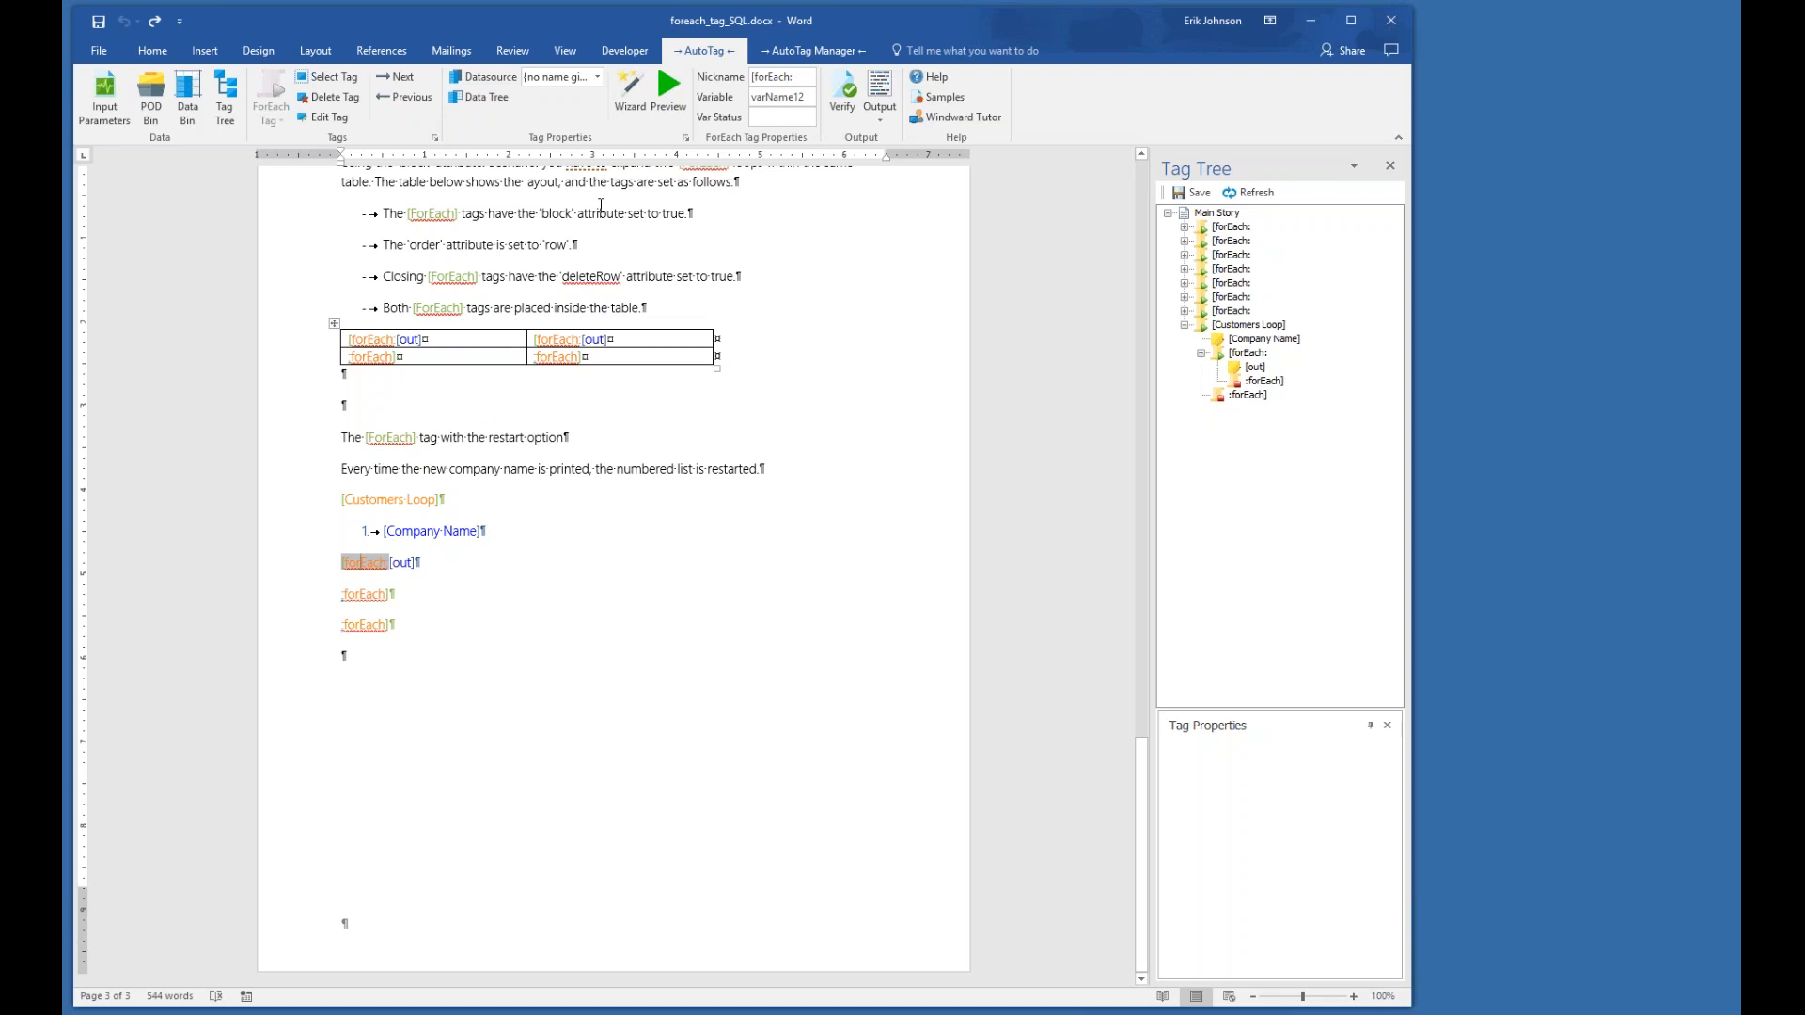
click(678, 101)
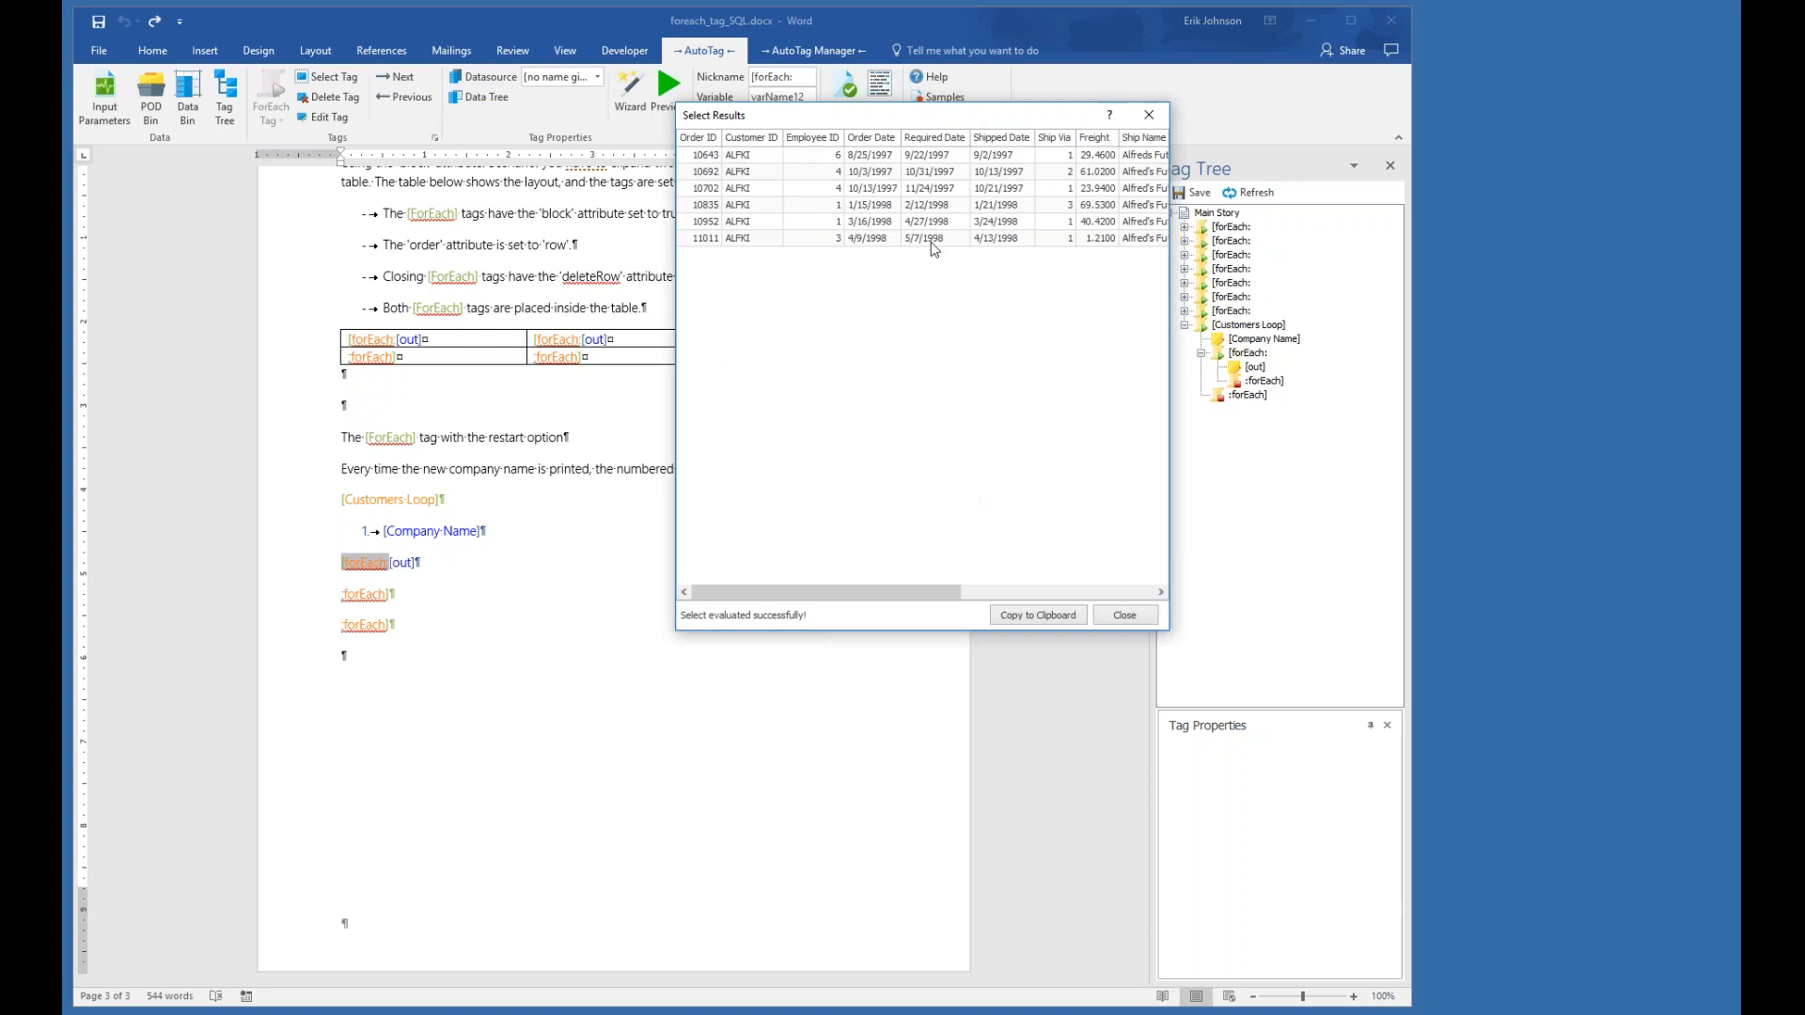
click(1127, 615)
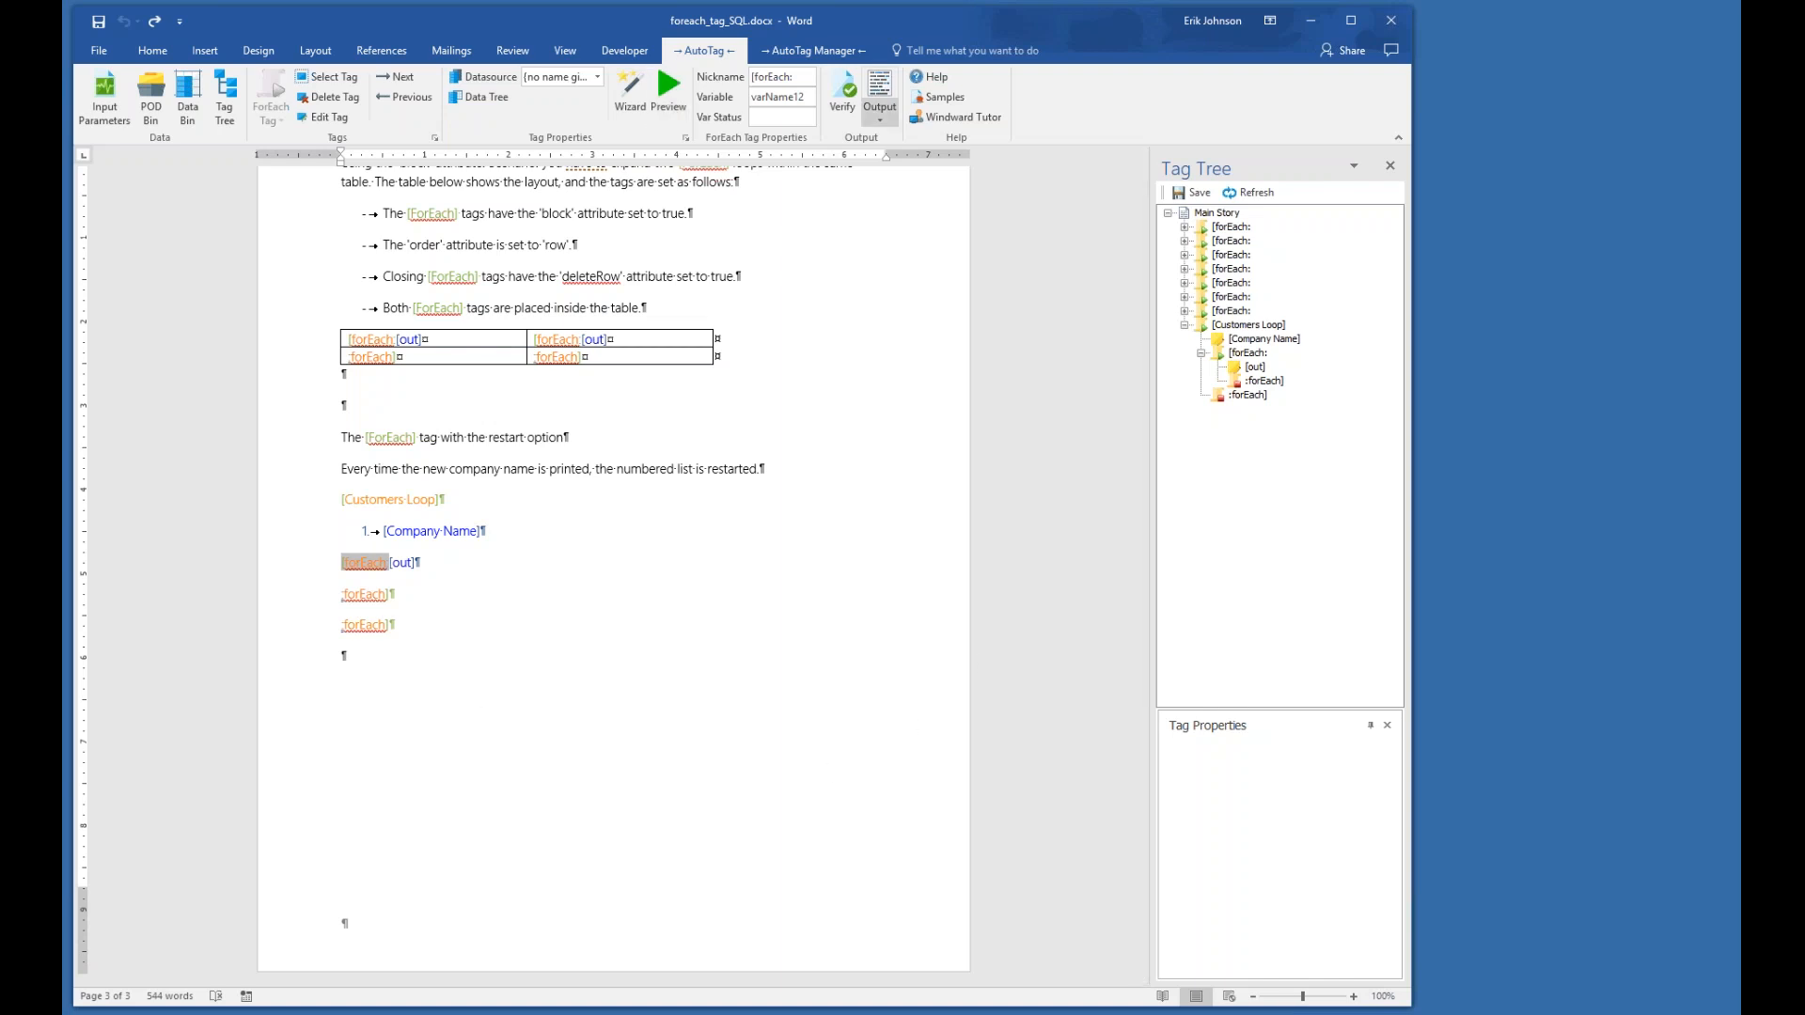
- Save the template, generate its Word output, and review the restart-option section's company names and order numbers before closing the output
click(881, 94)
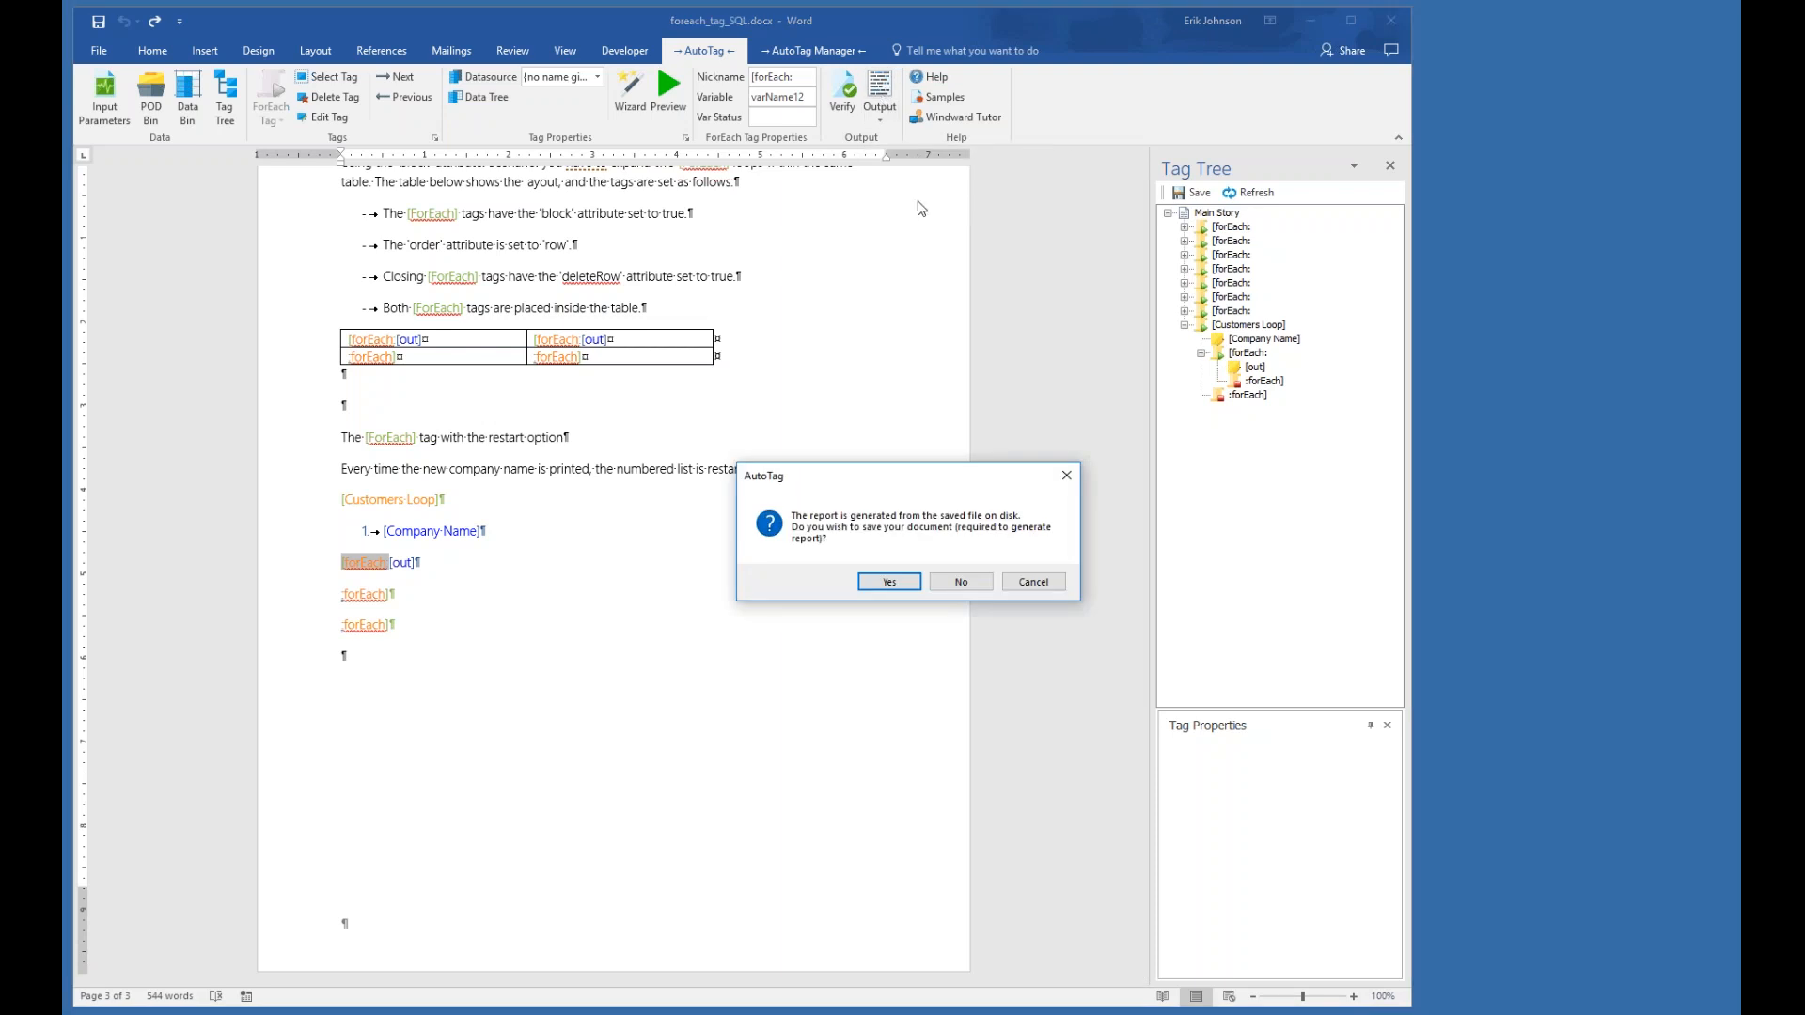
click(898, 582)
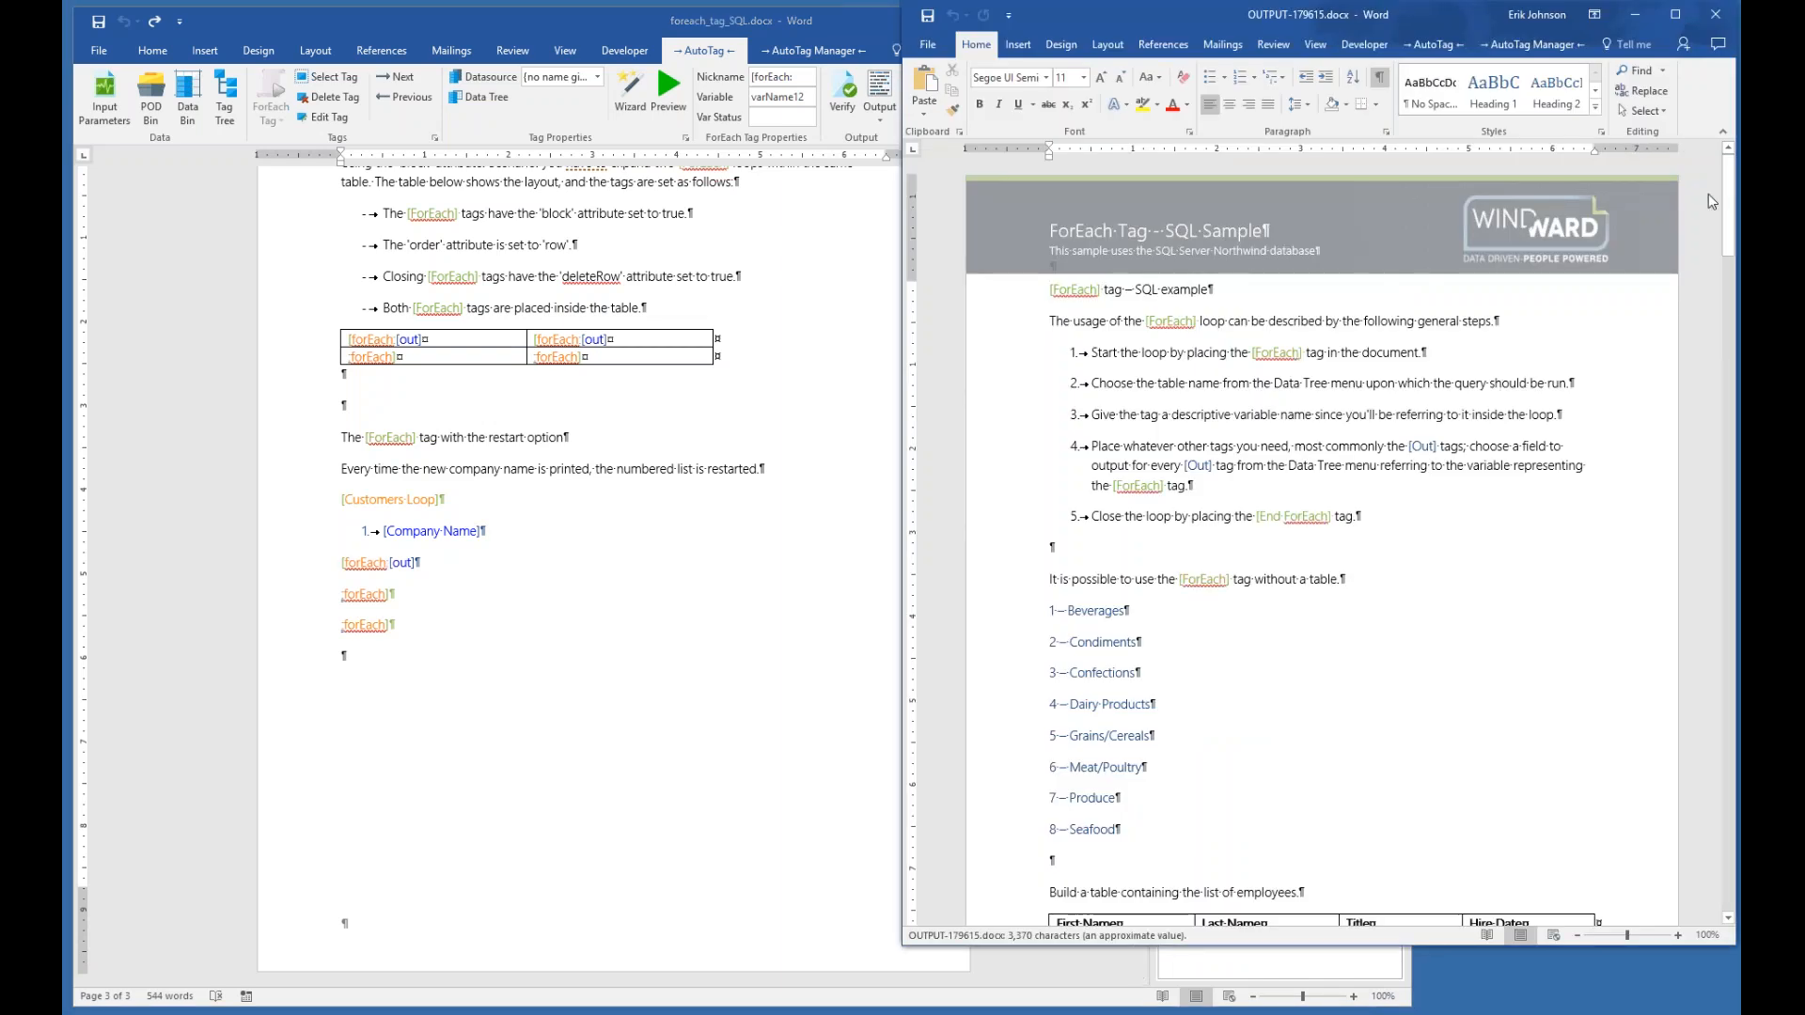
drag(1730, 204, 1730, 607)
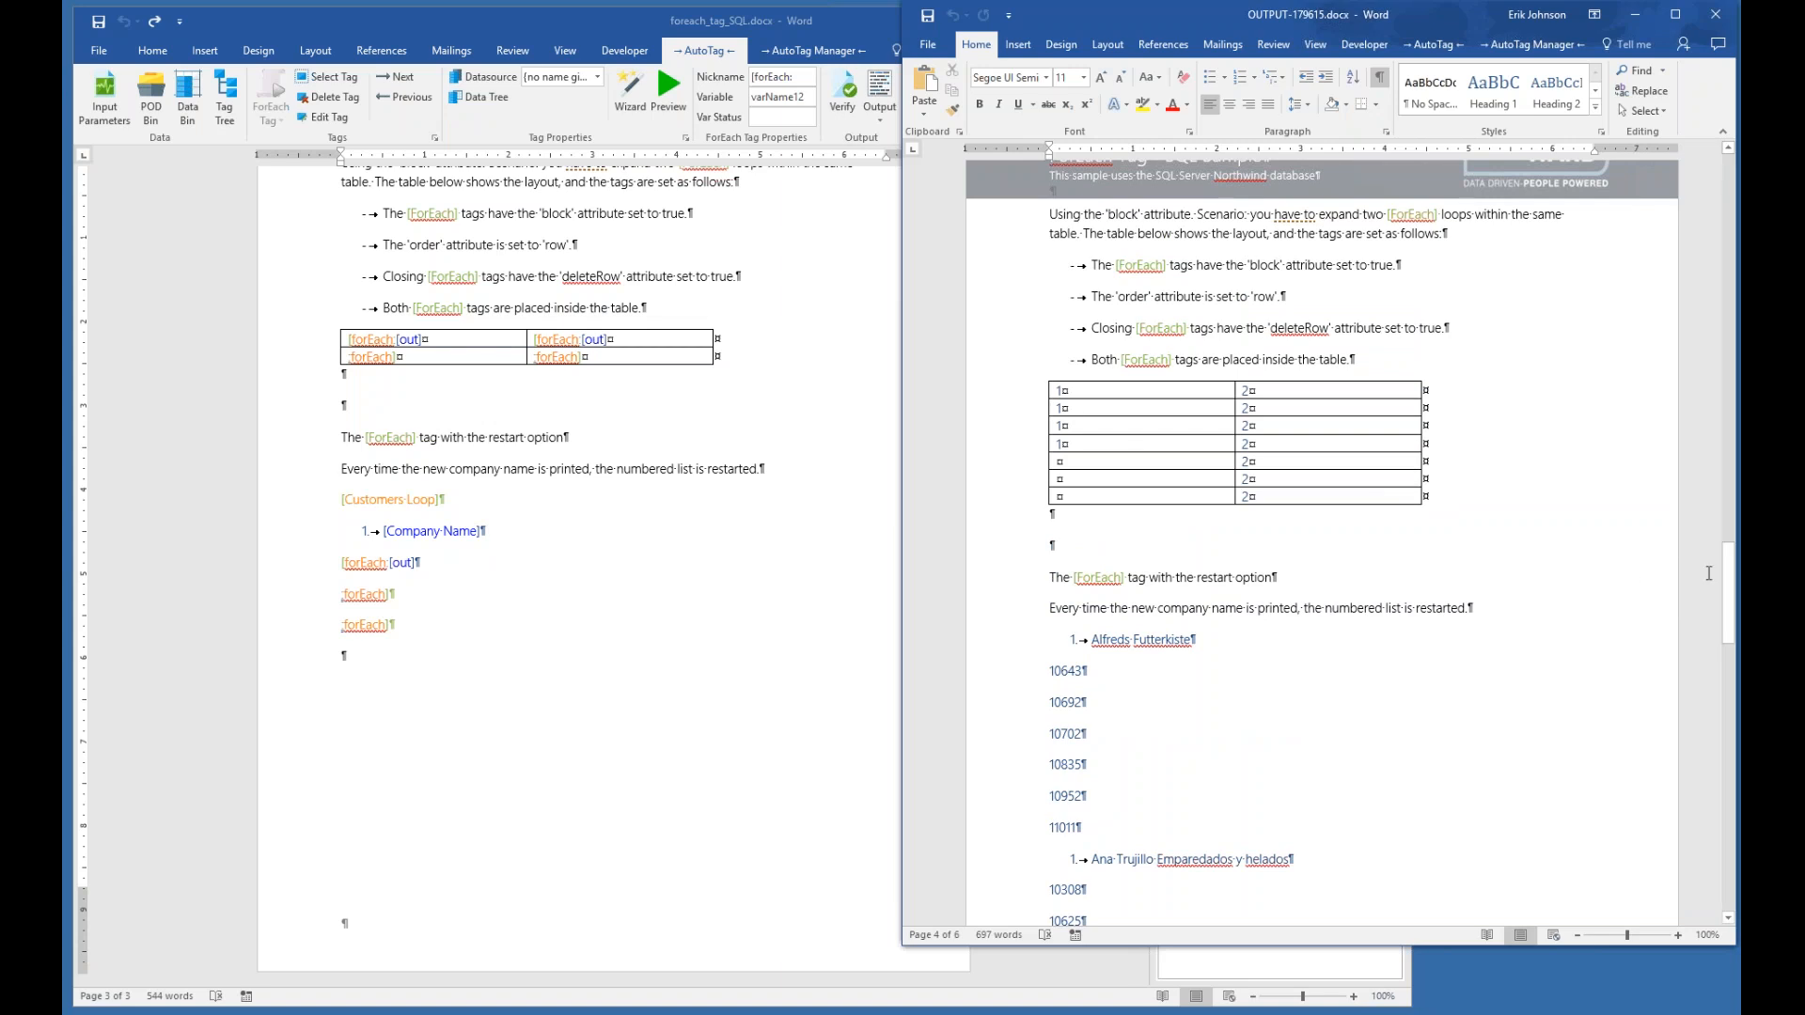
drag(1731, 591, 1735, 609)
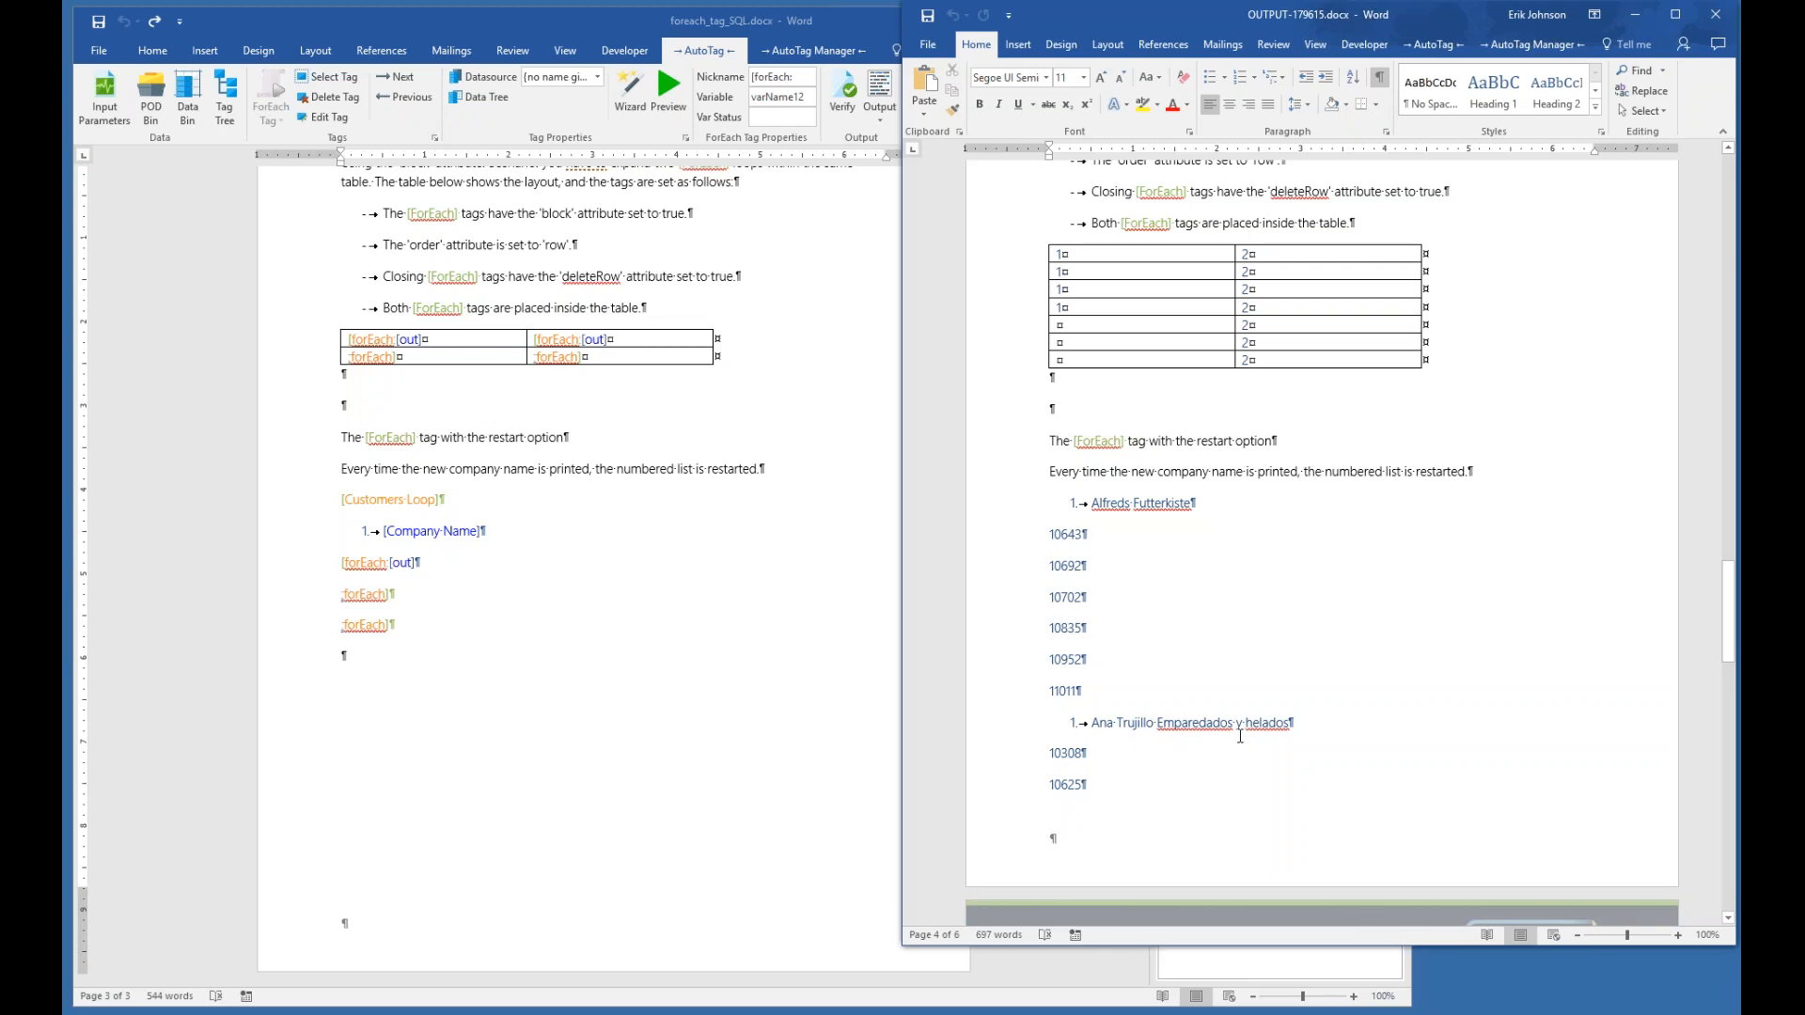
drag(1735, 624, 1736, 662)
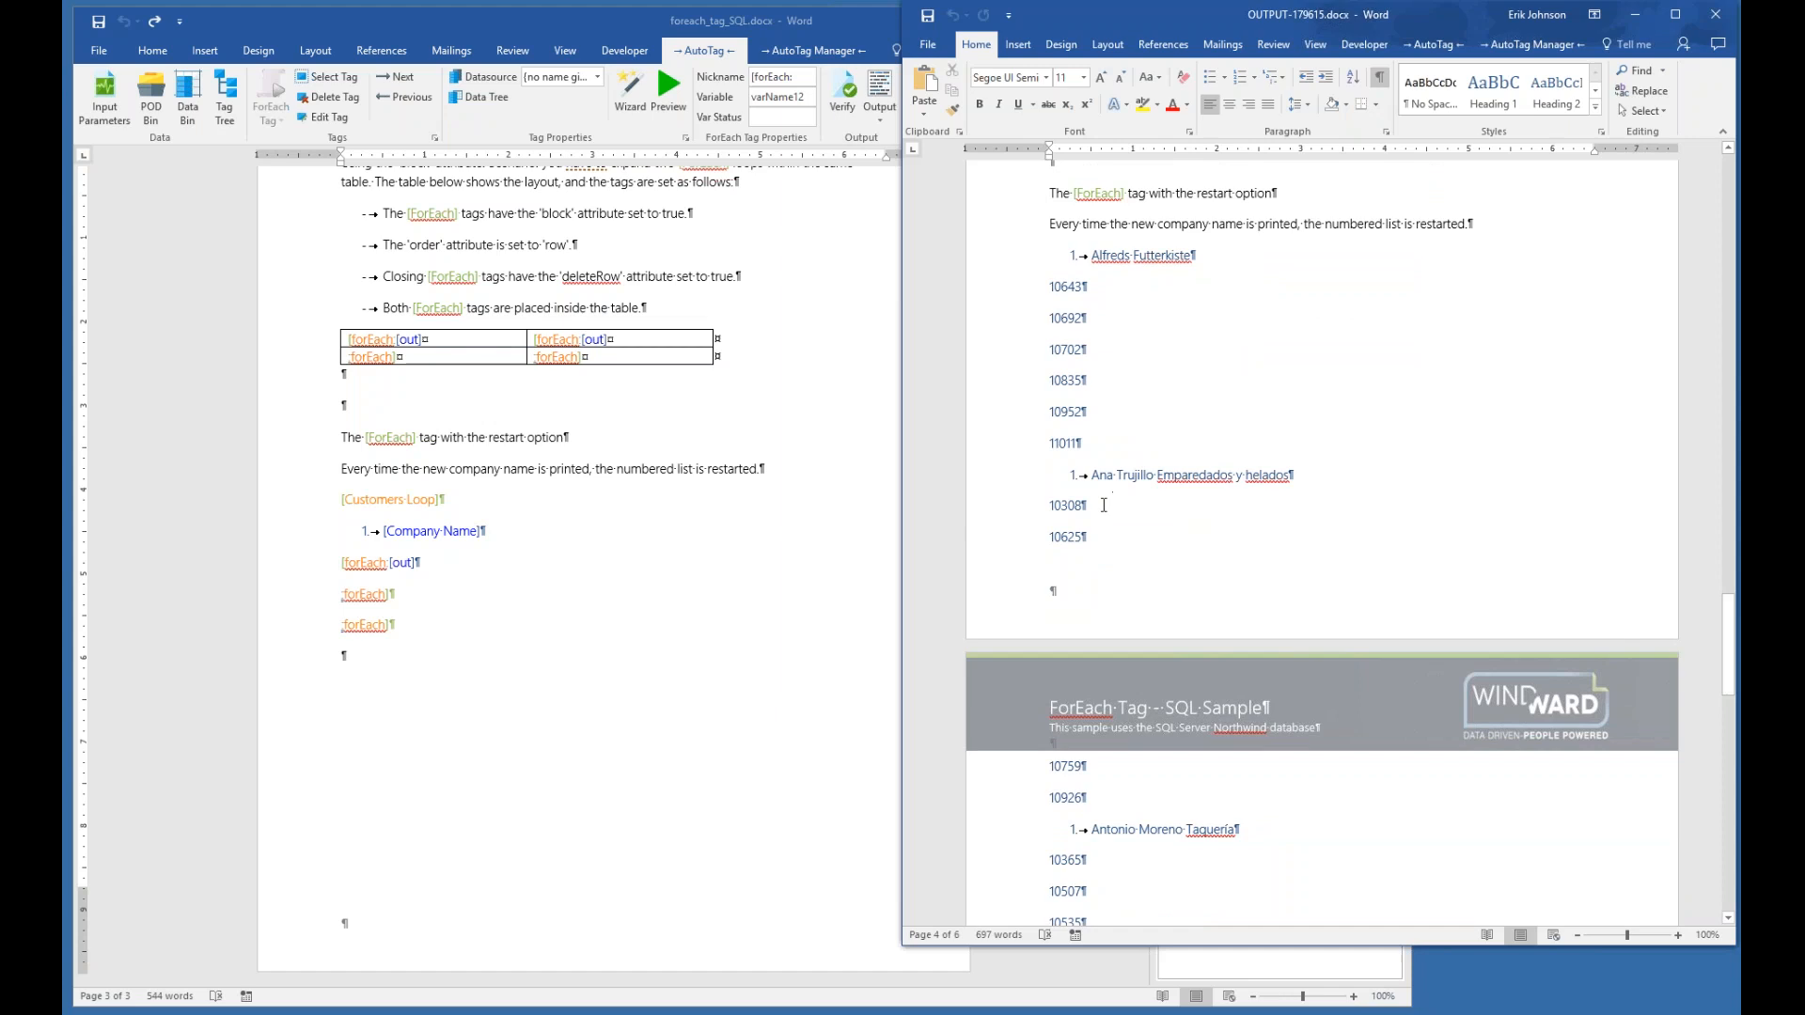
drag(1735, 643, 1734, 741)
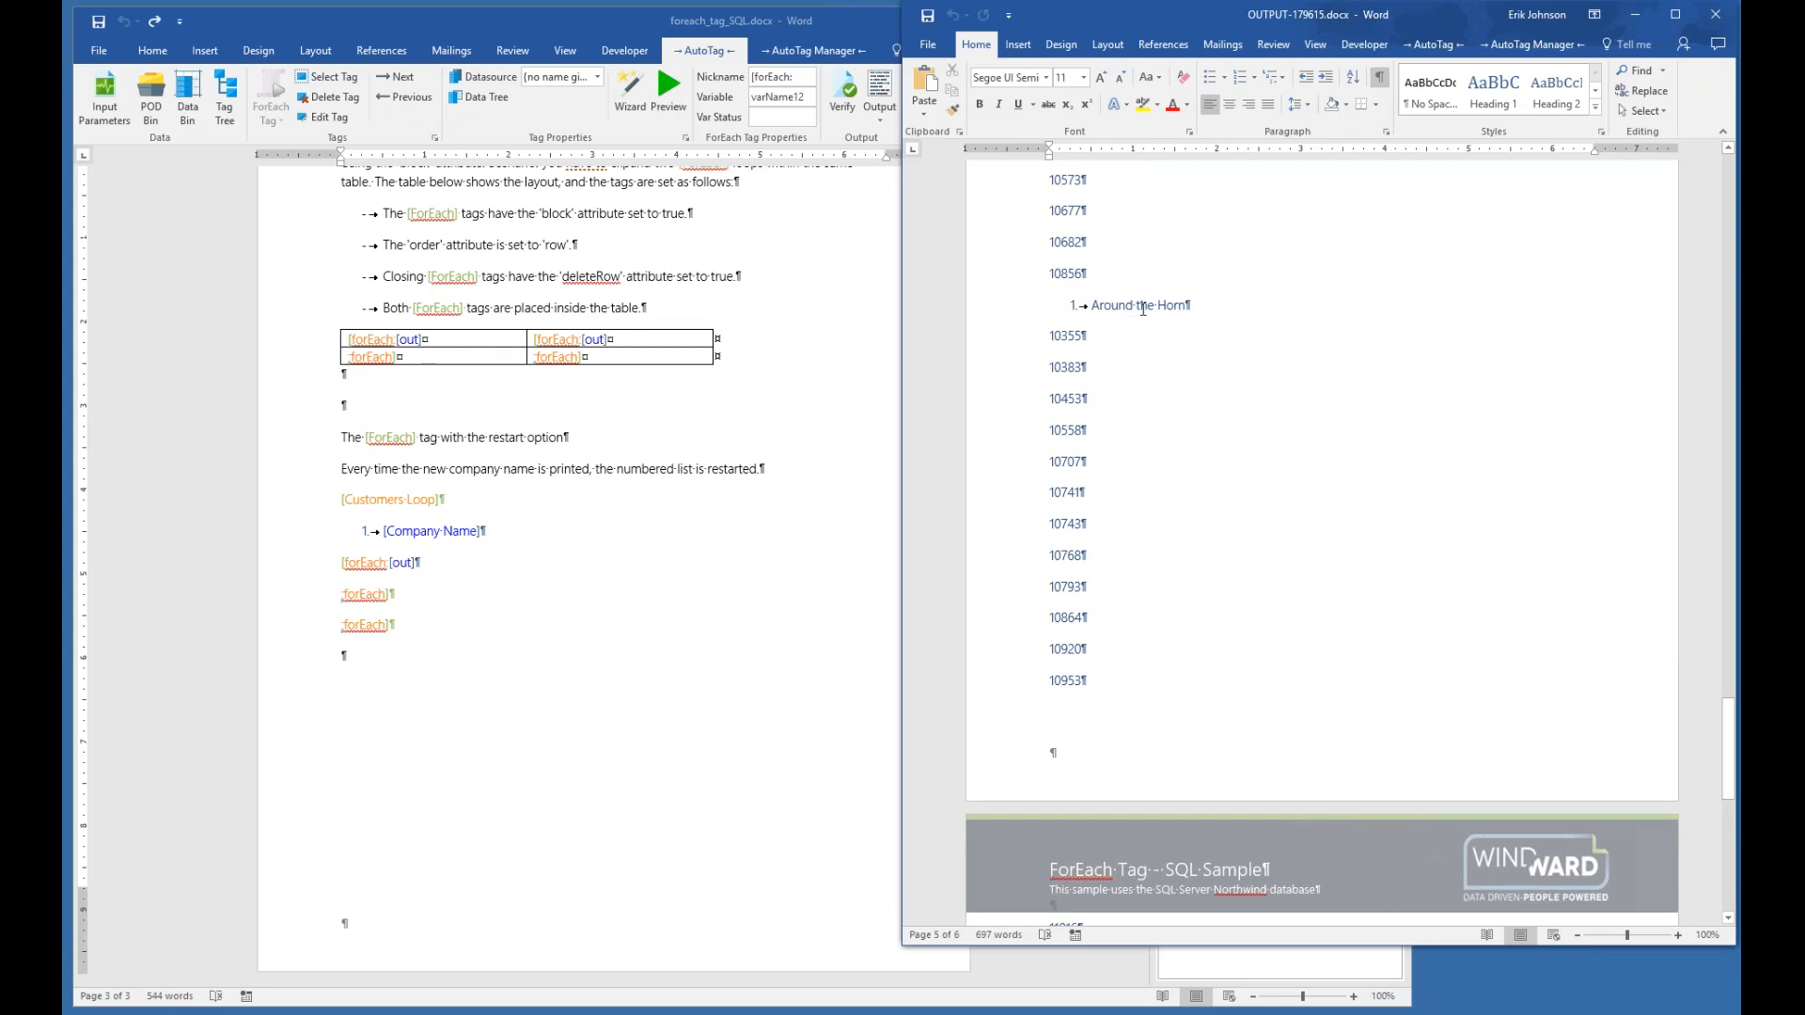
drag(1728, 733, 1728, 637)
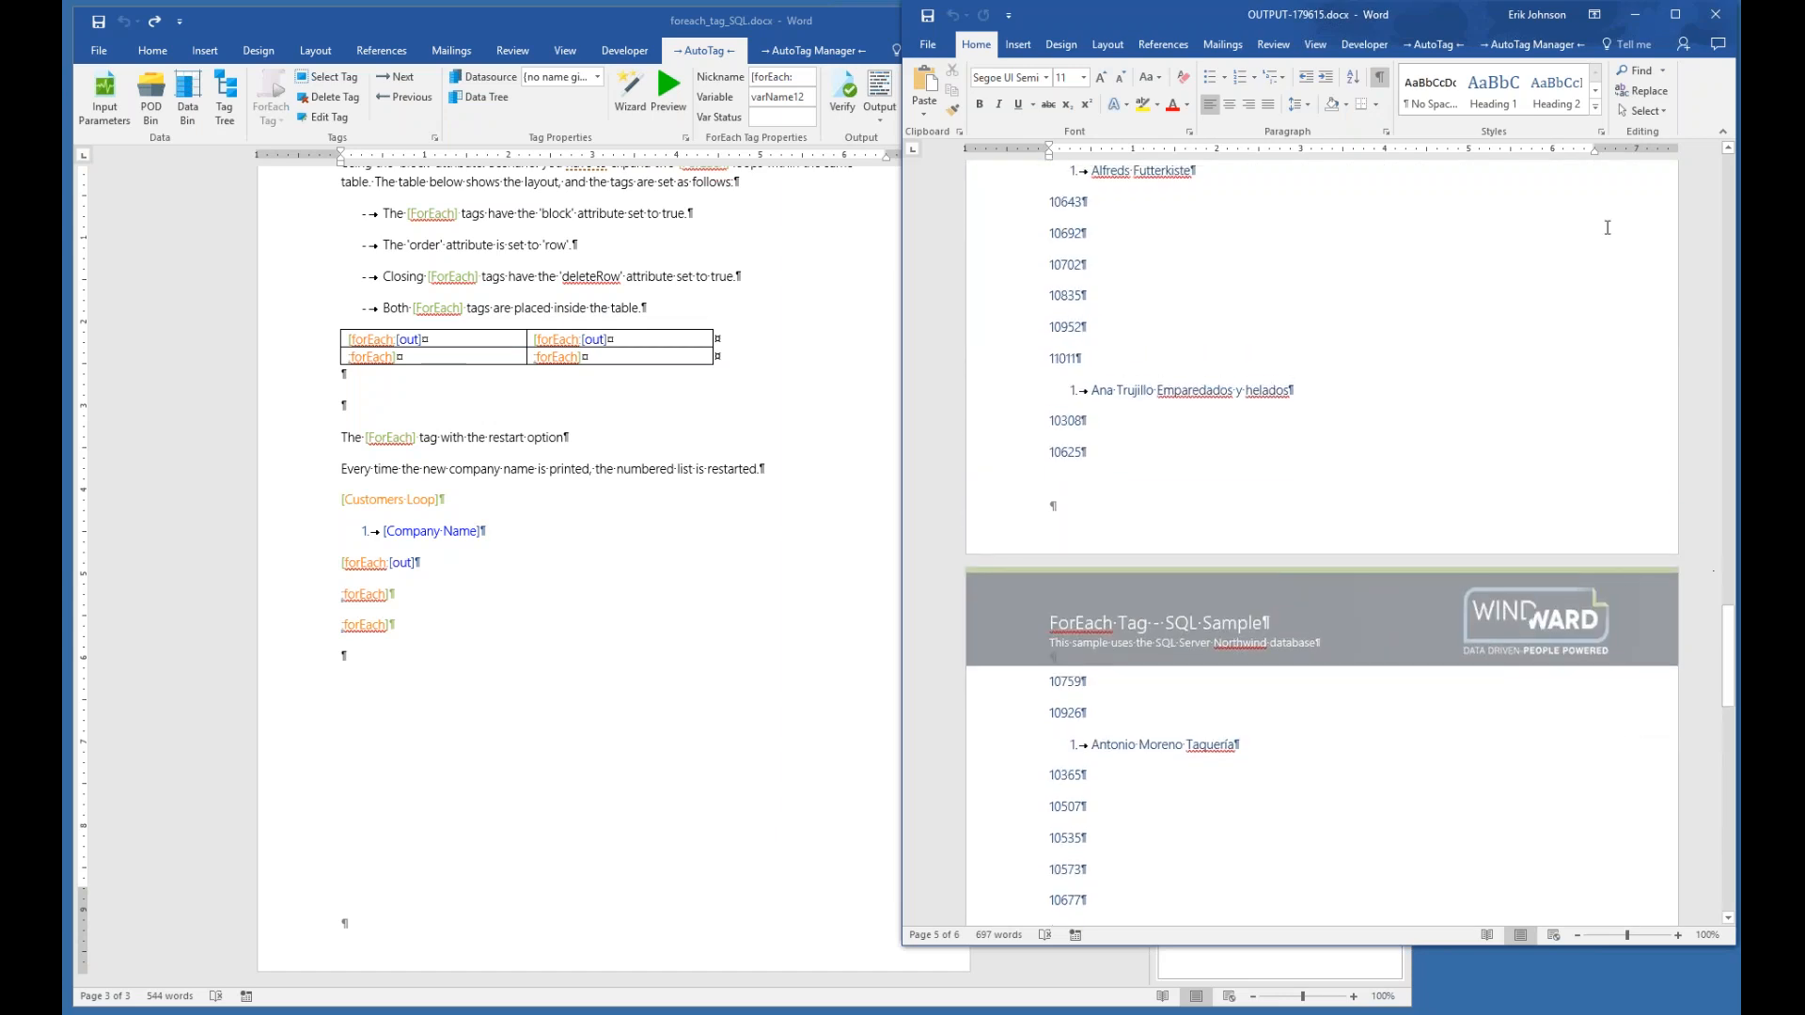
click(1715, 16)
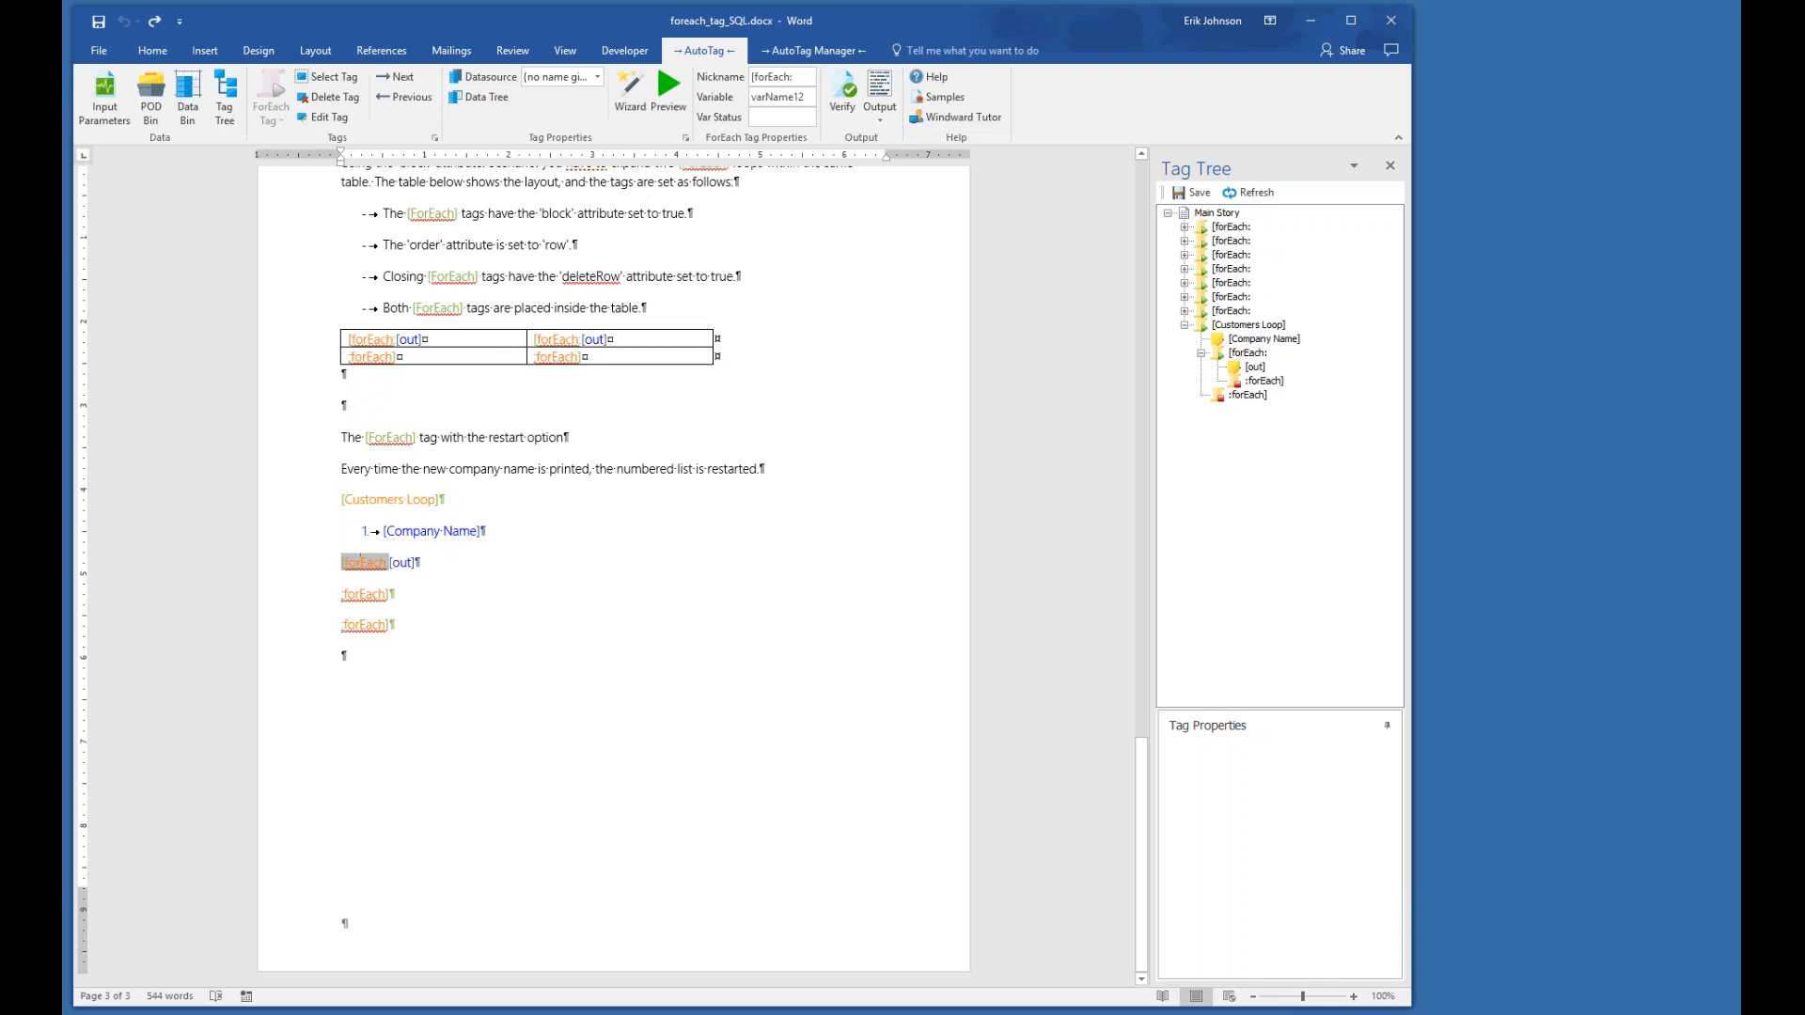
- Check the variable names of the Customers Loop tag and the nested forEach tag below Company Name
click(399, 499)
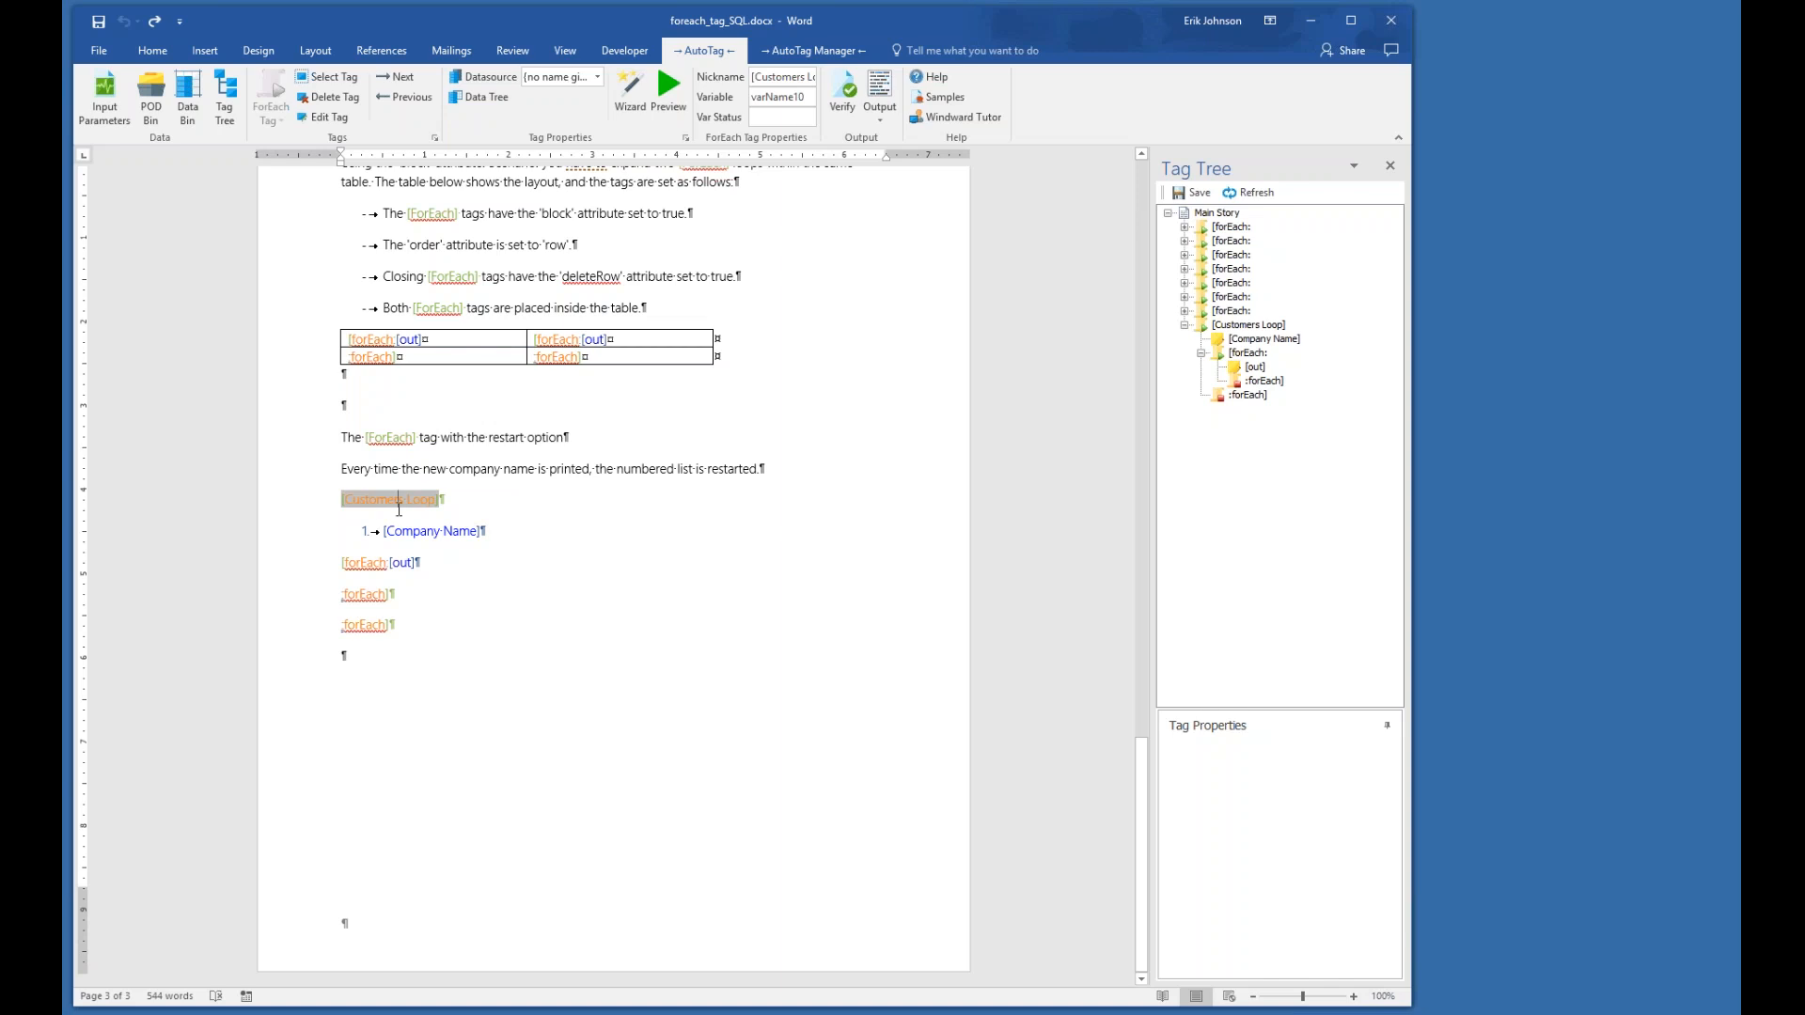
mouse_move(399, 509)
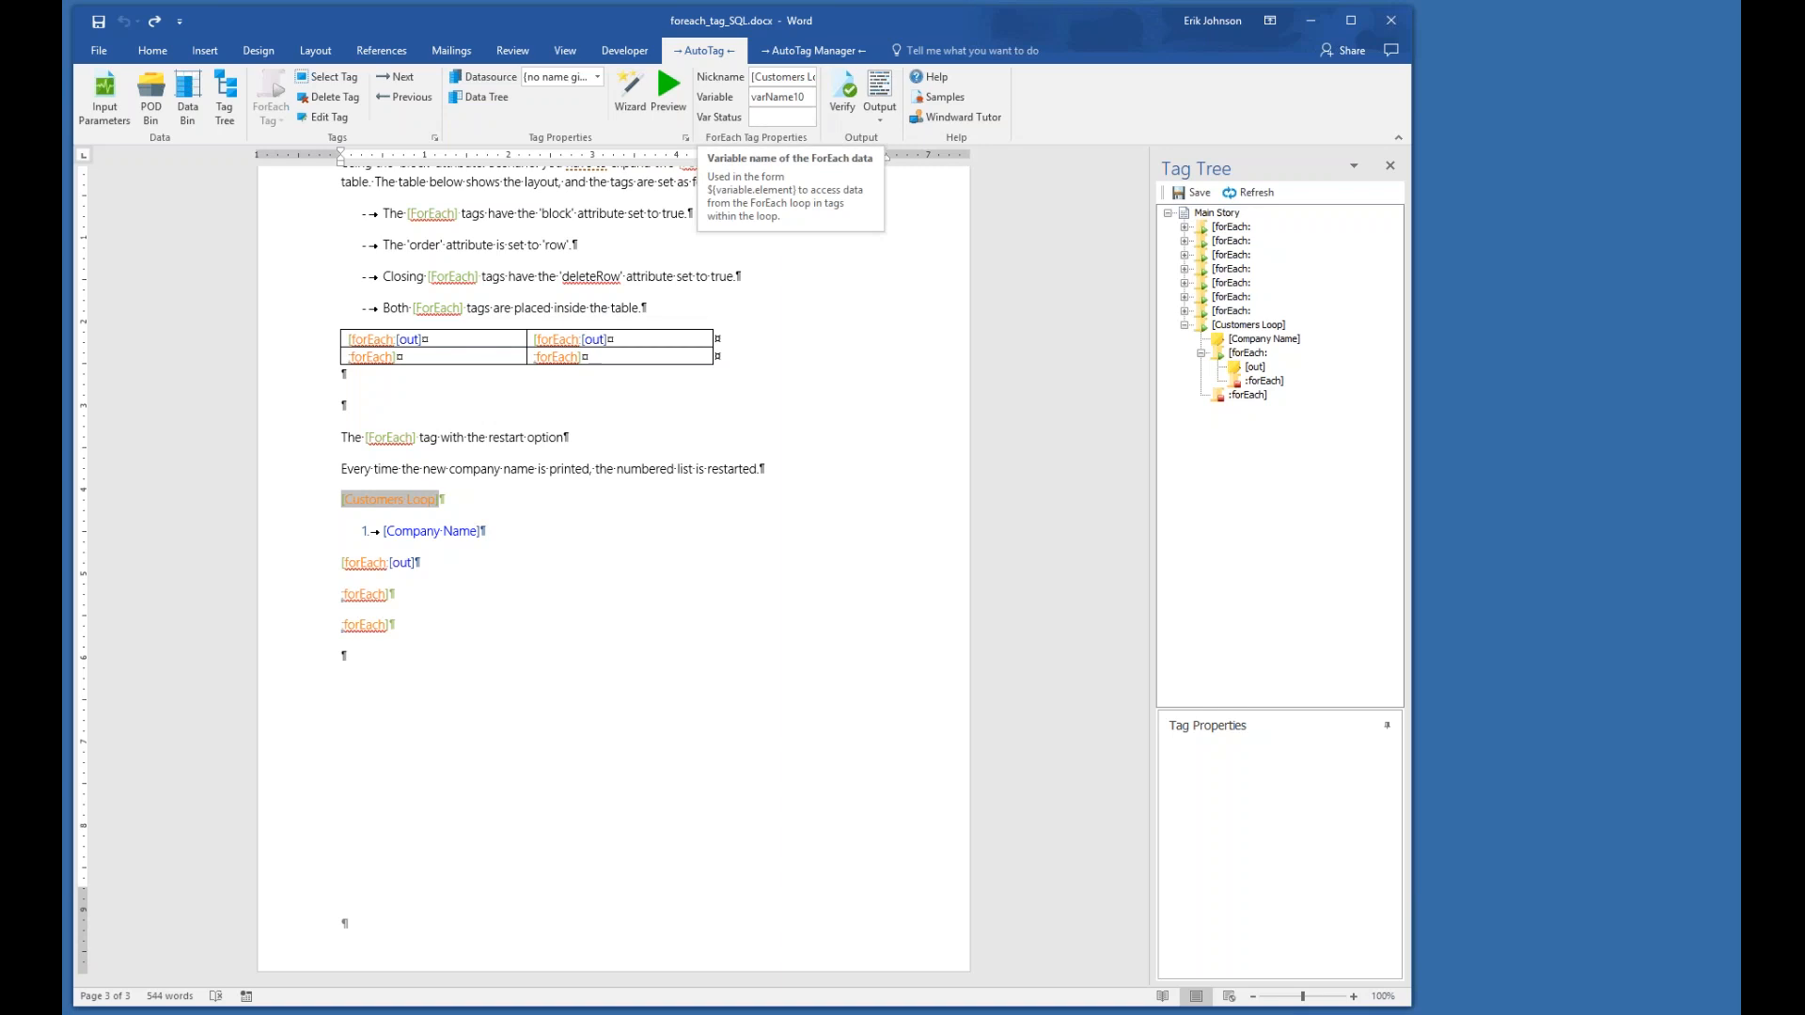
click(366, 562)
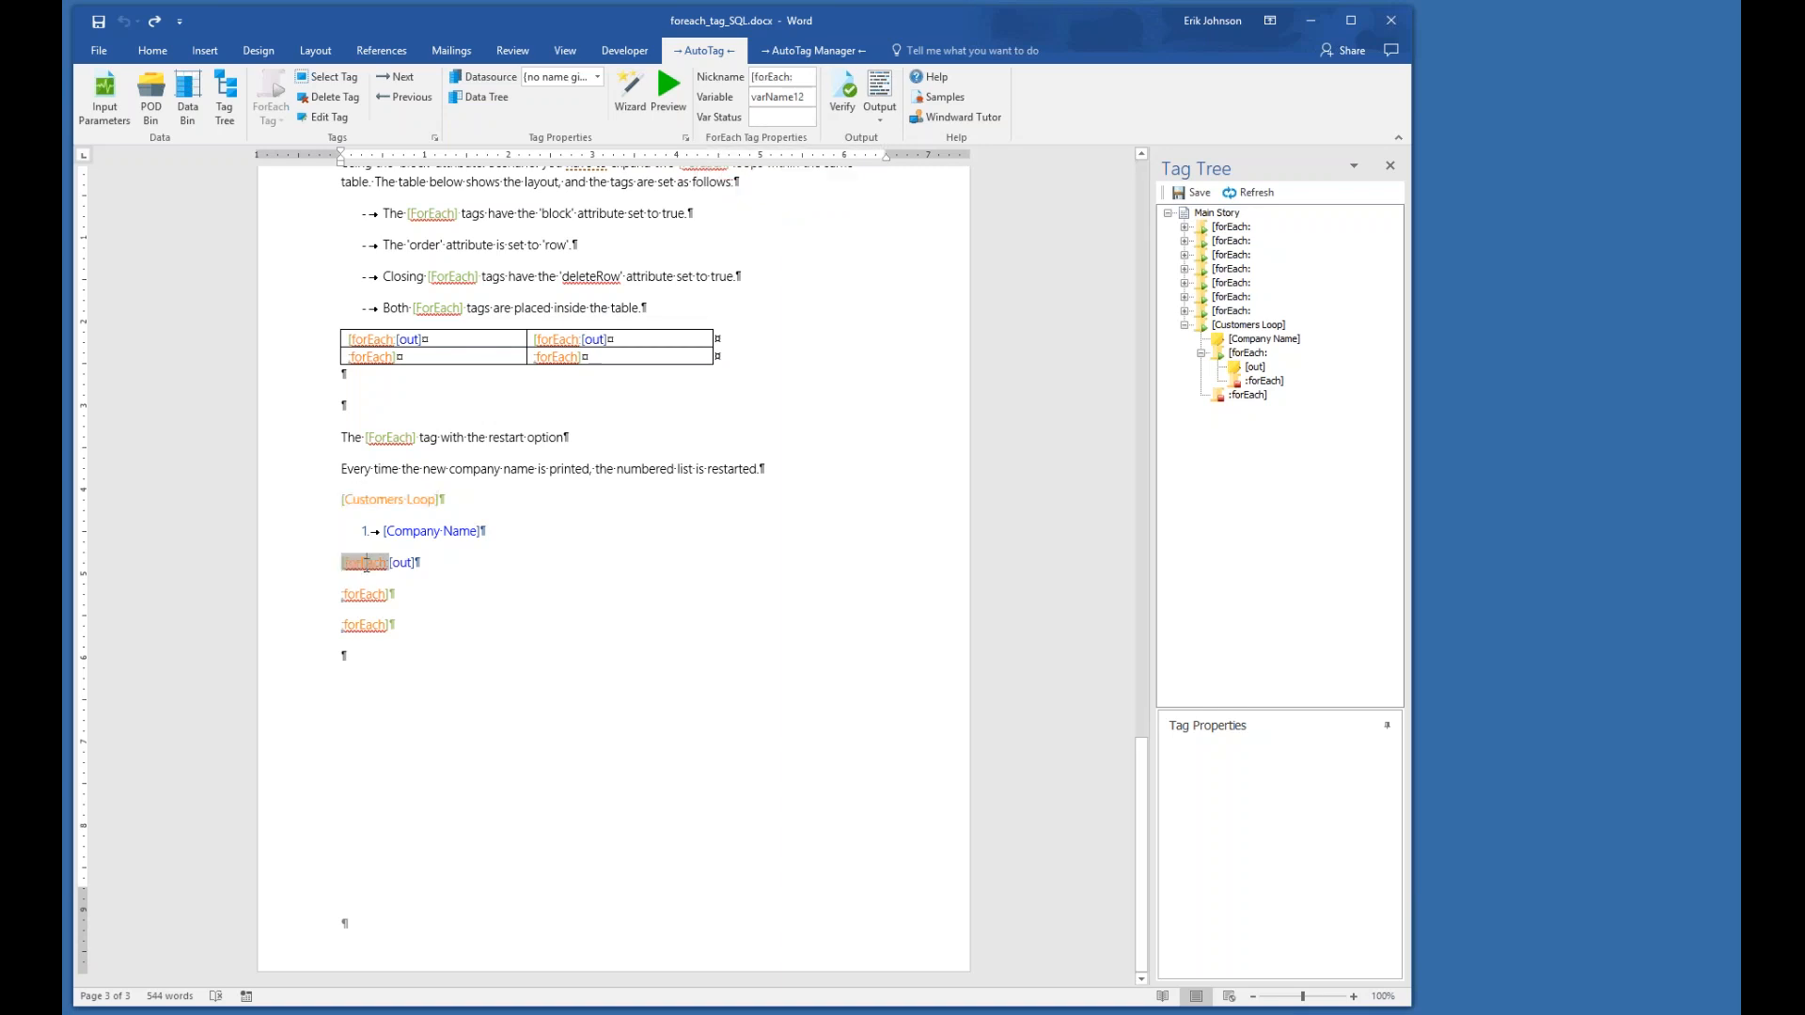
- Open the nested forEach tag's query in the SQL Wizard, enlarging and moving the window so its columns, filter and template tags can be examined
click(634, 90)
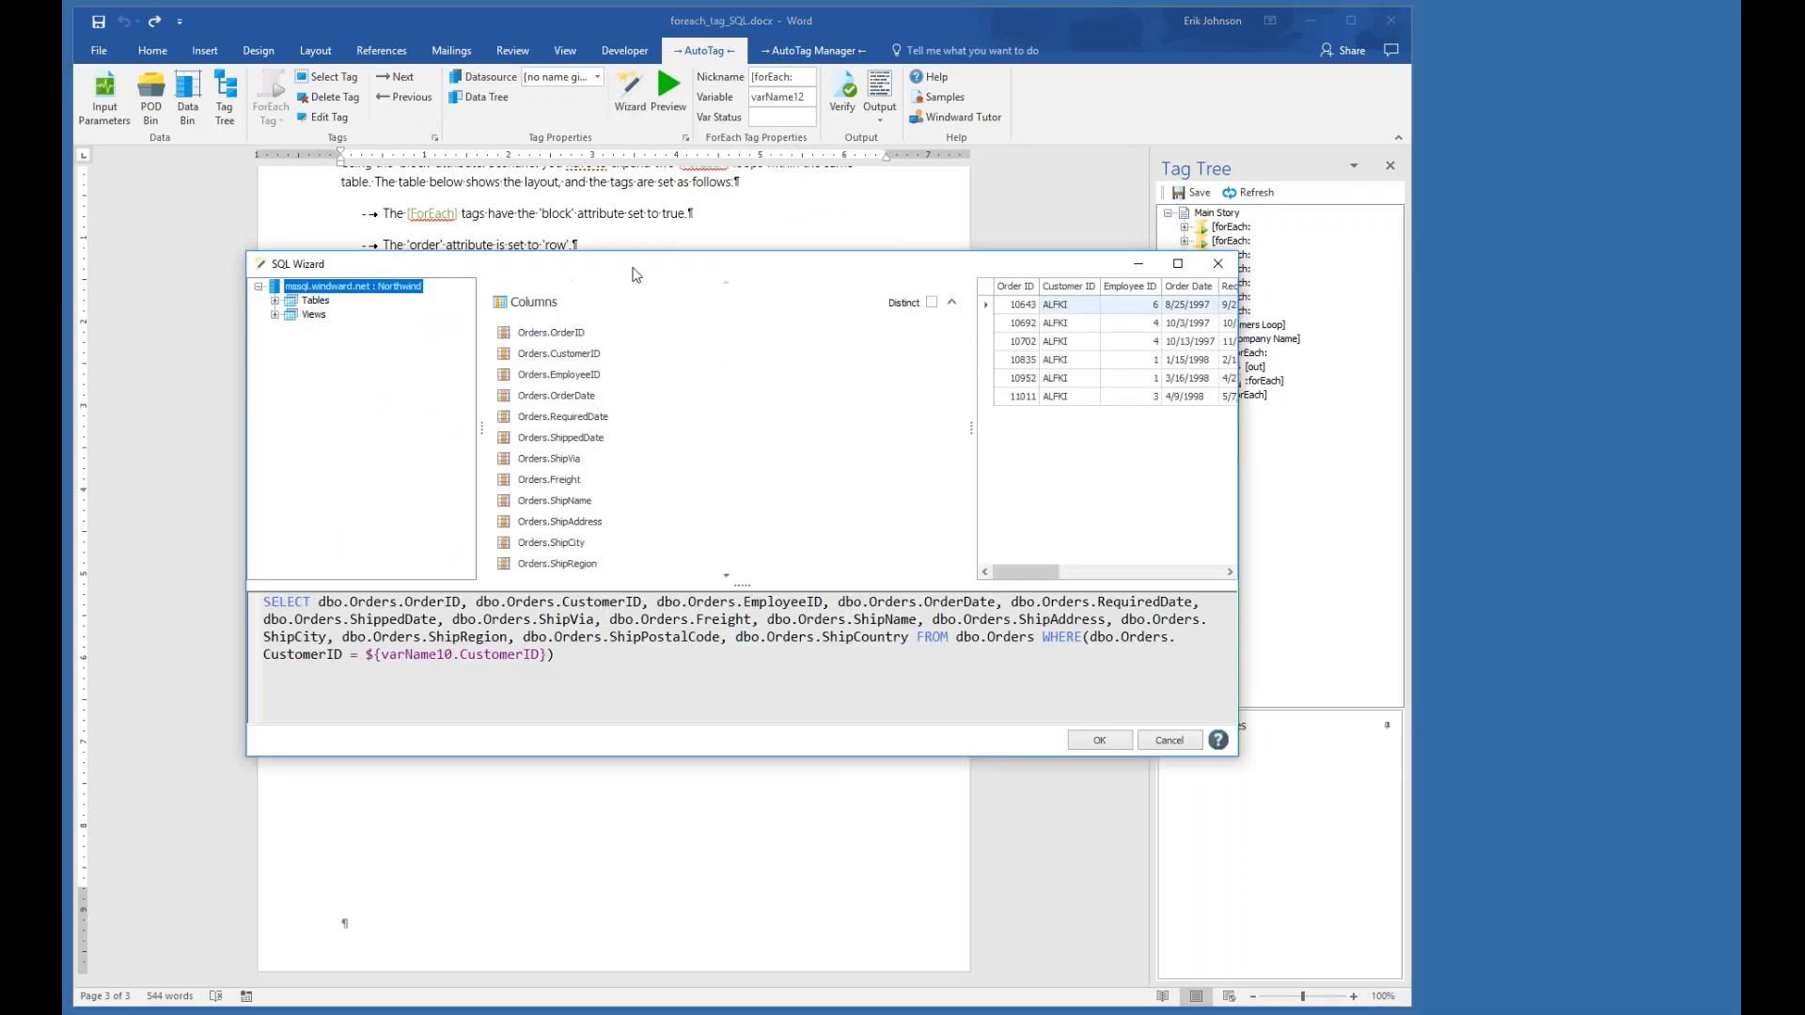
drag(609, 286, 558, 367)
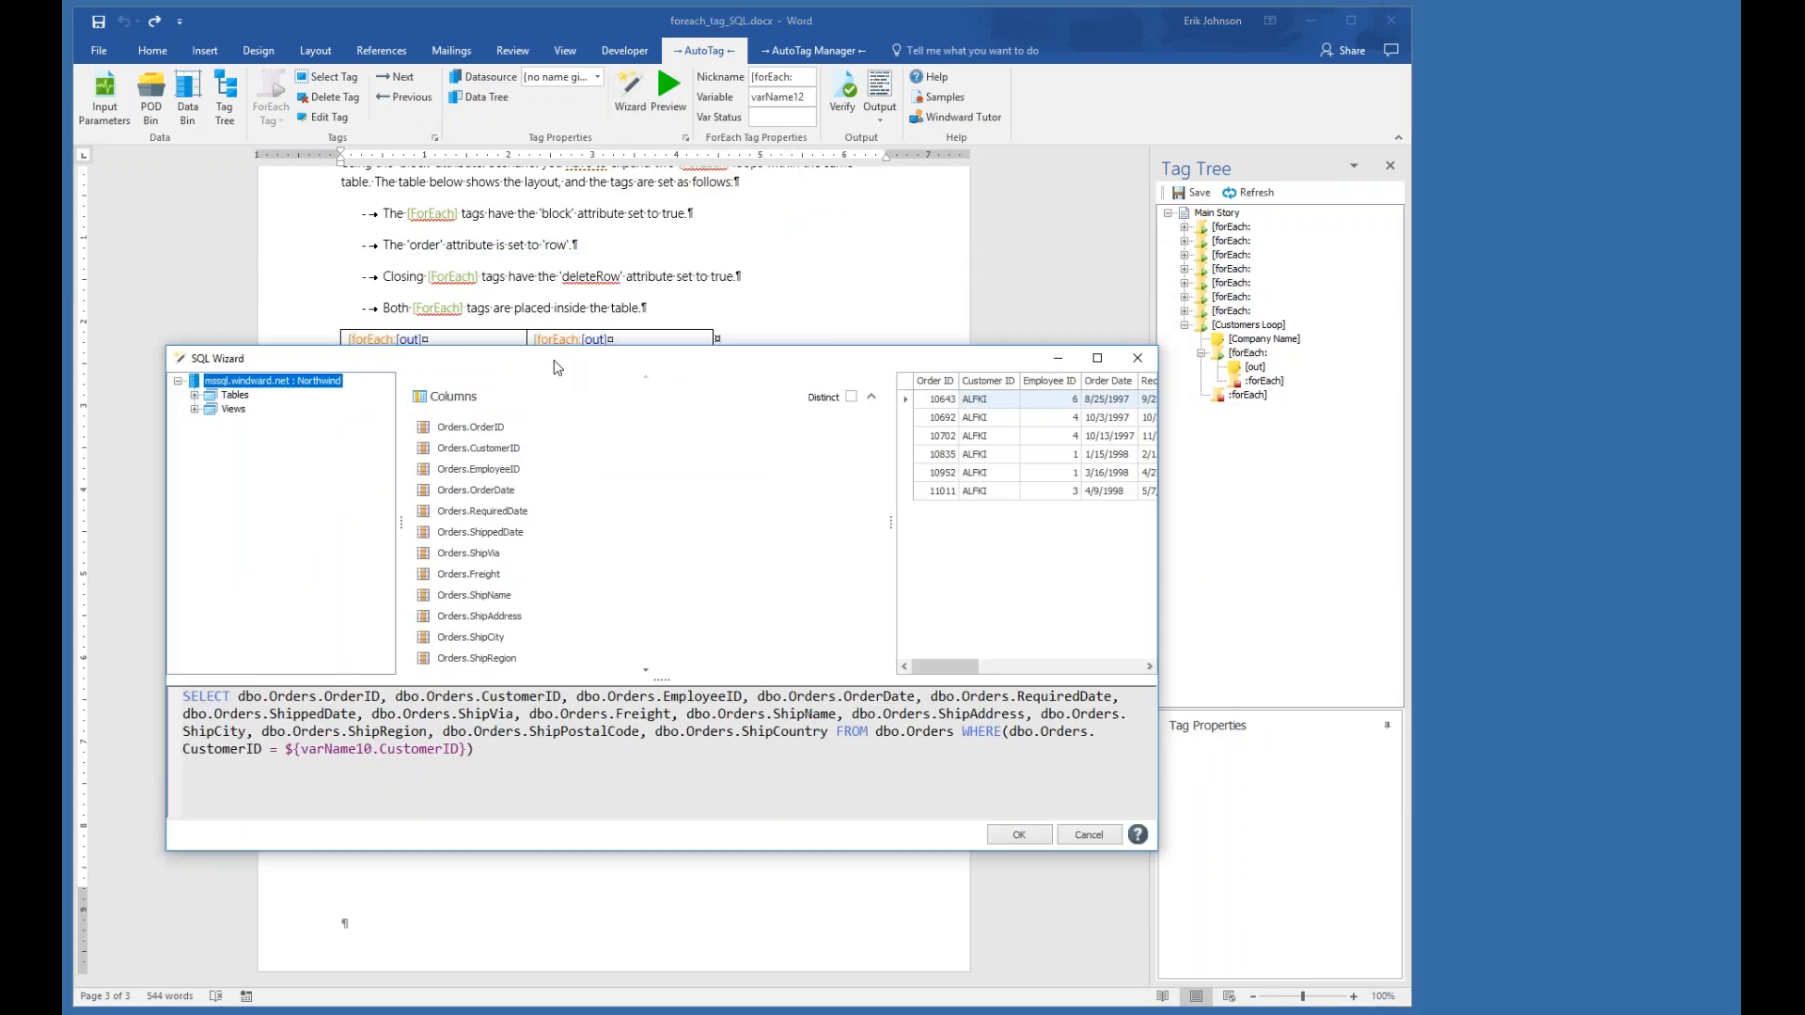
drag(1155, 850, 1337, 896)
drag(1070, 551, 917, 551)
drag(752, 346, 769, 160)
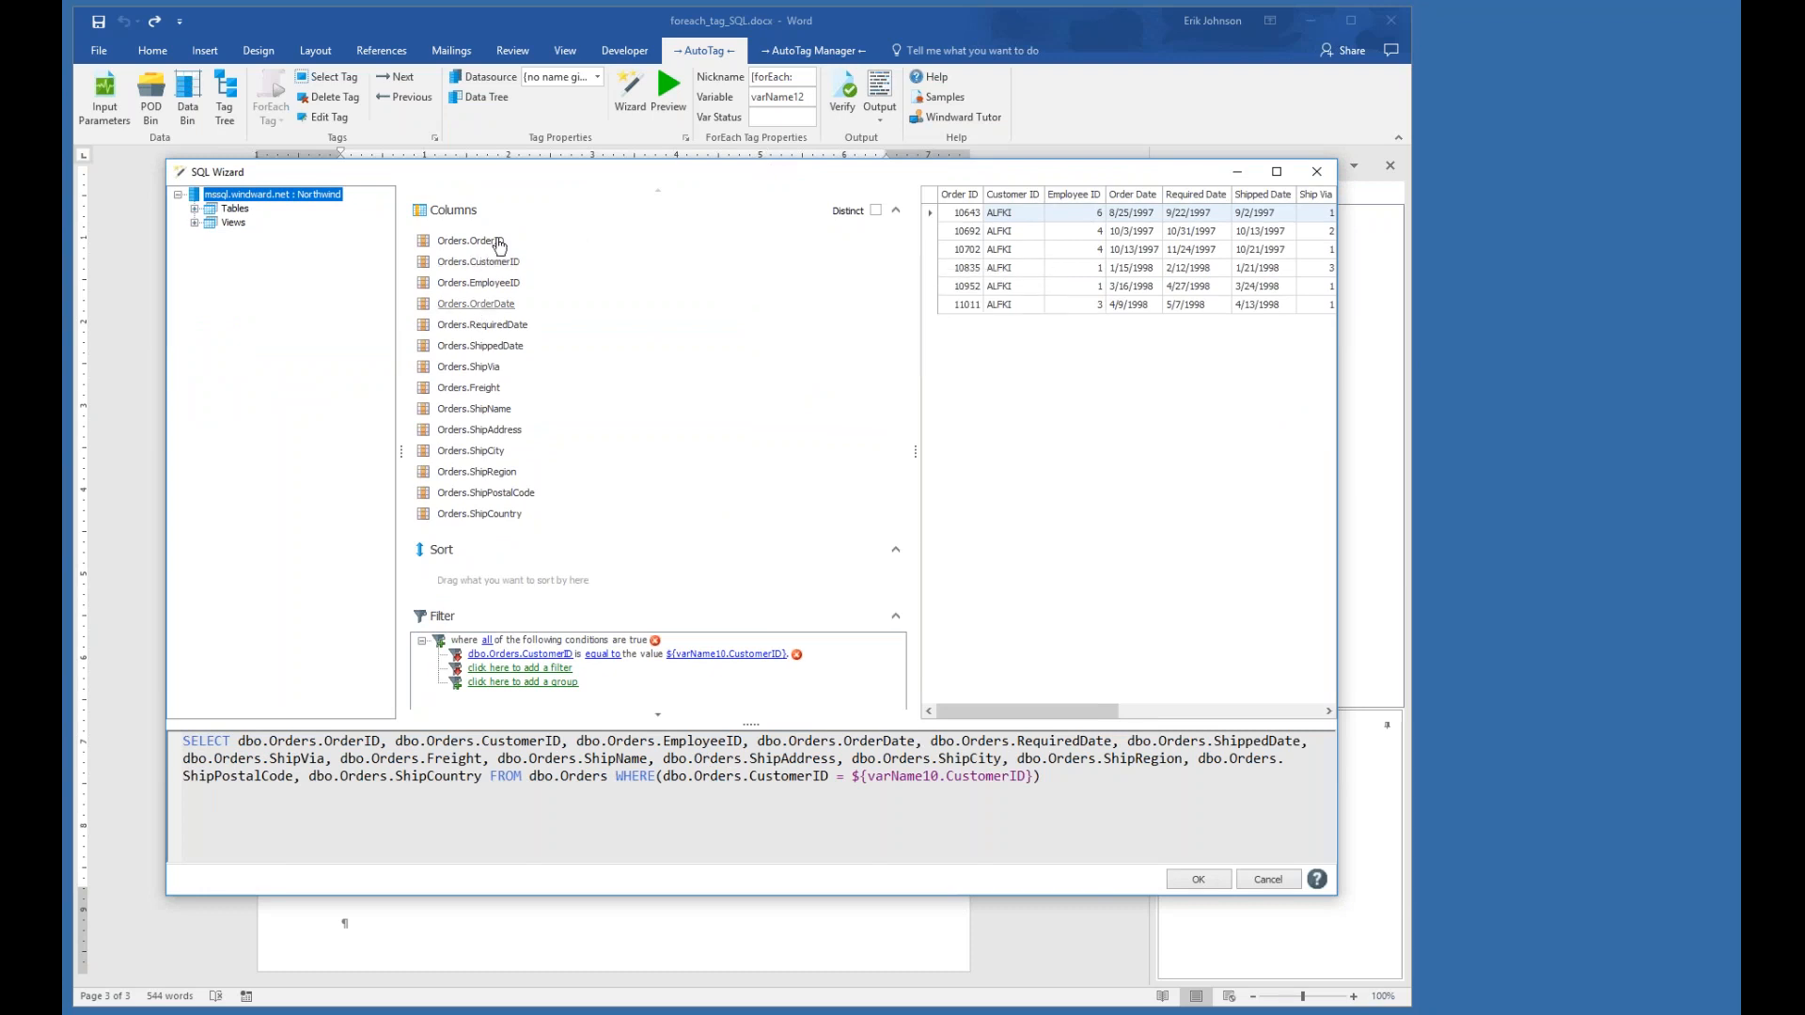
drag(534, 176, 842, 208)
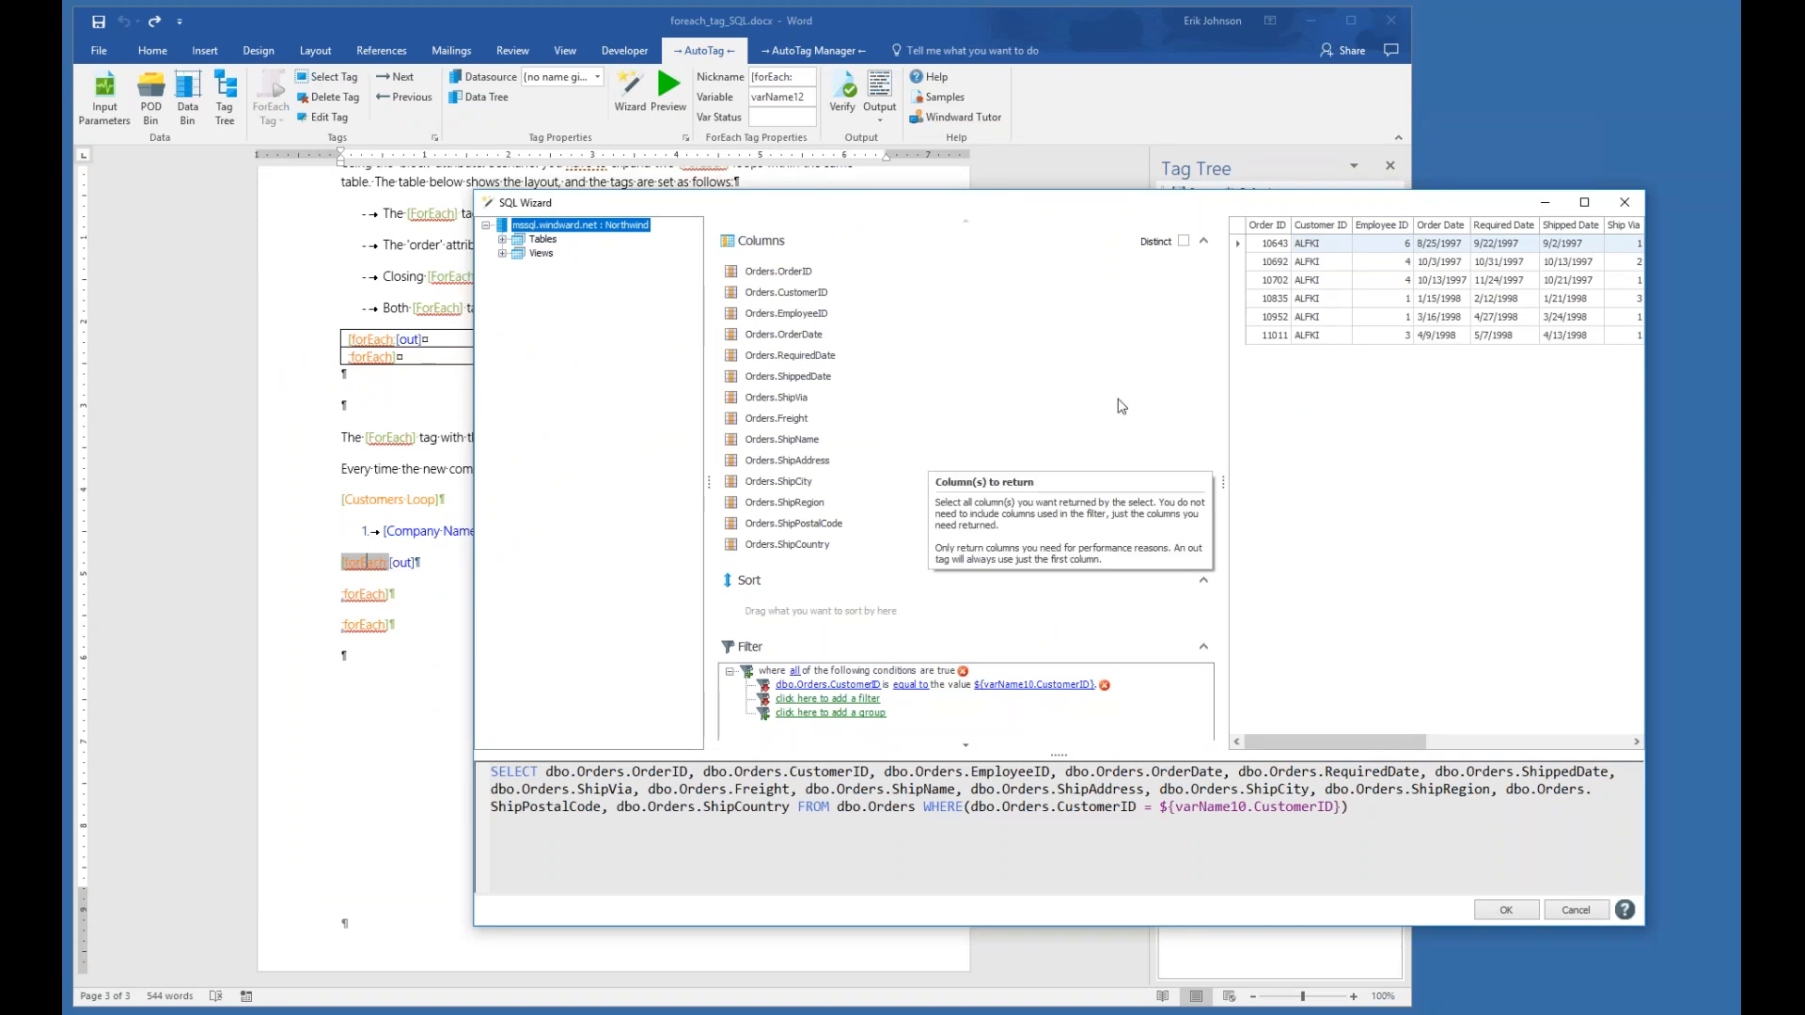
- Collapse the selected columns to examine the query's filter condition, and expand the Orders table to view its fields
click(1205, 241)
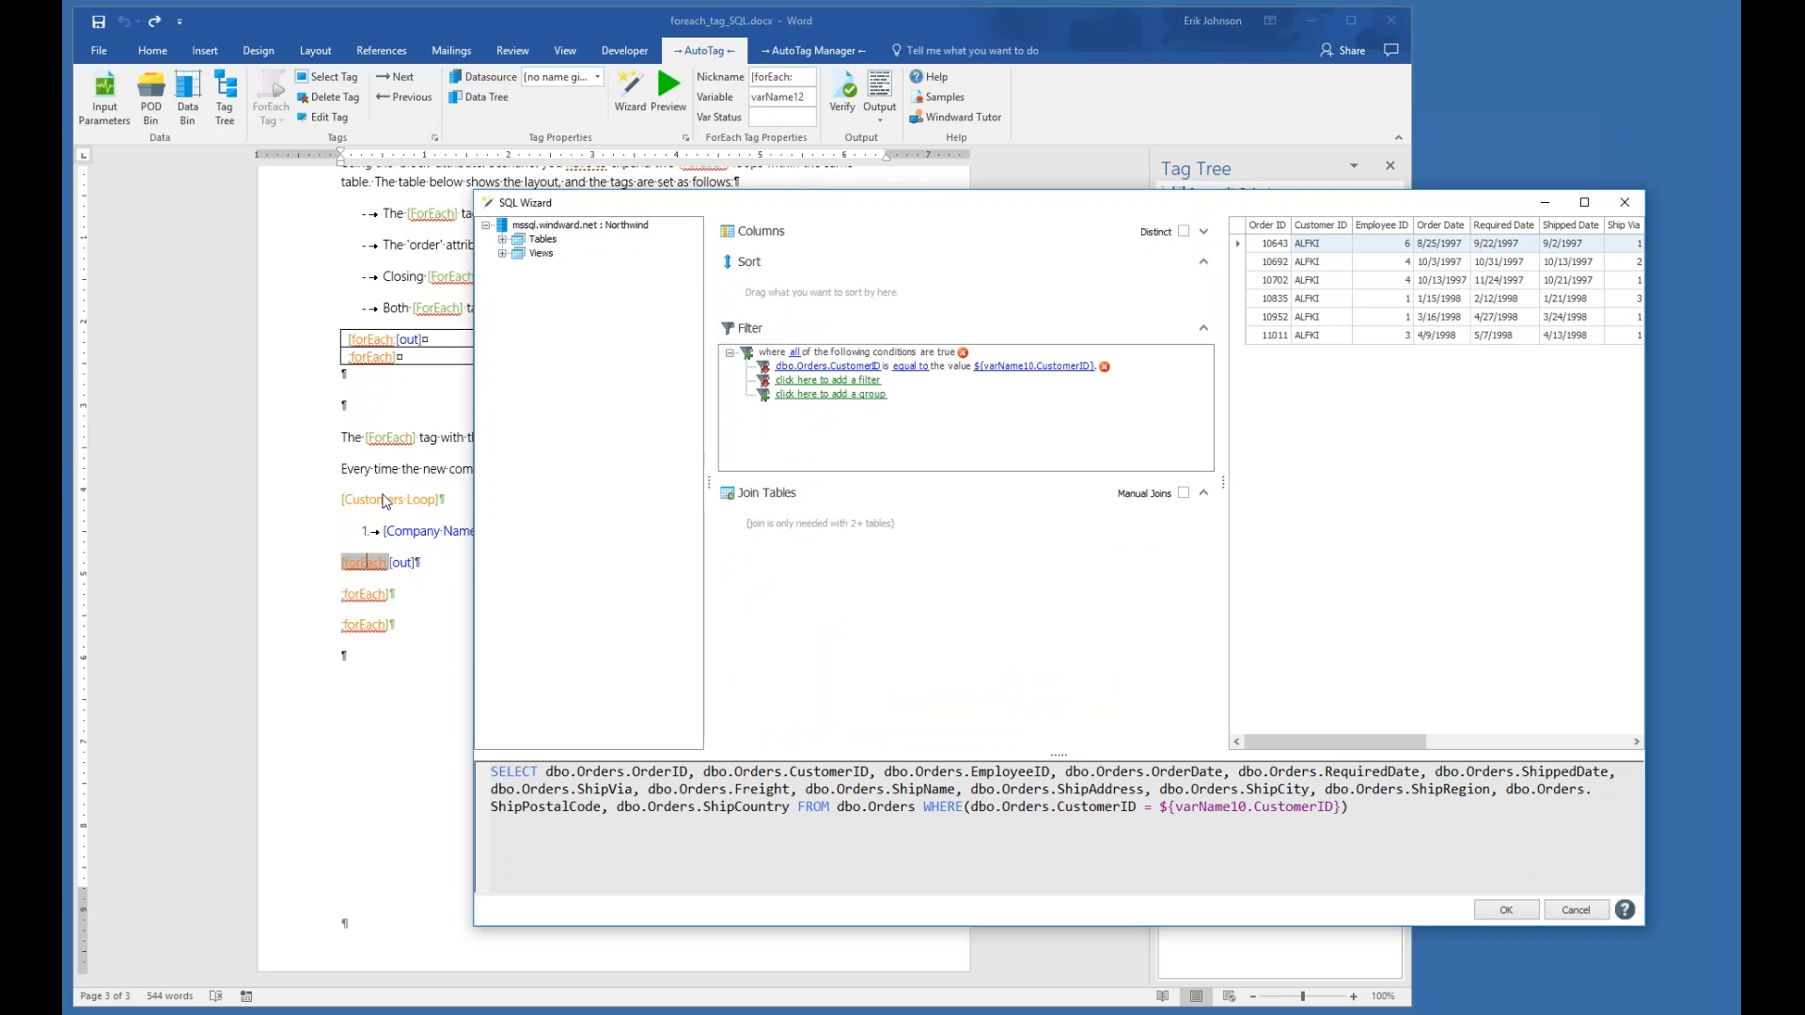
mouse_move(770, 374)
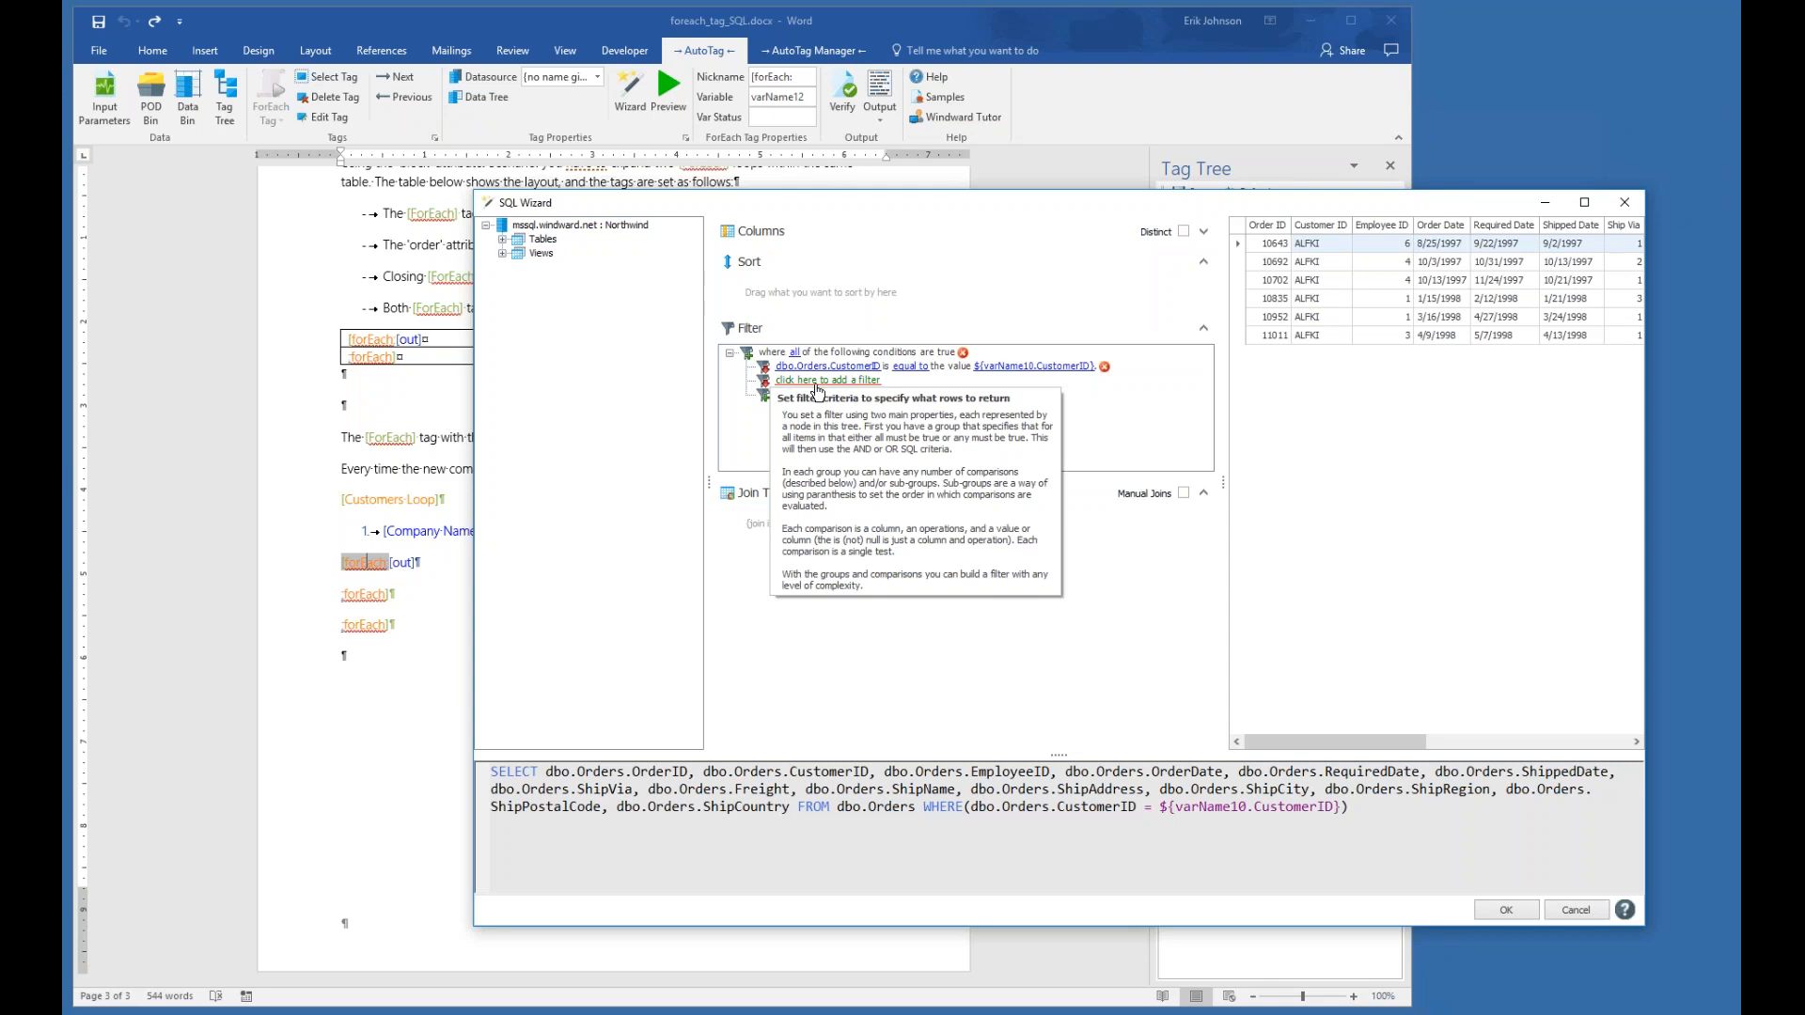
click(503, 242)
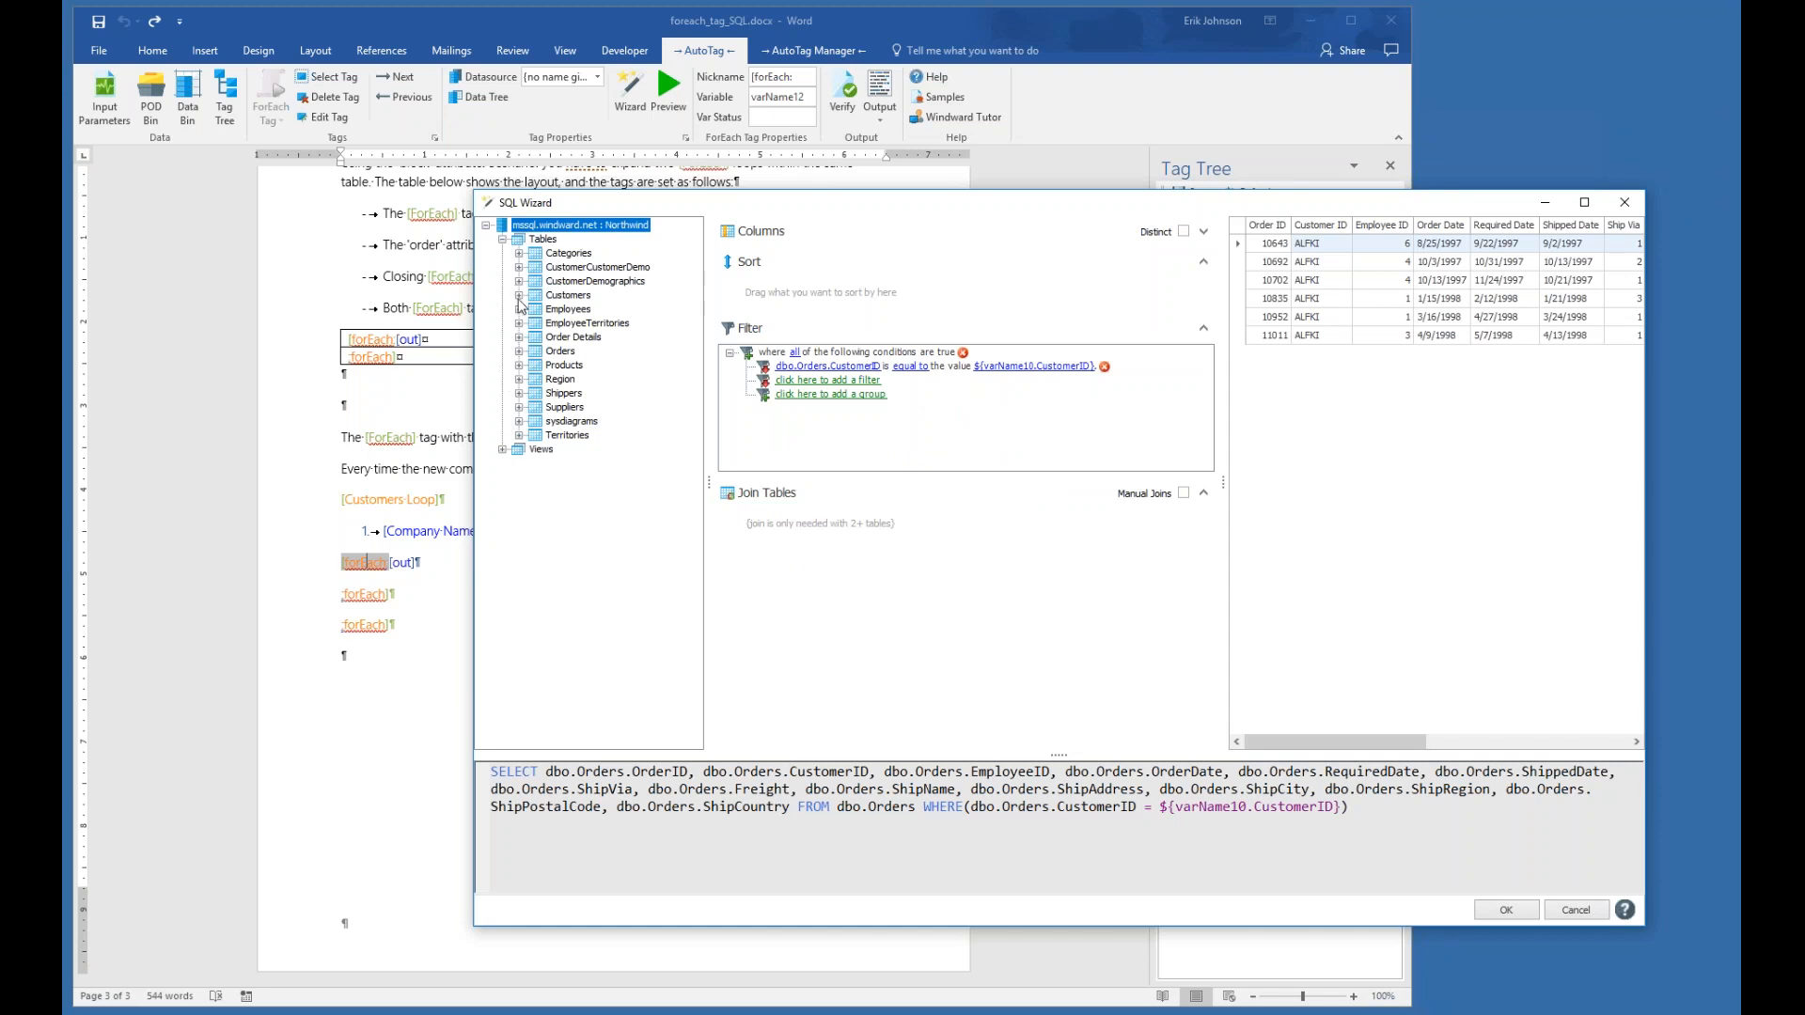
click(519, 353)
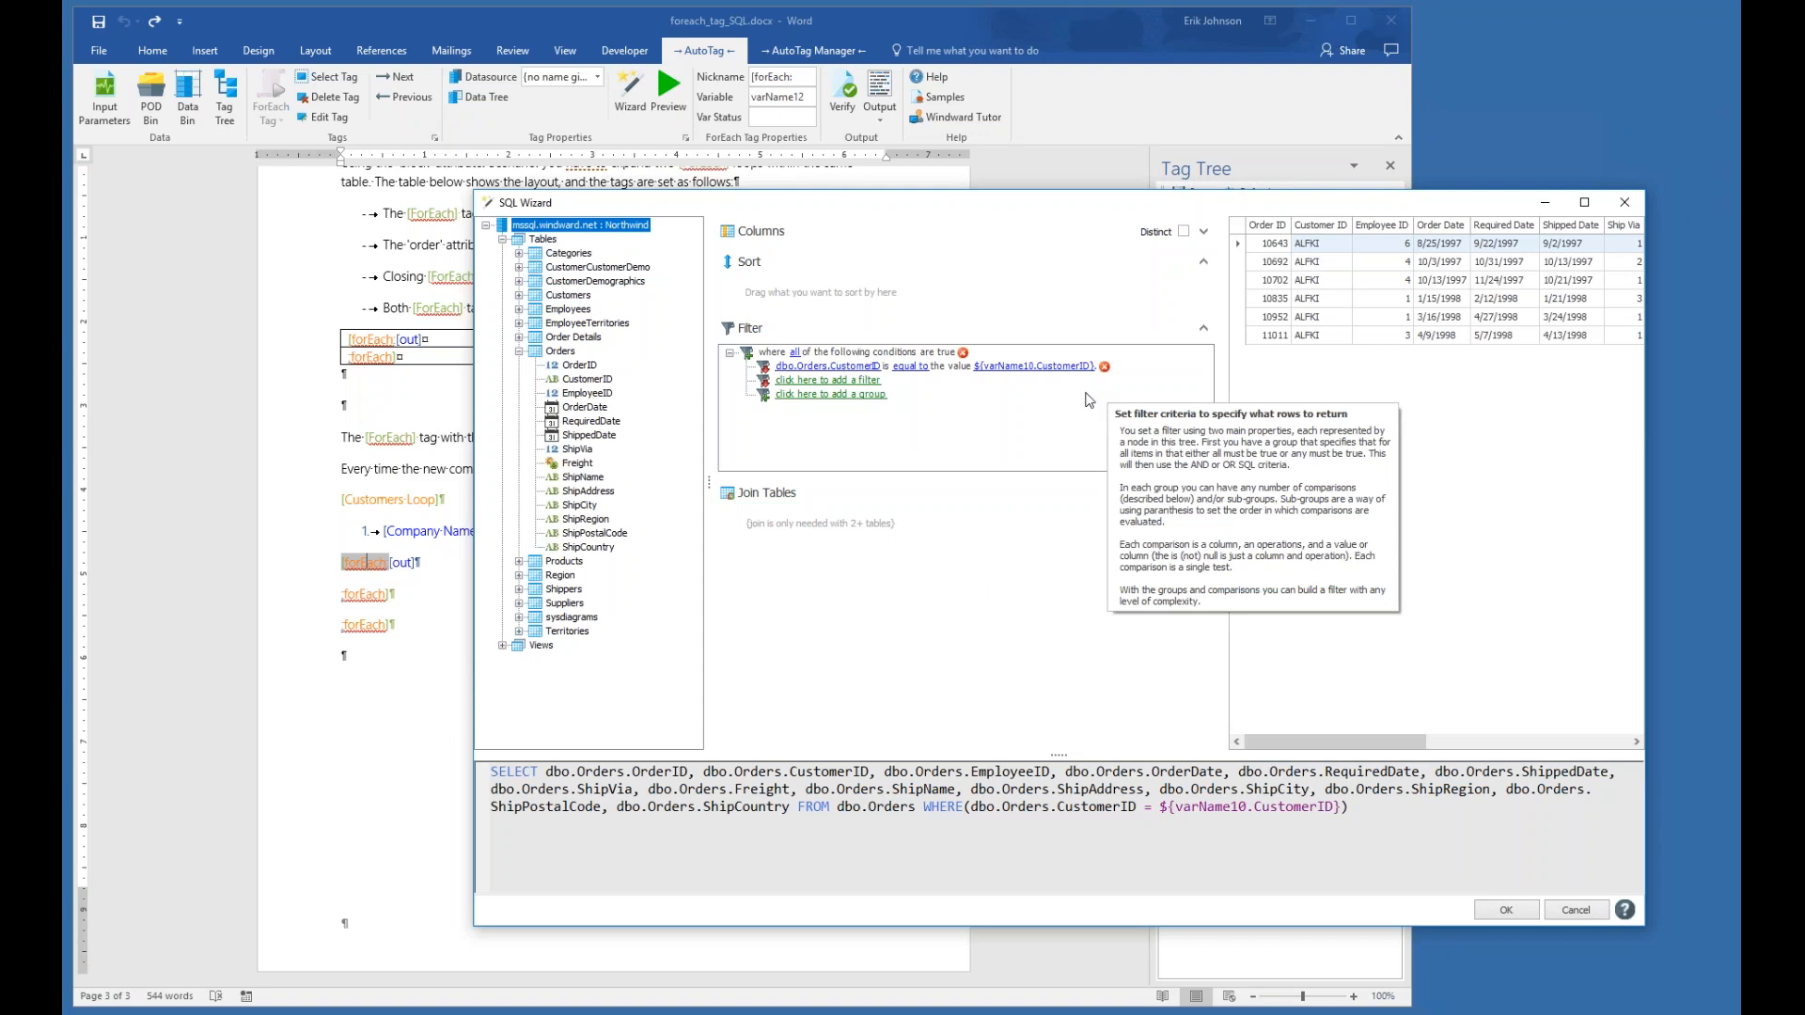
- Set the filter's comparison value for dbo.Orders.CustomerID to CustomerID from varName10, and accept the nested forEach query
click(1084, 367)
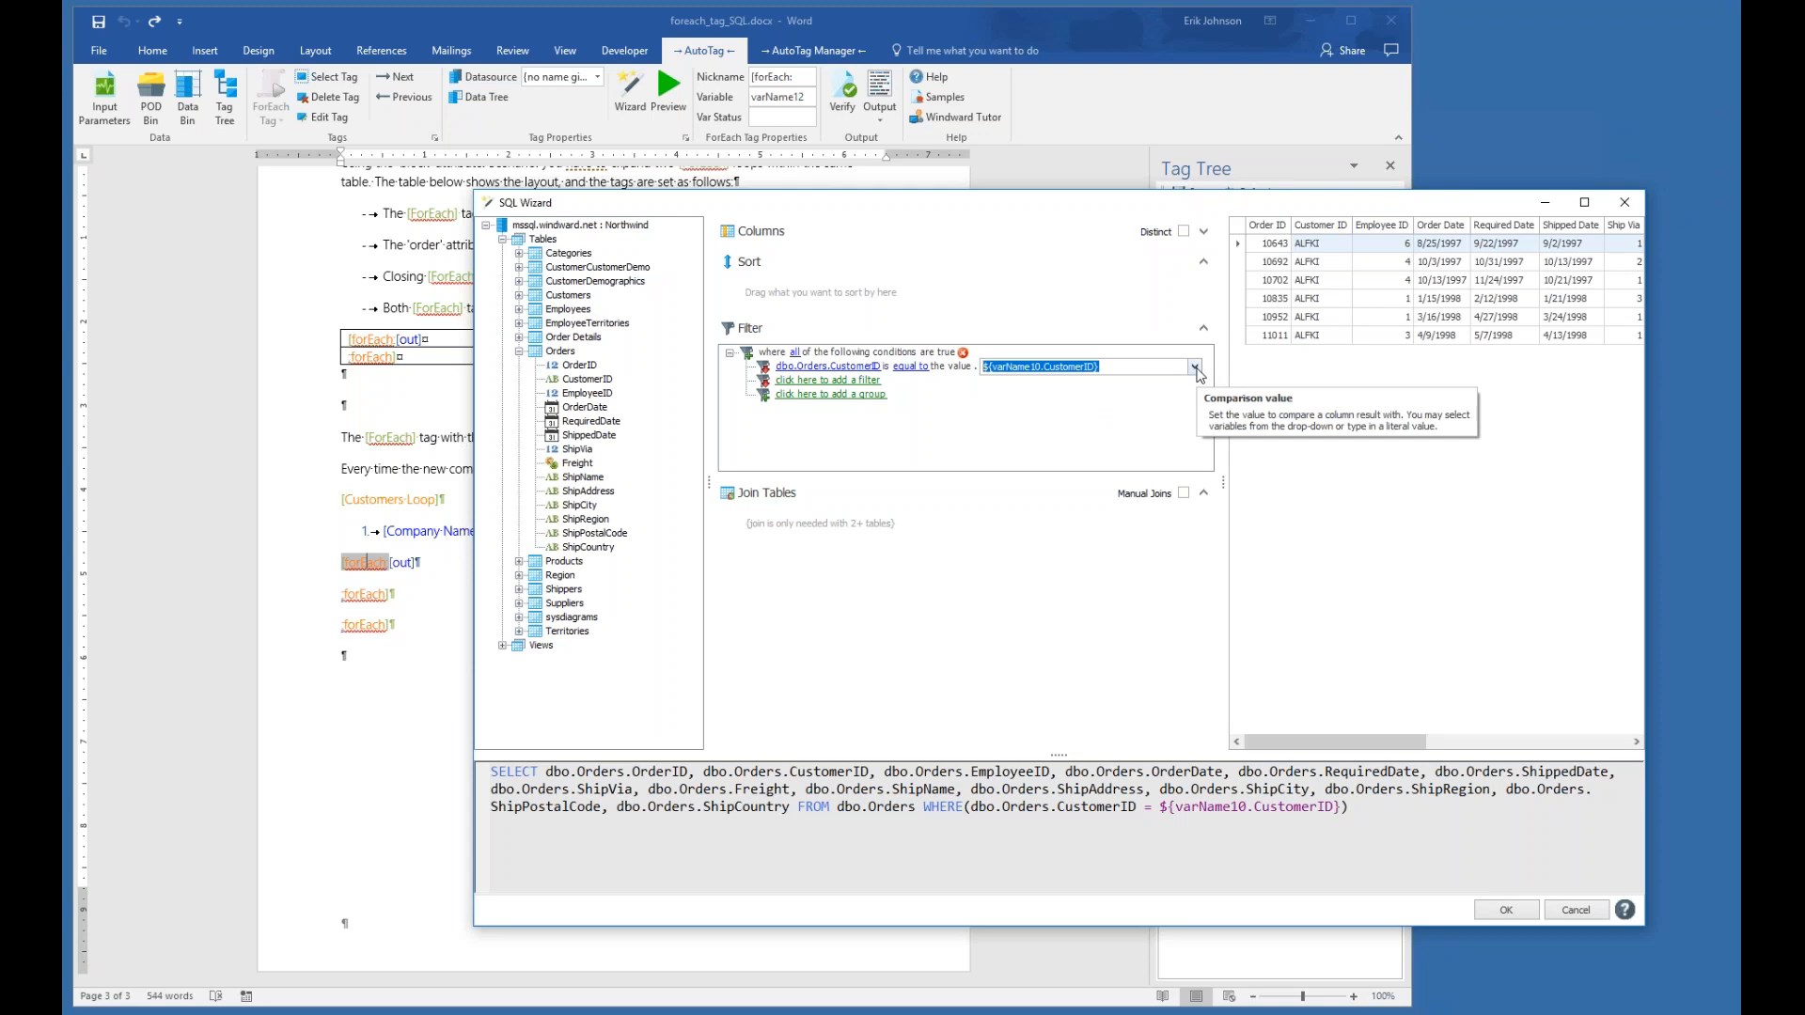
click(1195, 368)
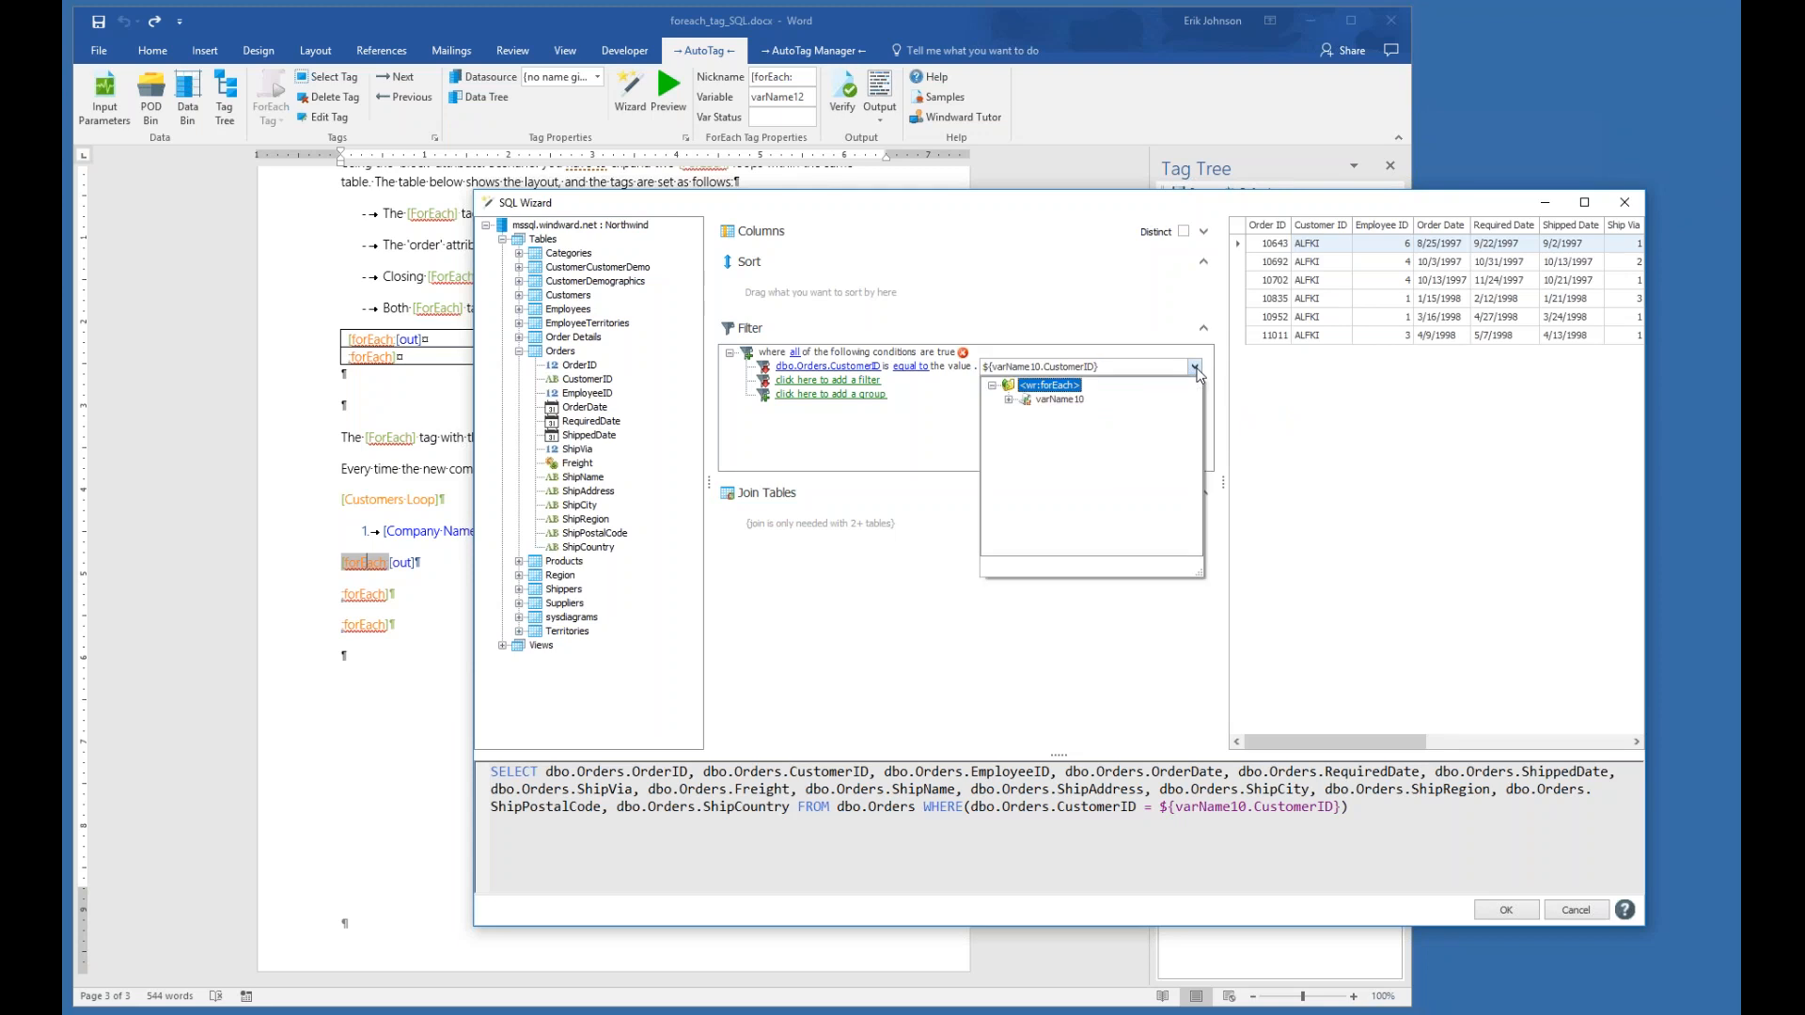
click(1008, 401)
click(1087, 417)
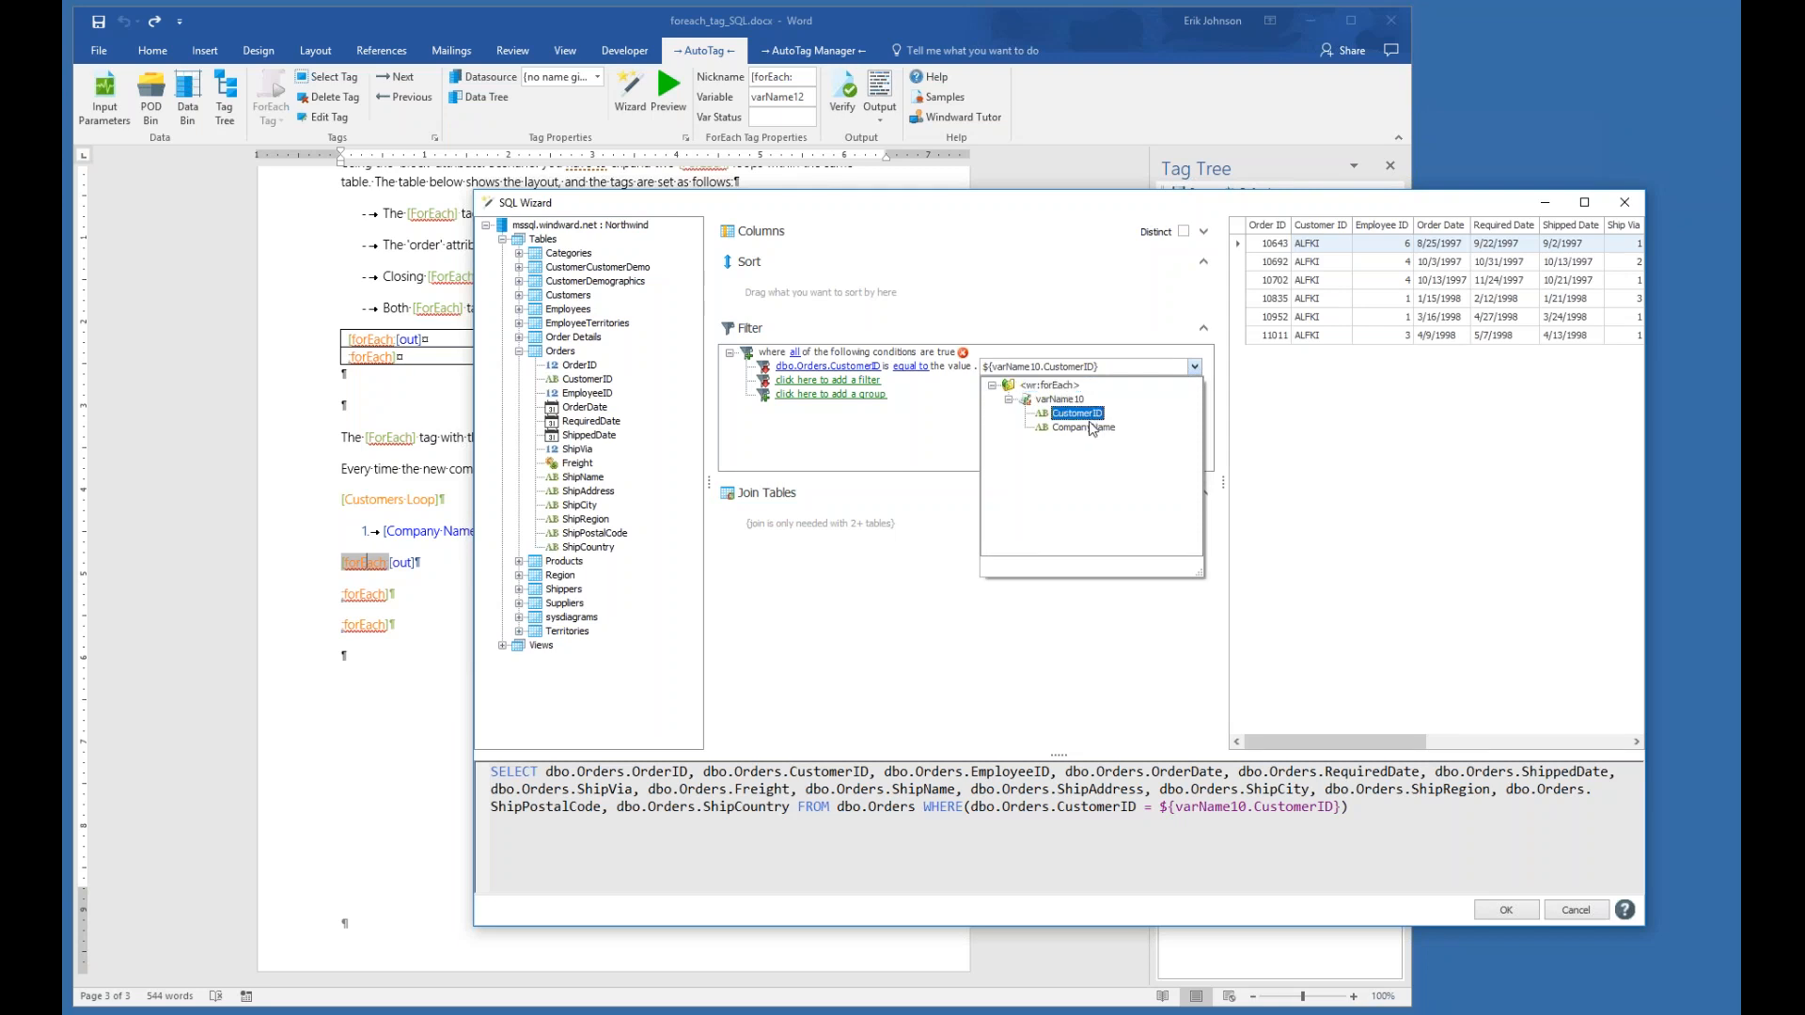
click(1091, 419)
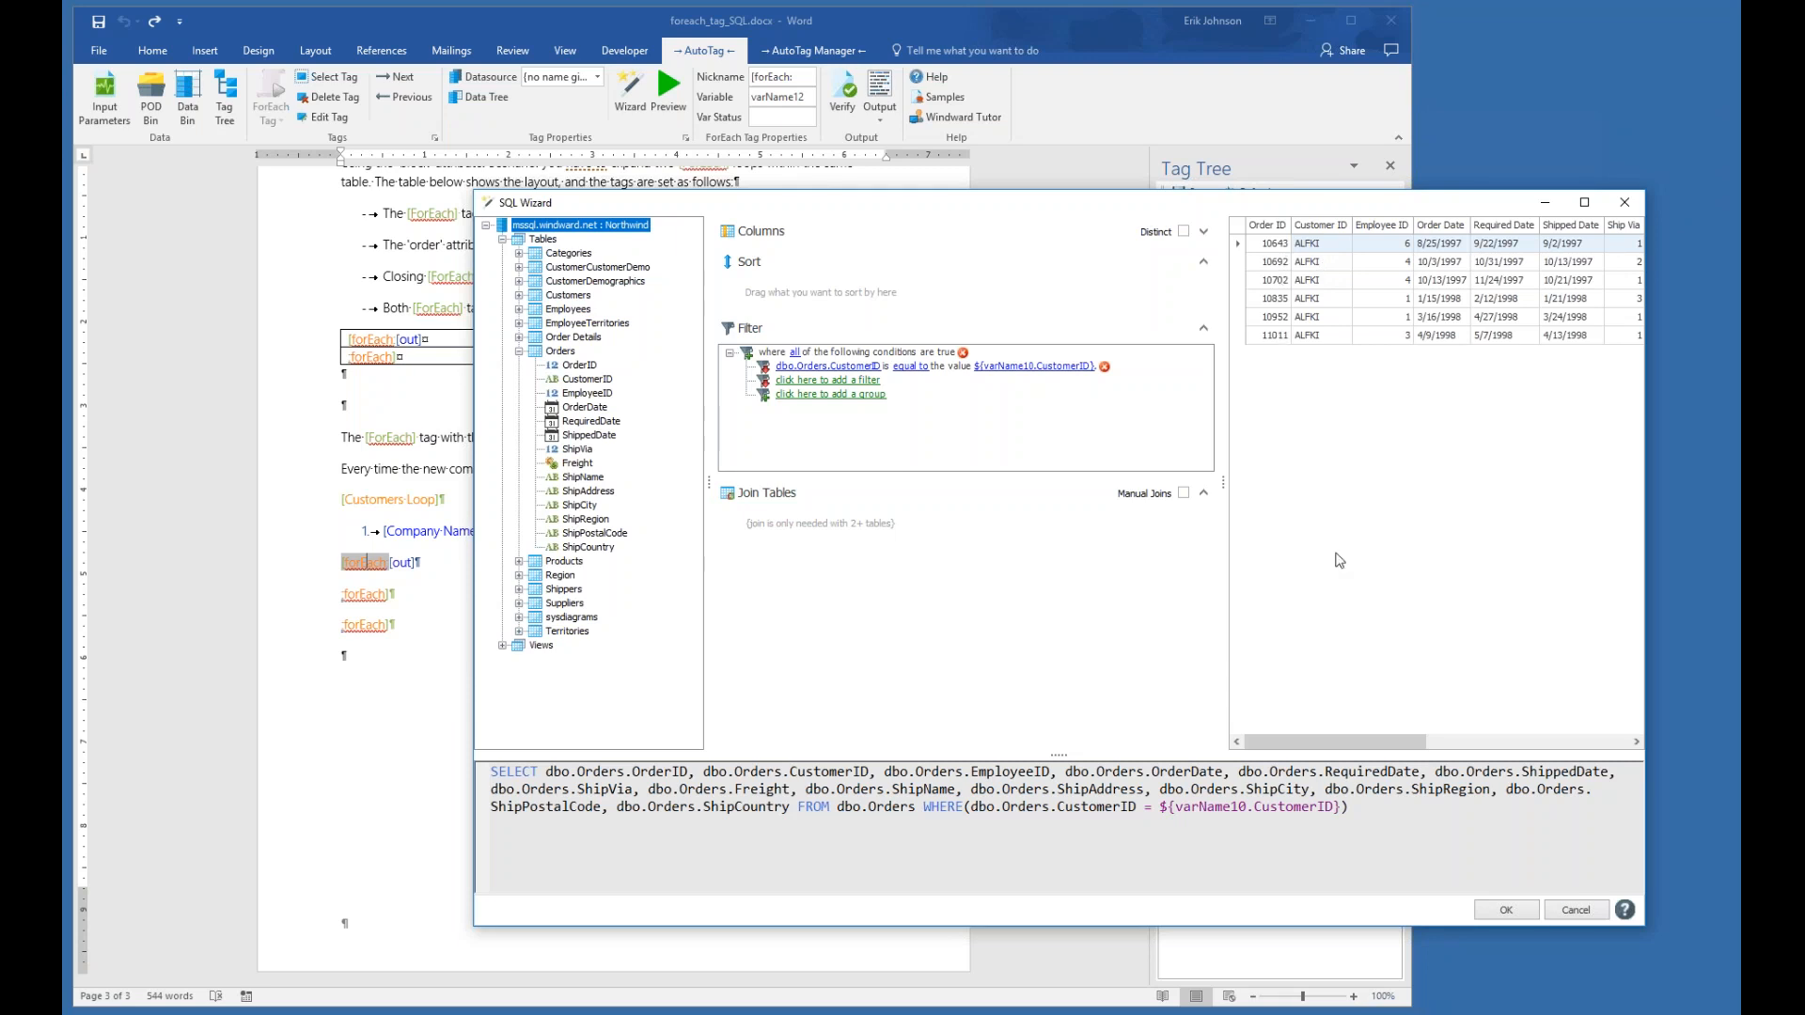
click(1507, 911)
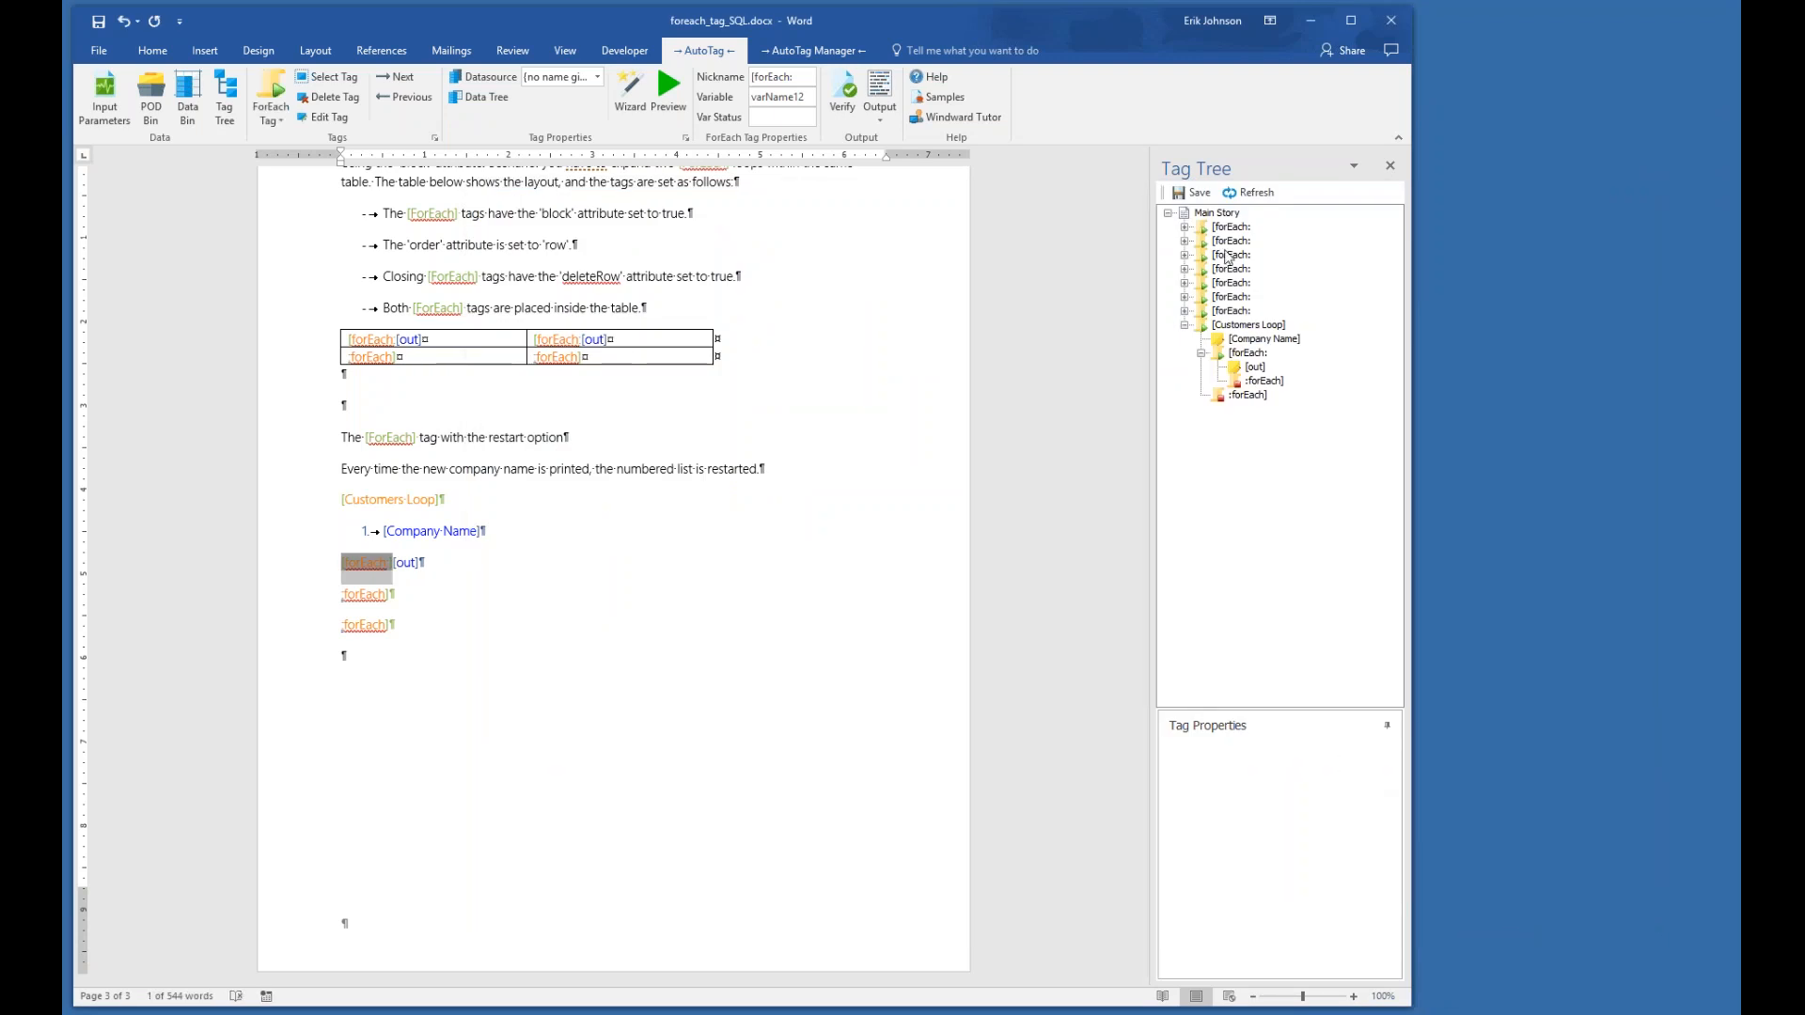
- Save the template, generate its Word output, and go to the section on the restart option in the output
click(881, 91)
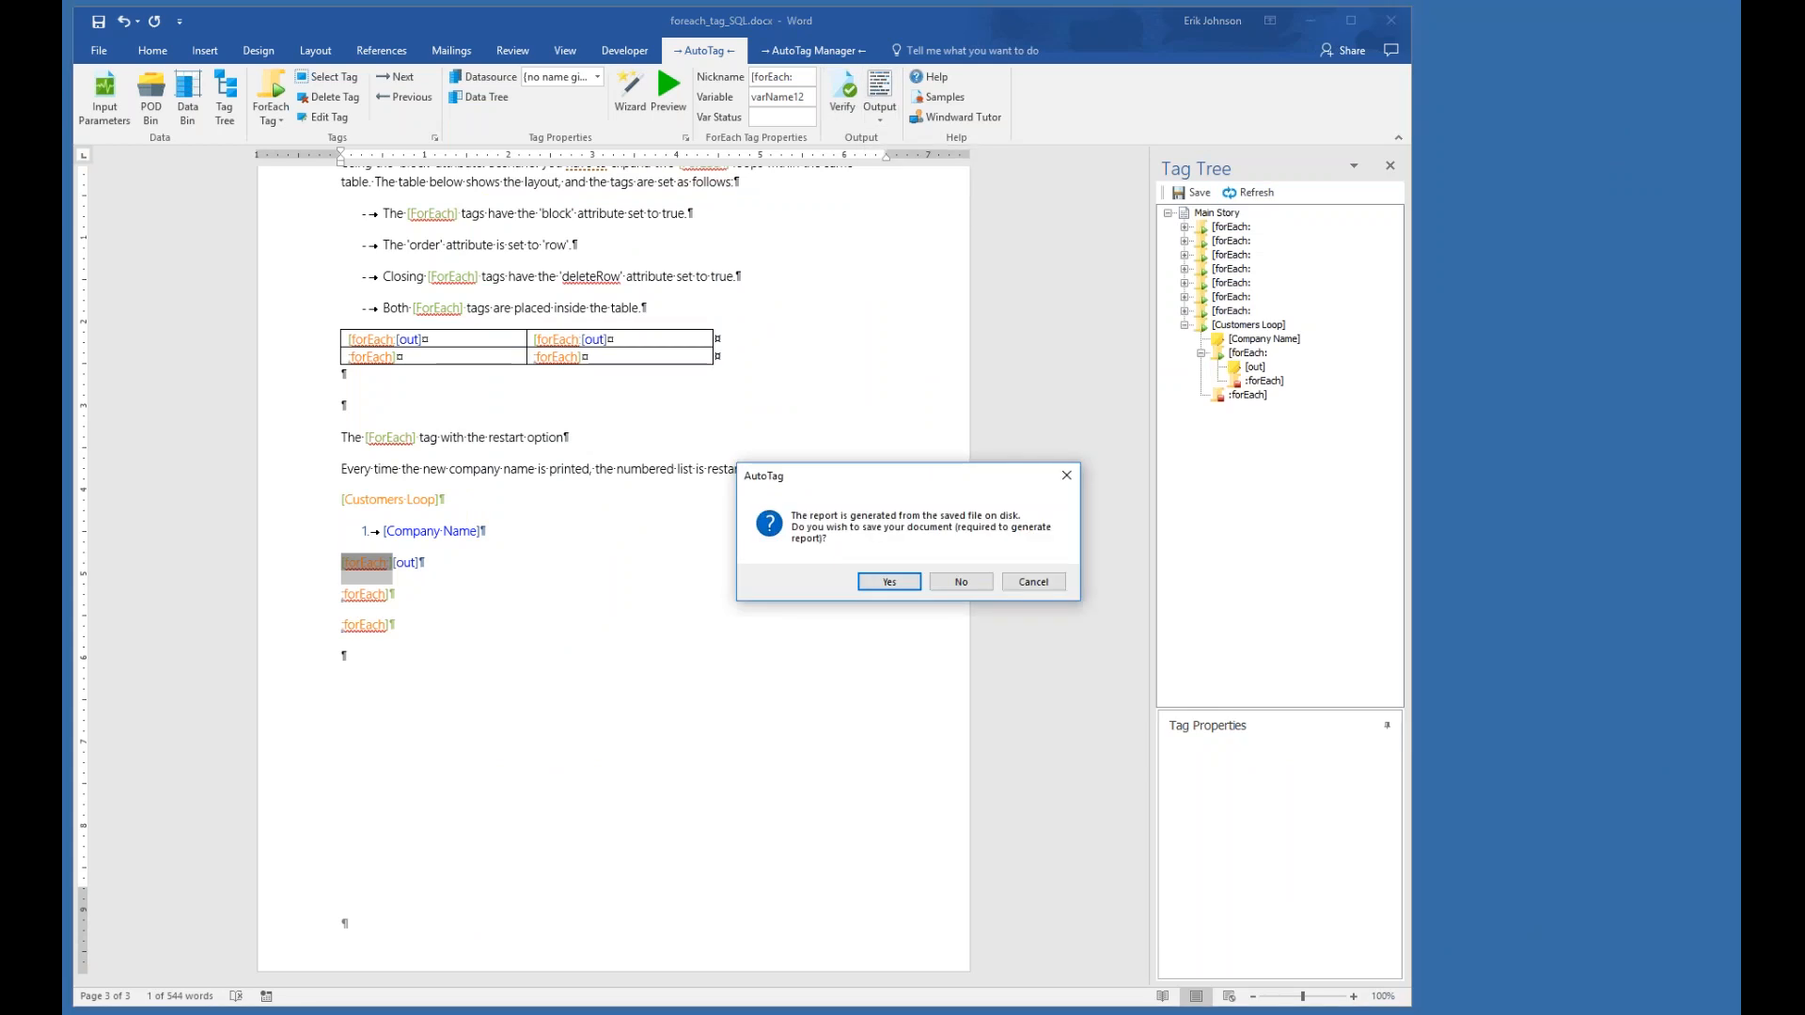
click(903, 588)
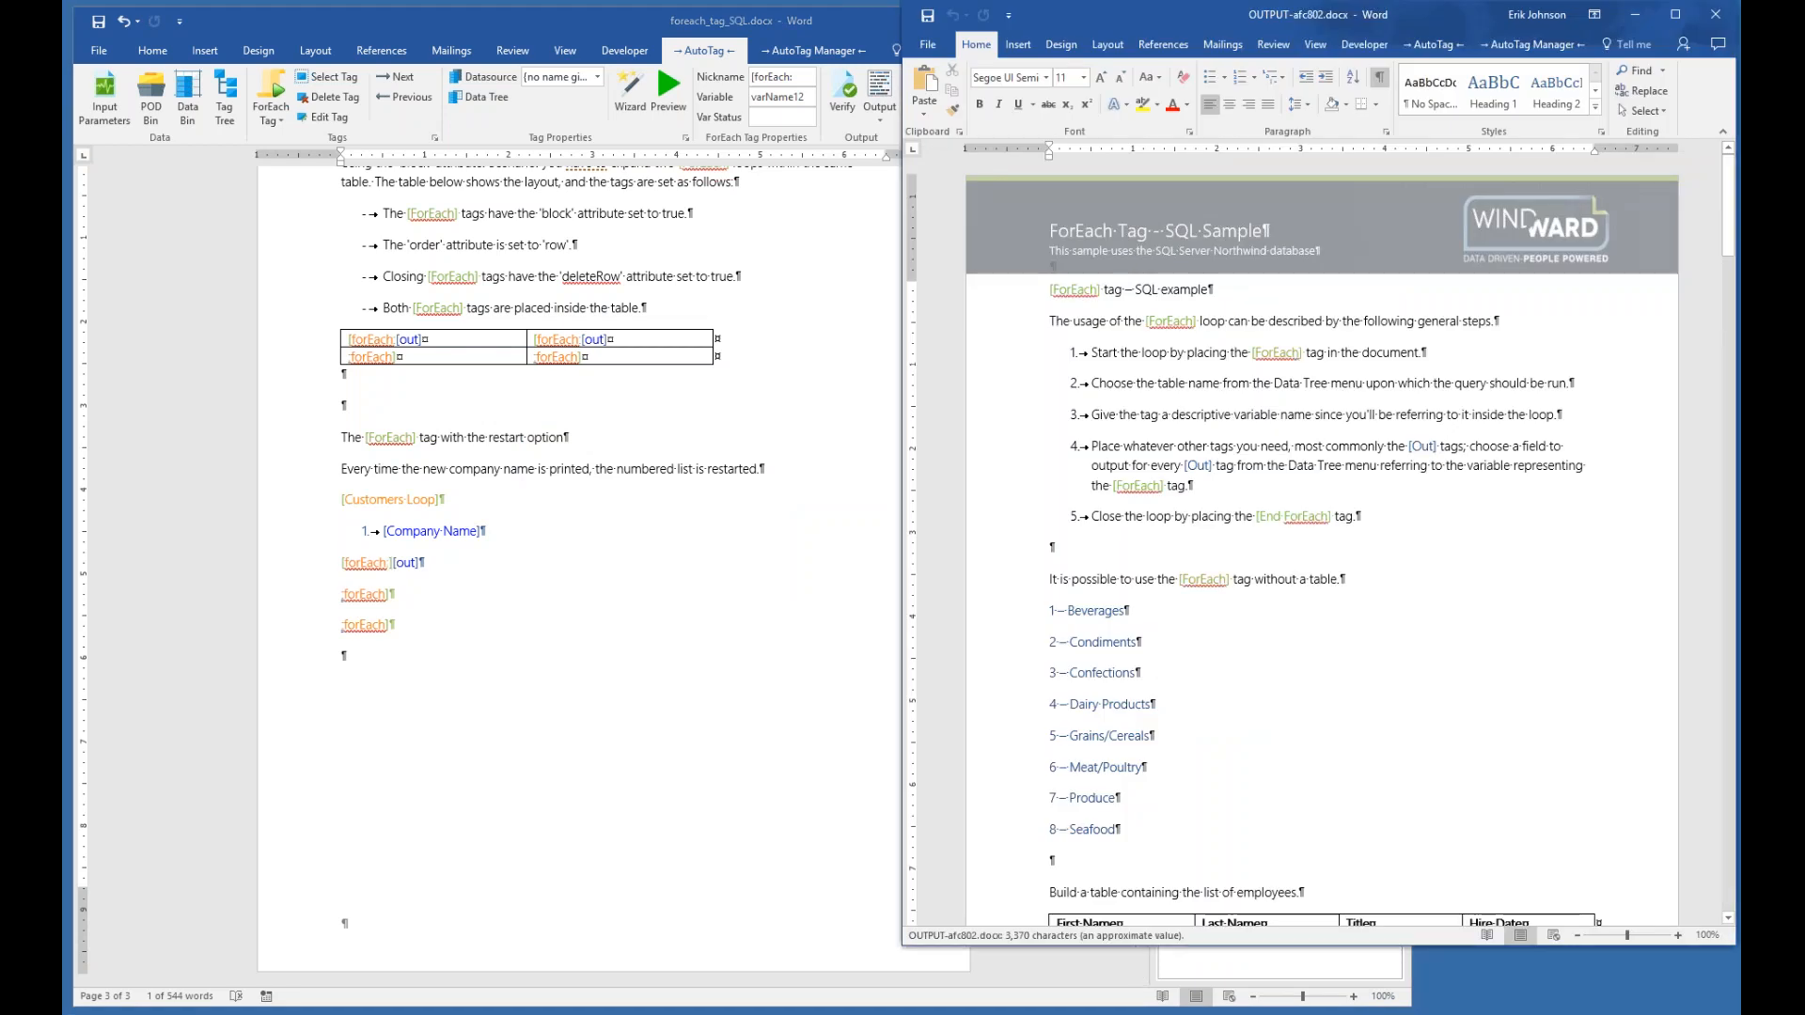
drag(1728, 213, 1728, 625)
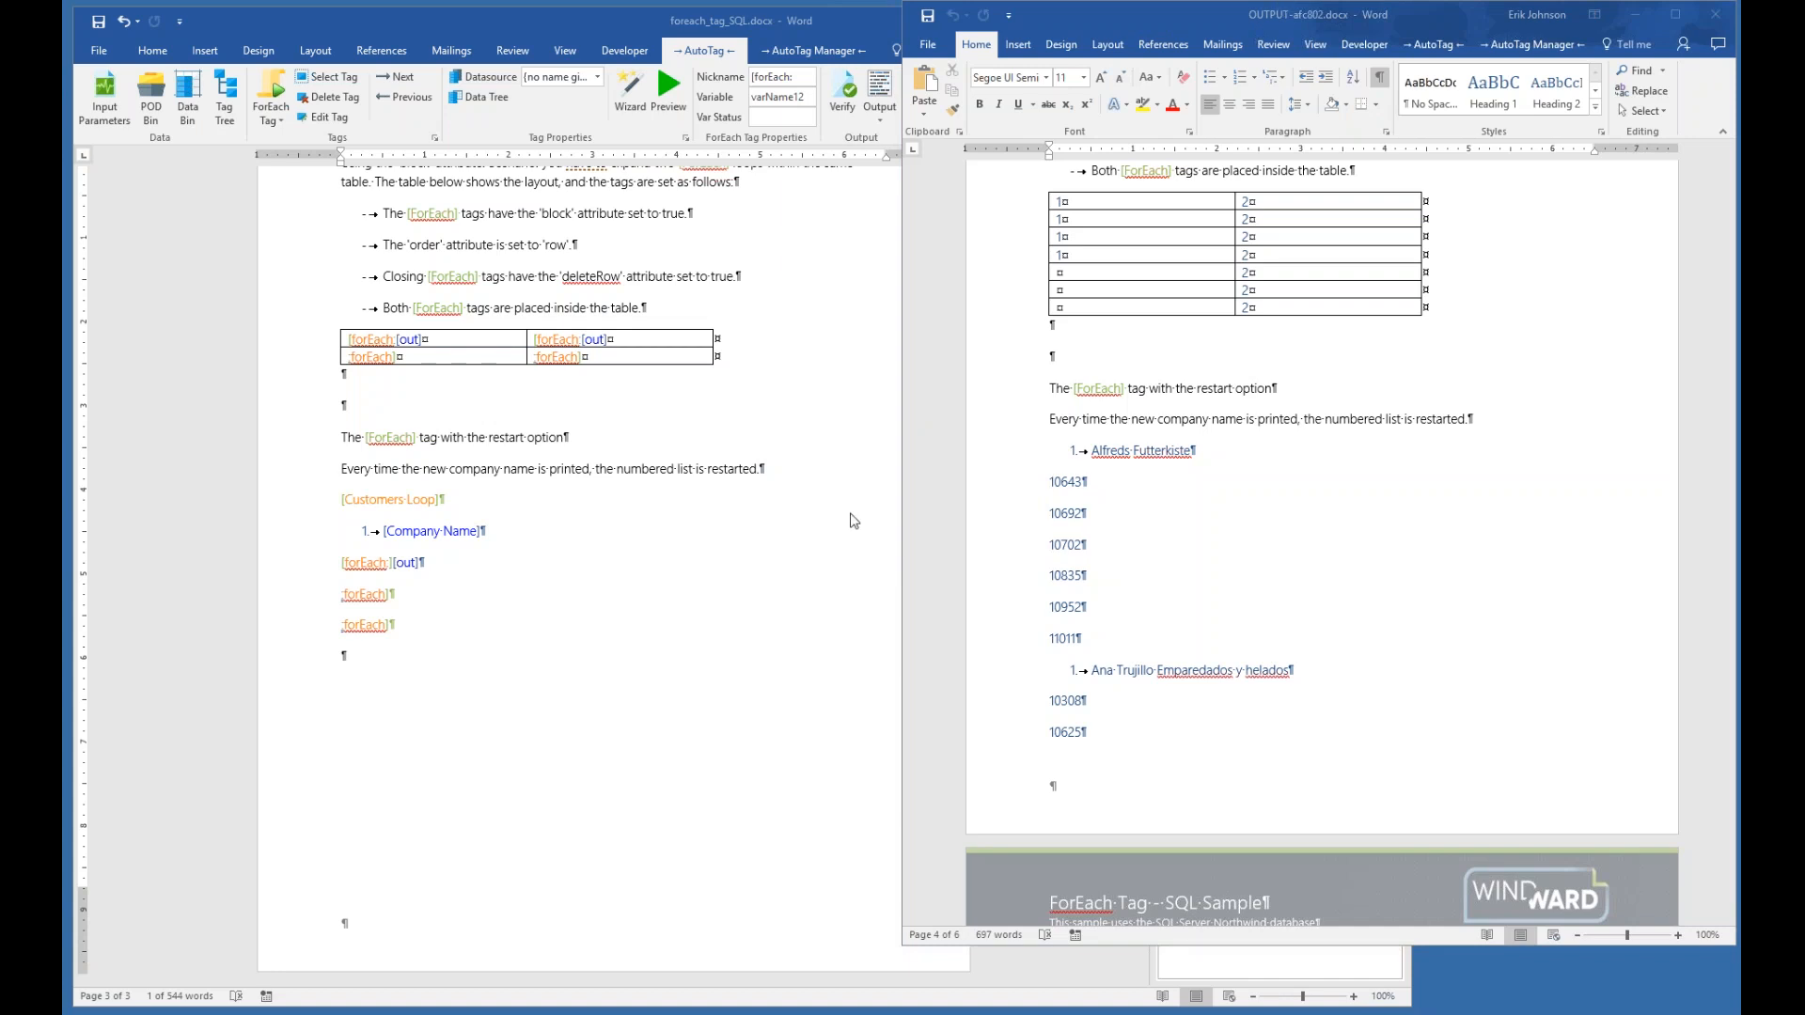
- Compare the output's order numbers per company with the template's nested forEach tags, and close the output document
click(1027, 475)
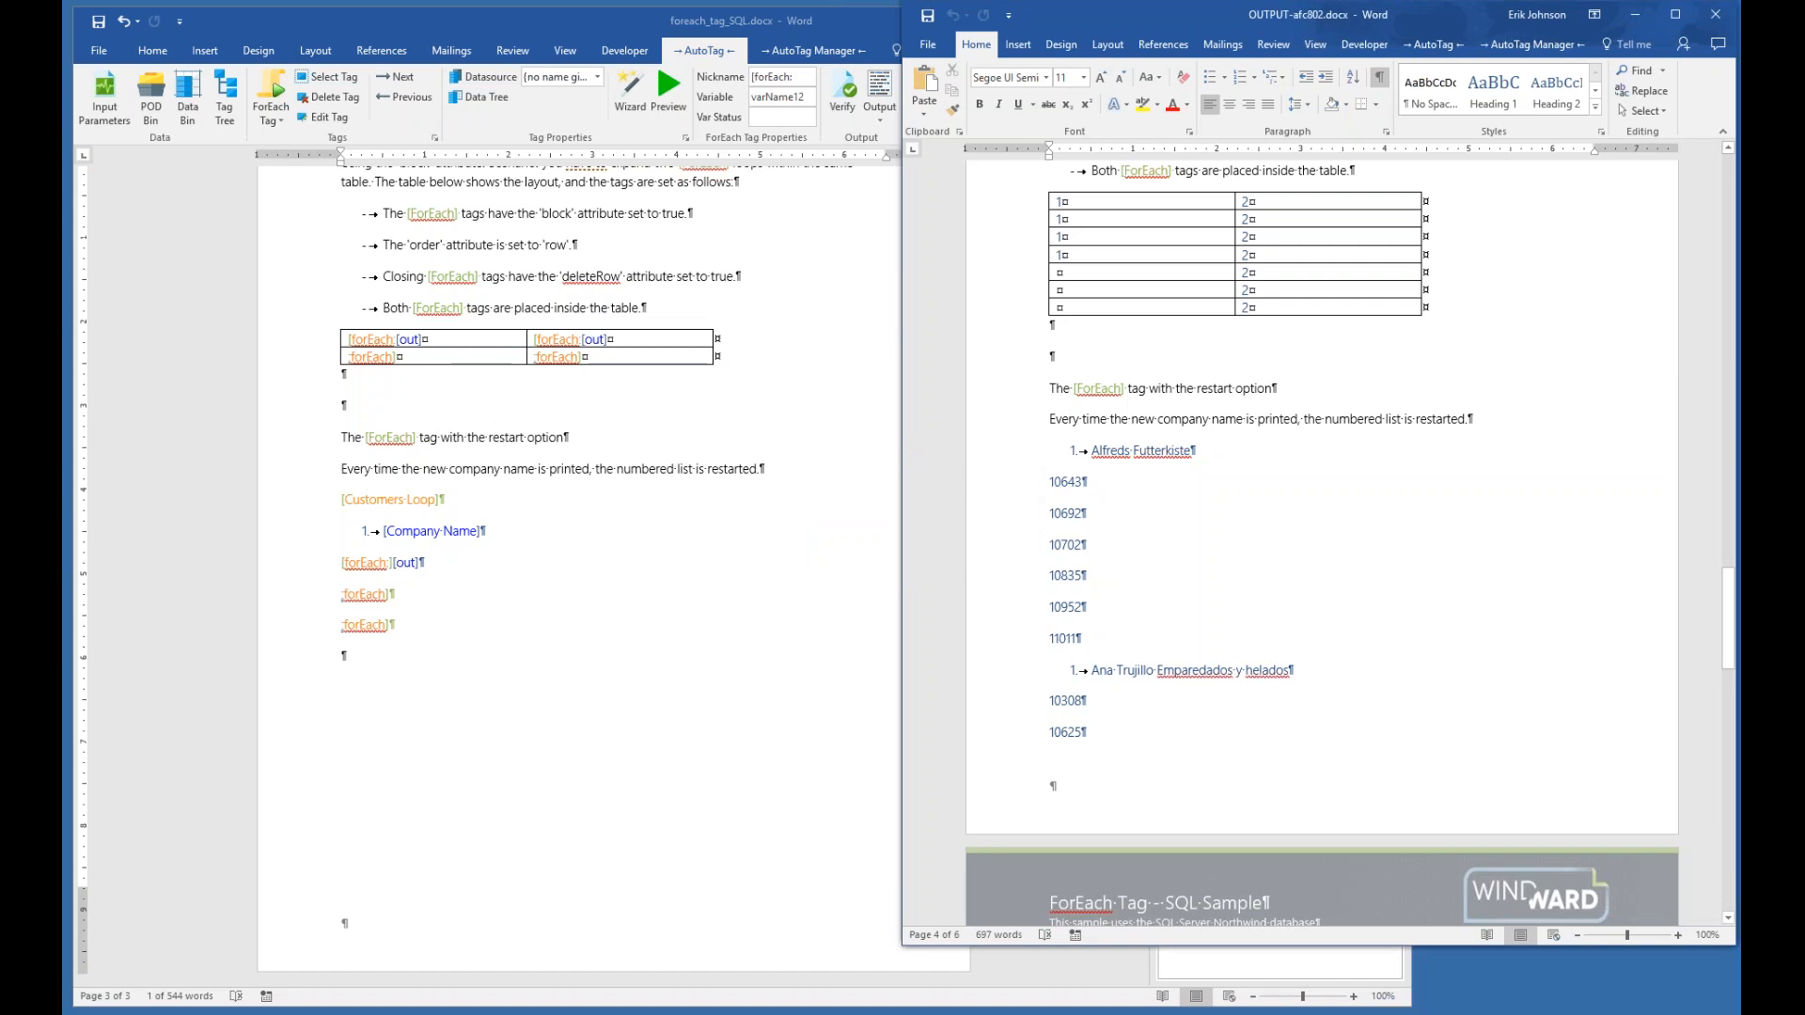
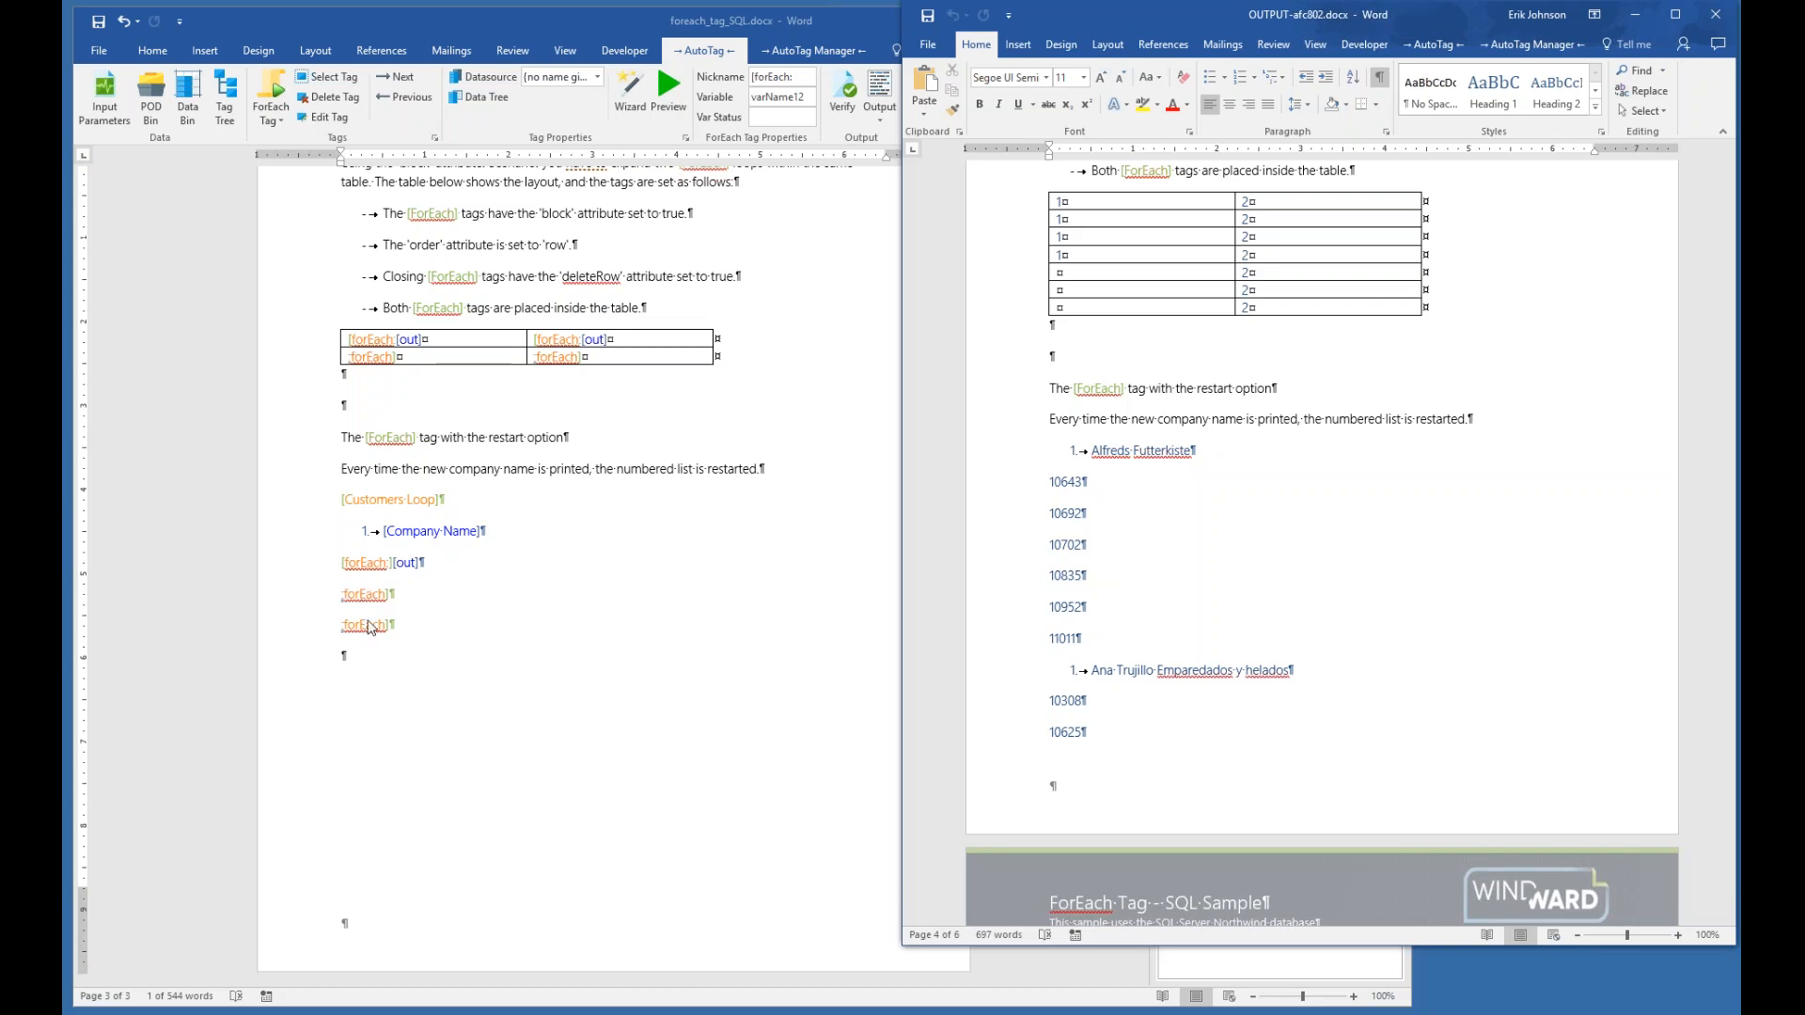
click(367, 628)
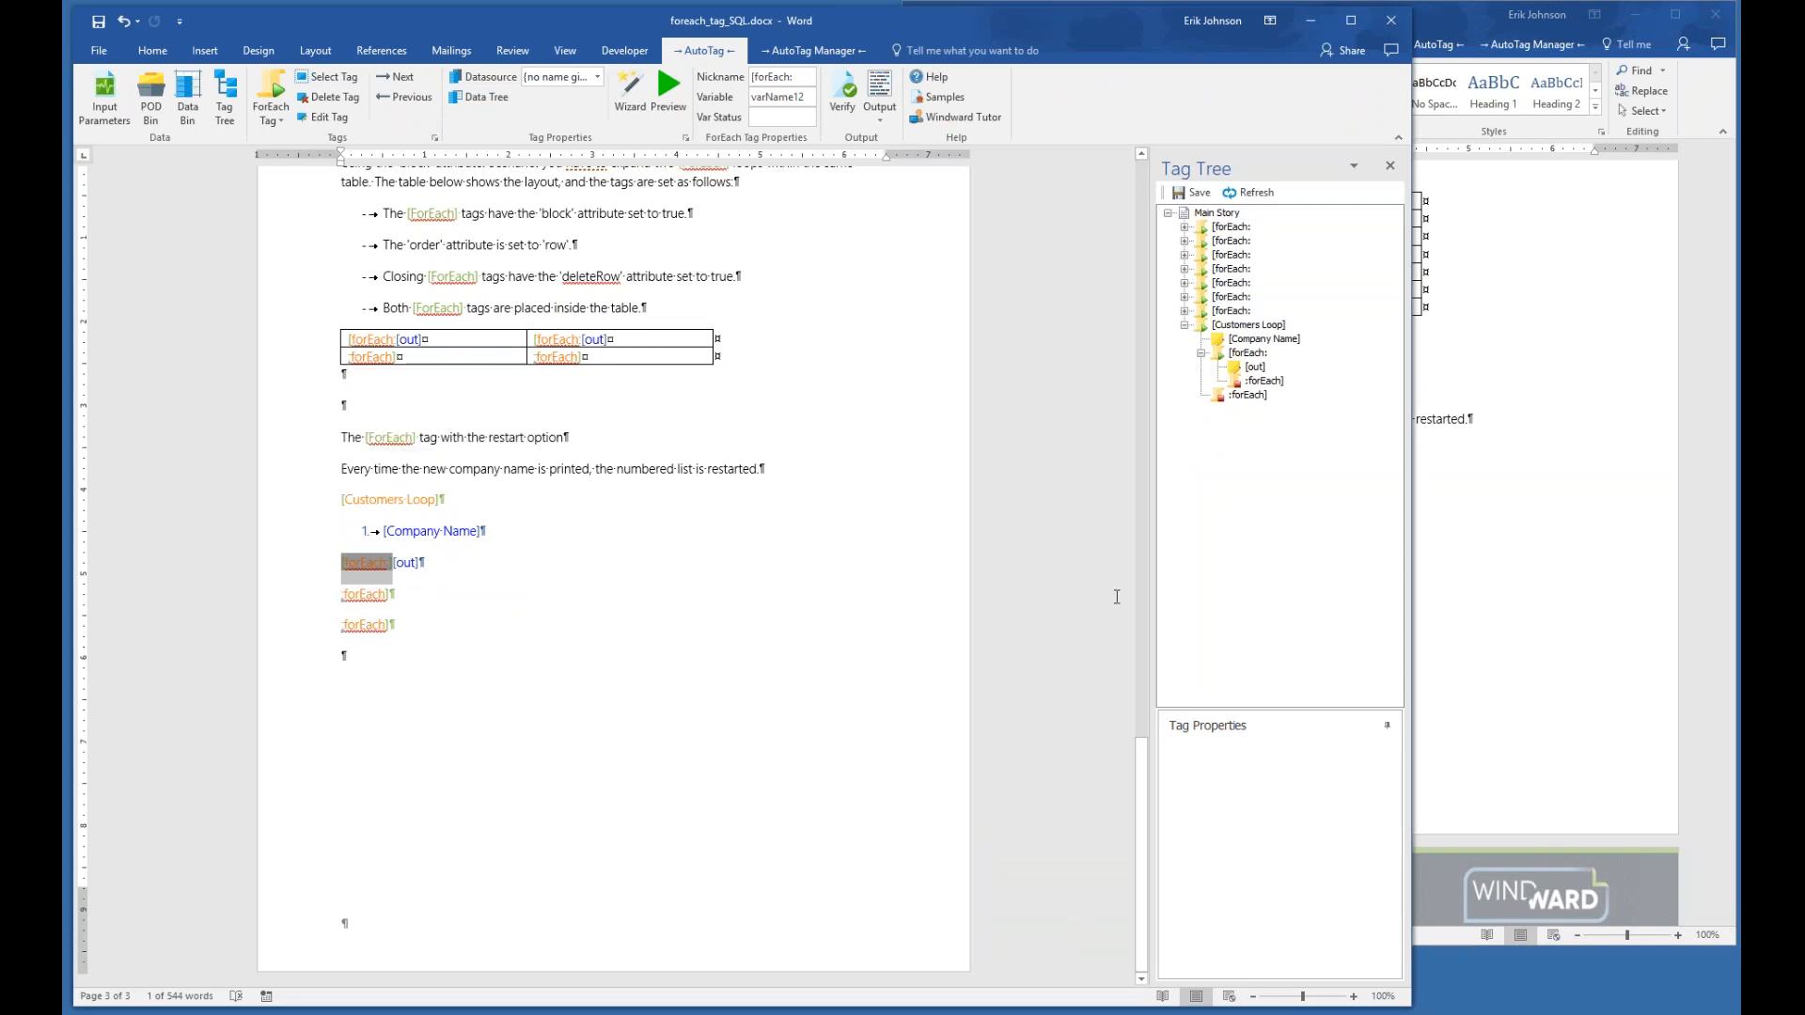
click(1473, 577)
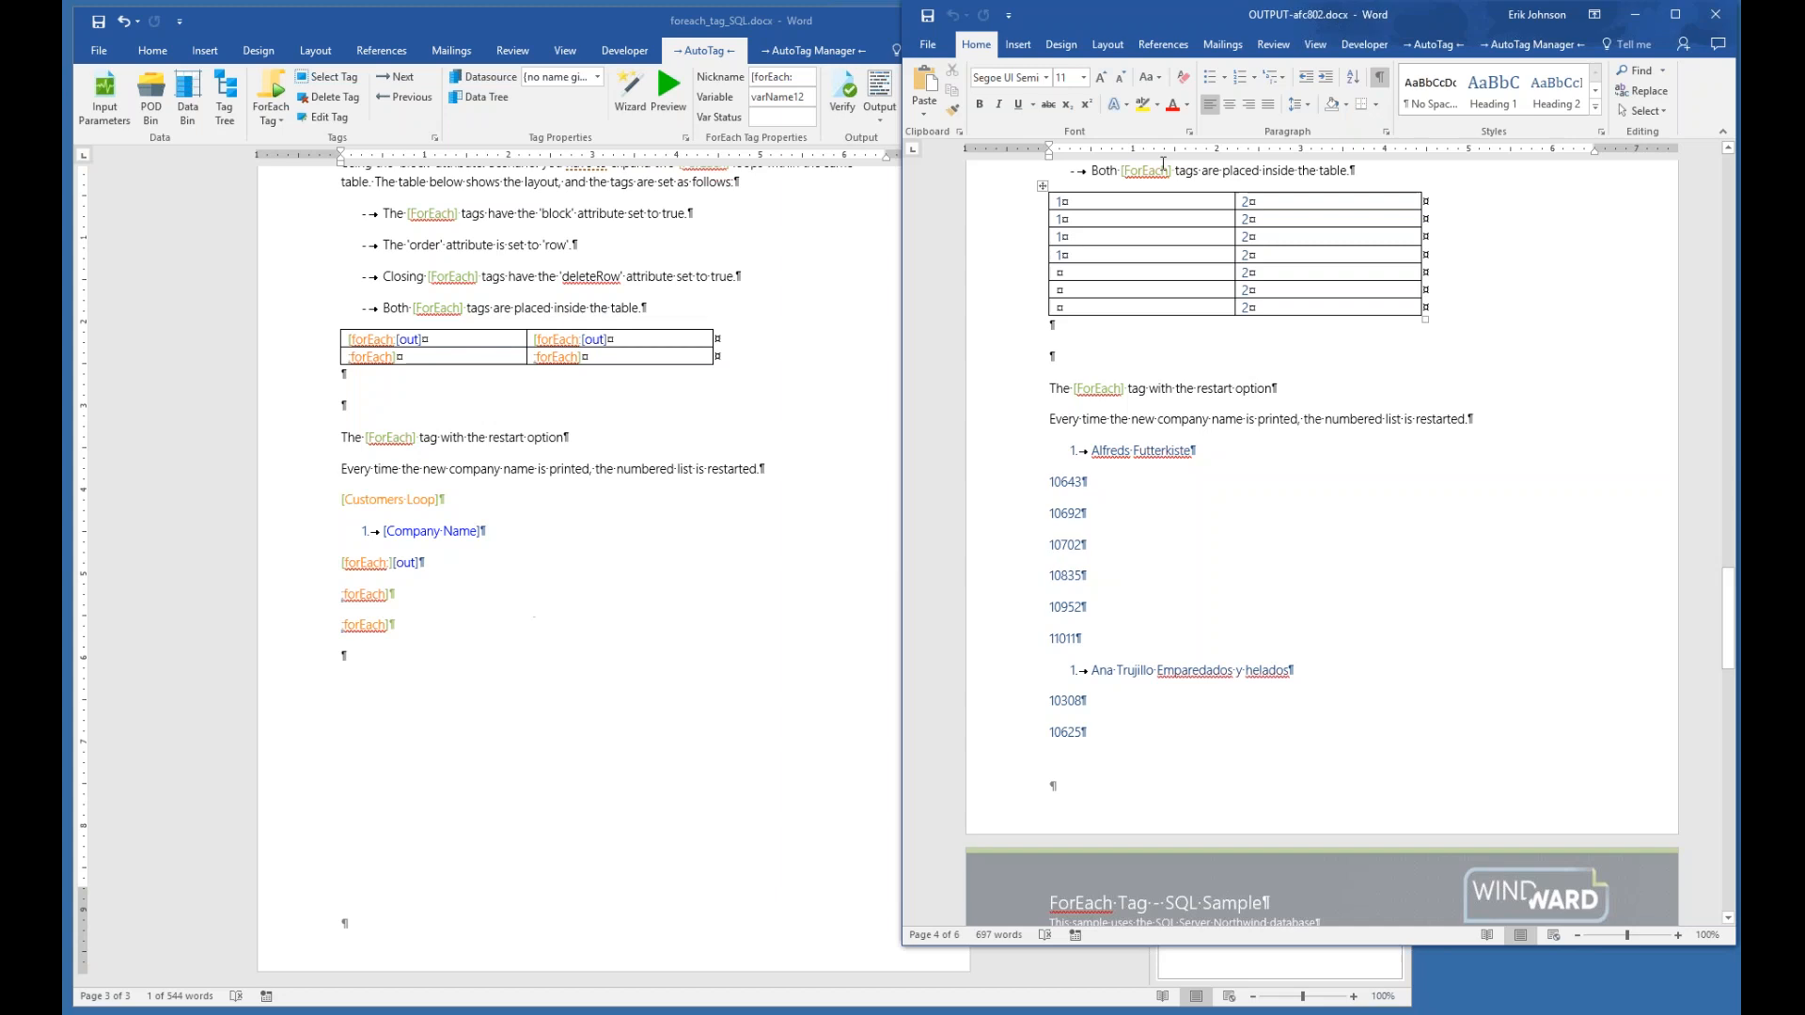
click(1713, 16)
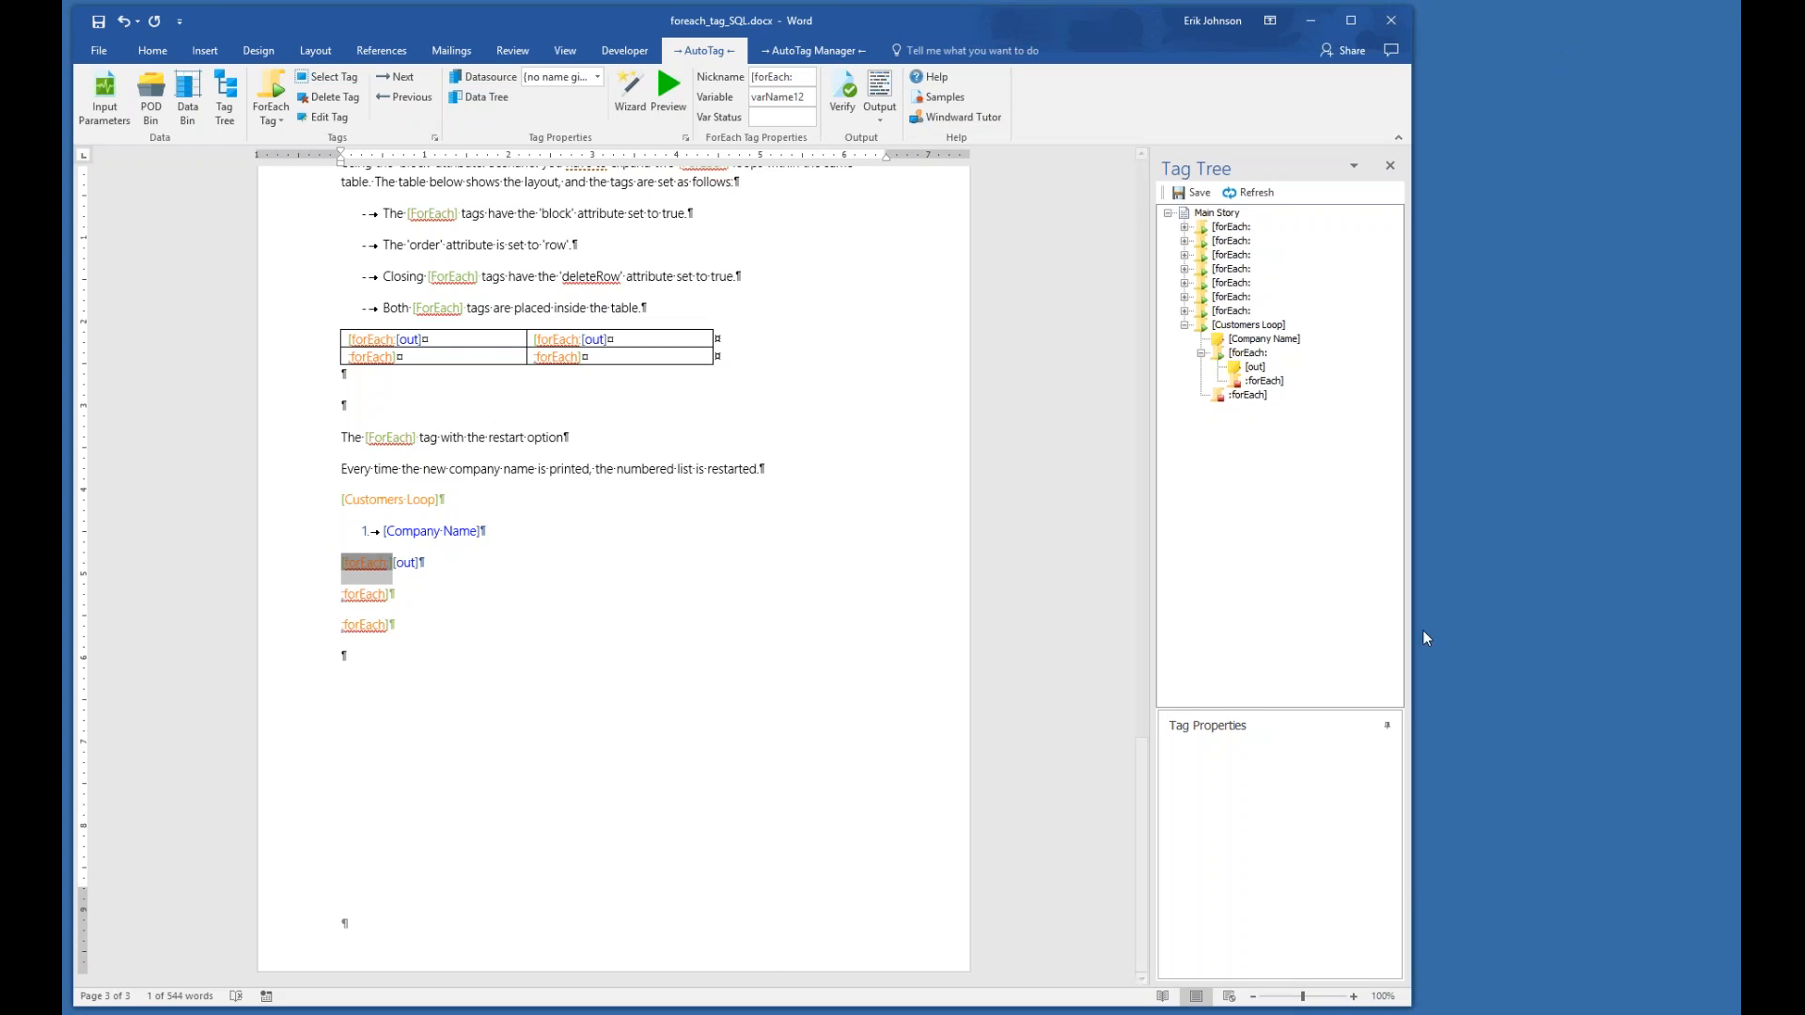
- Locate the column-major expansion example in the template and preview the category records its forEach tag selects
drag(1140, 850, 1153, 653)
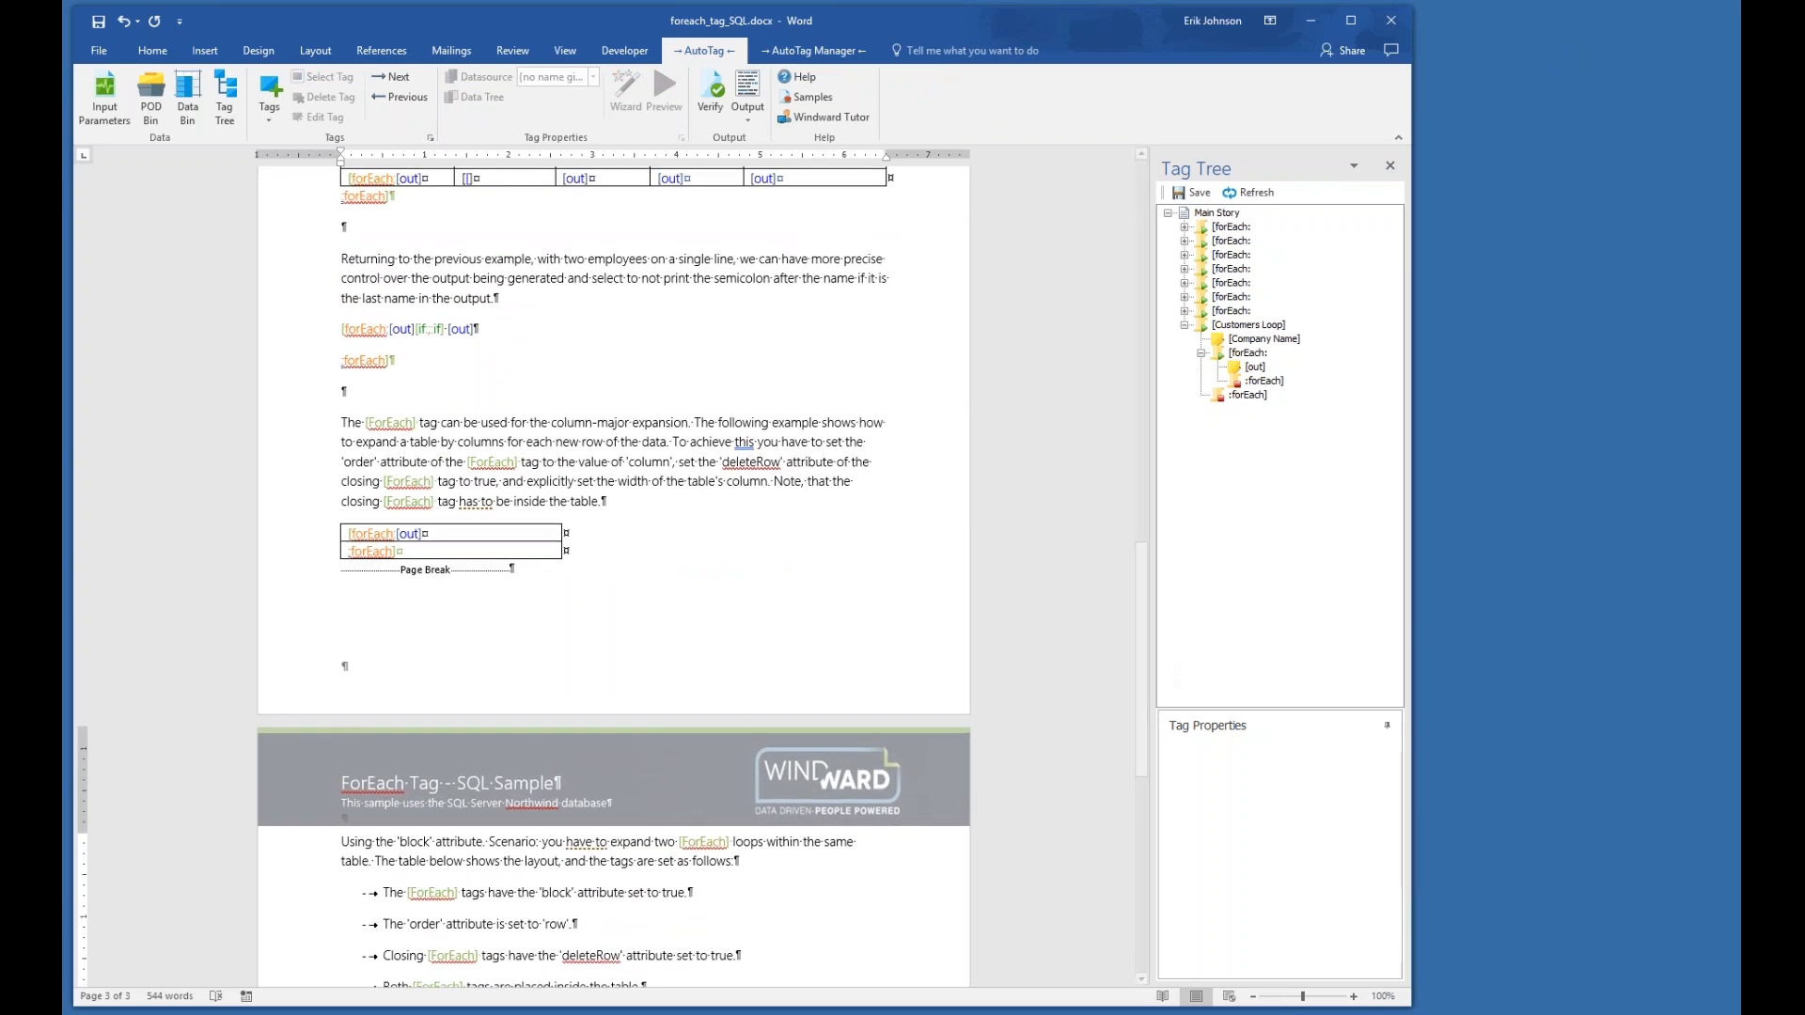
drag(1143, 681, 1143, 657)
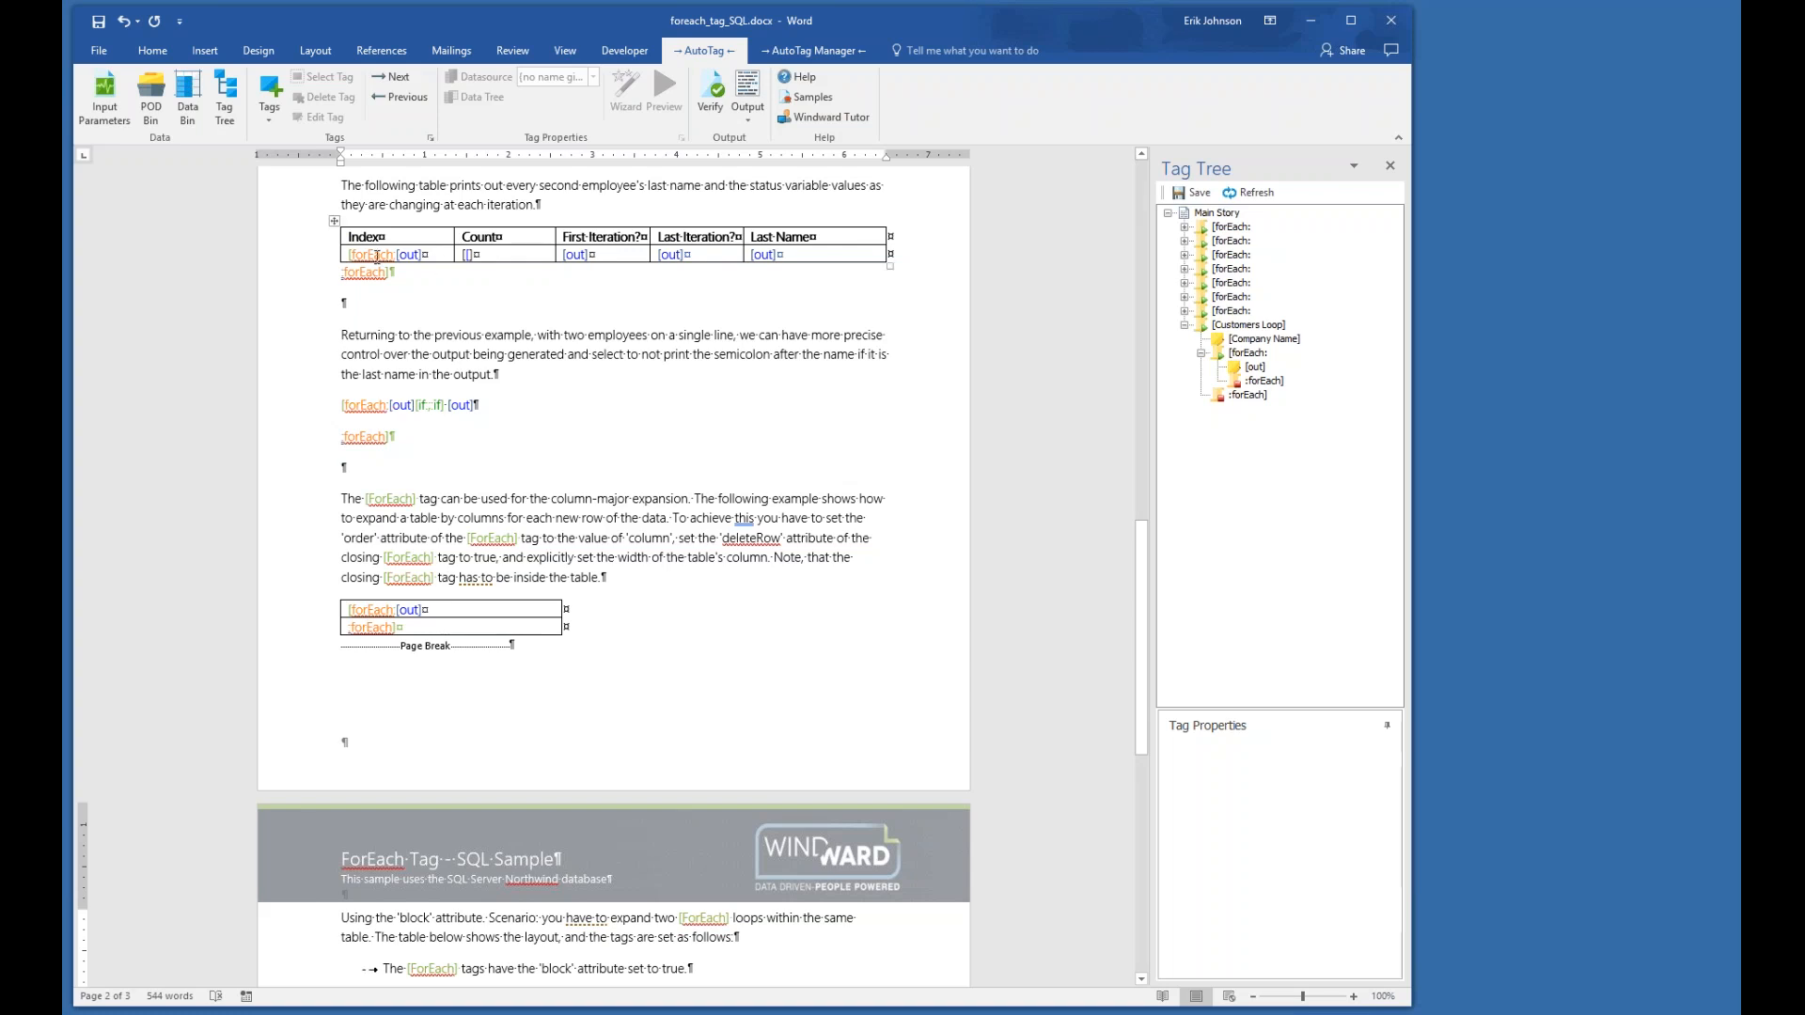
mouse_move(372, 256)
mouse_move(380, 628)
click(373, 610)
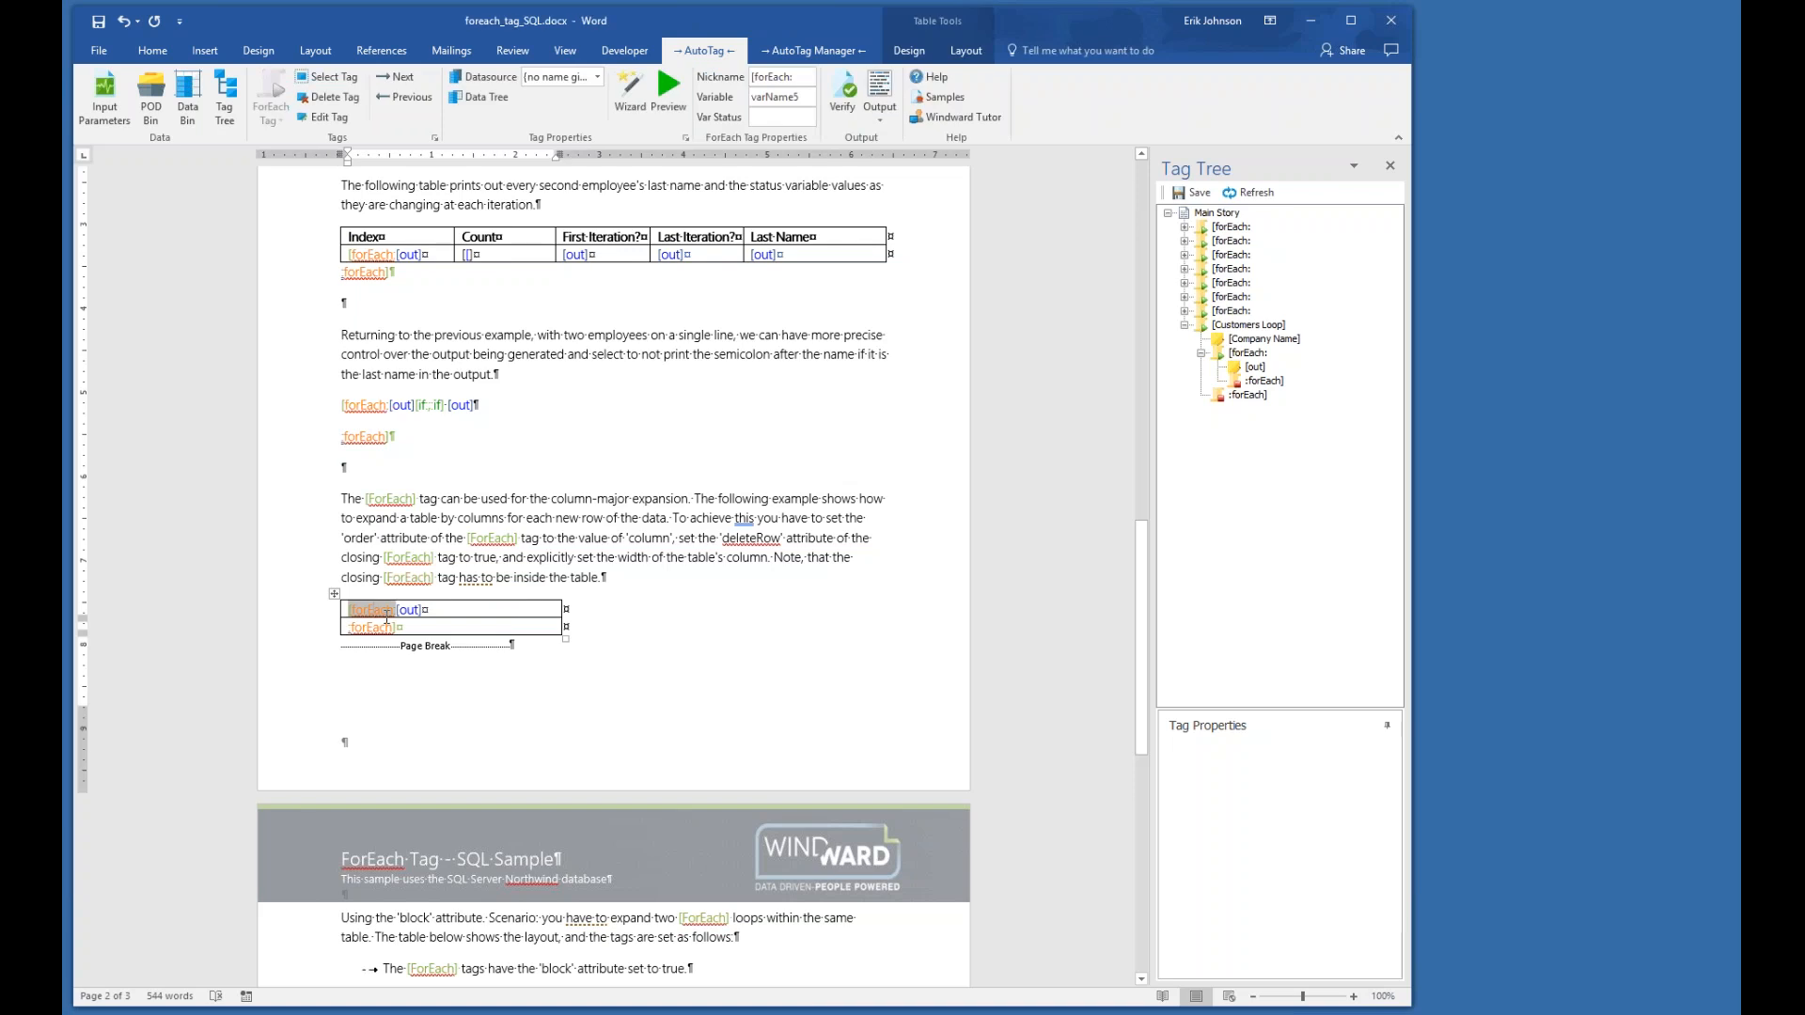
click(670, 89)
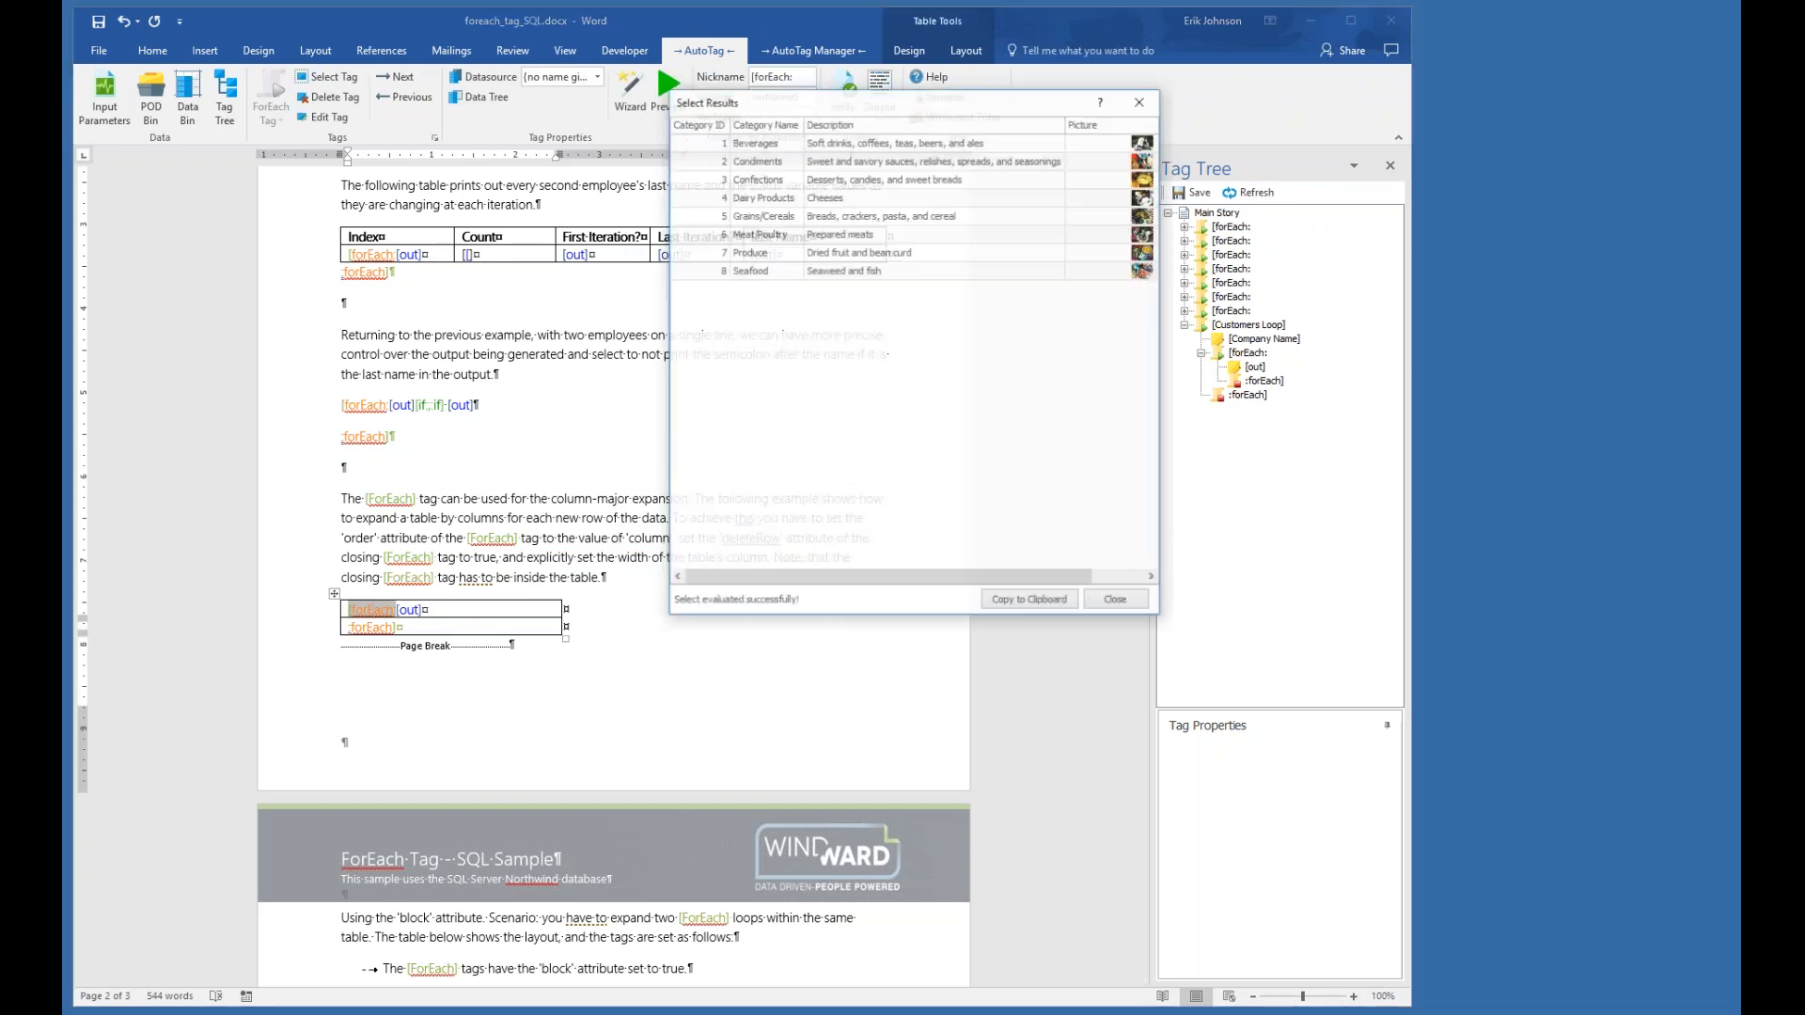
drag(779, 104, 685, 317)
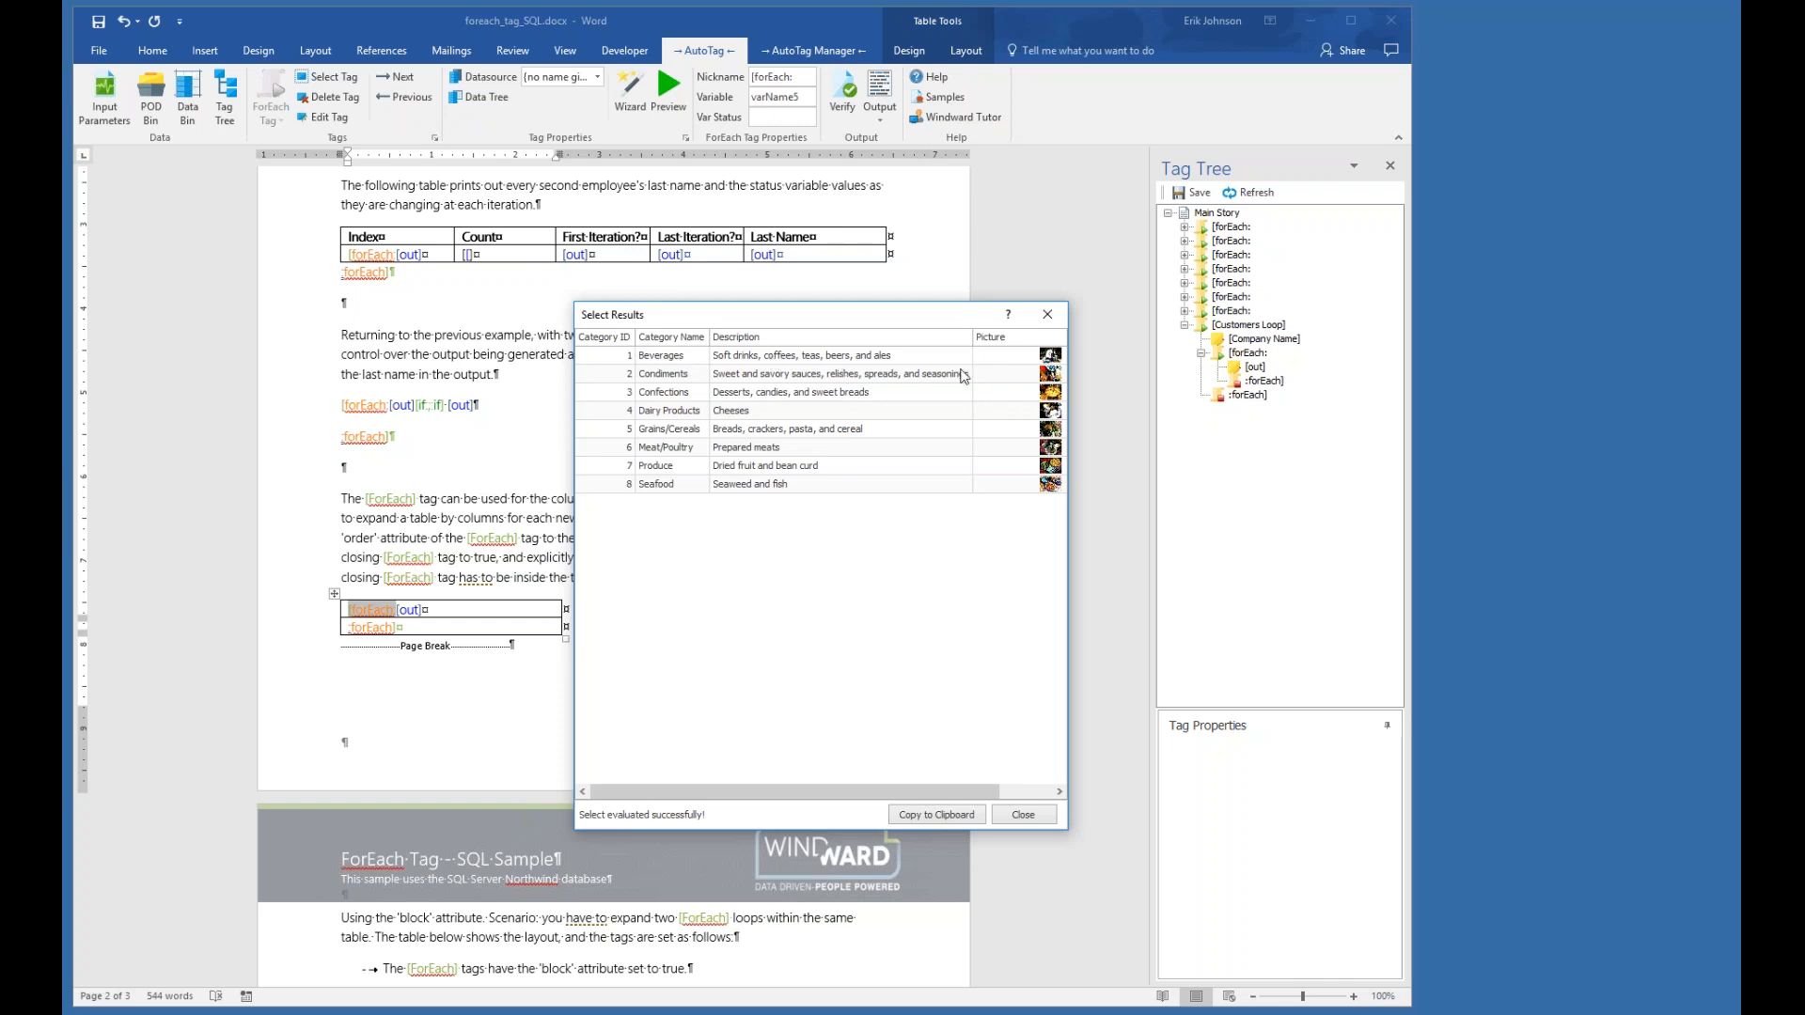
click(1024, 822)
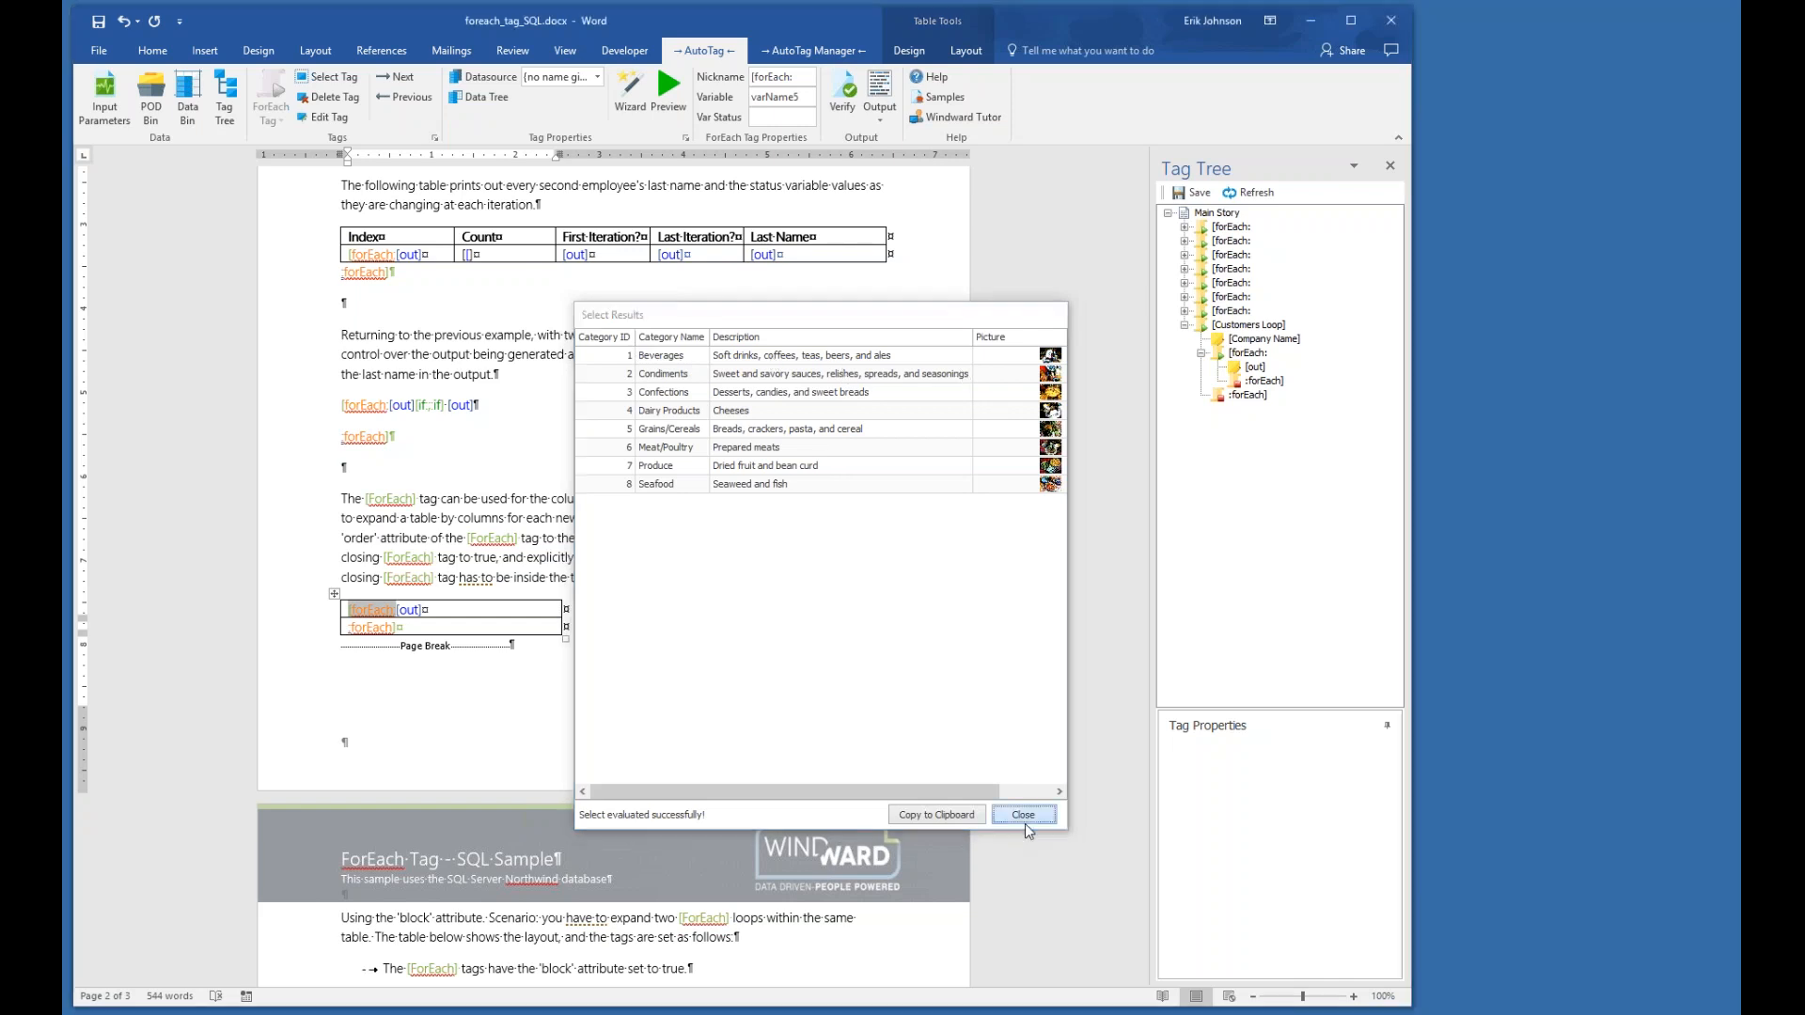
- Preview the values of the out tag in the column-major table, and close the Tag Tree
click(410, 612)
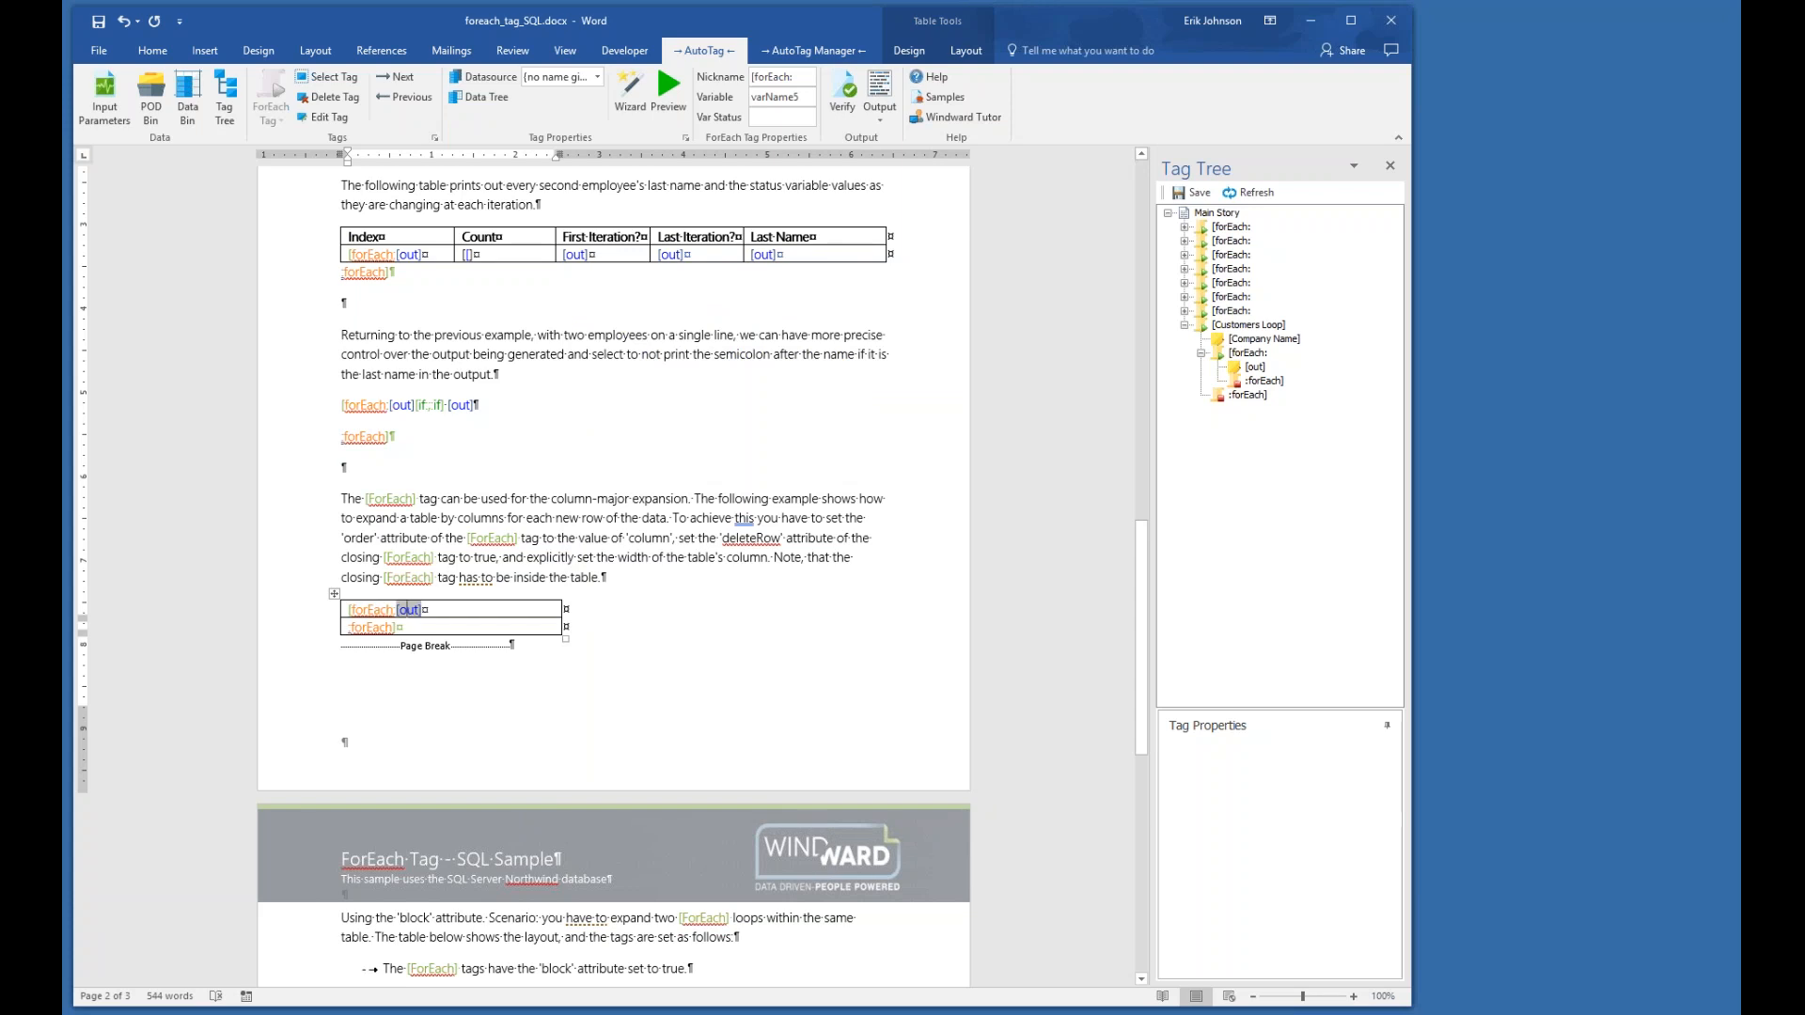
click(664, 94)
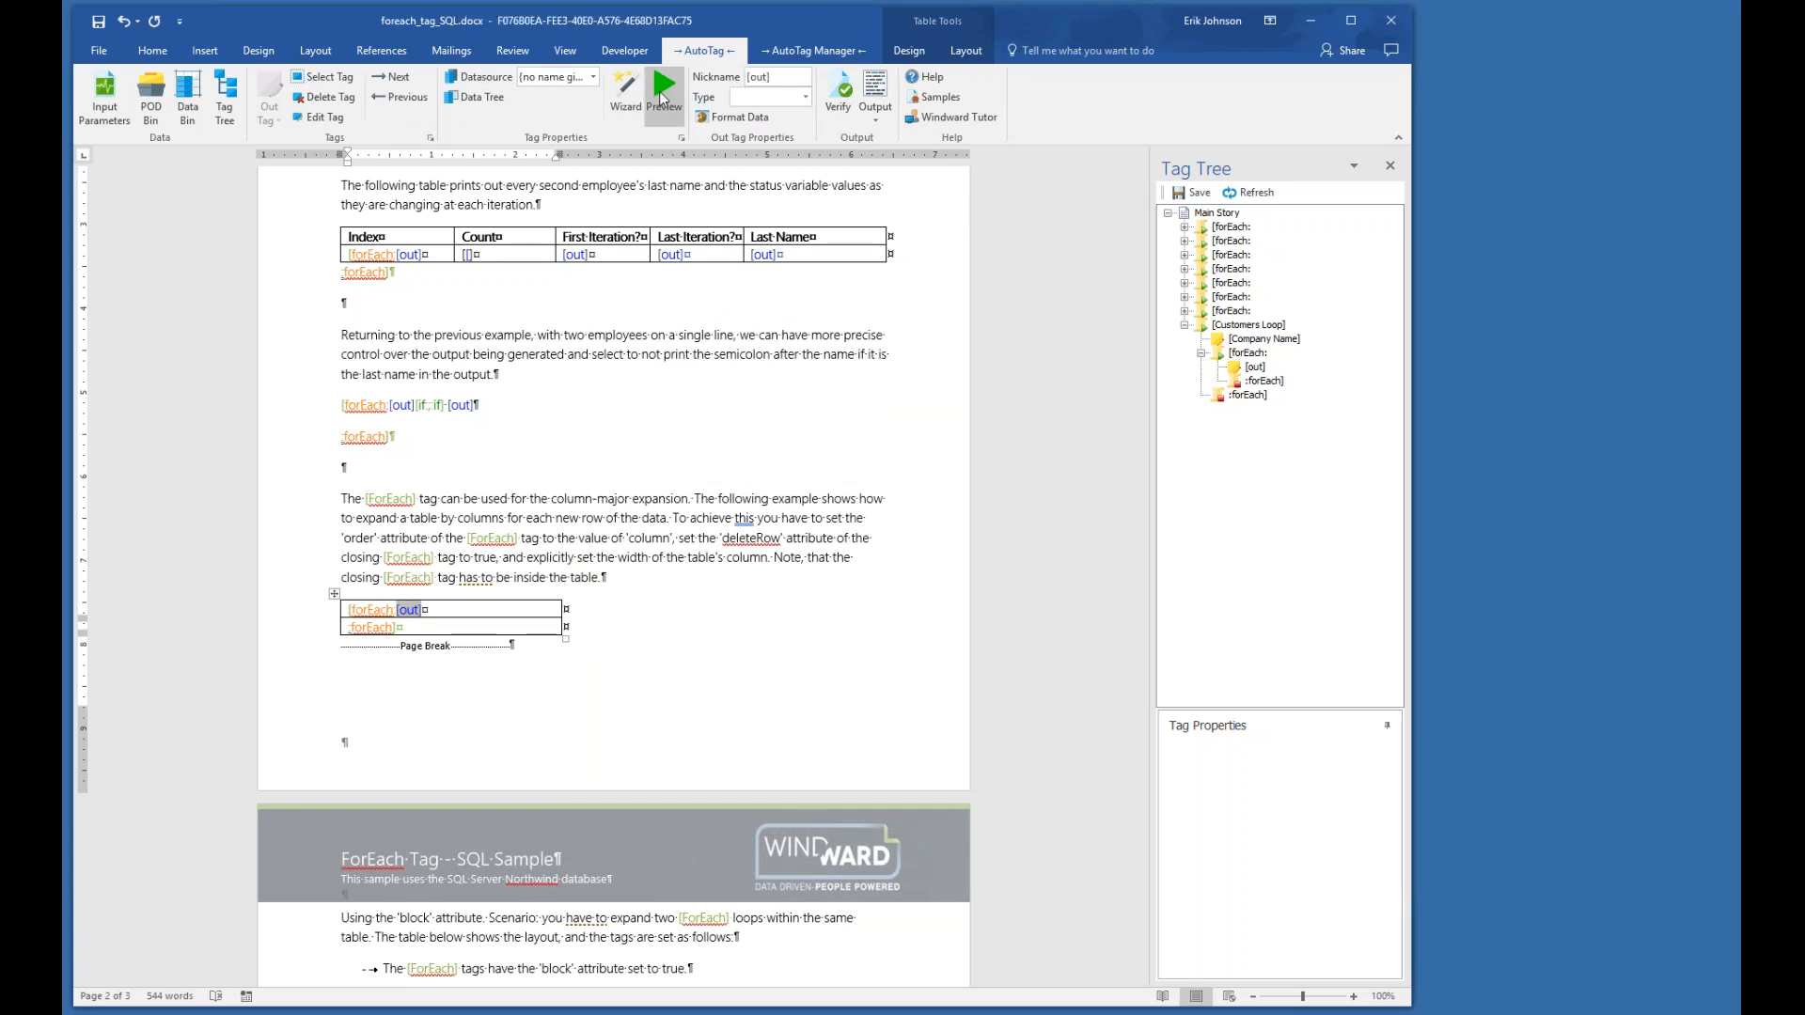
drag(798, 120, 774, 454)
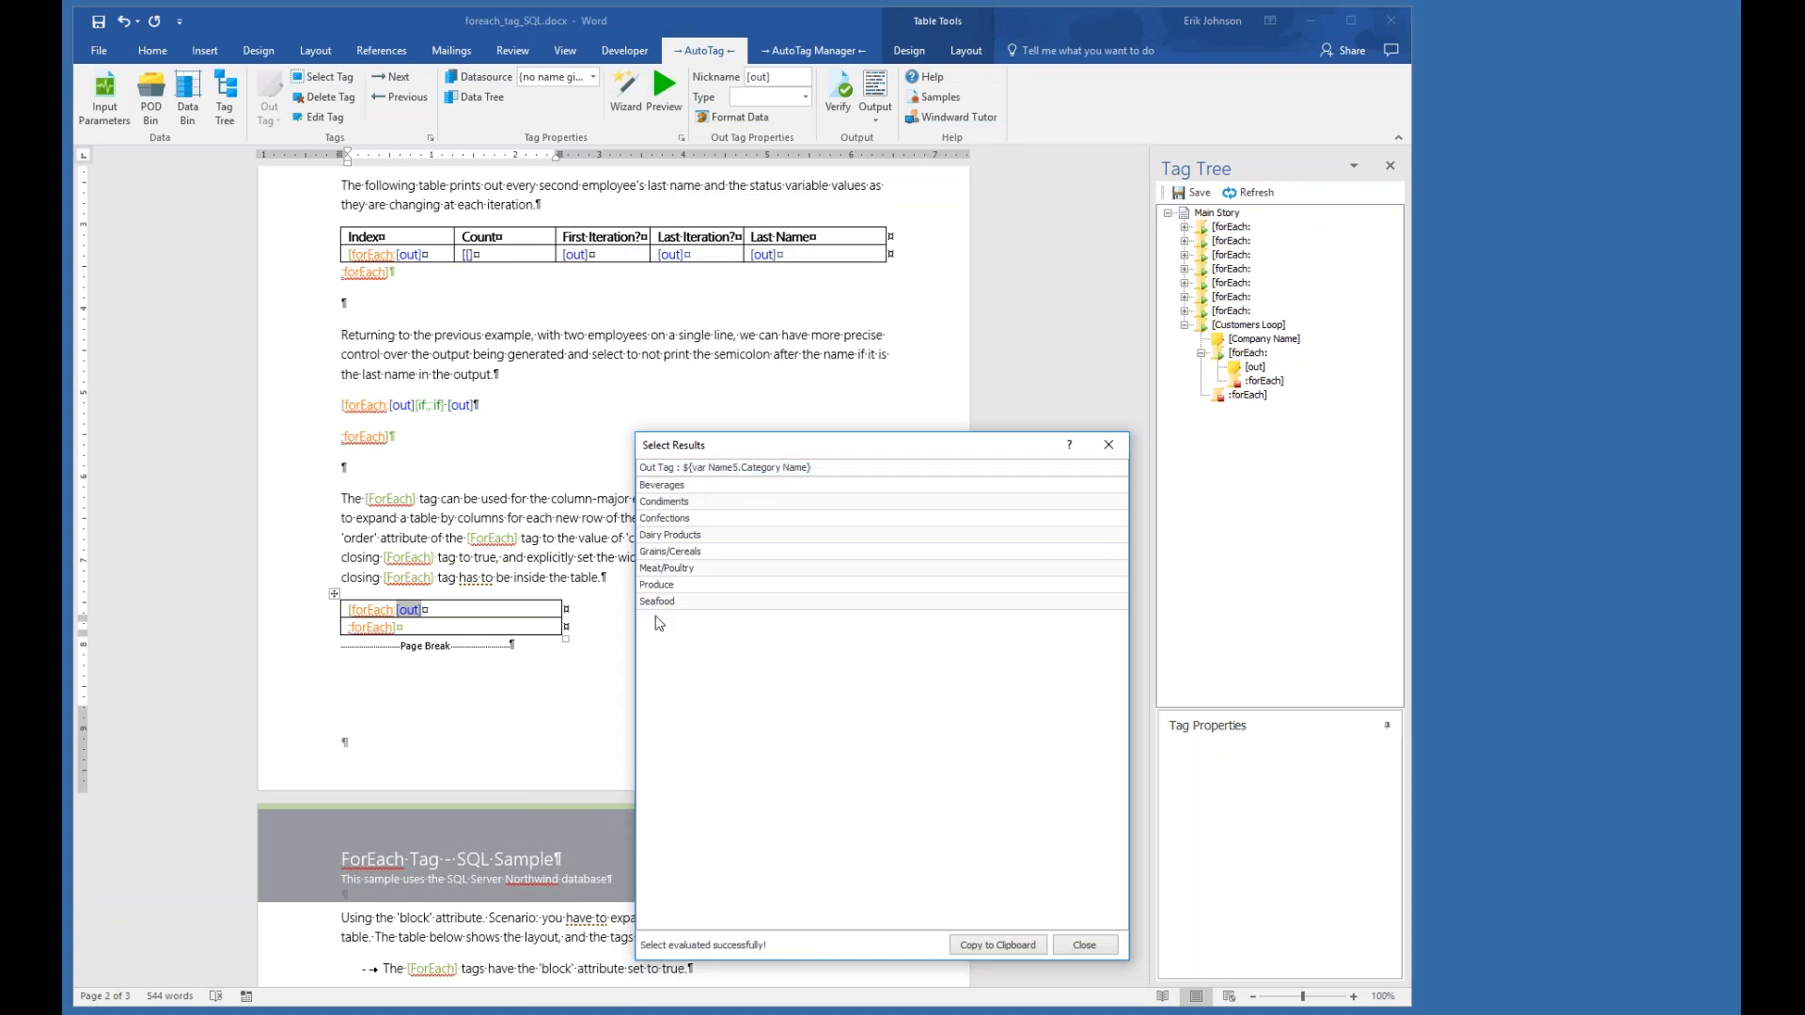
click(1085, 945)
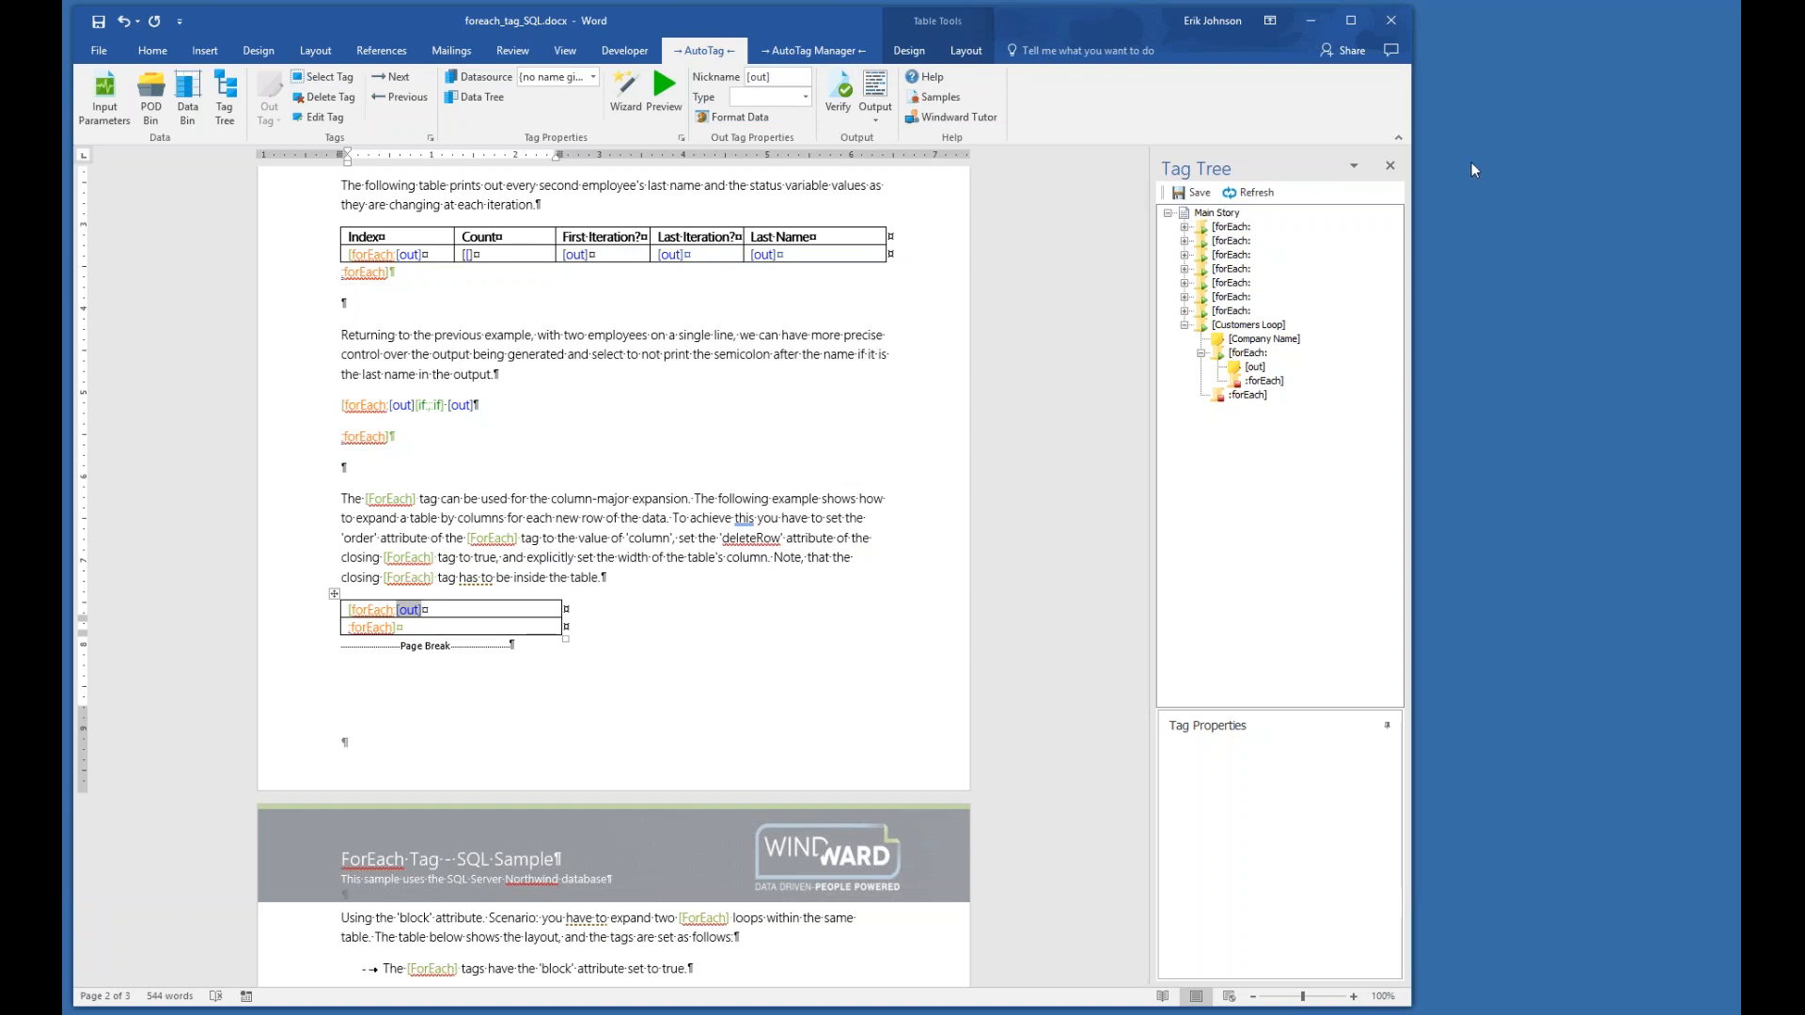
click(1390, 166)
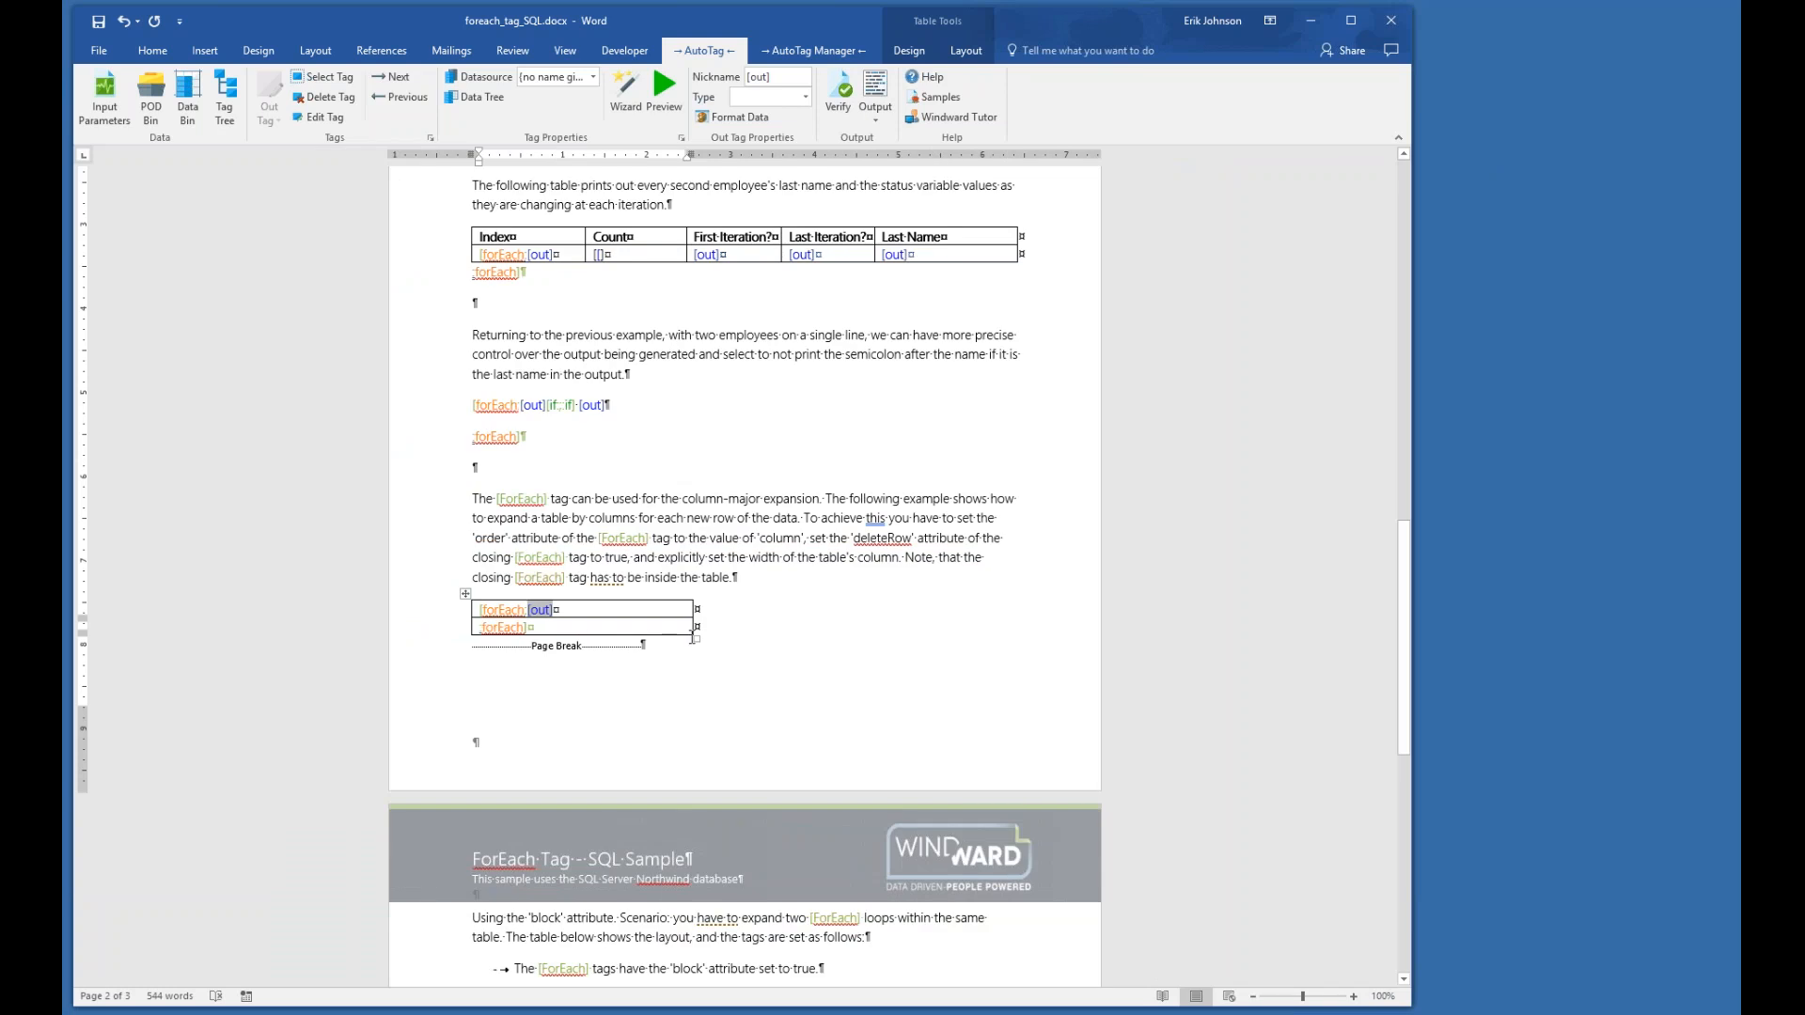
- Generate the template's output, examine the column-major category table in it, and close the output document
click(875, 87)
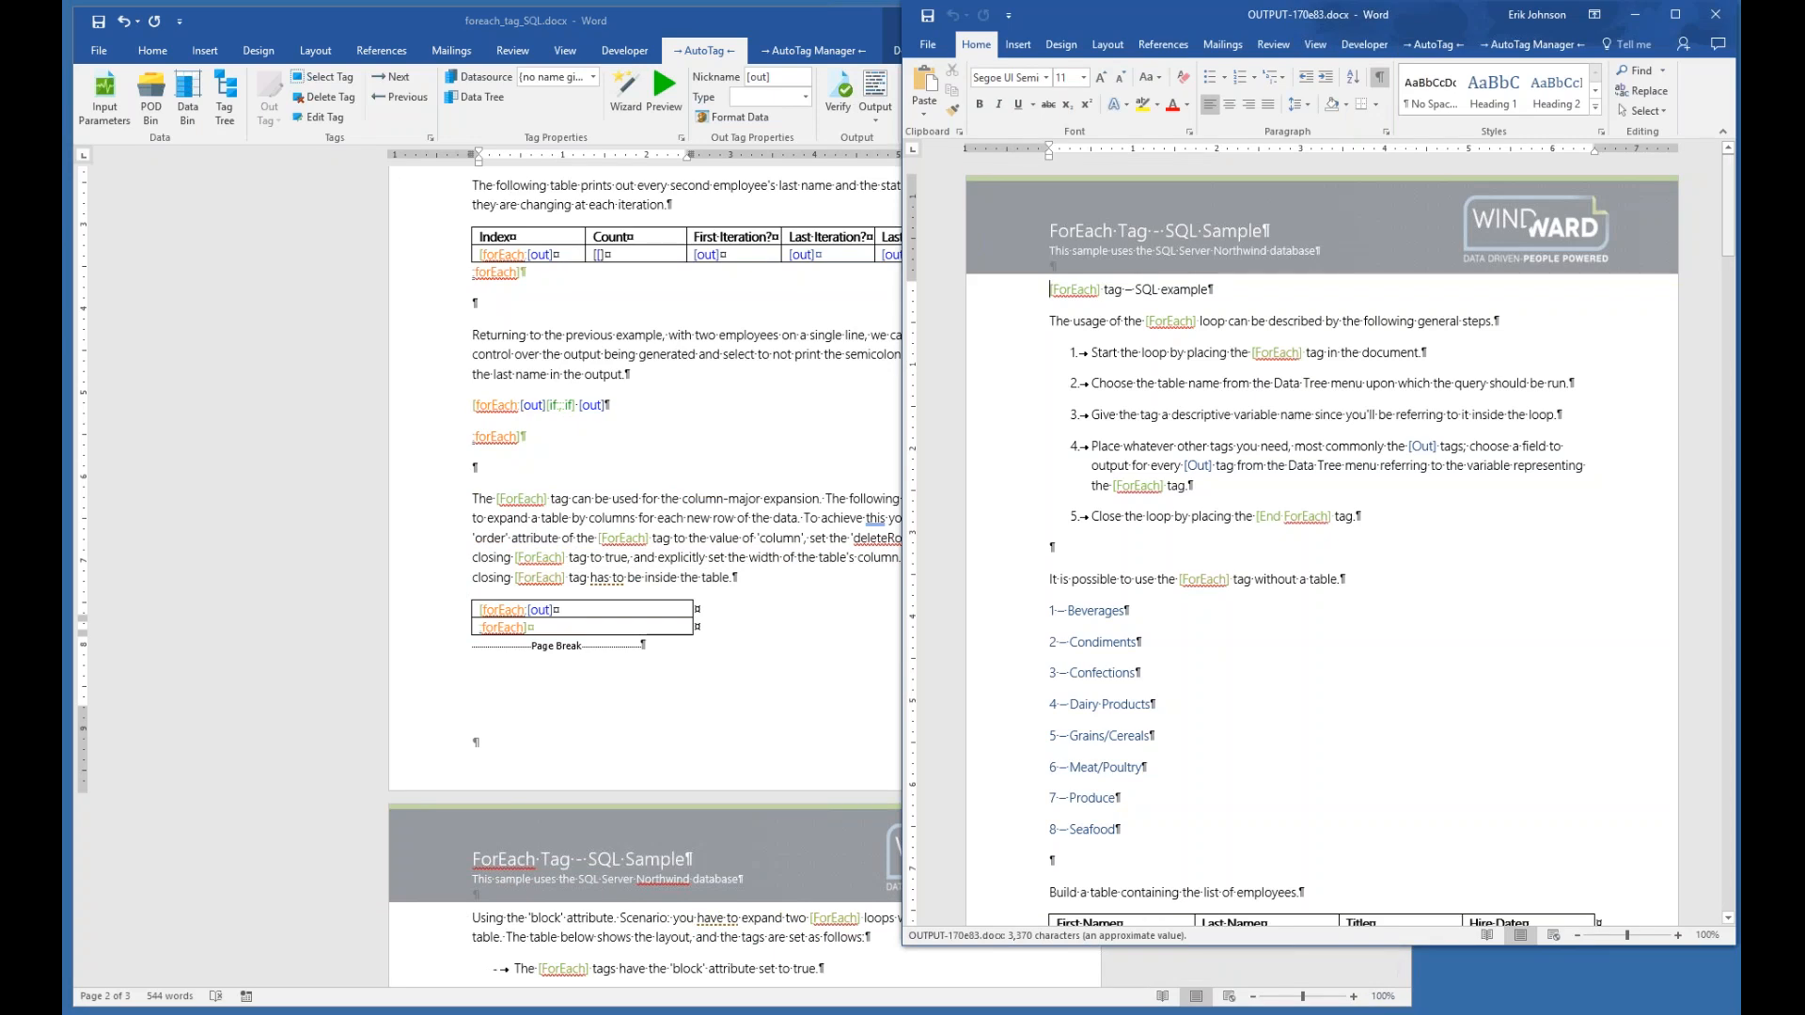
drag(1732, 226, 1733, 522)
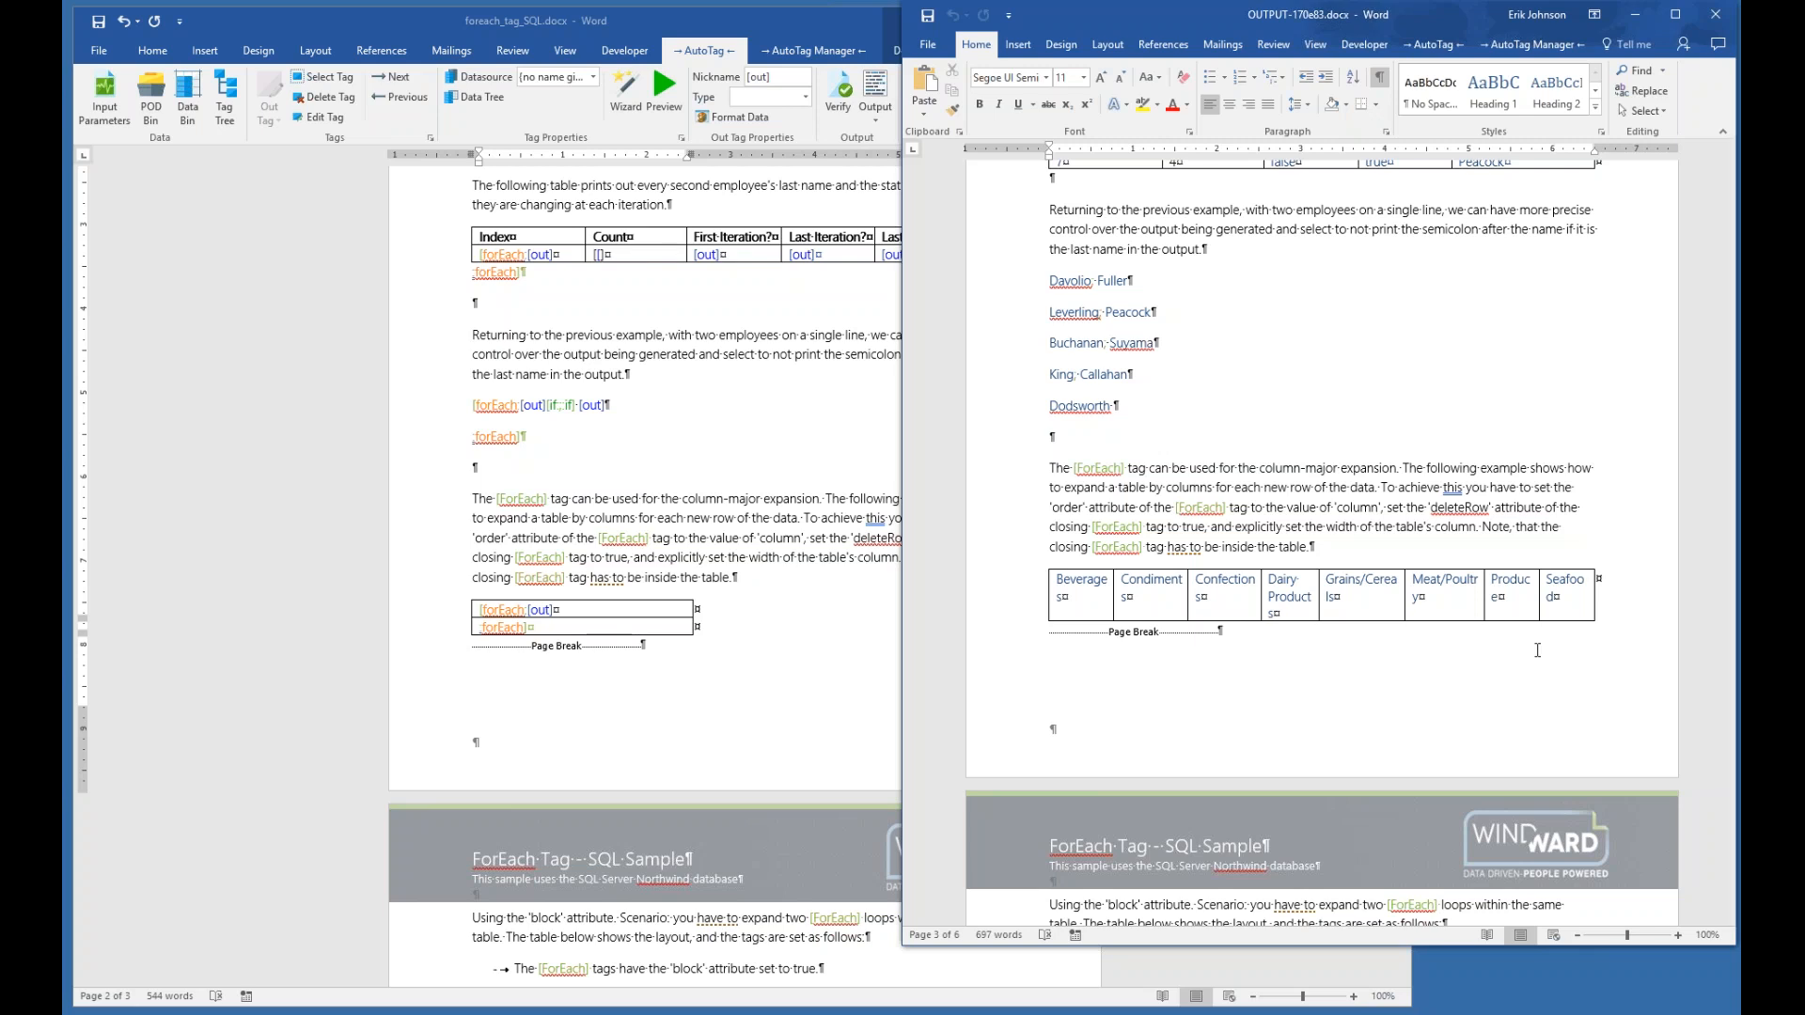
click(1733, 13)
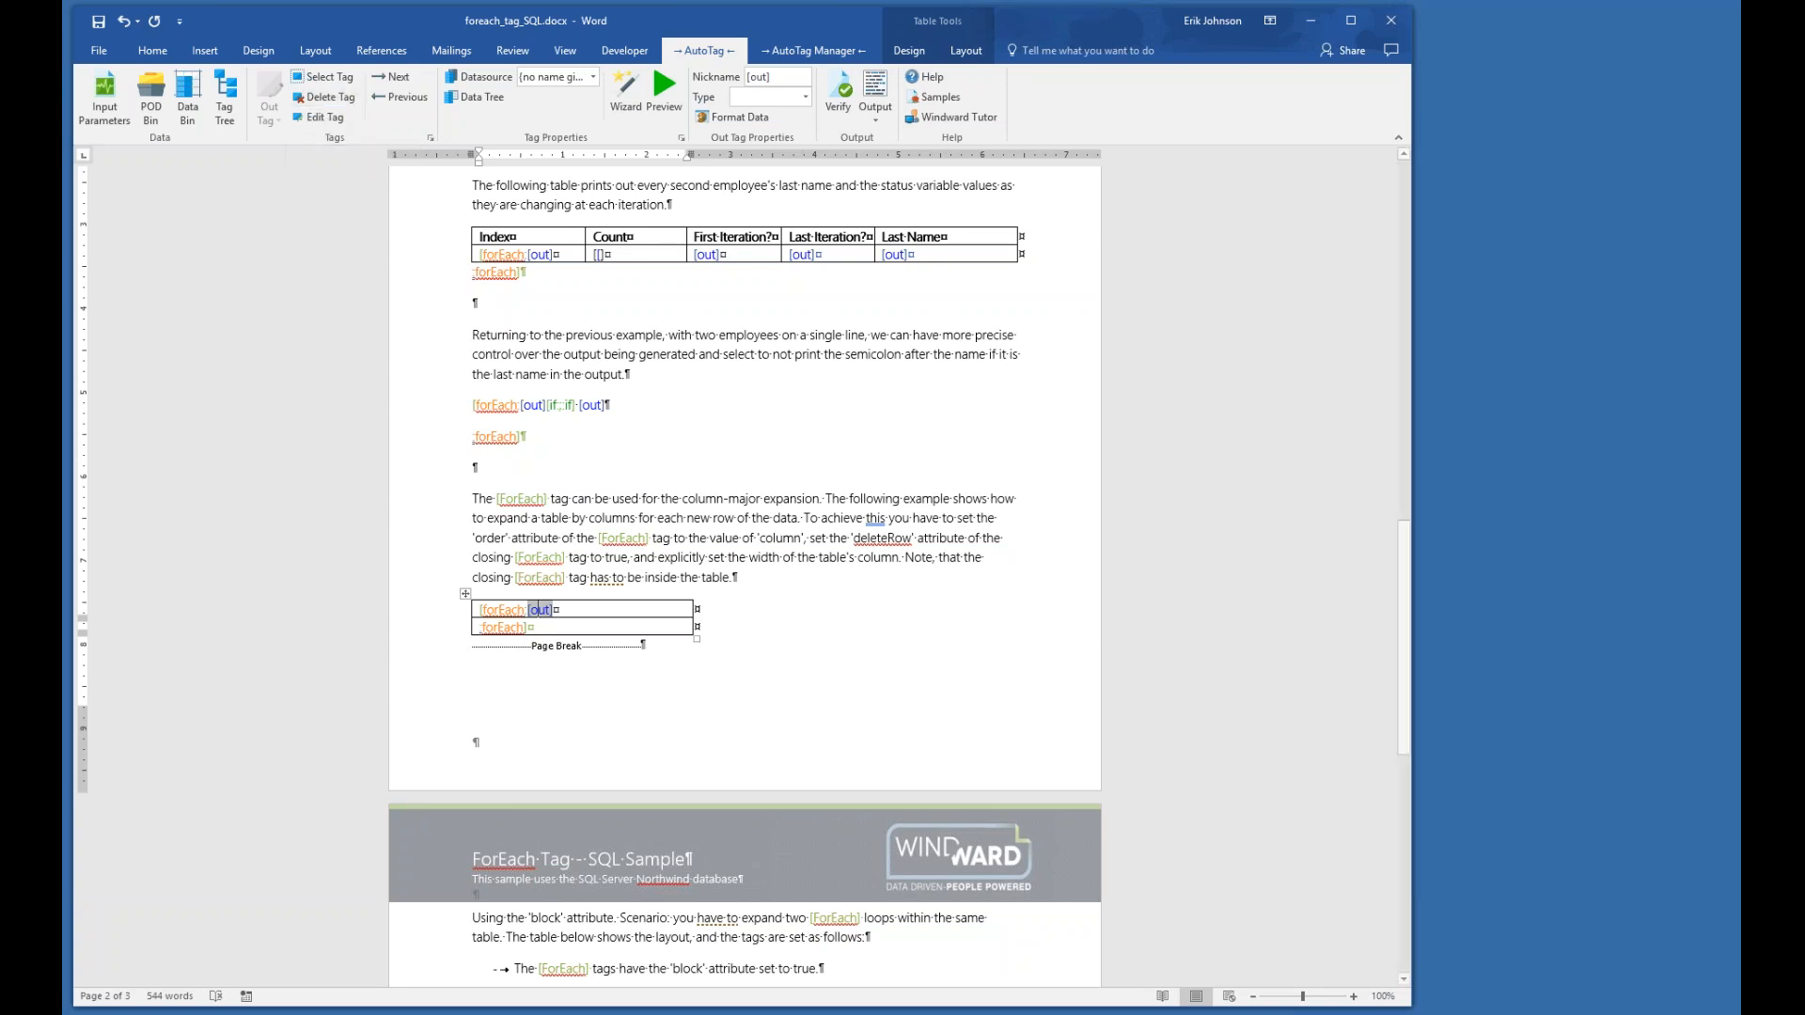
- Set deleteRow to false for the closing forEach tag in the column-major table, and save the tag
click(503, 628)
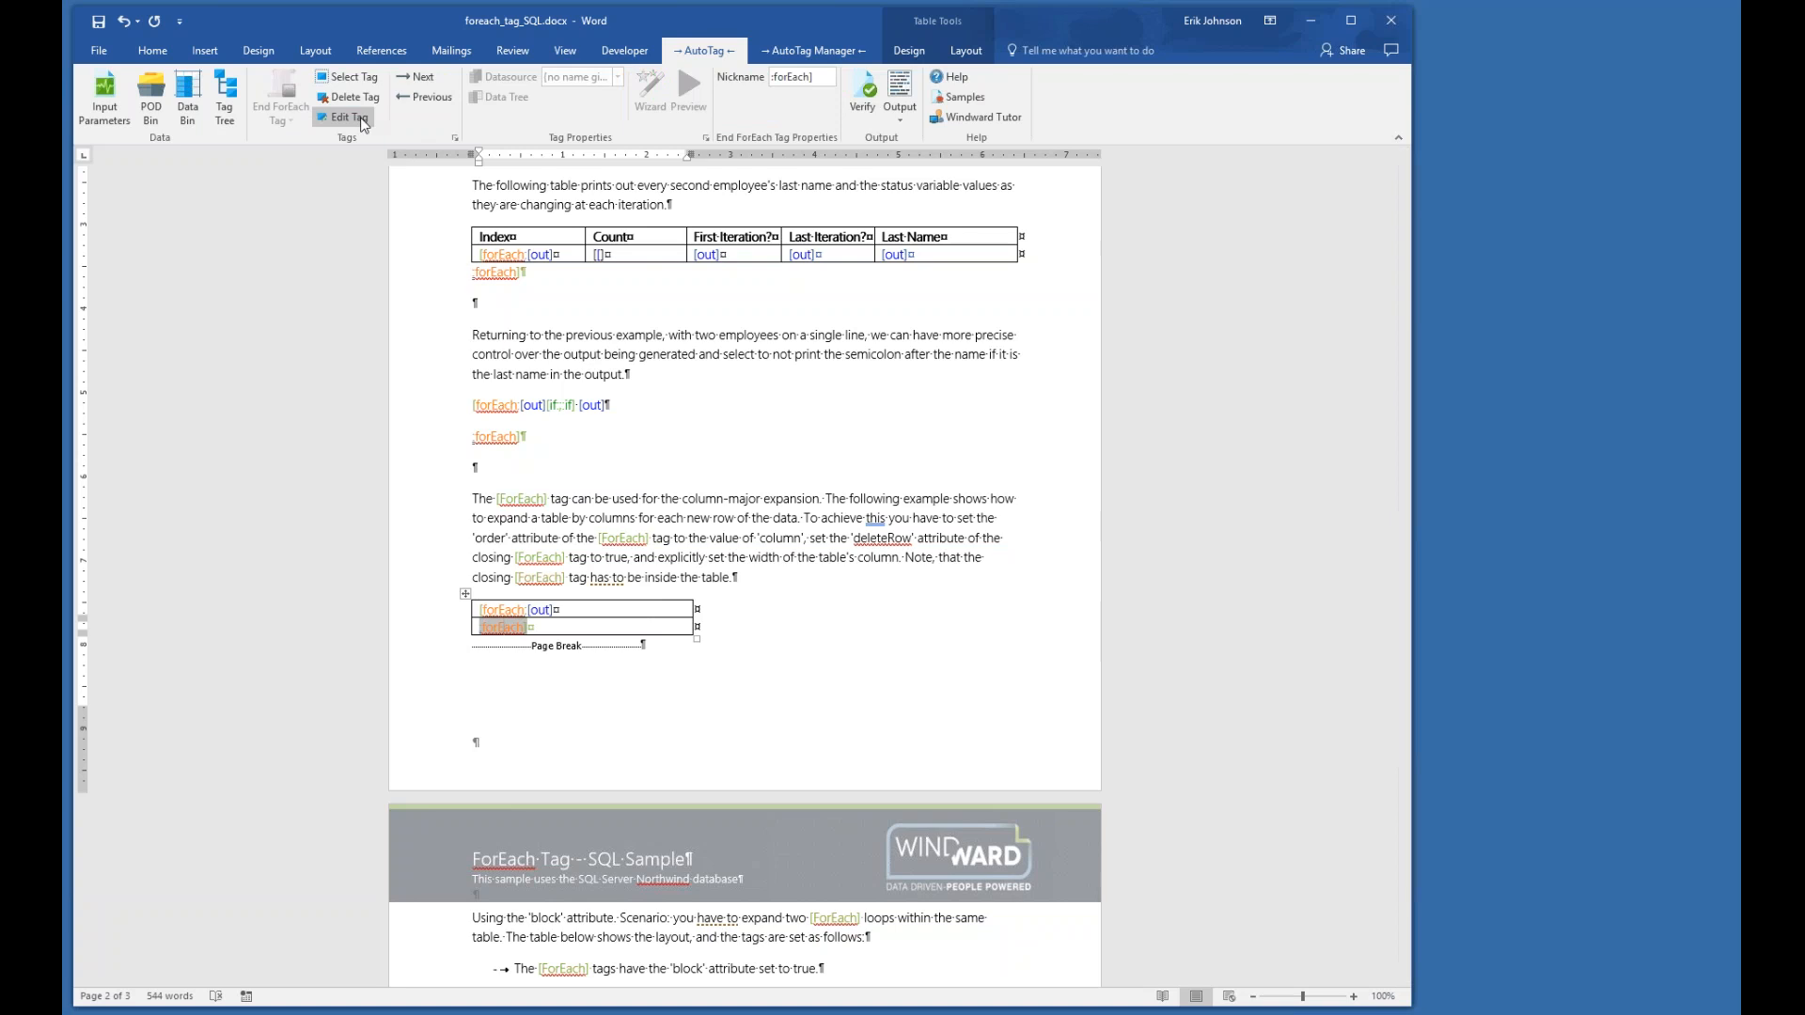
click(363, 122)
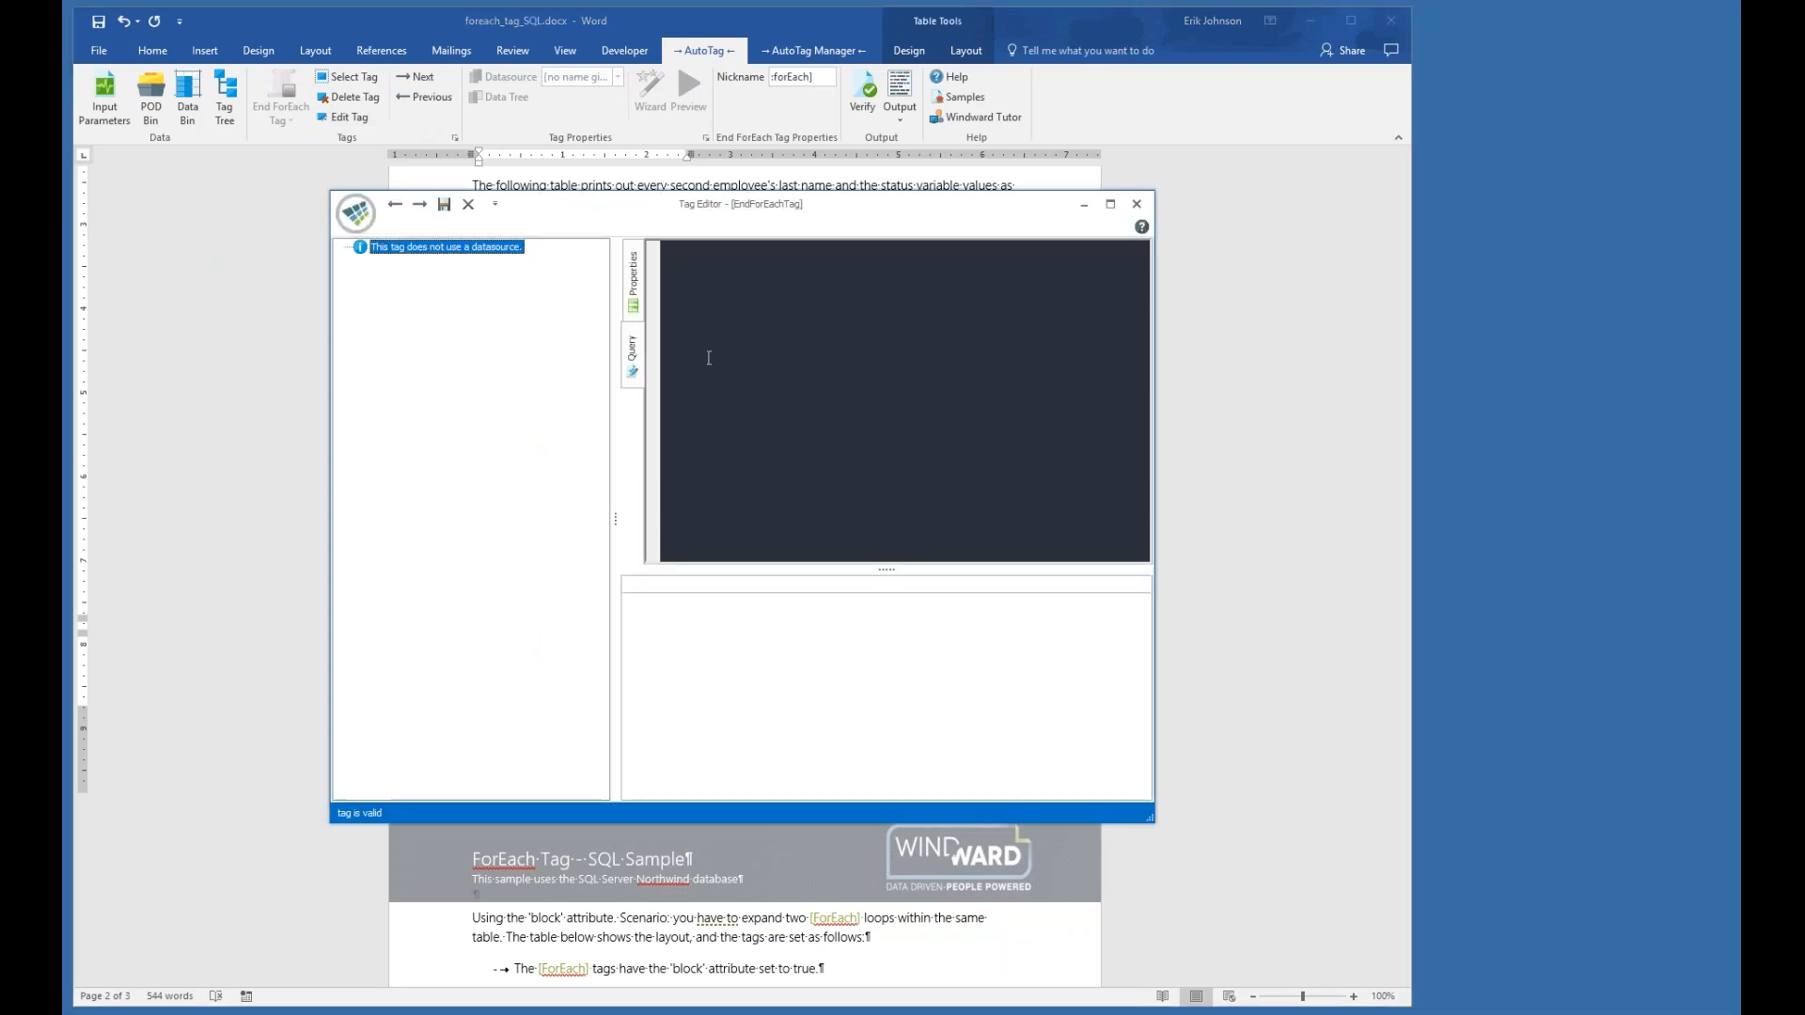
drag(595, 215, 574, 243)
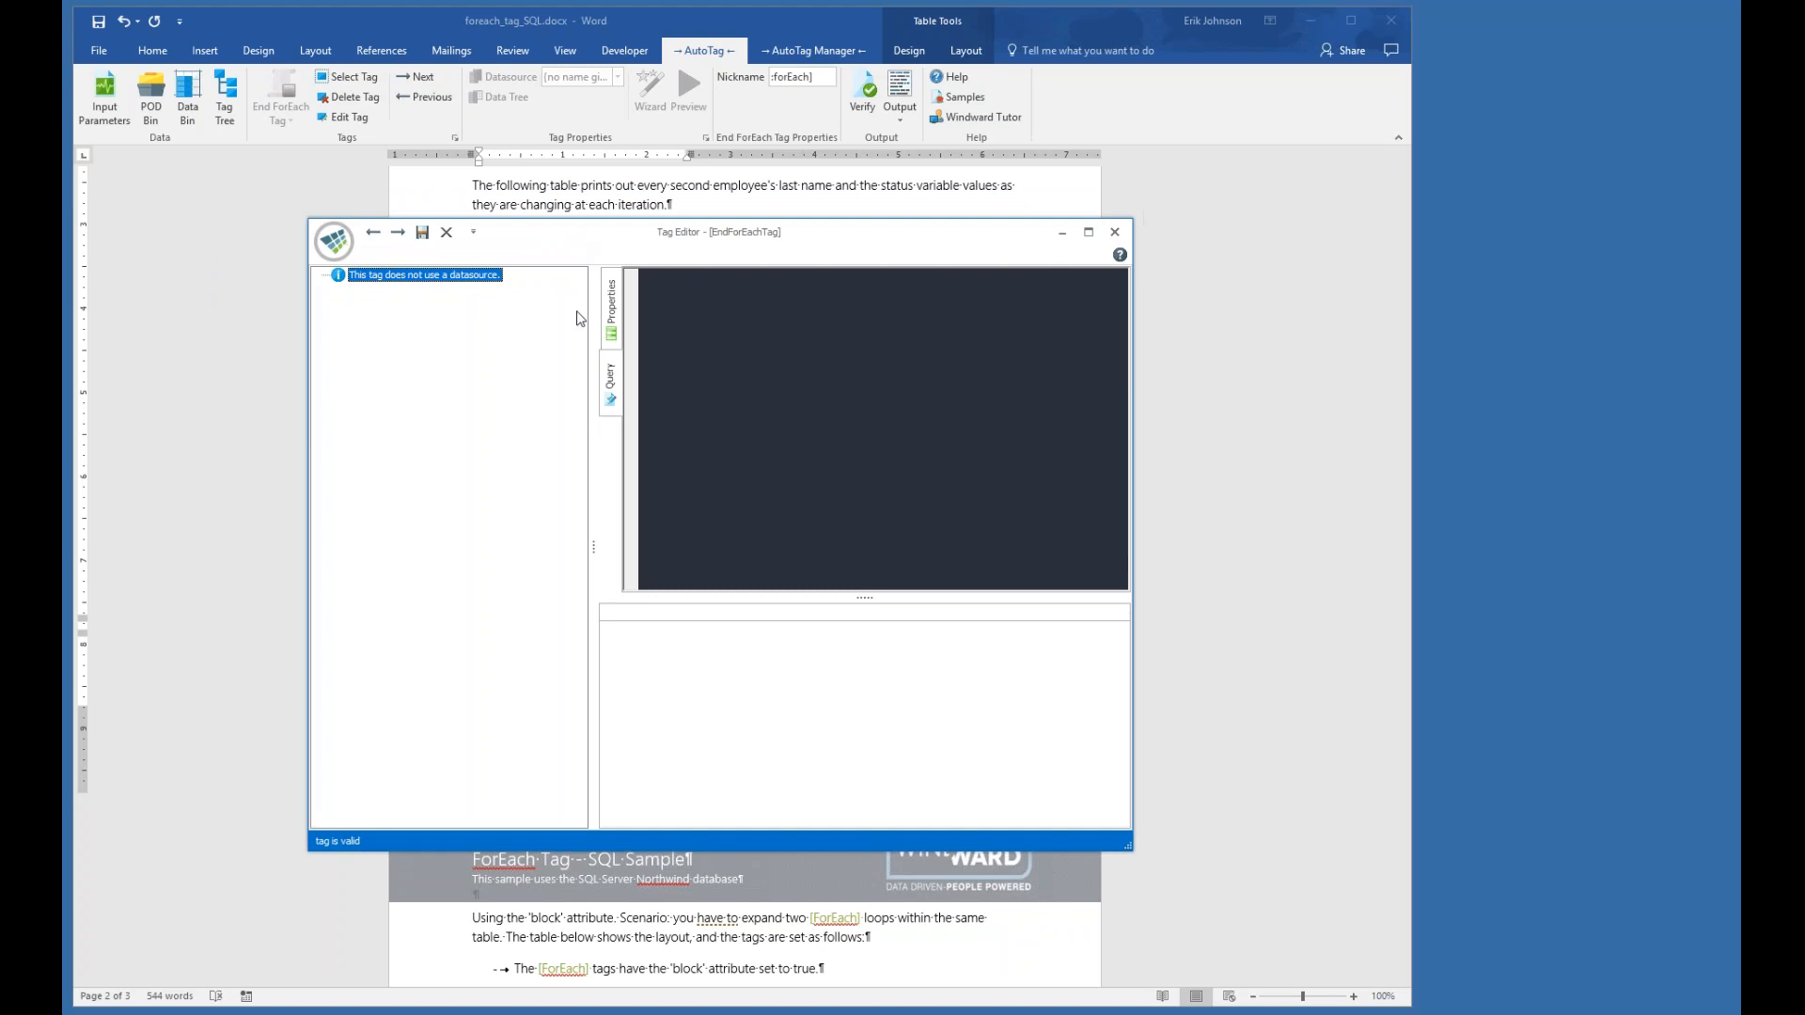
click(612, 393)
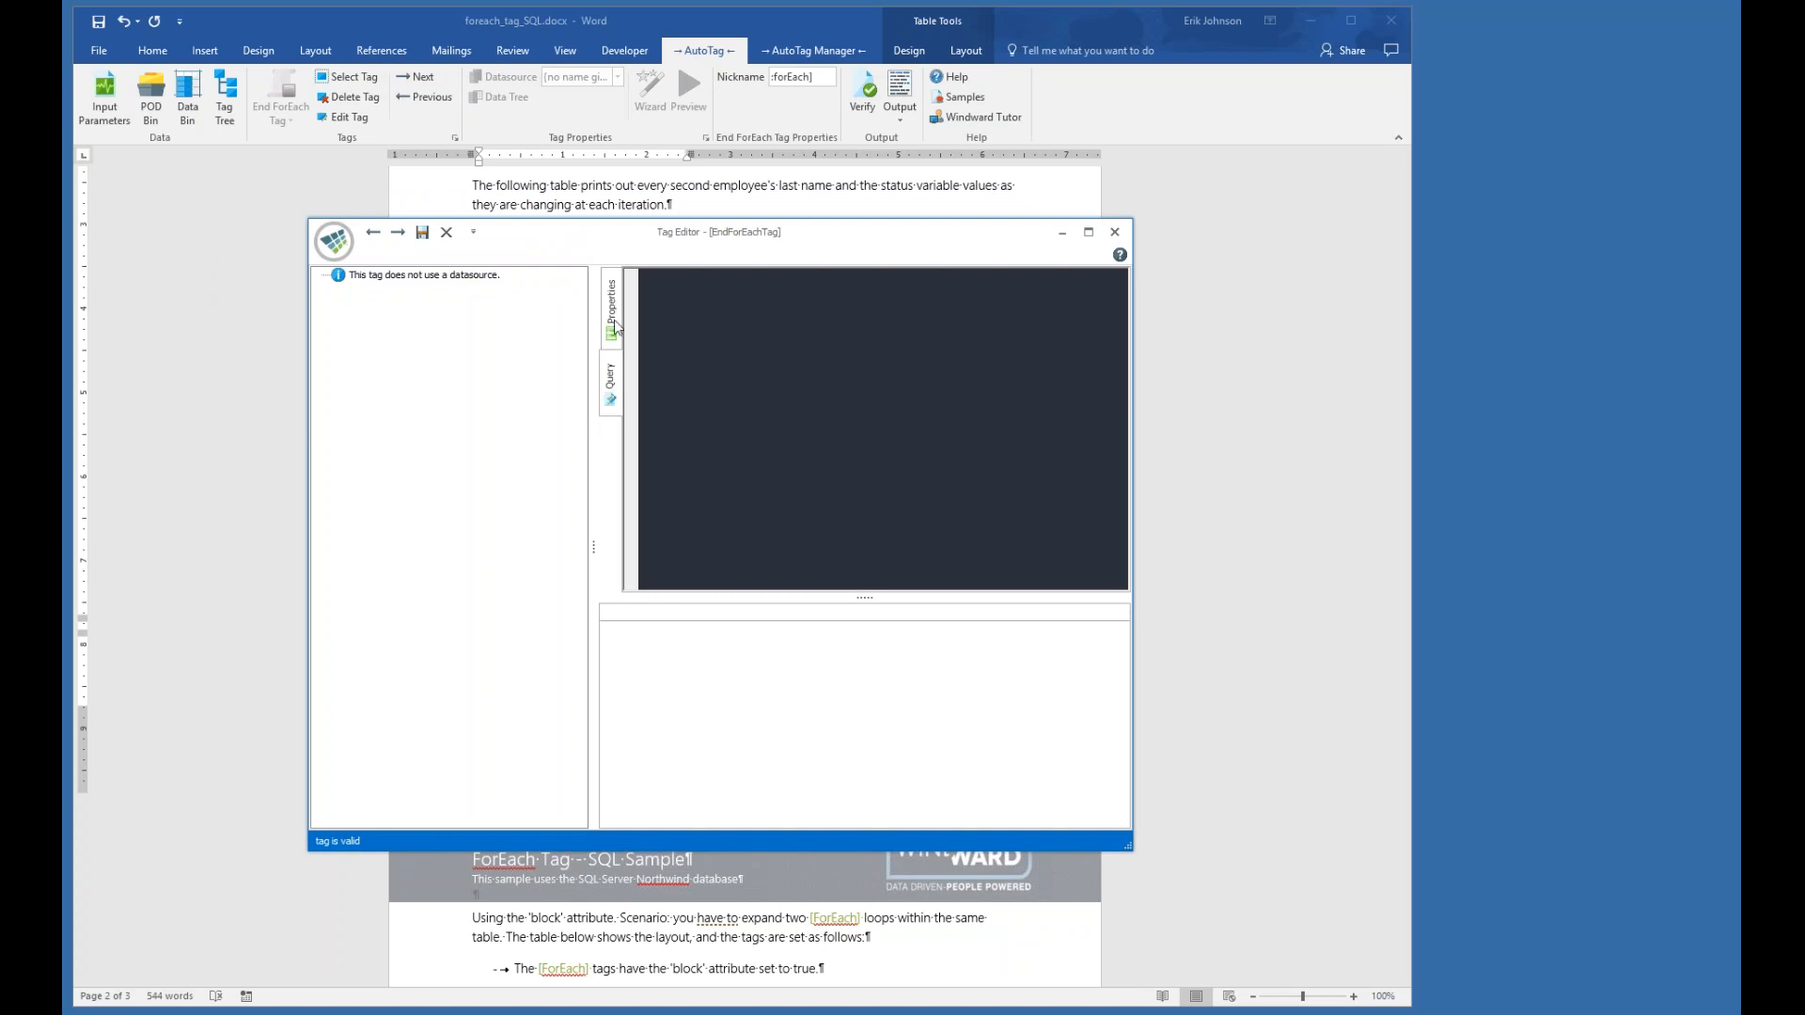
click(612, 310)
click(612, 374)
click(613, 324)
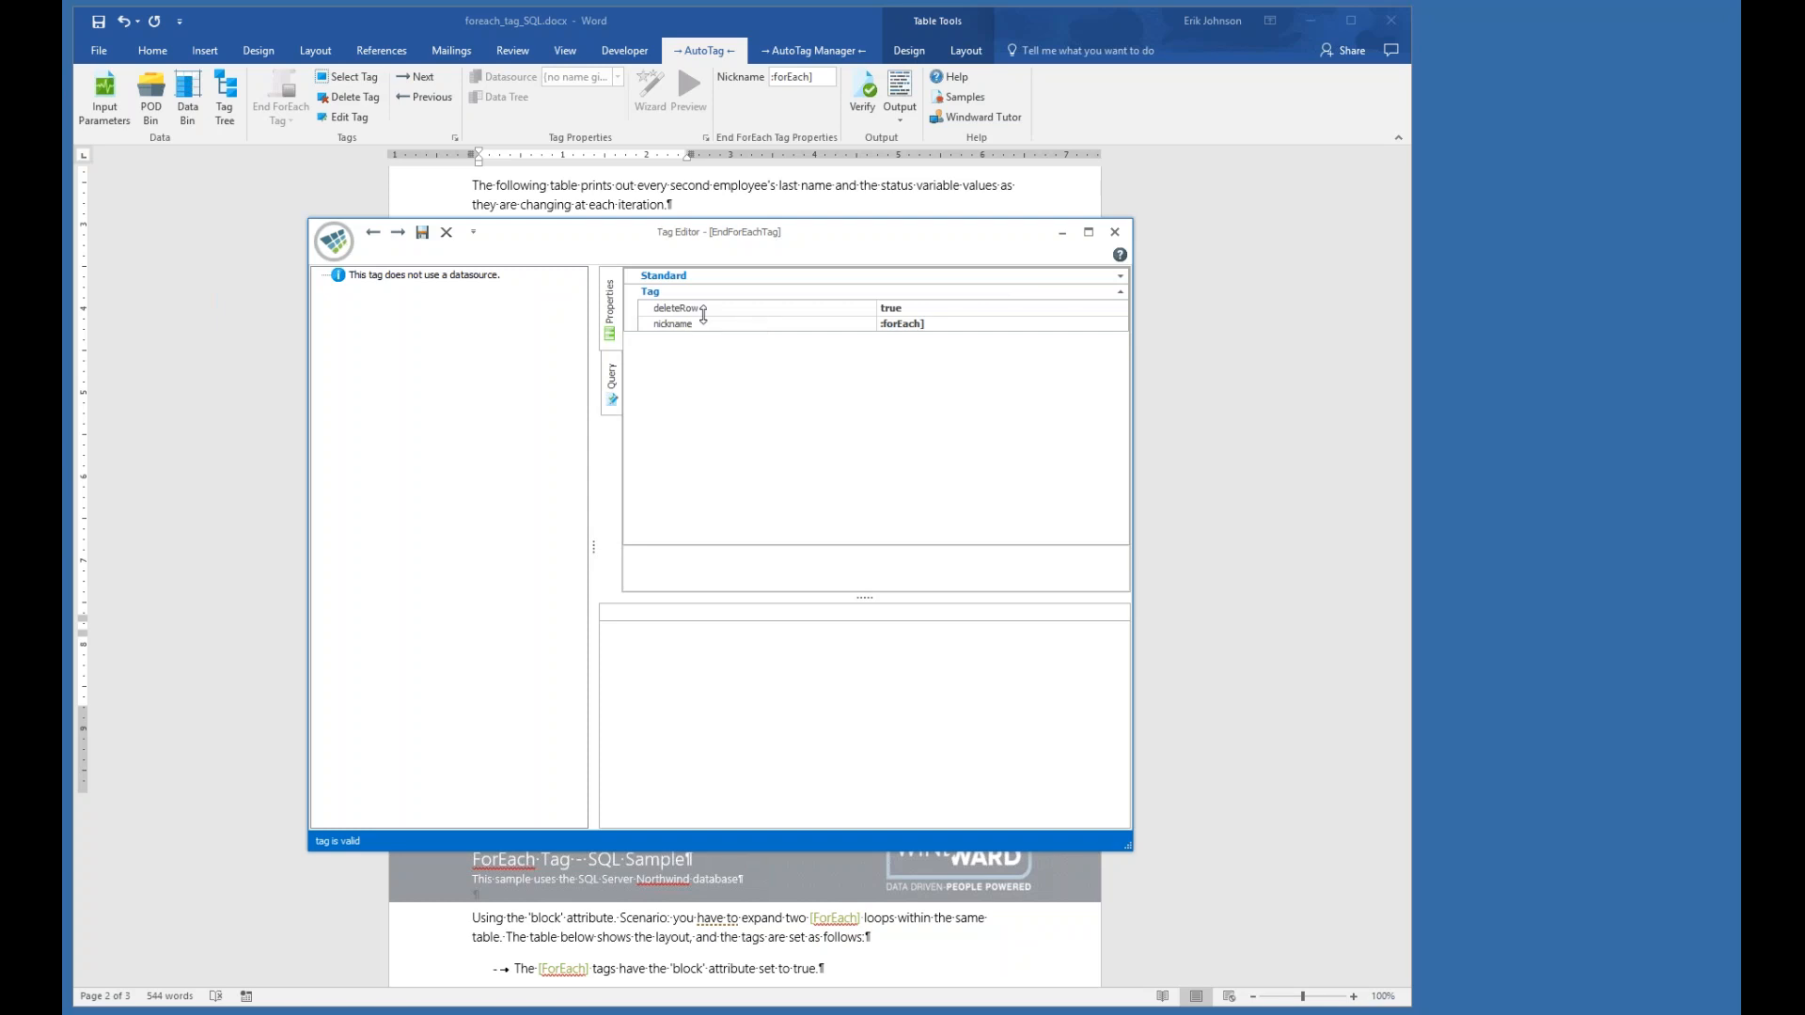
double_click(899, 306)
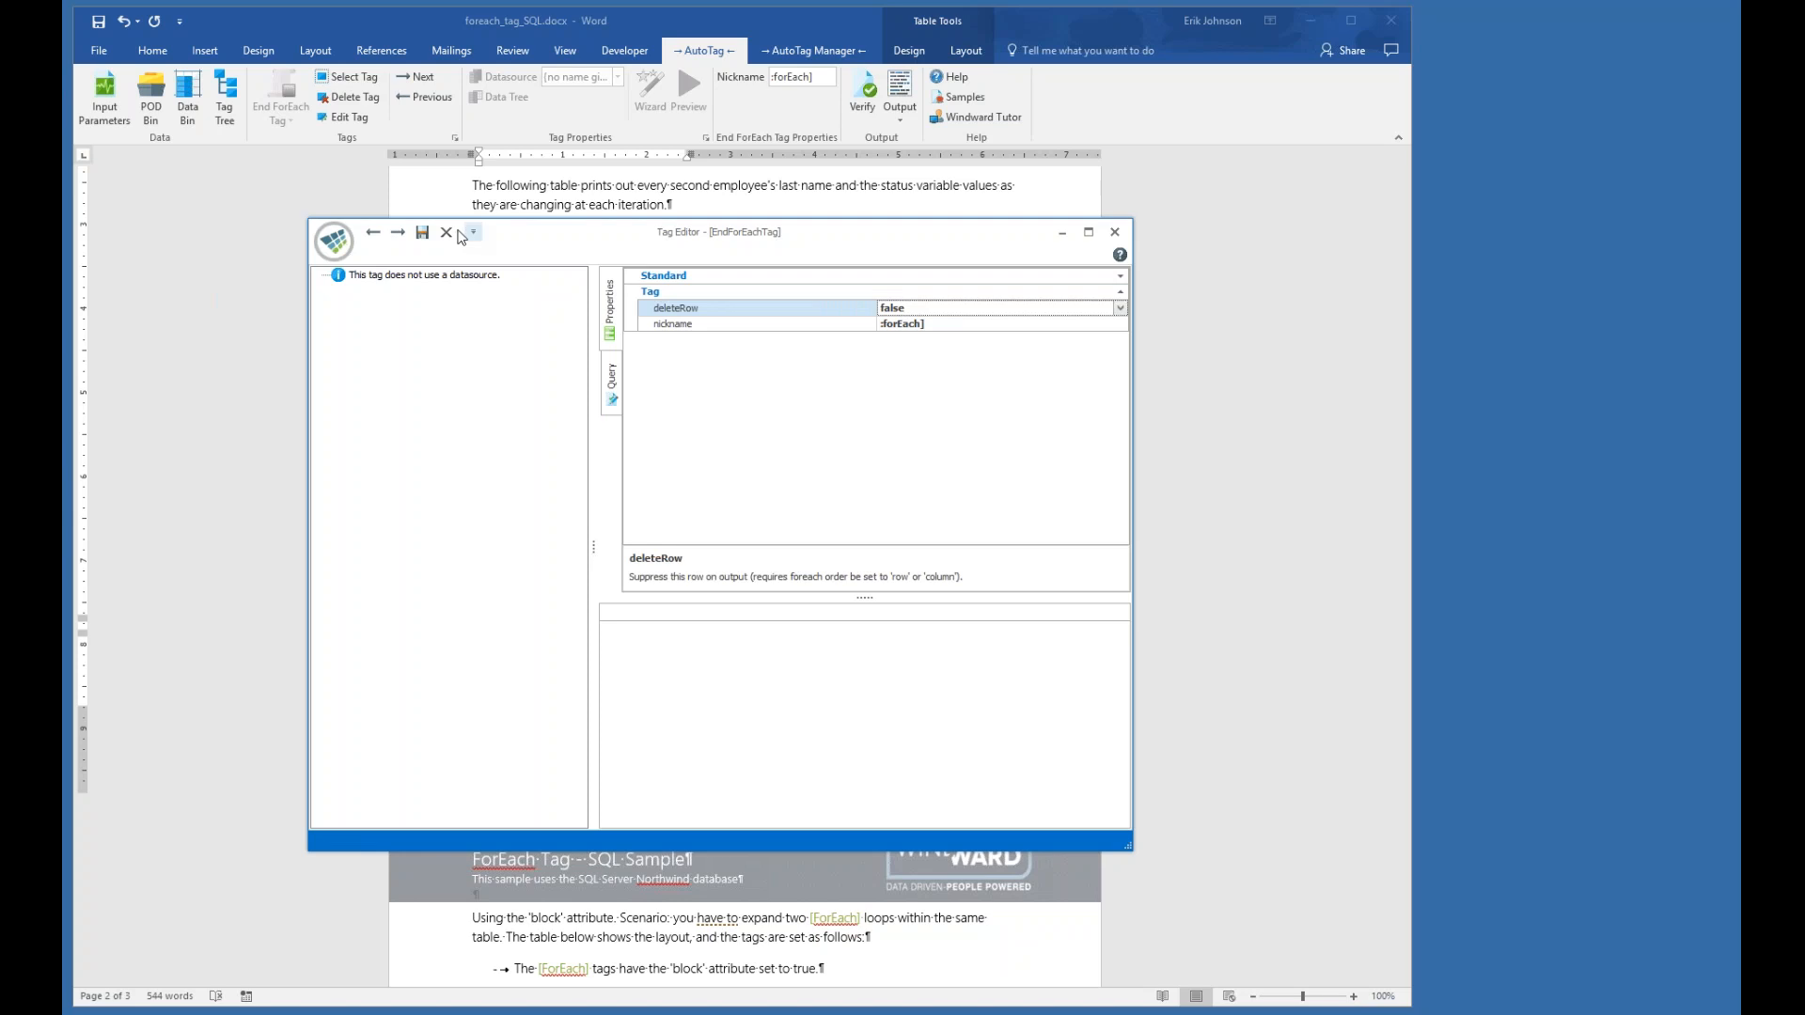
click(423, 233)
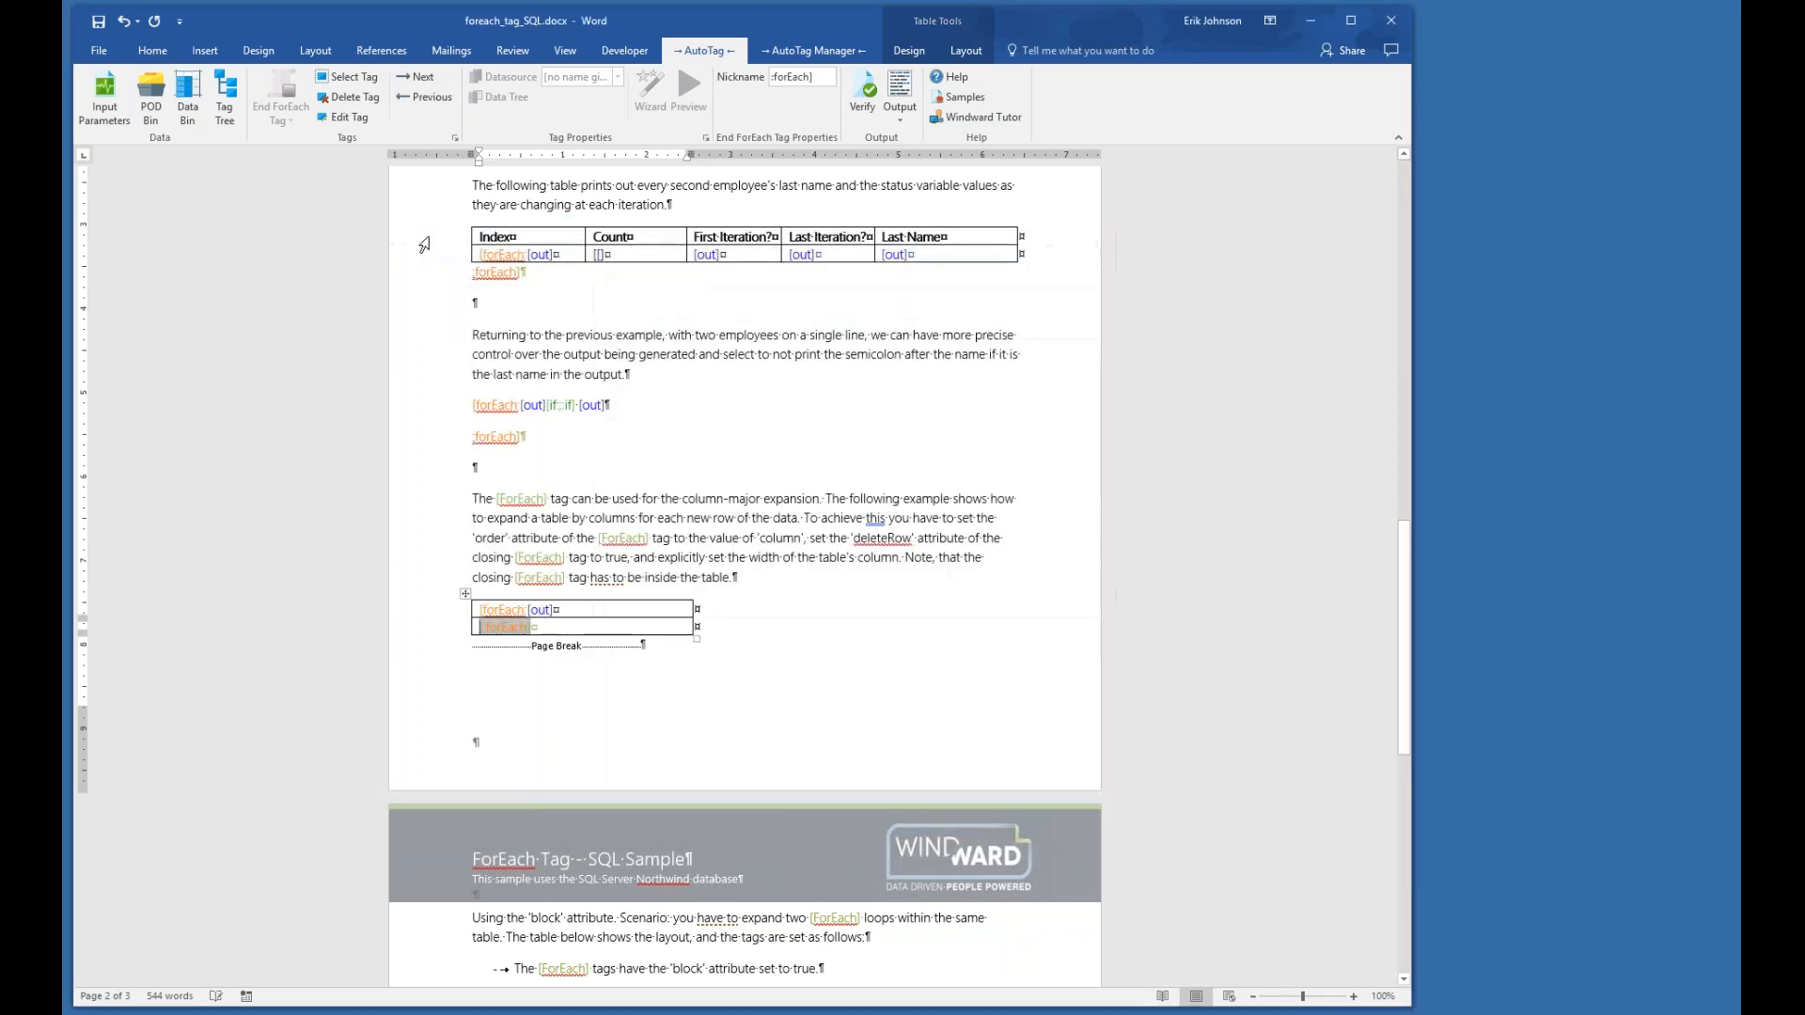
- Save the template, generate its output again, and go to the column-major category table in the output
click(905, 97)
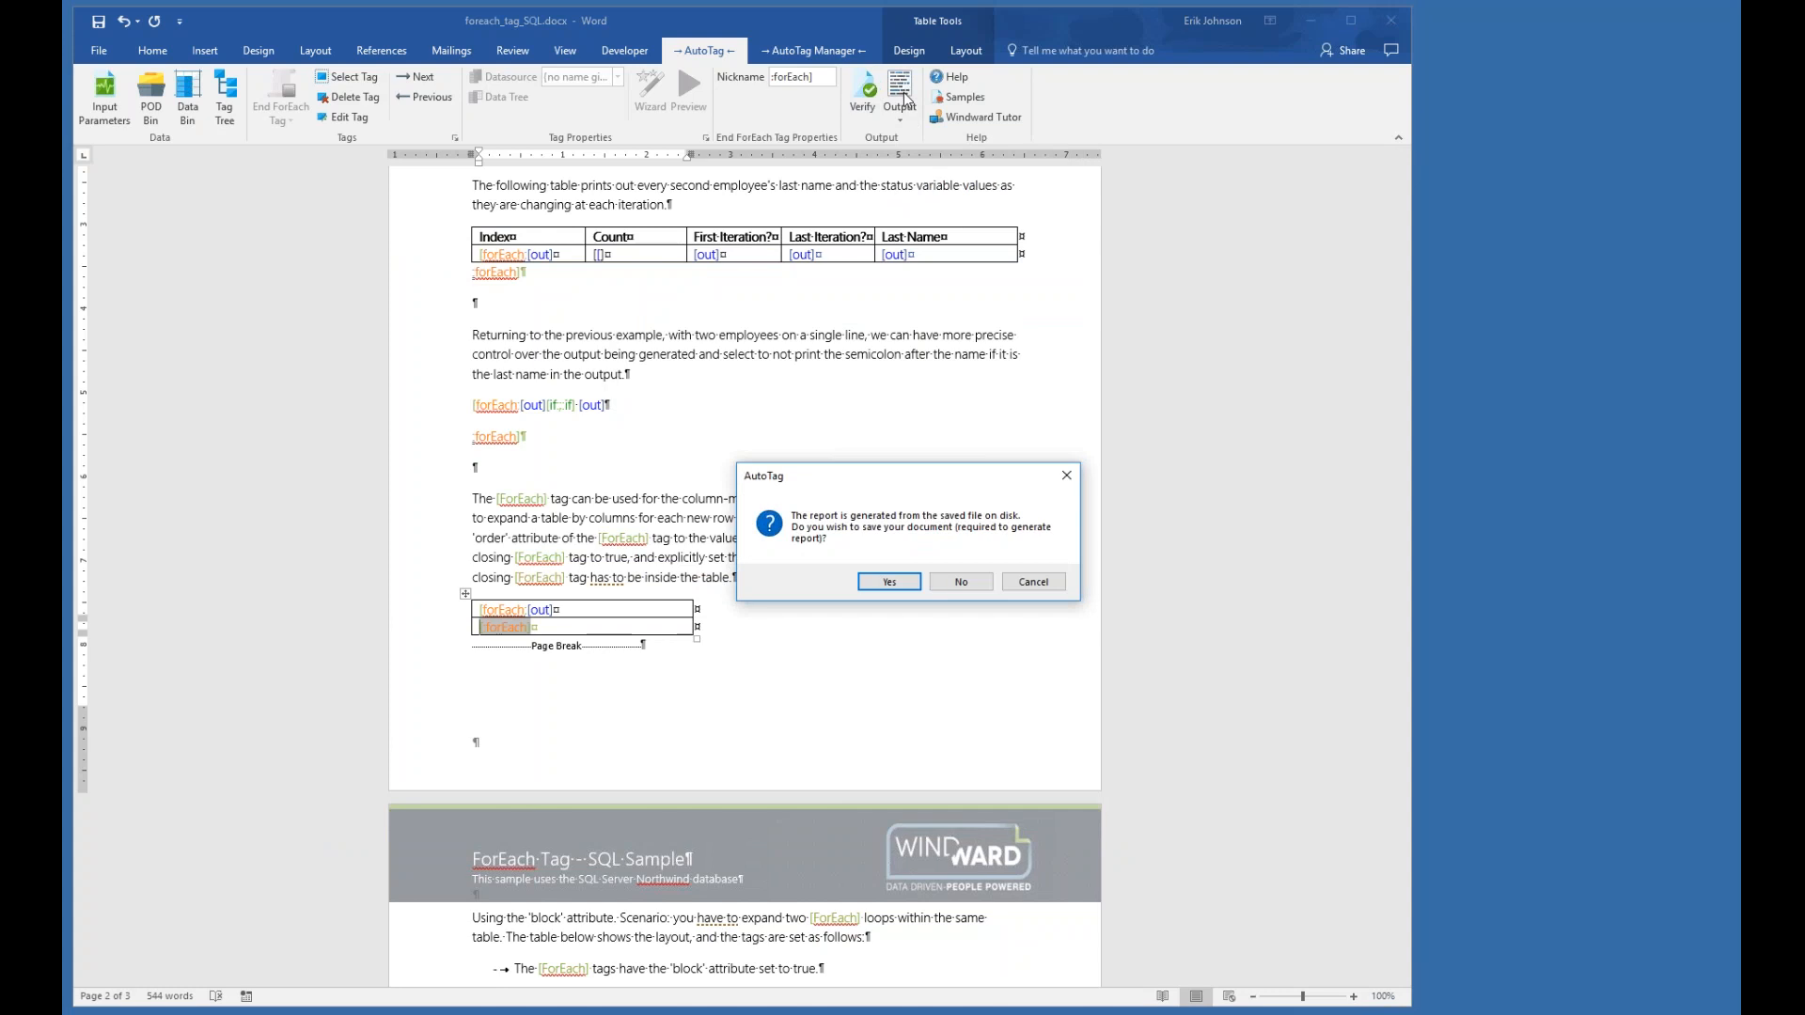
click(890, 582)
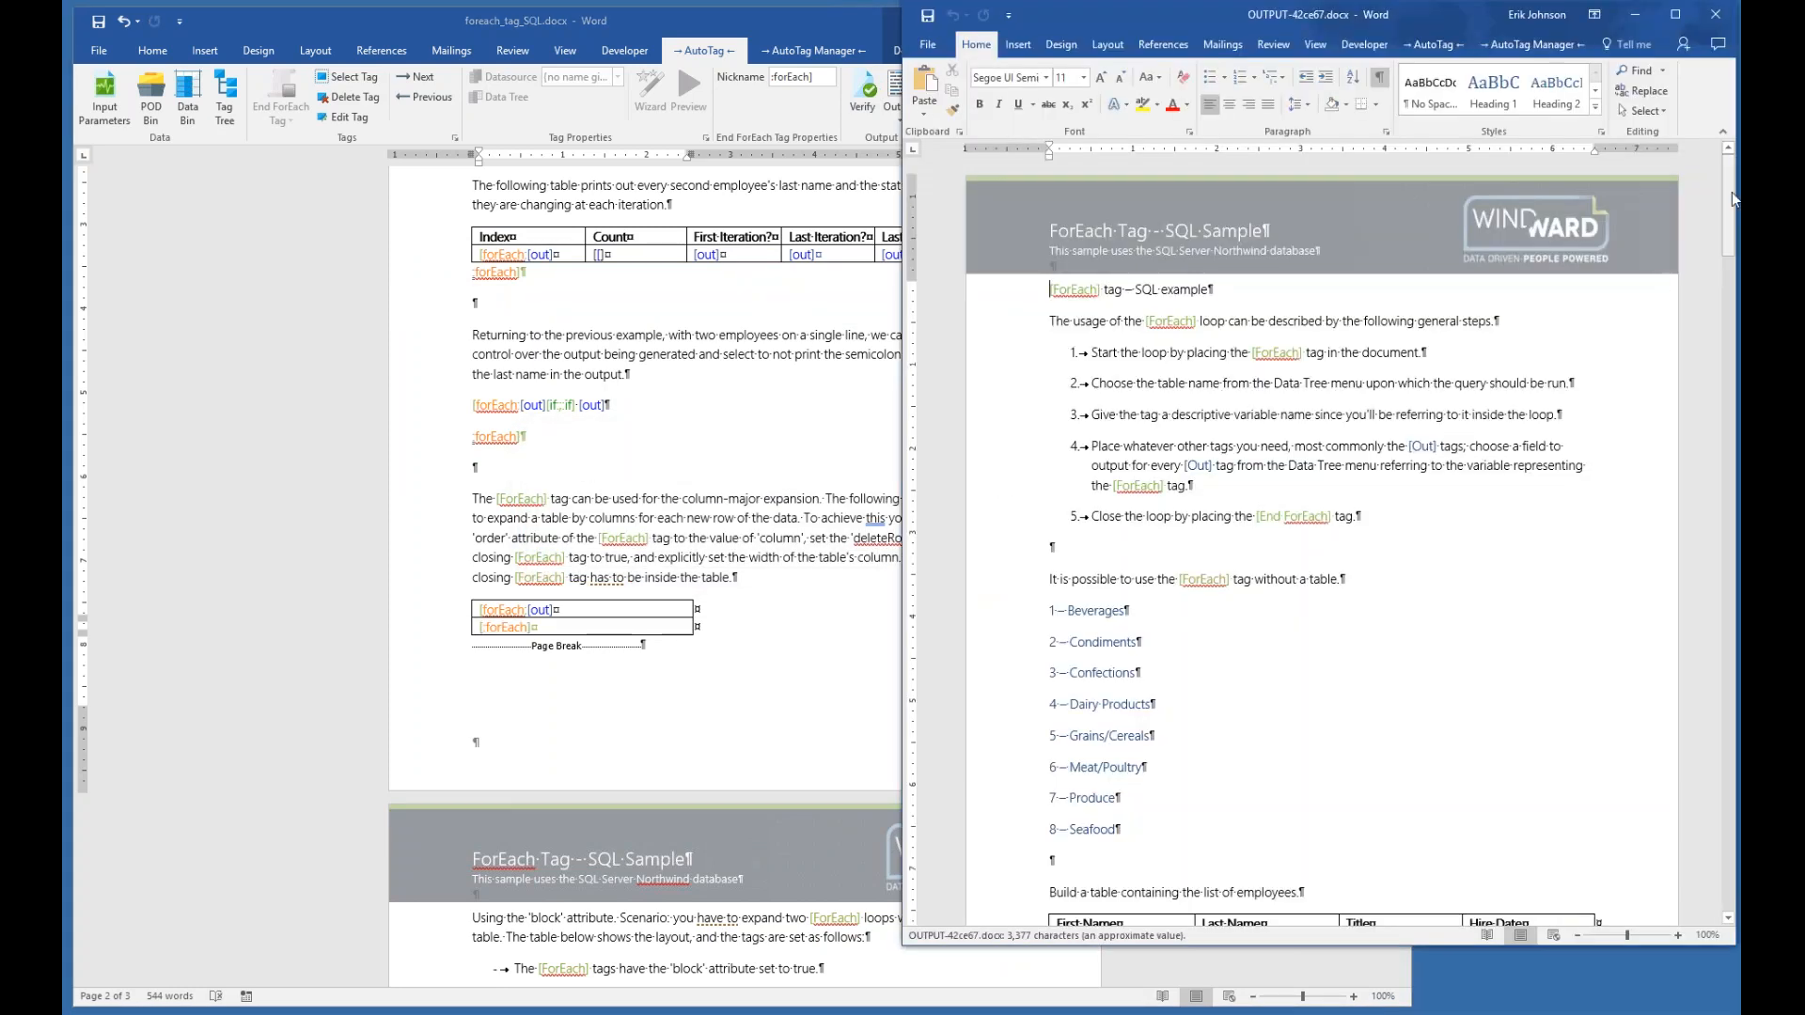
drag(1734, 199, 1735, 492)
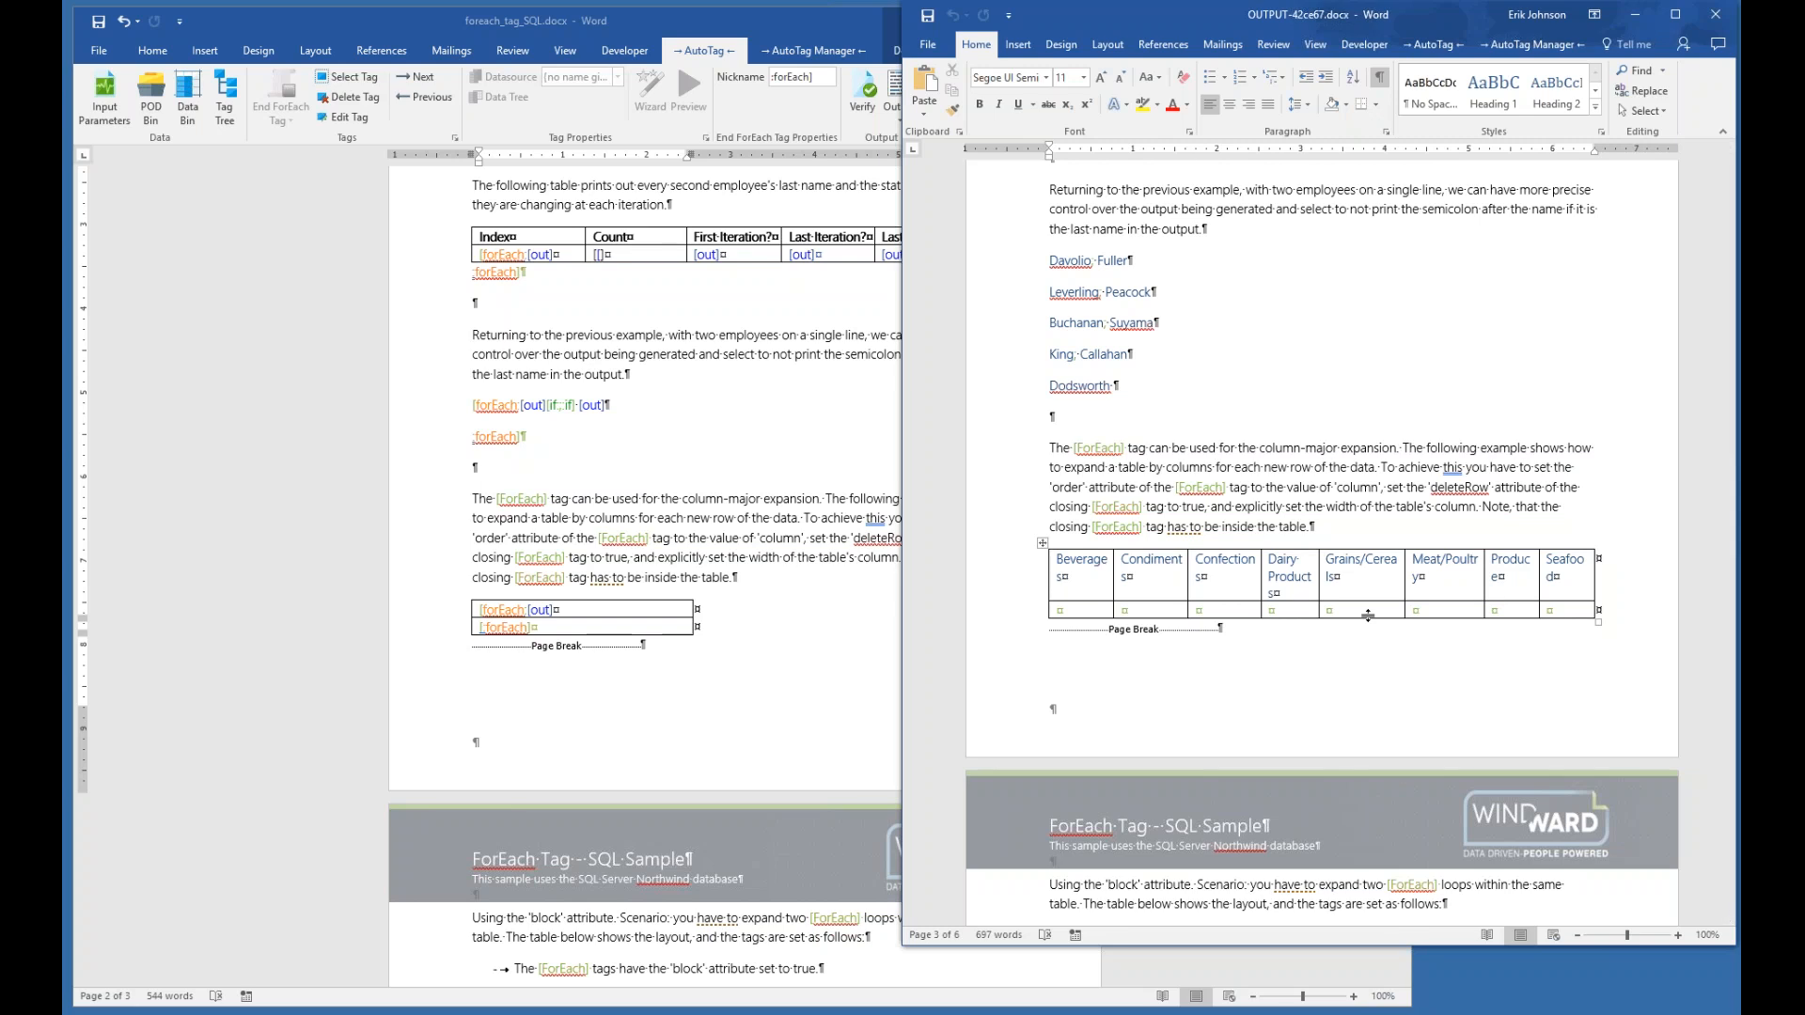
- Open the column-major table's opening forEach tag in the Tag Editor and preview the records its query selects
click(509, 615)
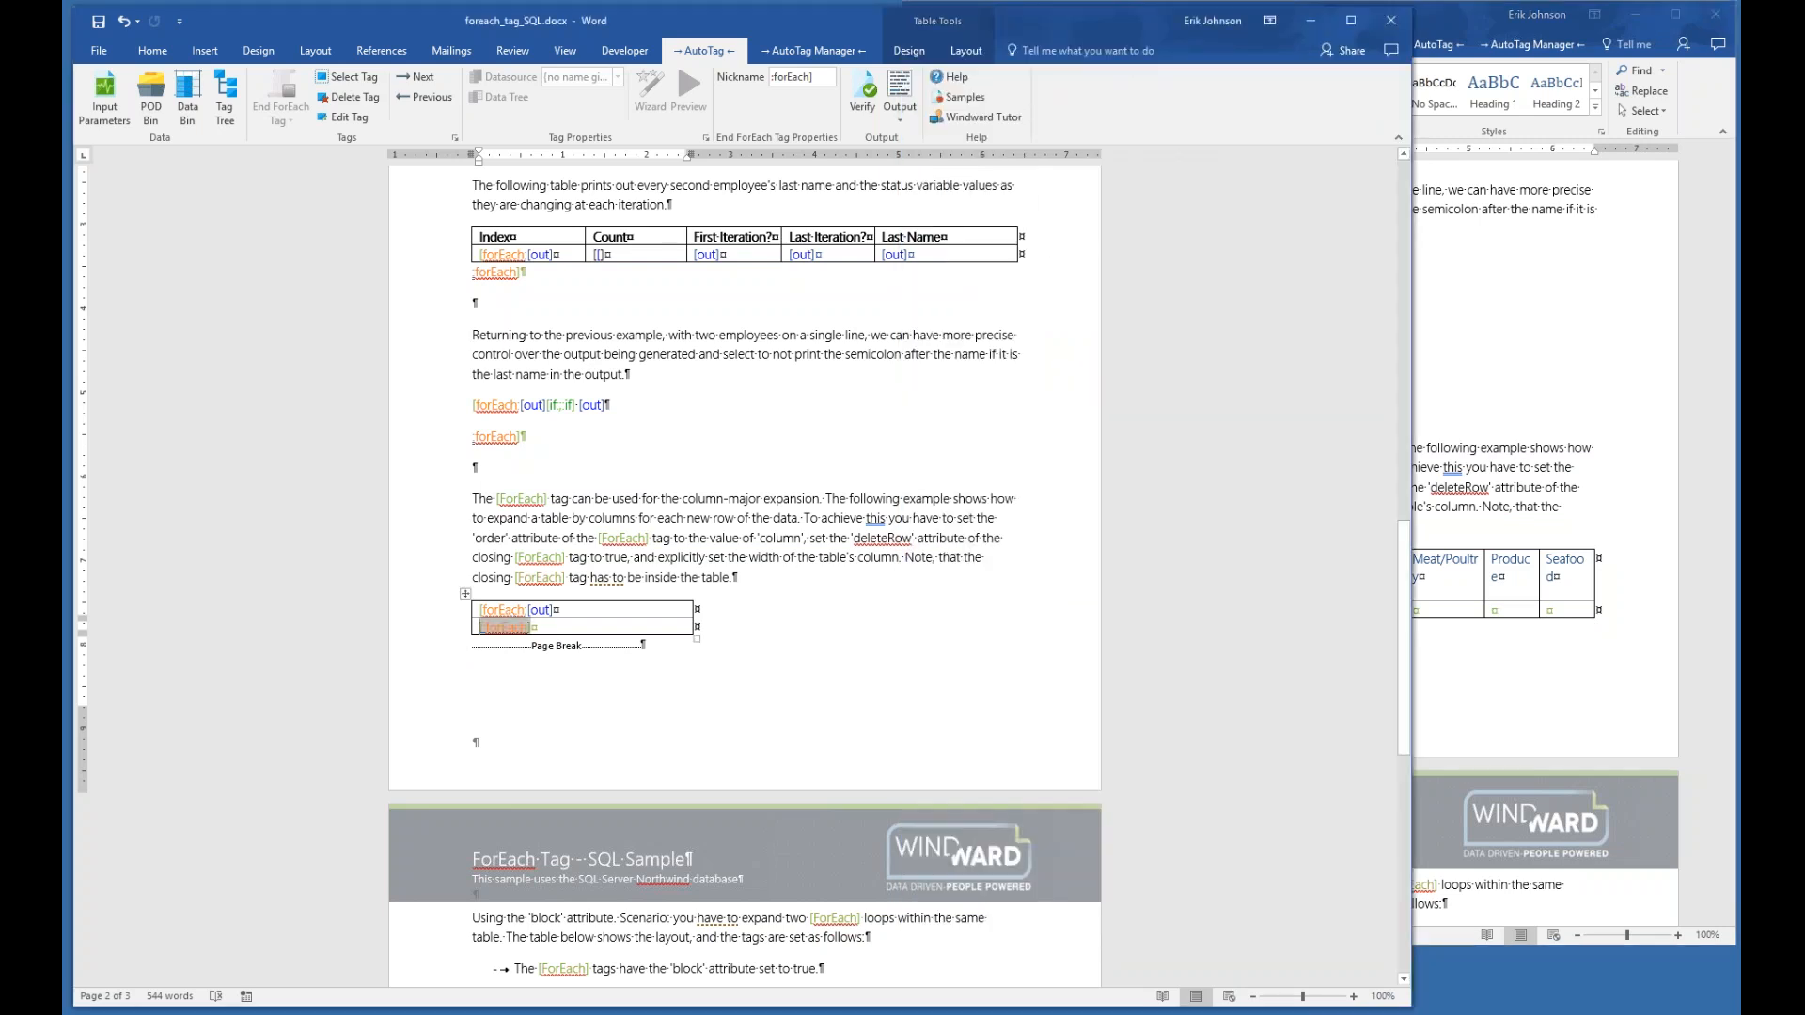
double_click(509, 615)
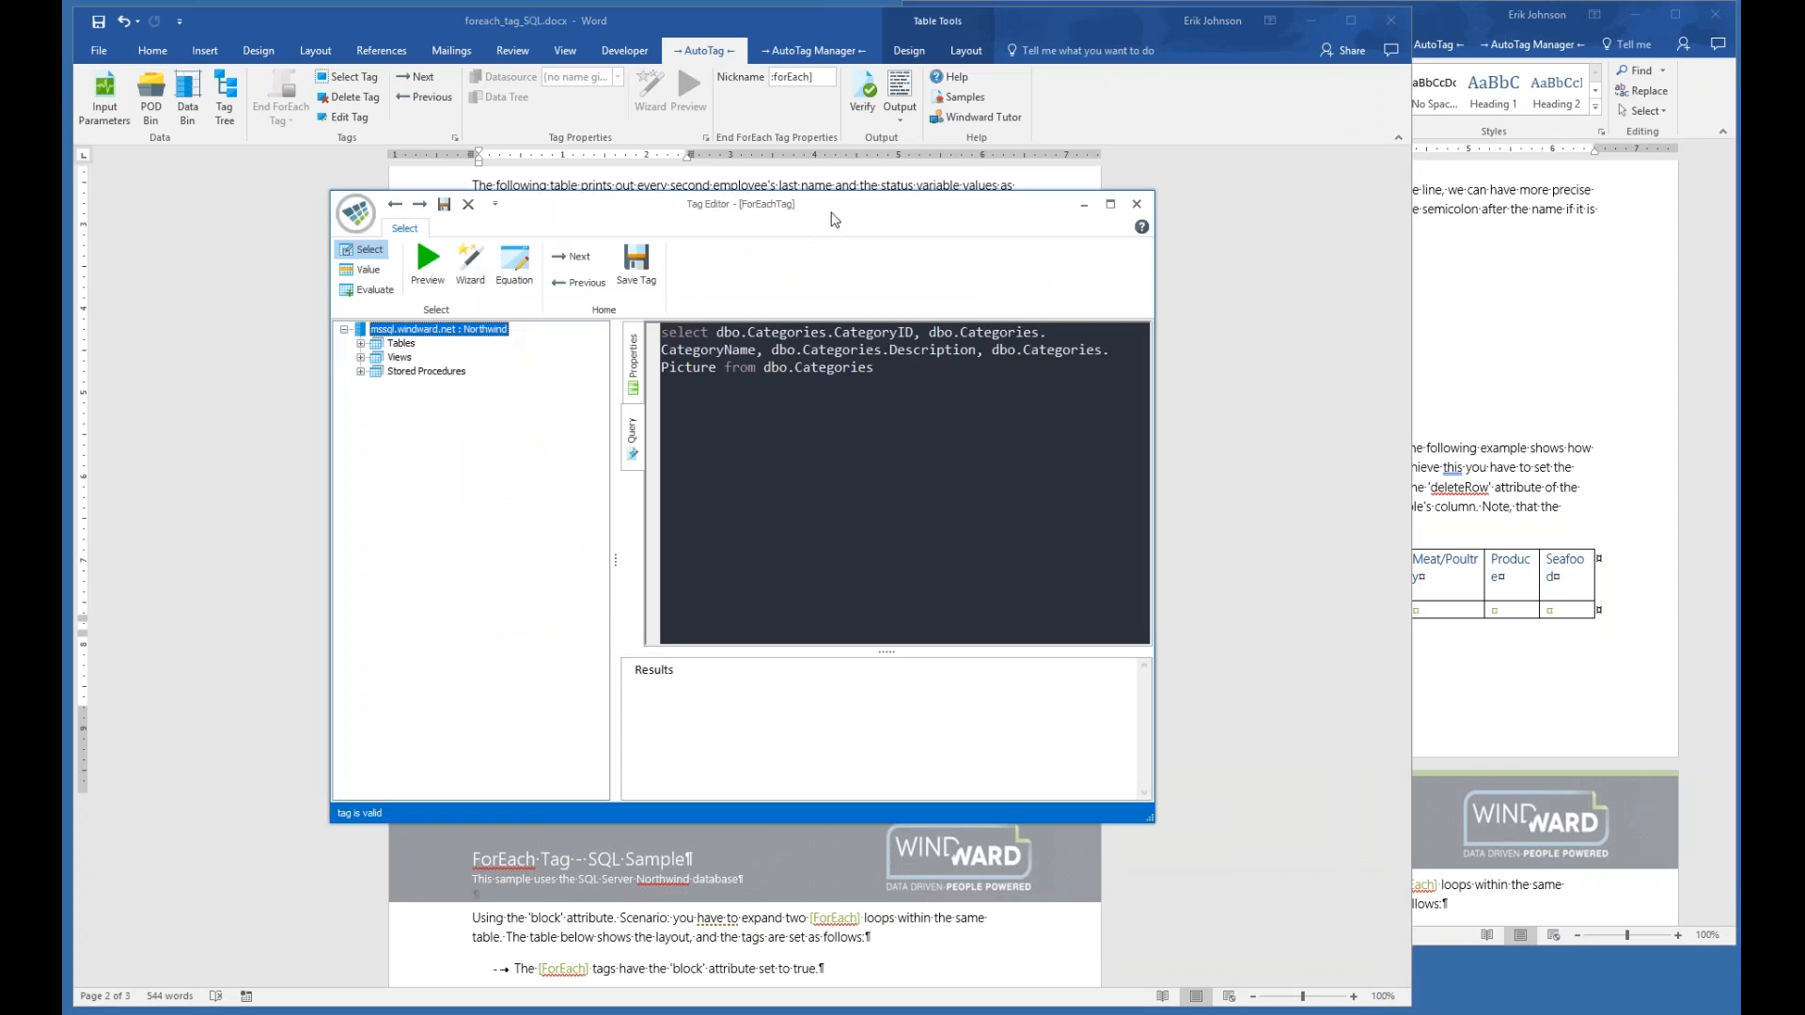
drag(833, 219, 800, 219)
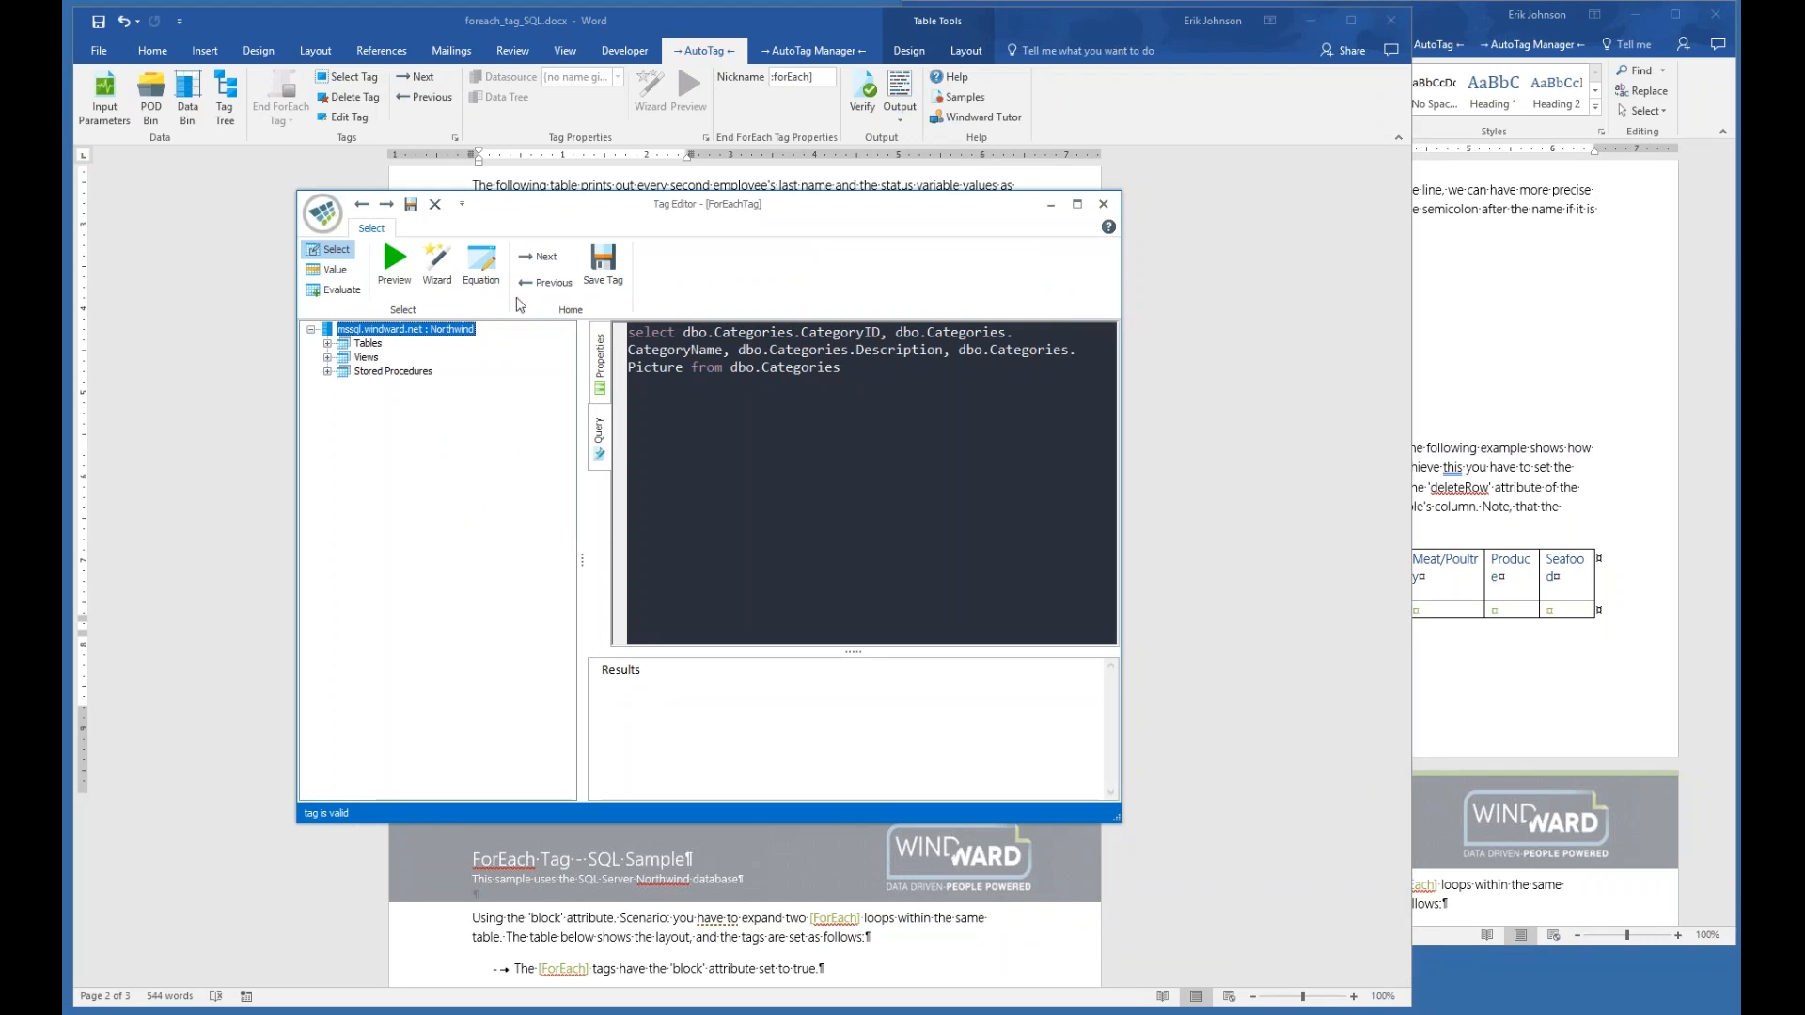
click(398, 269)
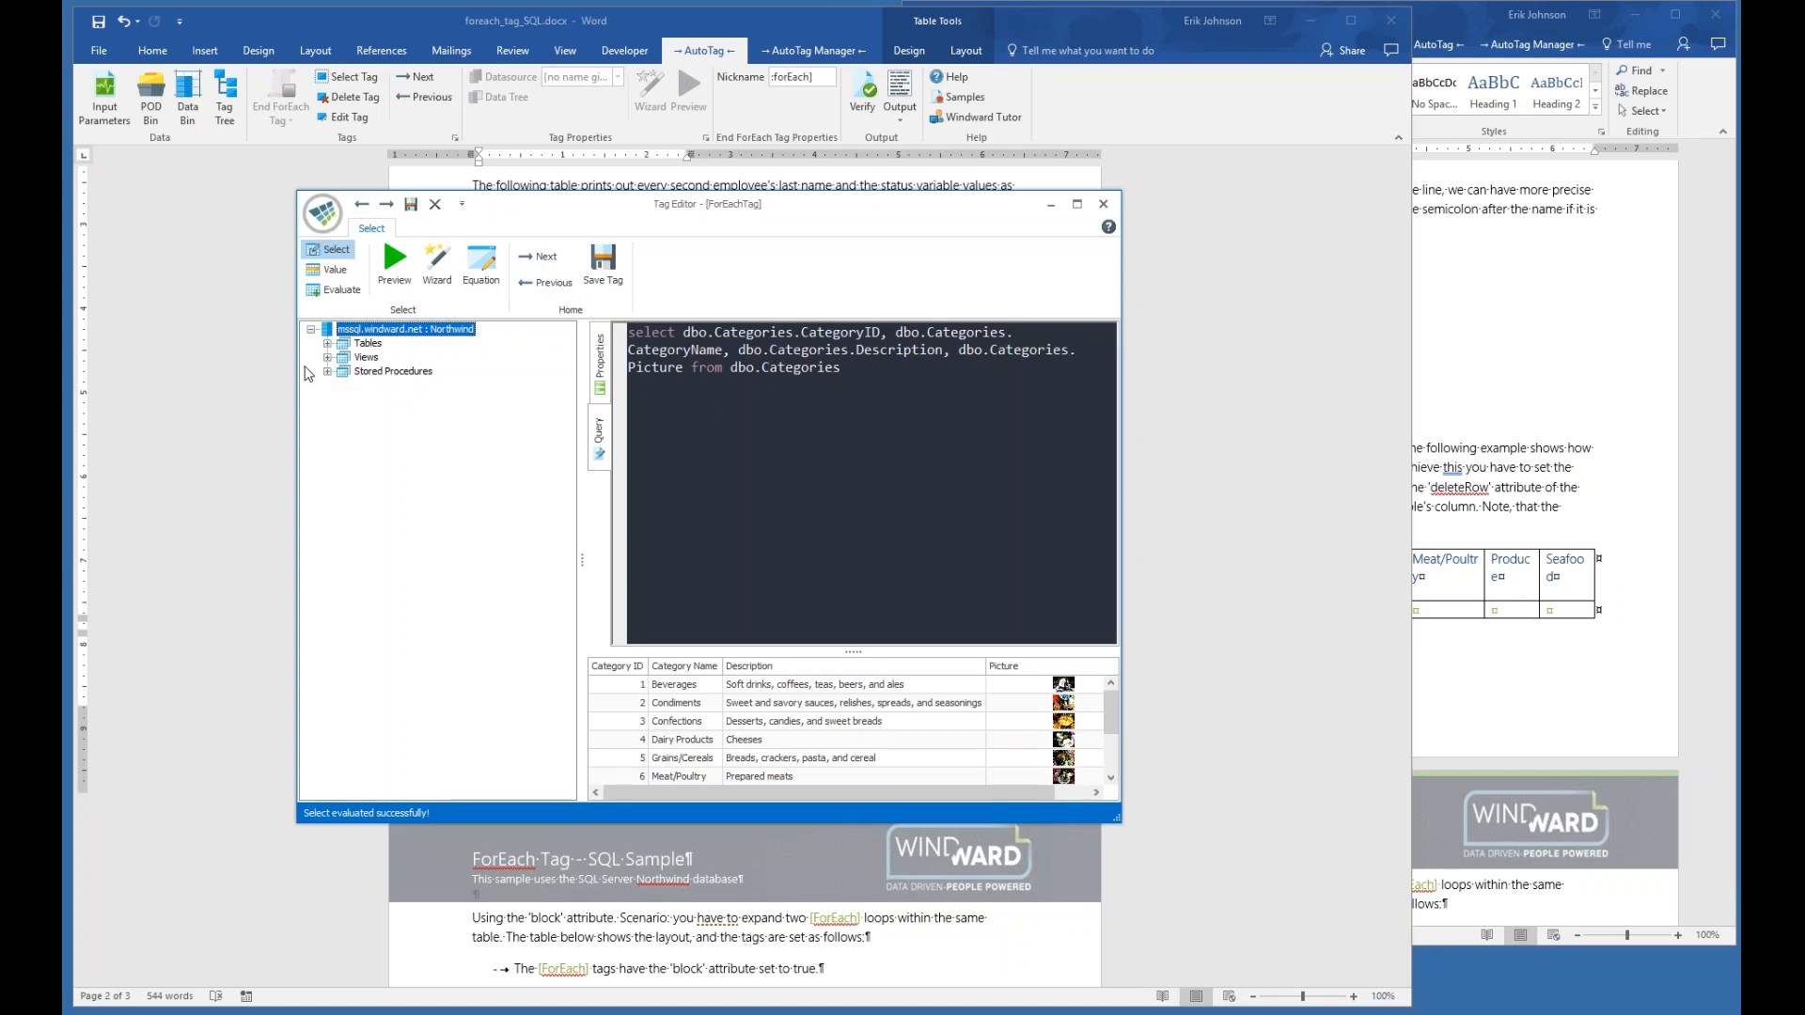
- Expand the Northwind tables and views, and look over the query editor's formatting and color scheme options
click(328, 345)
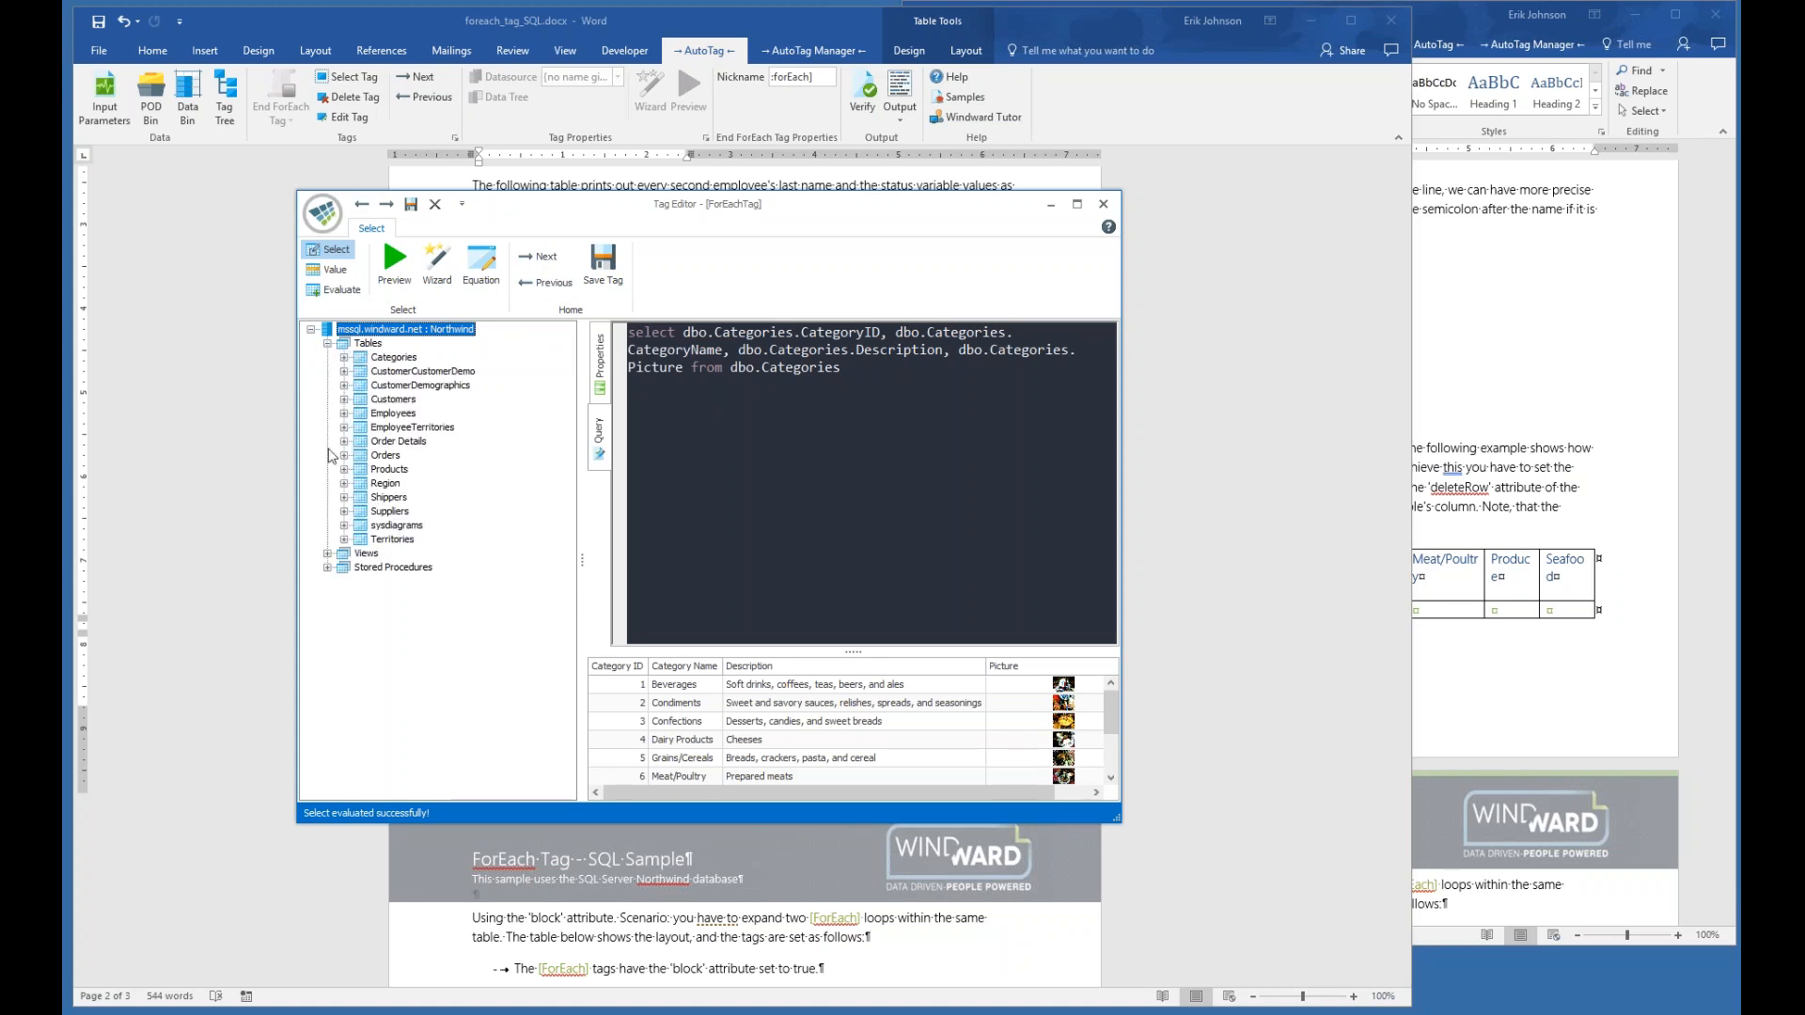
click(330, 555)
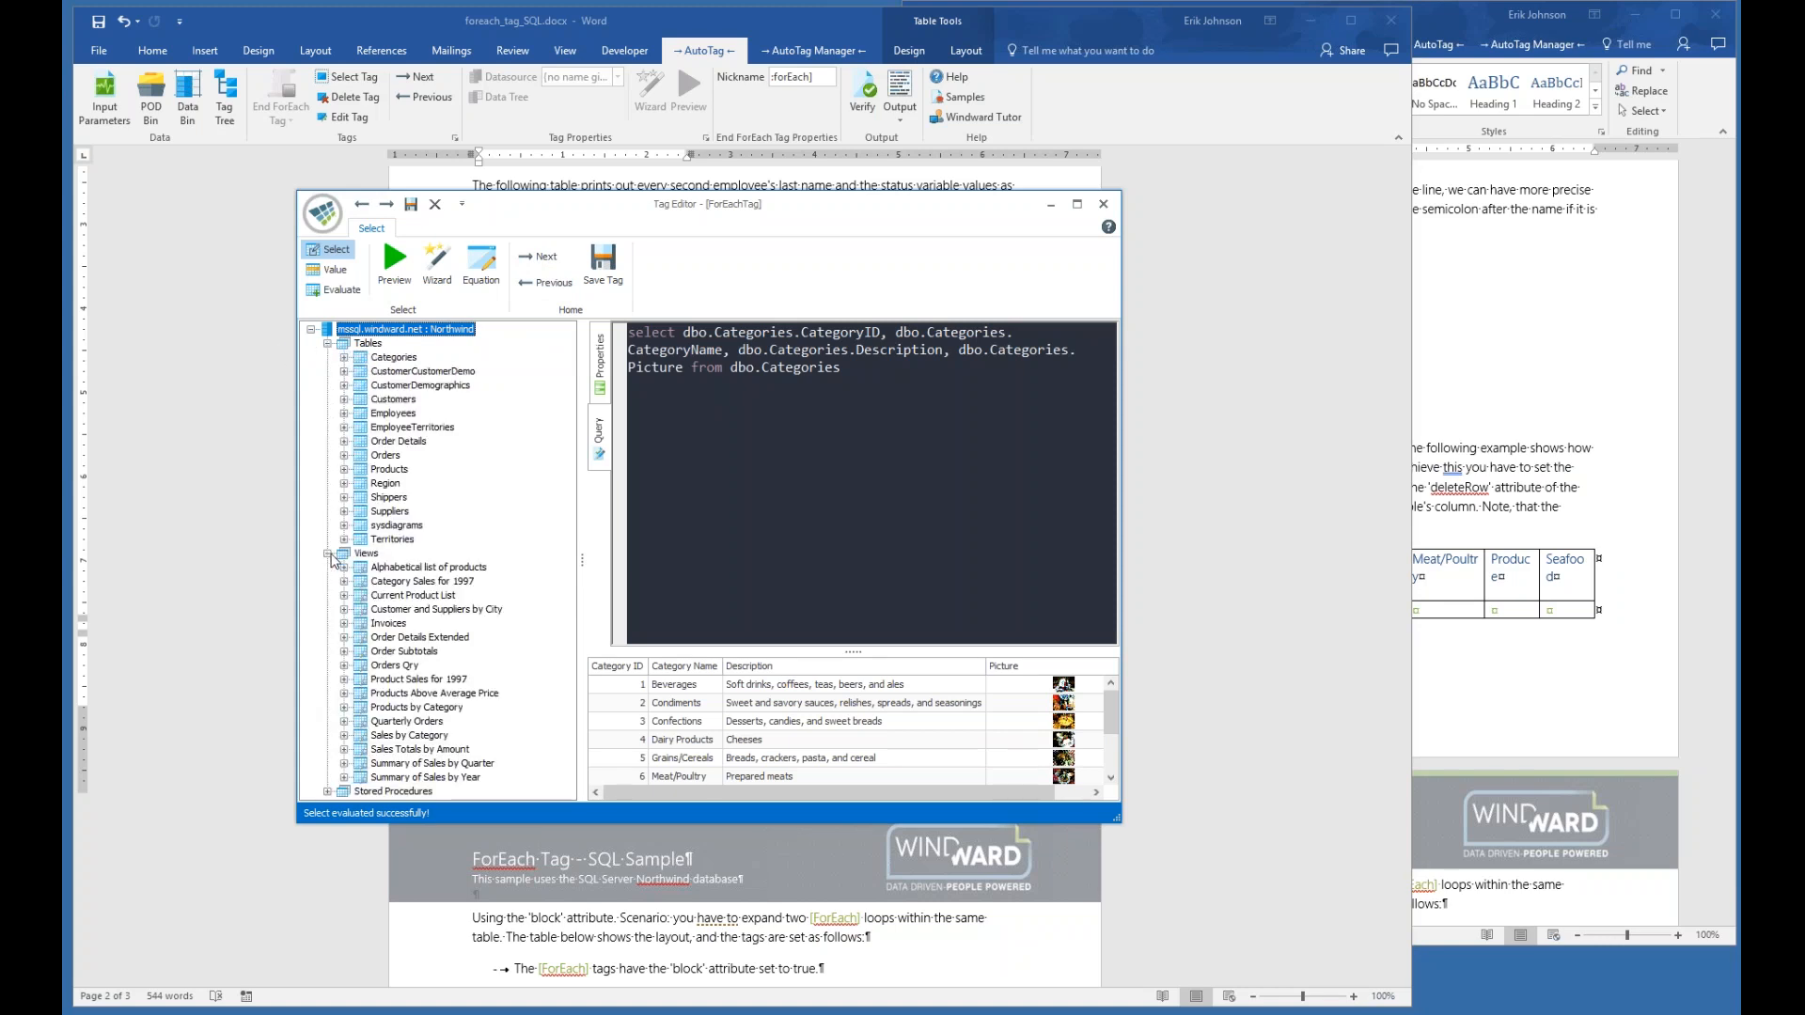
right_click(818, 443)
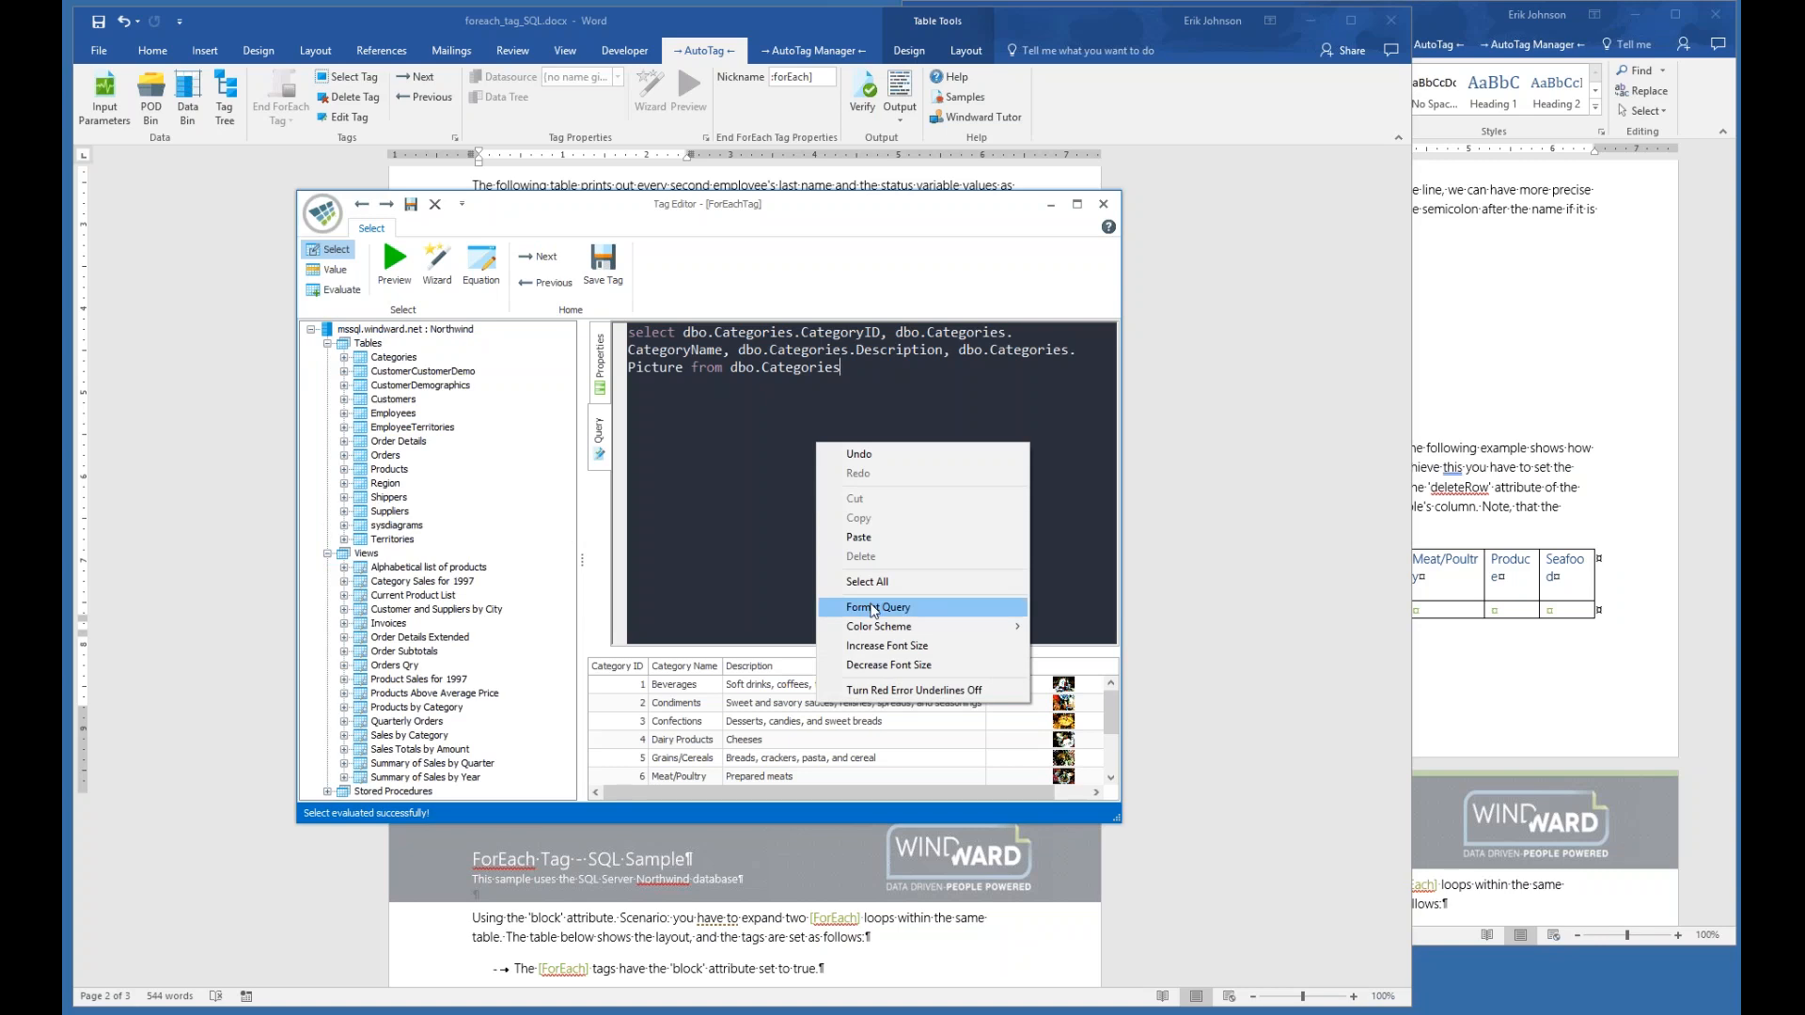
mouse_move(908, 632)
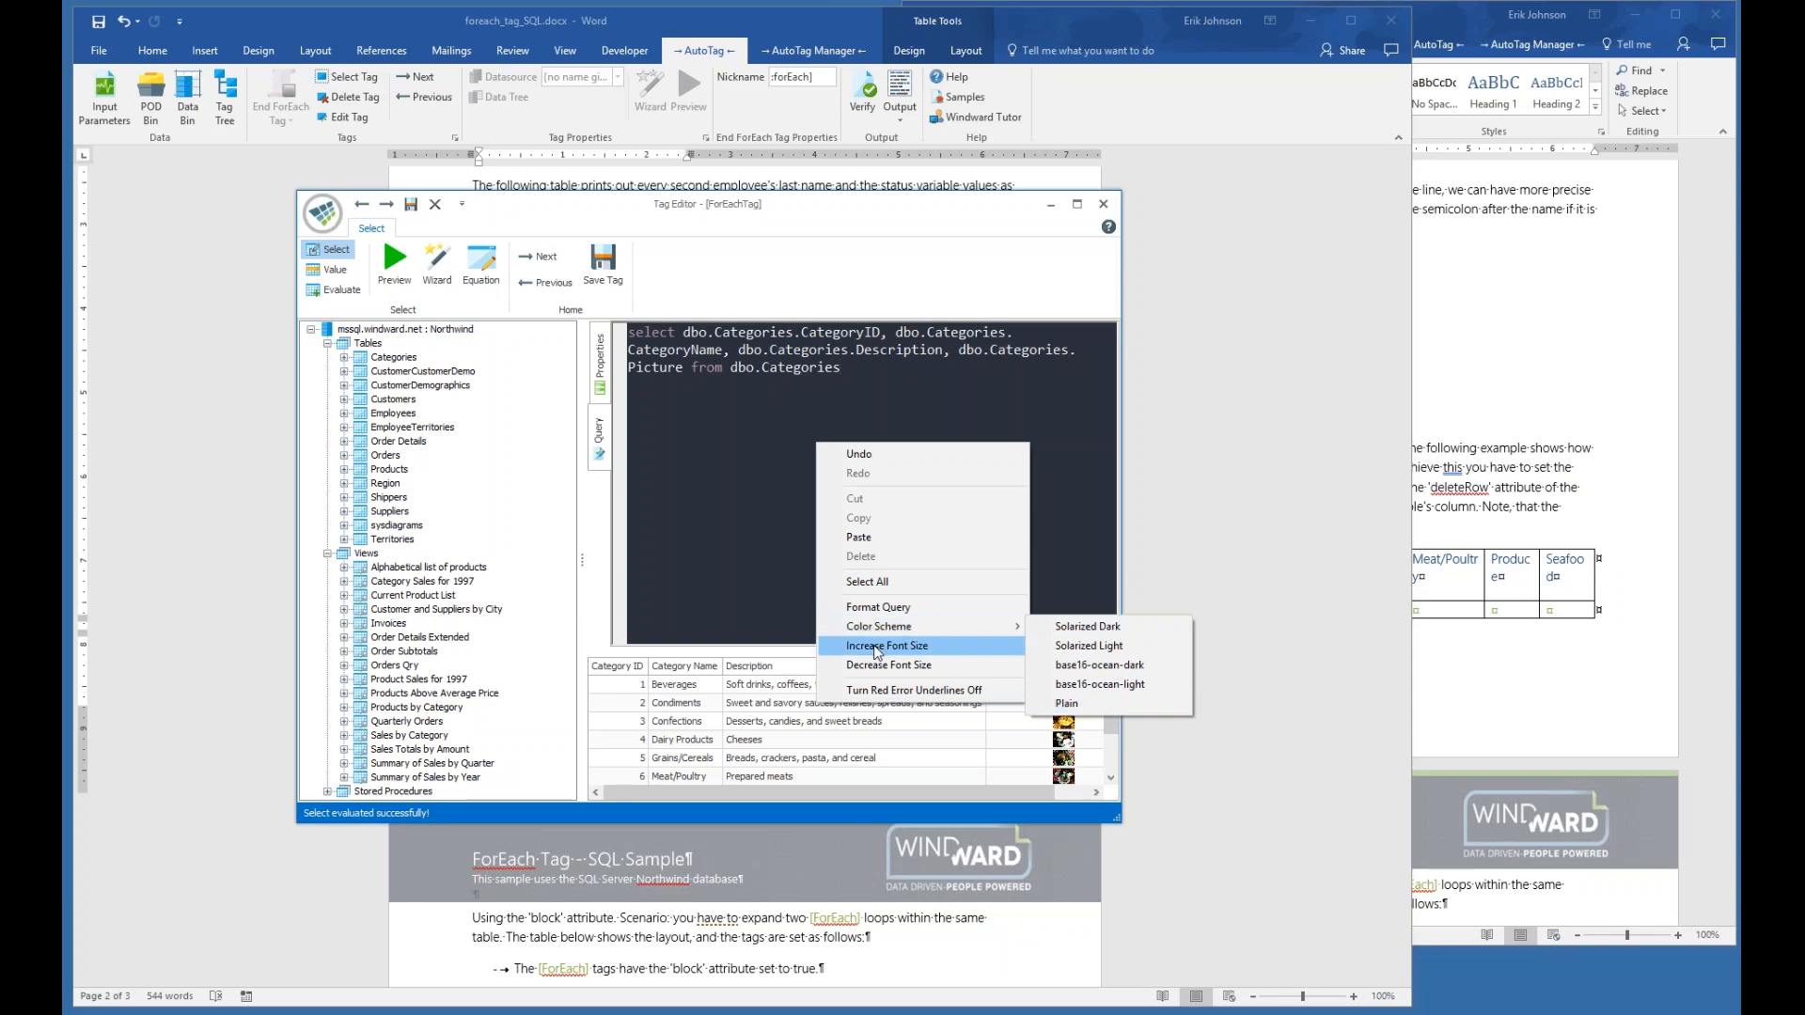
click(711, 547)
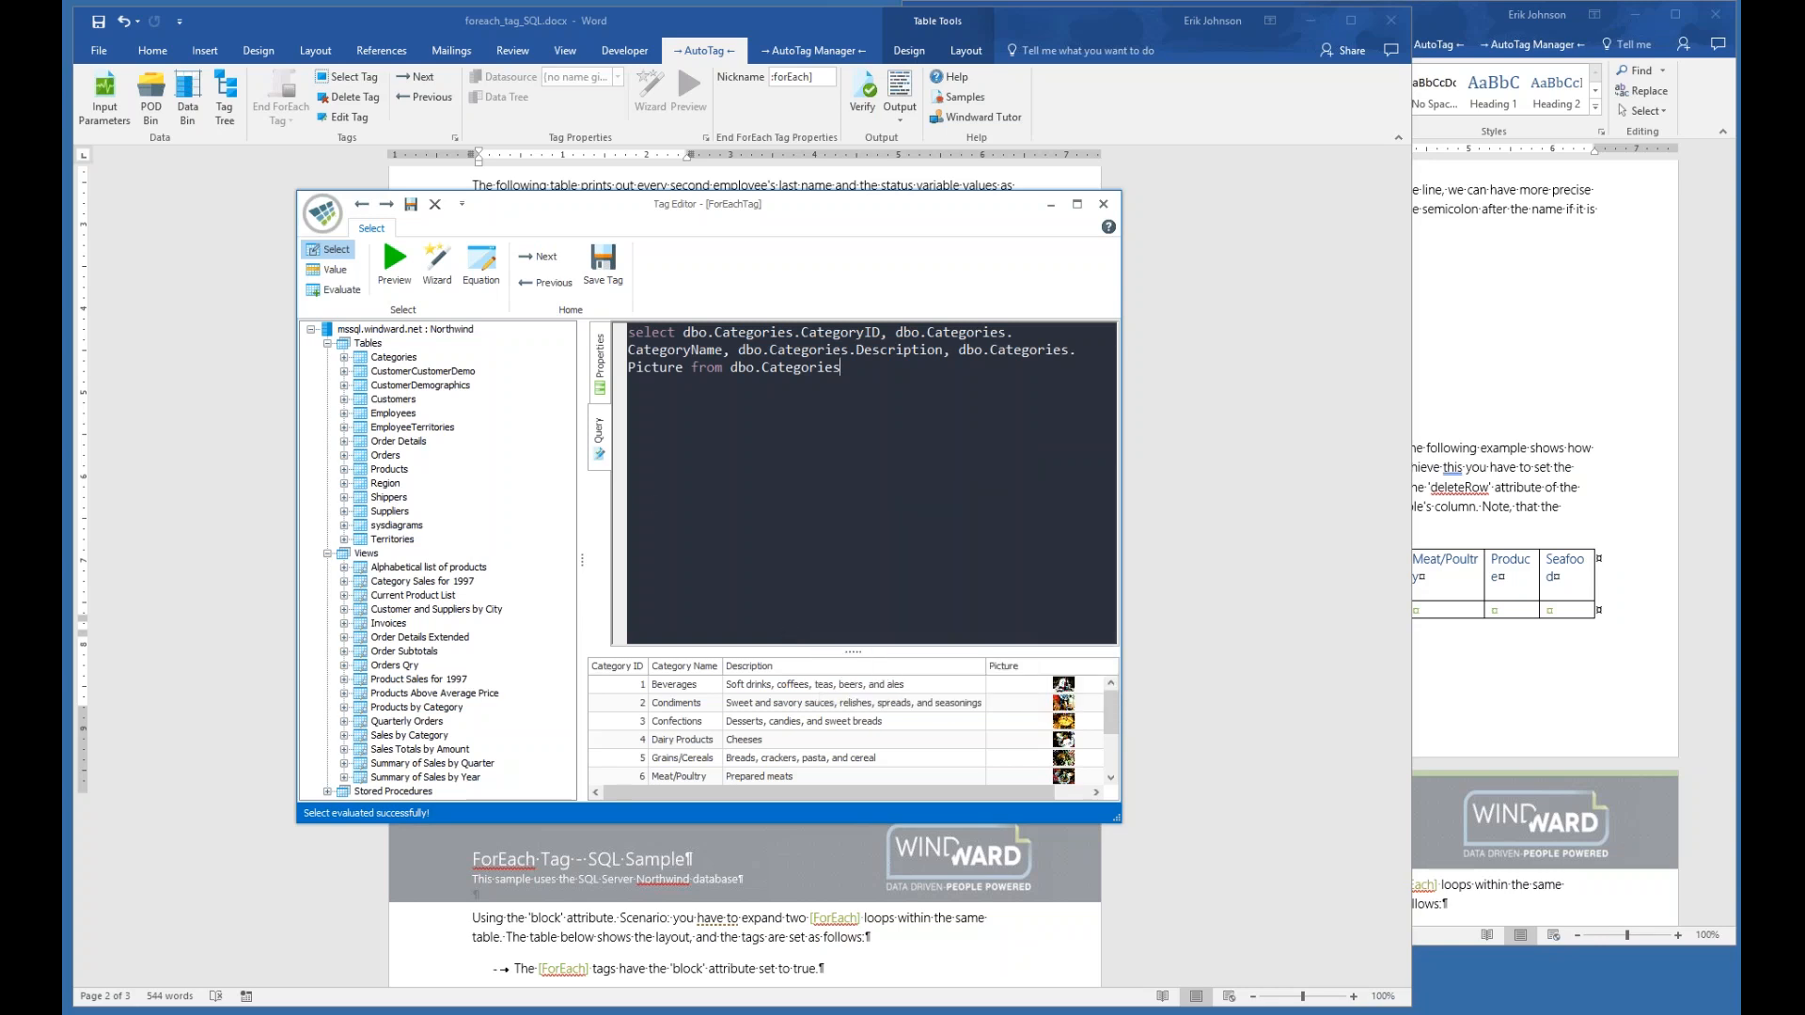
- Examine the opening forEach tag's properties, including its Advanced and Standard groups, and collapse both groups again
click(603, 368)
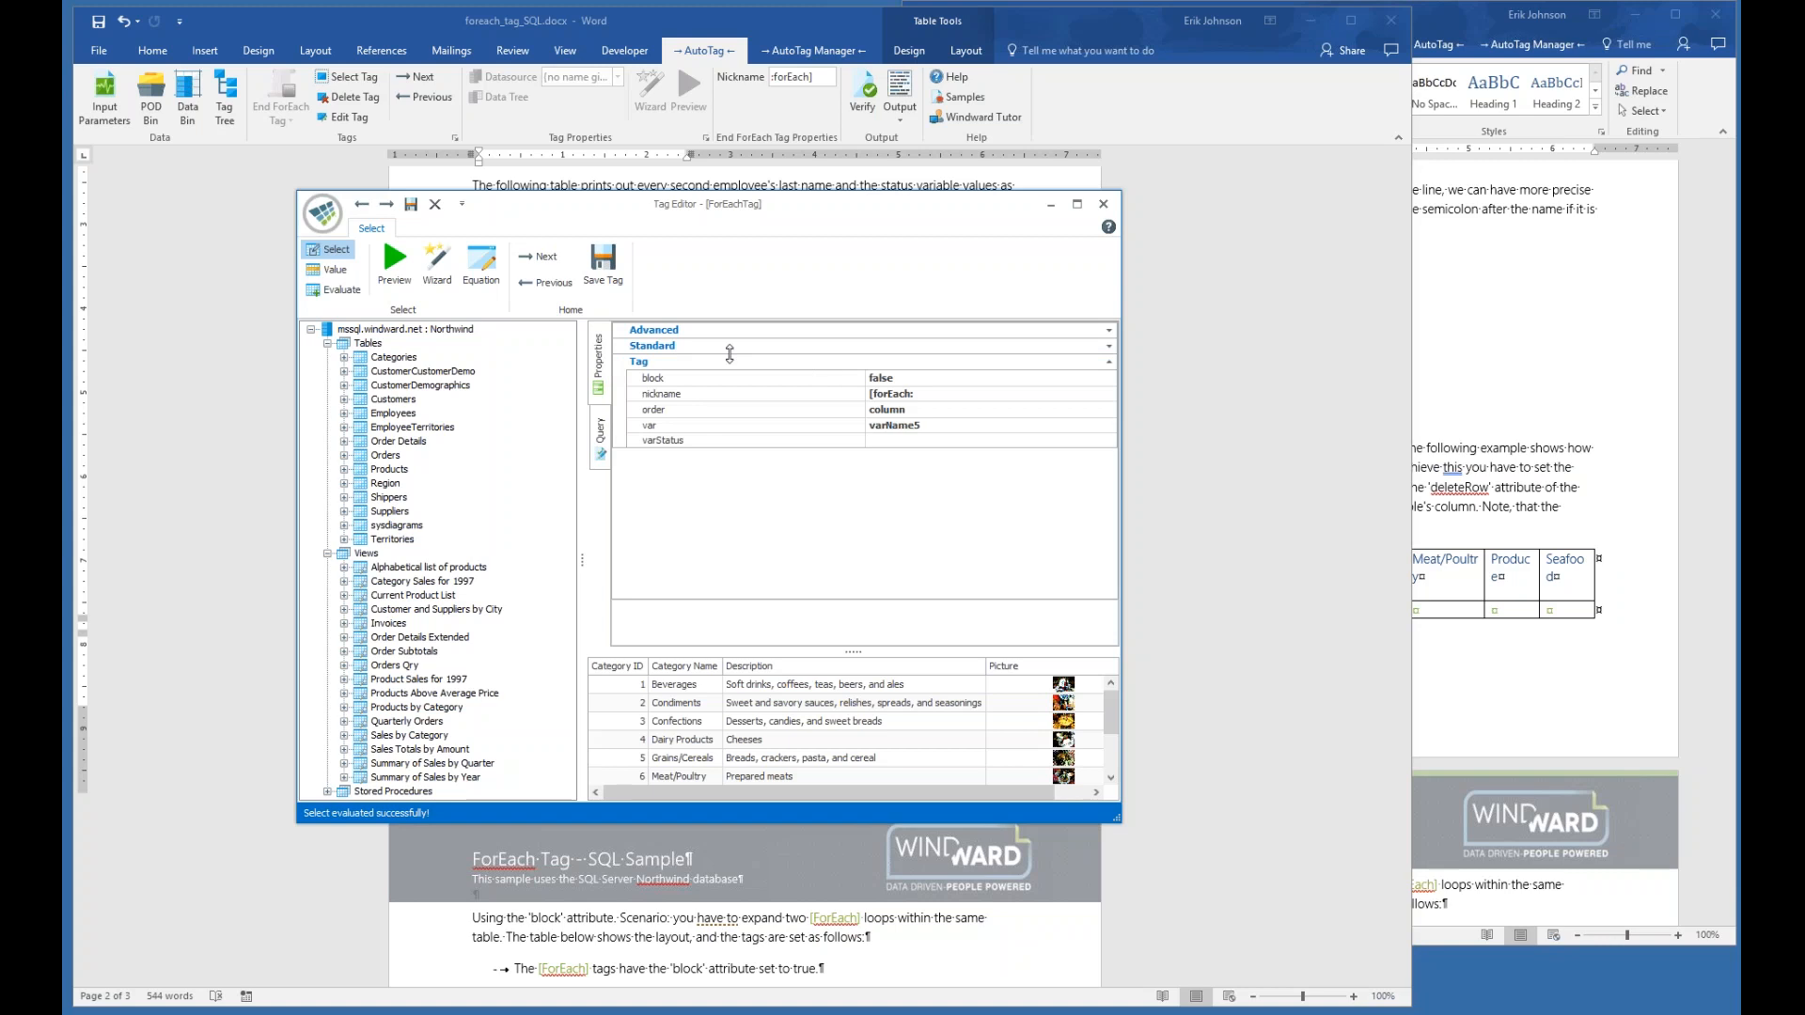
click(1109, 330)
click(1110, 440)
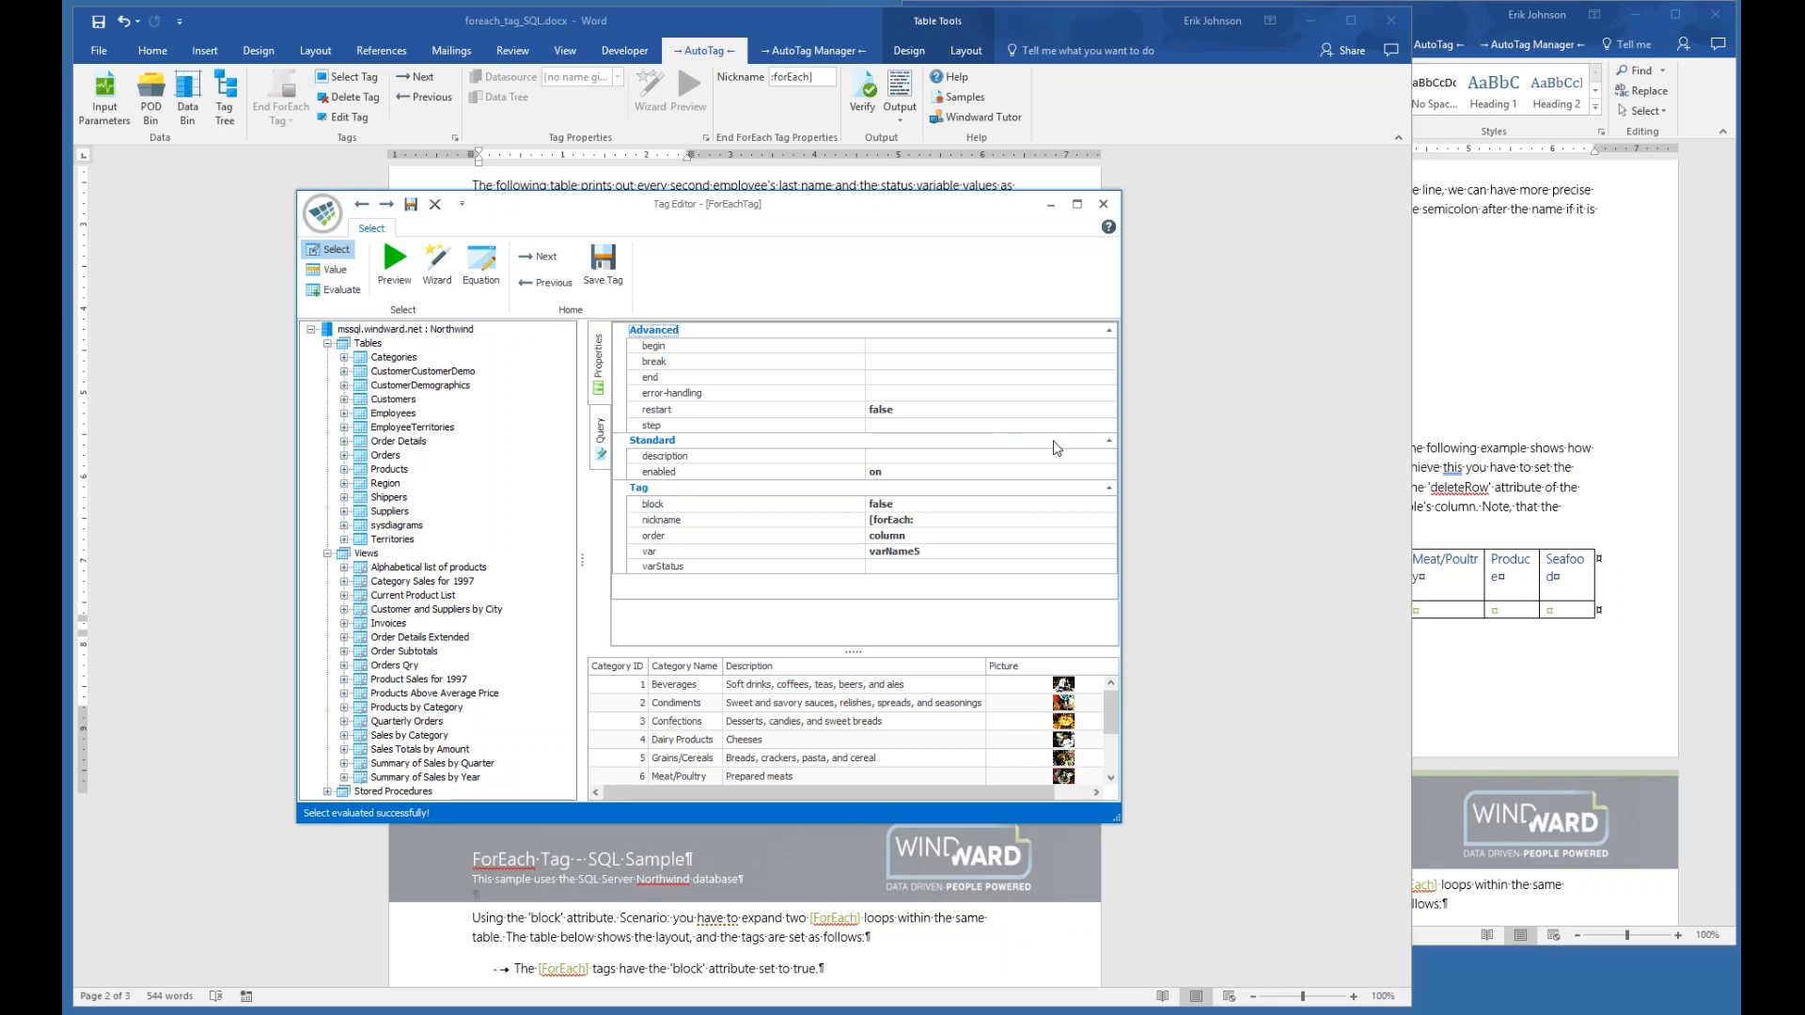
click(1108, 440)
click(1110, 330)
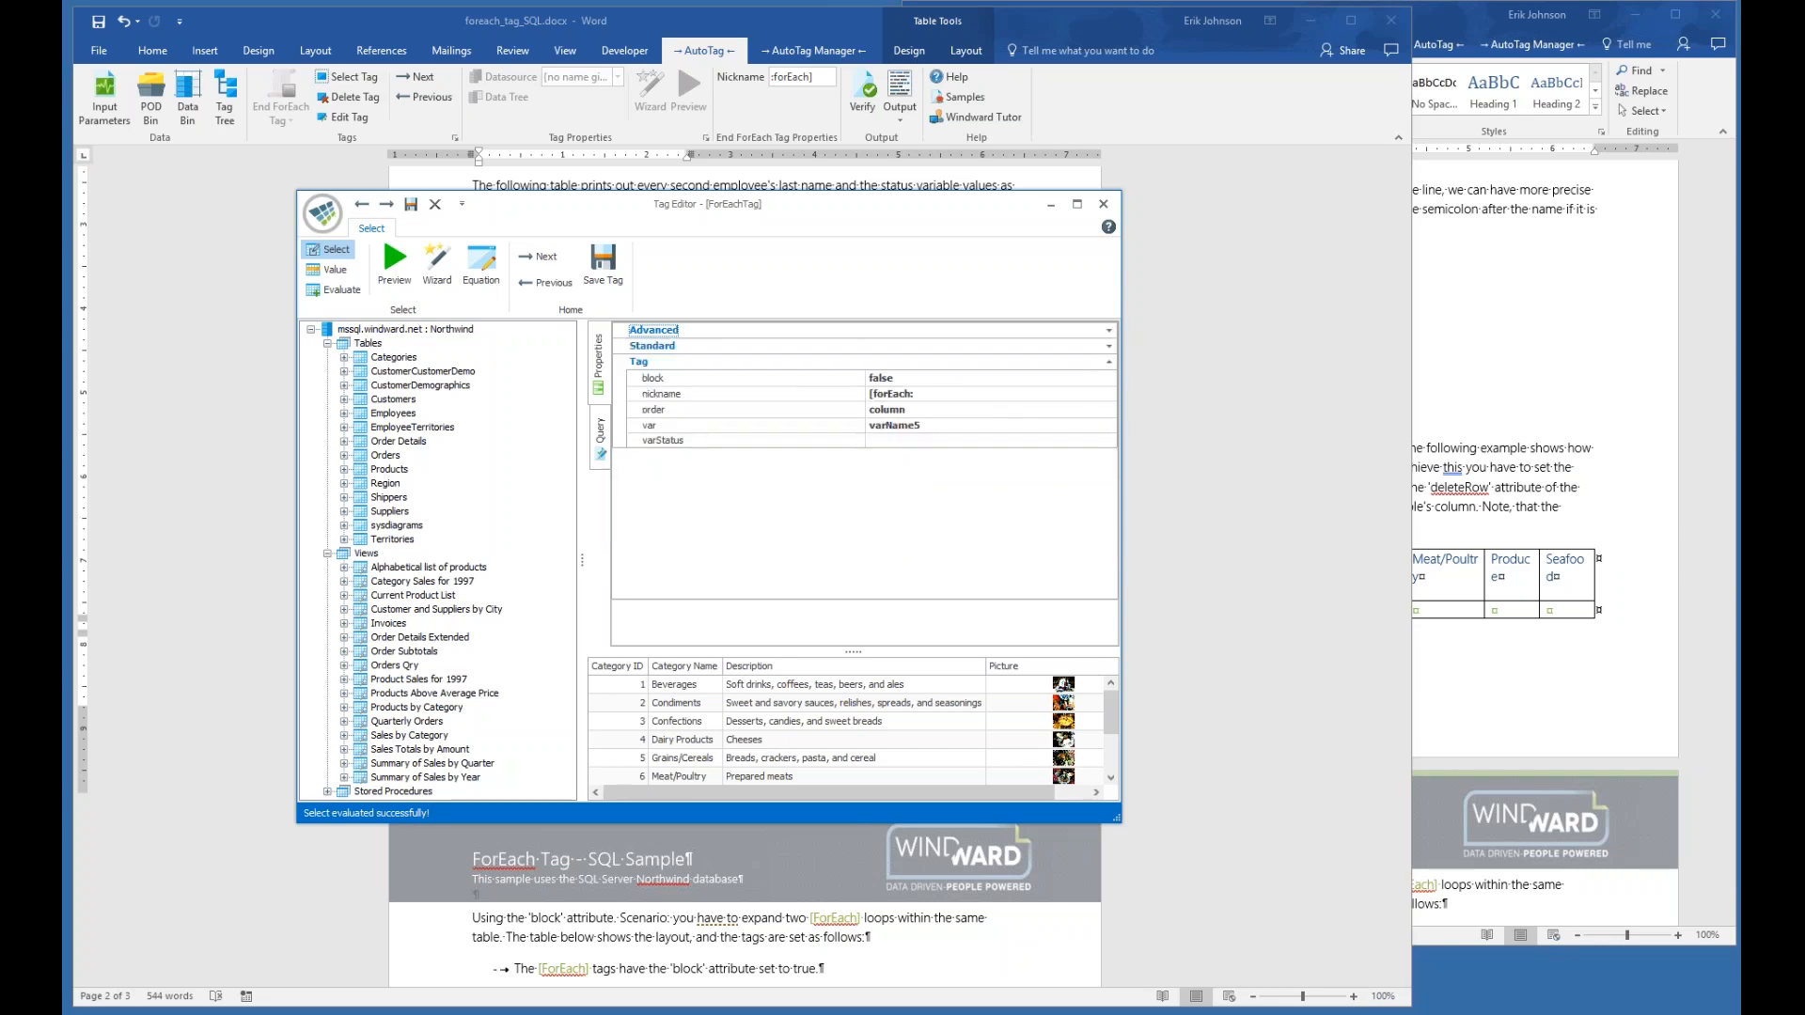
- Review the order options of the opening forEach tag, choose column, and save the tag
click(694, 412)
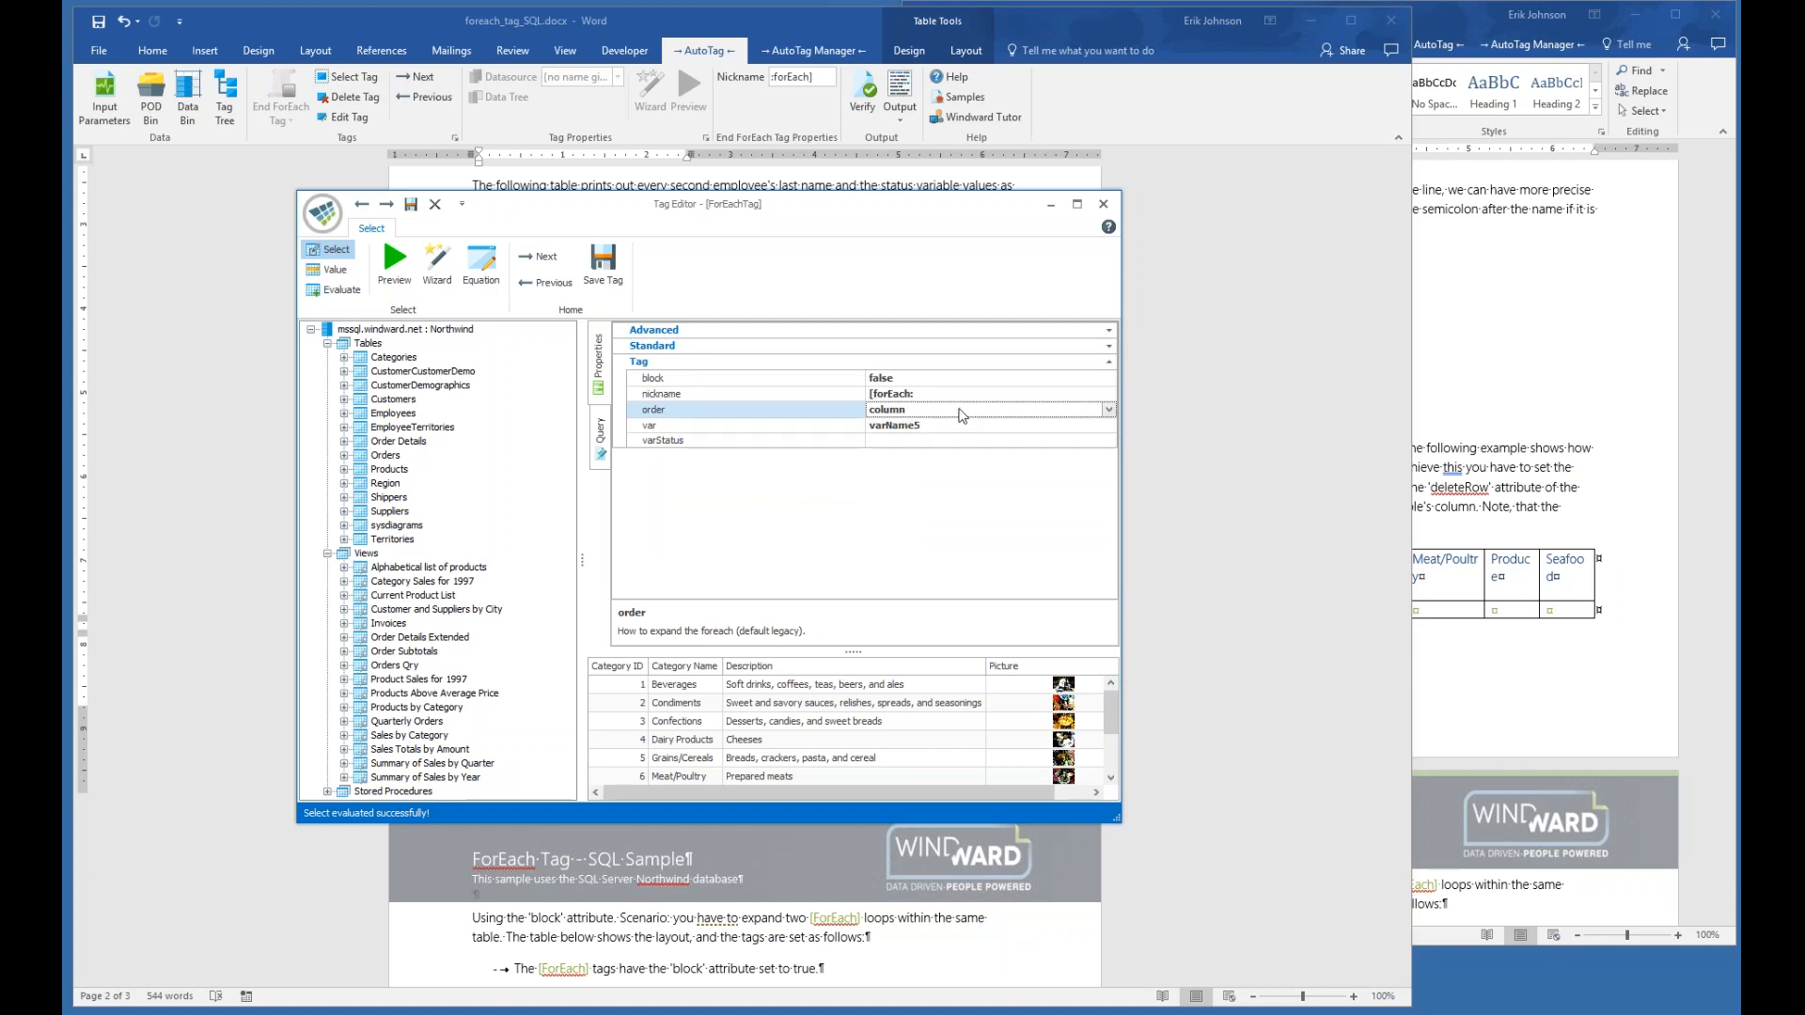
click(1111, 411)
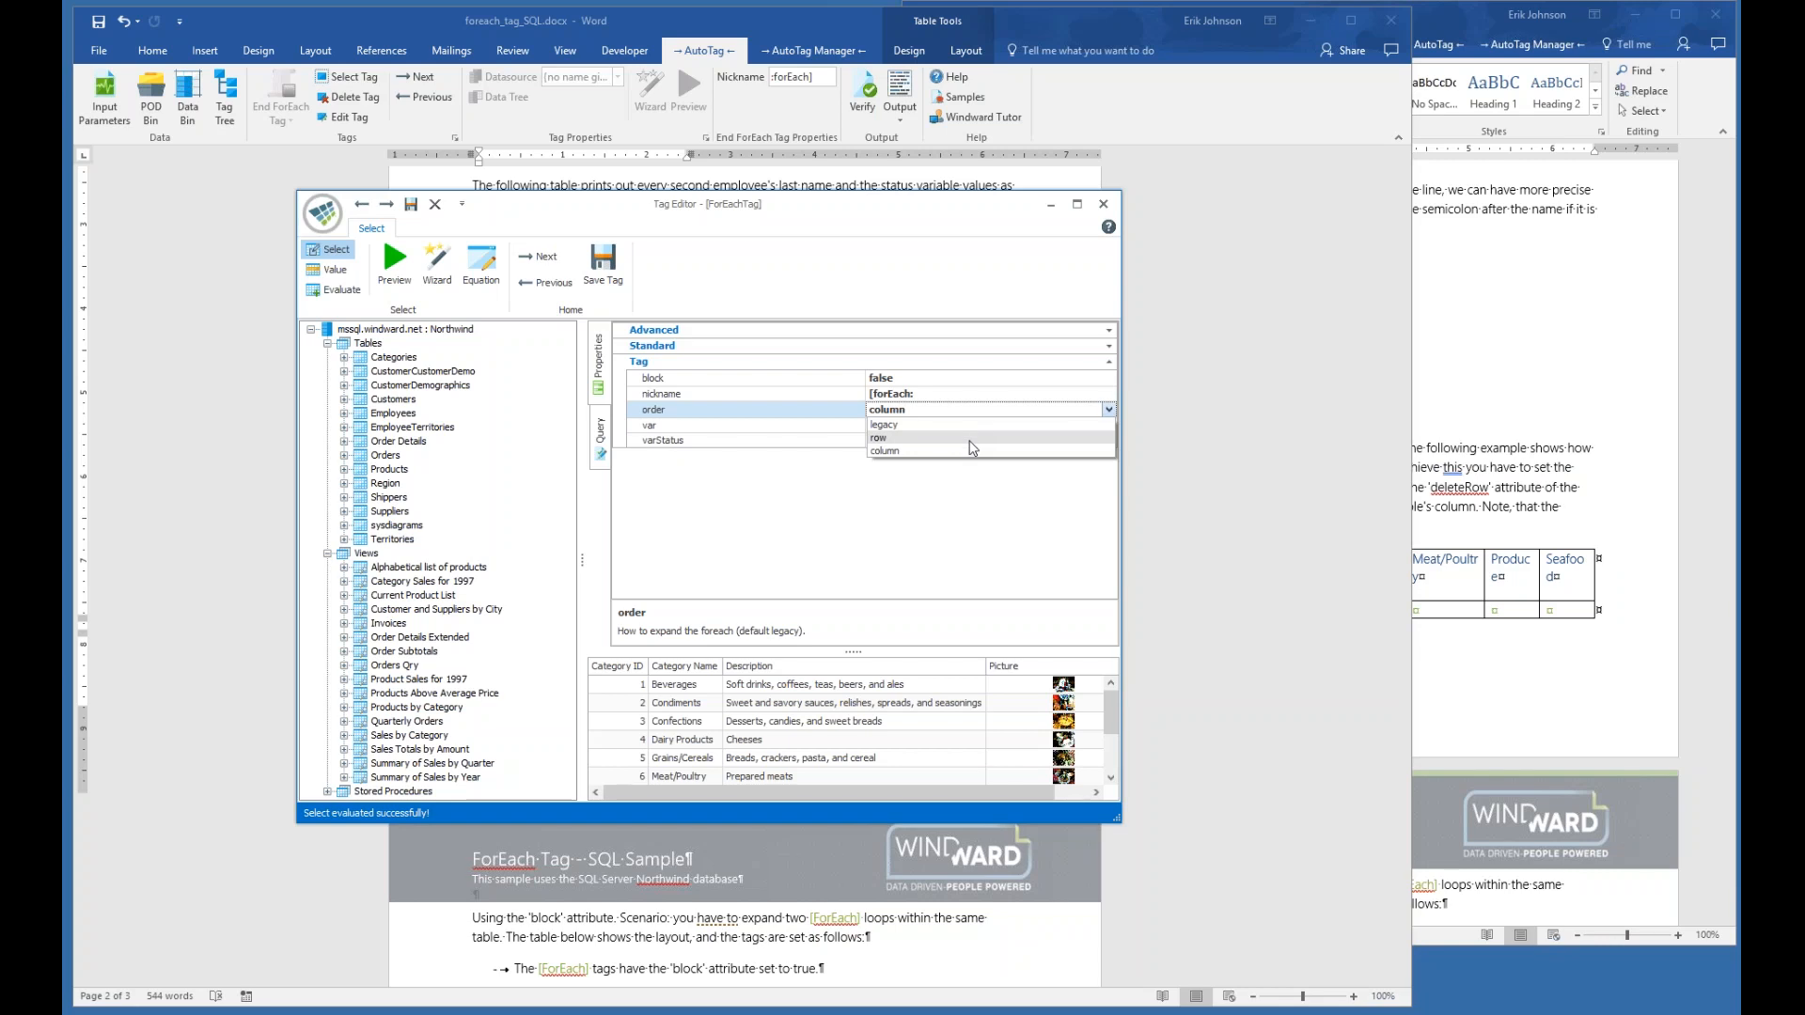
click(971, 455)
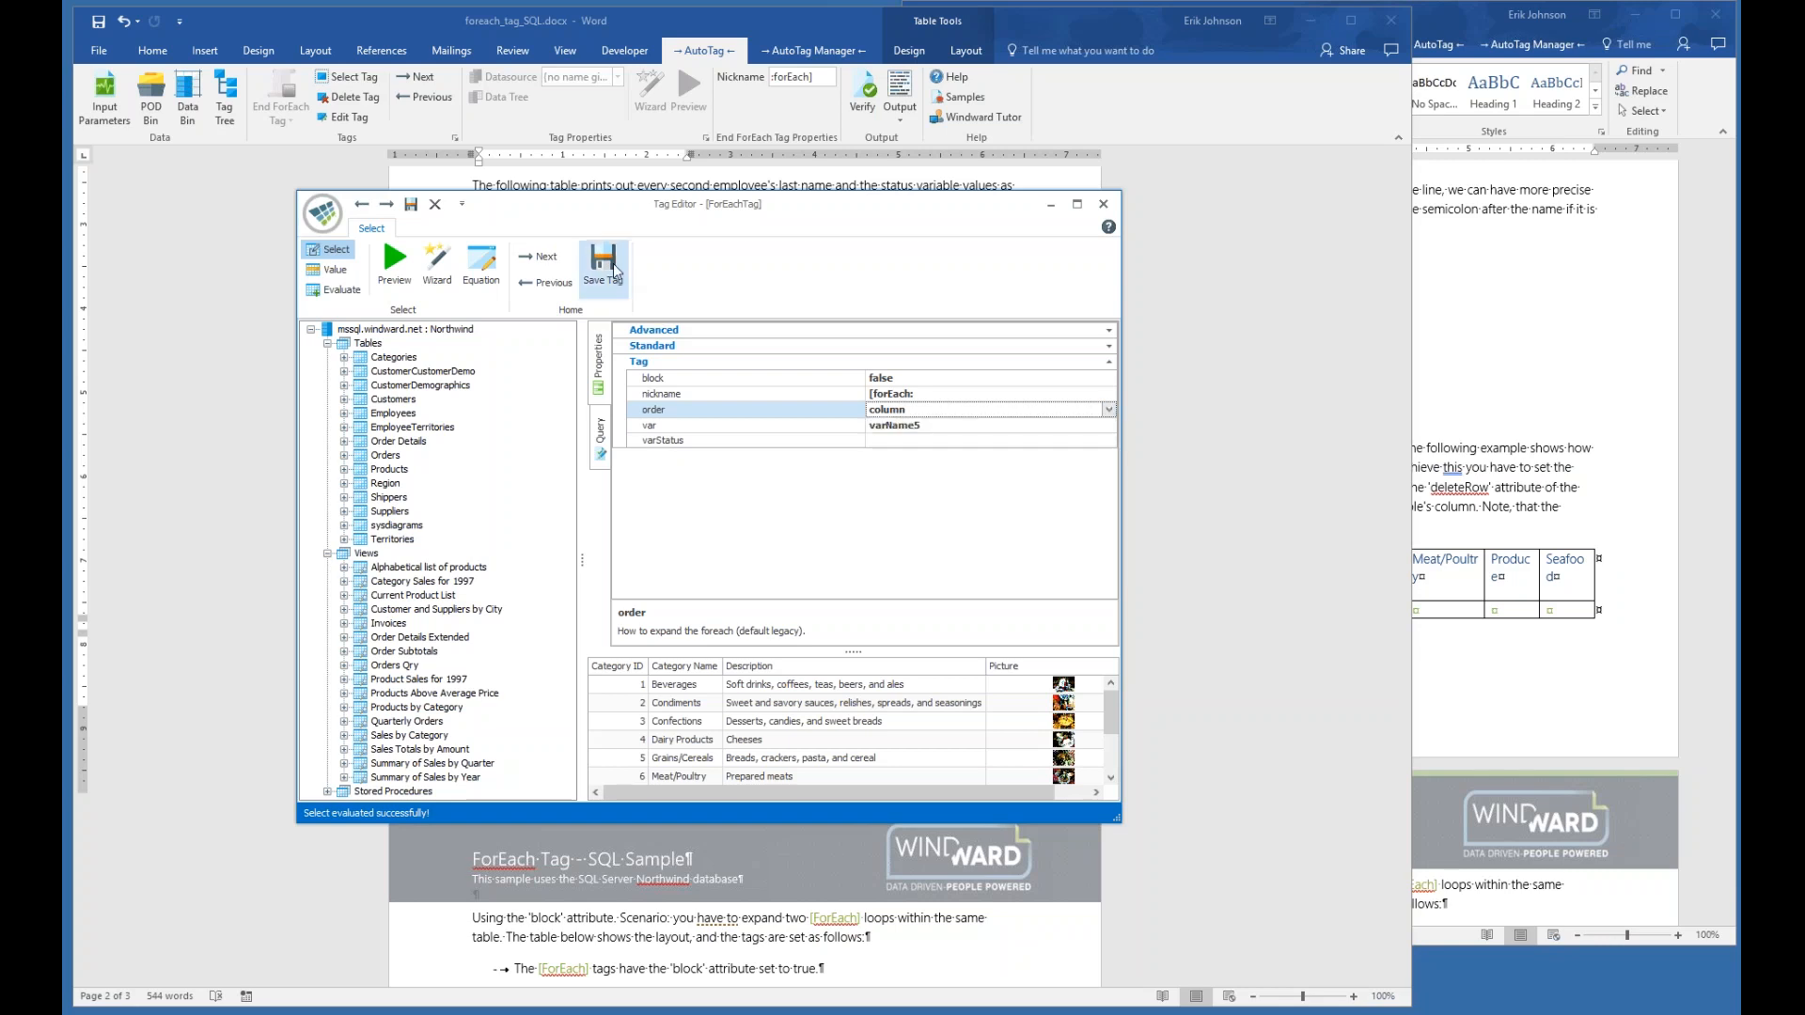
click(613, 263)
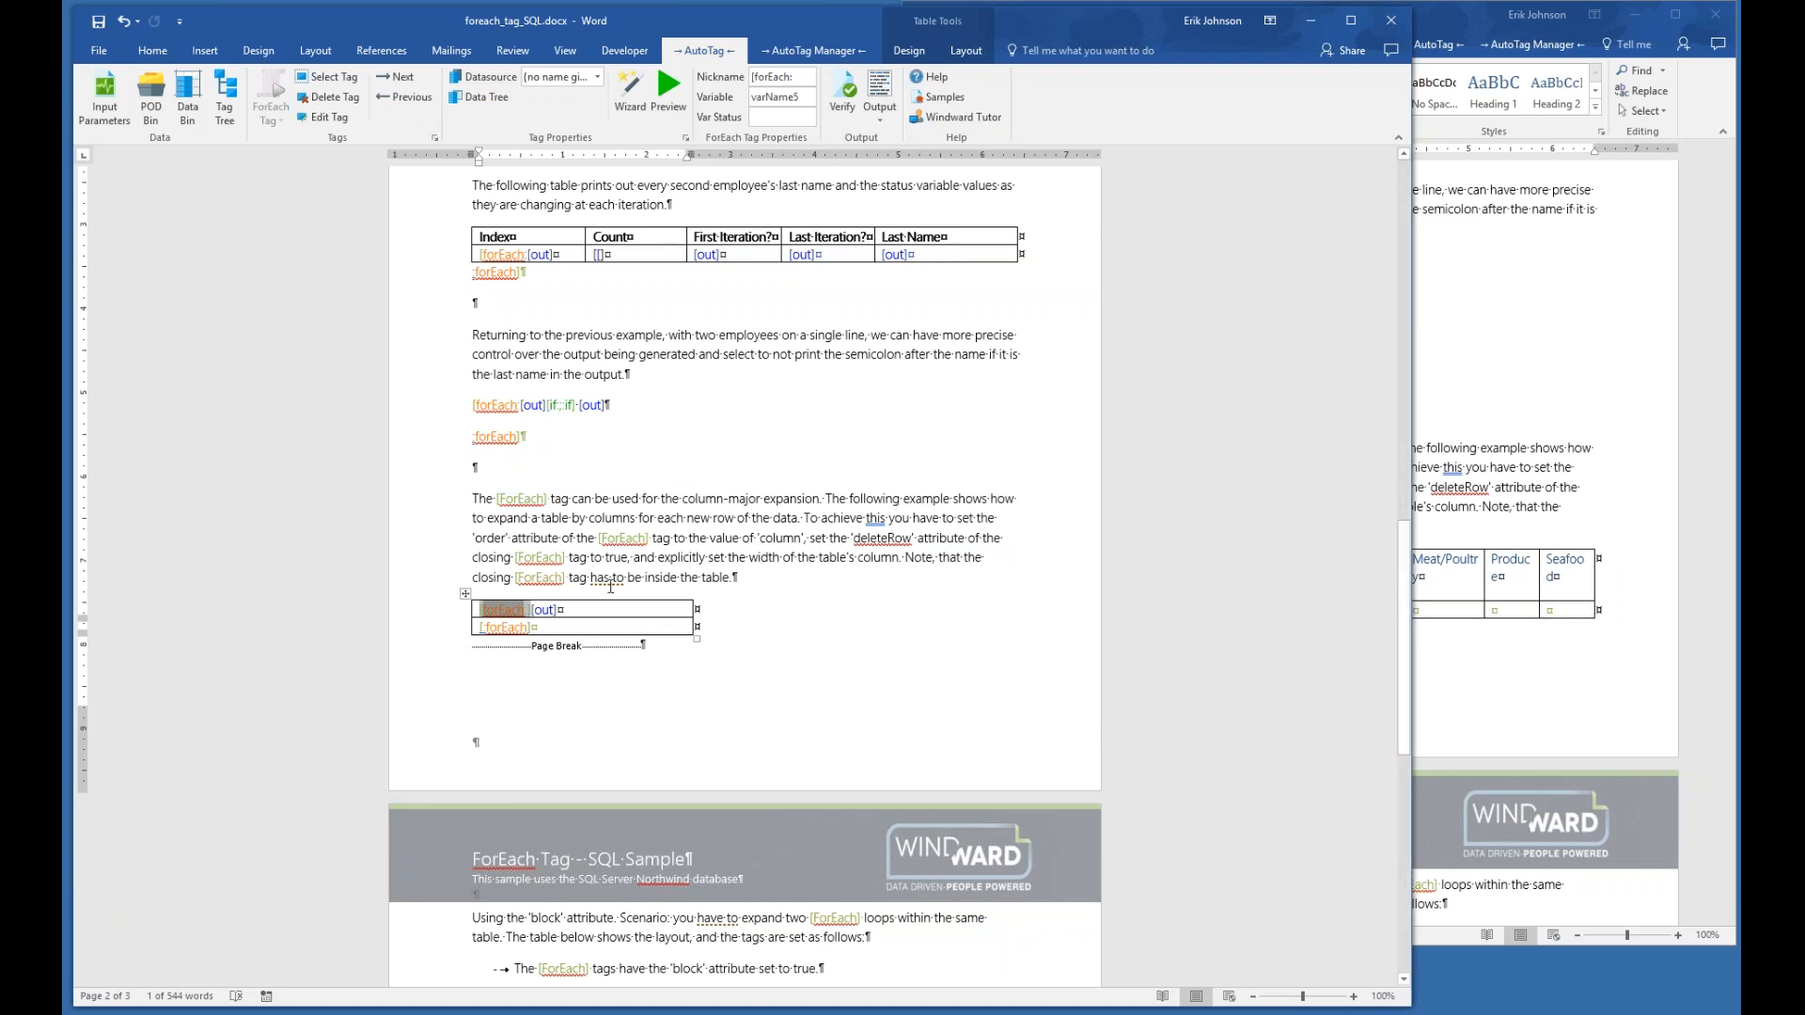
- Set deleteRow to true for the column-major table's closing forEach tag, and save the tag
click(506, 628)
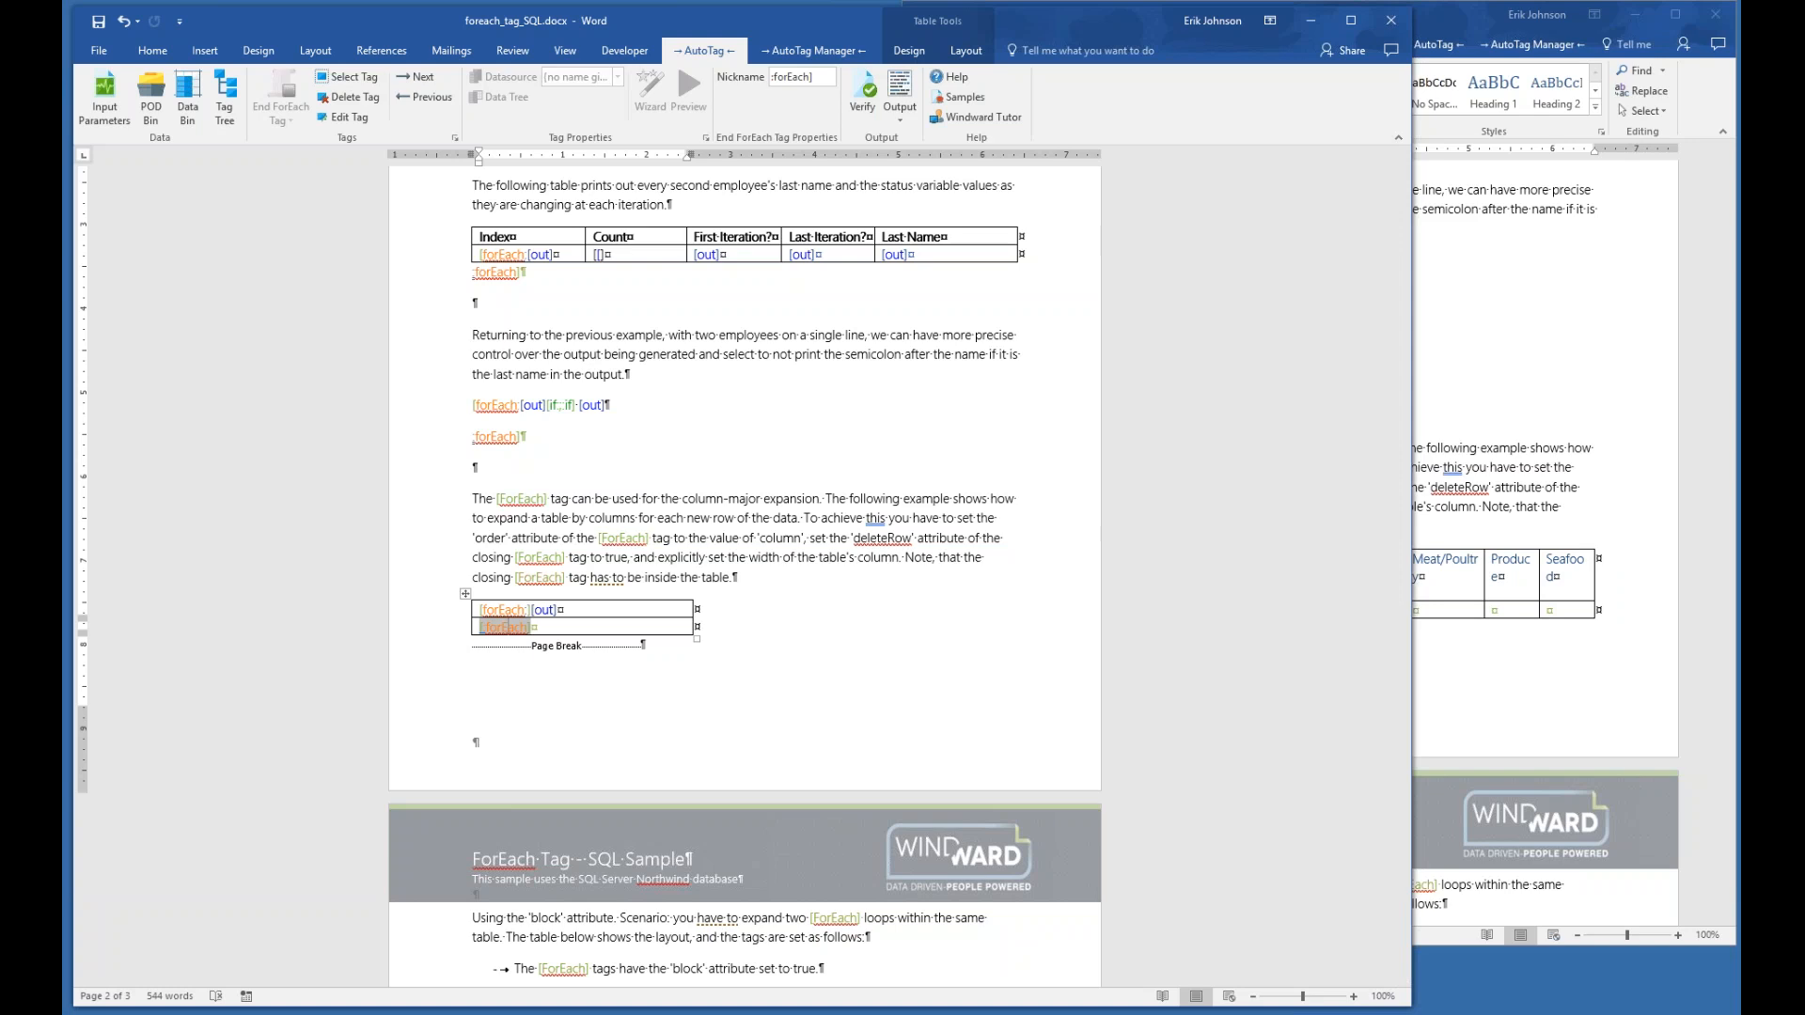
double_click(506, 627)
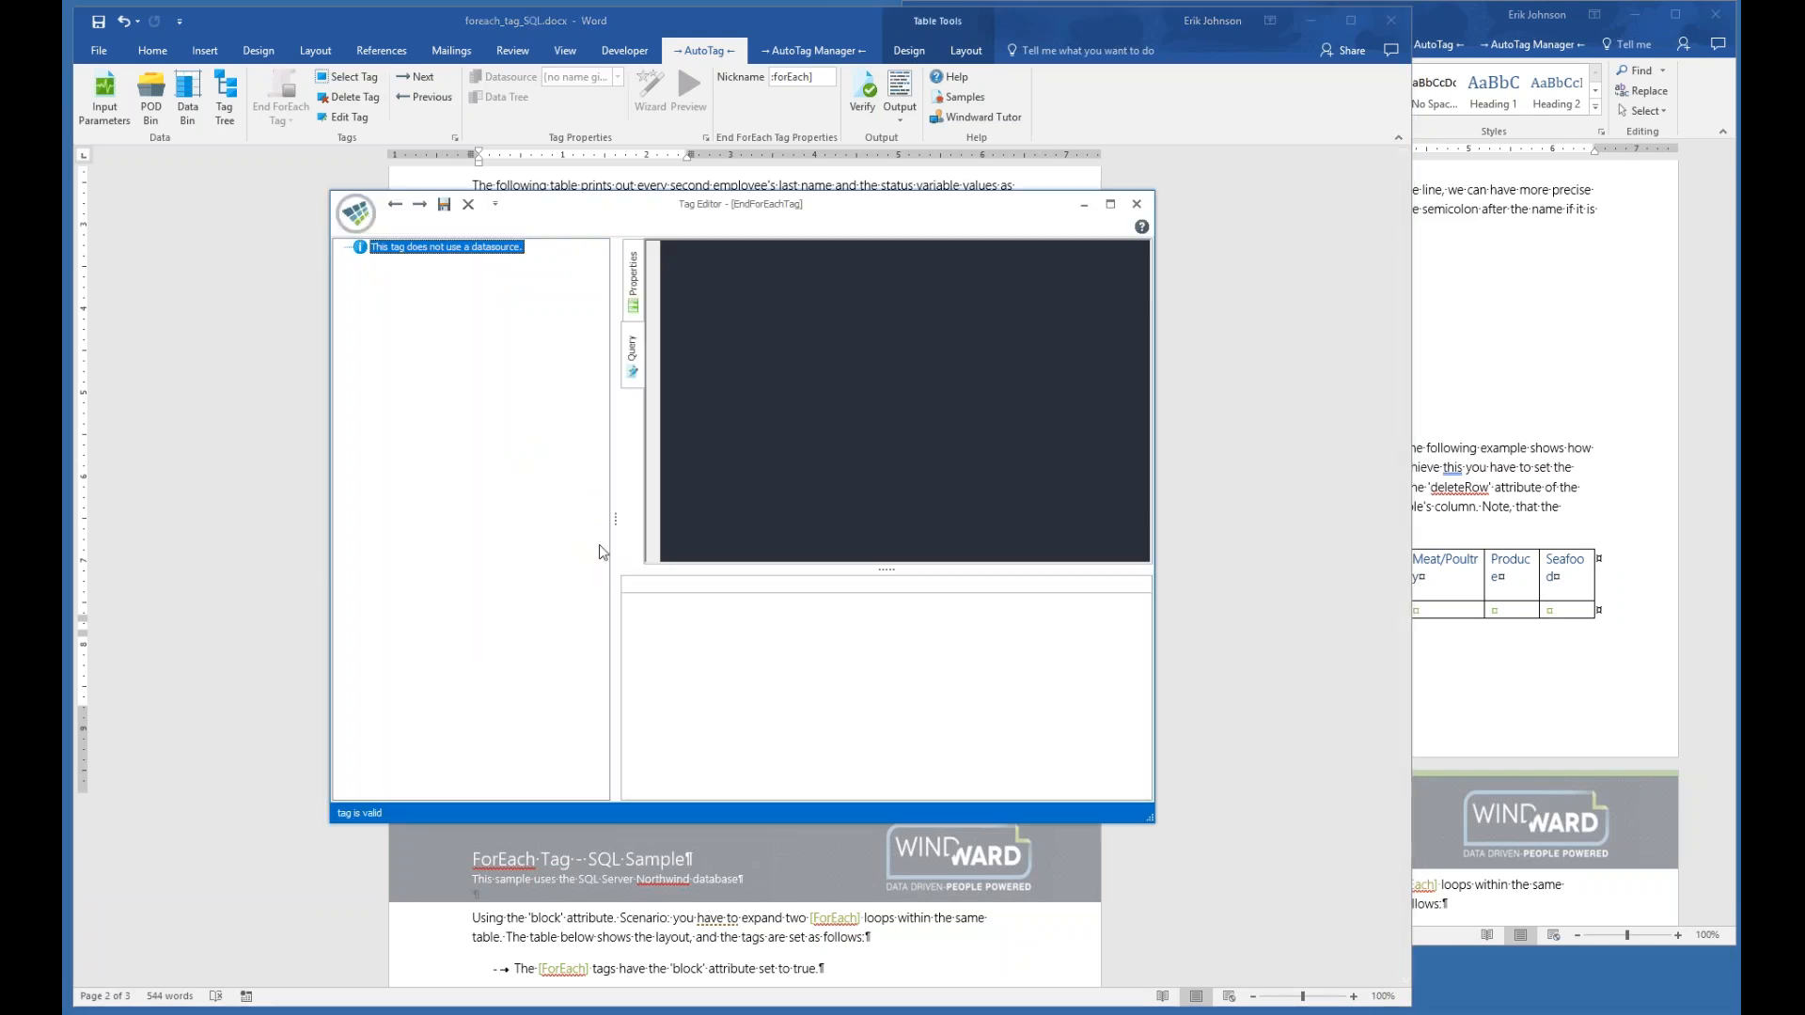
click(631, 279)
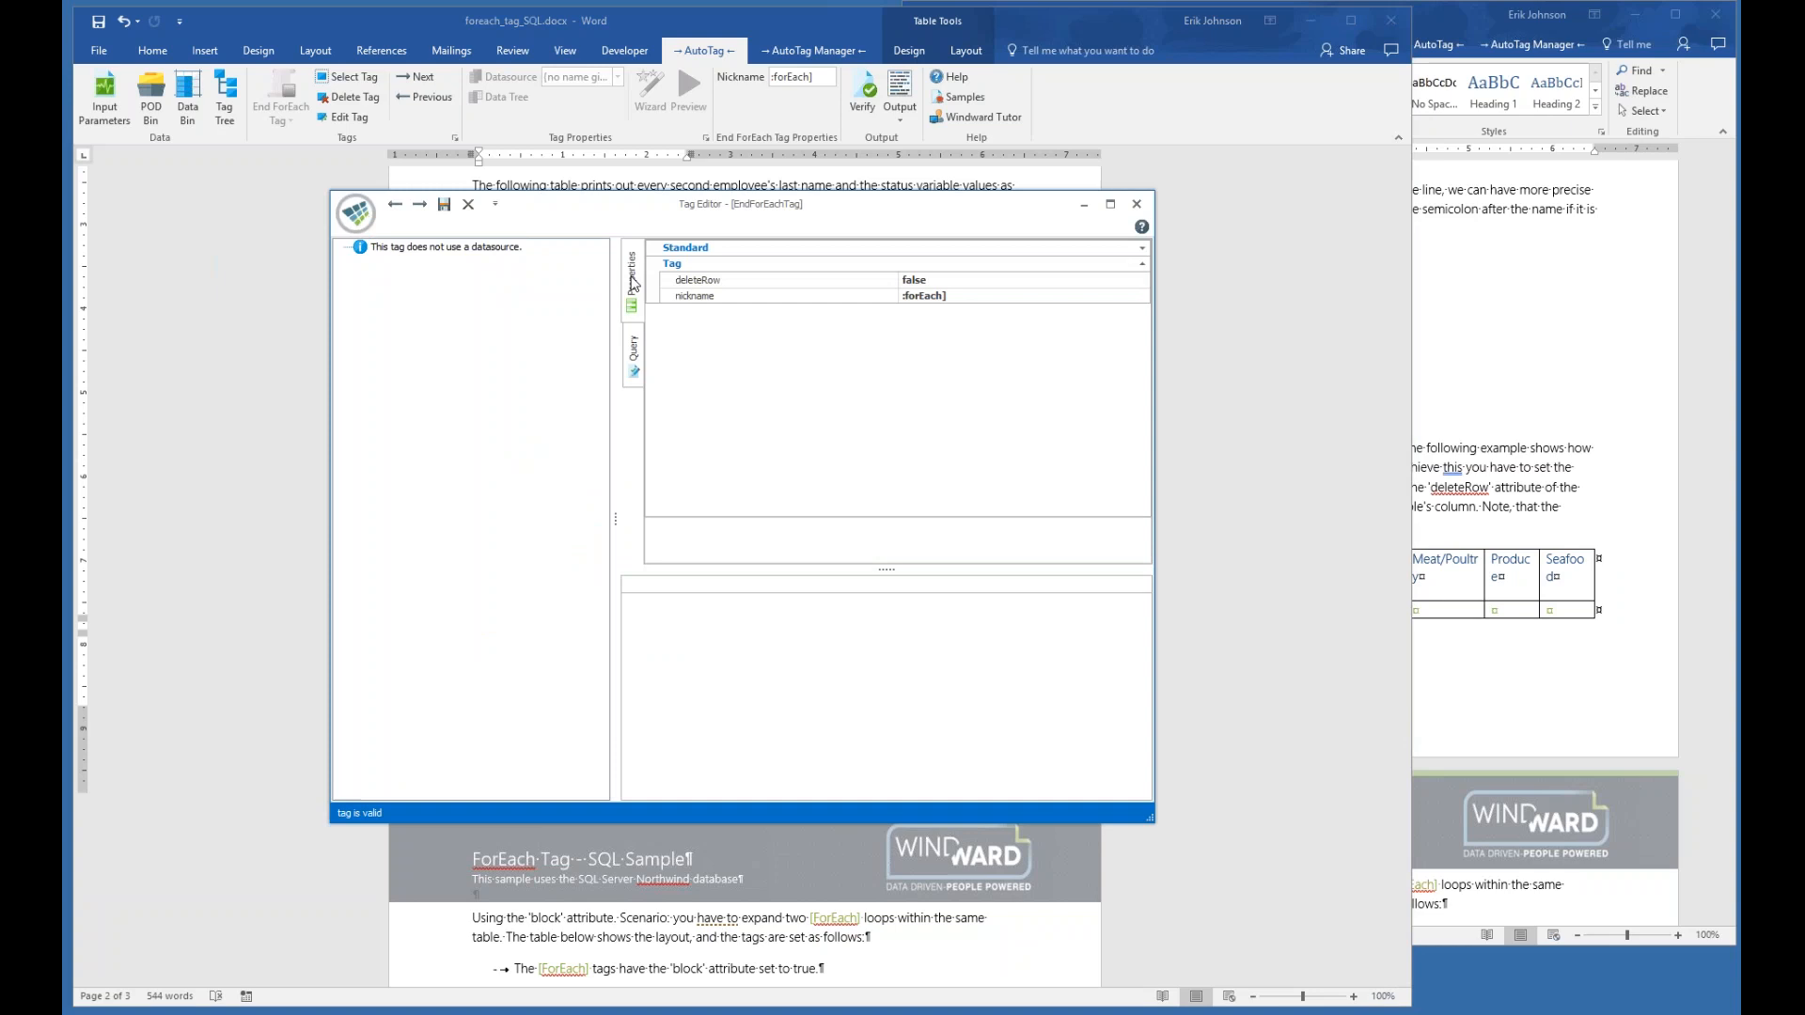
double_click(924, 284)
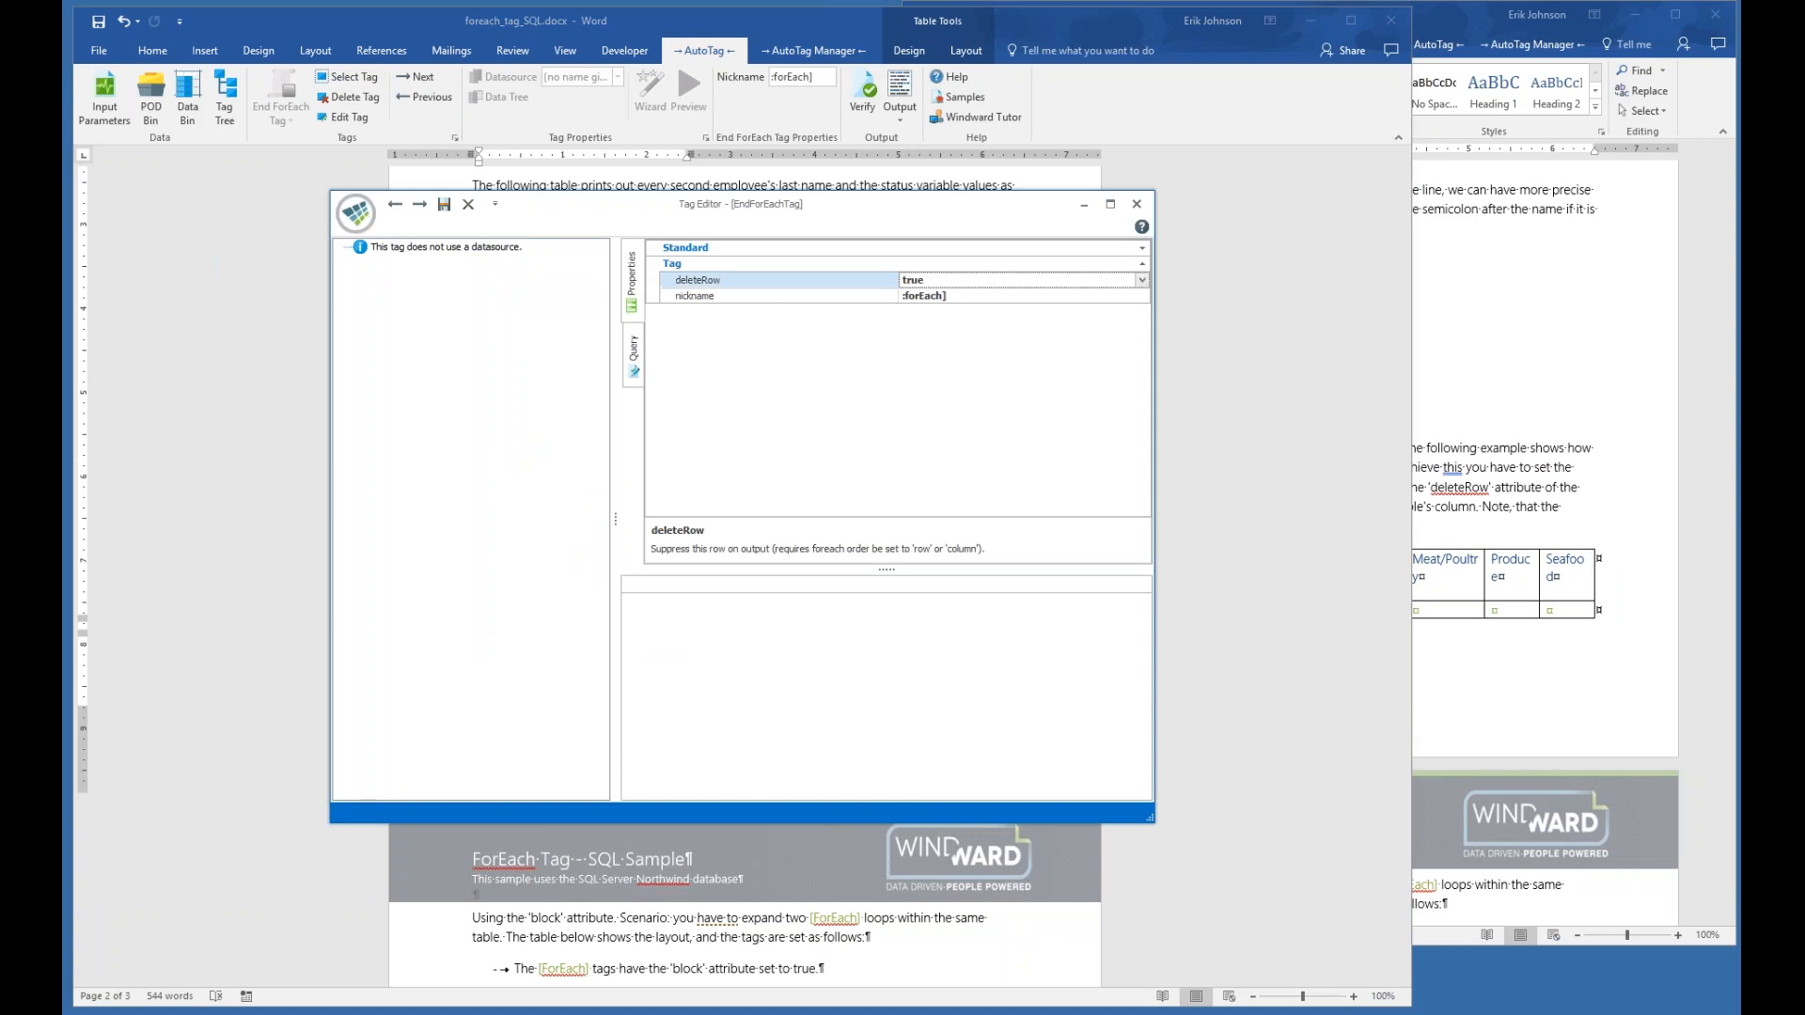
click(450, 211)
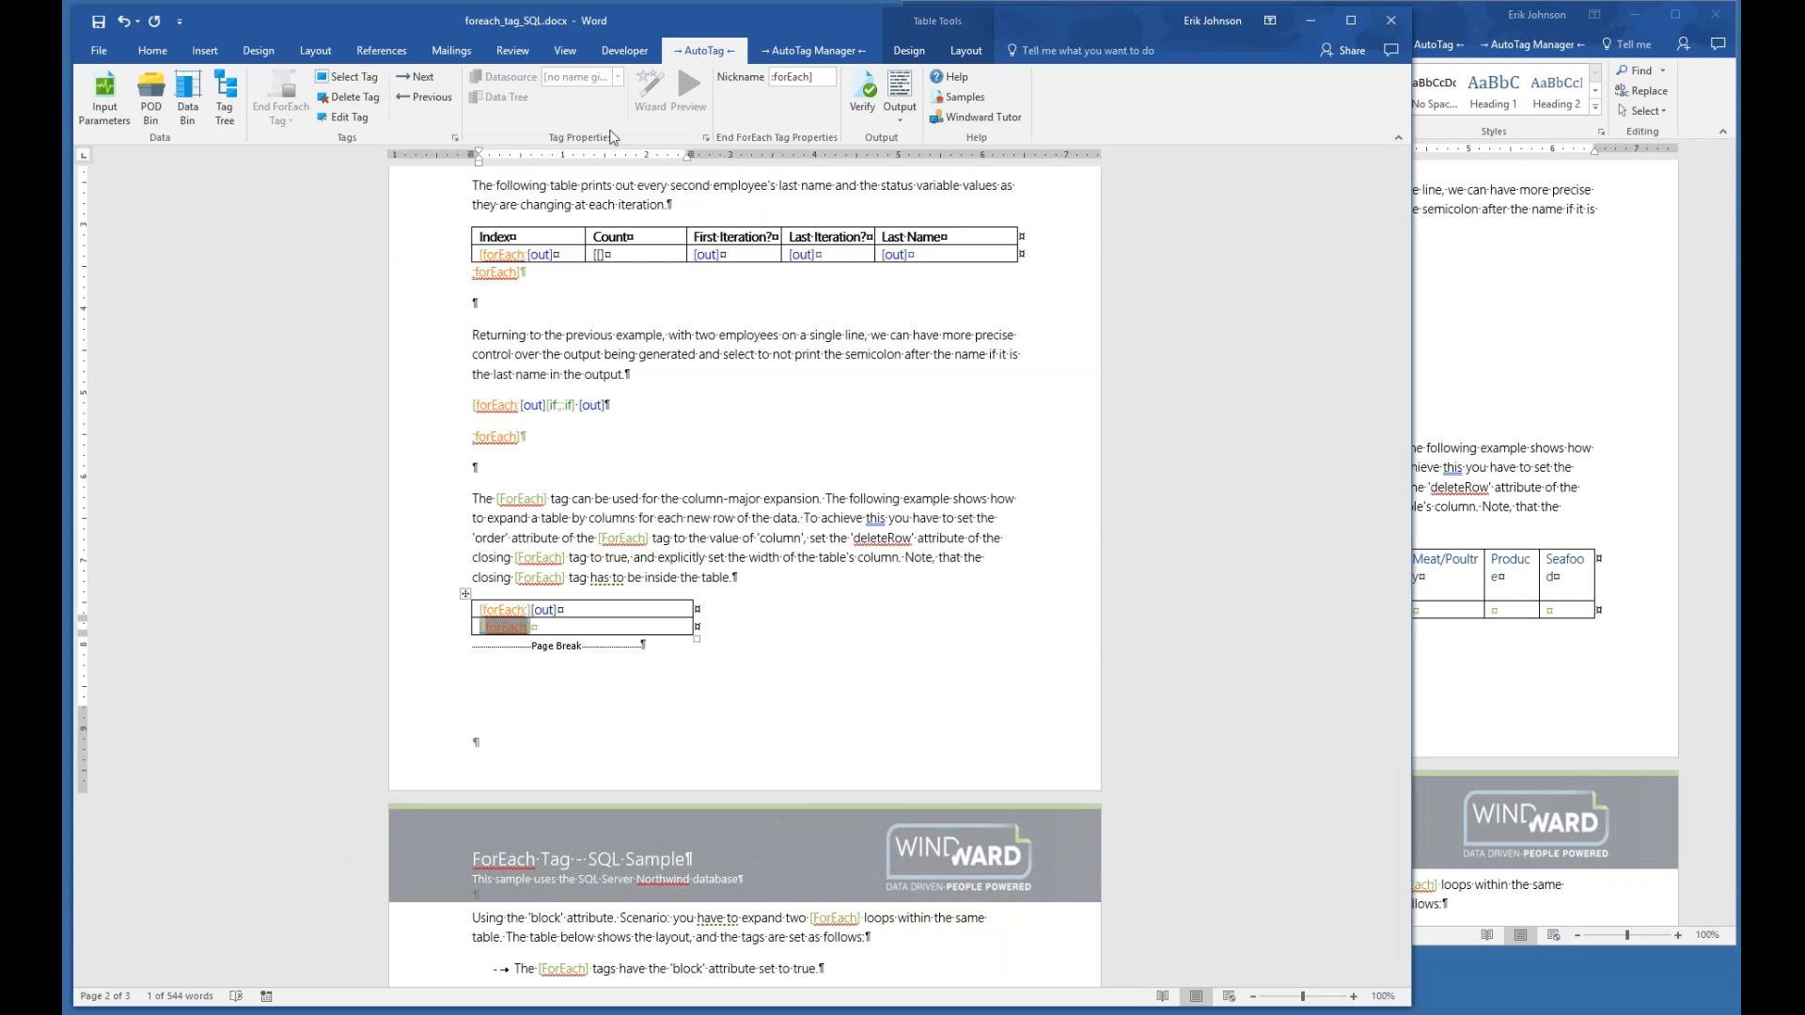
- Close the earlier generated output document
click(896, 92)
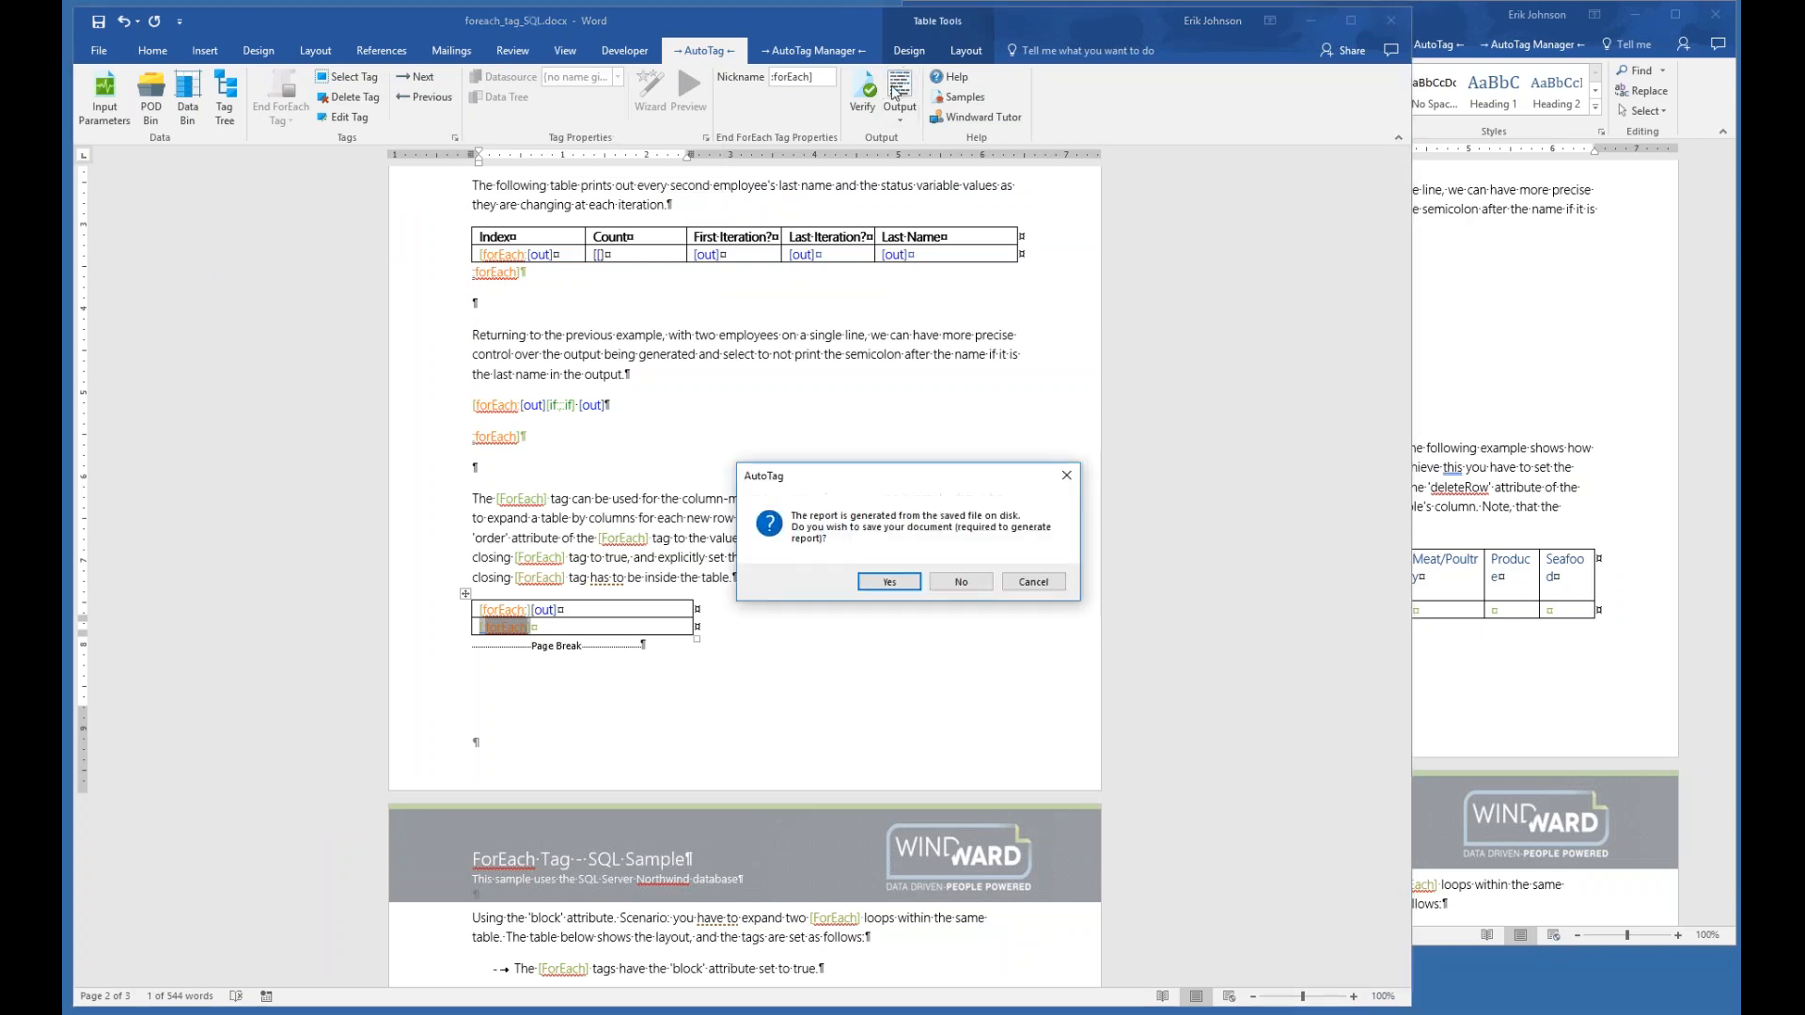
click(1021, 588)
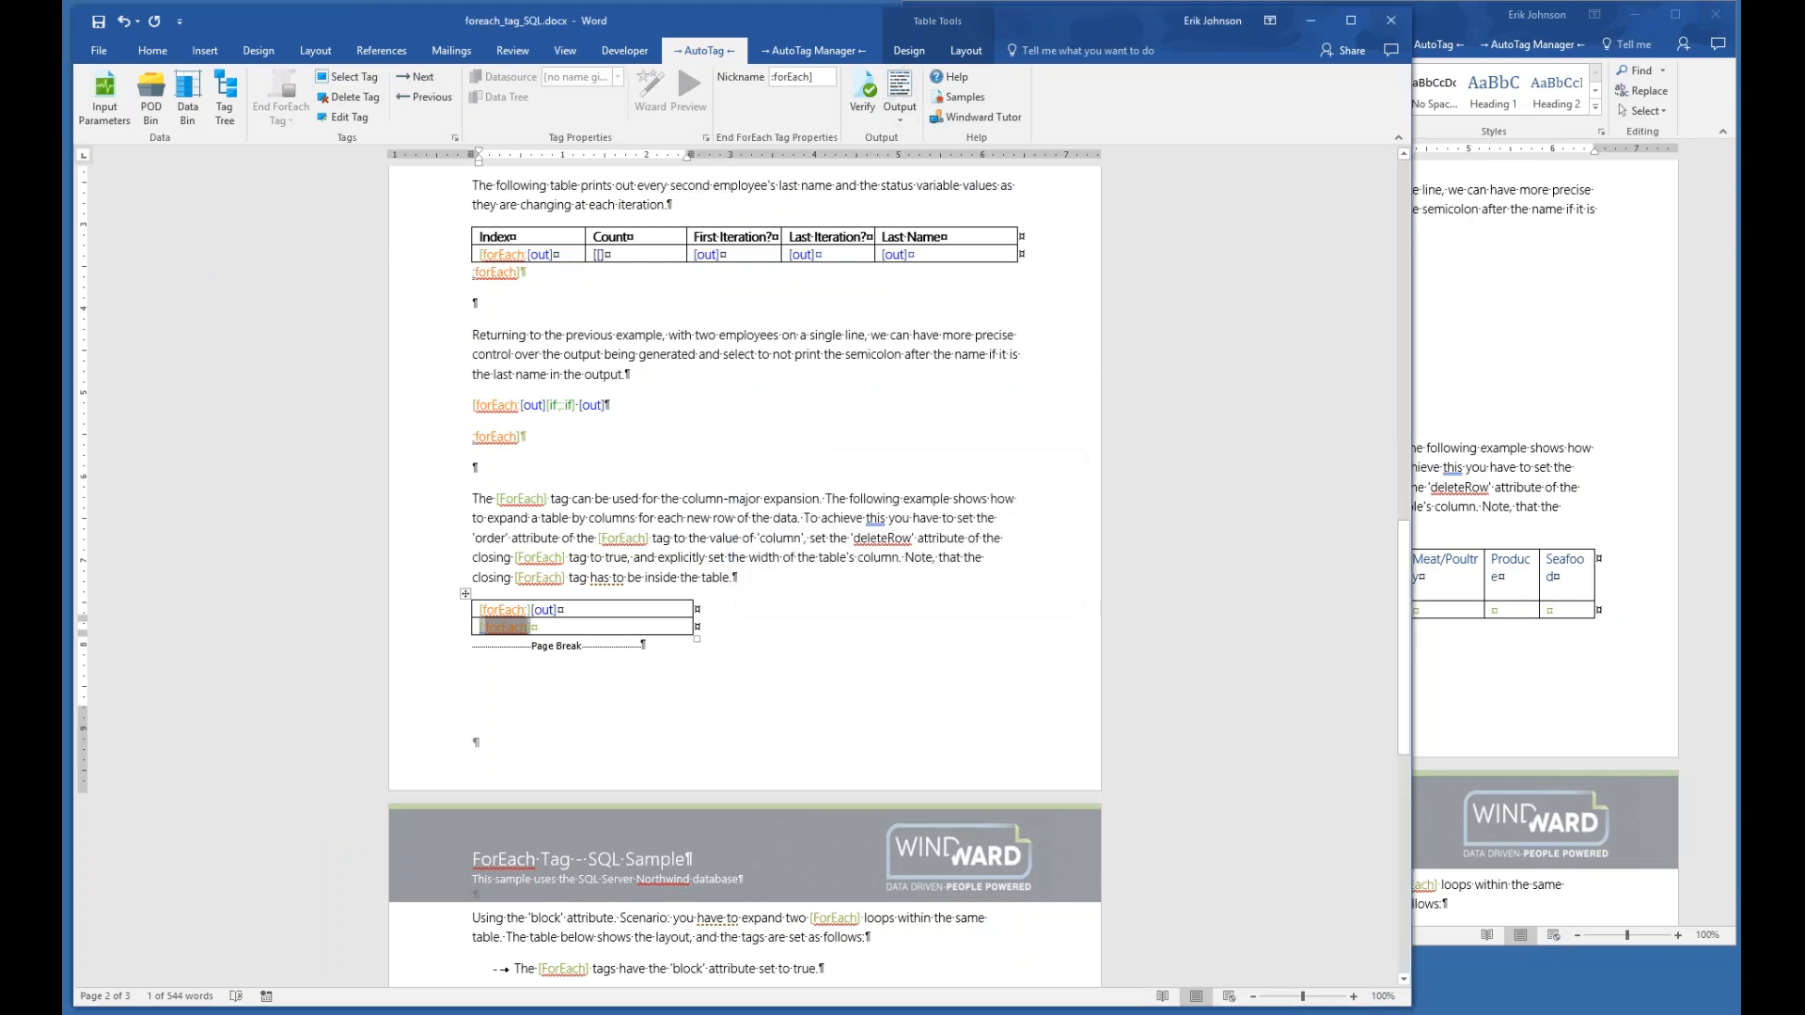
click(1472, 571)
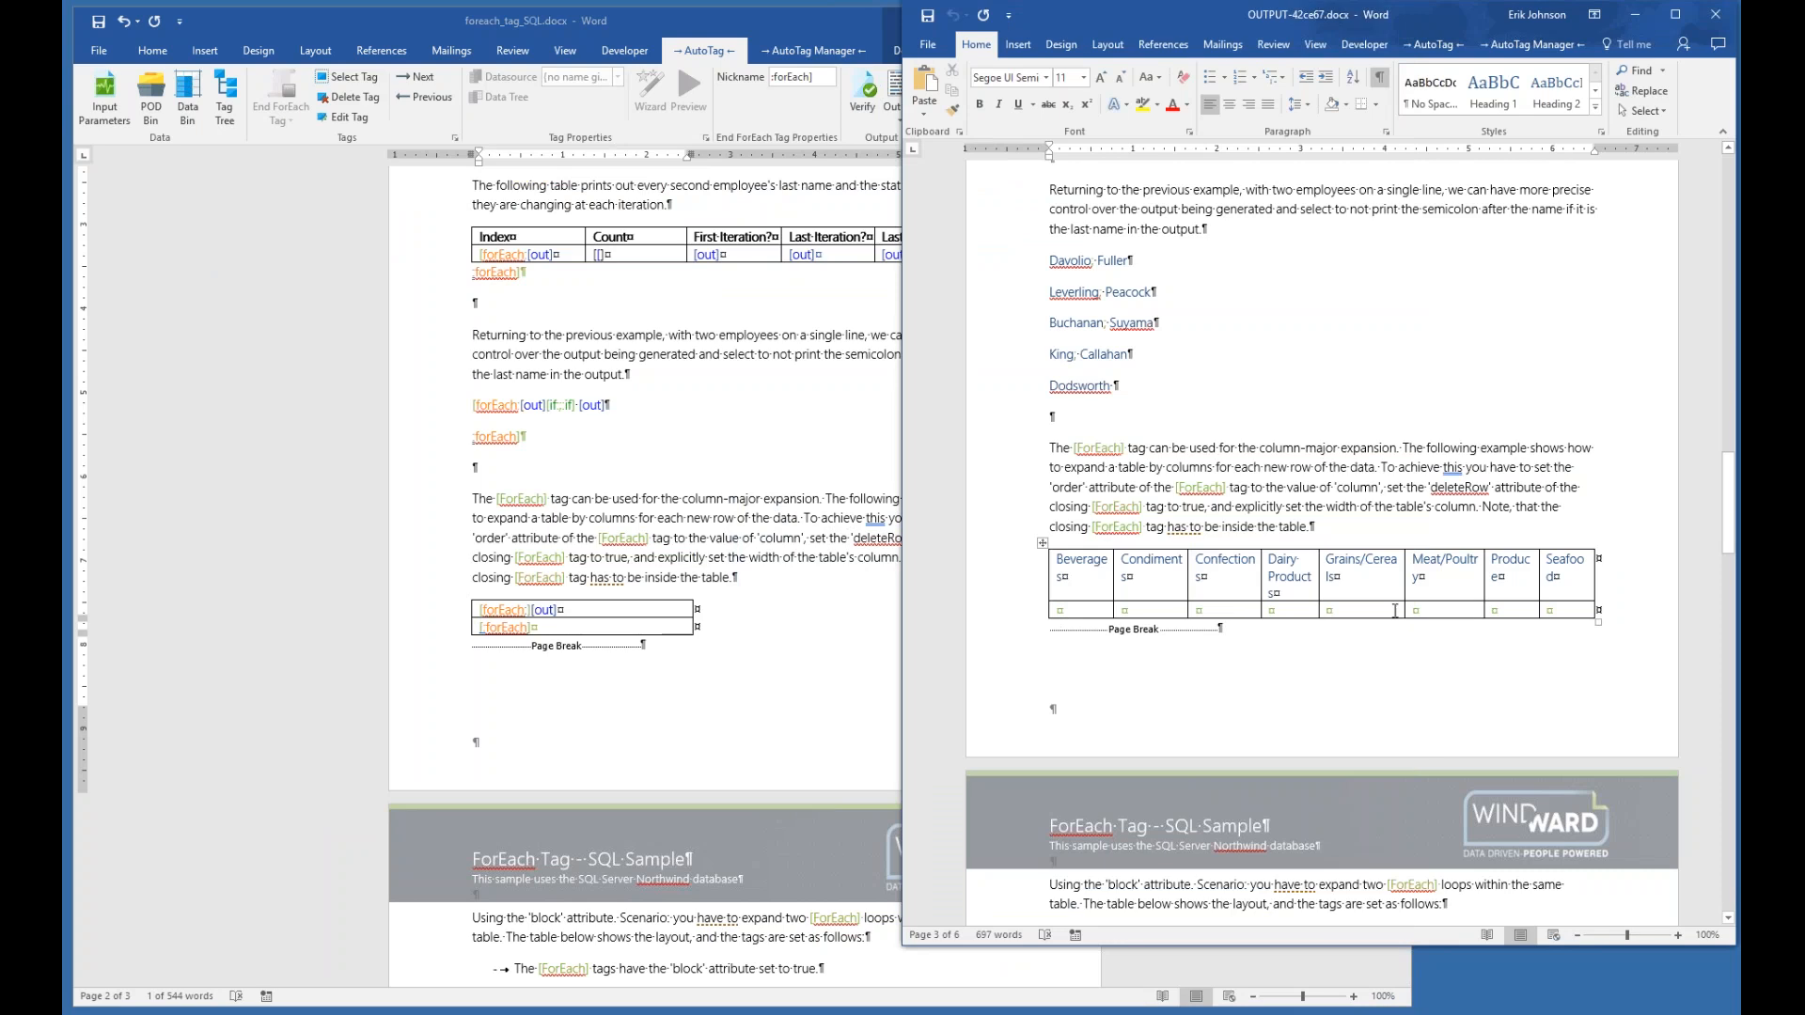
click(1716, 14)
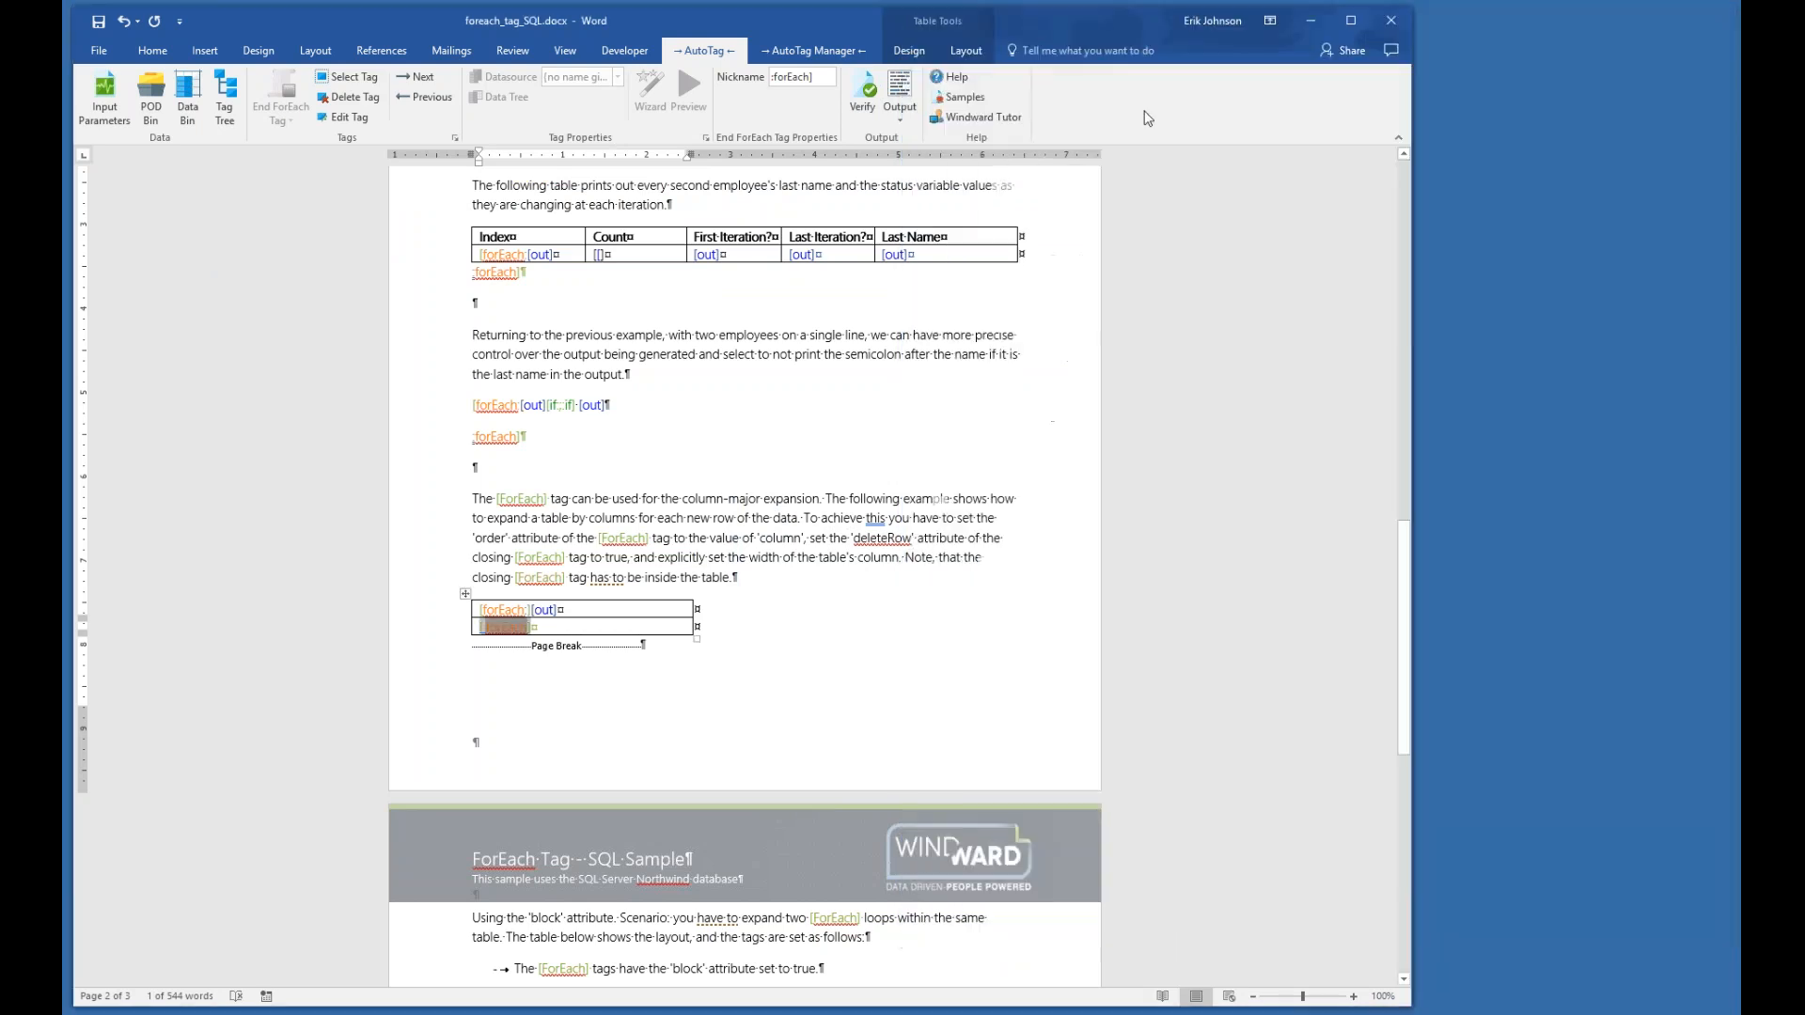
- Save the template, generate a new output report, and go to its column-major table
click(890, 82)
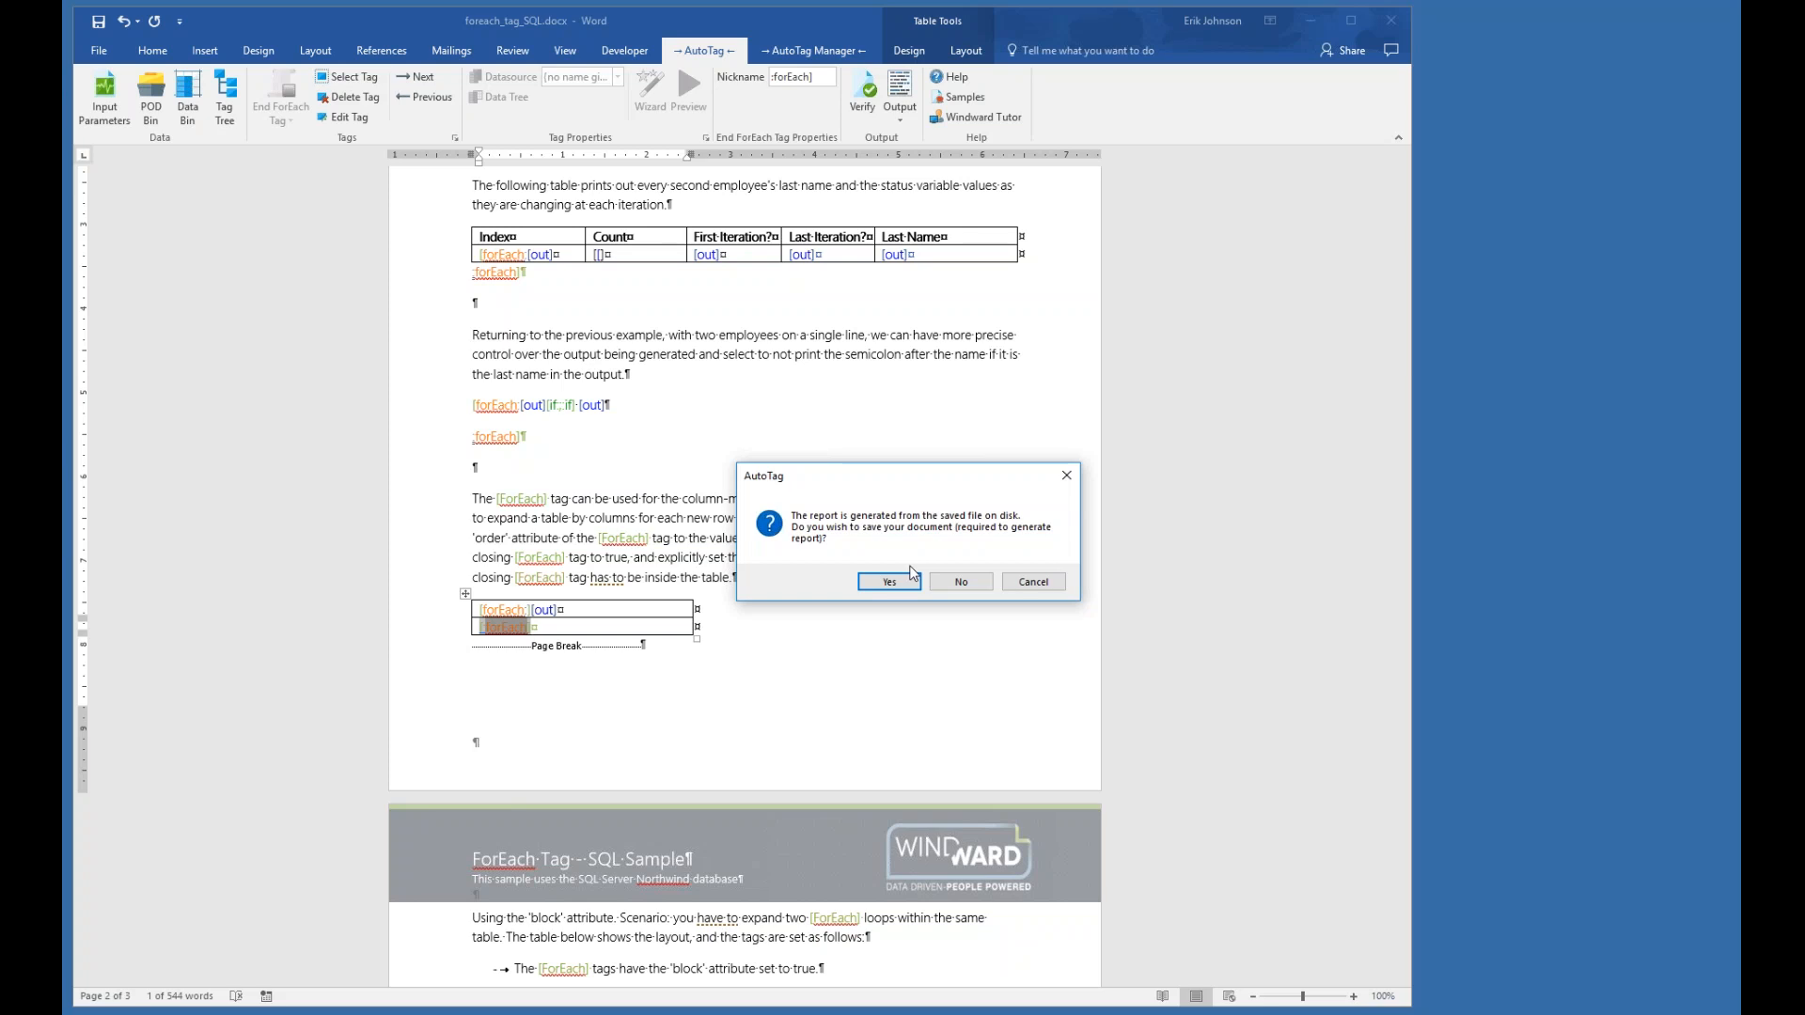
click(902, 580)
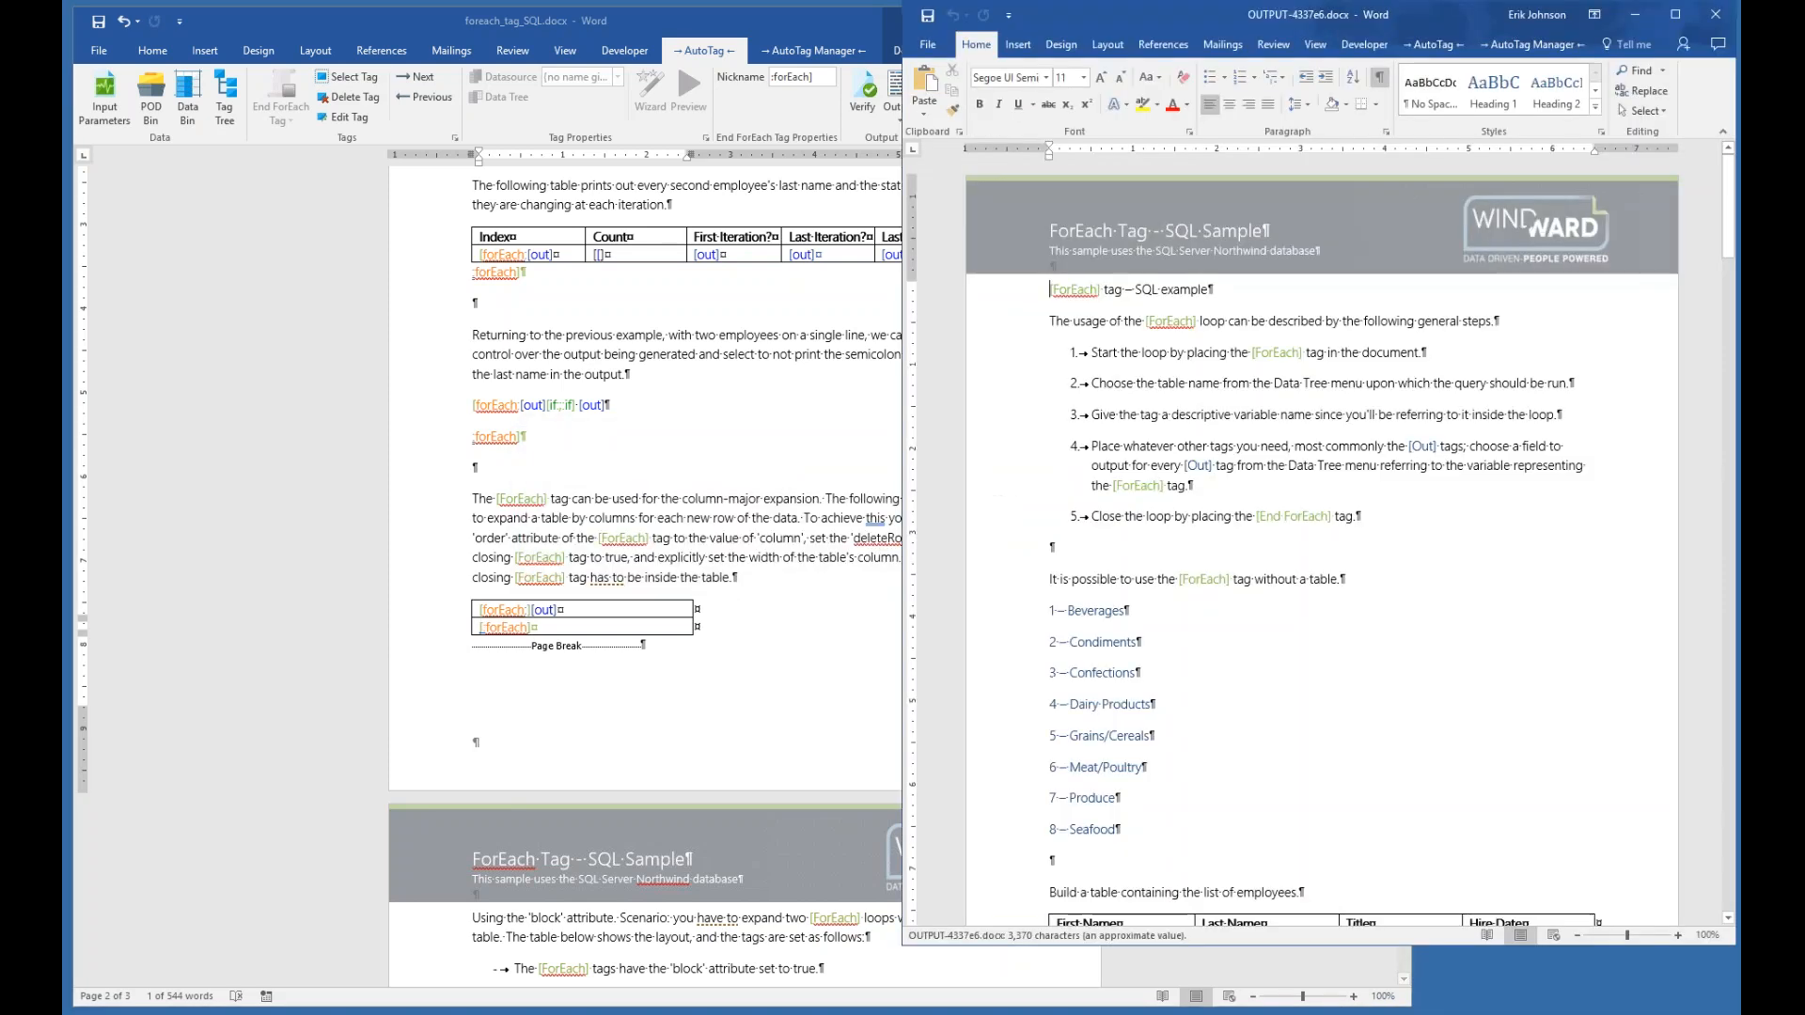
drag(1733, 212, 1730, 498)
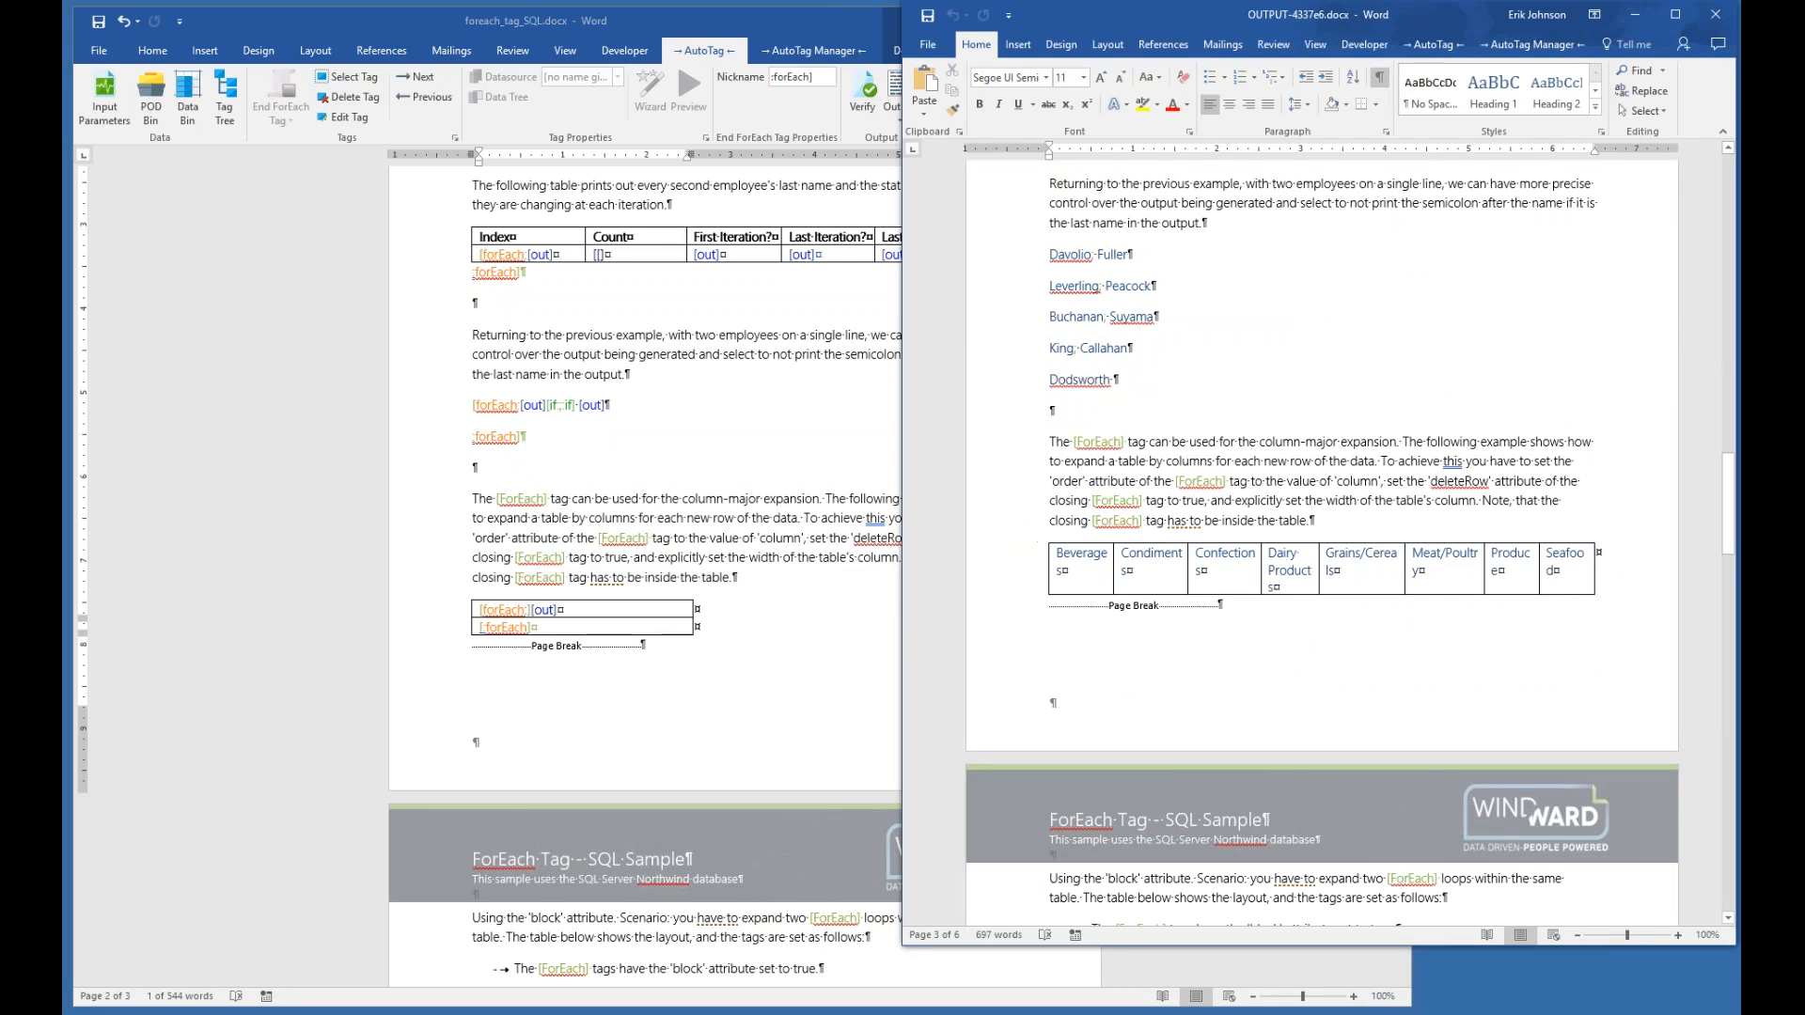
- Compare the column-major table's opening and closing forEach tags with the generated table, close the output document, and switch to the PowerPoint training presentation
click(515, 610)
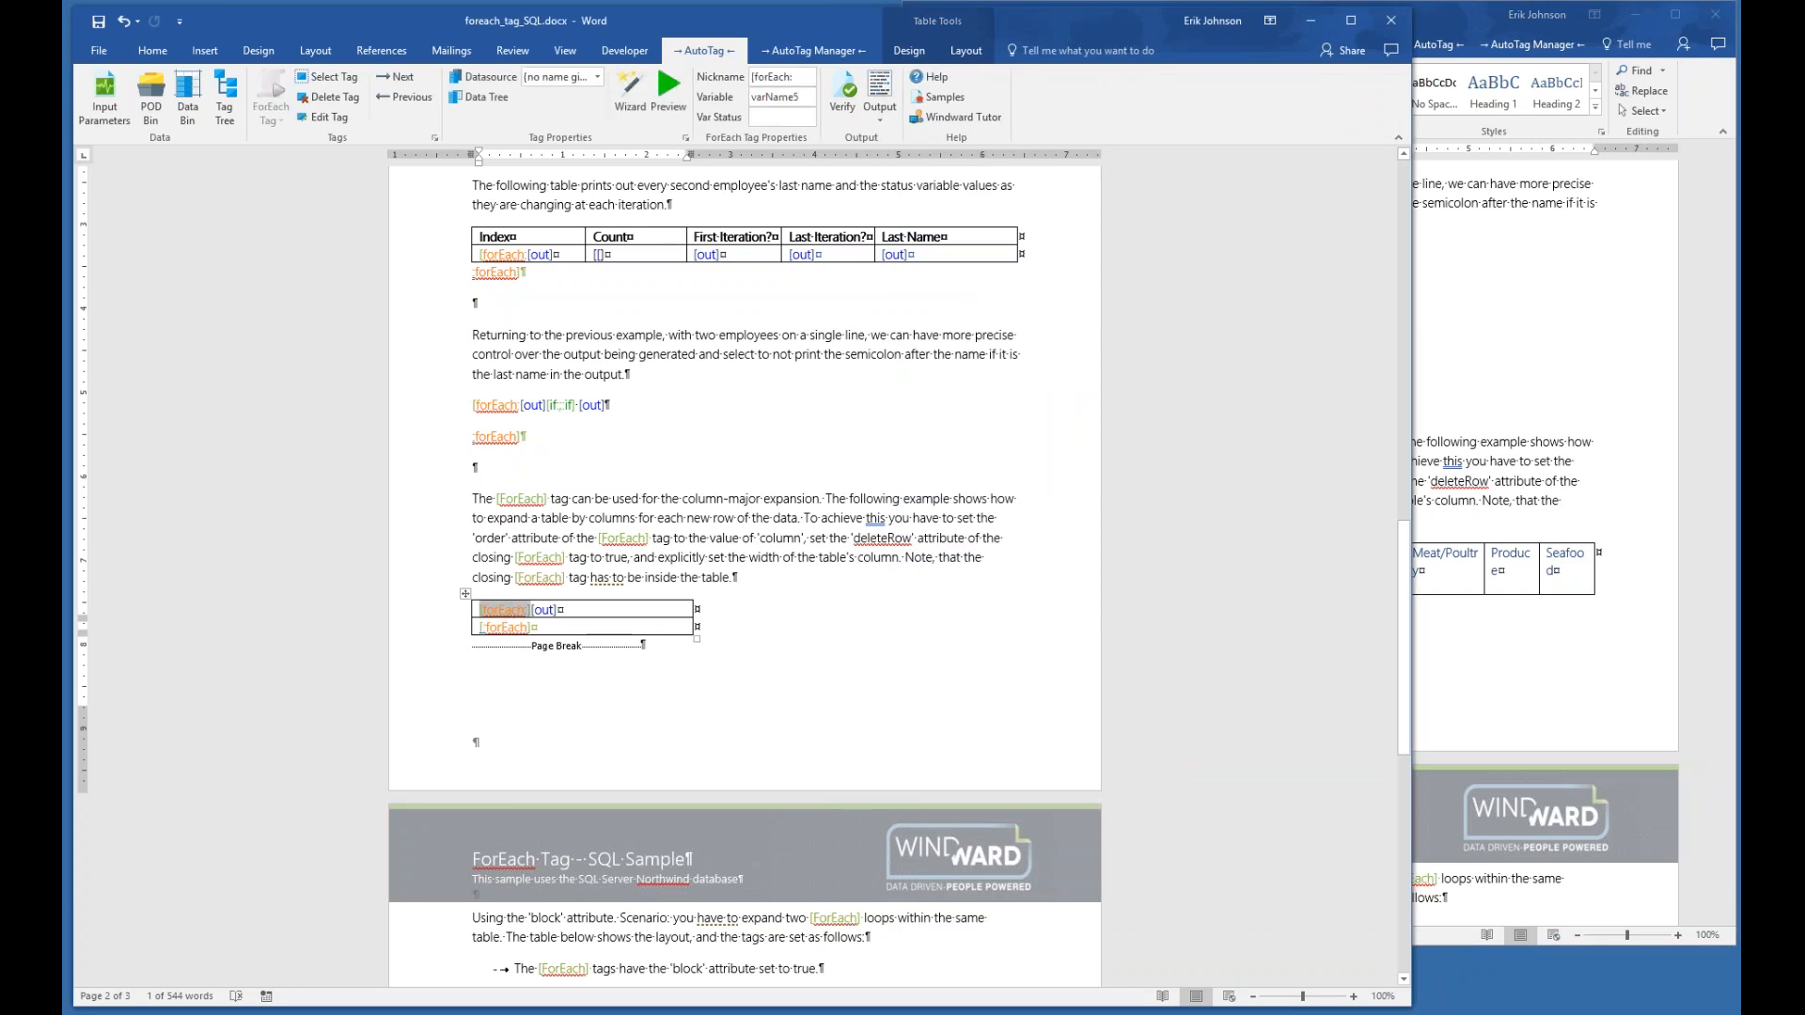
click(496, 627)
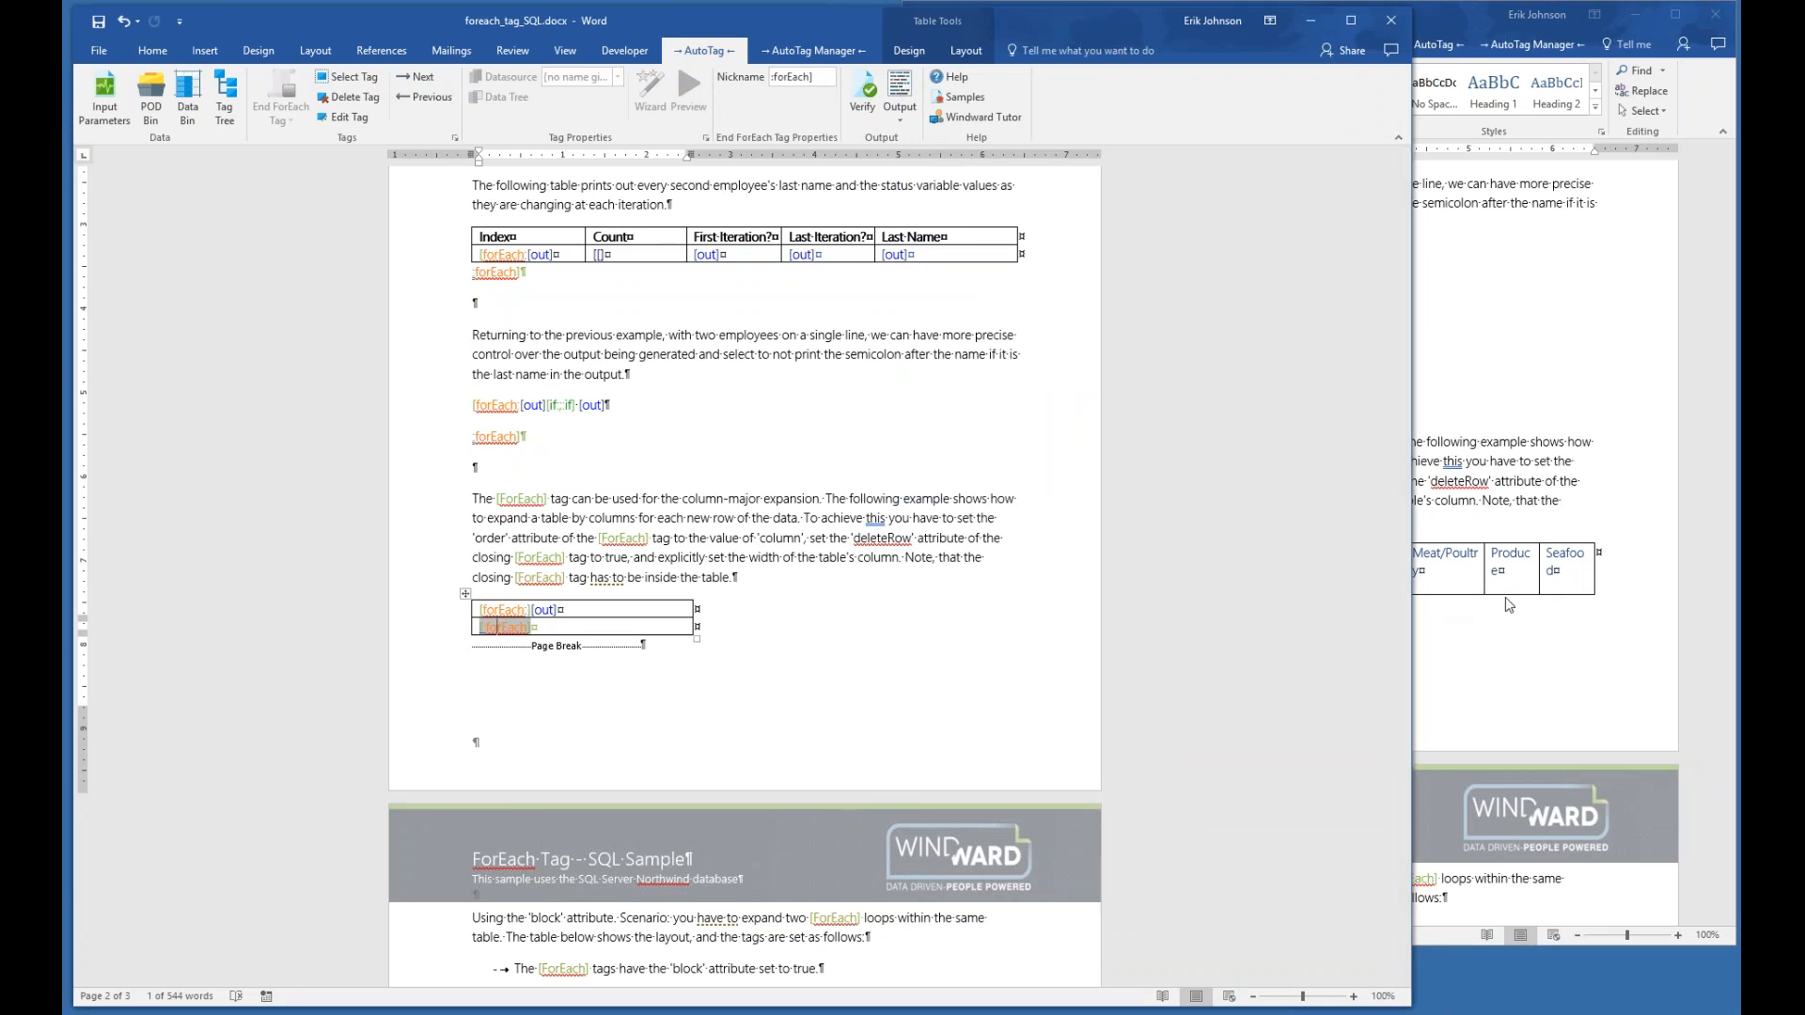
click(1535, 649)
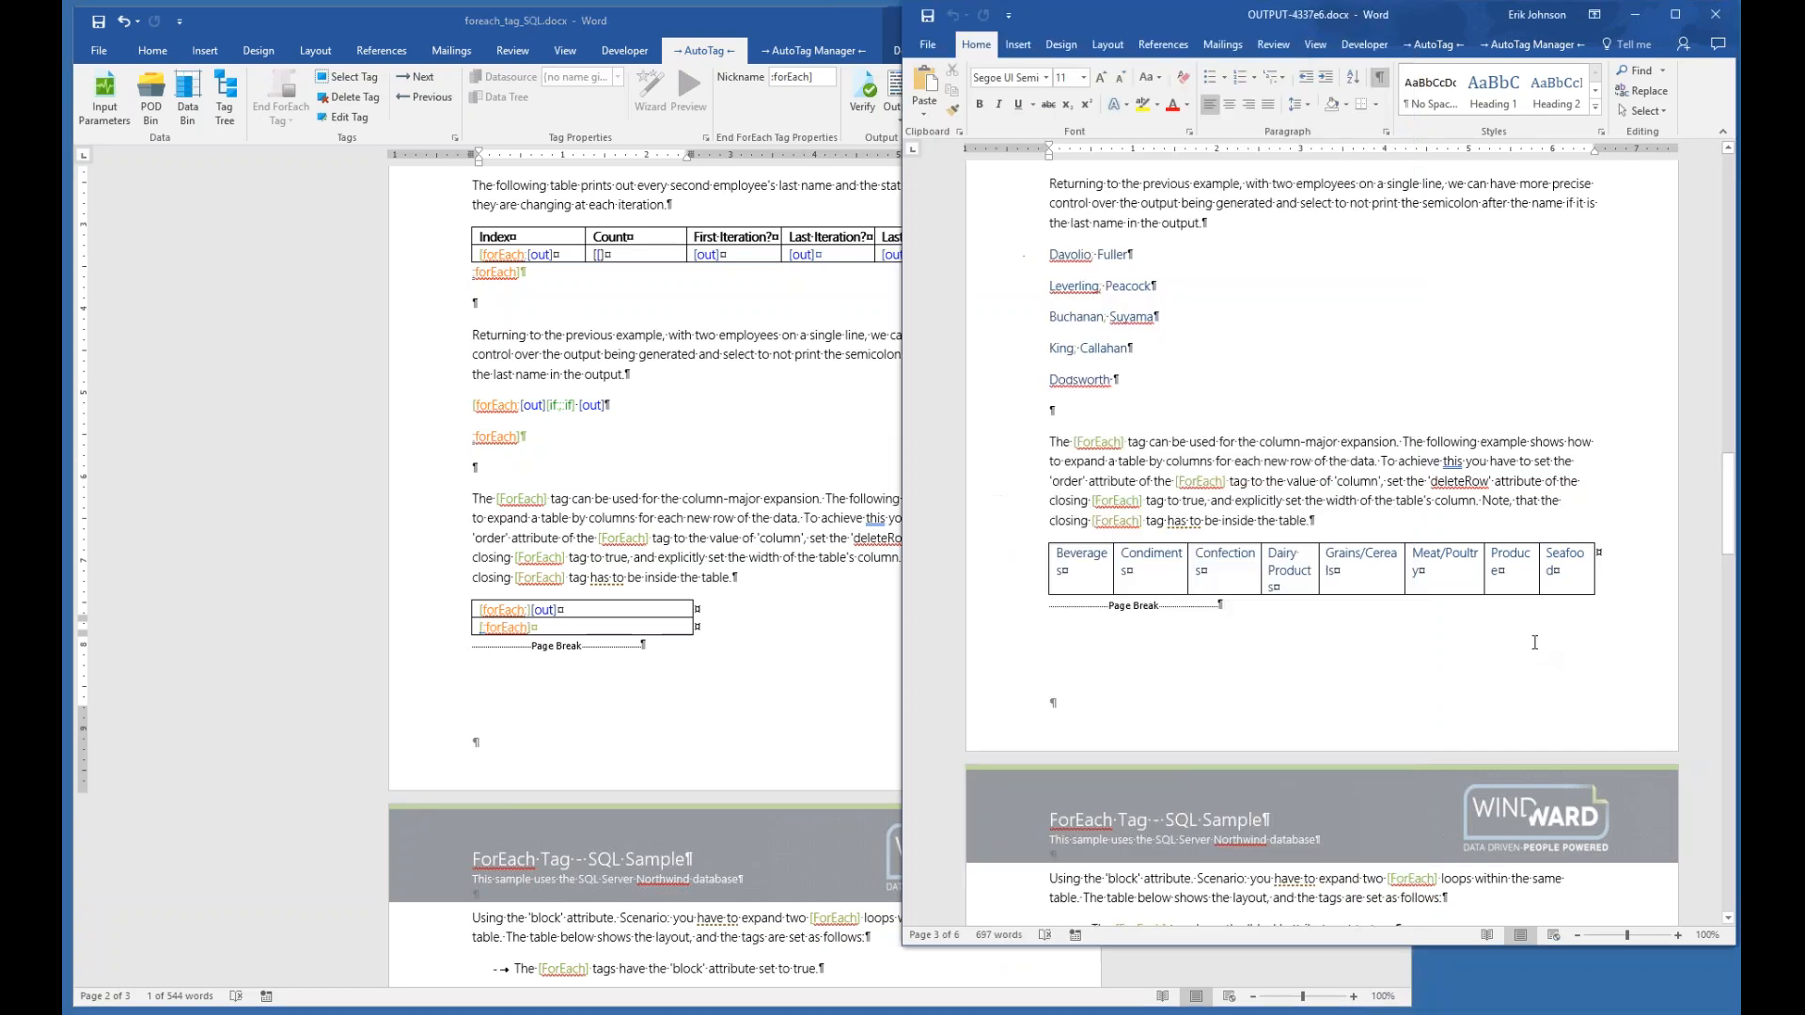
click(1716, 11)
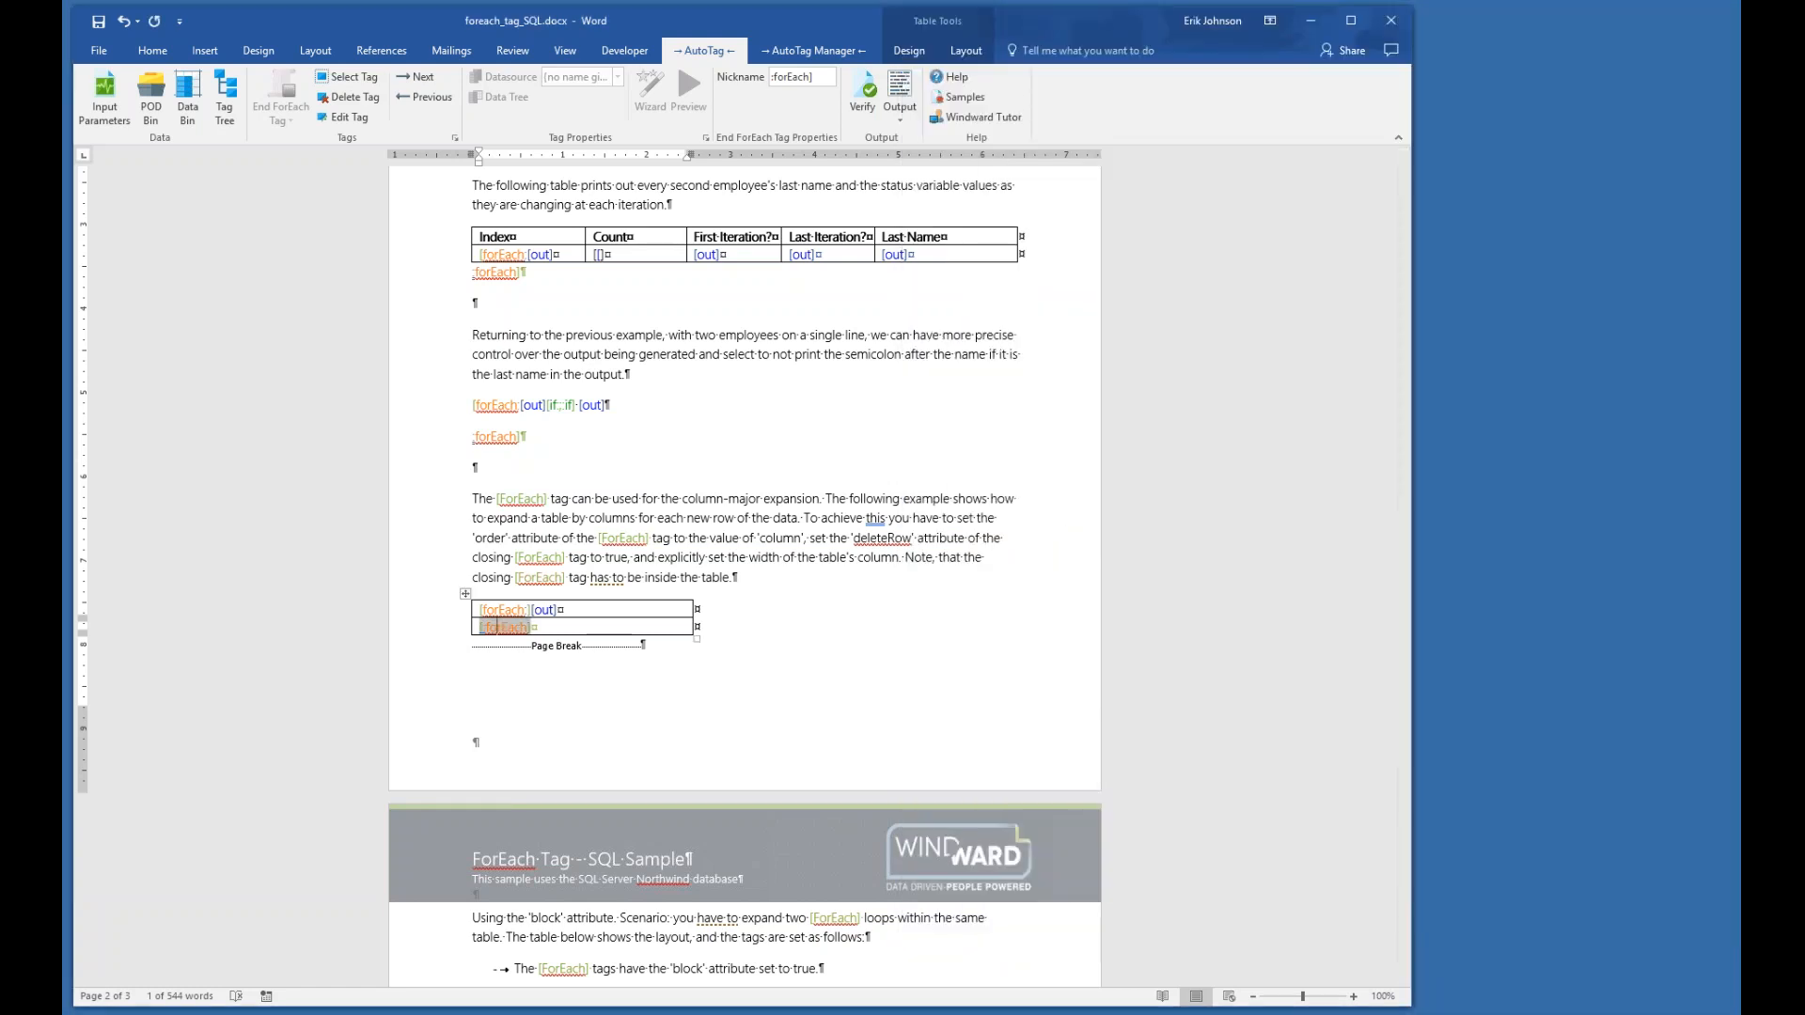
click(856, 1014)
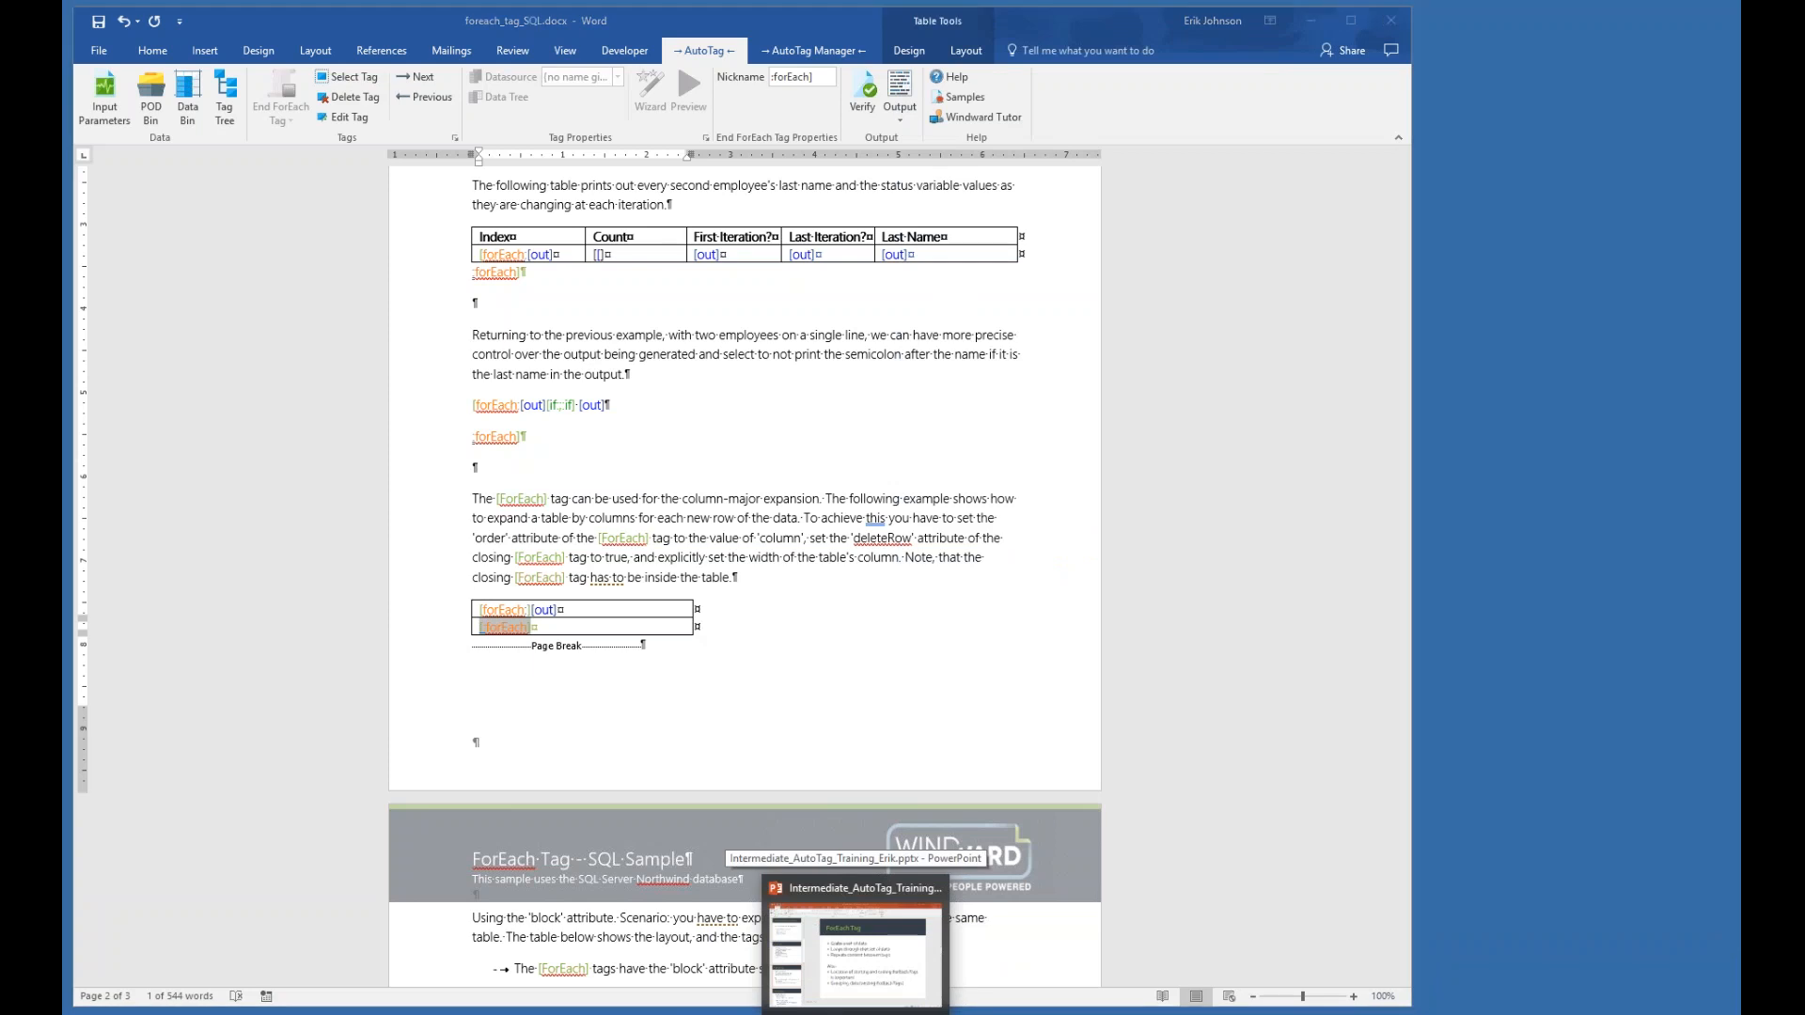
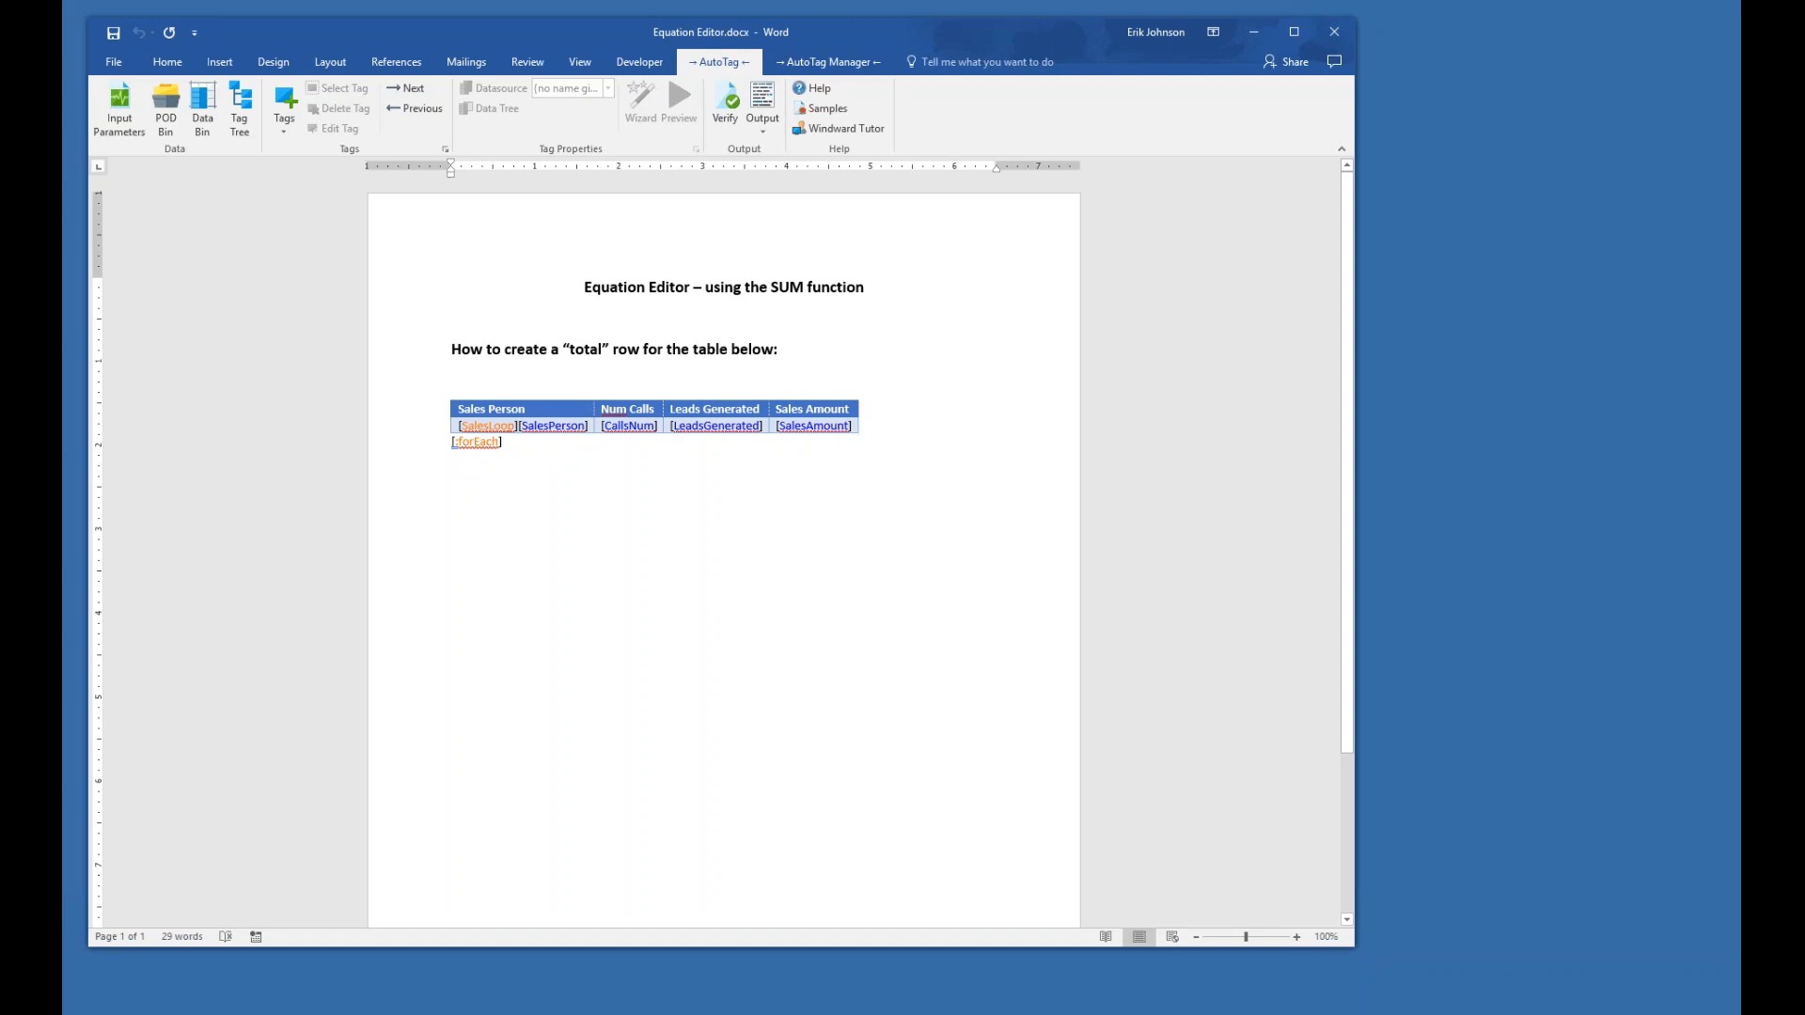
- Preview the SalesLoop tag's select results in the Equation Editor template, and close the results
mouse_move(496, 426)
mouse_move(728, 429)
click(499, 426)
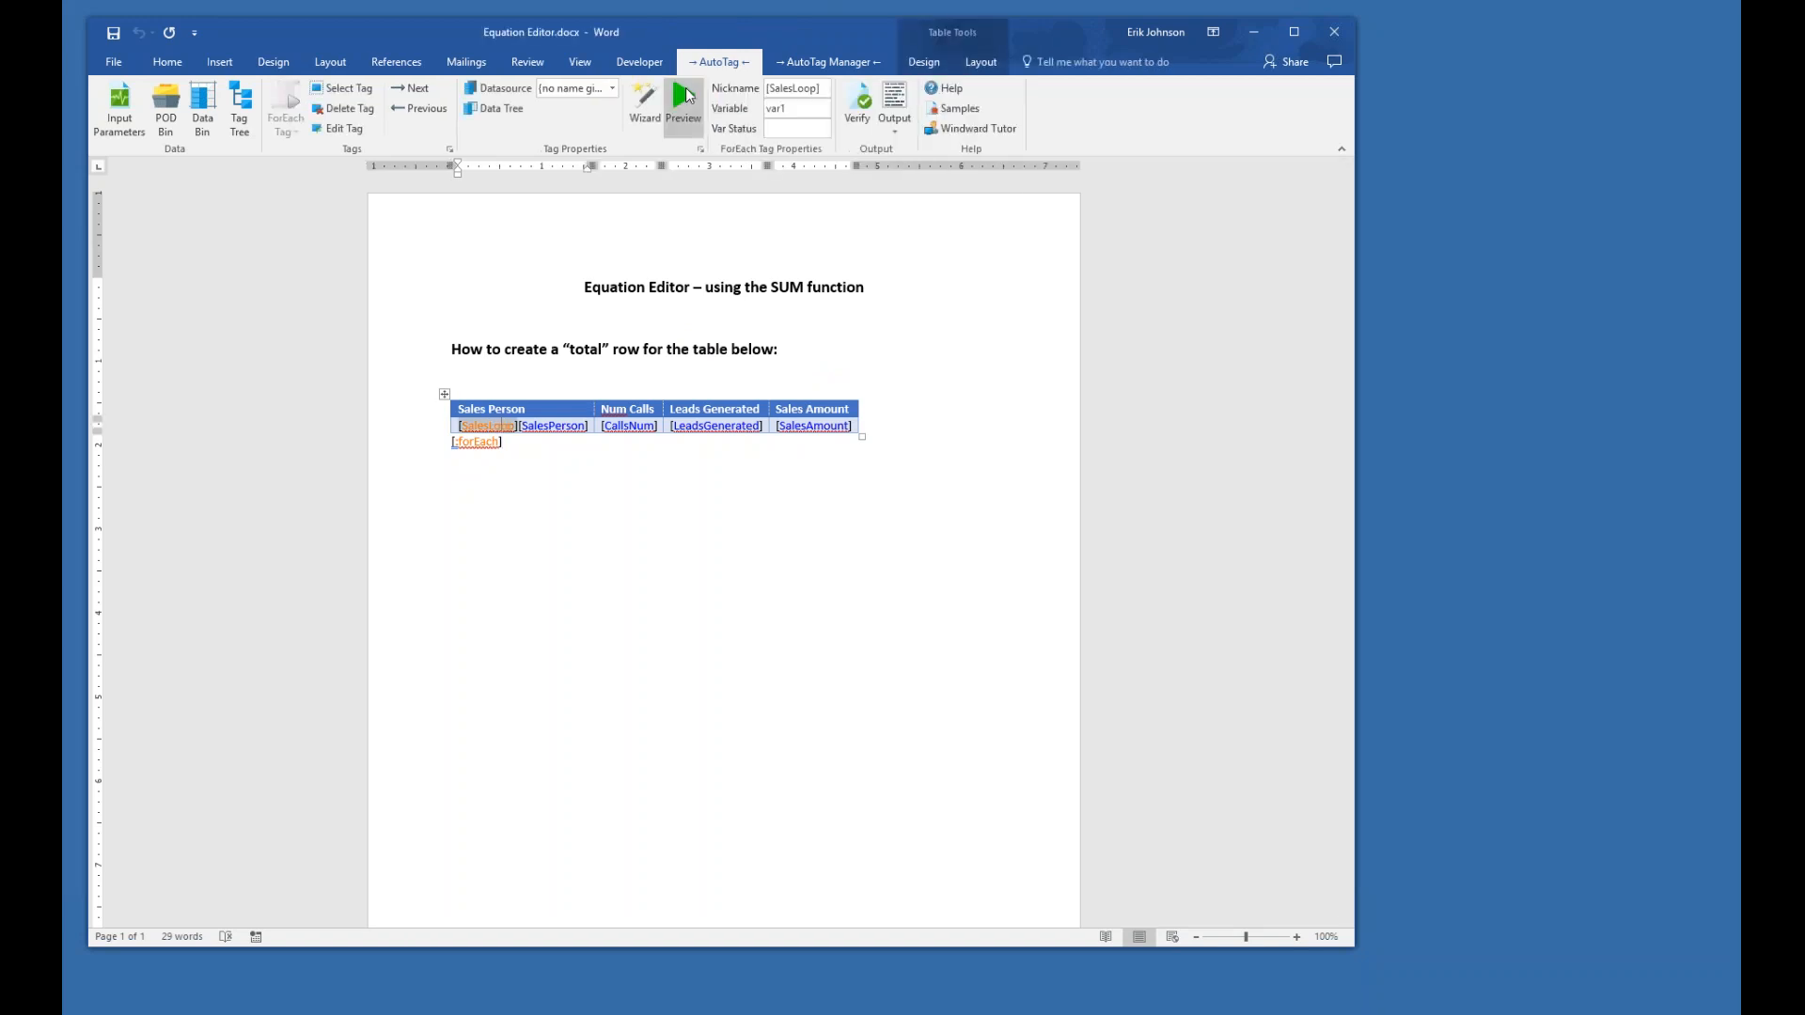
click(685, 99)
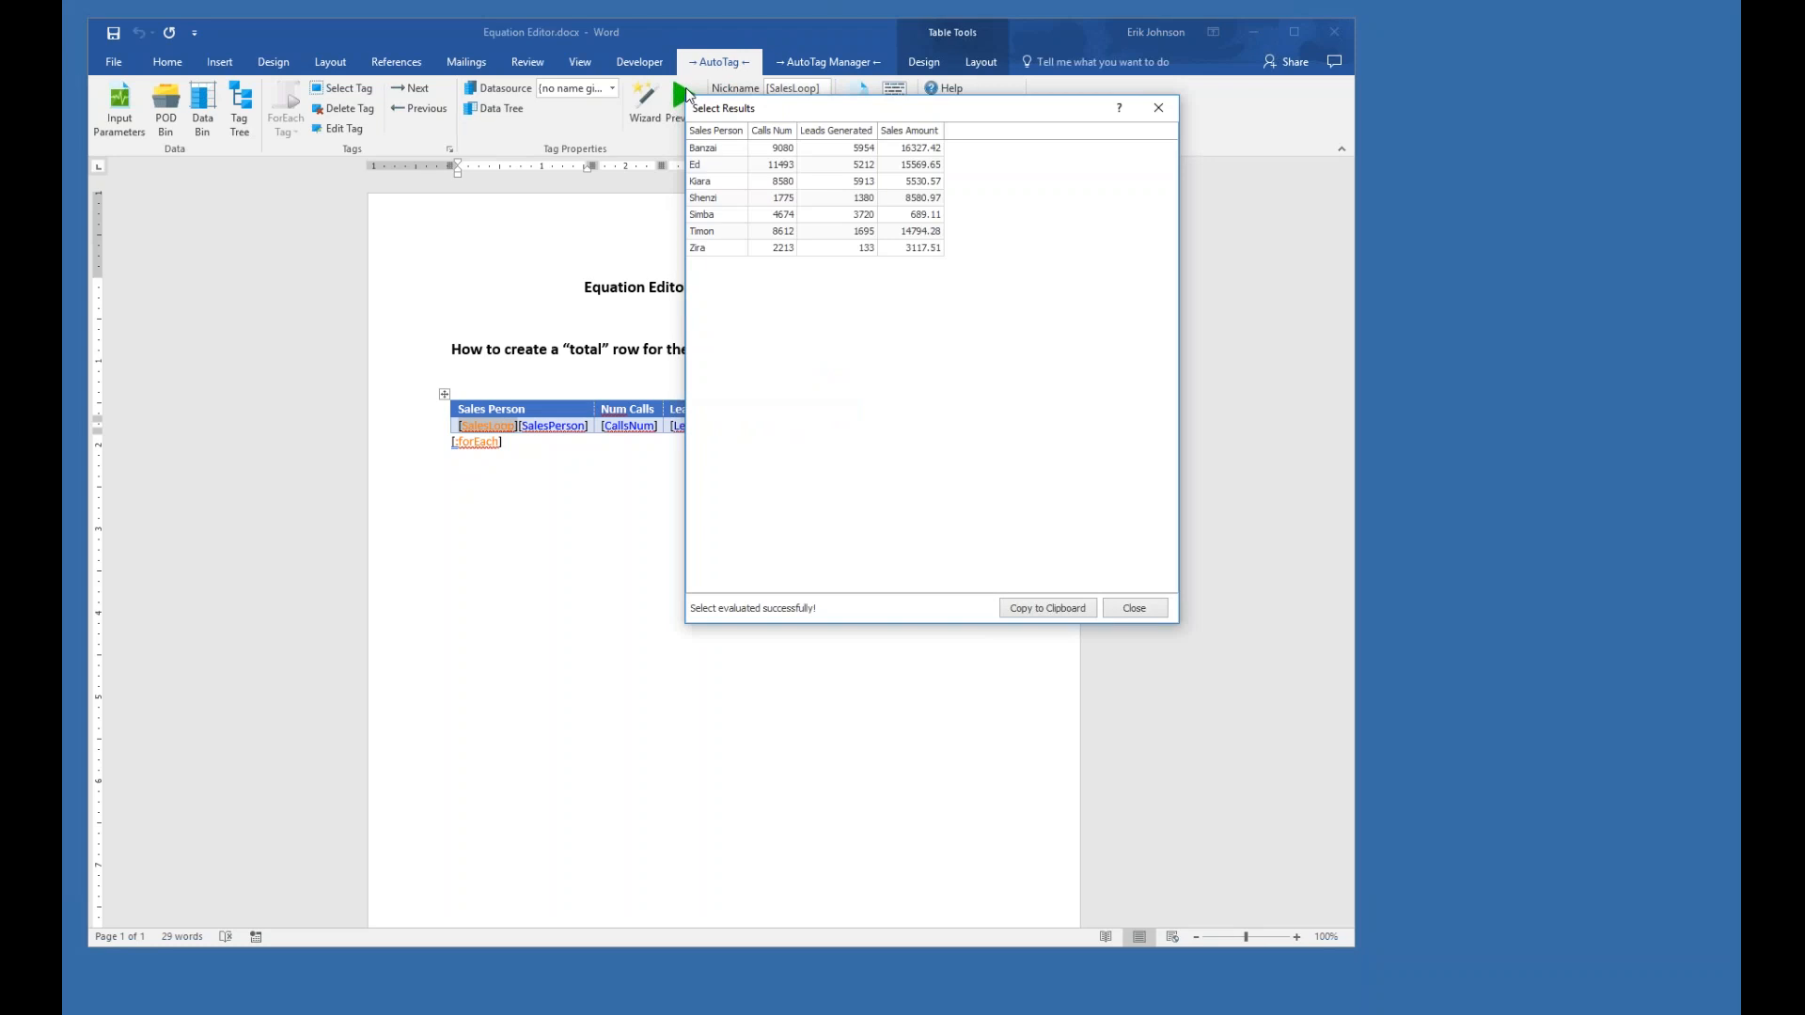
drag(837, 105, 884, 378)
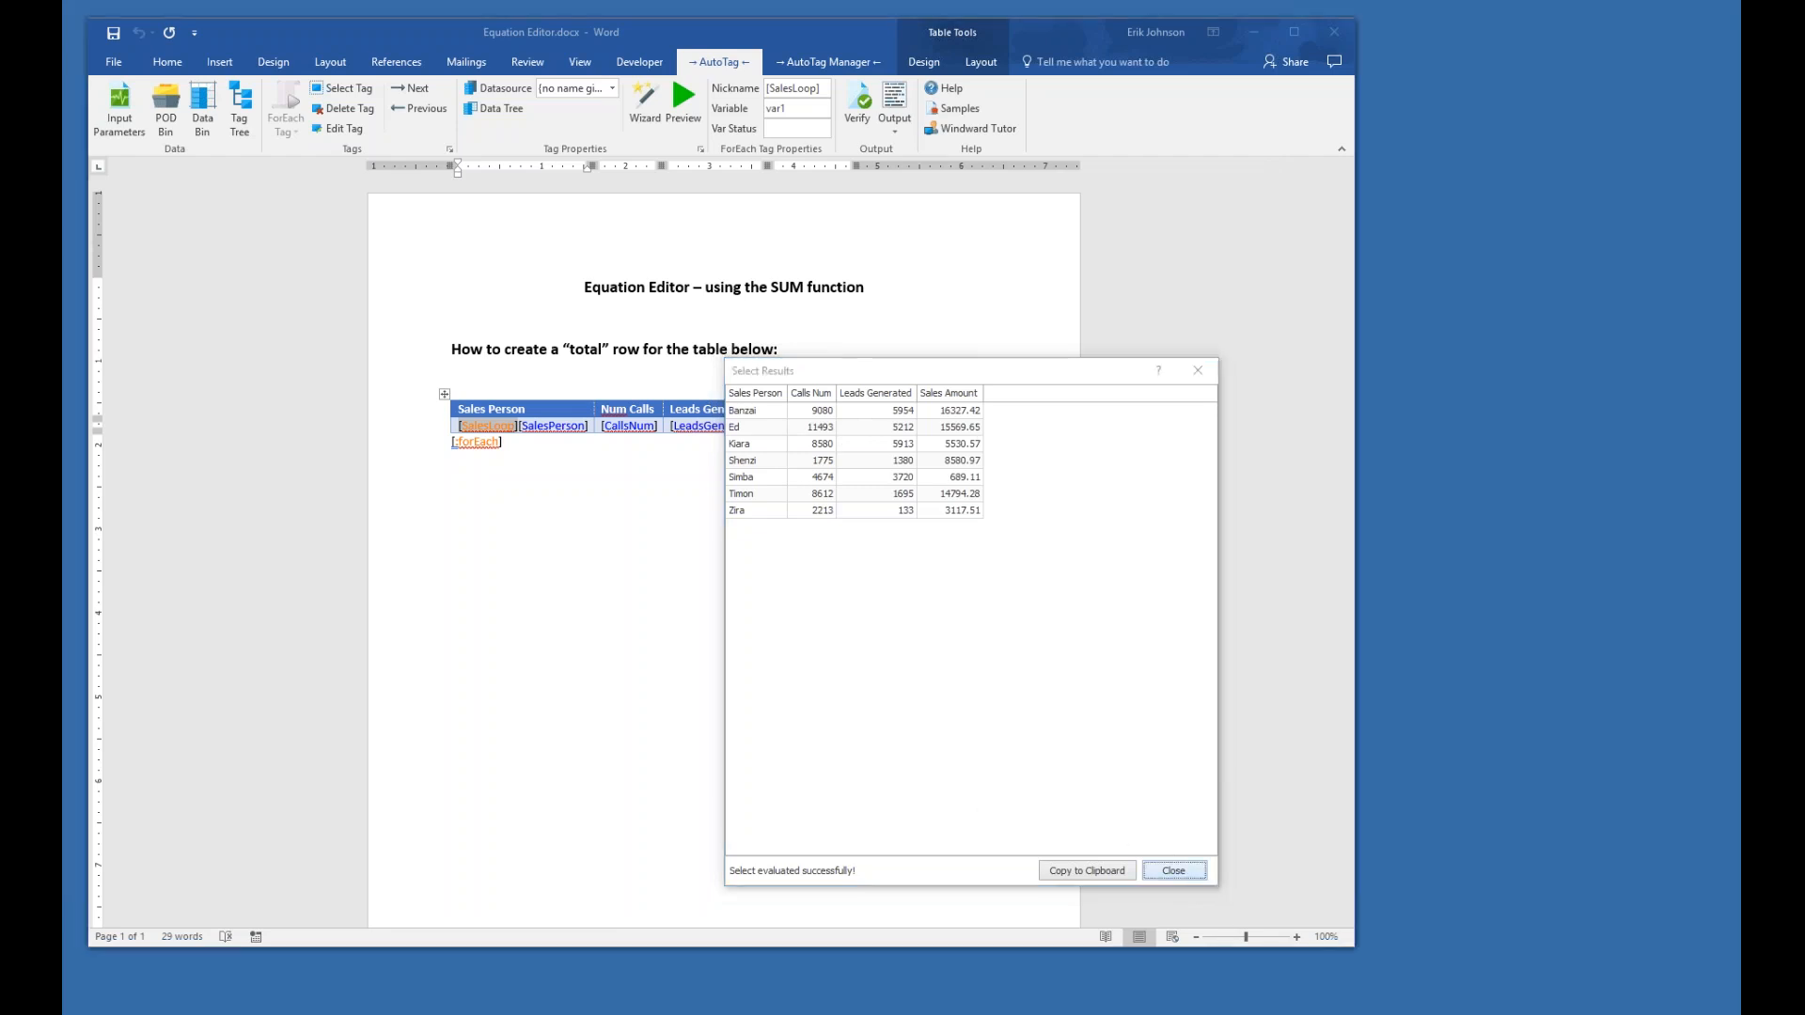
click(1173, 871)
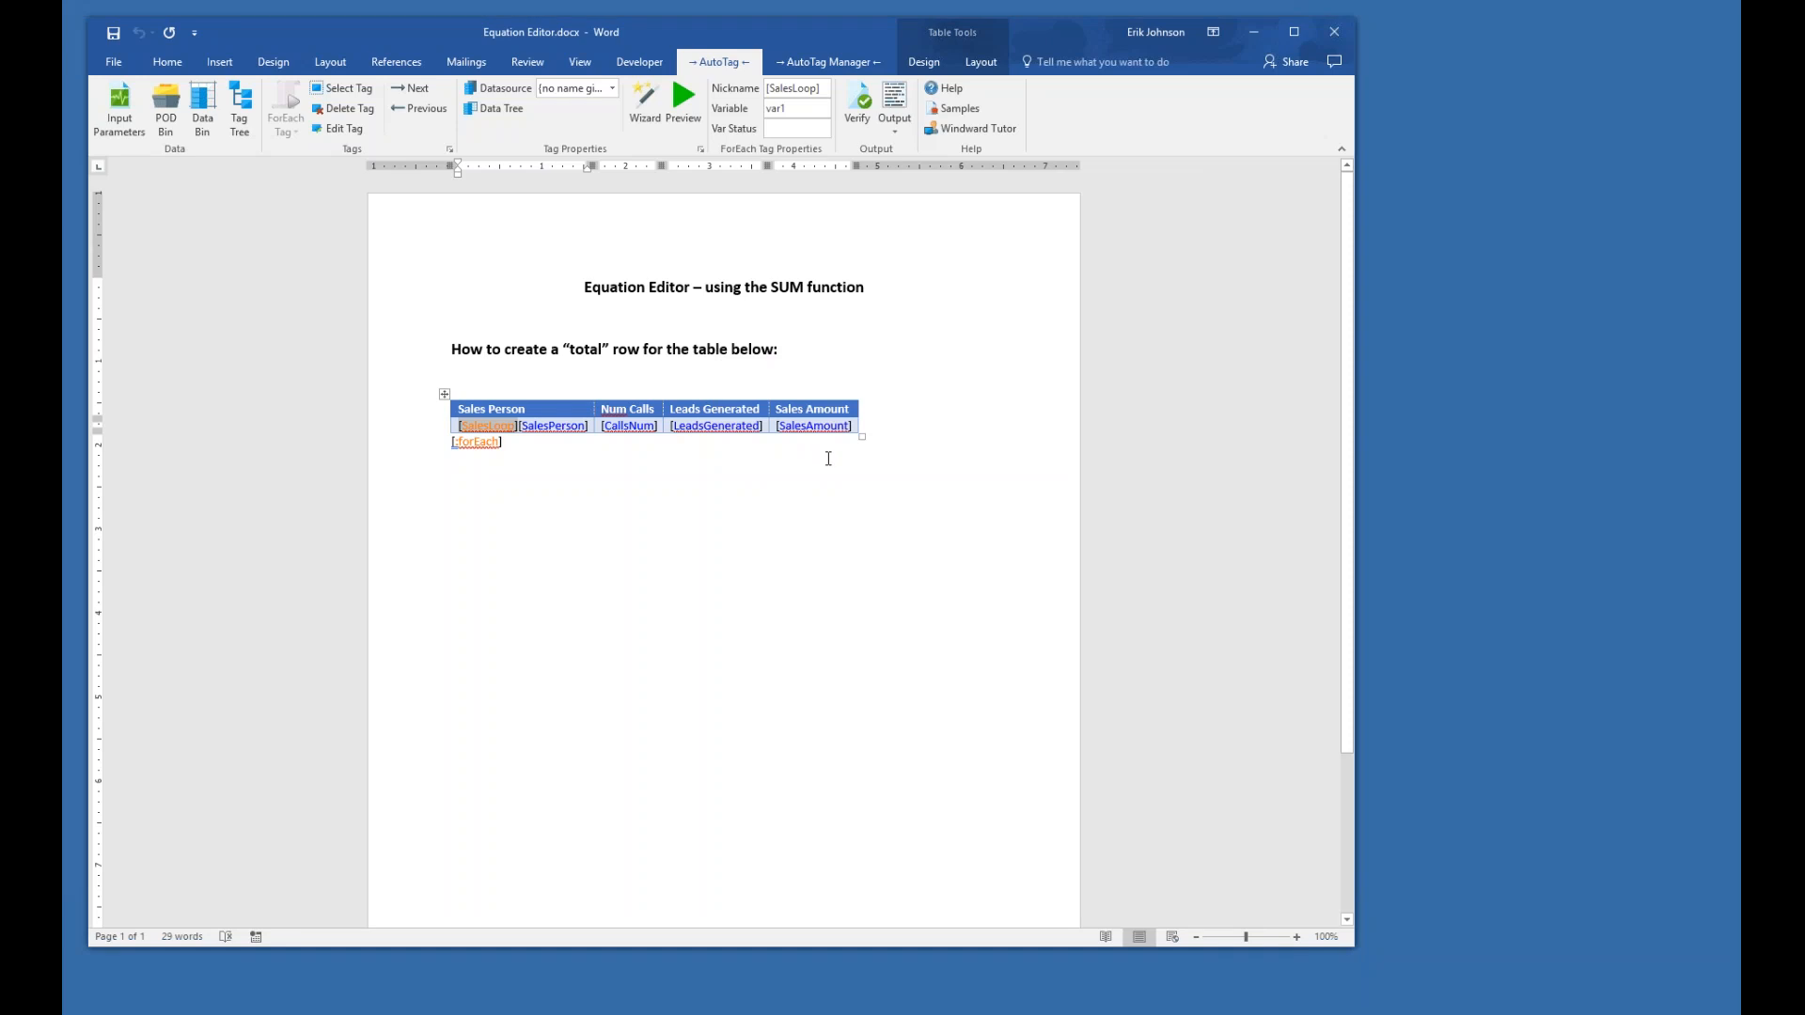
- Open the SalesAmount out tag for editing and expand var1 to show its fields beside the query
mouse_move(803, 424)
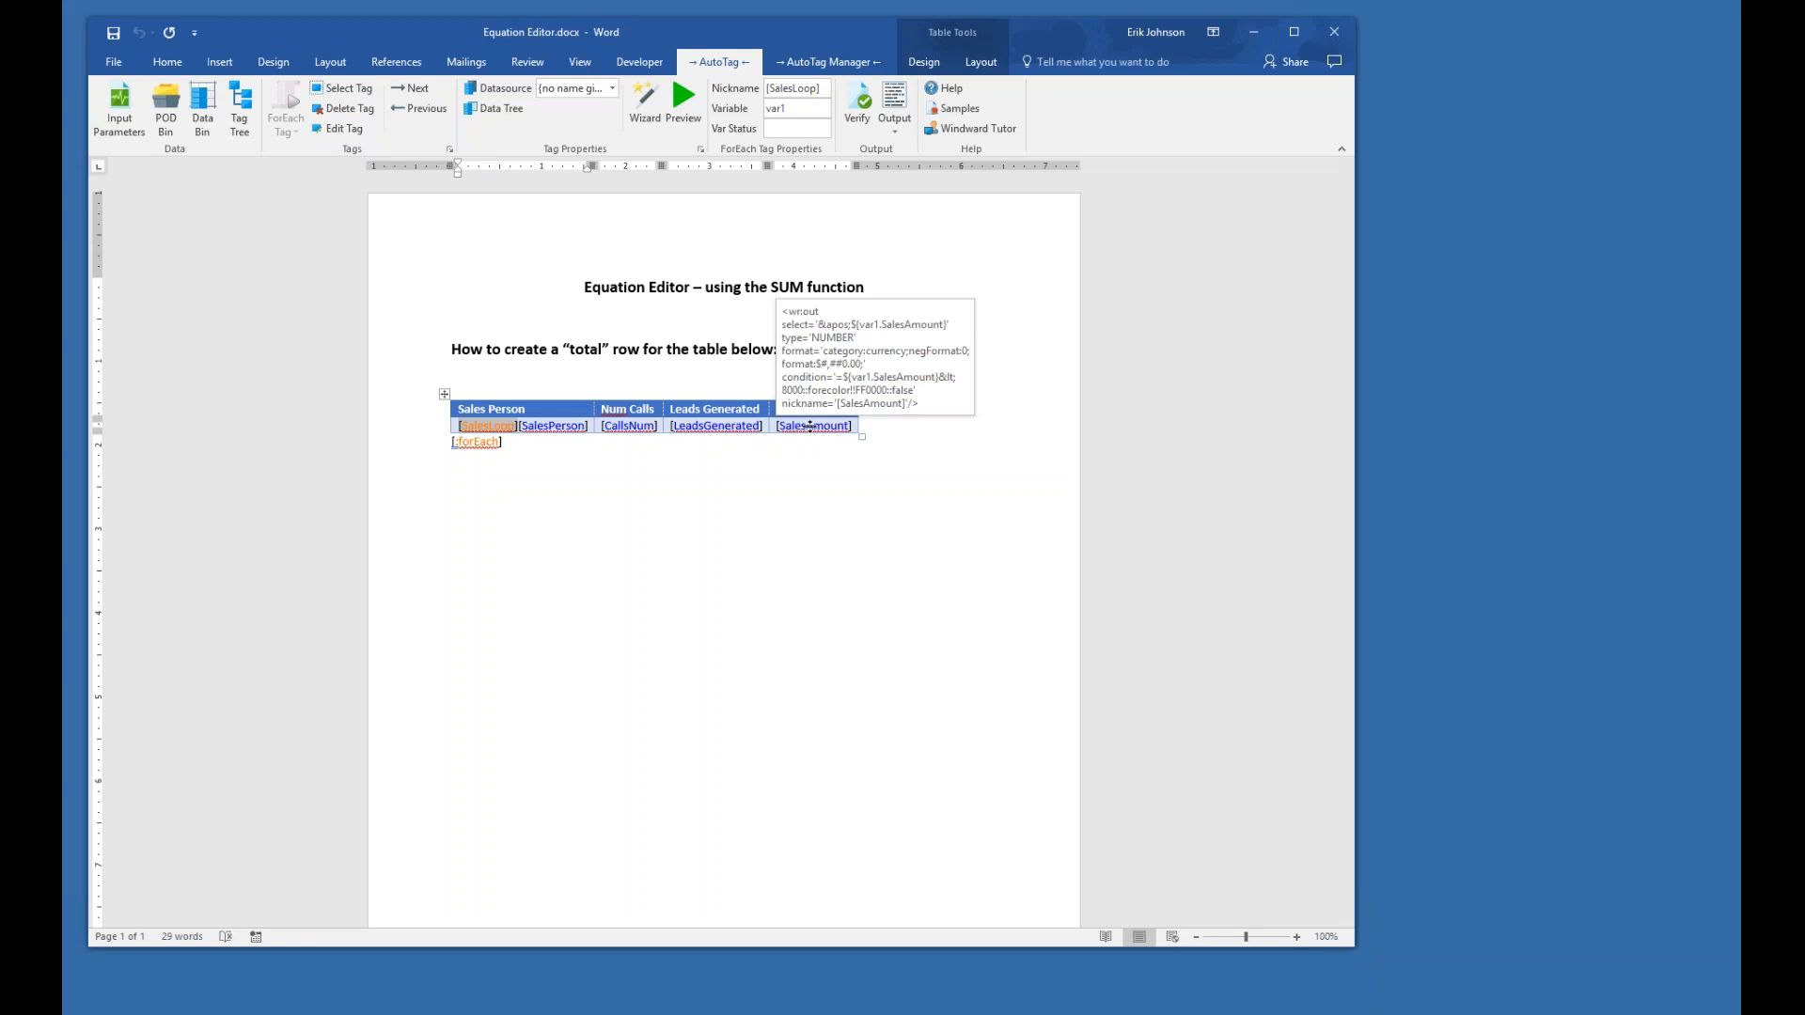
click(810, 426)
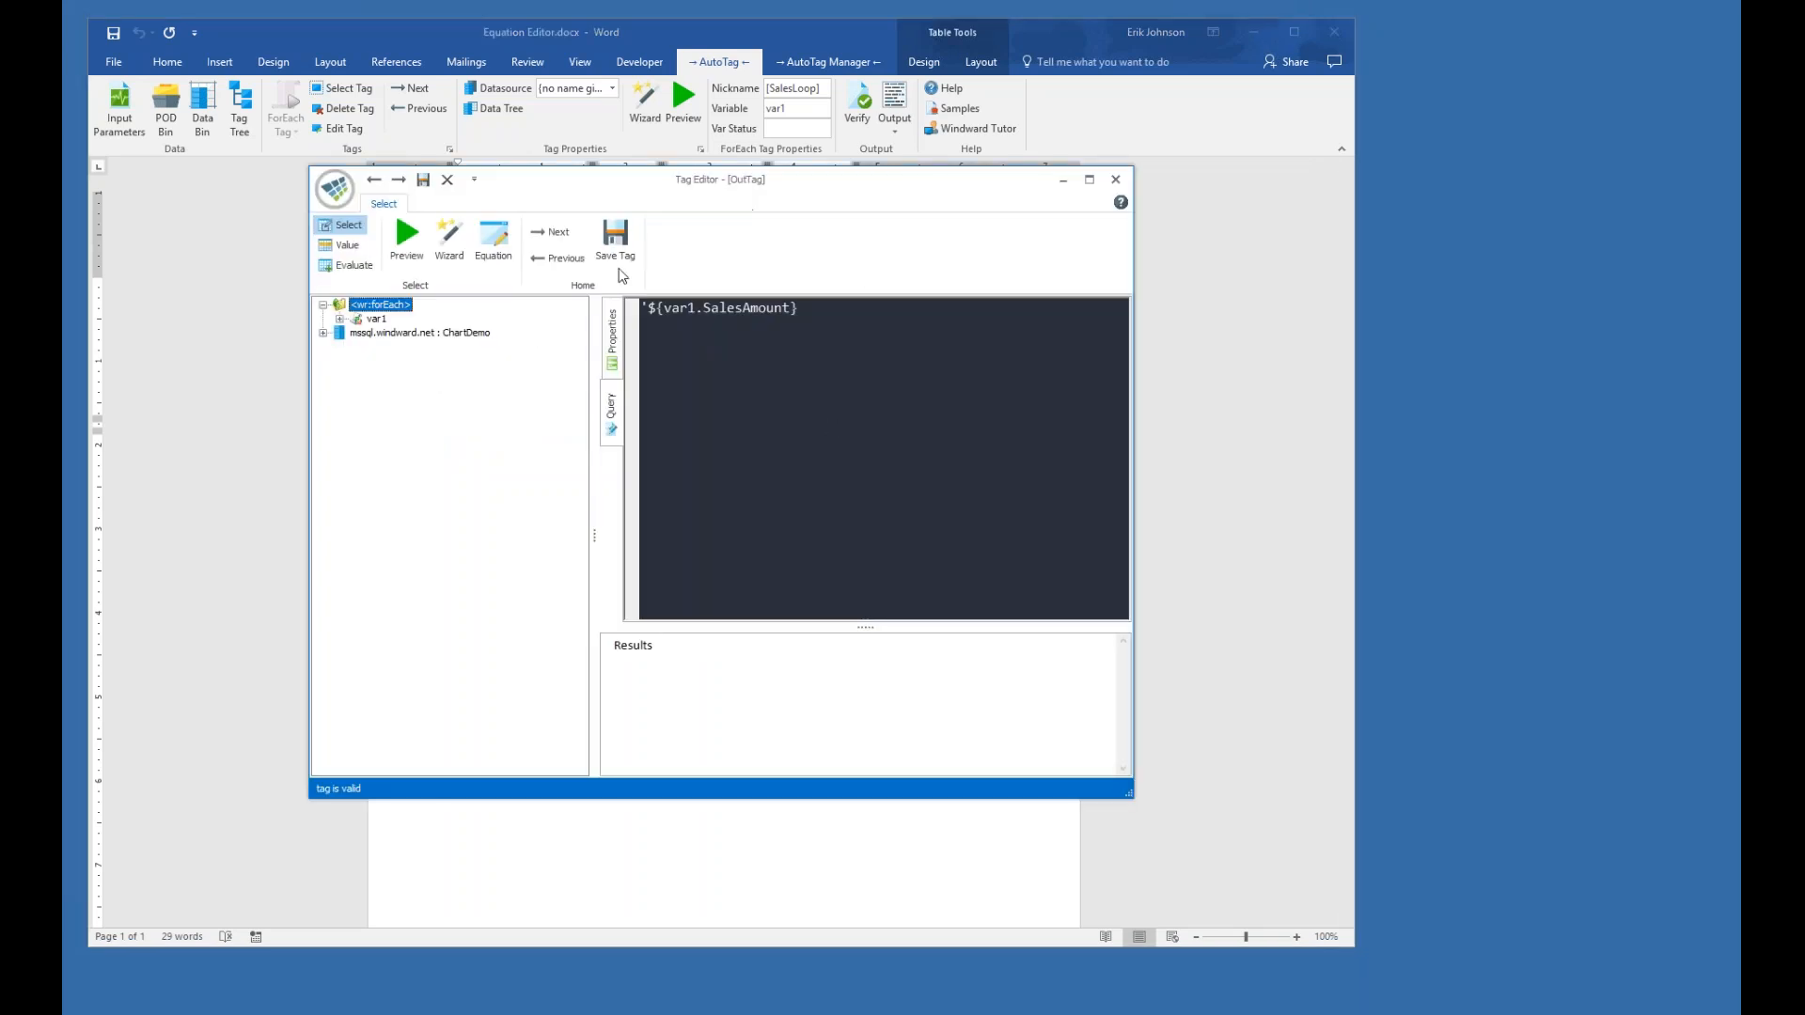
click(339, 319)
drag(524, 194, 958, 269)
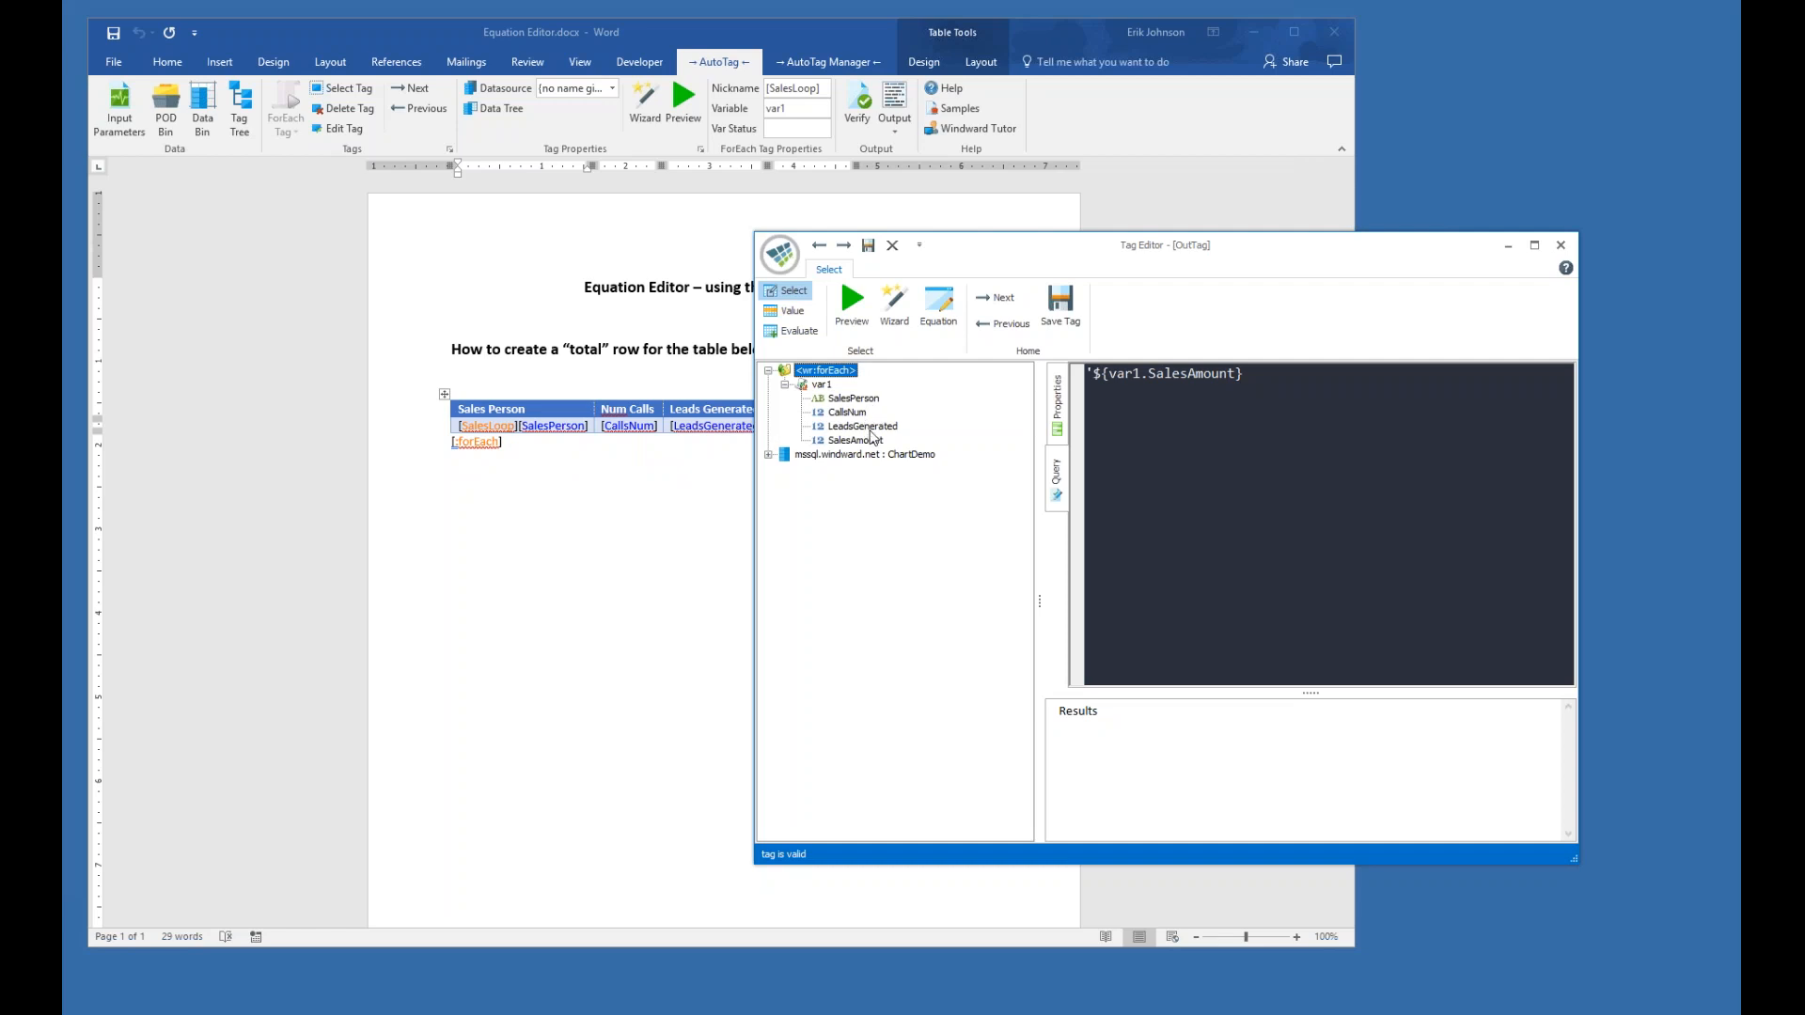
drag(1030, 247, 713, 301)
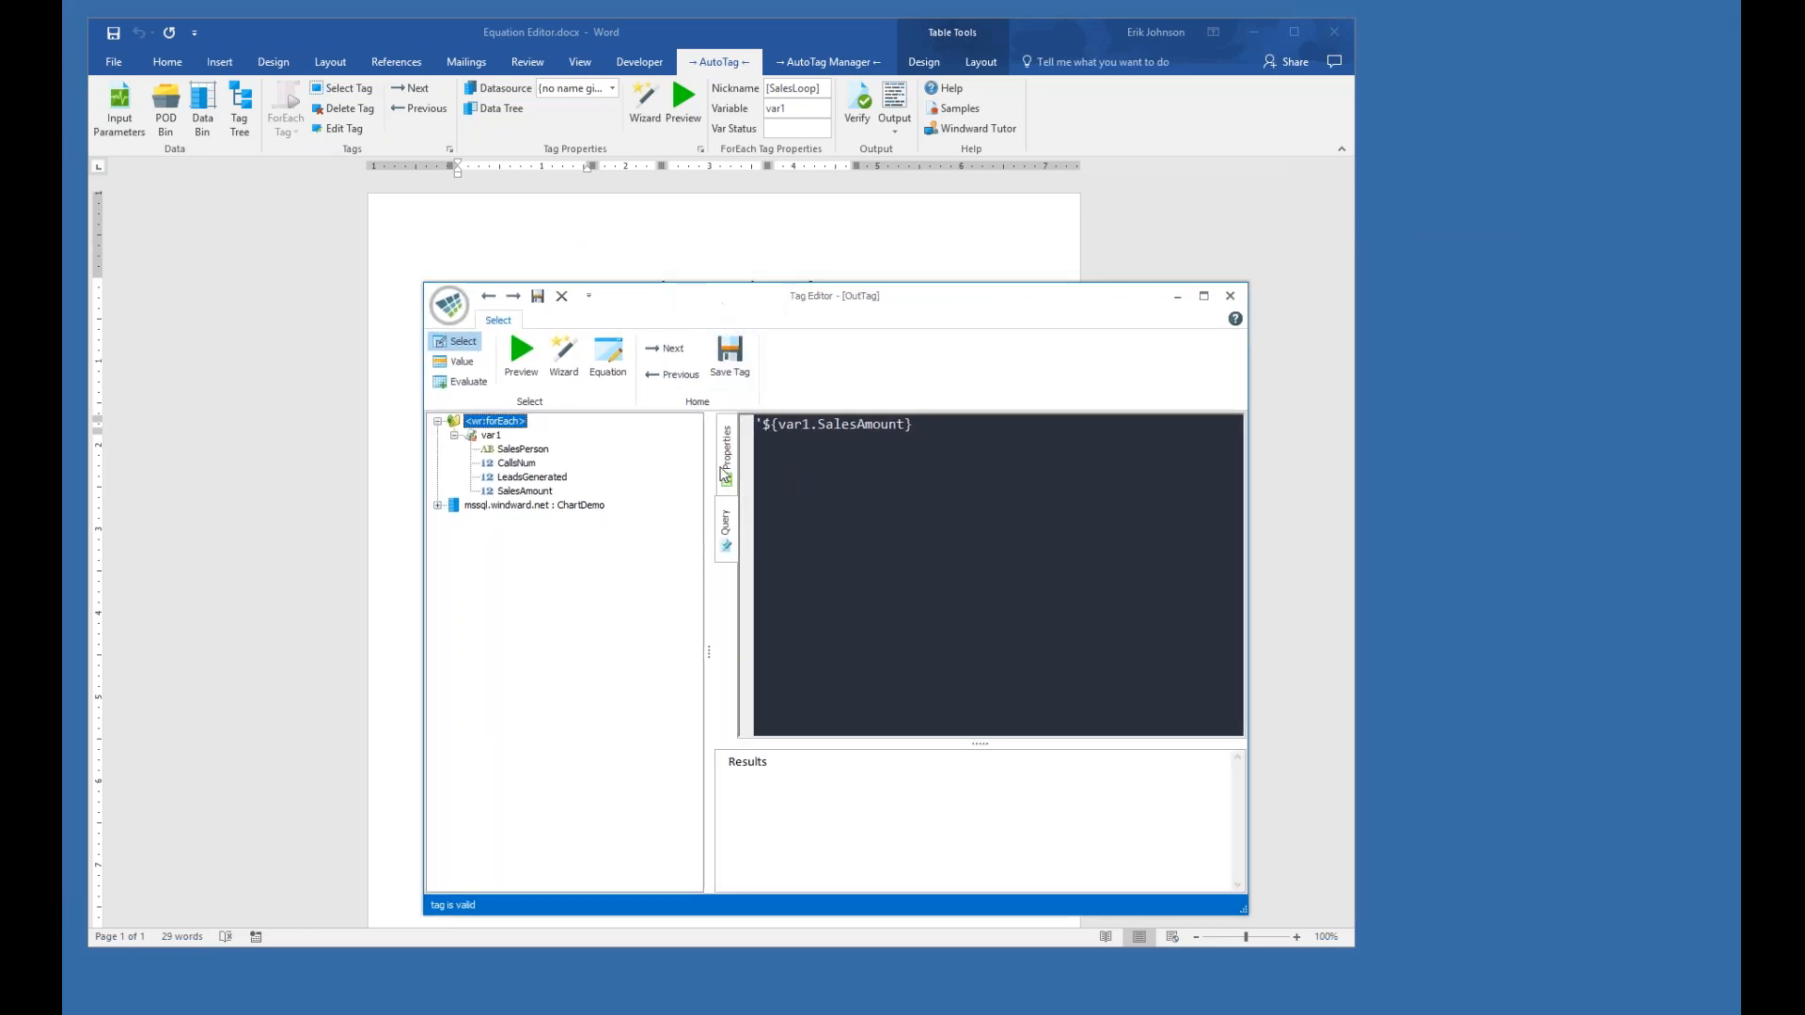
- Show the SalesAmount tag's properties, select the condition property, and widen the editor and value column to read the full rule
click(725, 470)
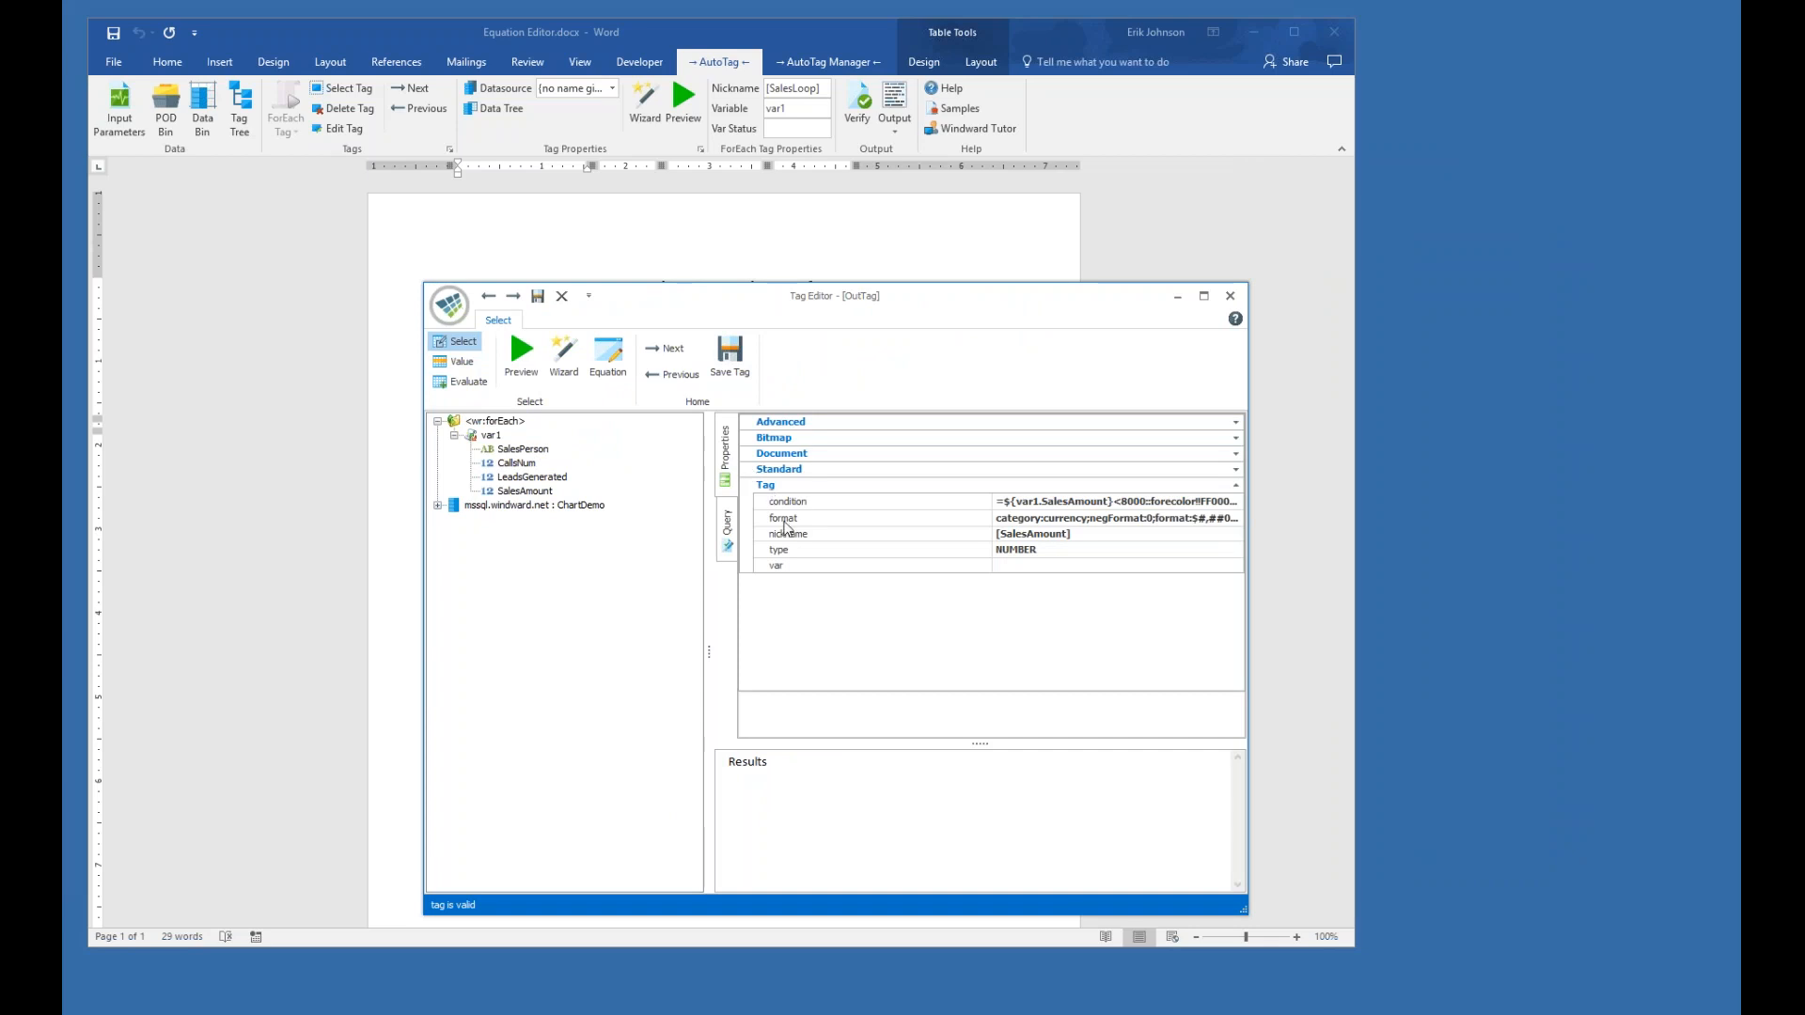
click(827, 510)
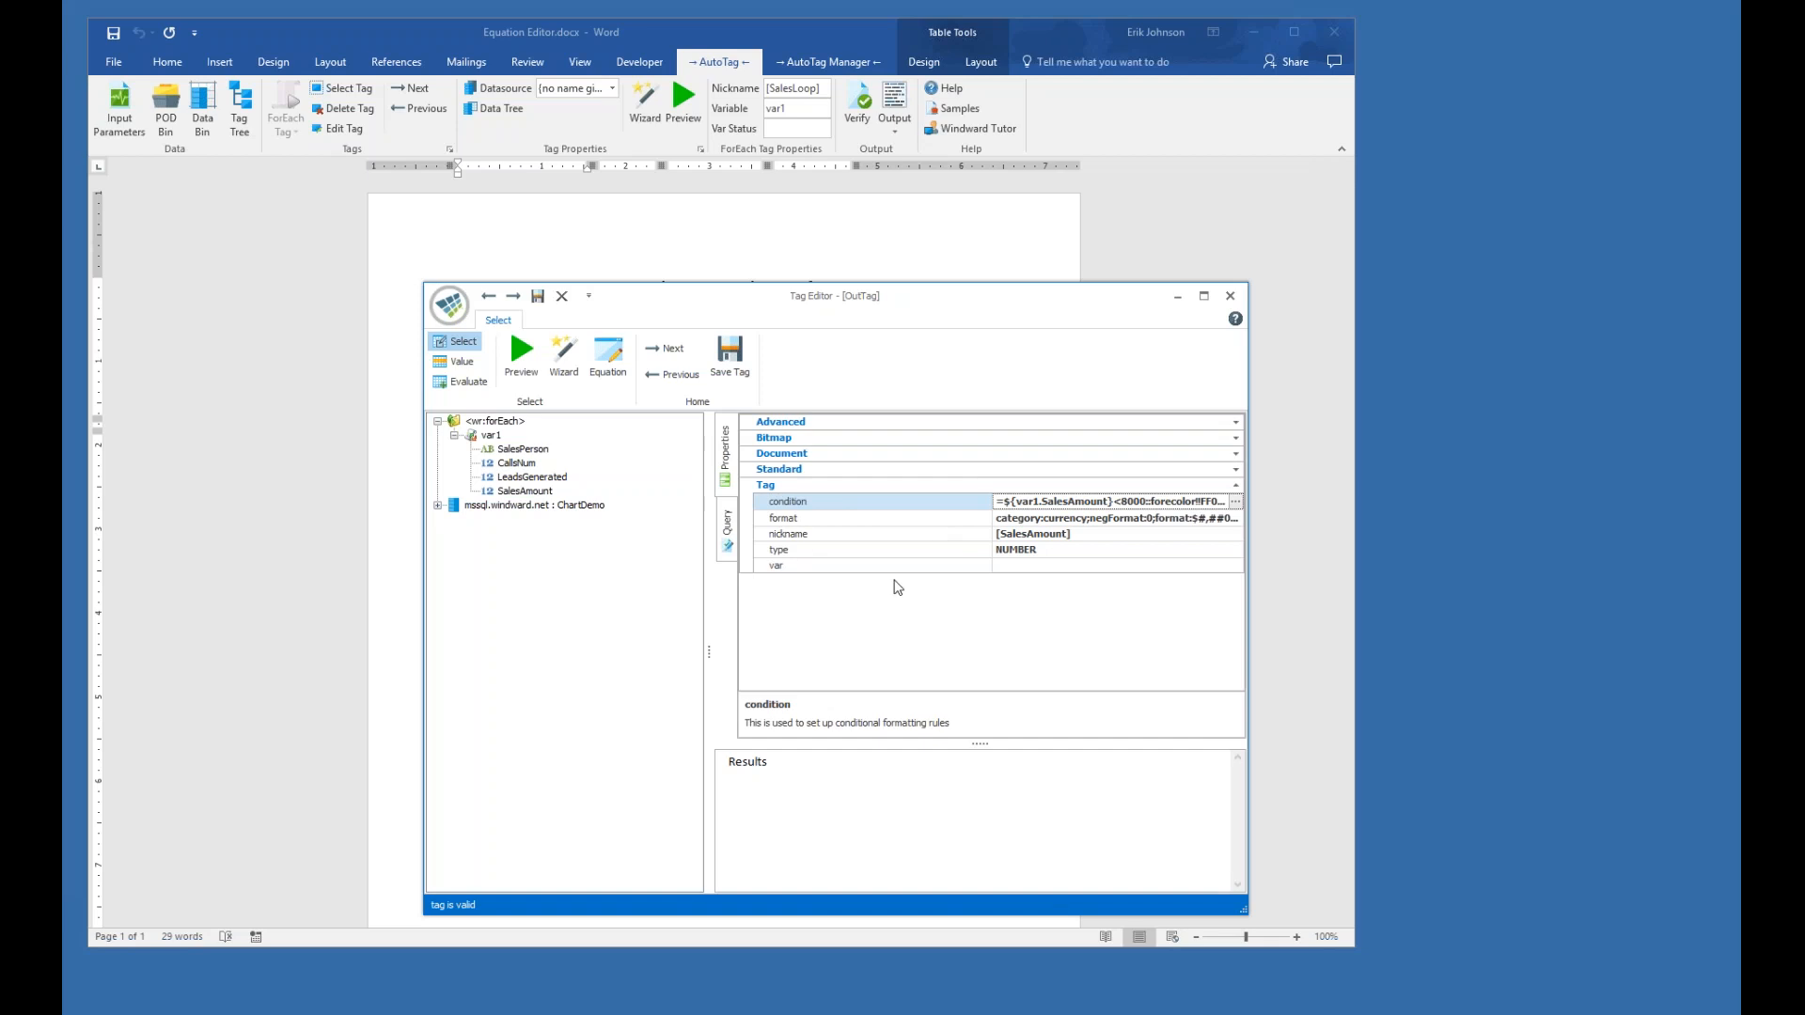
drag(1249, 575, 1343, 575)
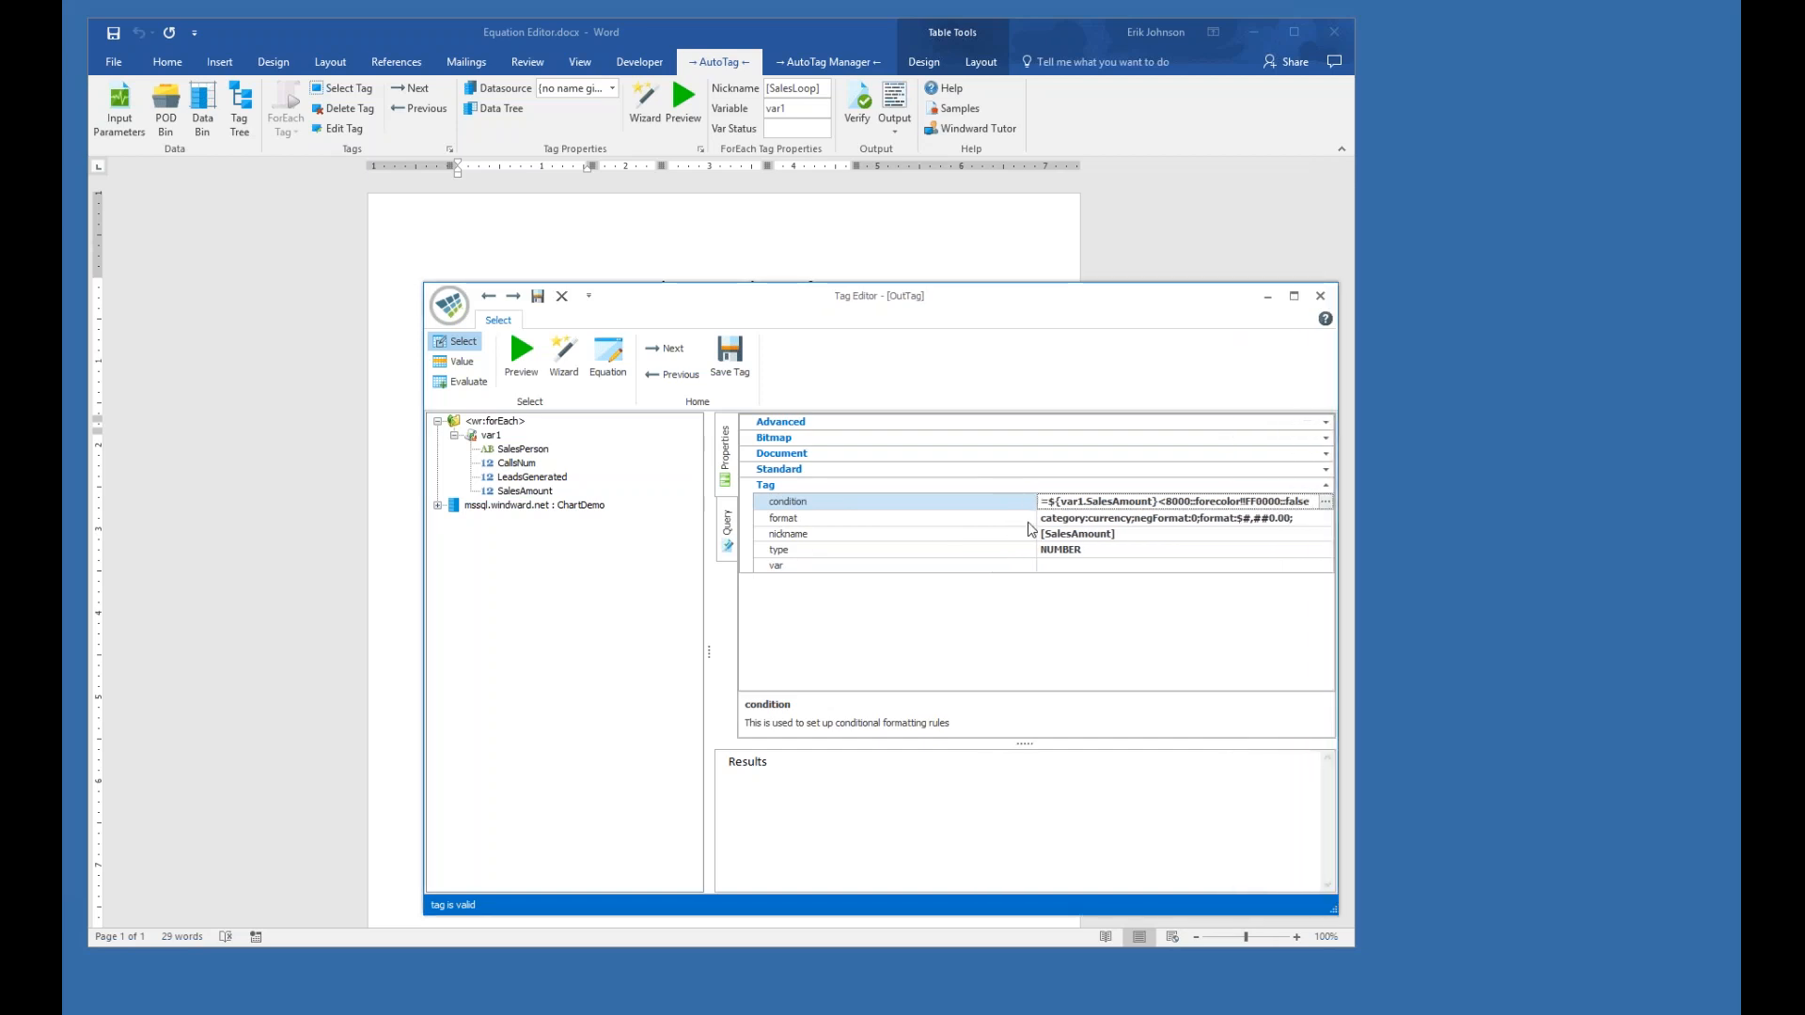
drag(1027, 522, 975, 521)
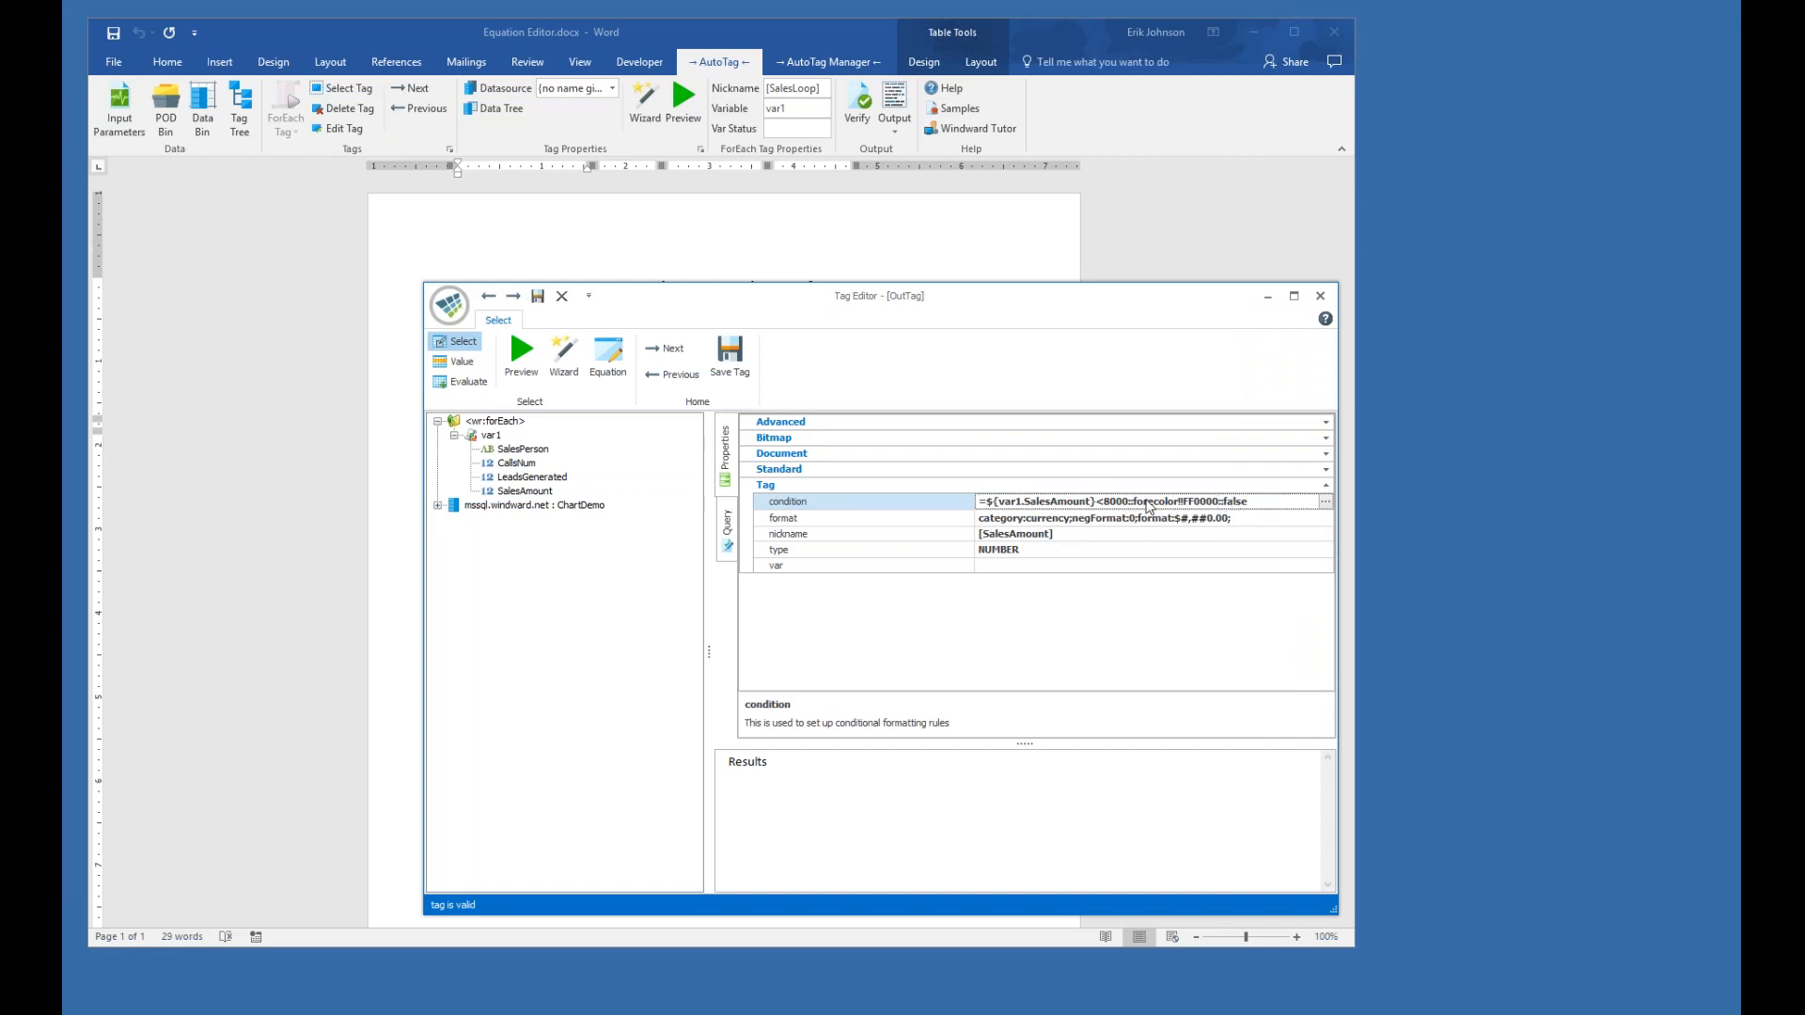
- Open the condition's formatting rules and review the Text and Cell format options of the SalesAmount rule
click(1330, 507)
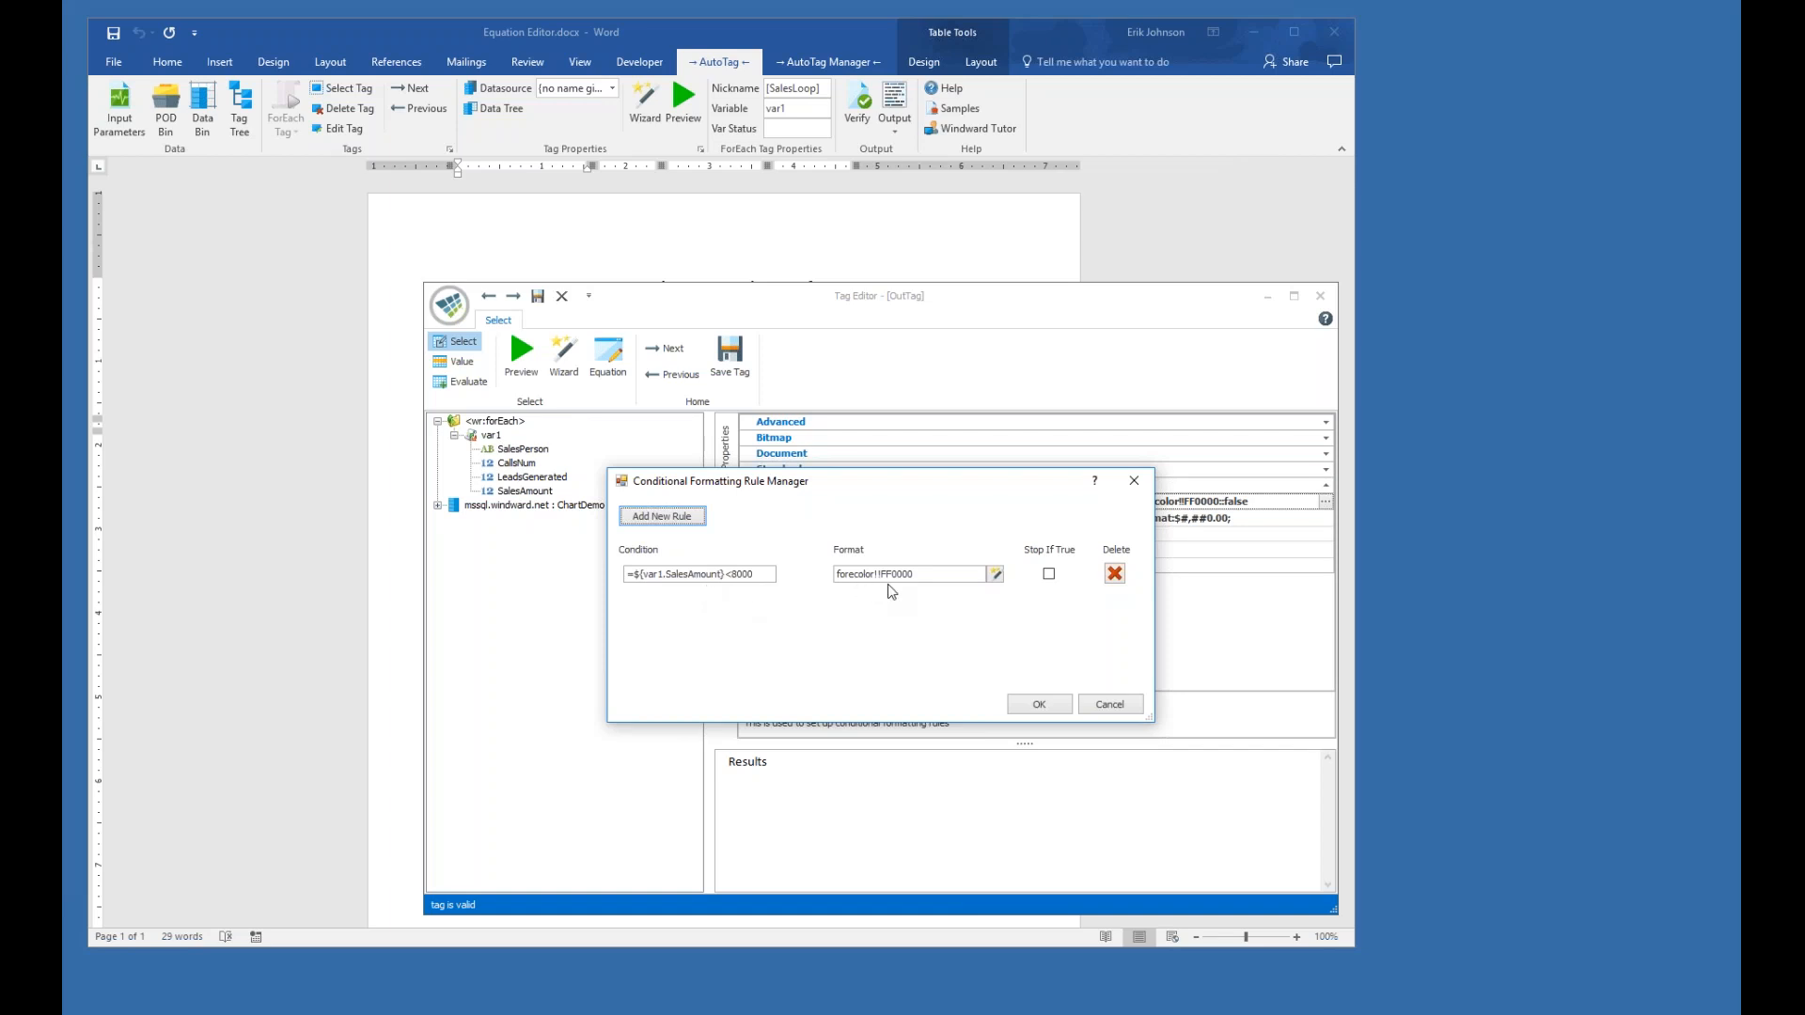
click(995, 574)
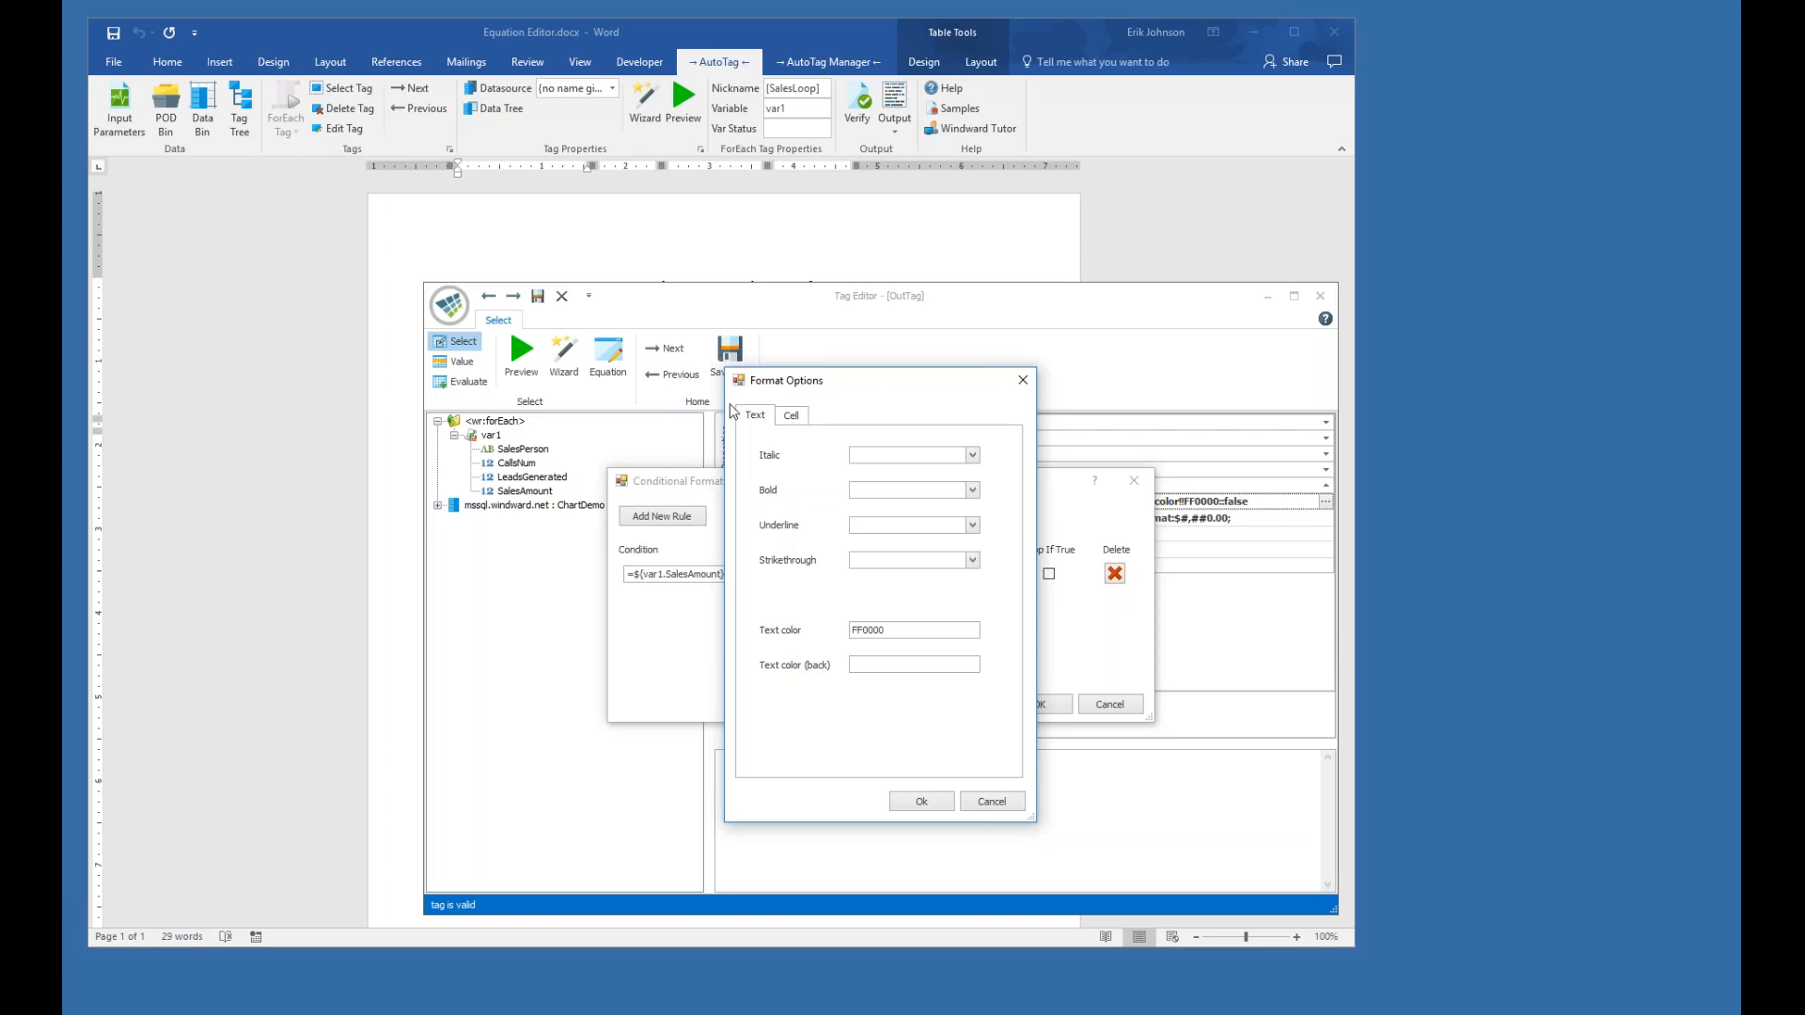
click(805, 418)
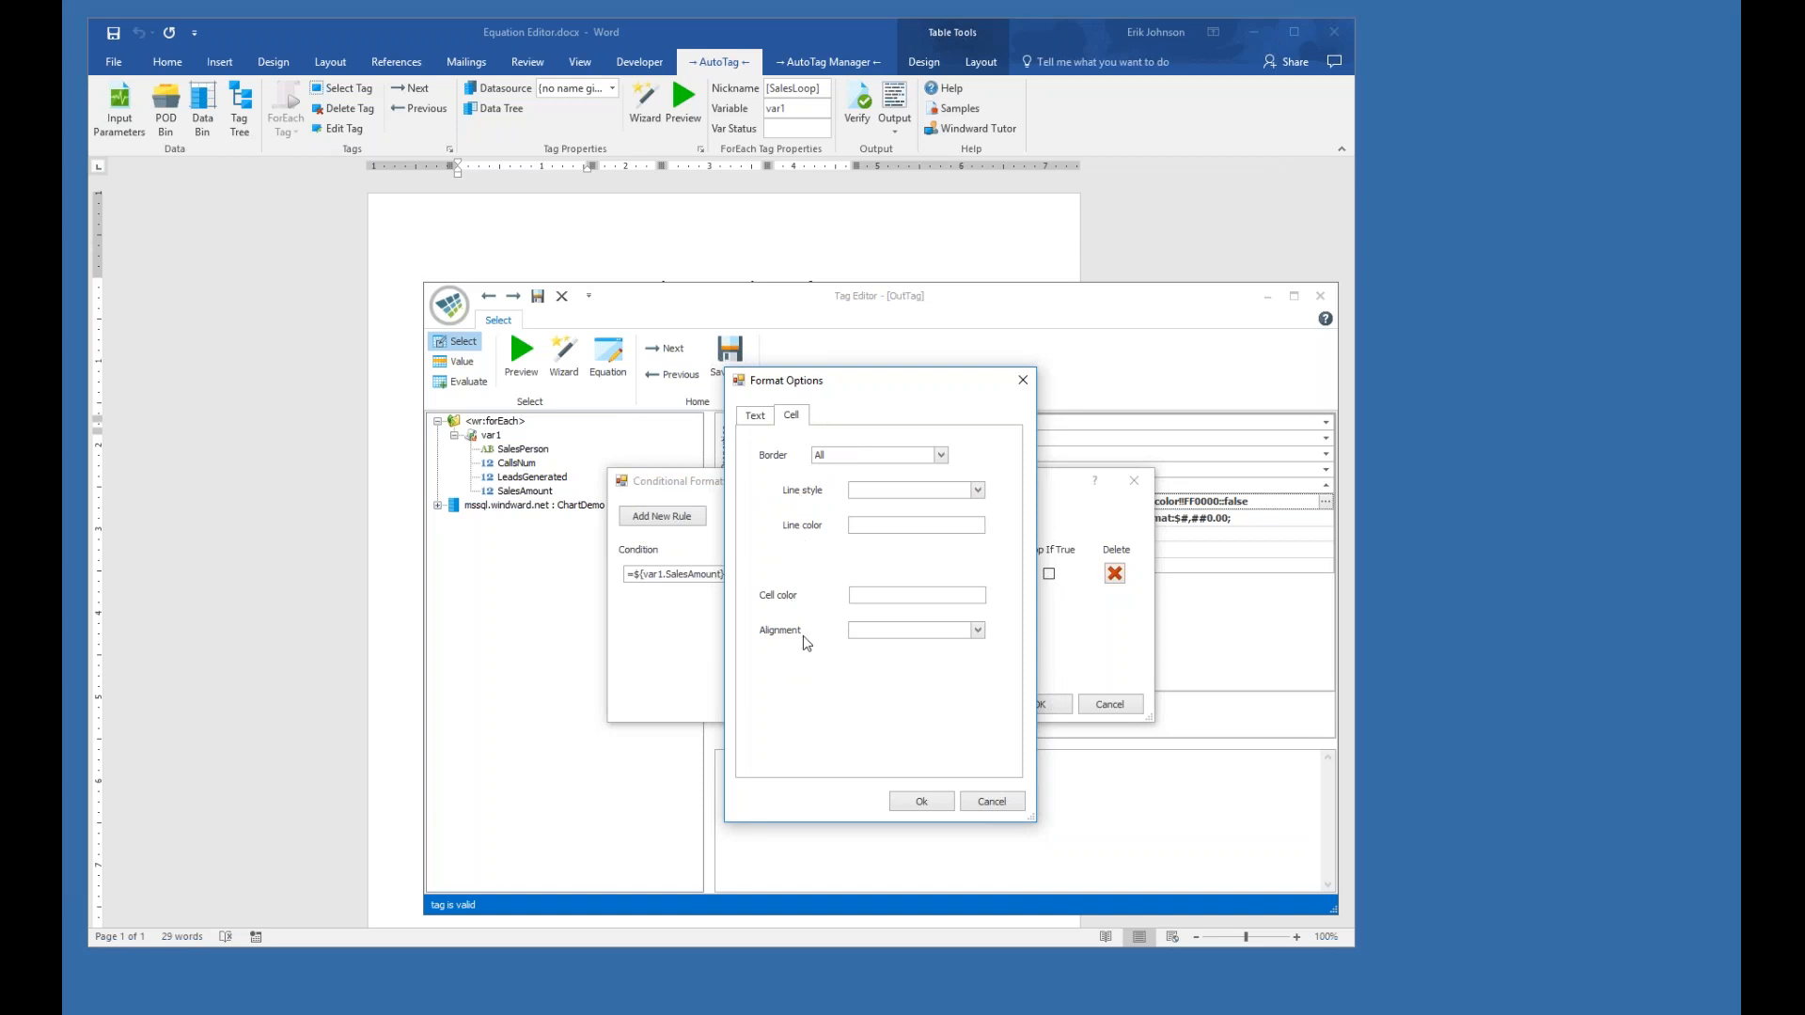
click(757, 417)
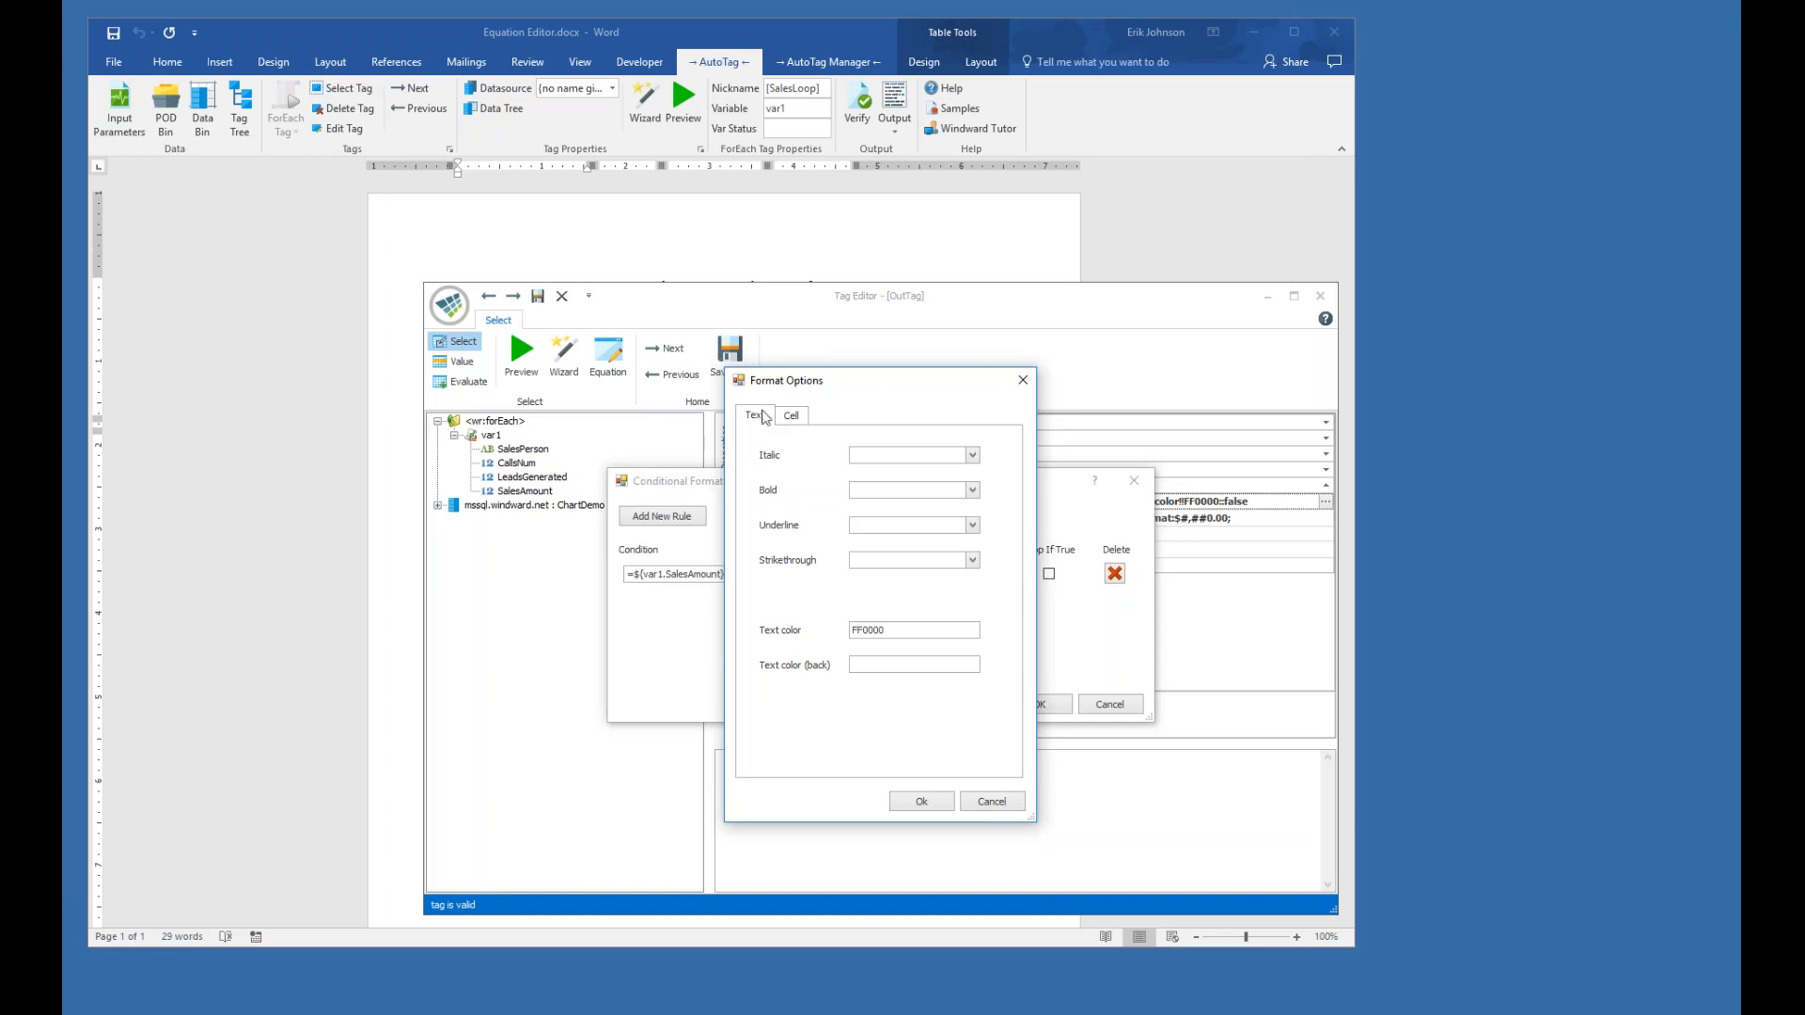
drag(842, 389, 950, 384)
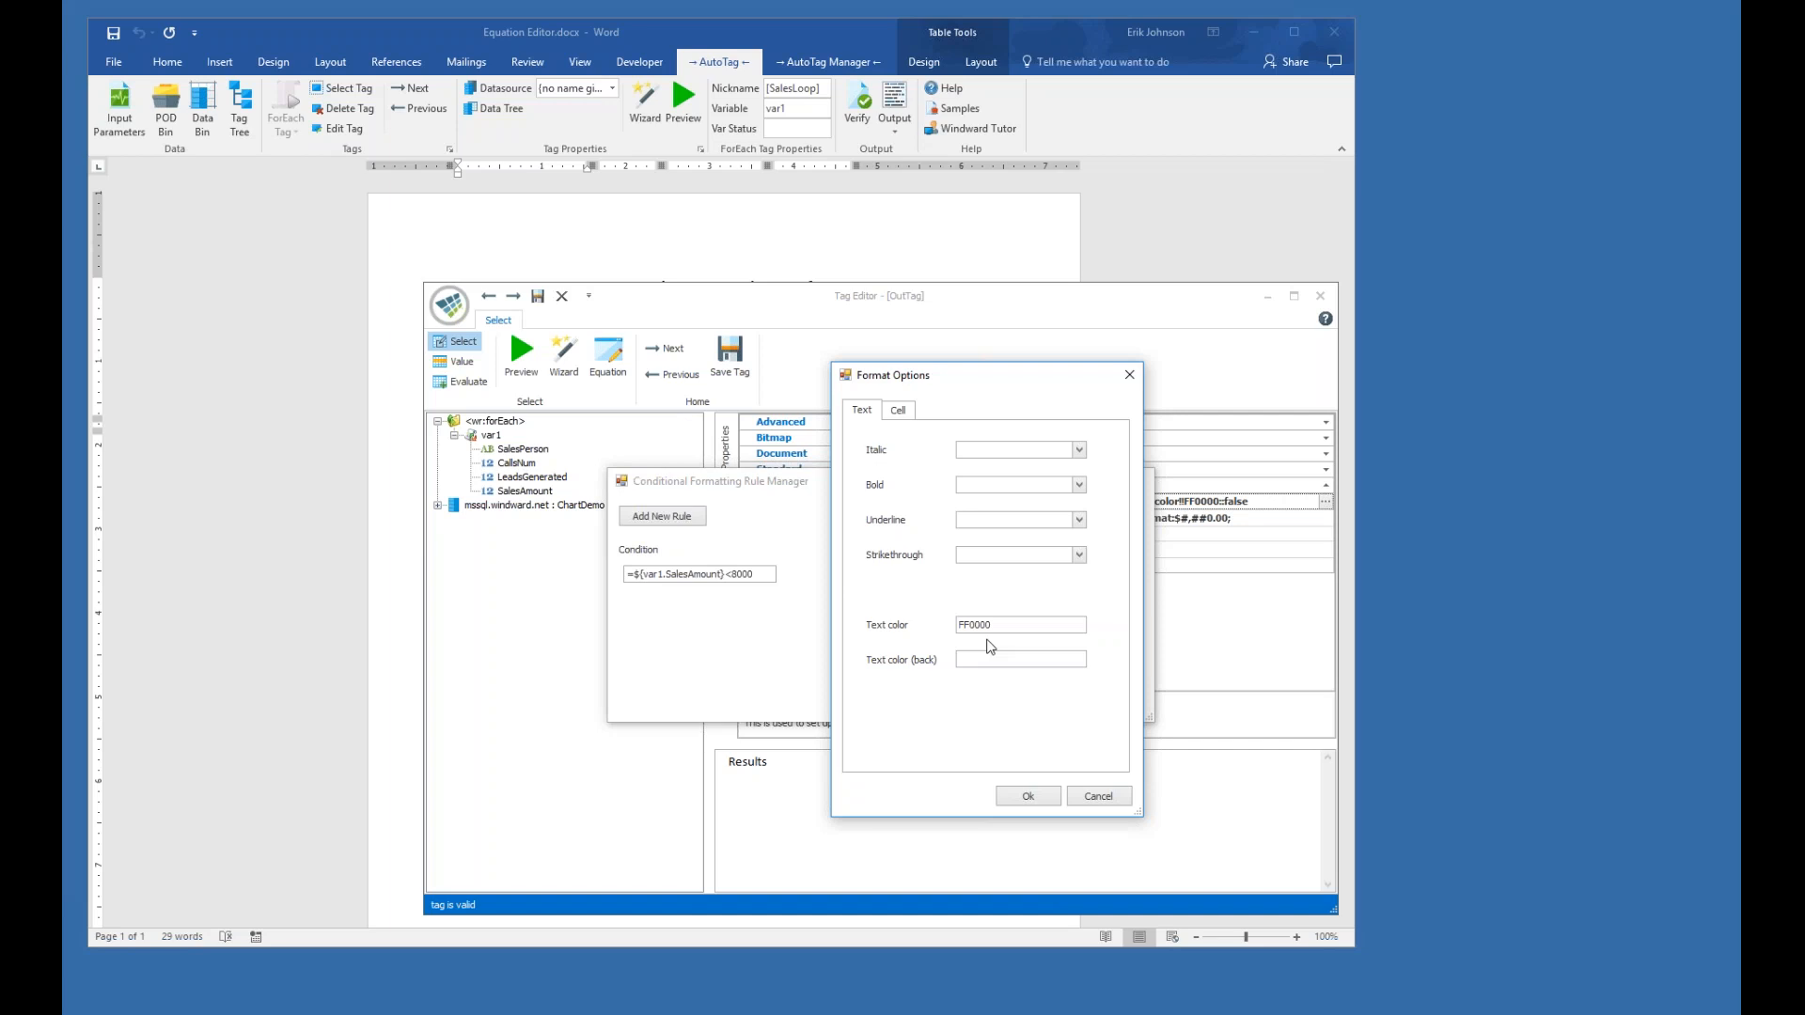
click(1044, 801)
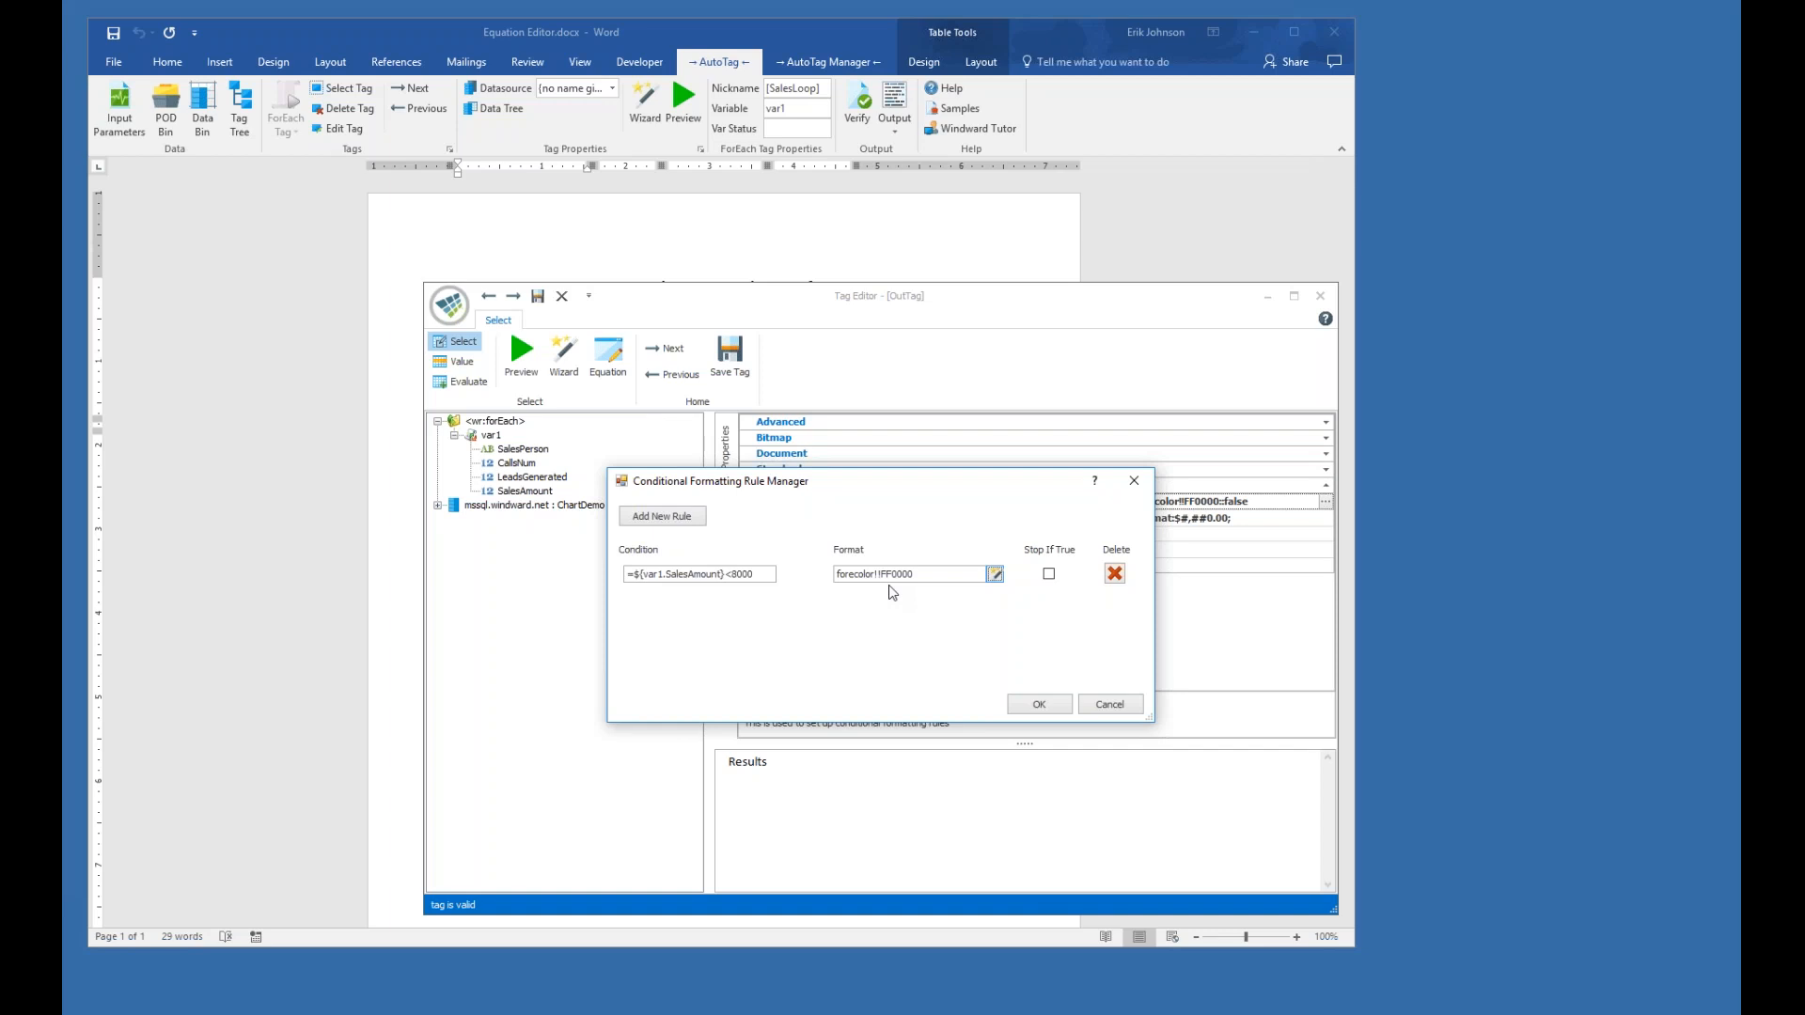
- Add a blank conditional formatting rule and delete it again, and save the SalesAmount tag with its existing rule
click(687, 519)
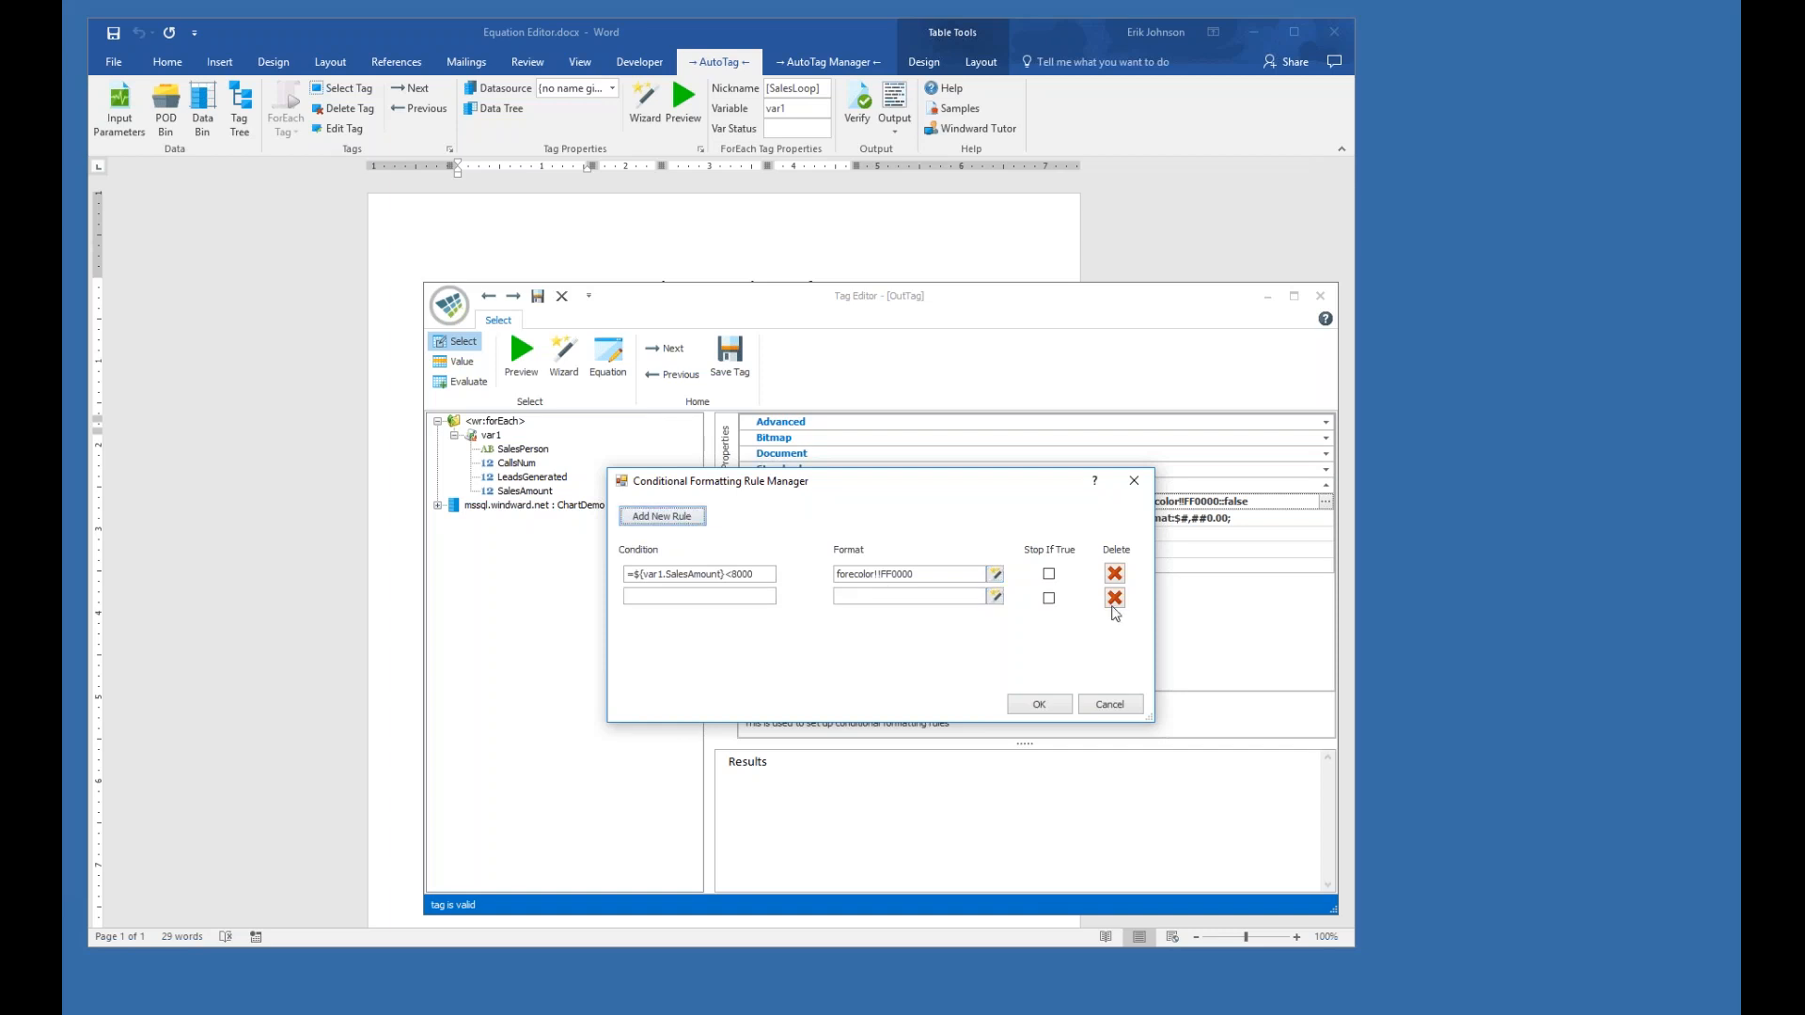
click(1116, 603)
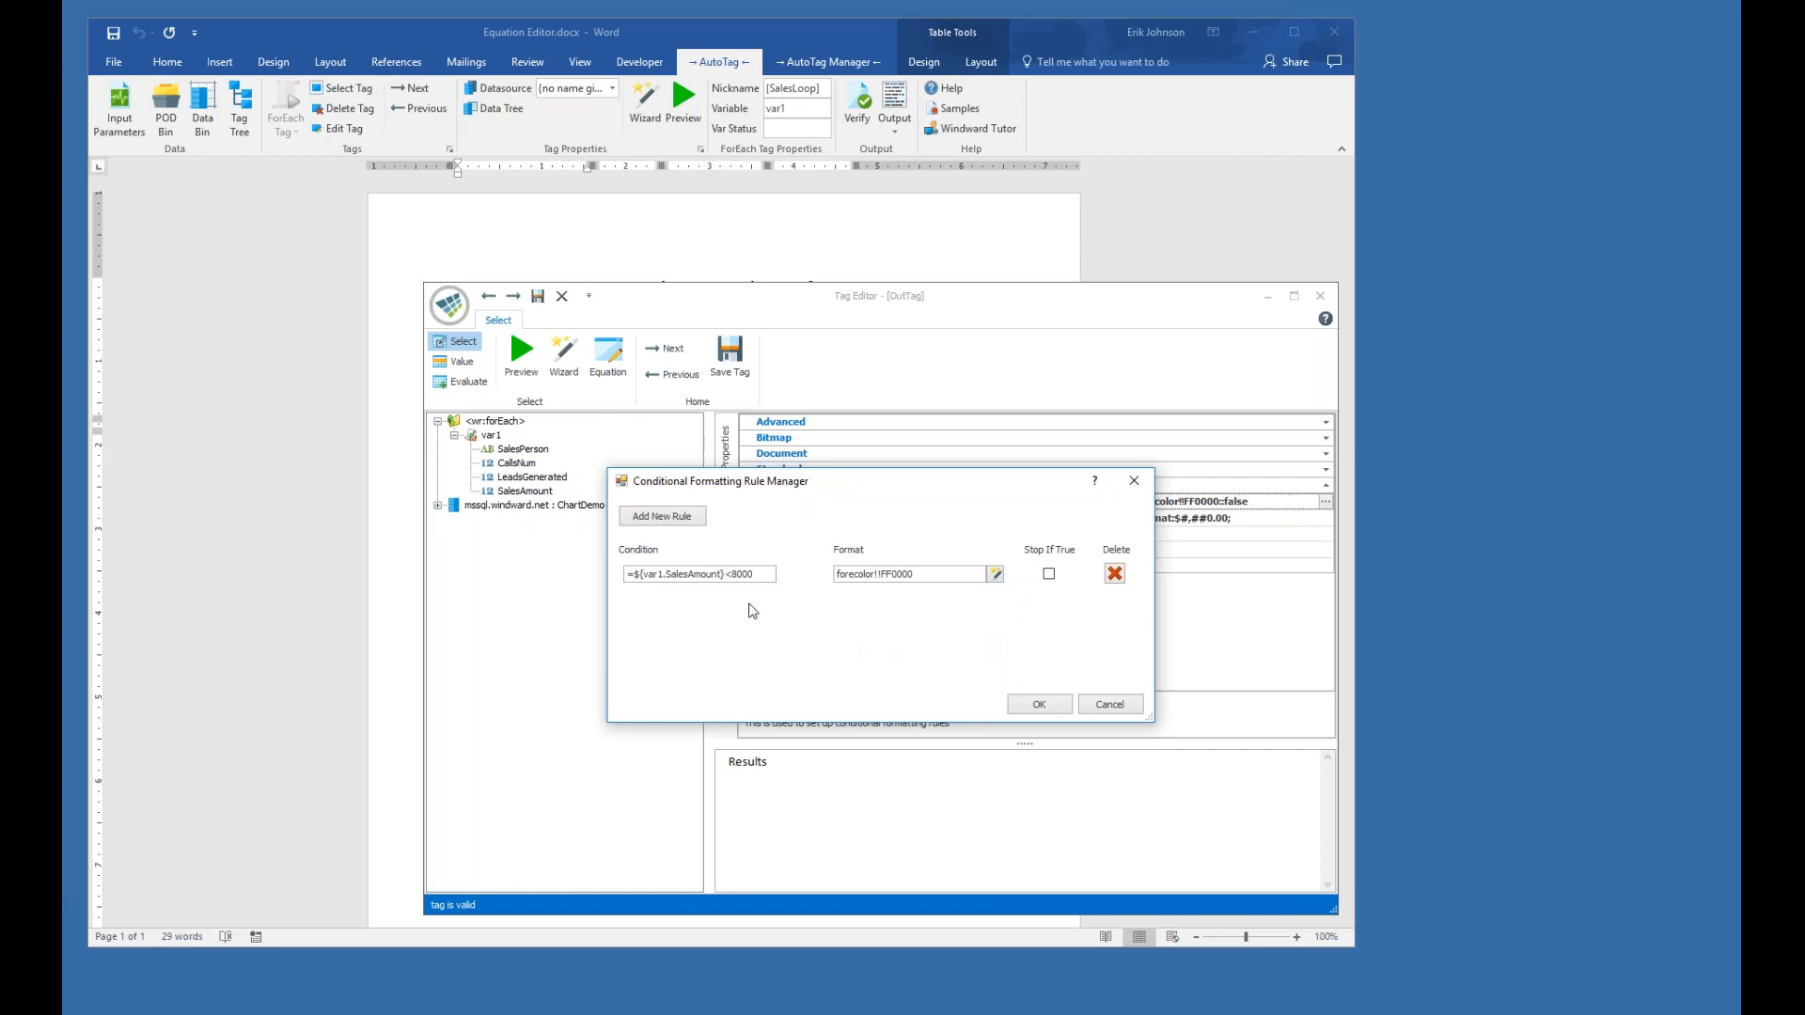
click(1039, 705)
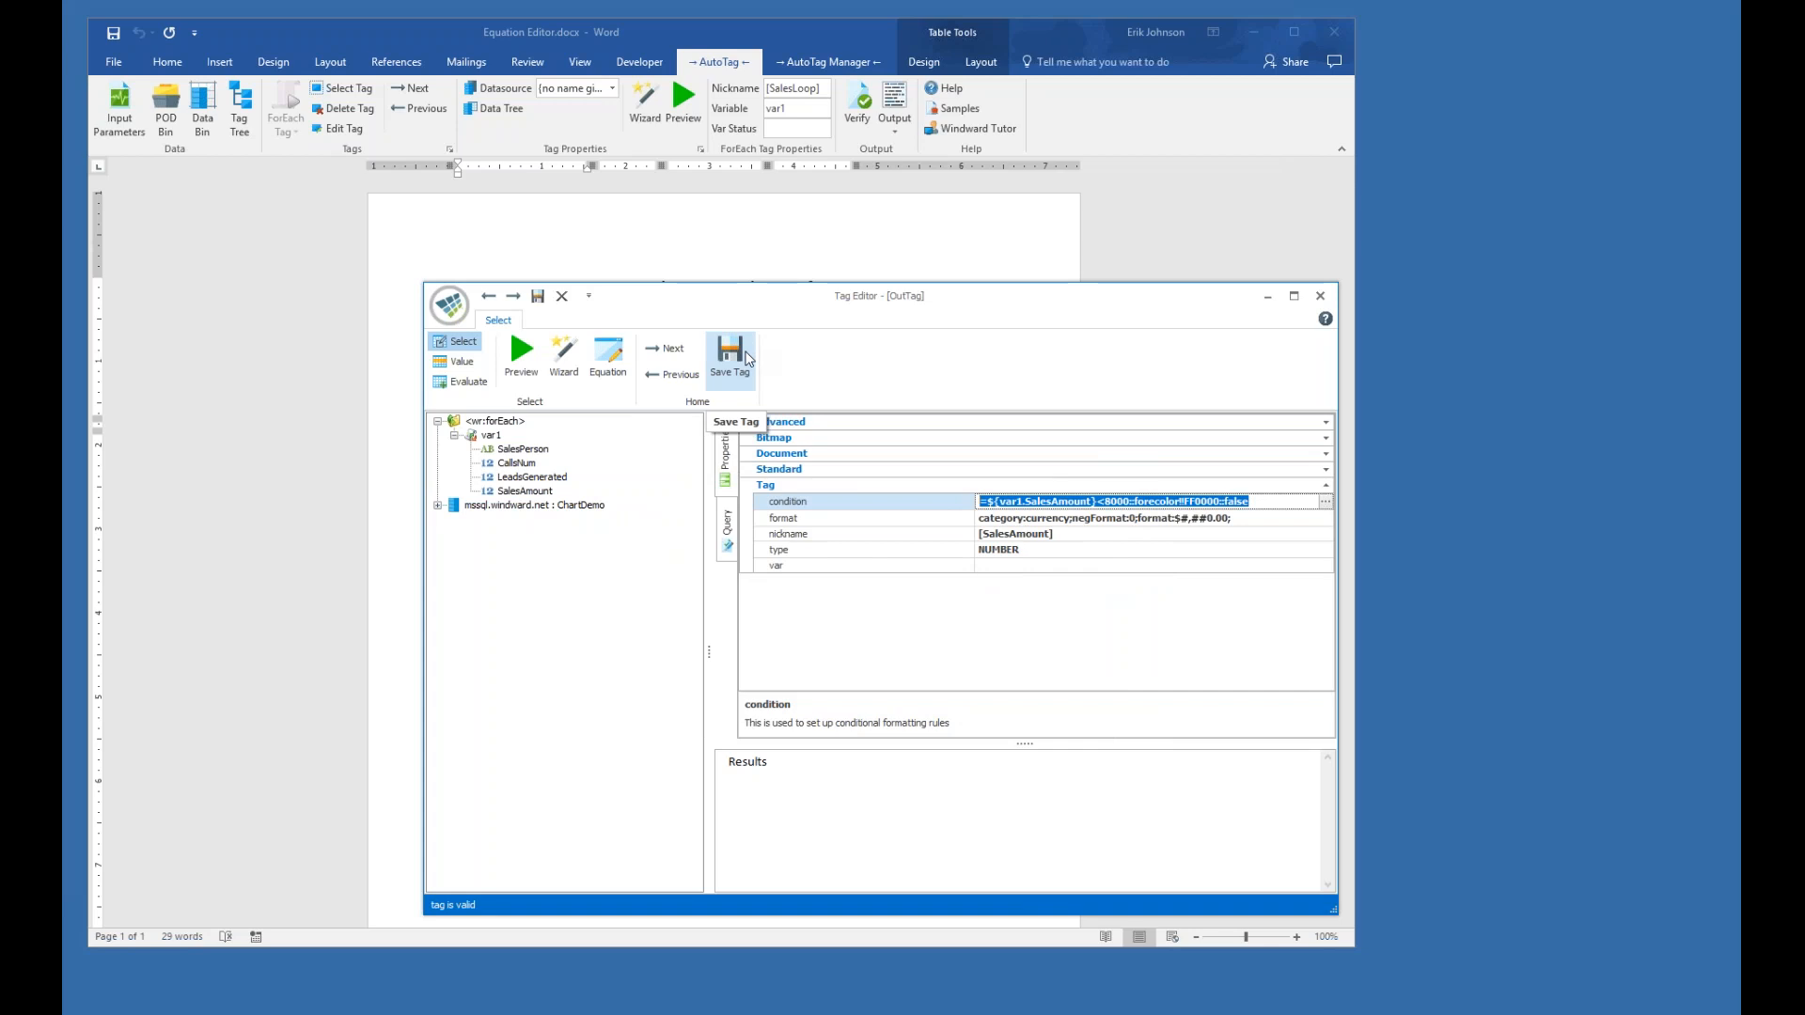
click(730, 356)
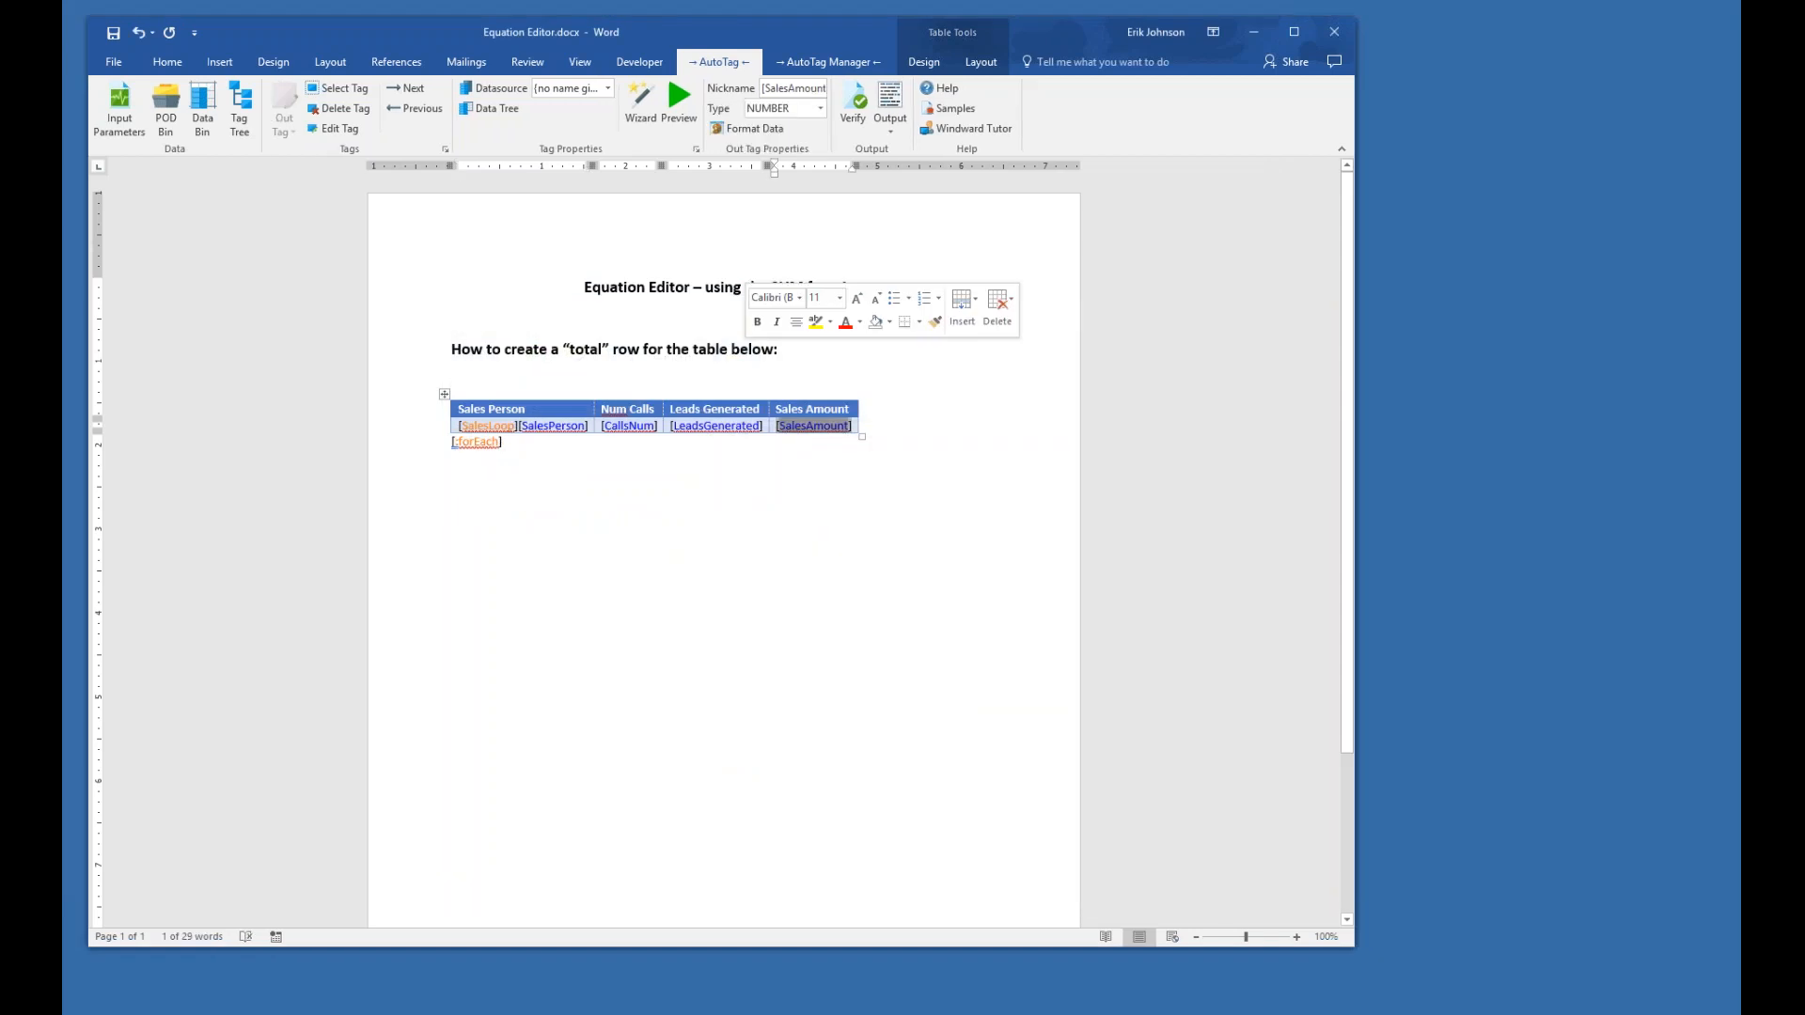
- Save the template and generate its report, view the output table without formatting marks, and close the output document
click(889, 99)
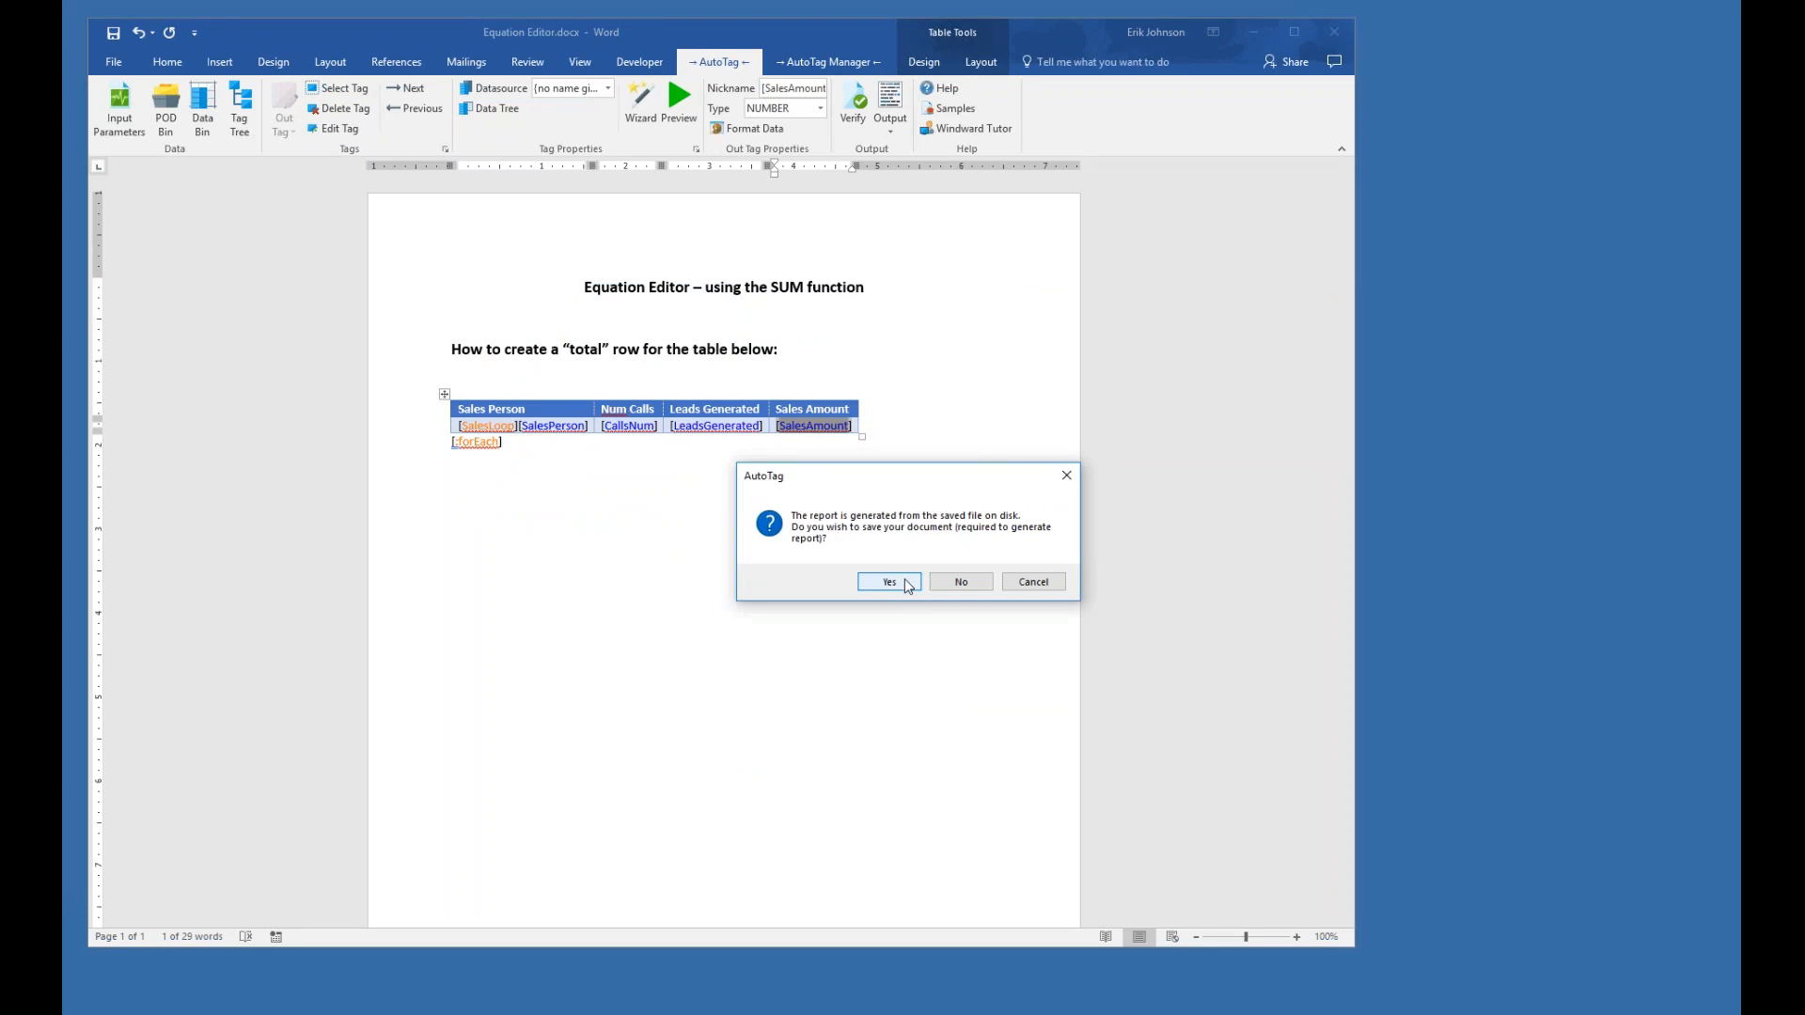
click(906, 583)
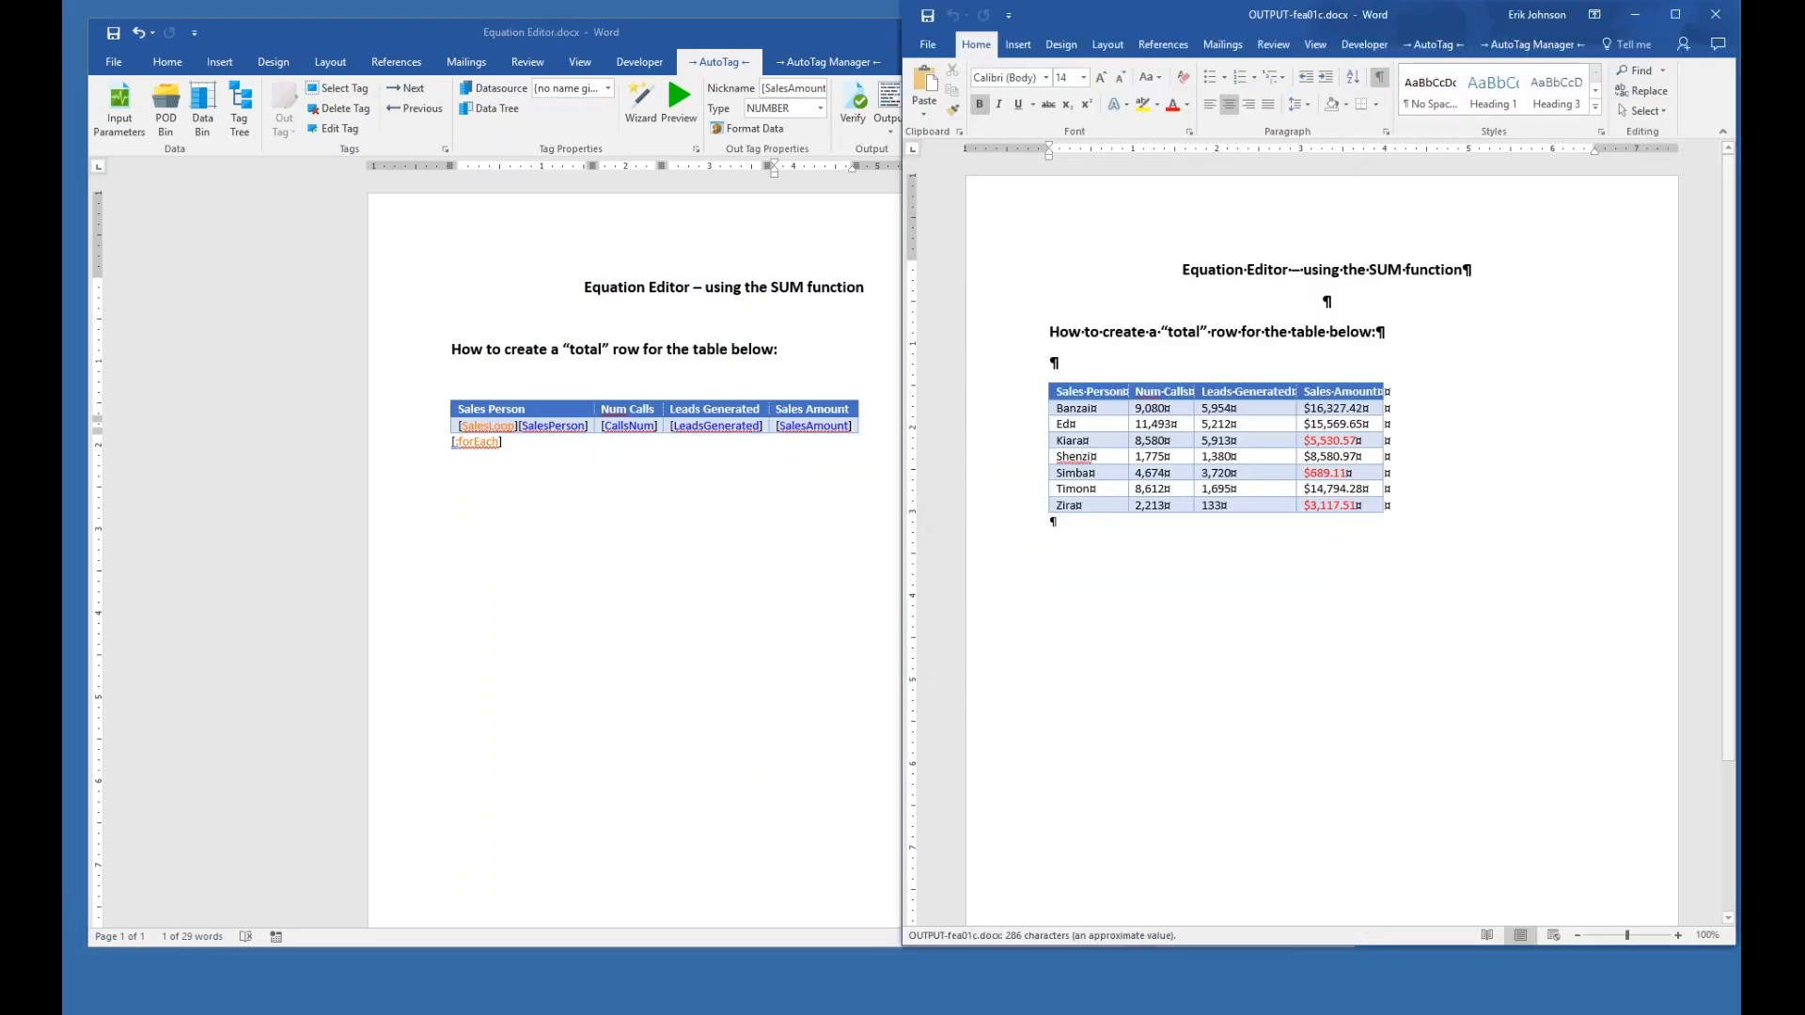
click(1379, 78)
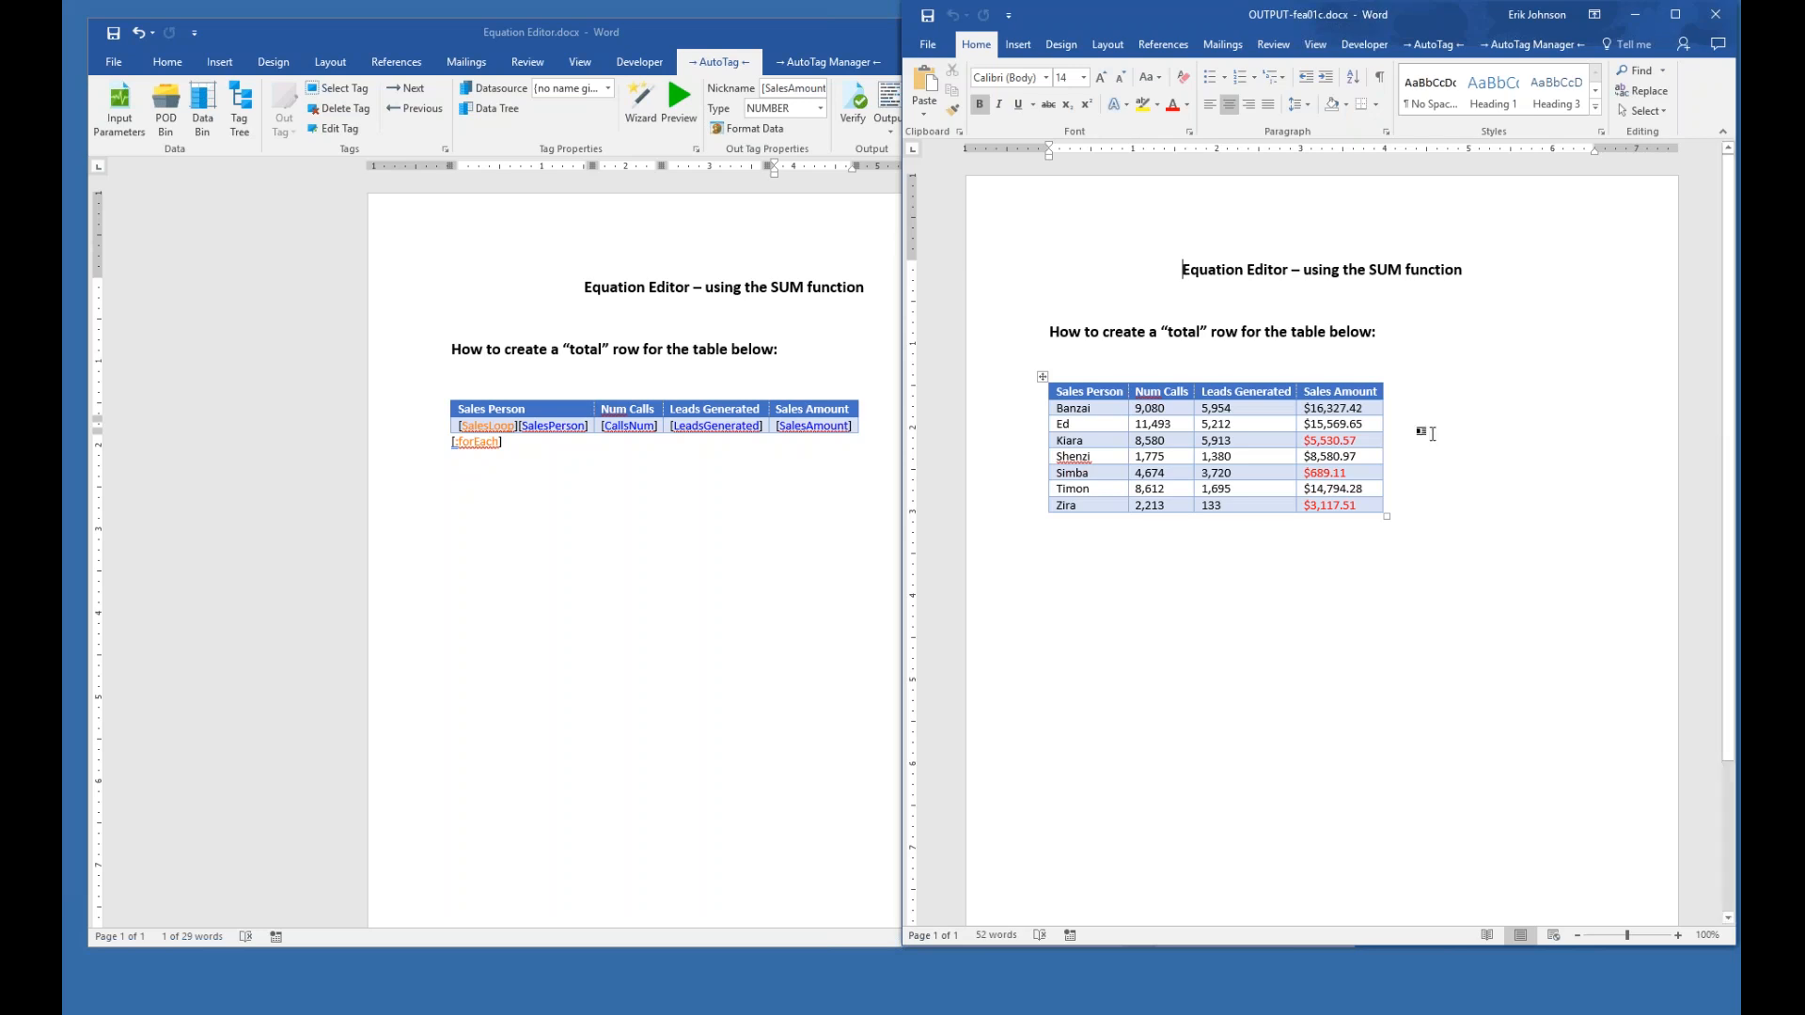
click(1716, 14)
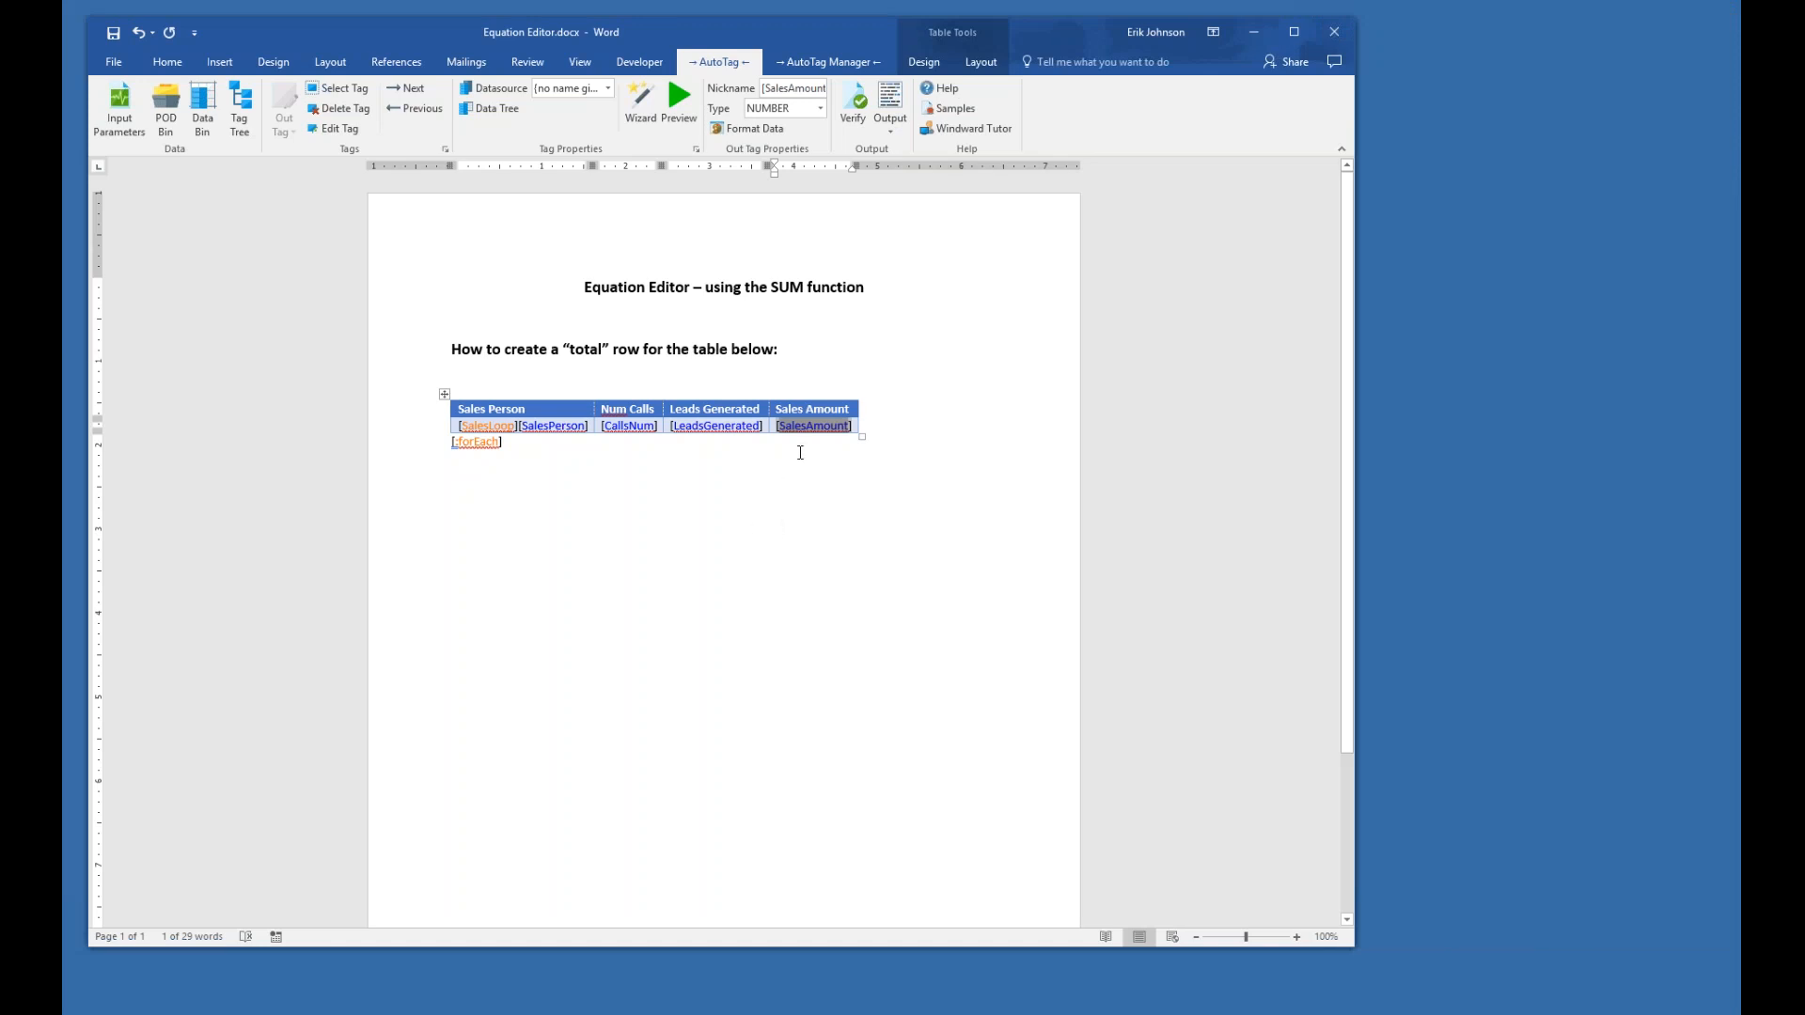
- Delete the end ForEach tag below the sales table and add a new row under the SalesLoop row
mouse_move(806, 427)
mouse_move(463, 439)
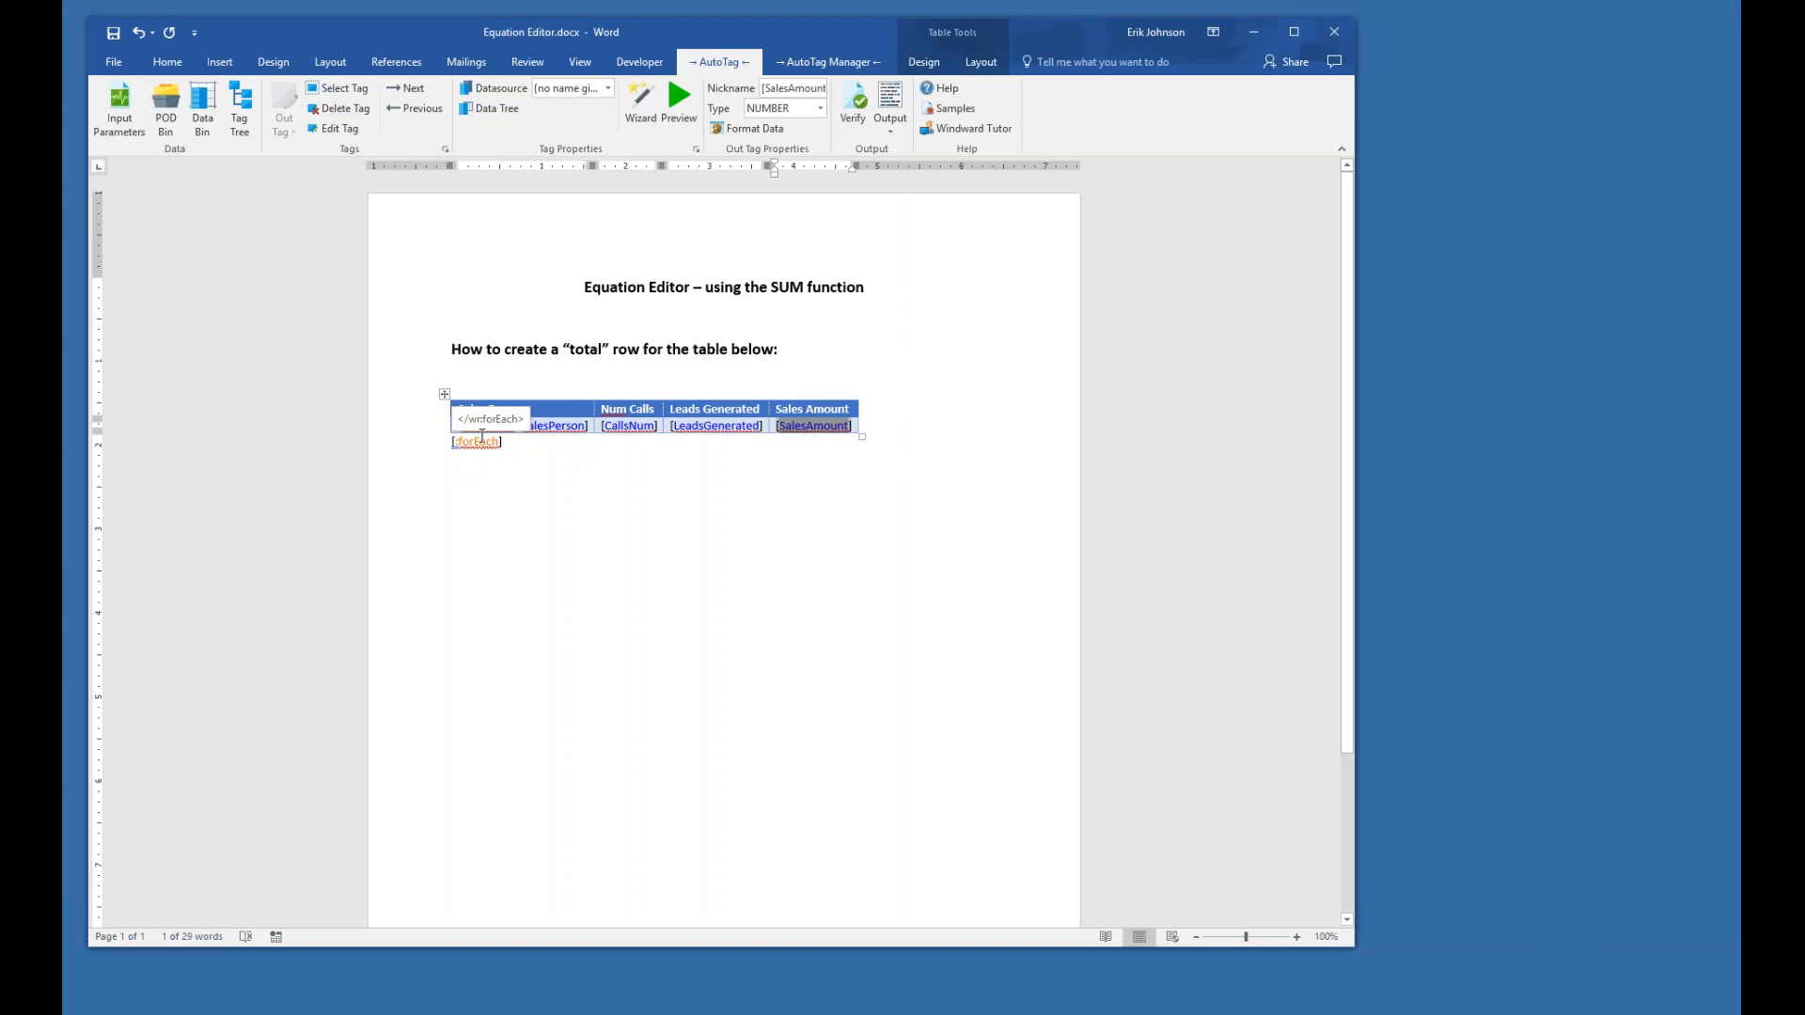
click(480, 441)
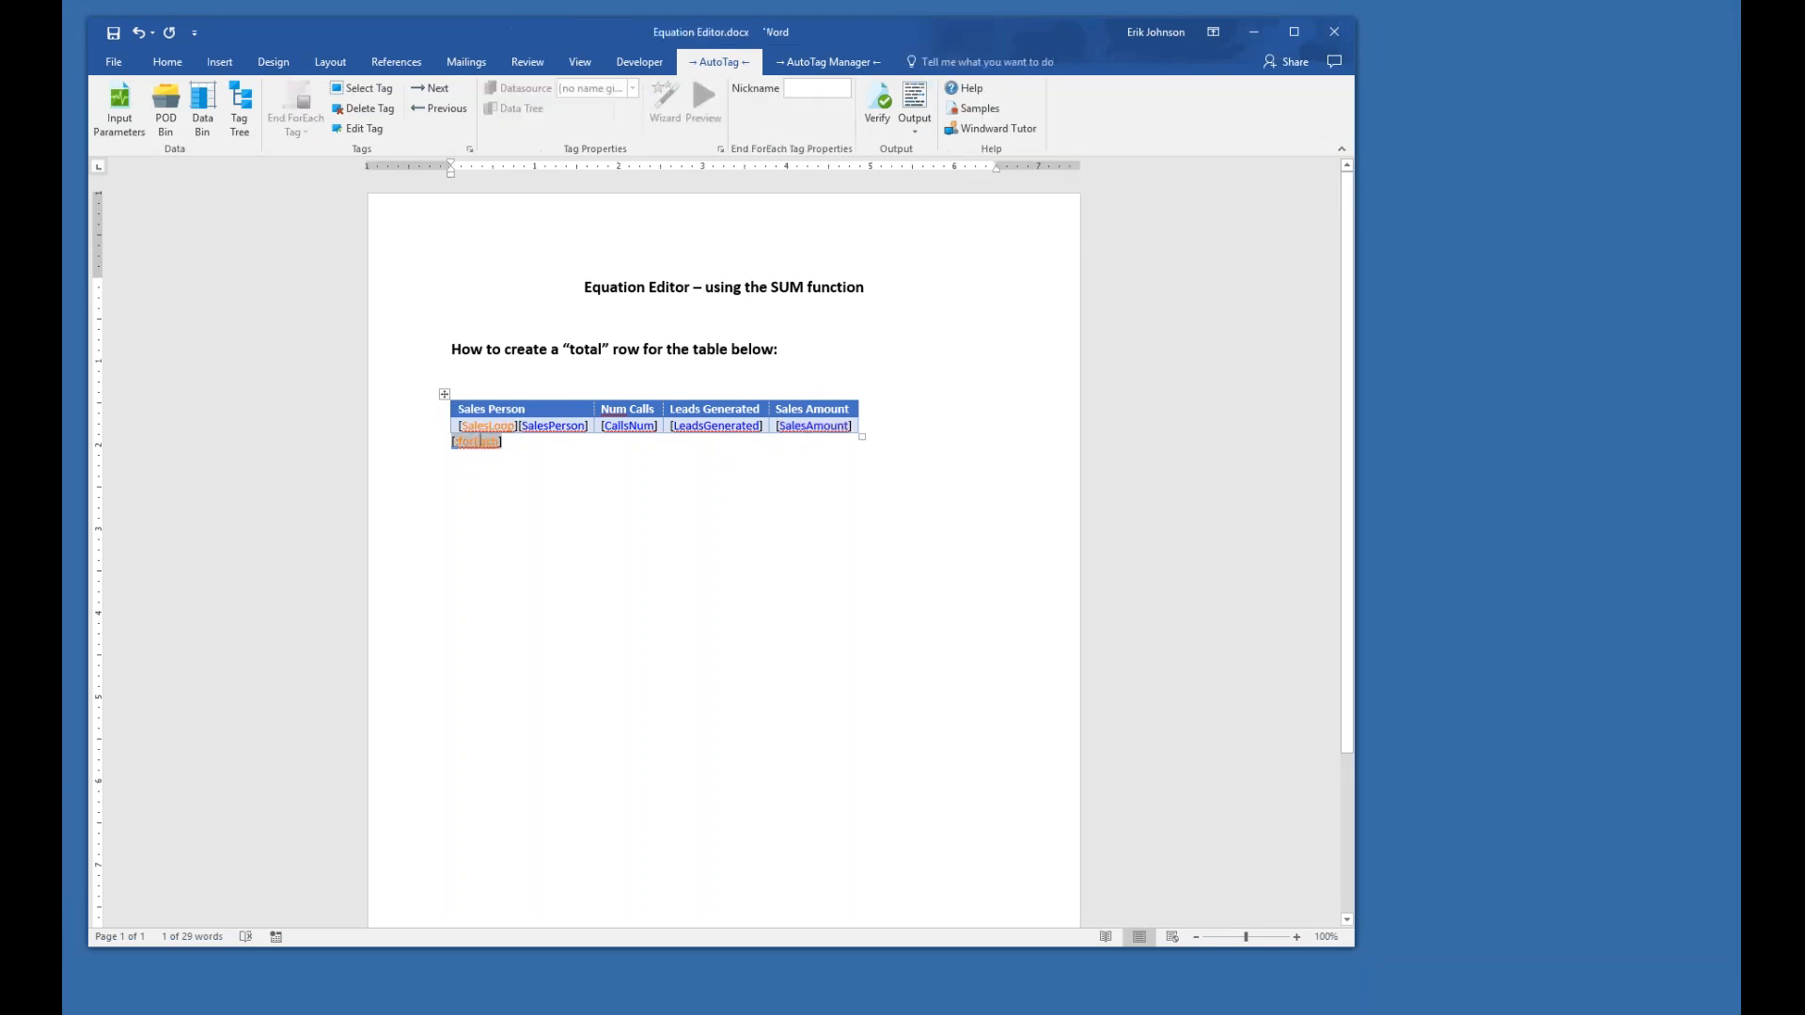
click(379, 106)
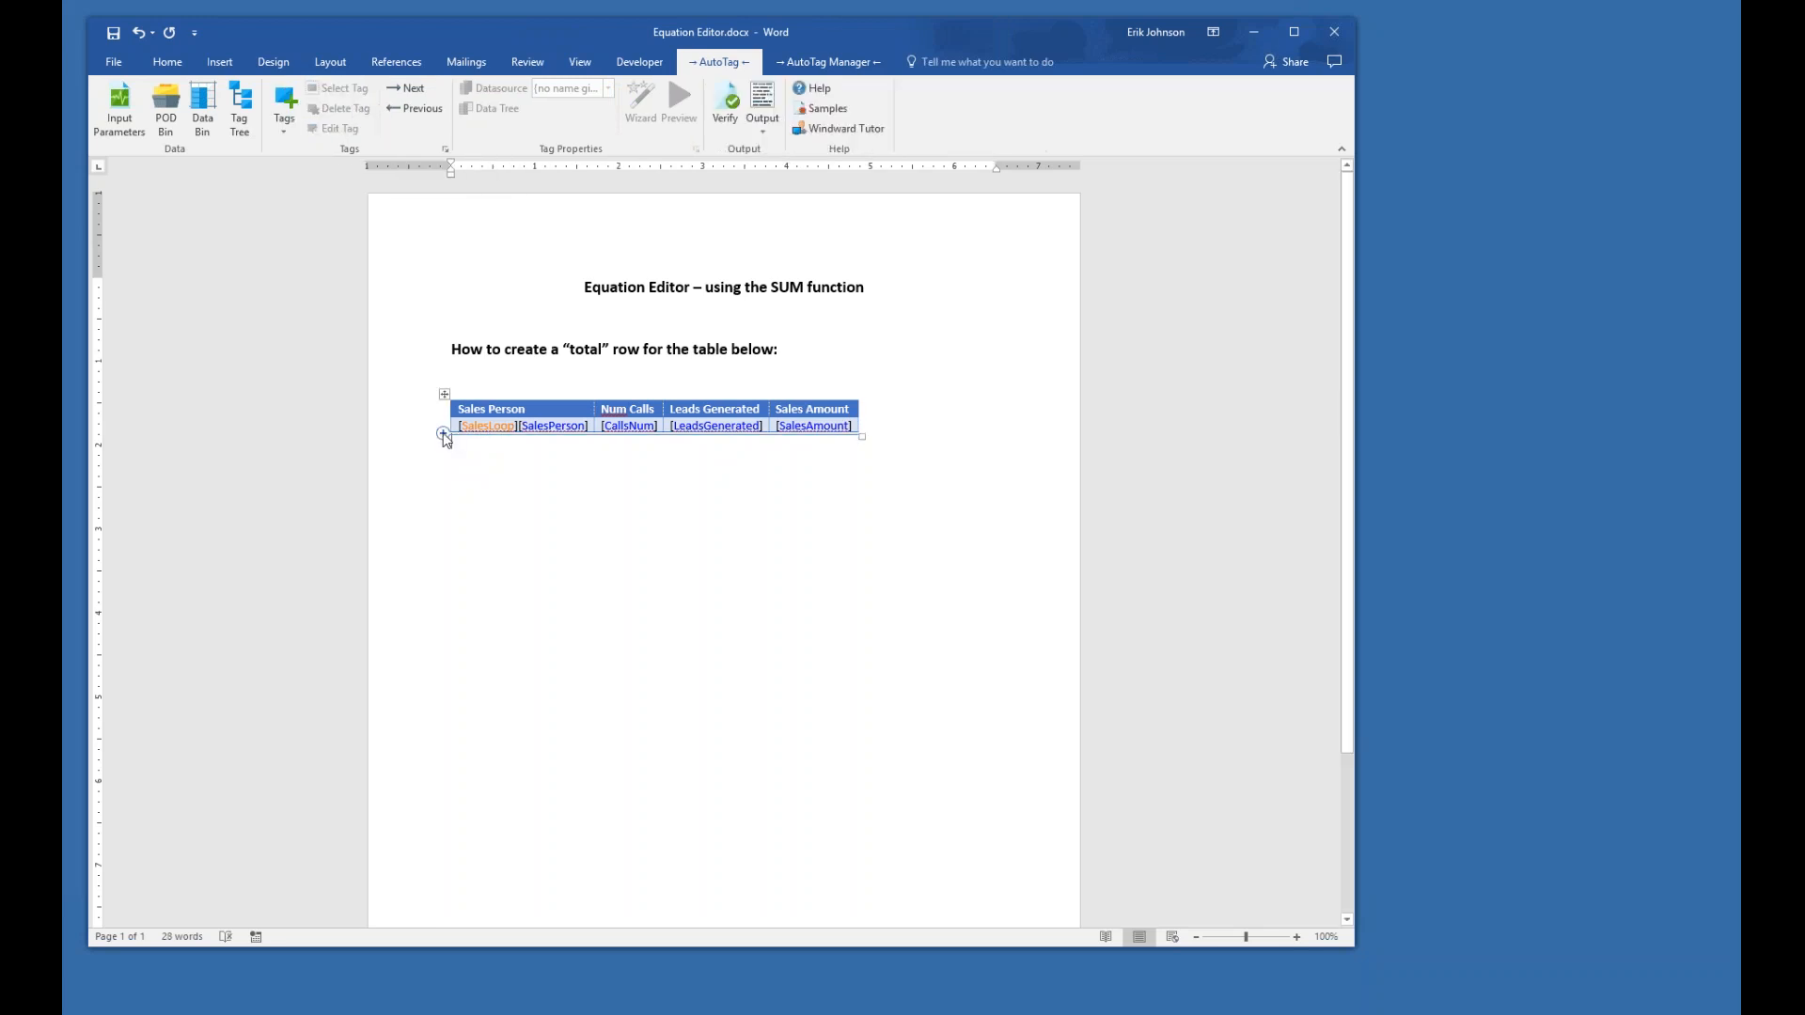
click(444, 434)
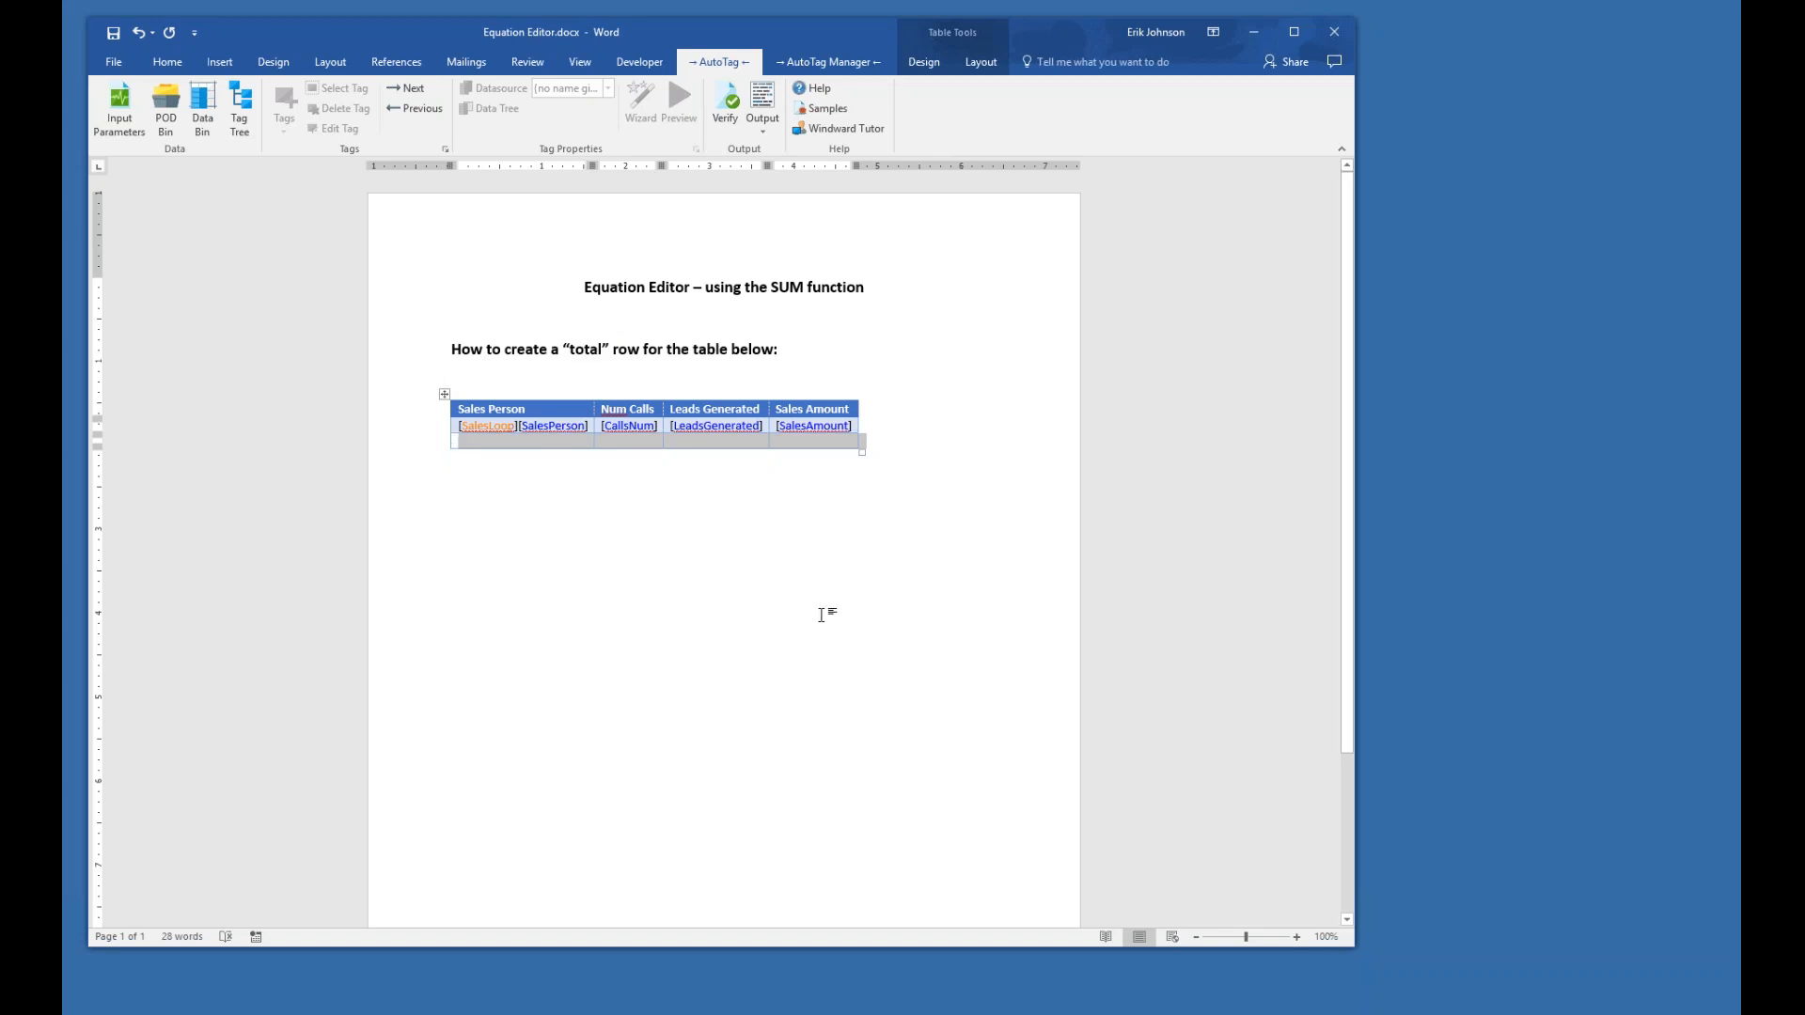
- Insert an End ForEach tag in the new row's Sales Person cell
click(507, 443)
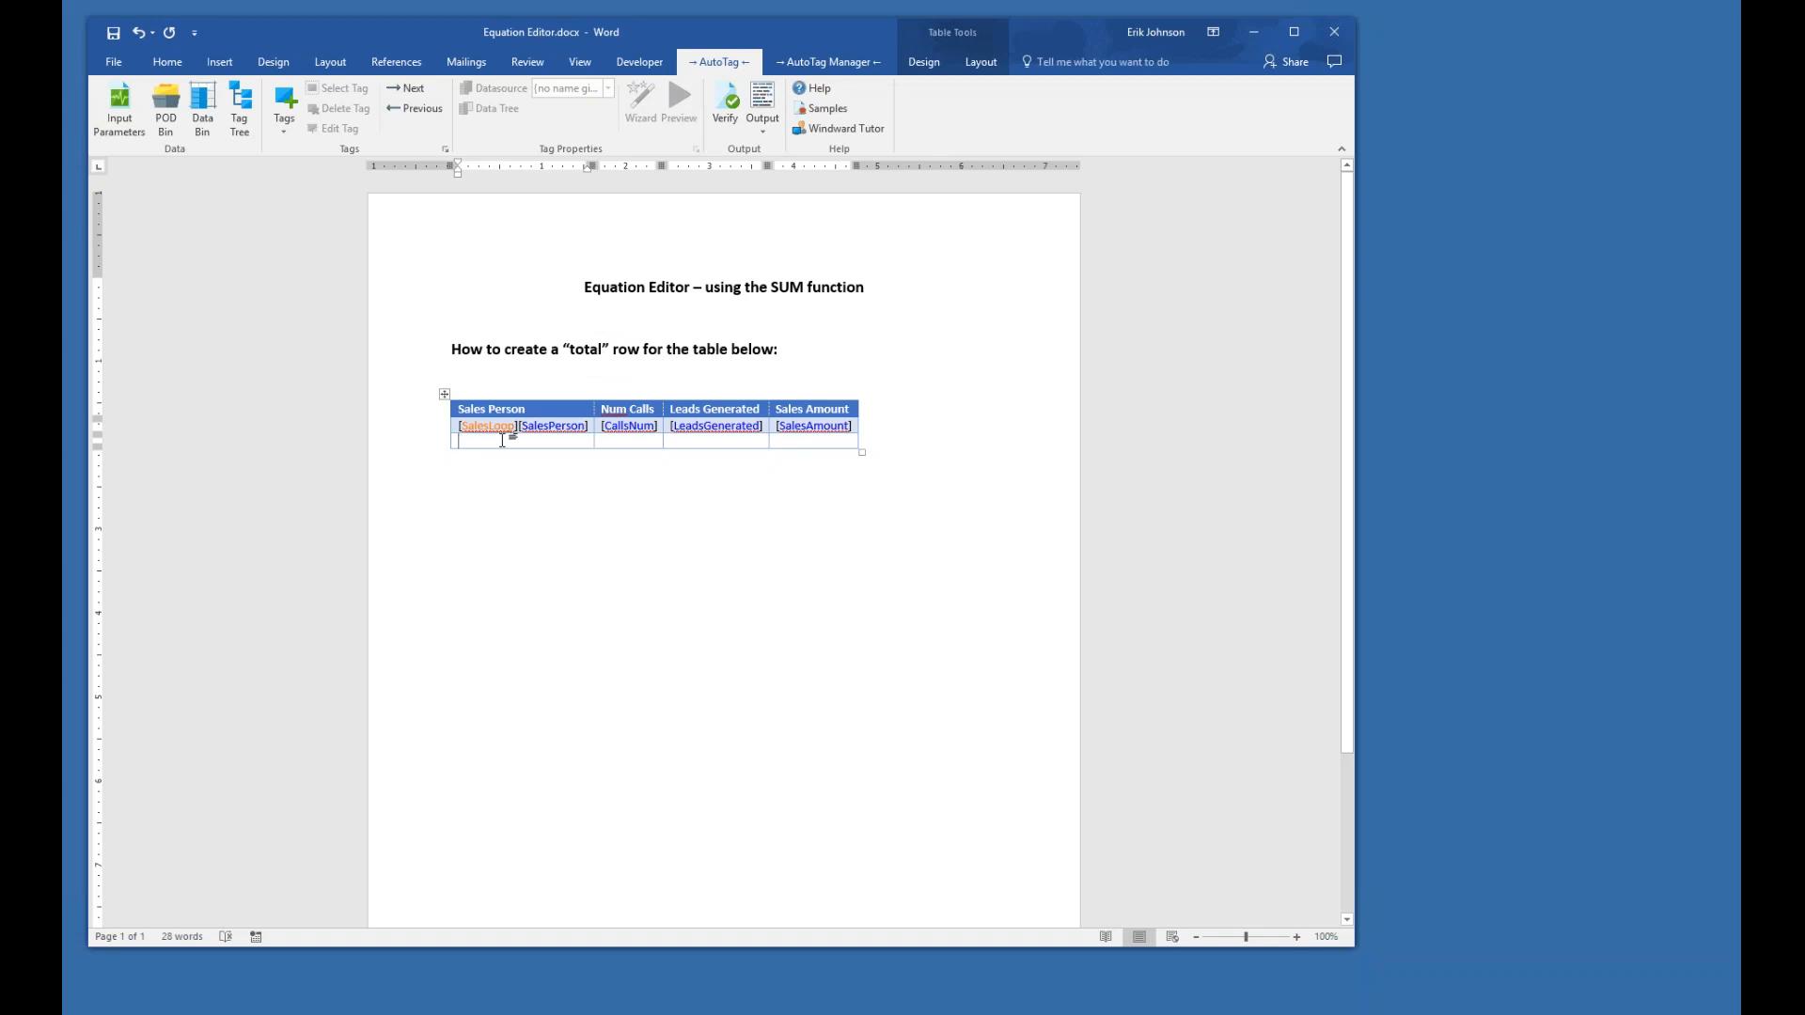
click(280, 119)
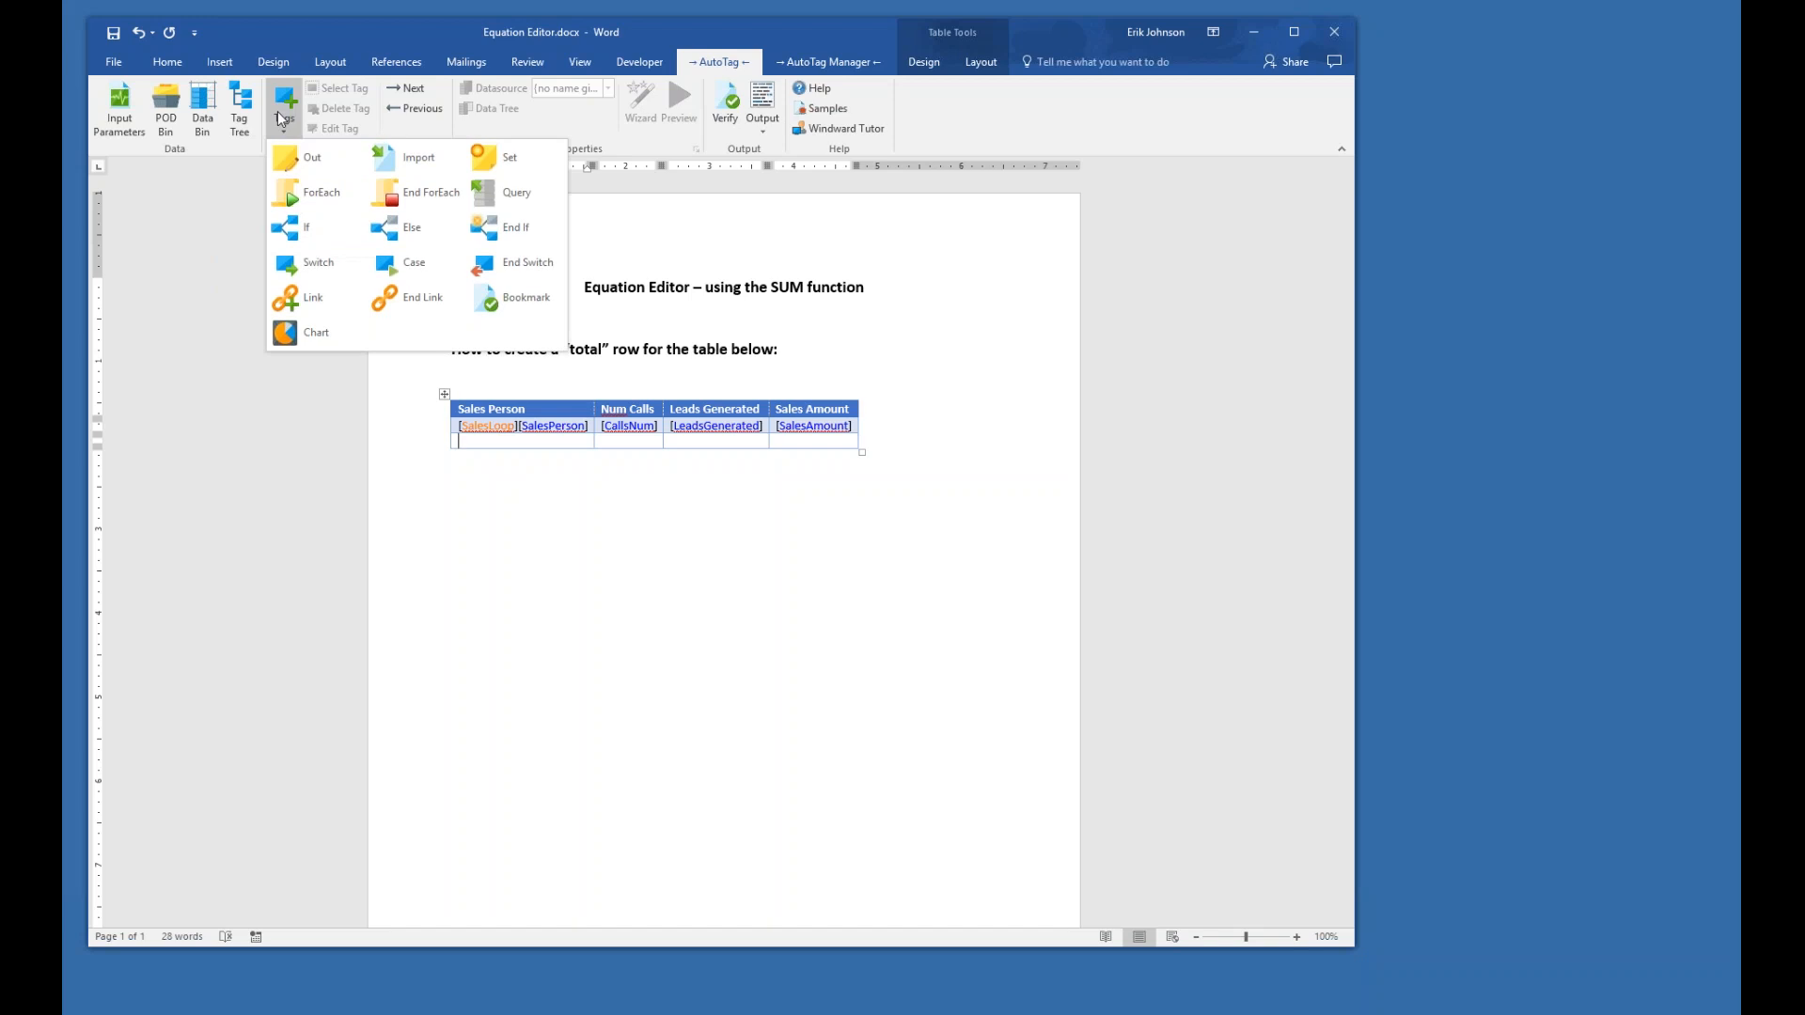
click(431, 200)
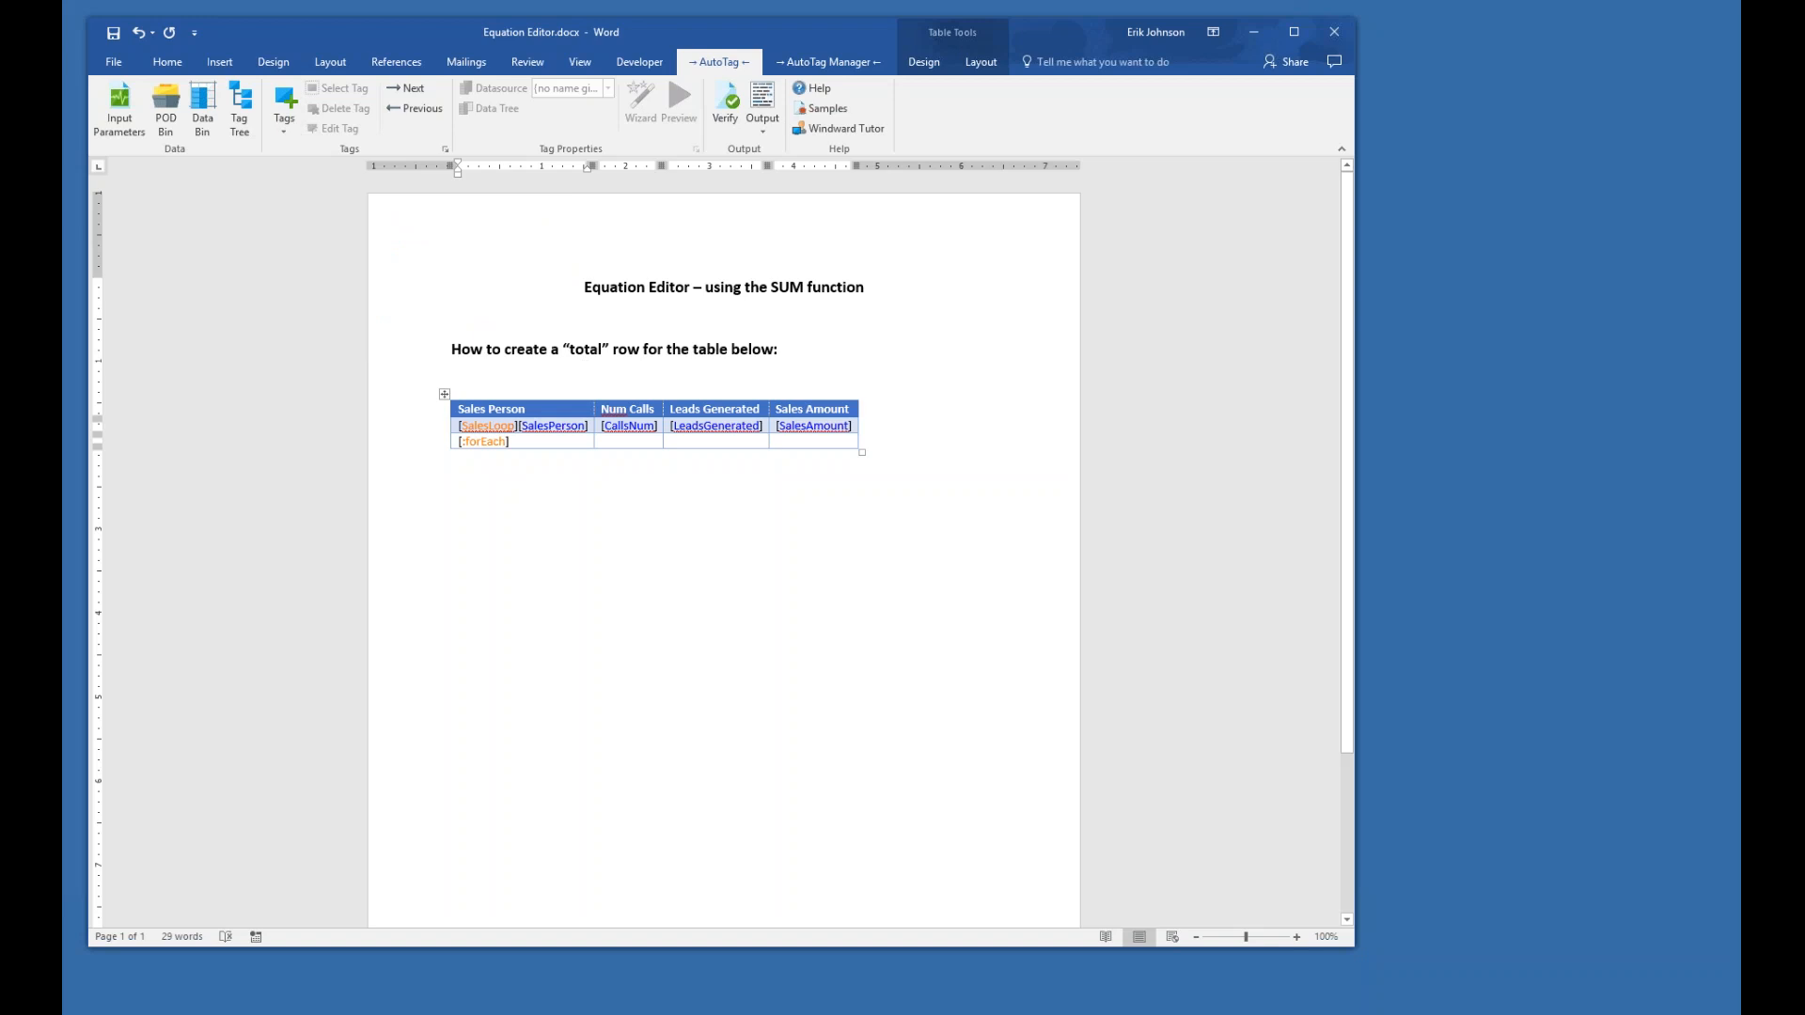
- Enter "Total:" in the new row's Leads Generated cell and make it bold and right-aligned
click(717, 442)
text(Total:)
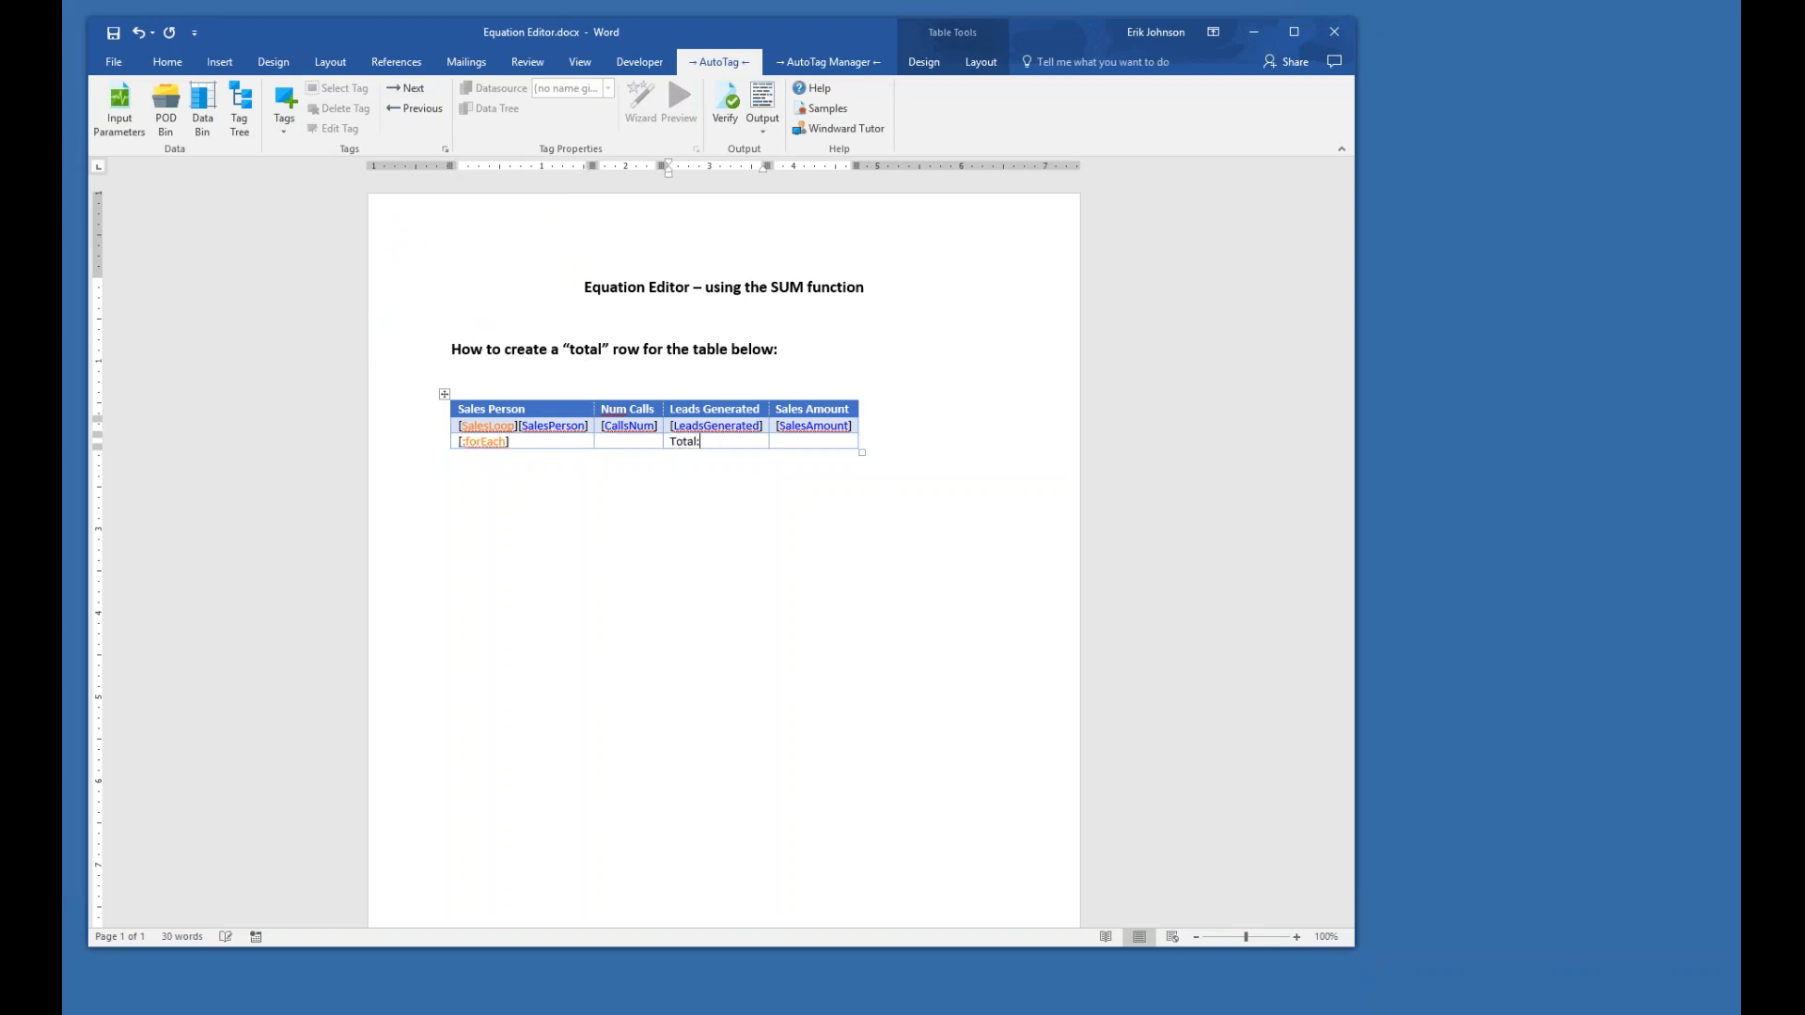
key(shift+Home)
click(167, 62)
click(241, 126)
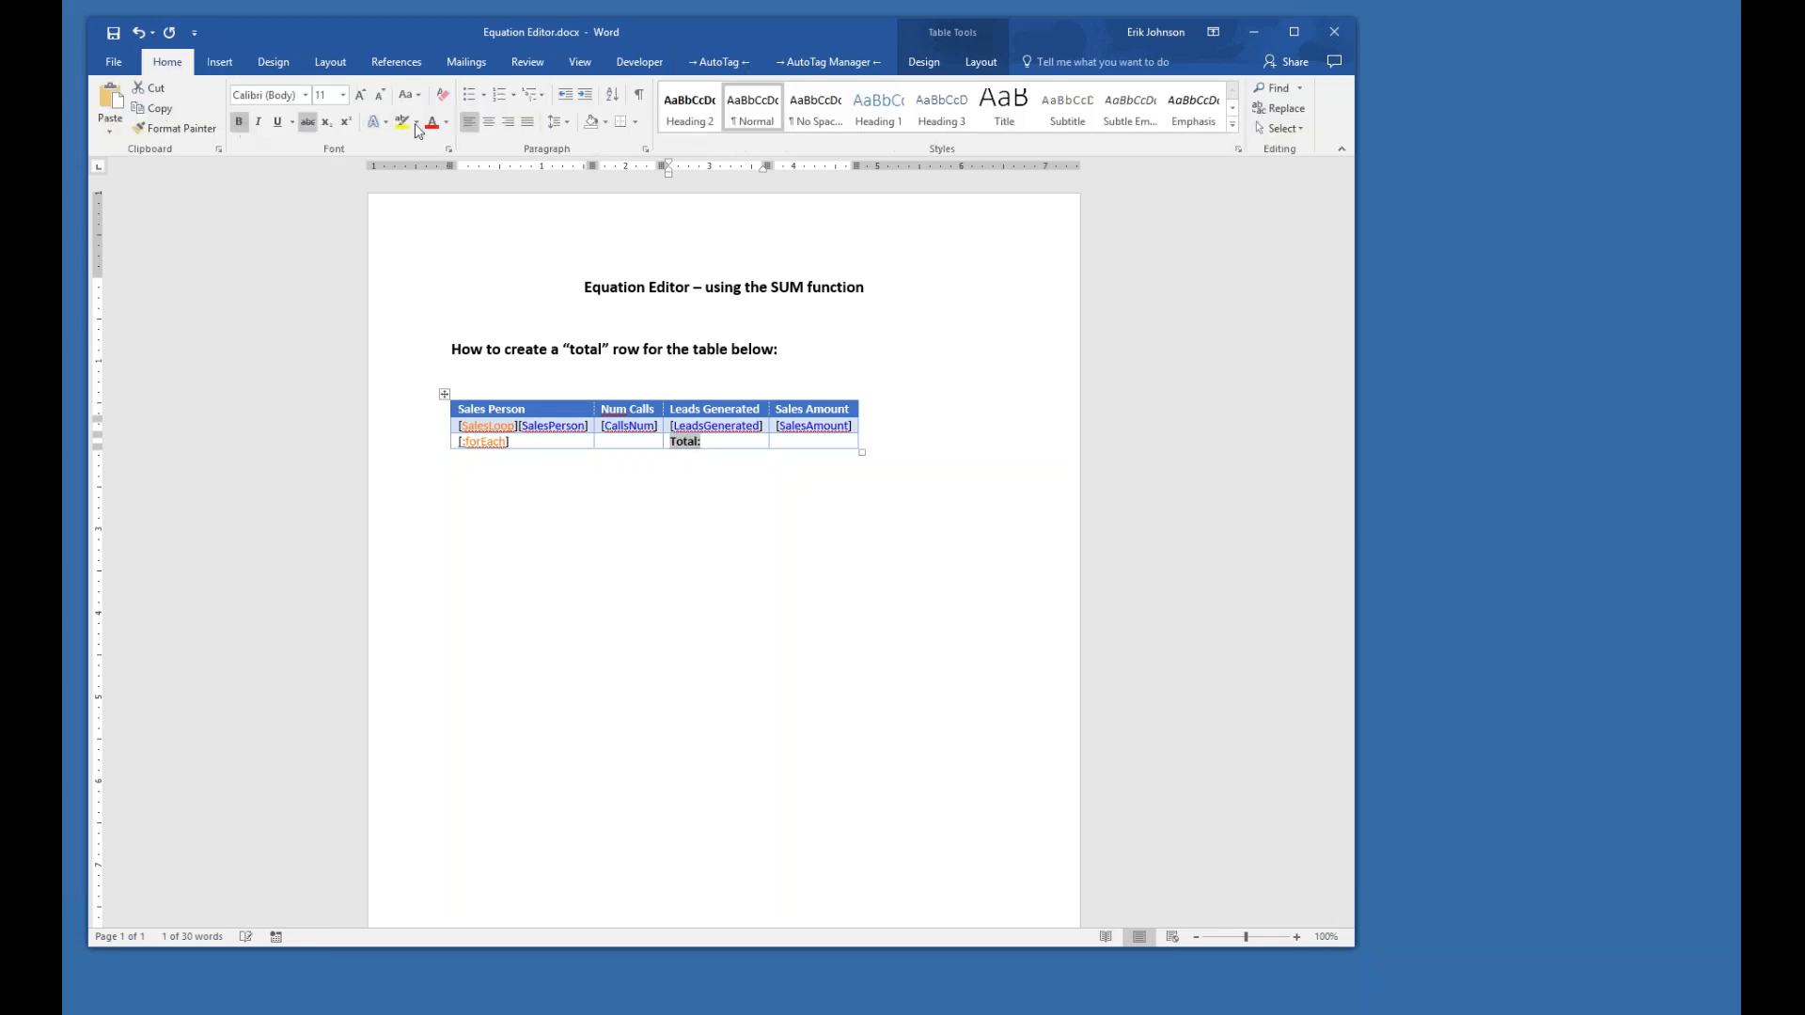
click(508, 123)
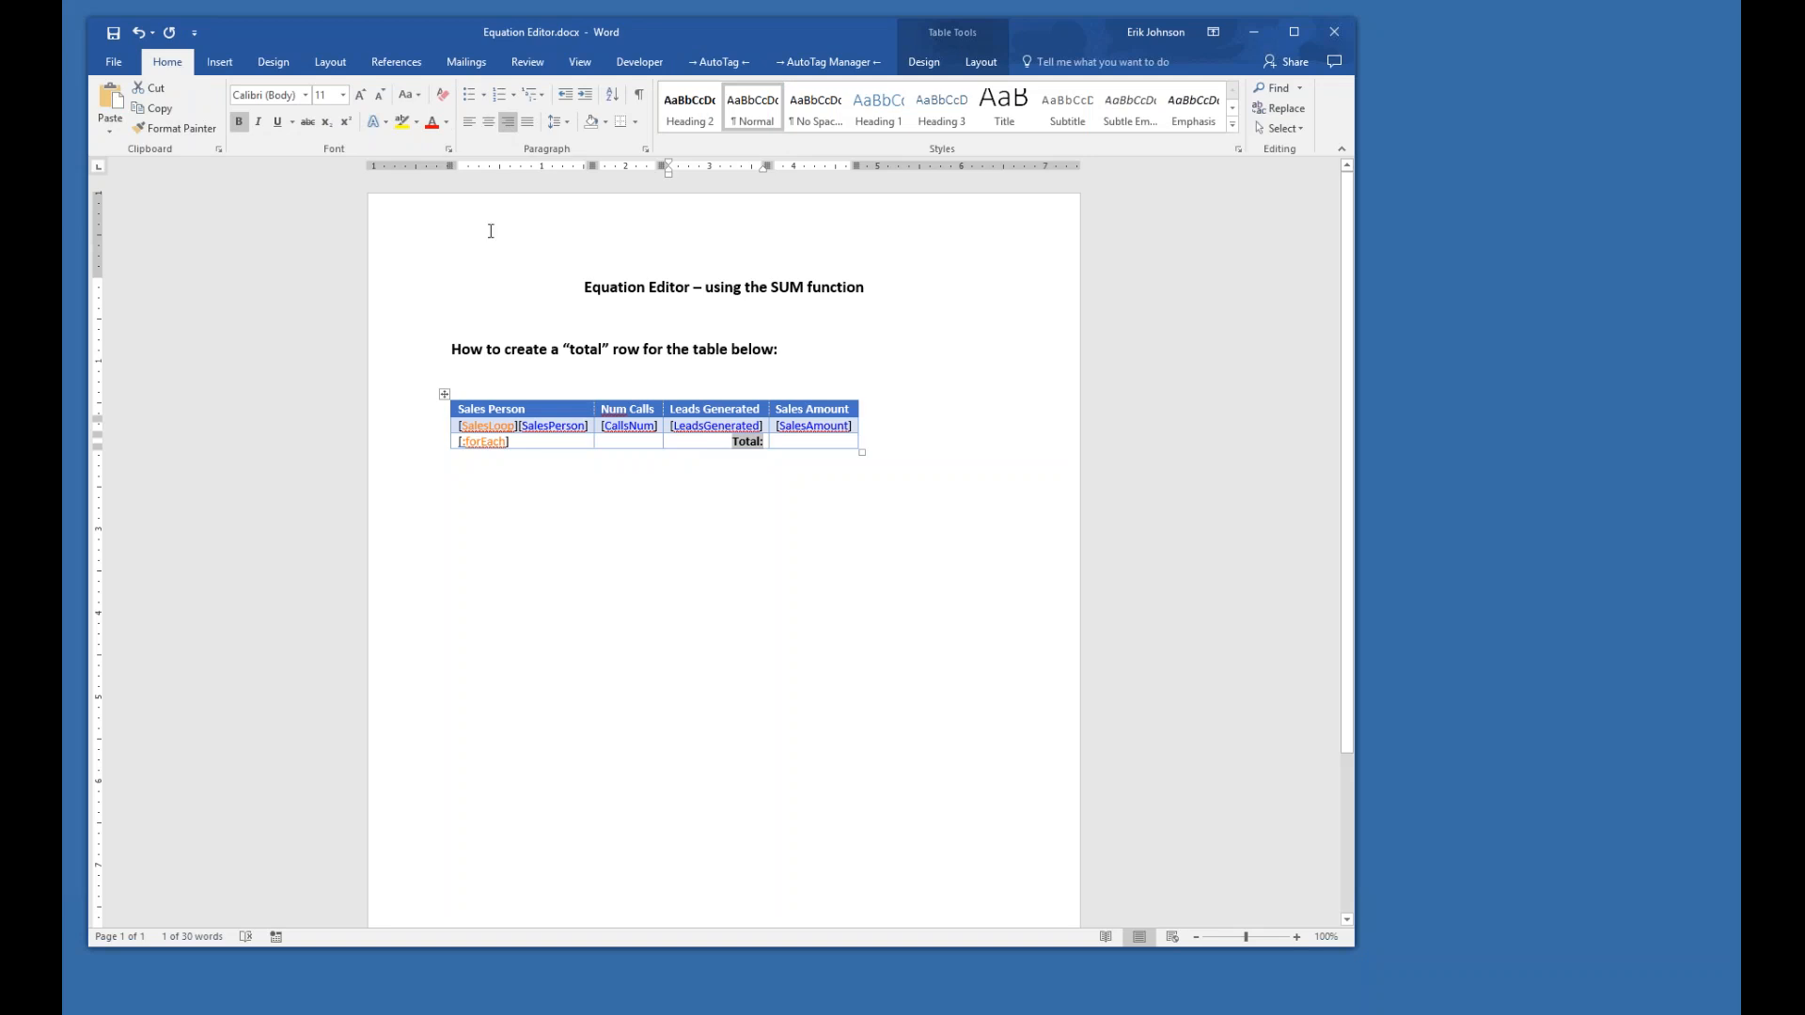
- Insert an Out tag in the total row's Sales Amount cell
click(699, 63)
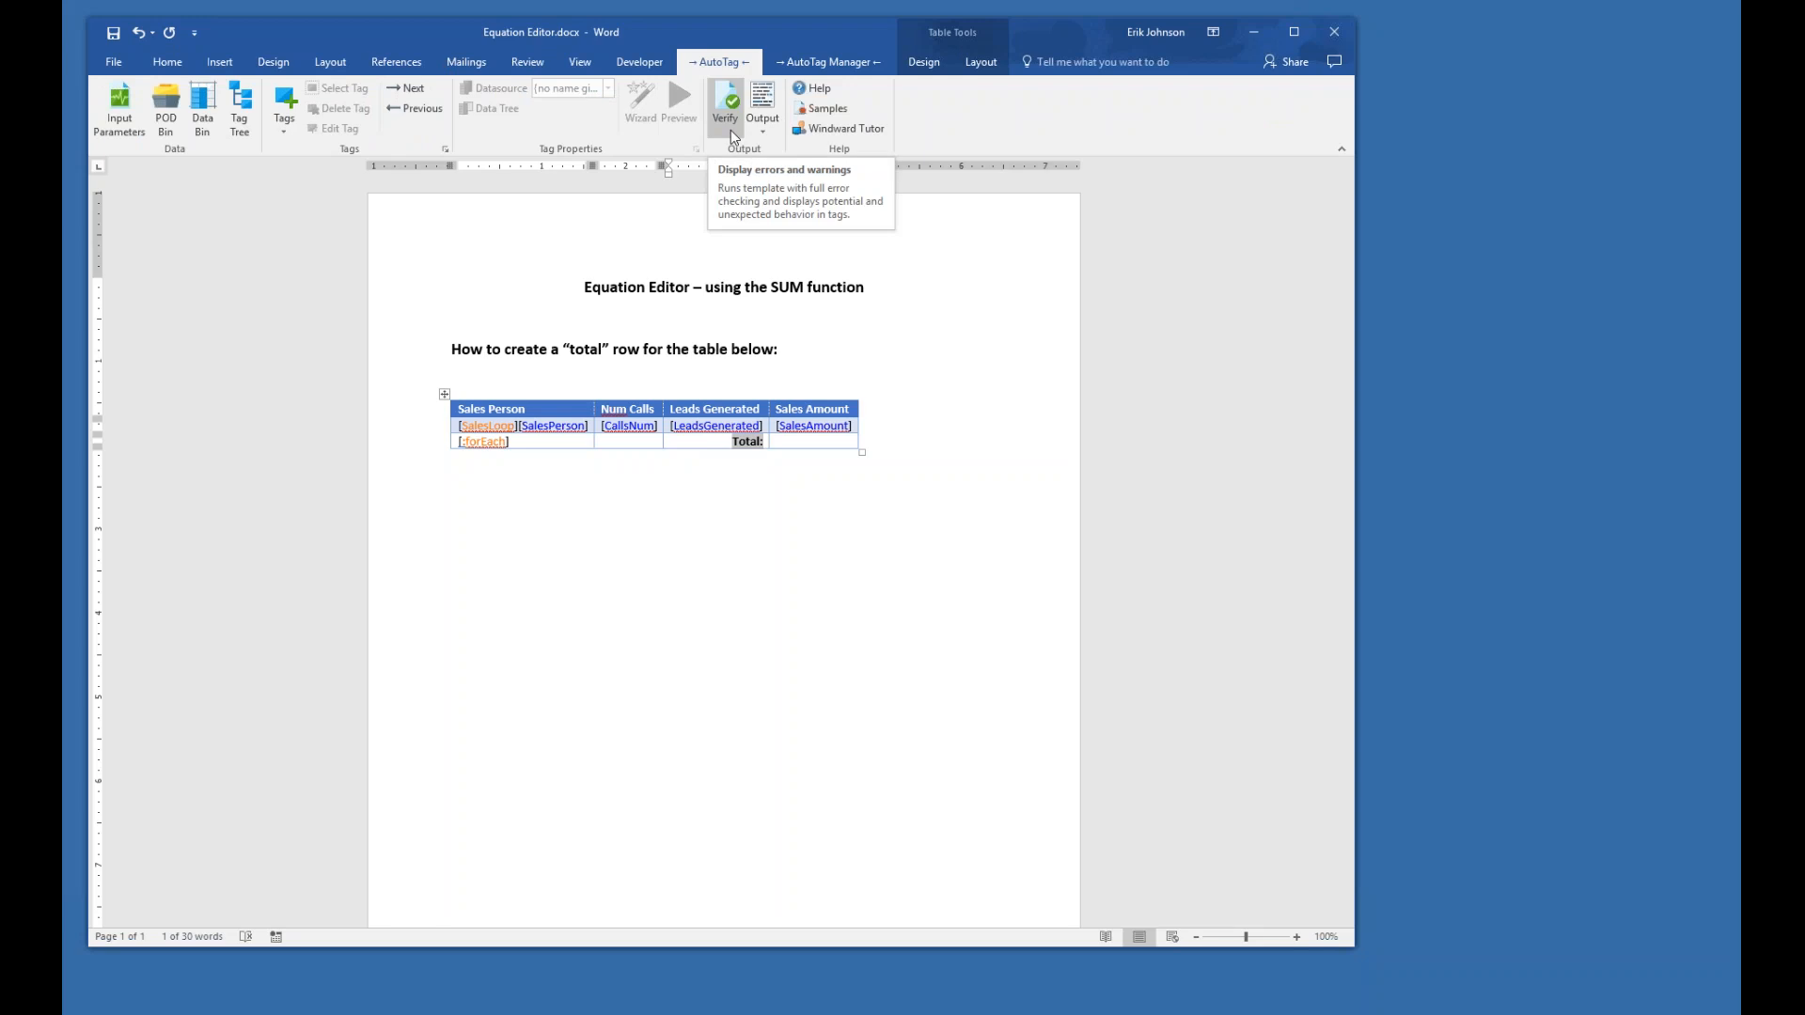
click(804, 441)
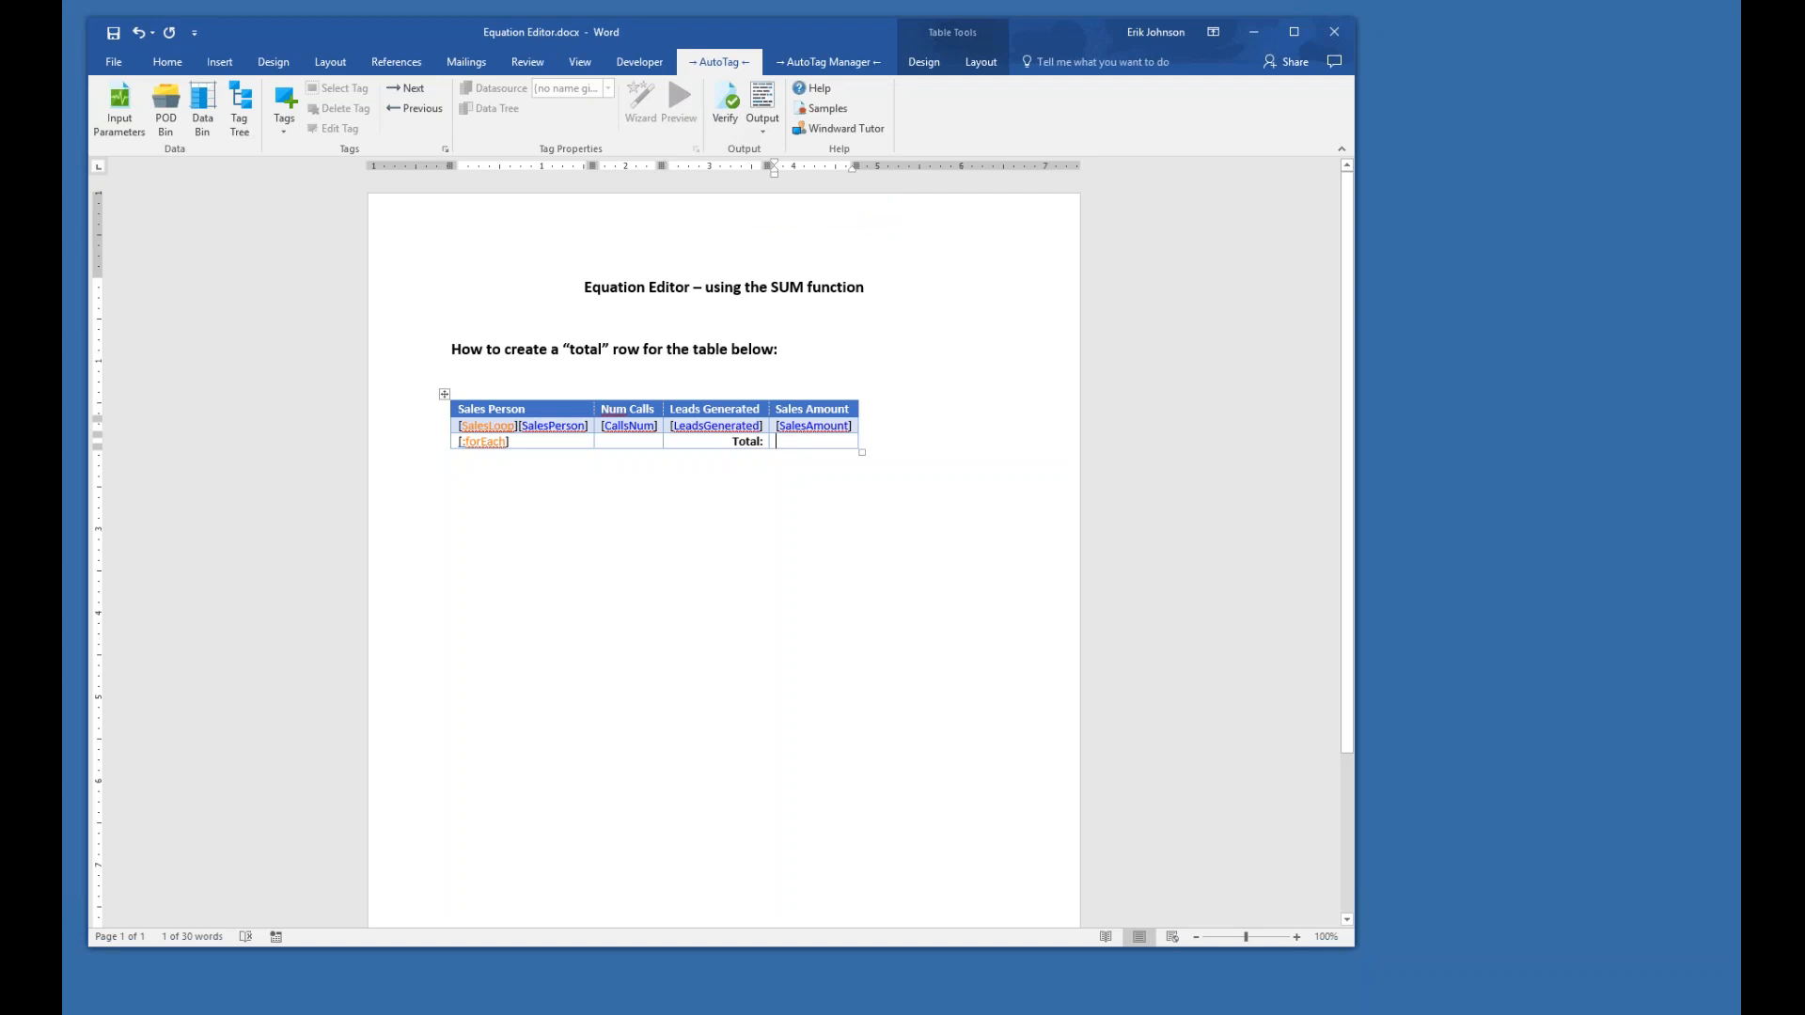
click(286, 109)
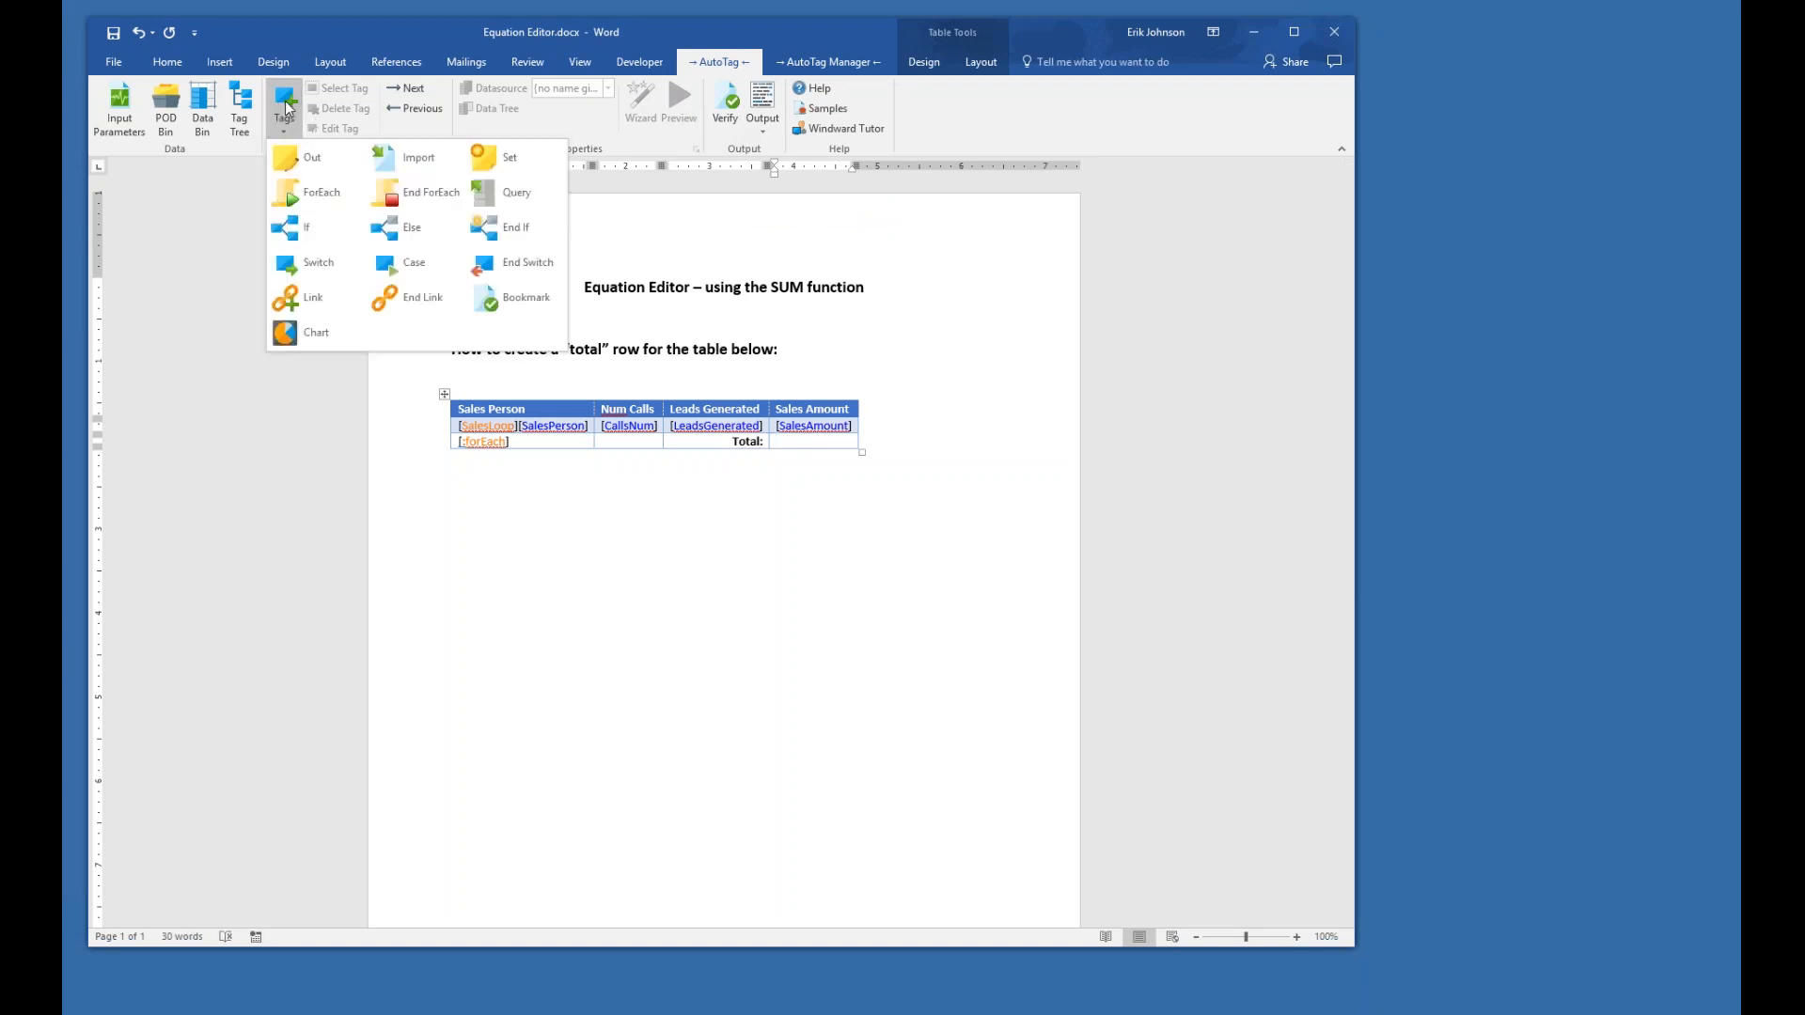
click(834, 447)
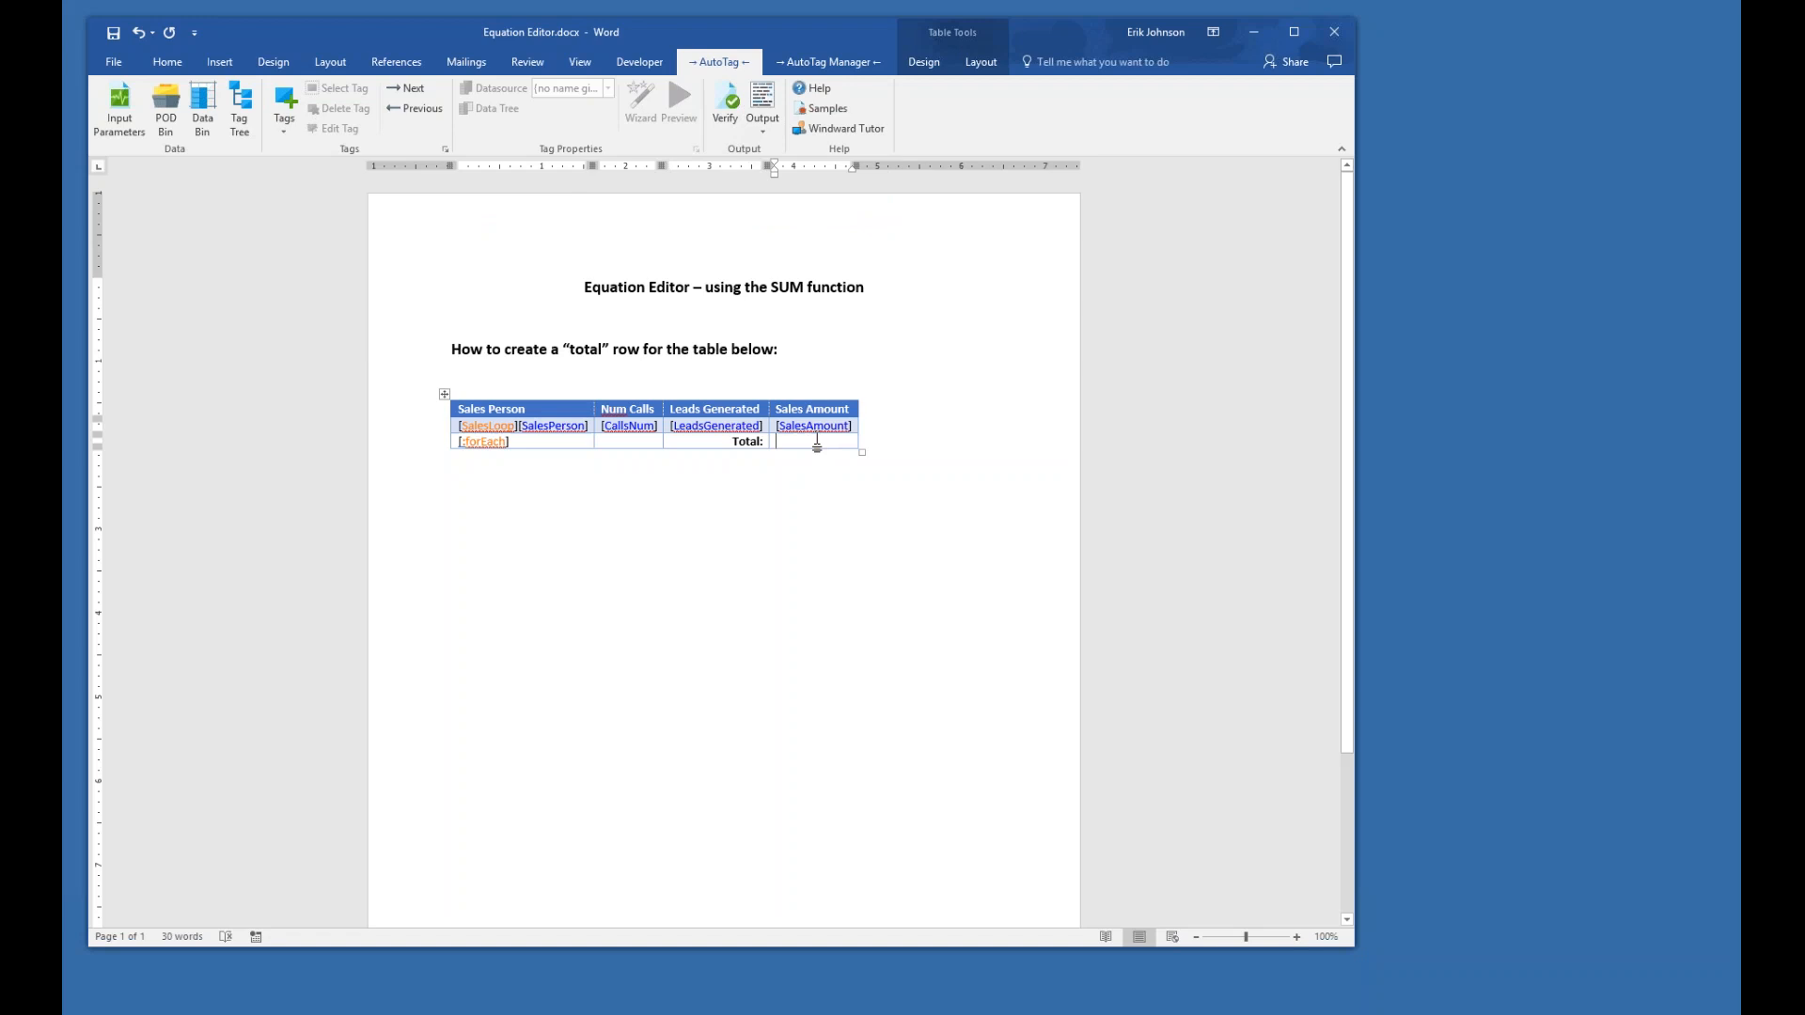
click(291, 101)
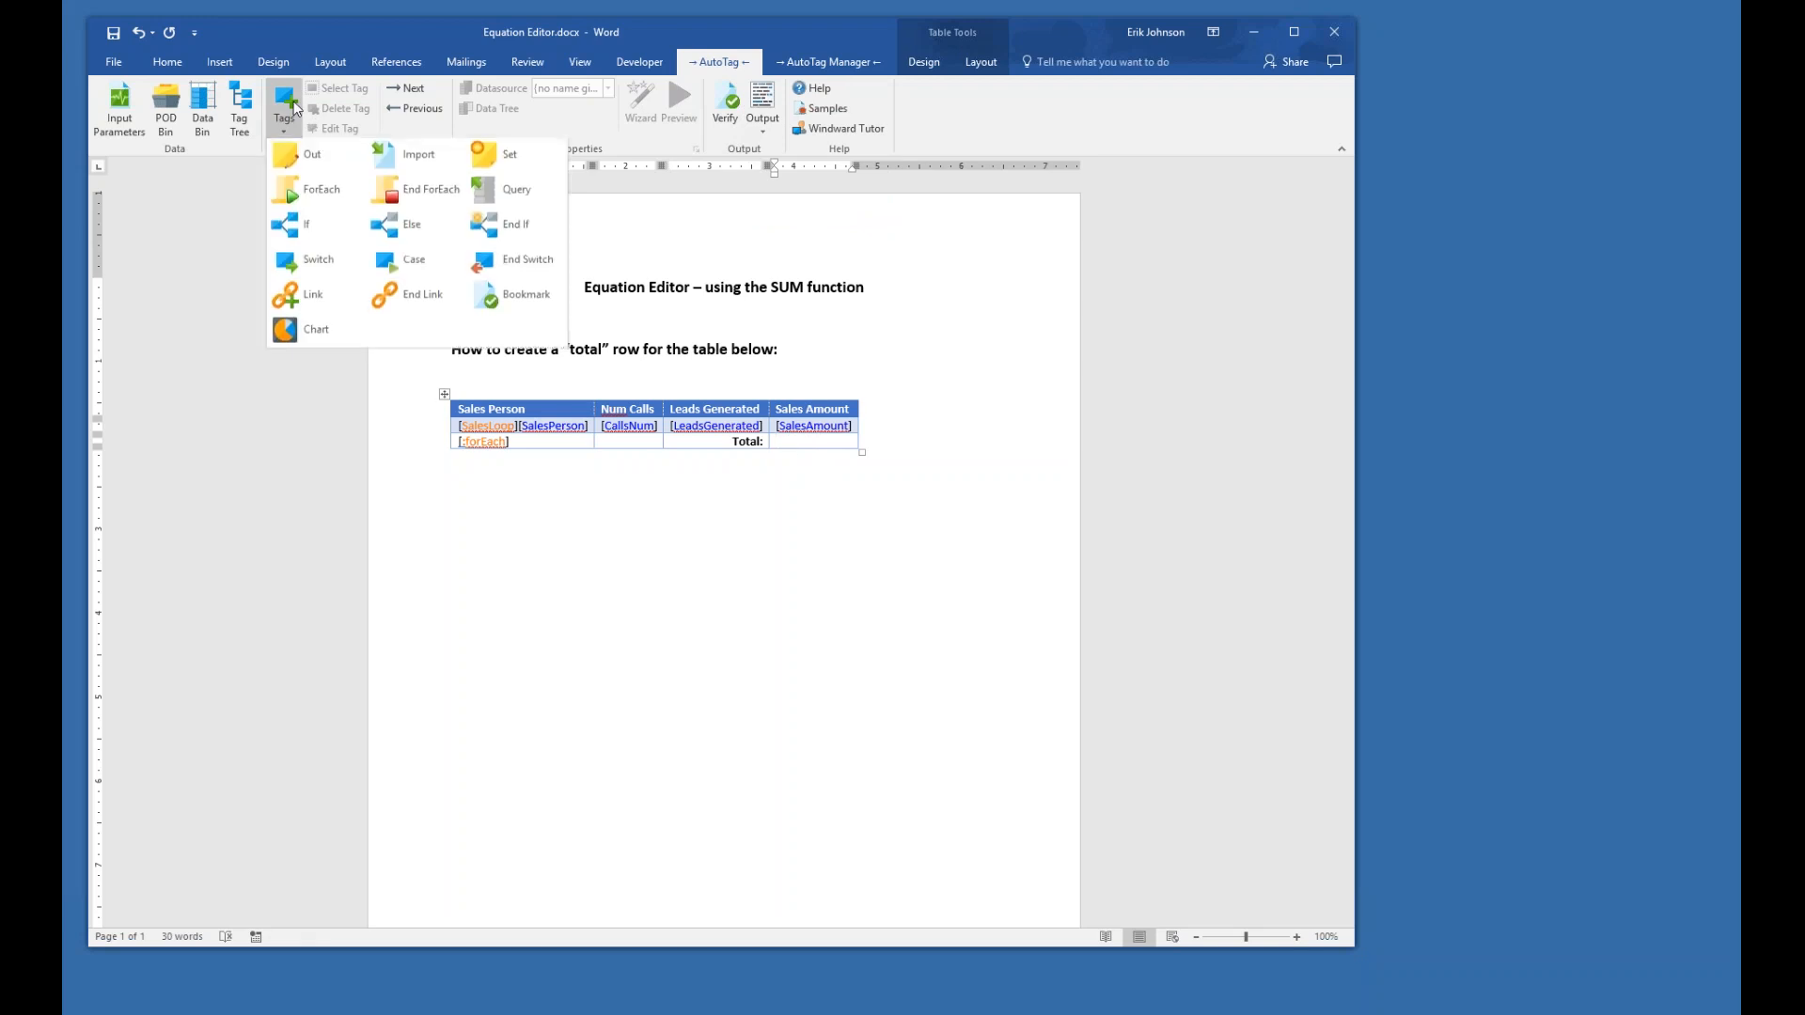
click(314, 158)
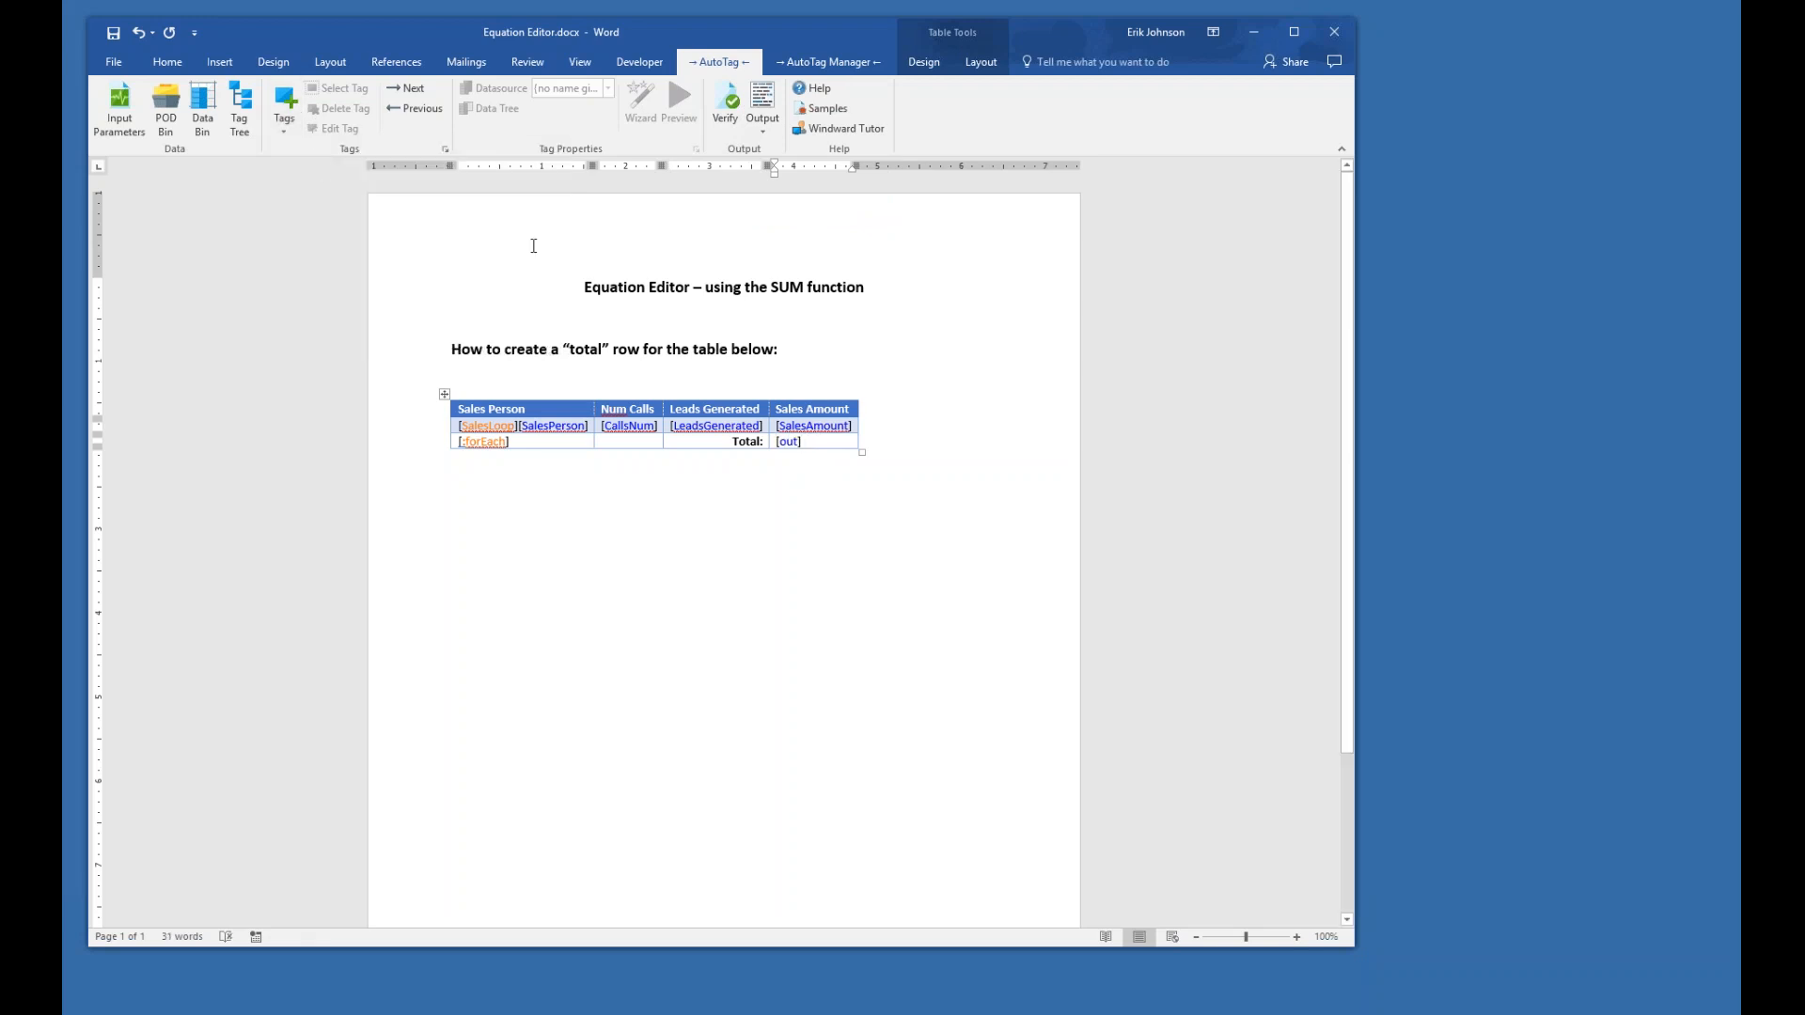
- Open the new Out tag for editing and start an equation with the SUM function from the Math & Trig category
double_click(788, 441)
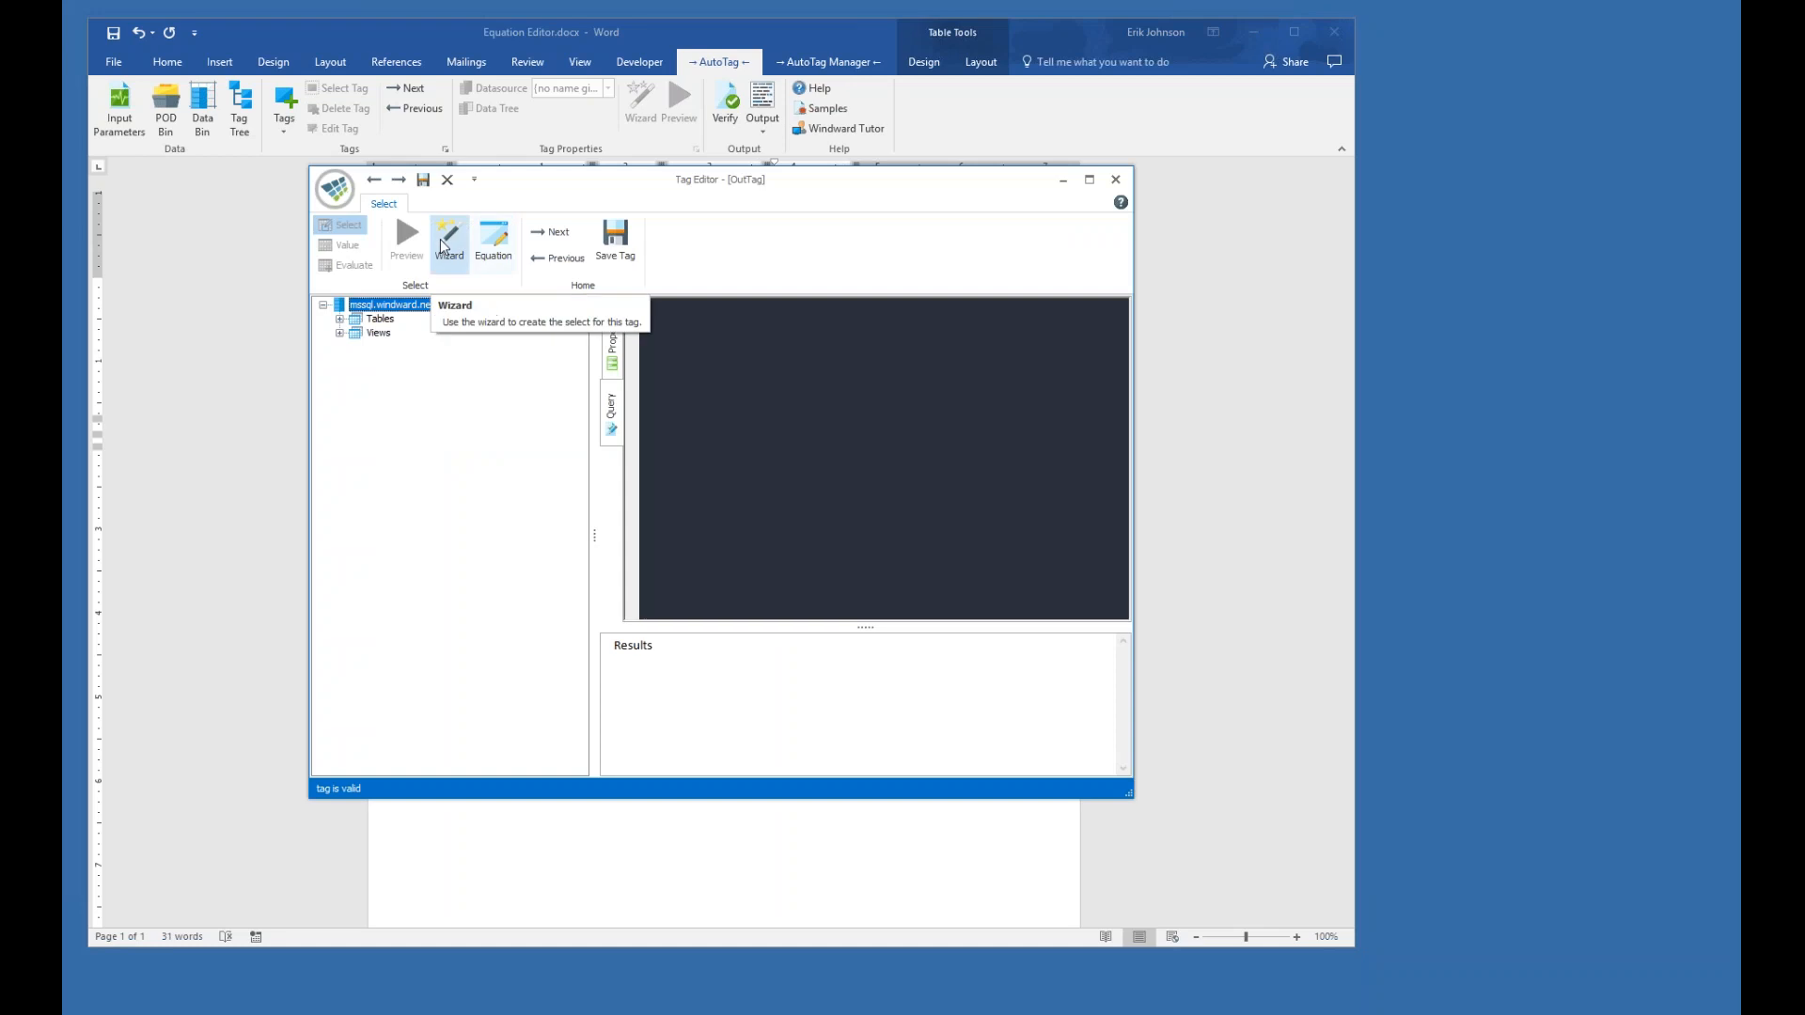
click(495, 247)
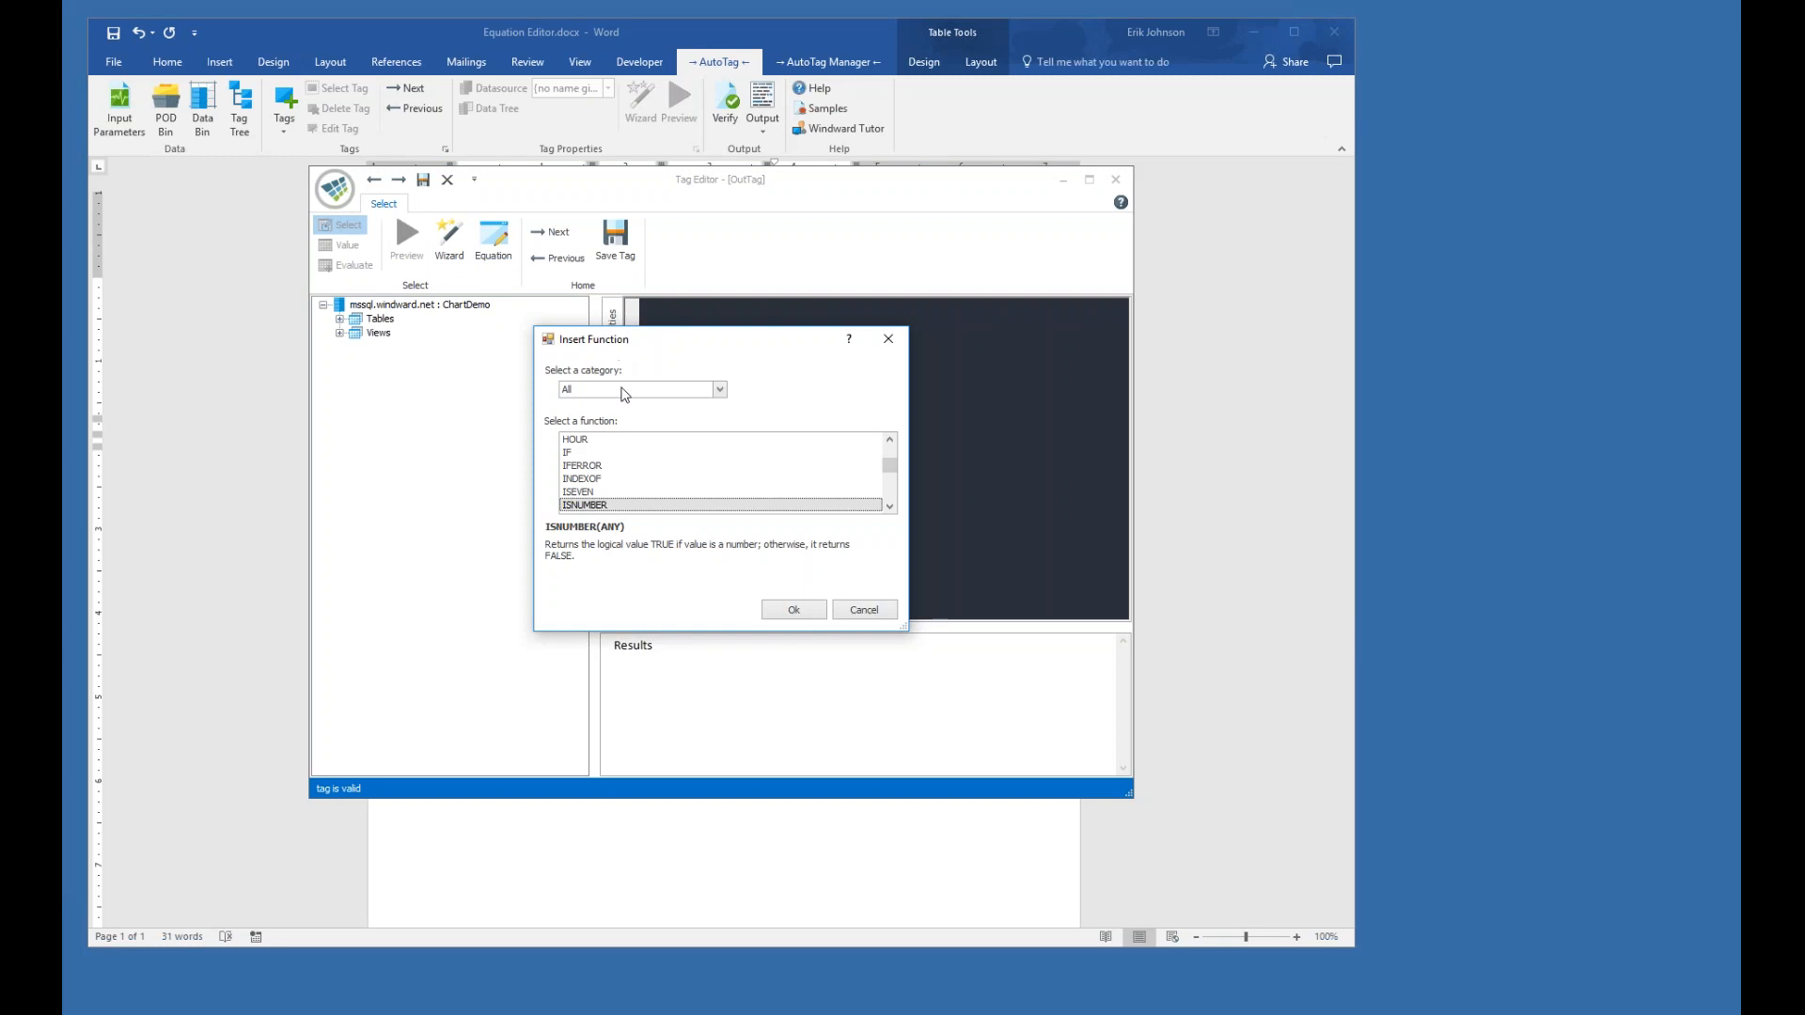
click(720, 389)
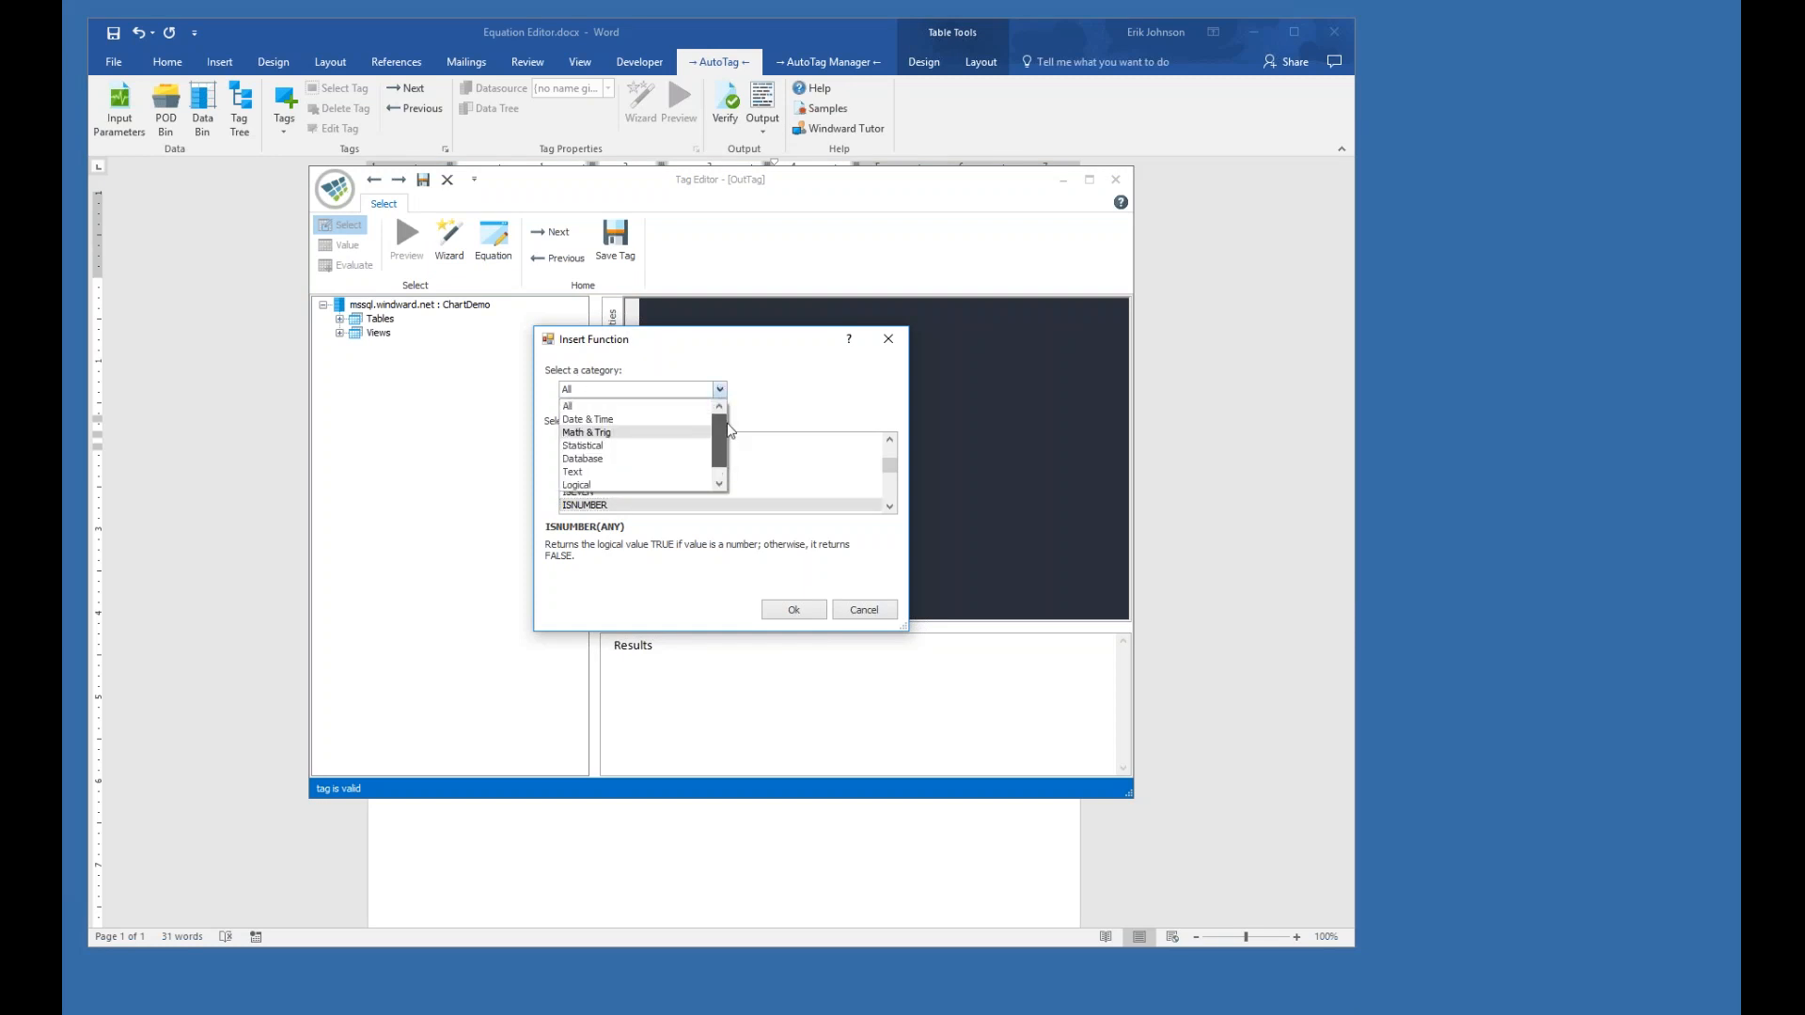
click(601, 405)
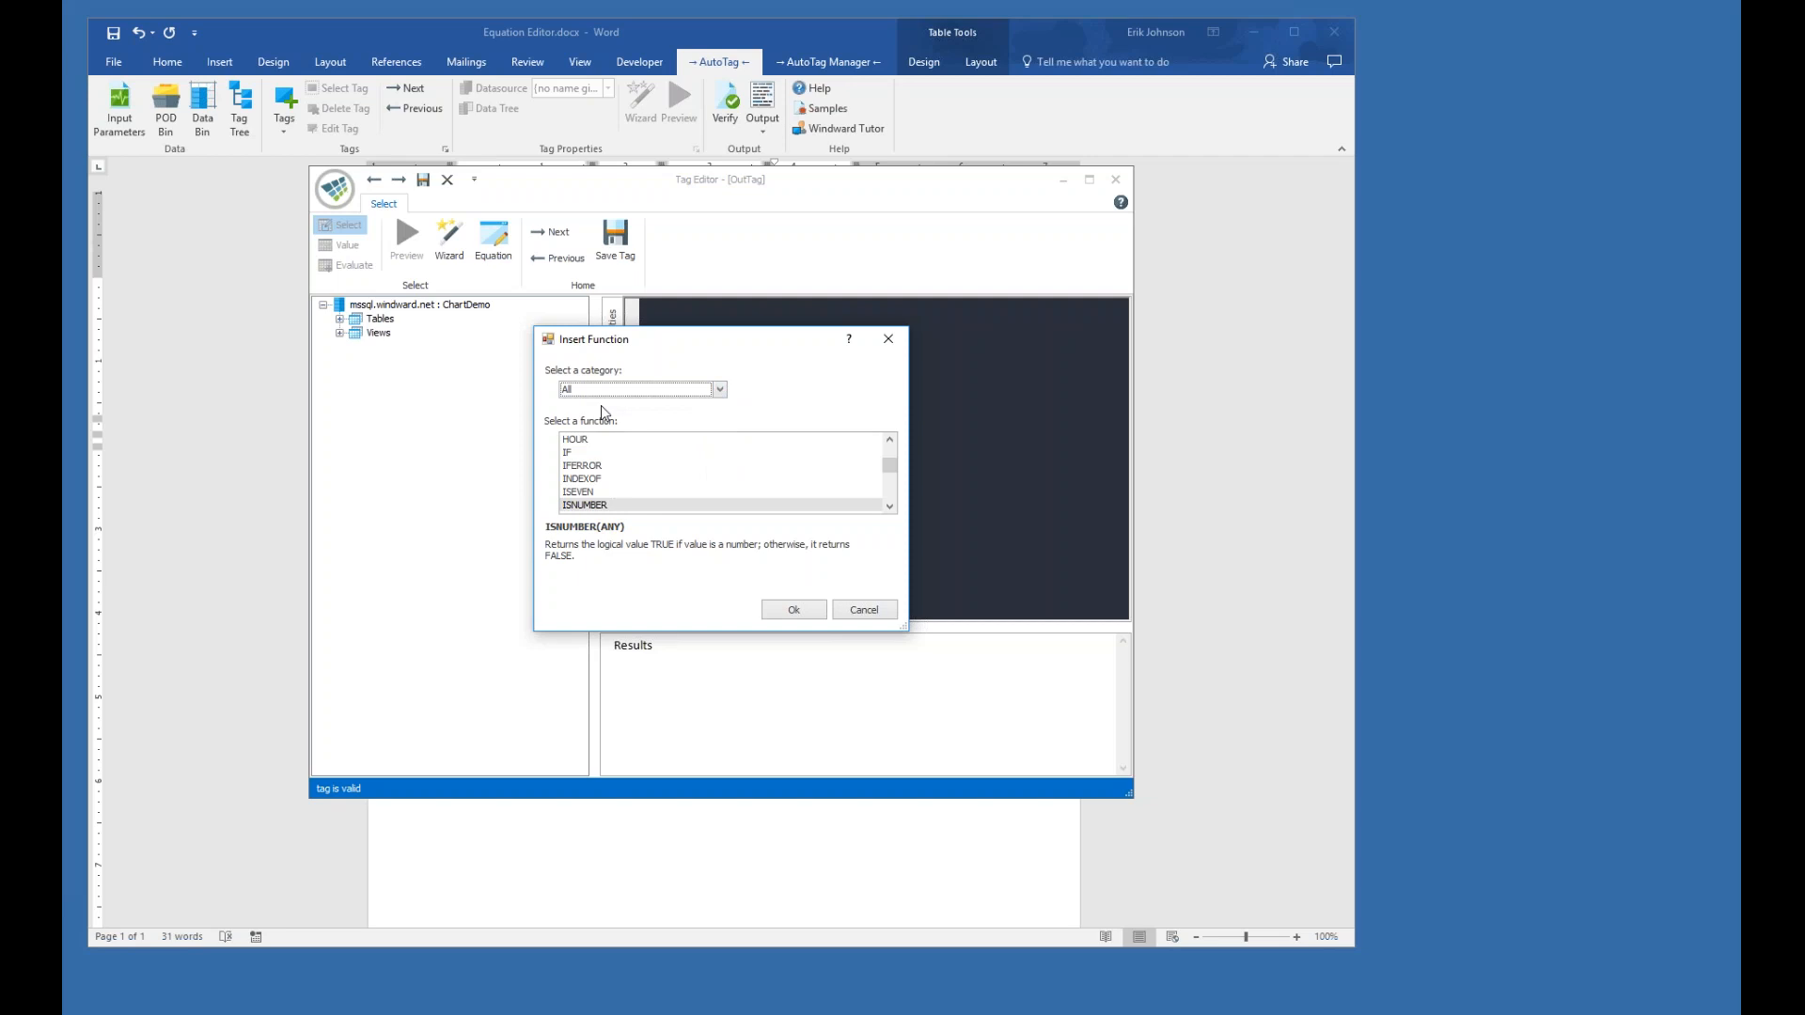
click(720, 389)
click(678, 433)
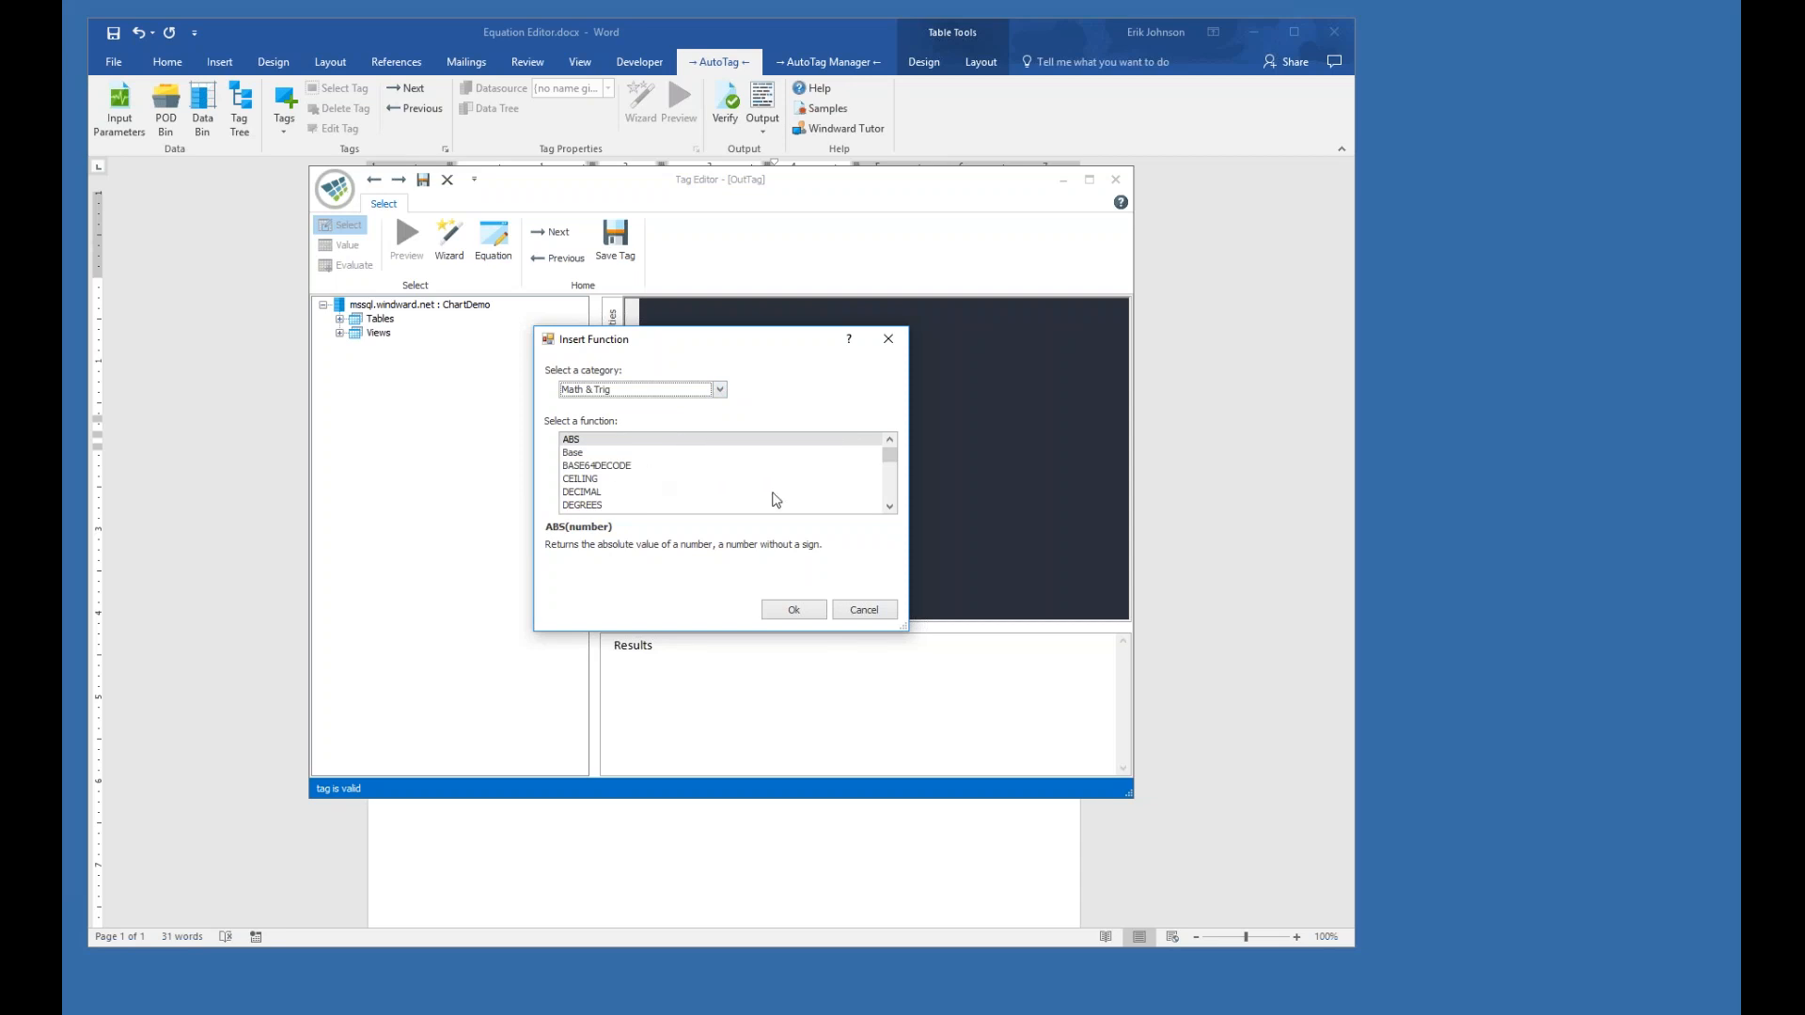
drag(890, 455, 890, 495)
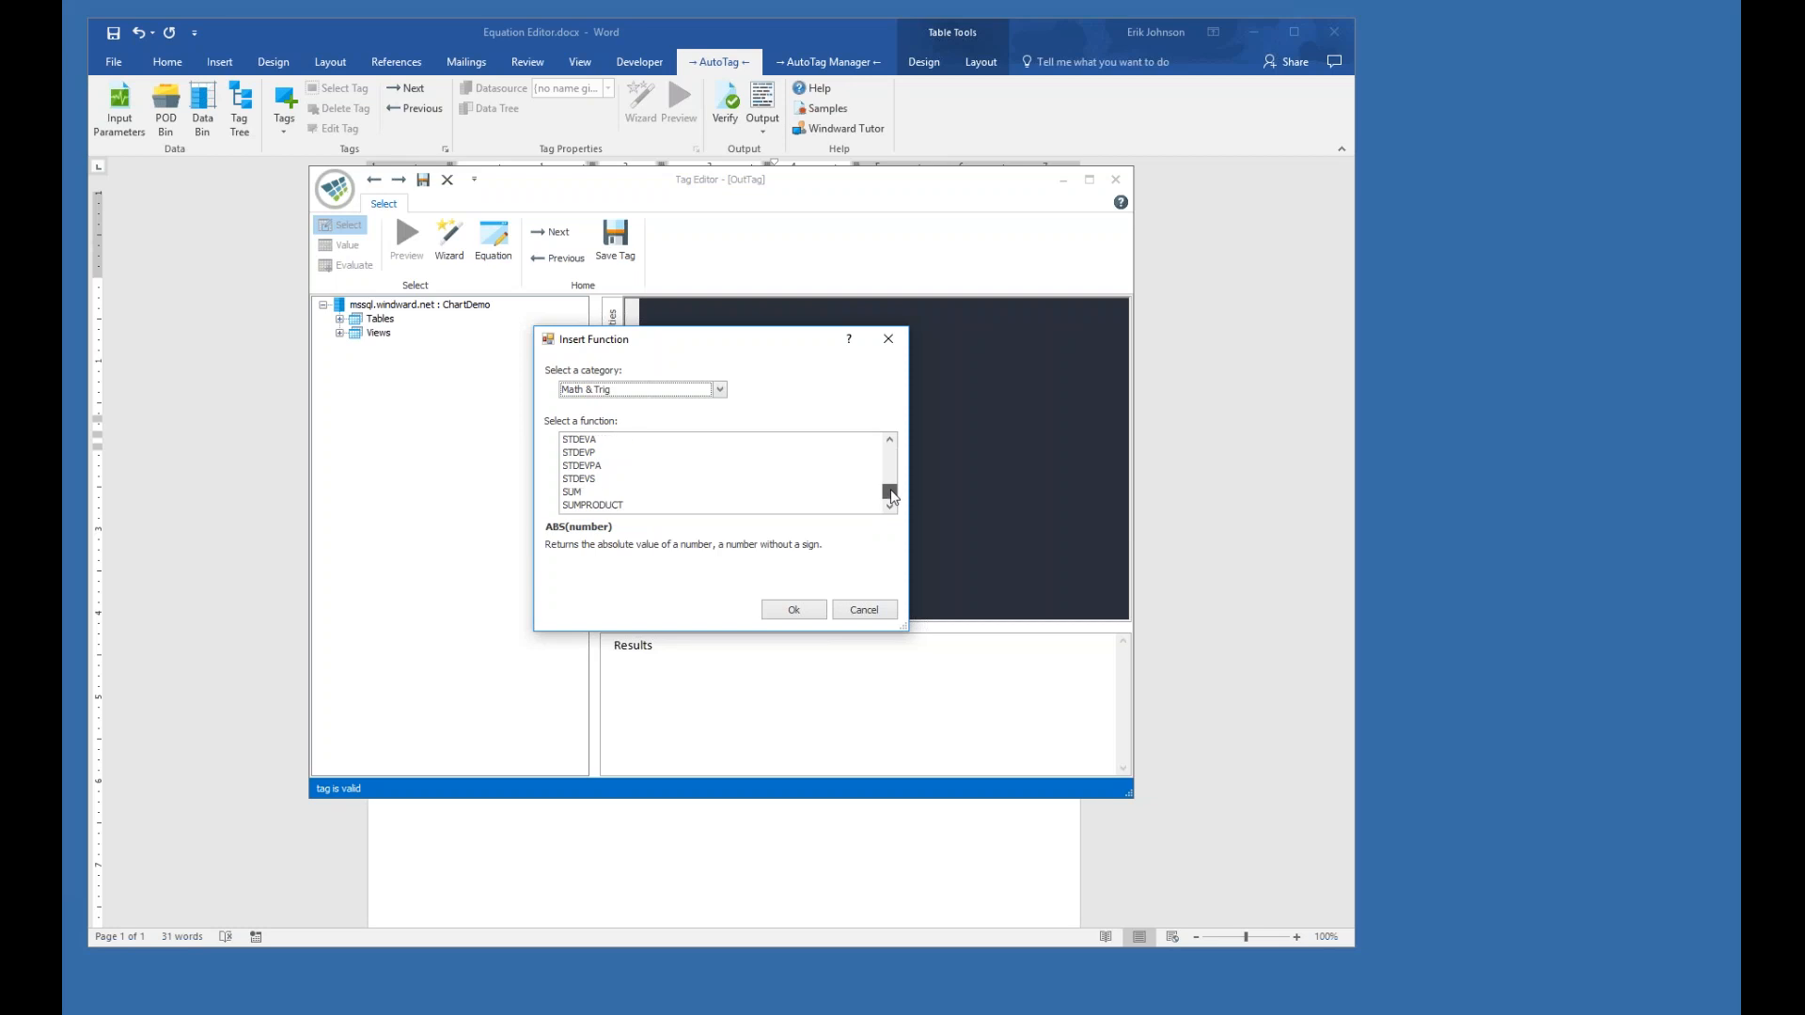
click(611, 492)
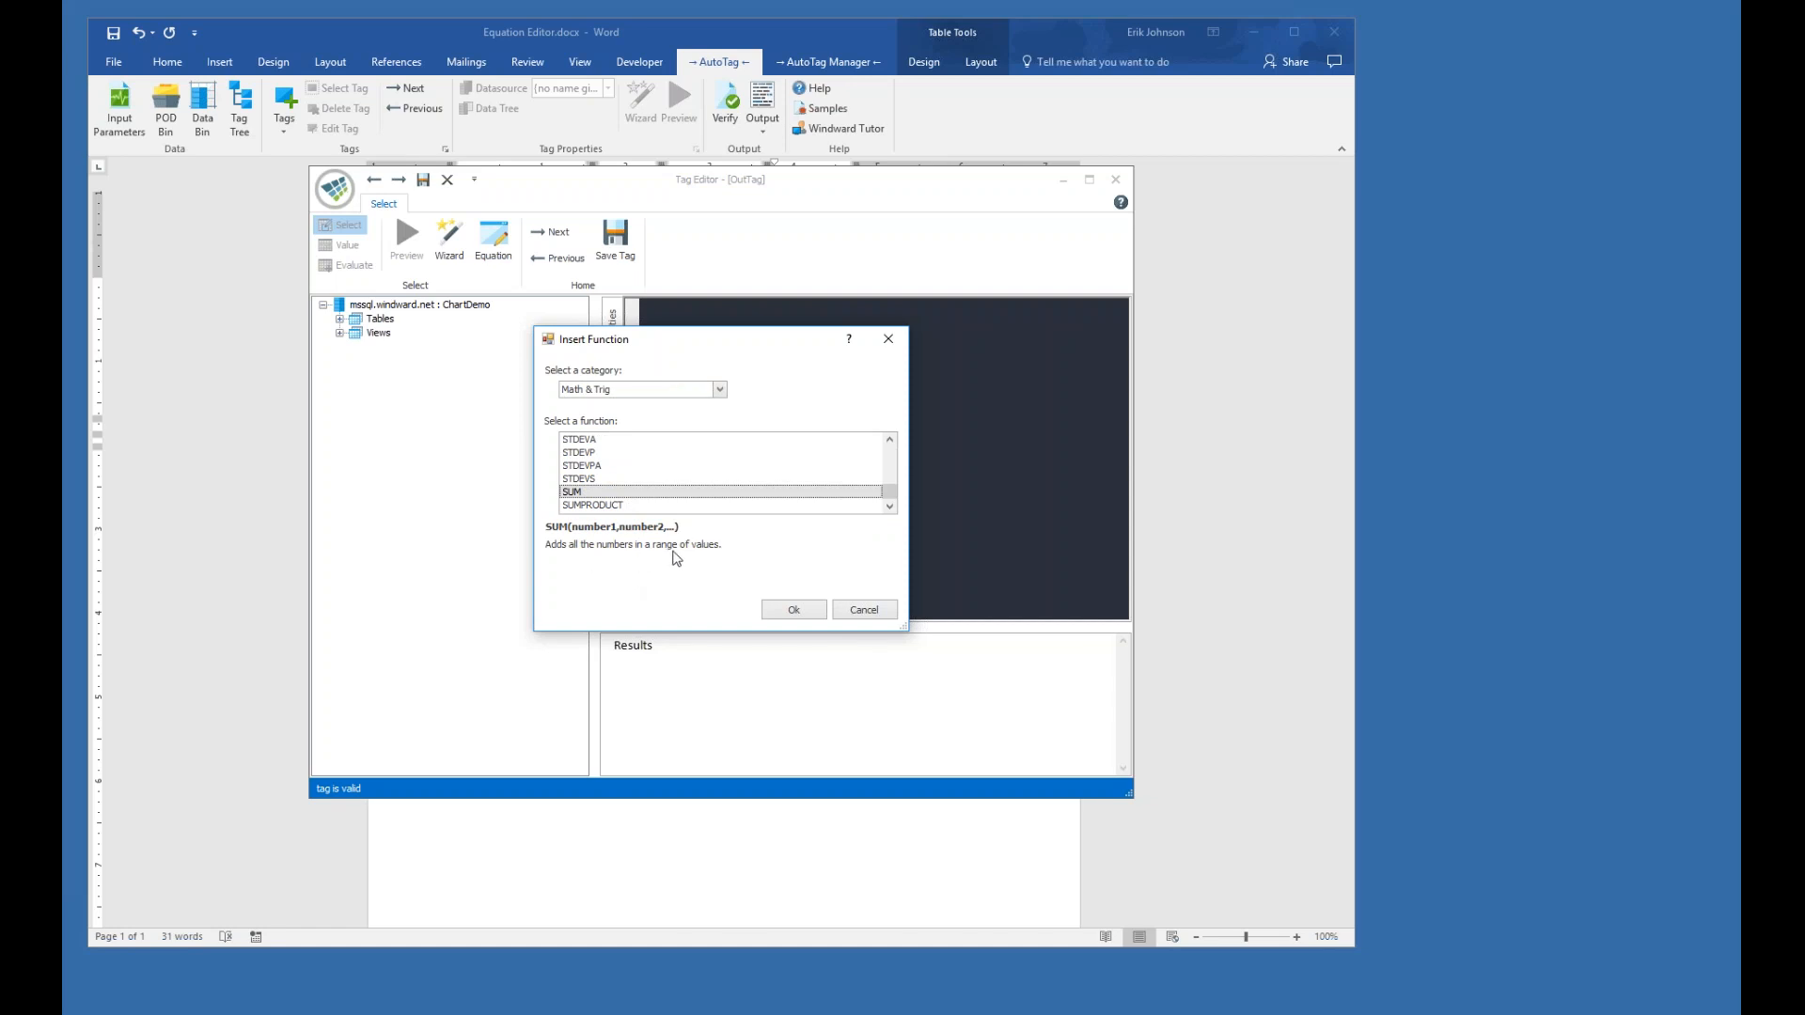
click(795, 610)
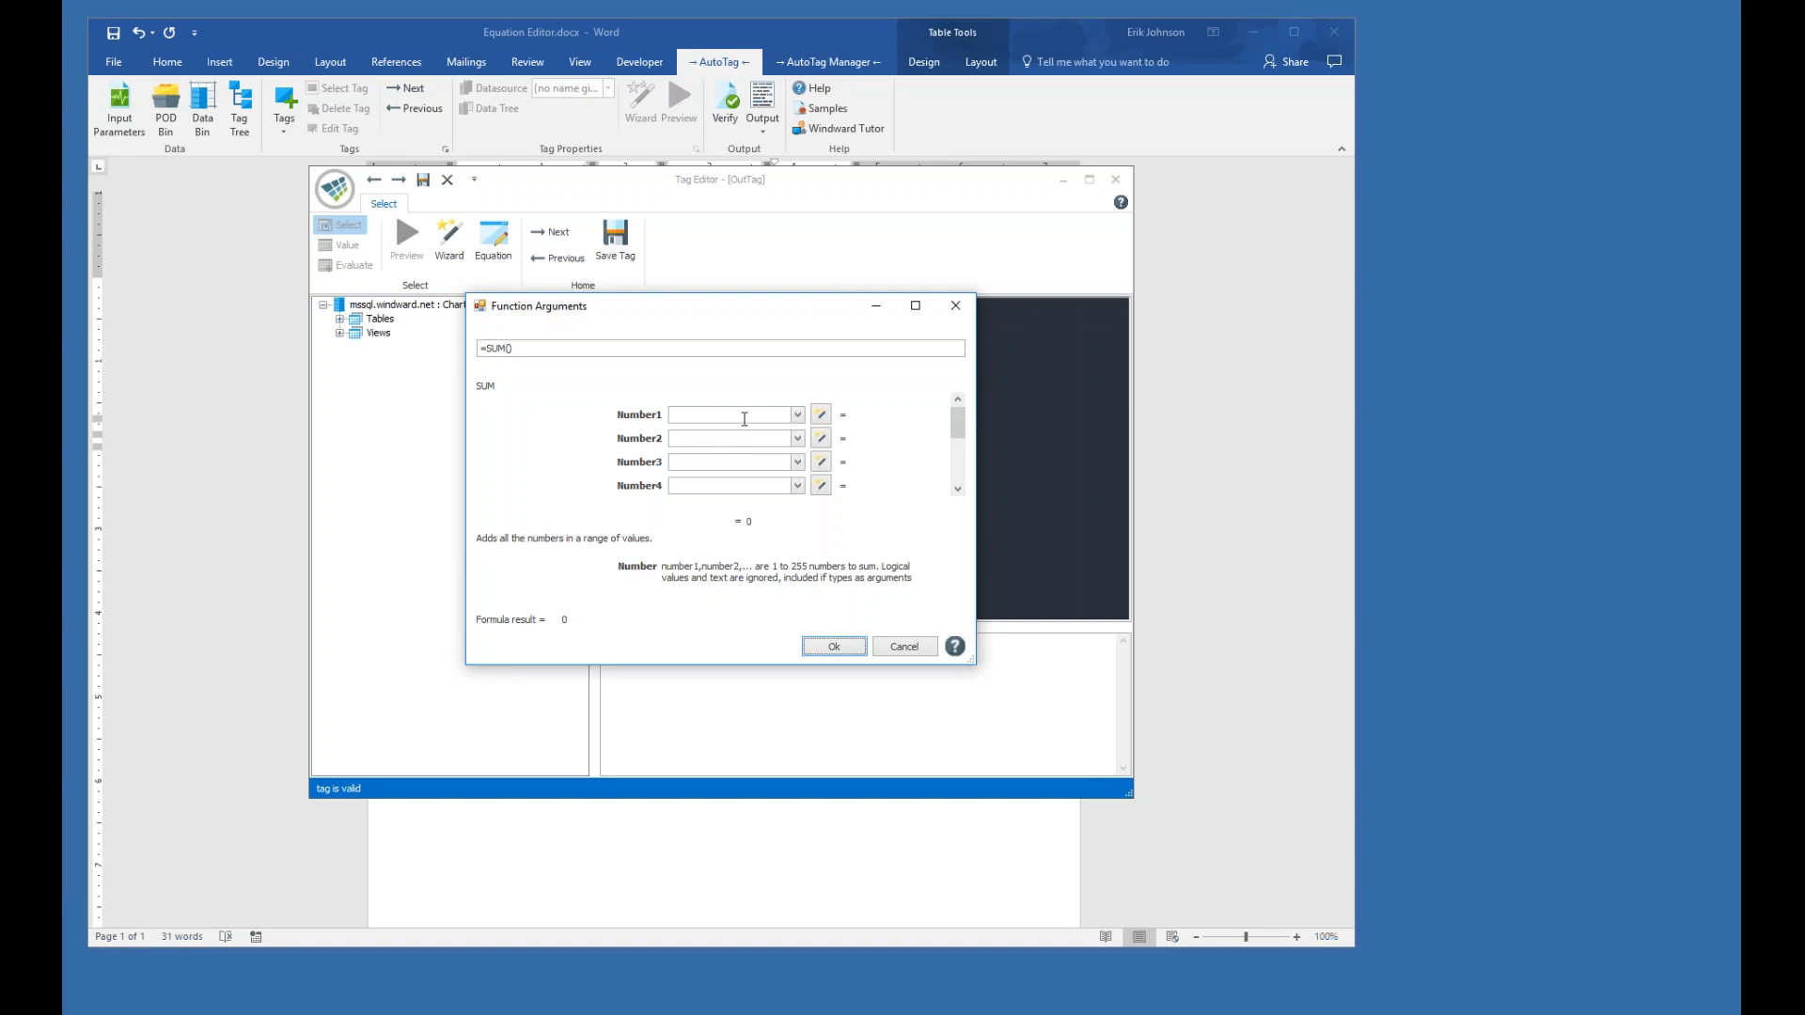
- Build SUM's Number1 argument in the SQL wizard from the Sales table's SalesAmount column, and accept the equation into the tag
click(820, 415)
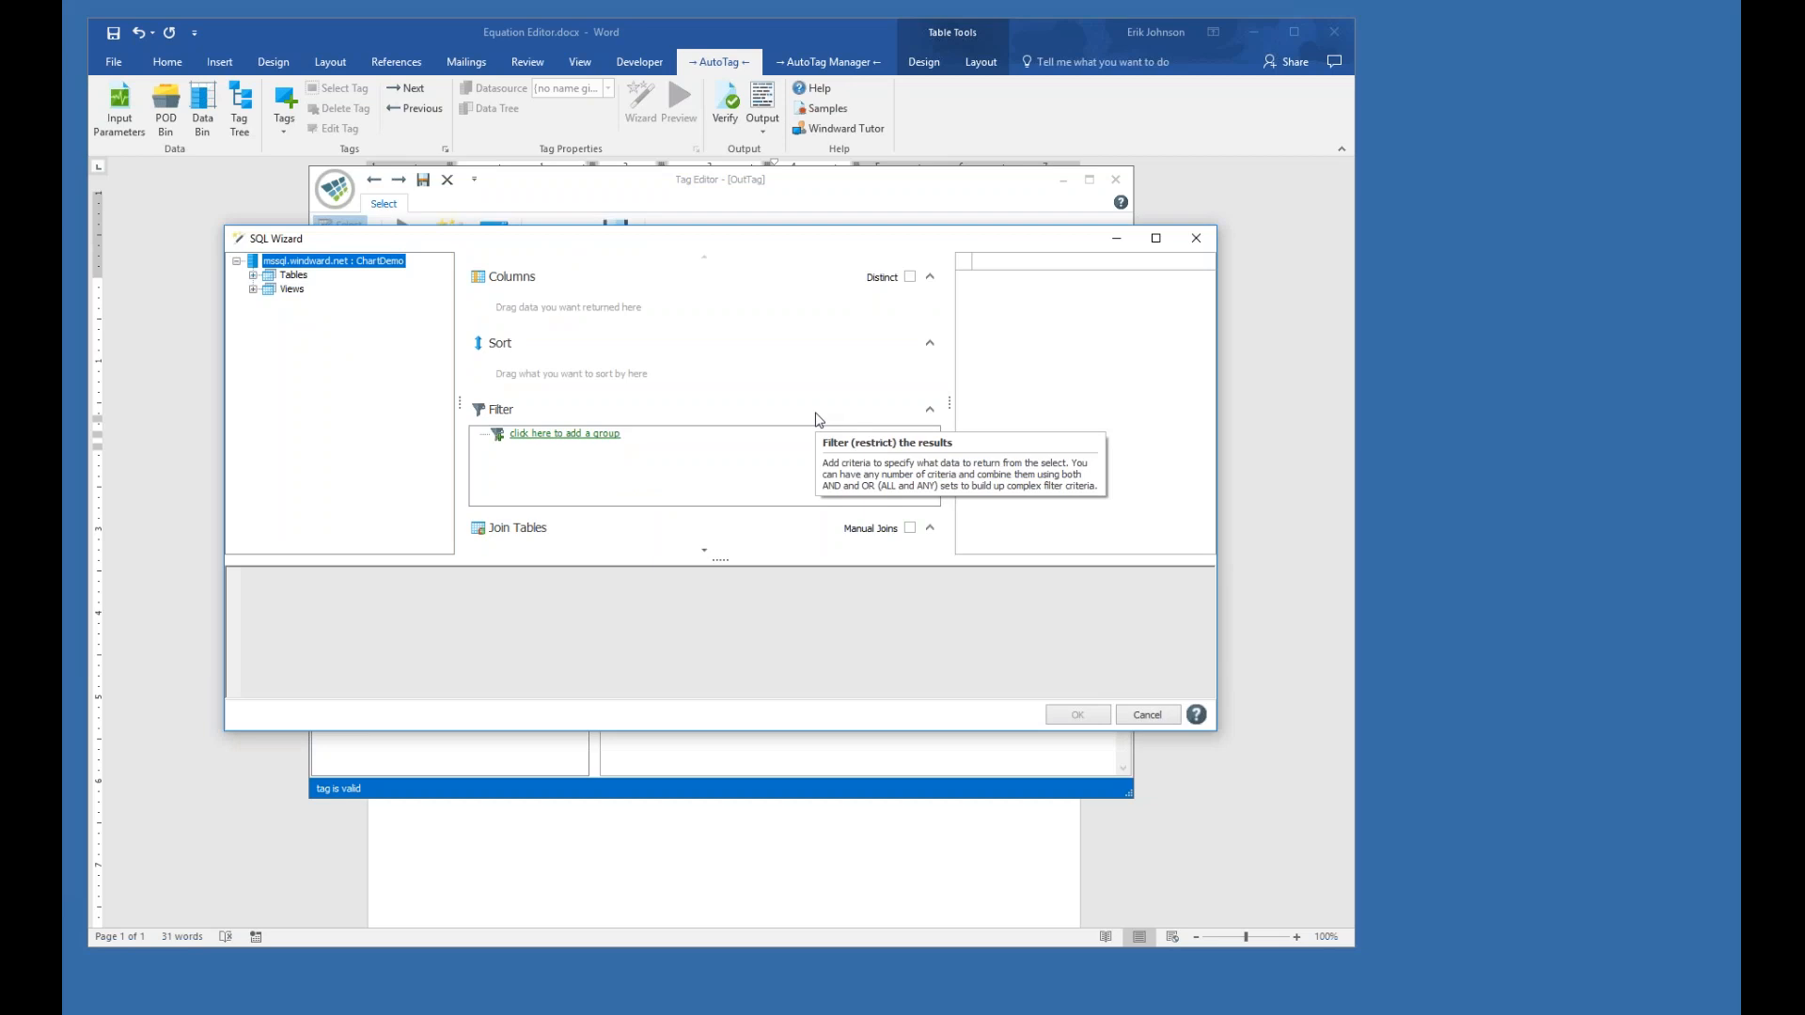
click(253, 276)
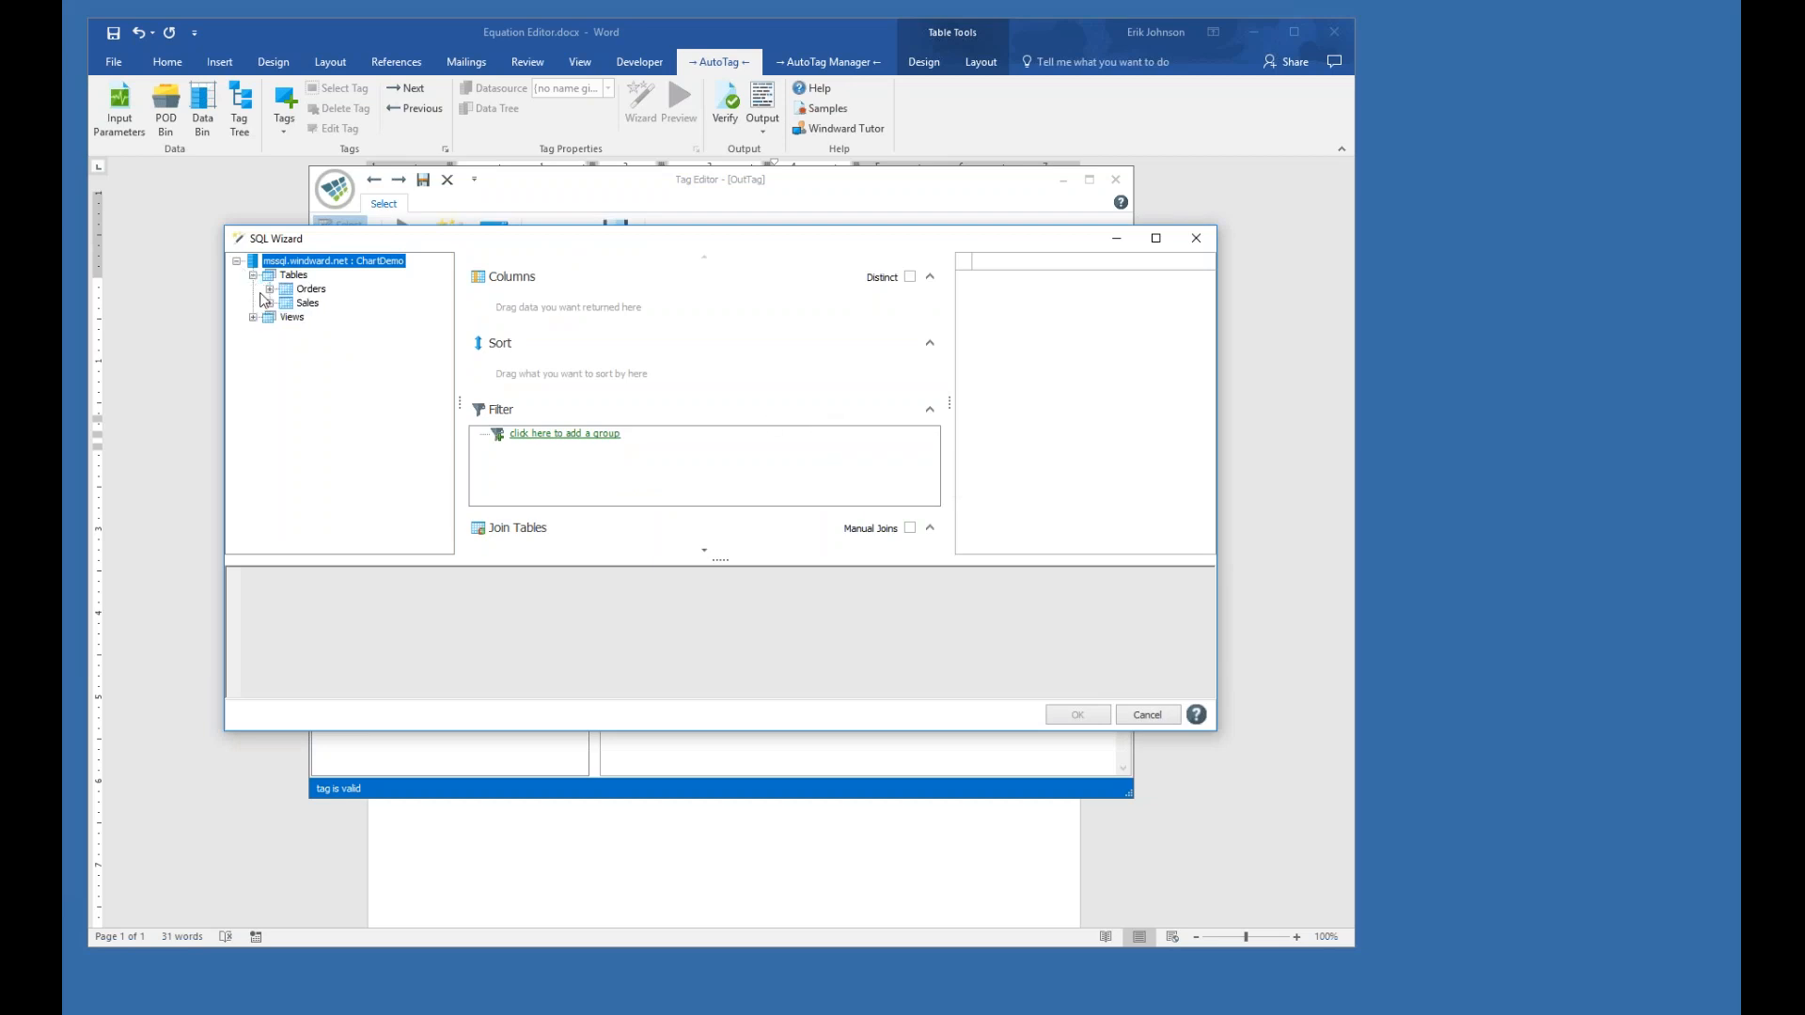
click(270, 304)
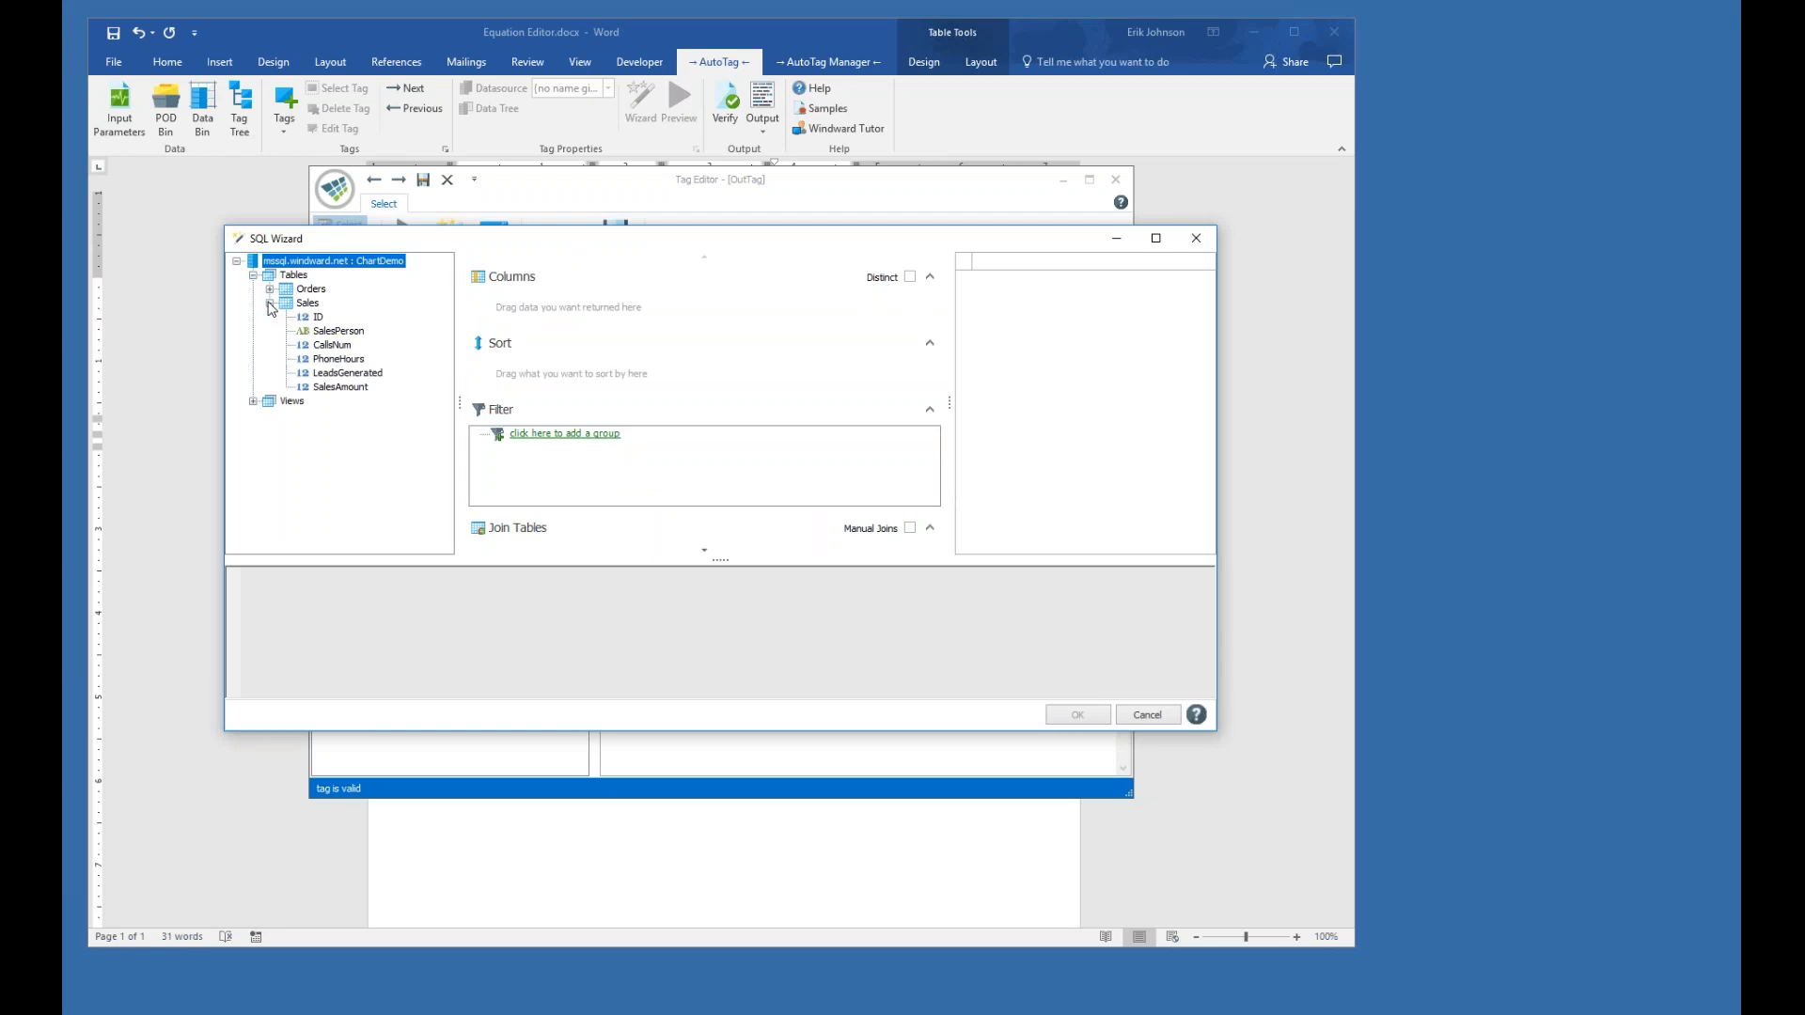
click(338, 386)
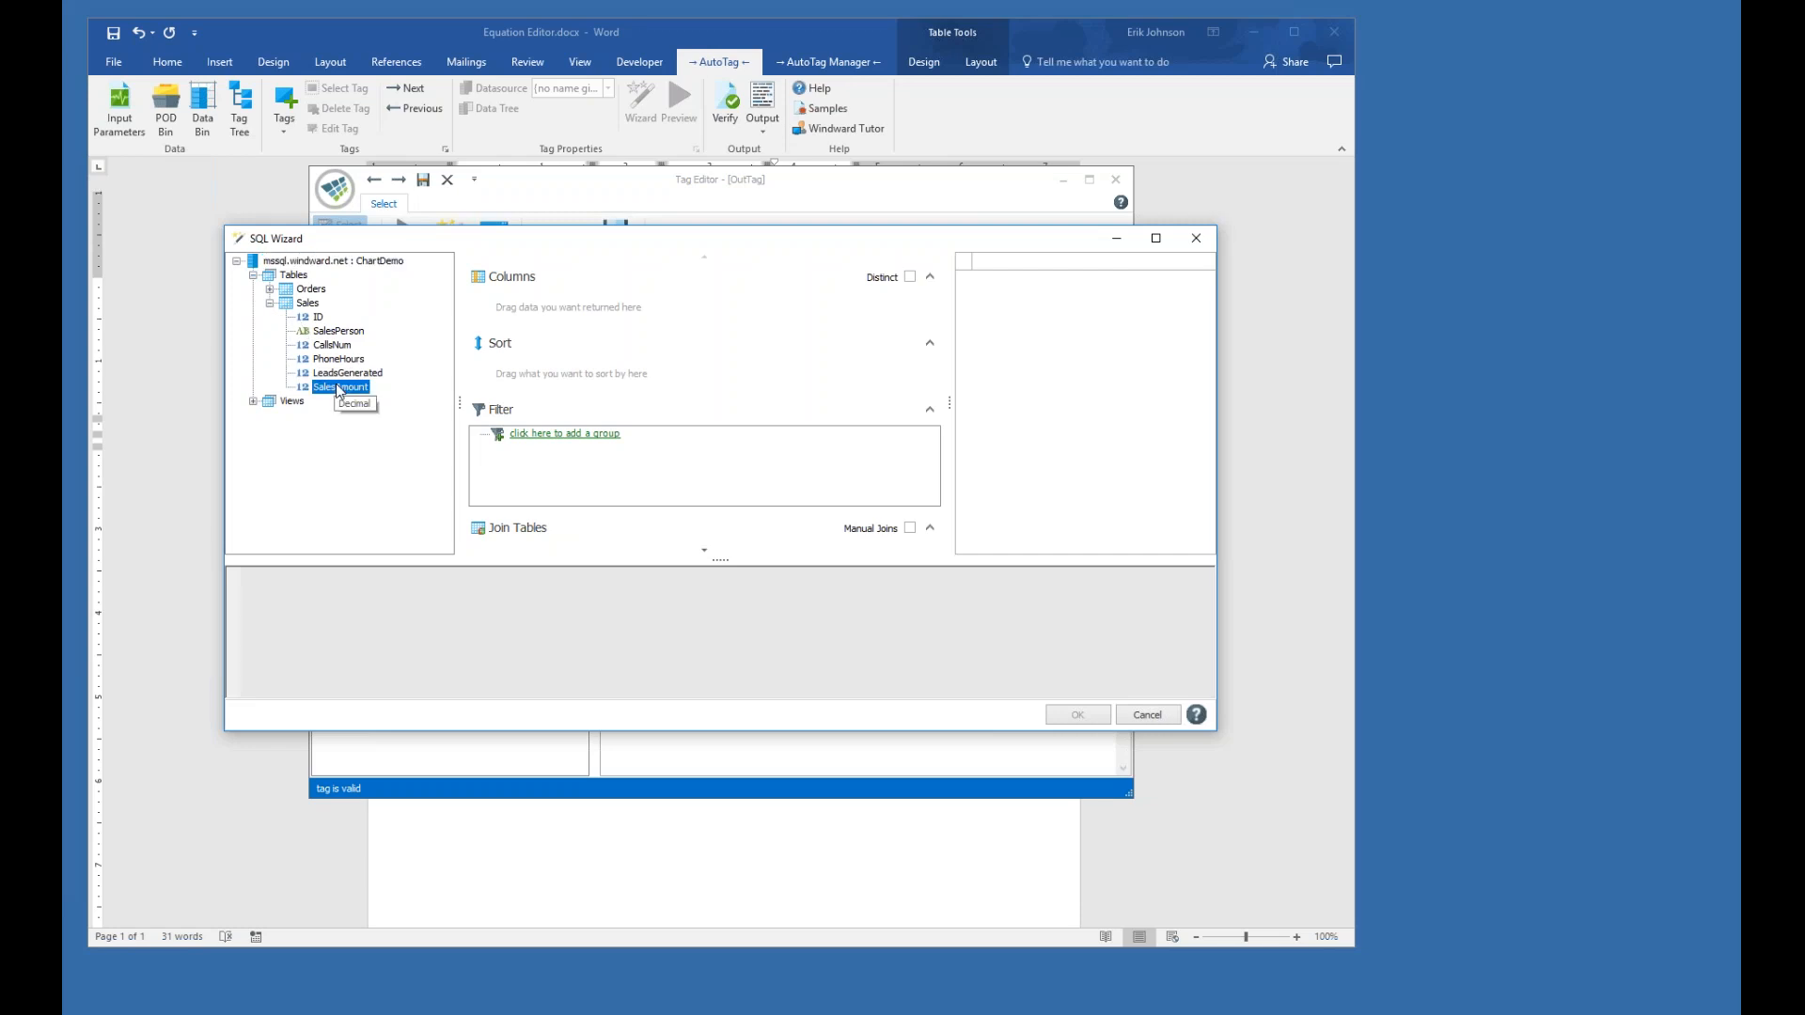
drag(339, 391, 542, 311)
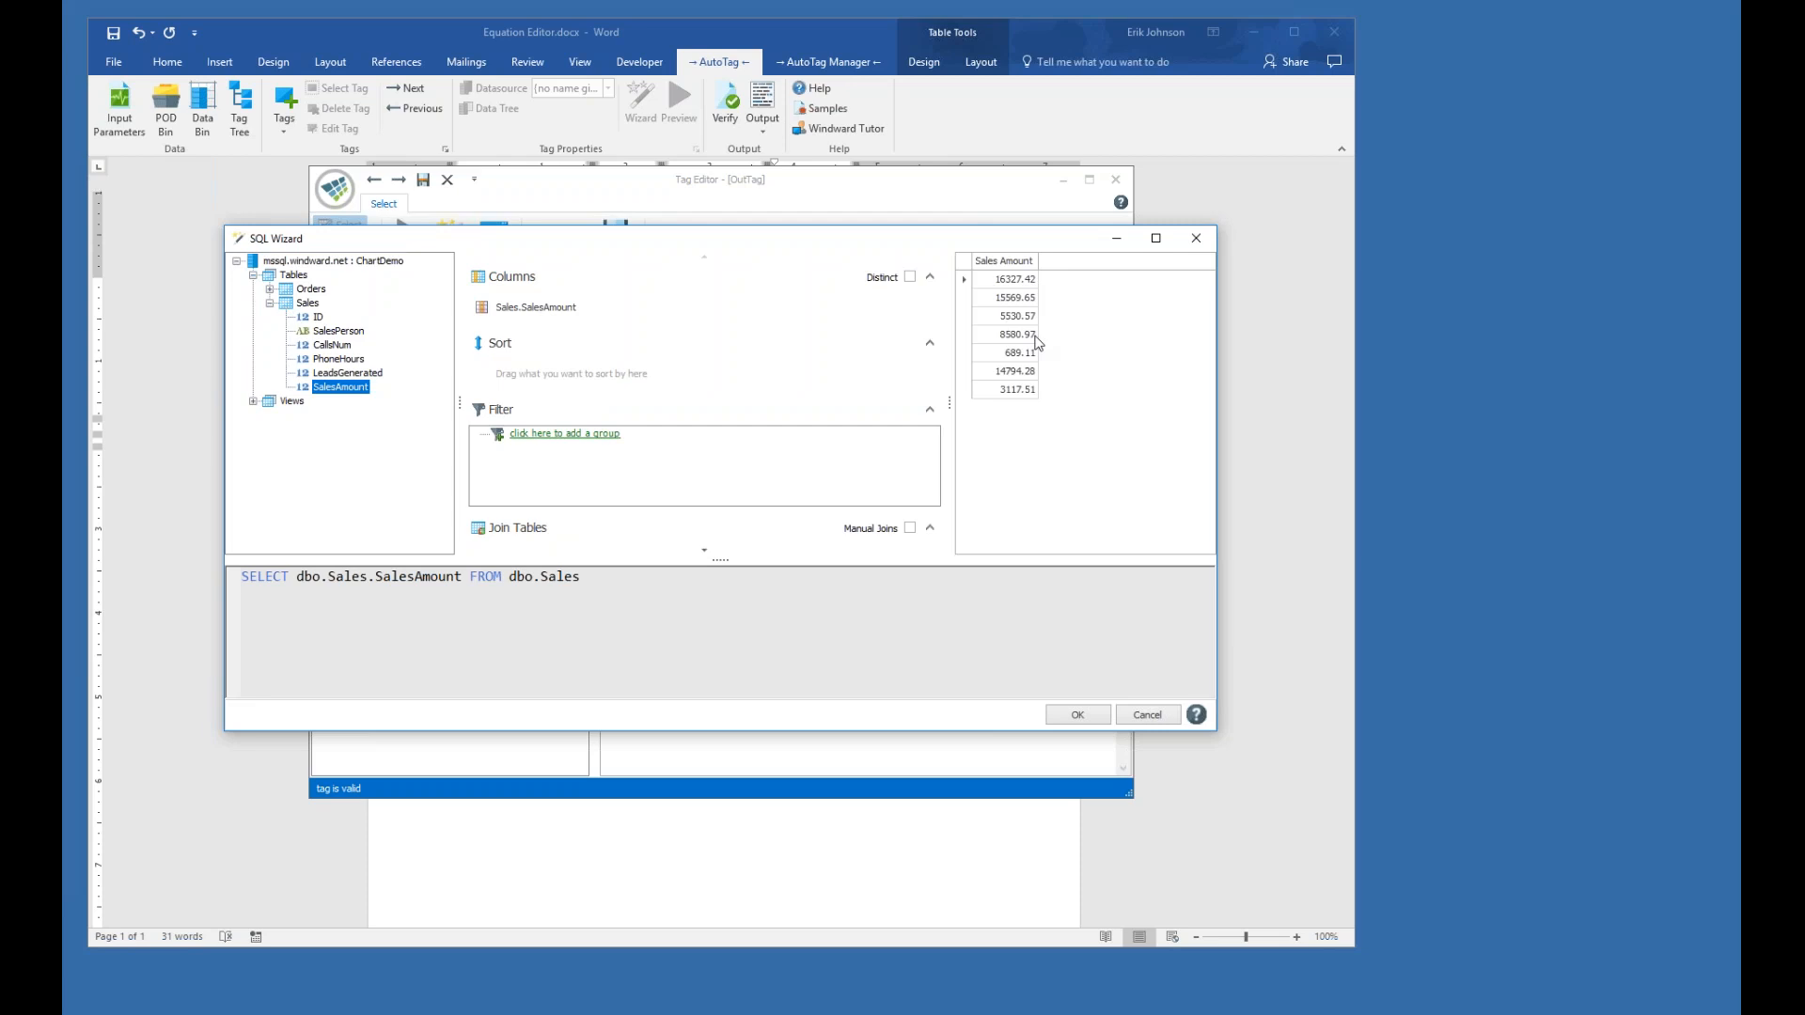
click(1088, 722)
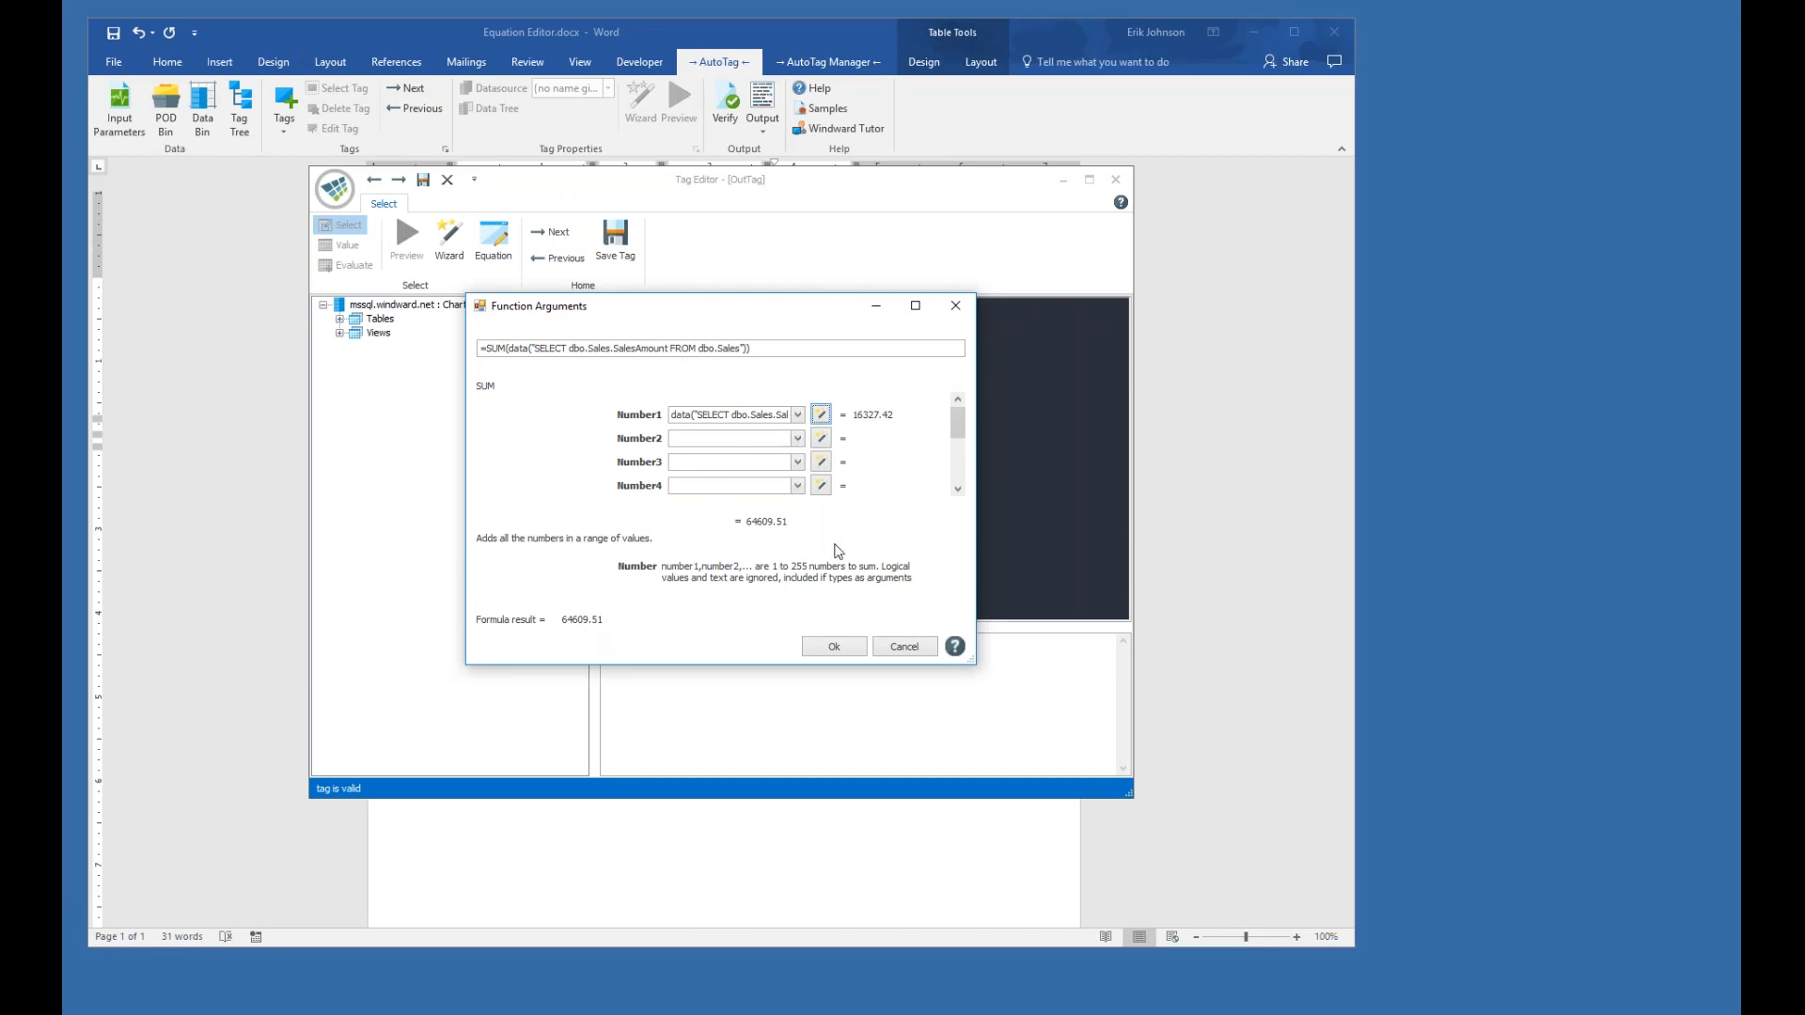
click(833, 647)
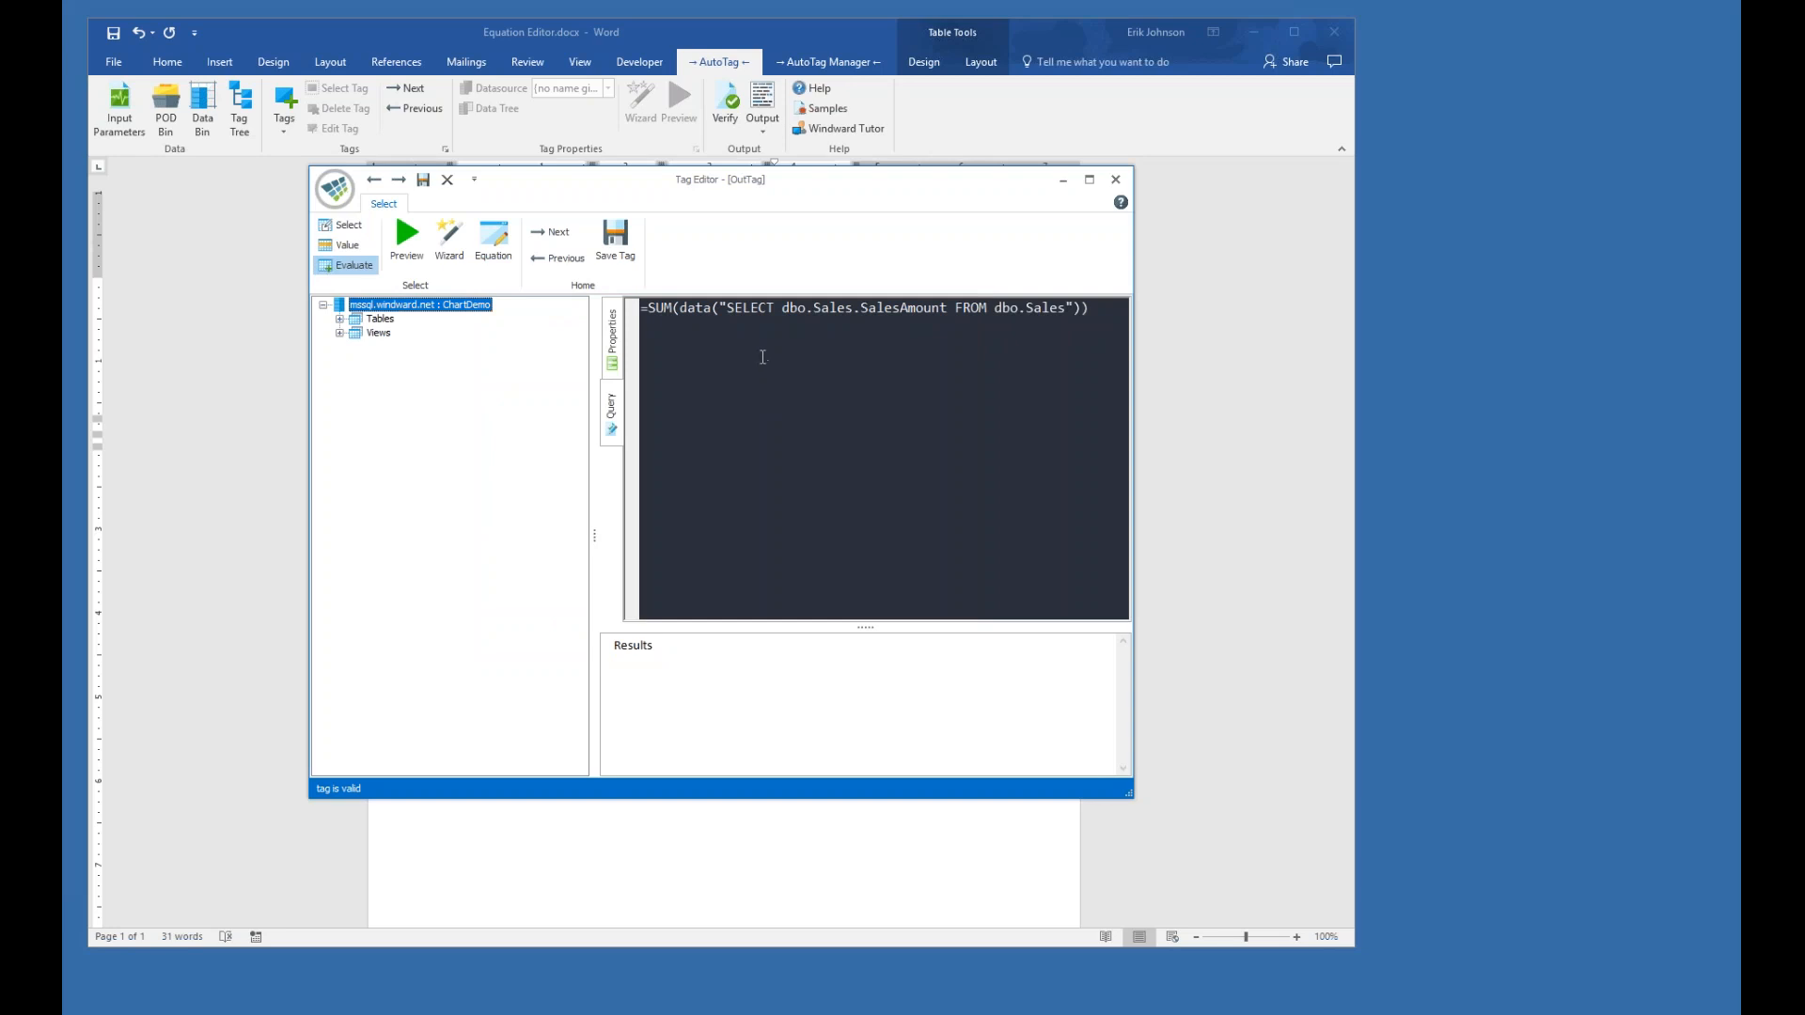
- Save the SUM equation in the total row's Out tag and format its data as Currency with two decimal places
click(617, 241)
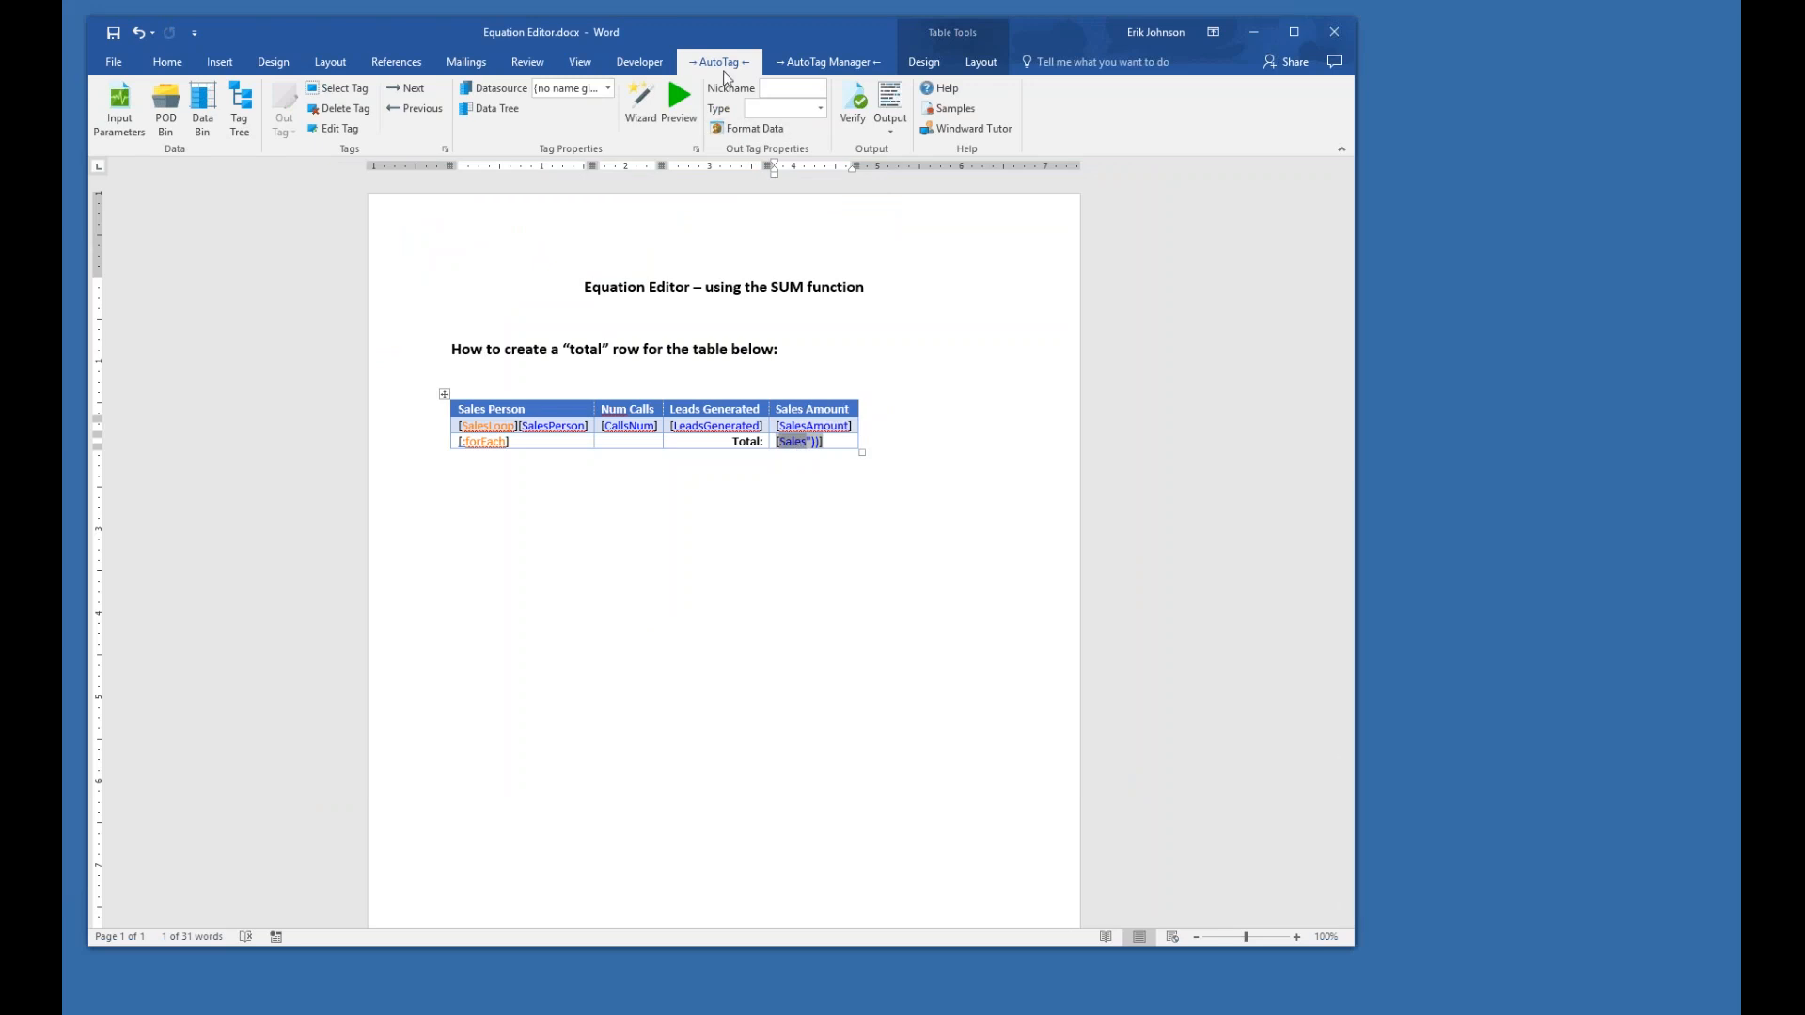
click(748, 130)
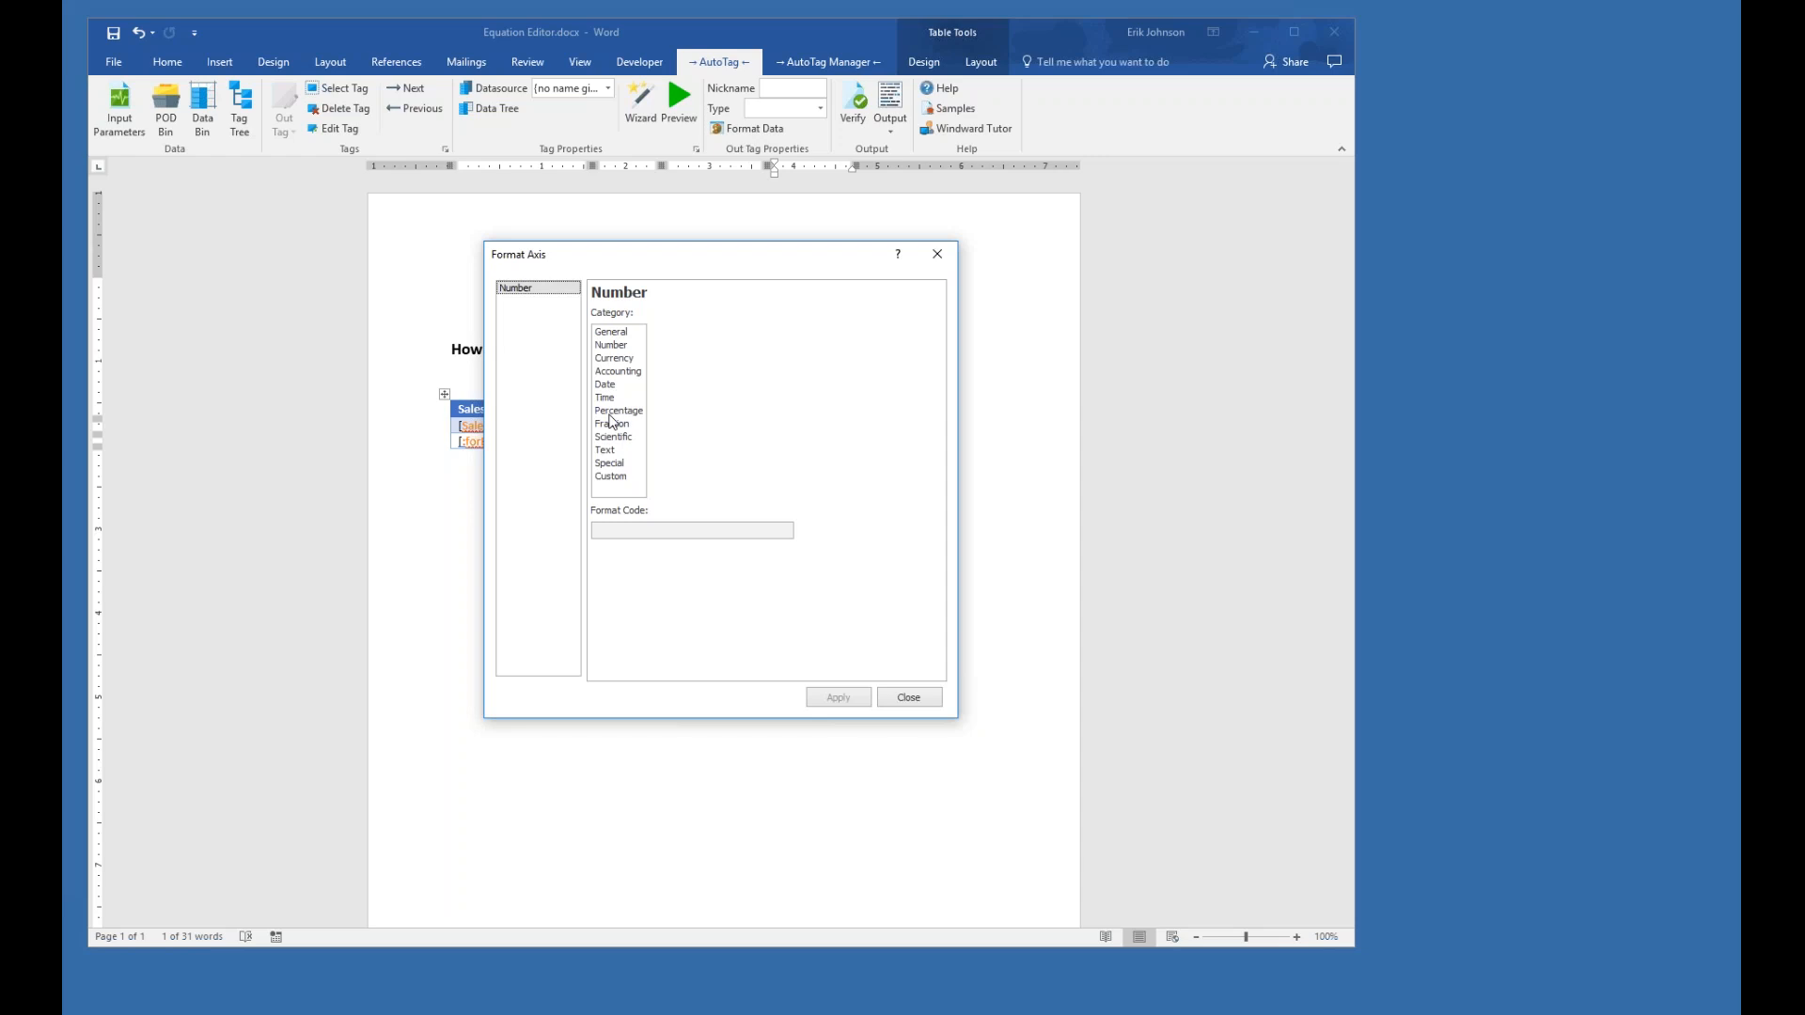
click(615, 358)
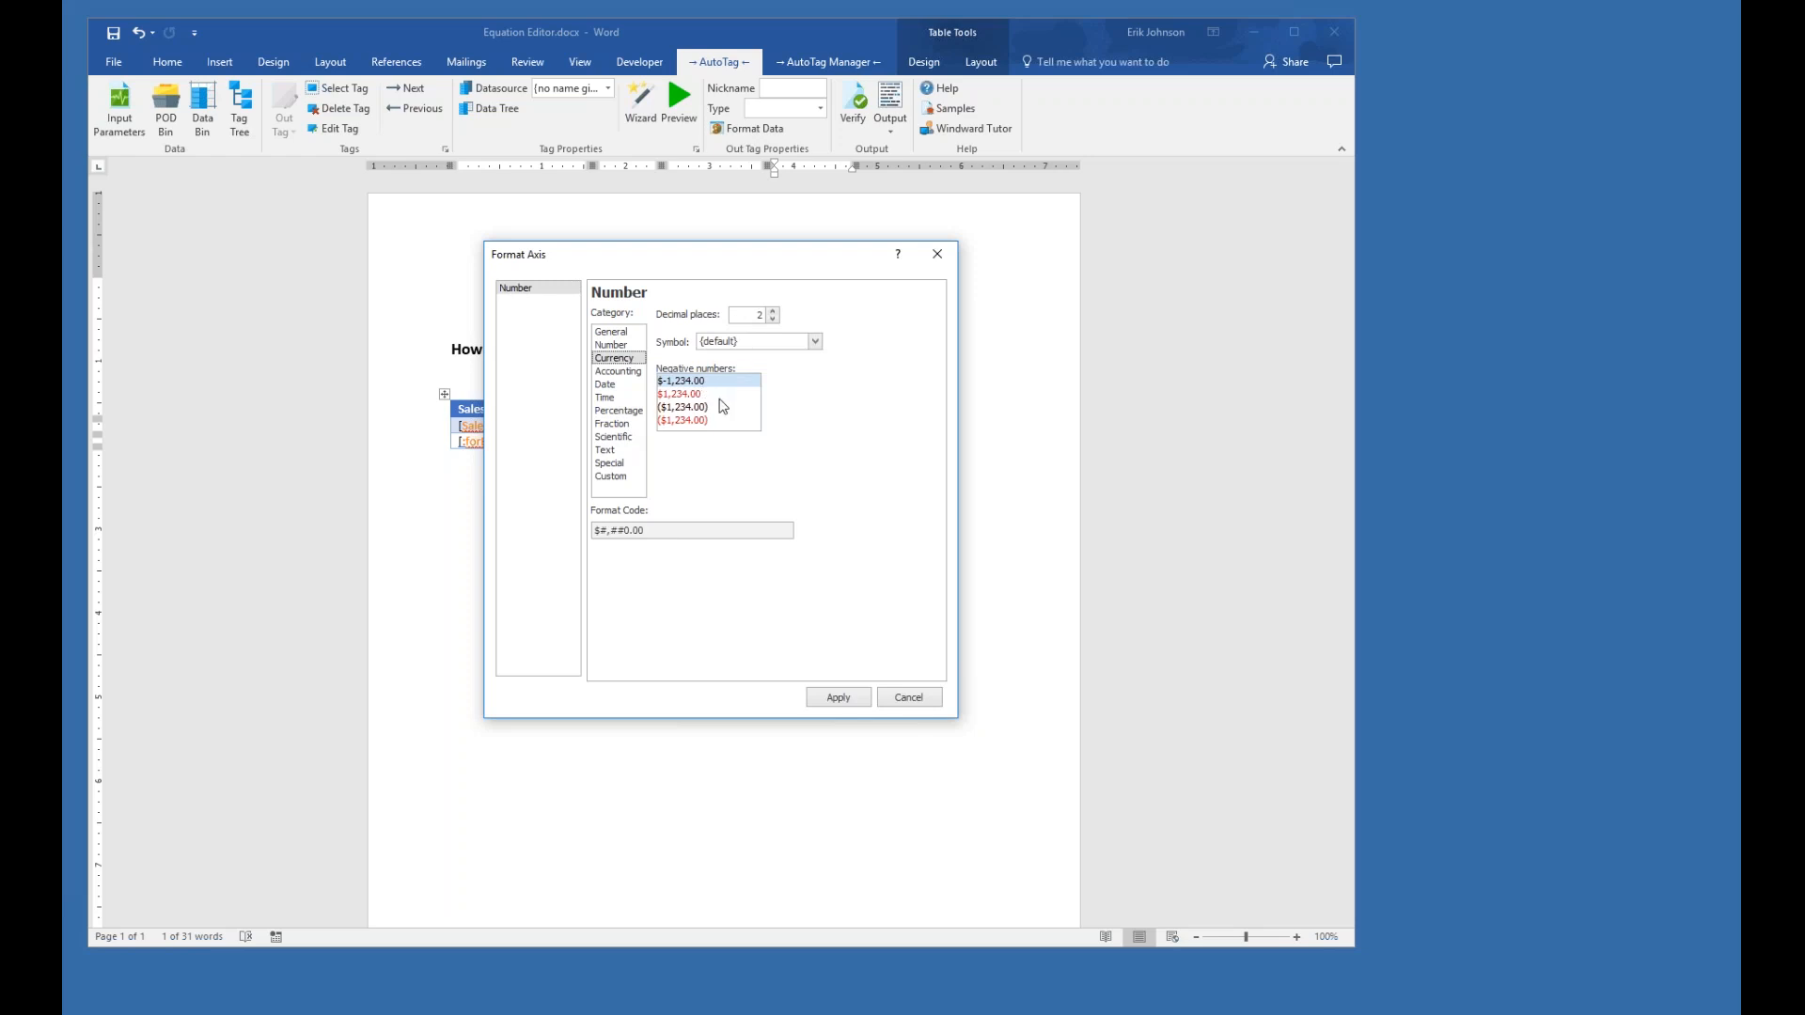
click(857, 703)
click(909, 697)
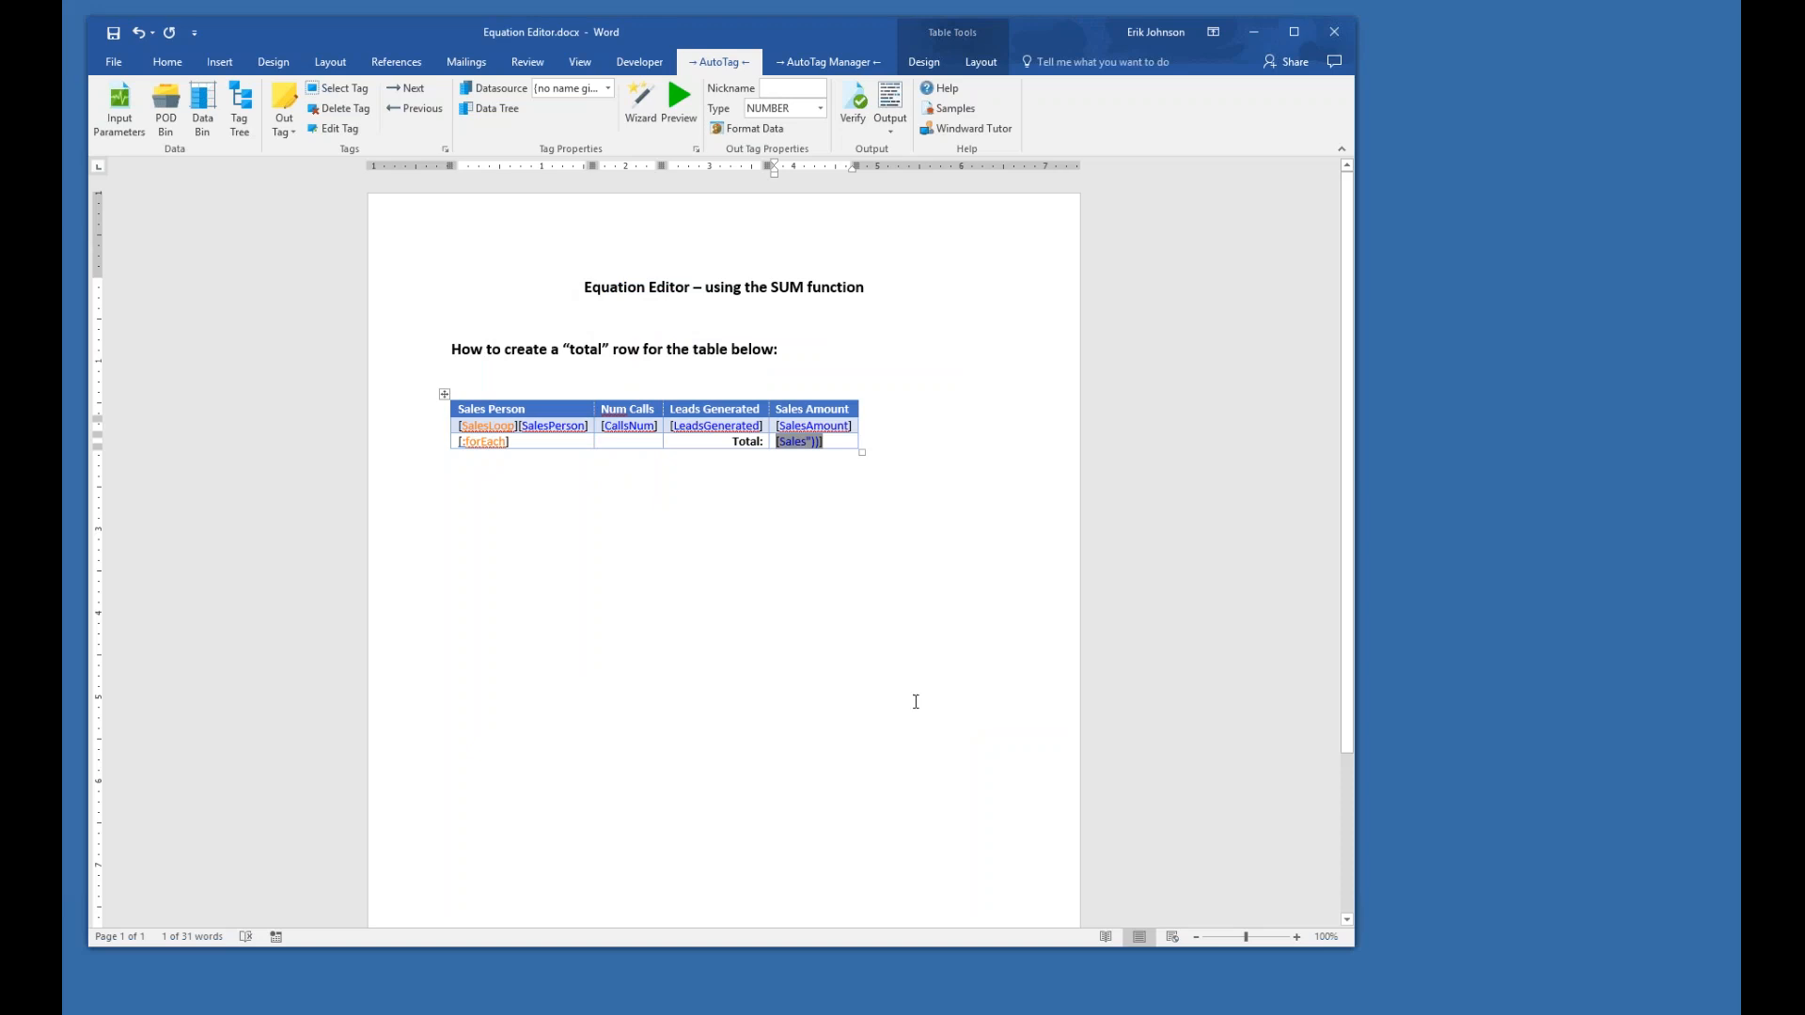
- Select the total row's SUM Out tag and make it bold
click(798, 442)
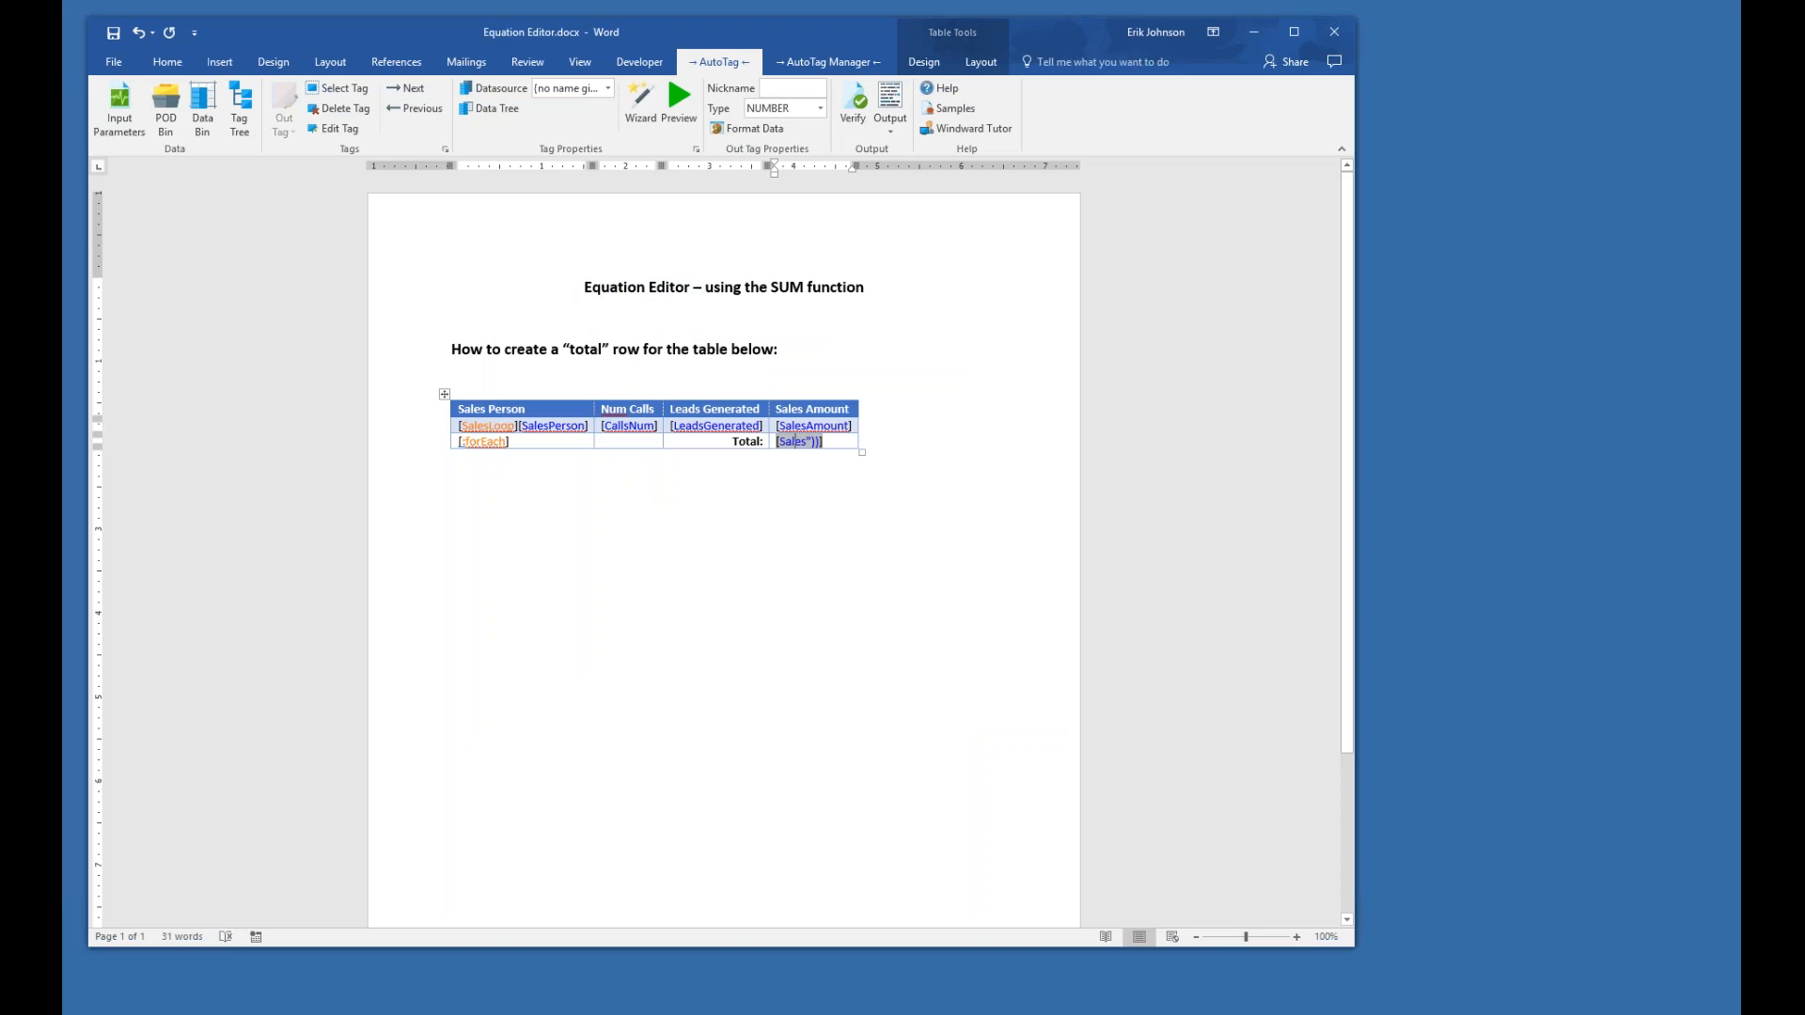
click(347, 90)
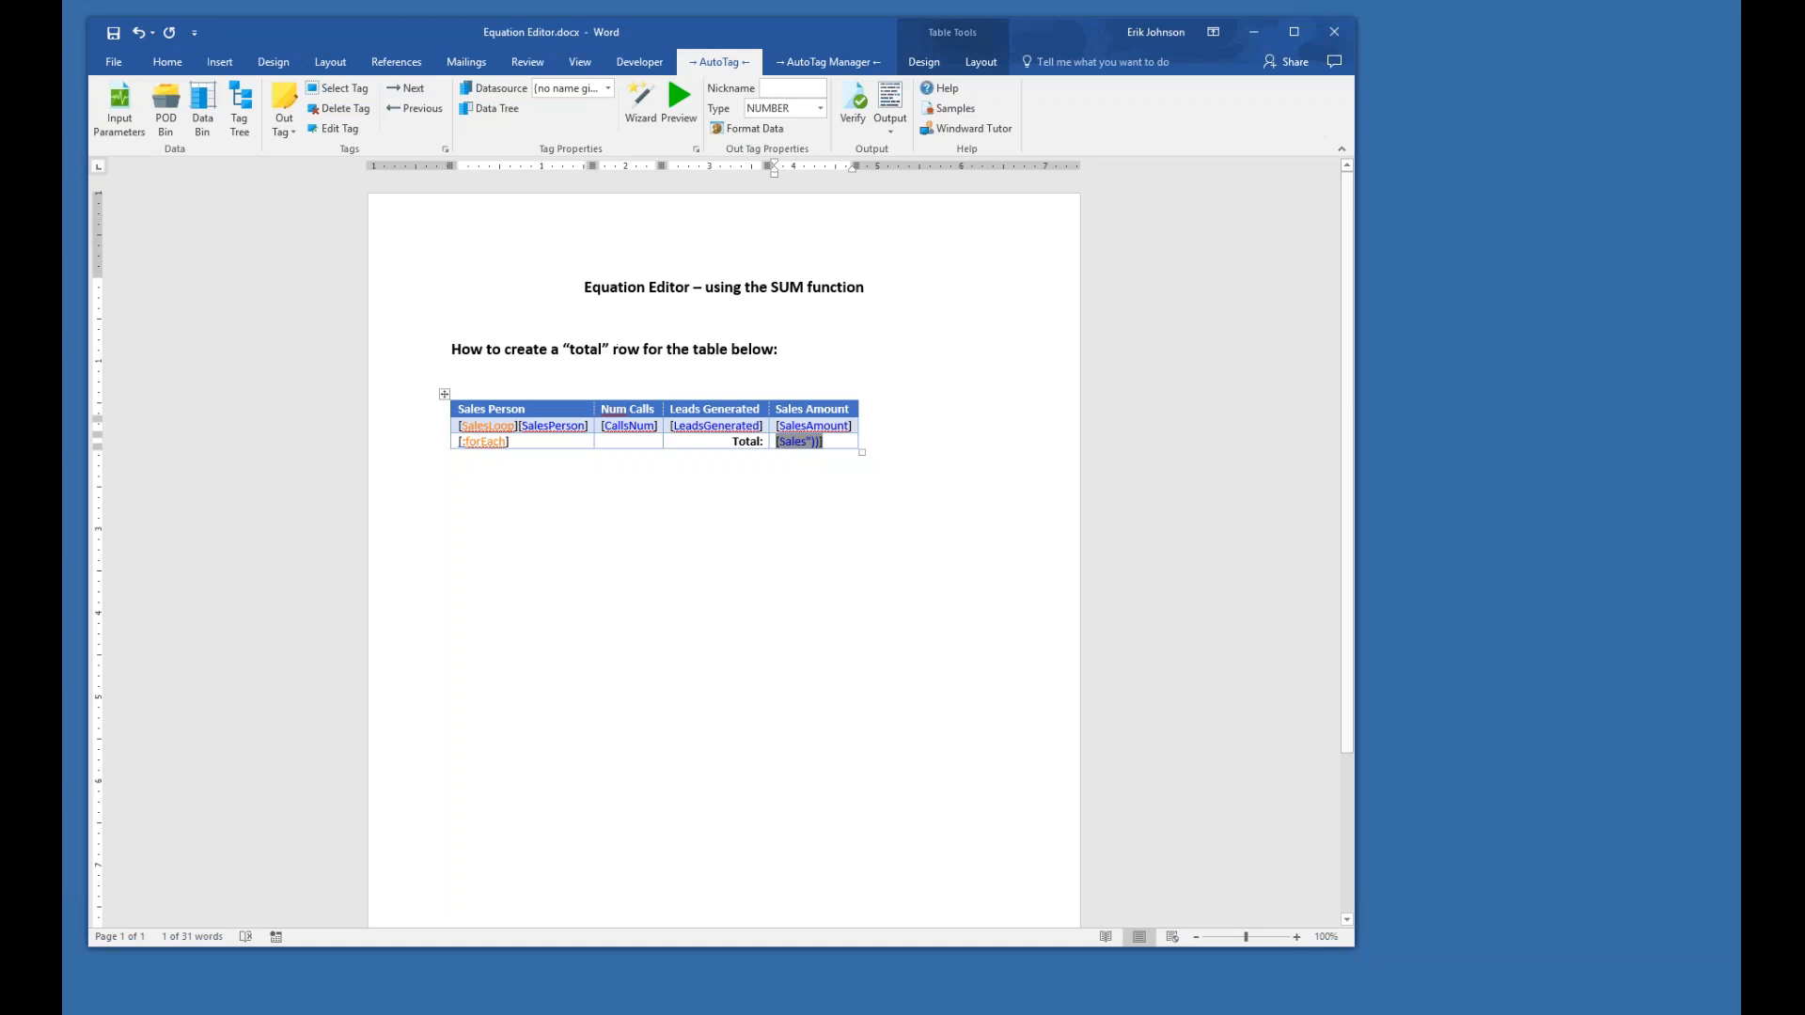
click(114, 61)
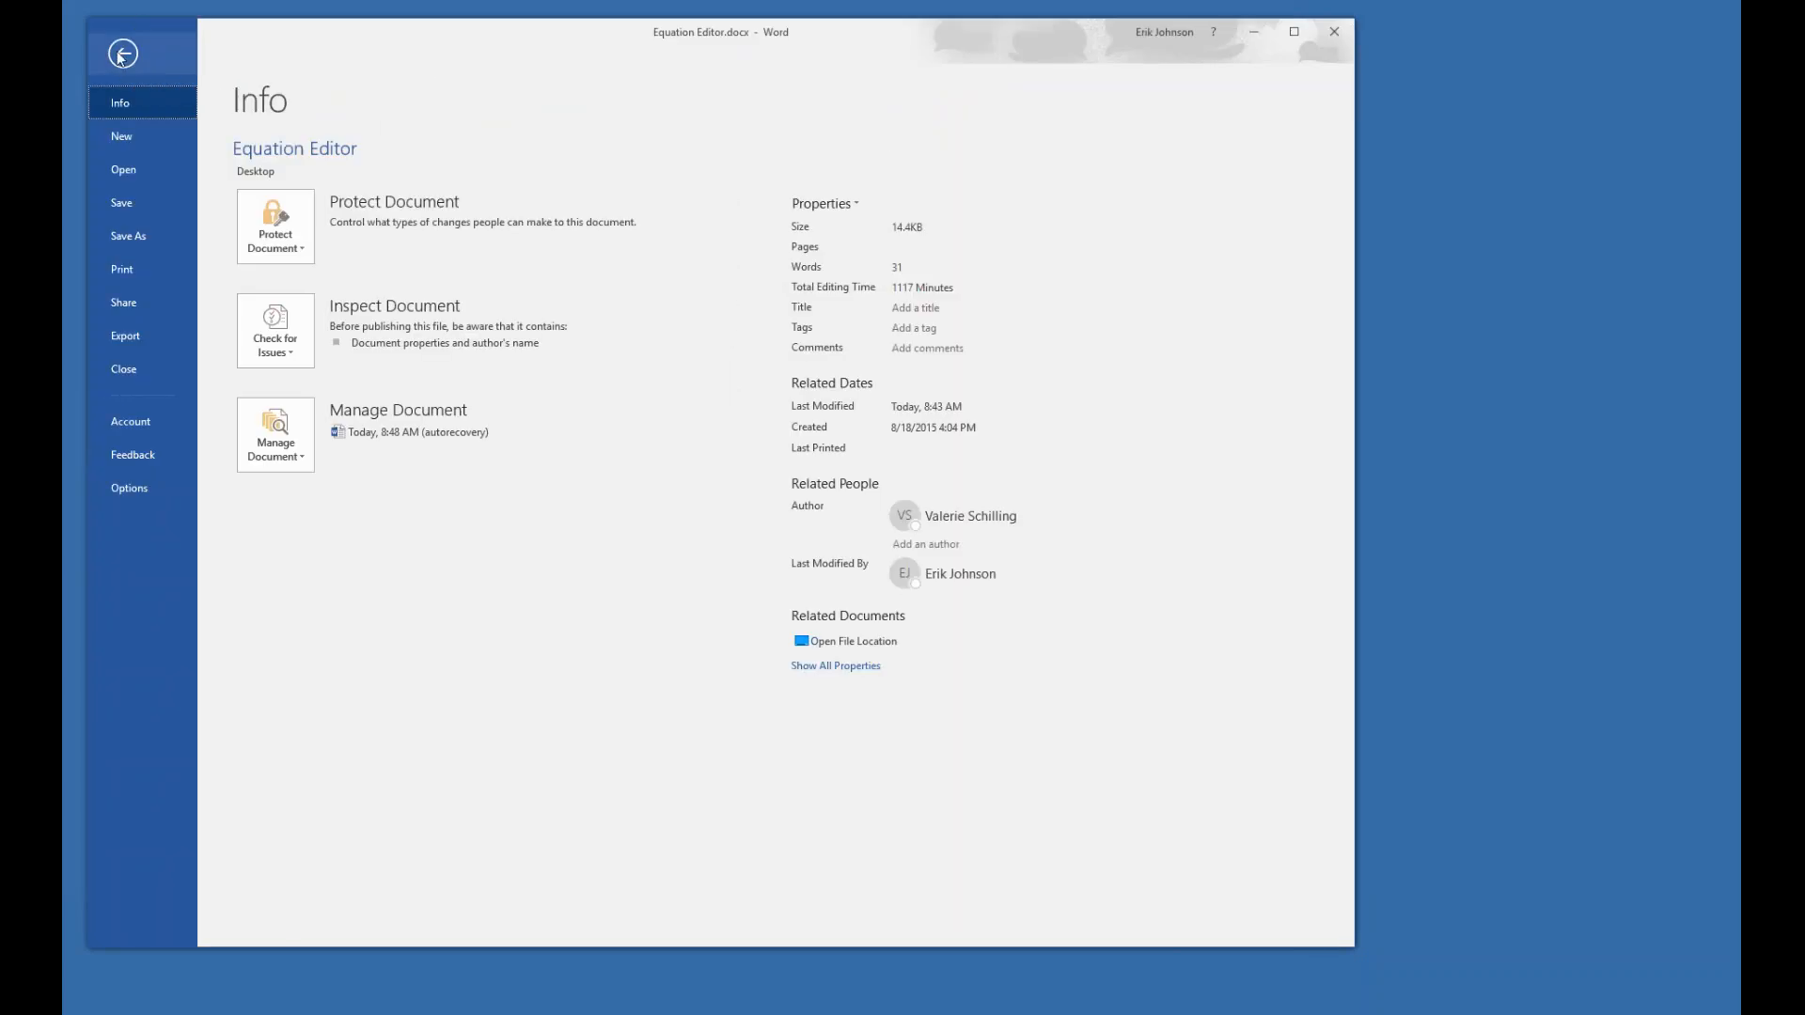
click(122, 54)
click(167, 62)
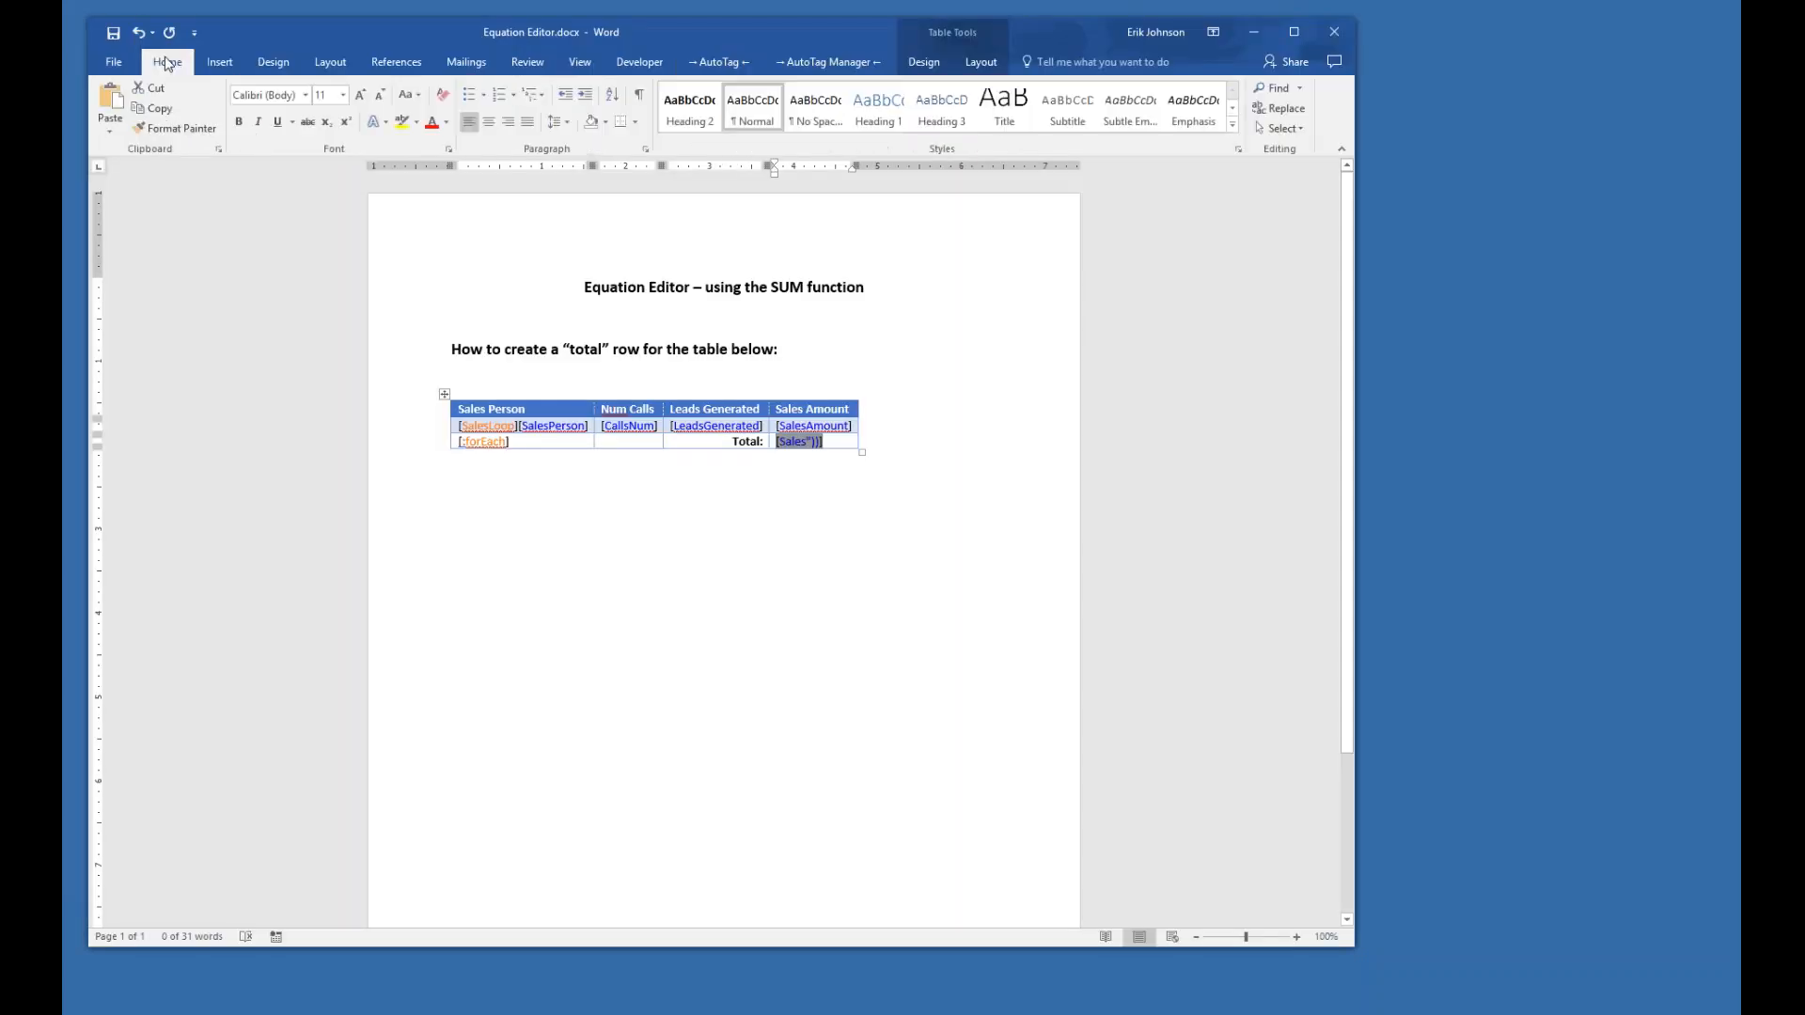
click(239, 121)
click(452, 458)
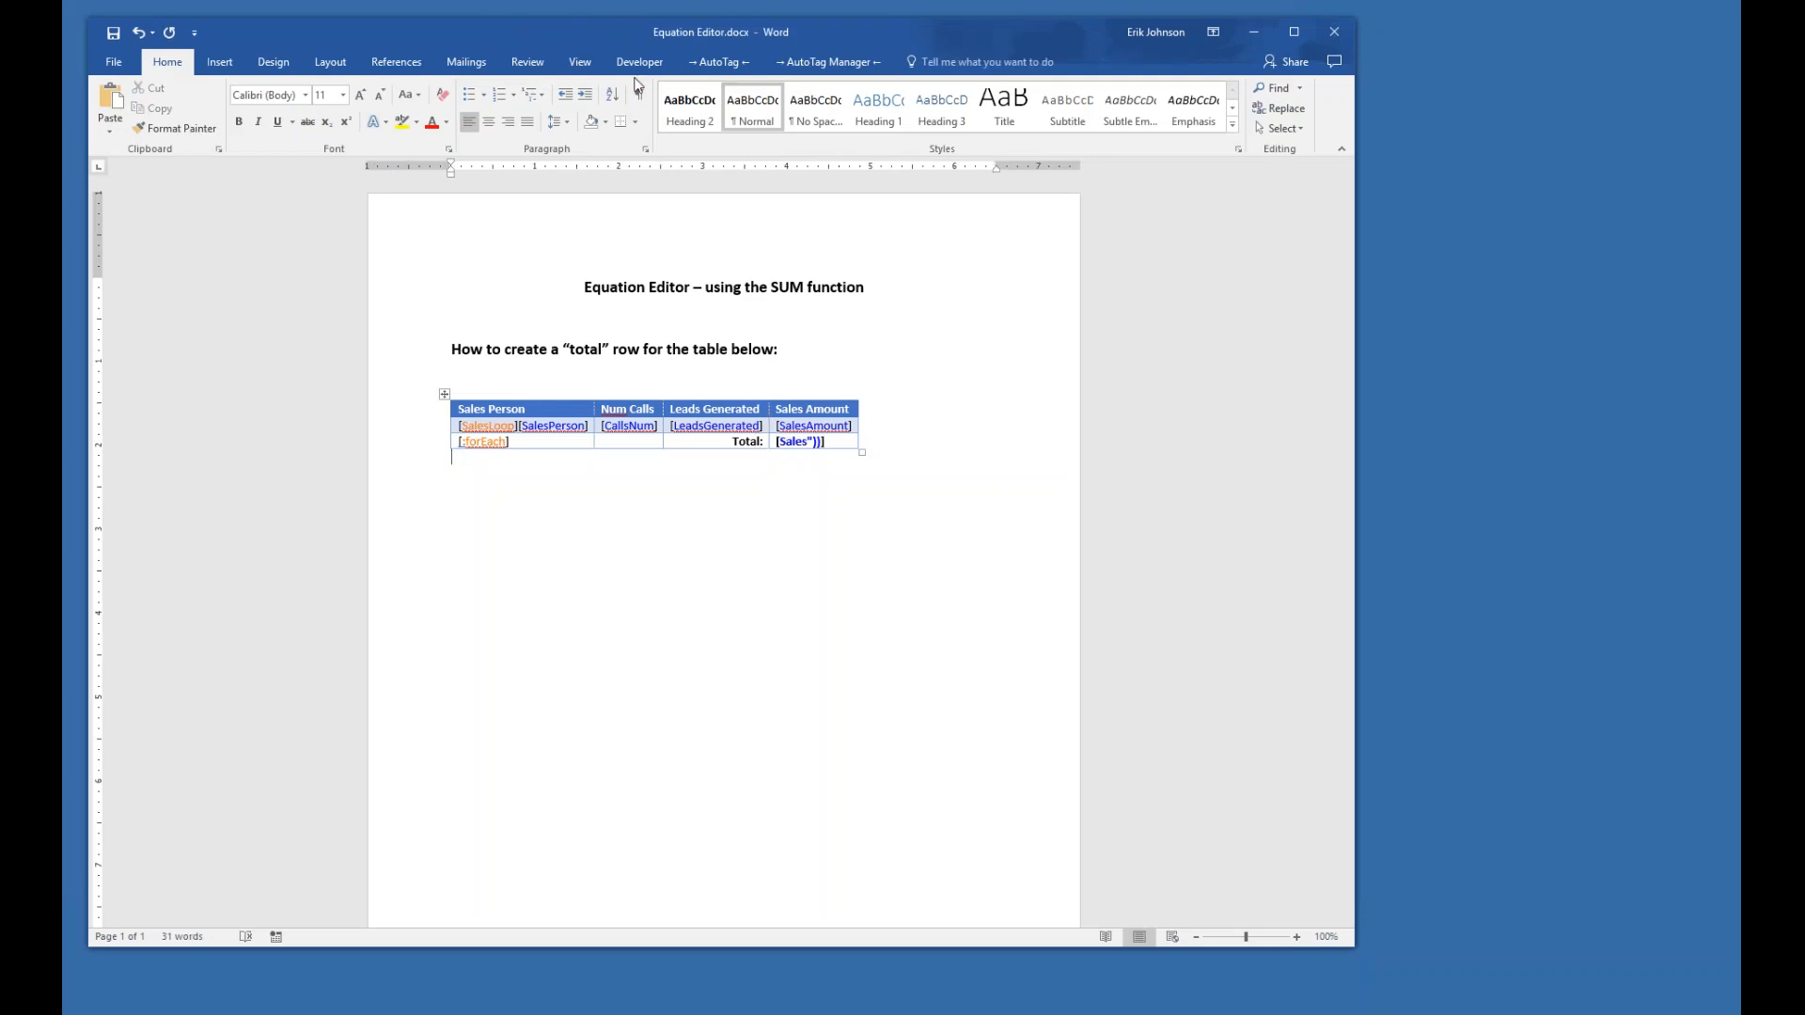
- Save the Equation Editor template, generate its report to check the total row, and close the output
click(718, 62)
click(726, 103)
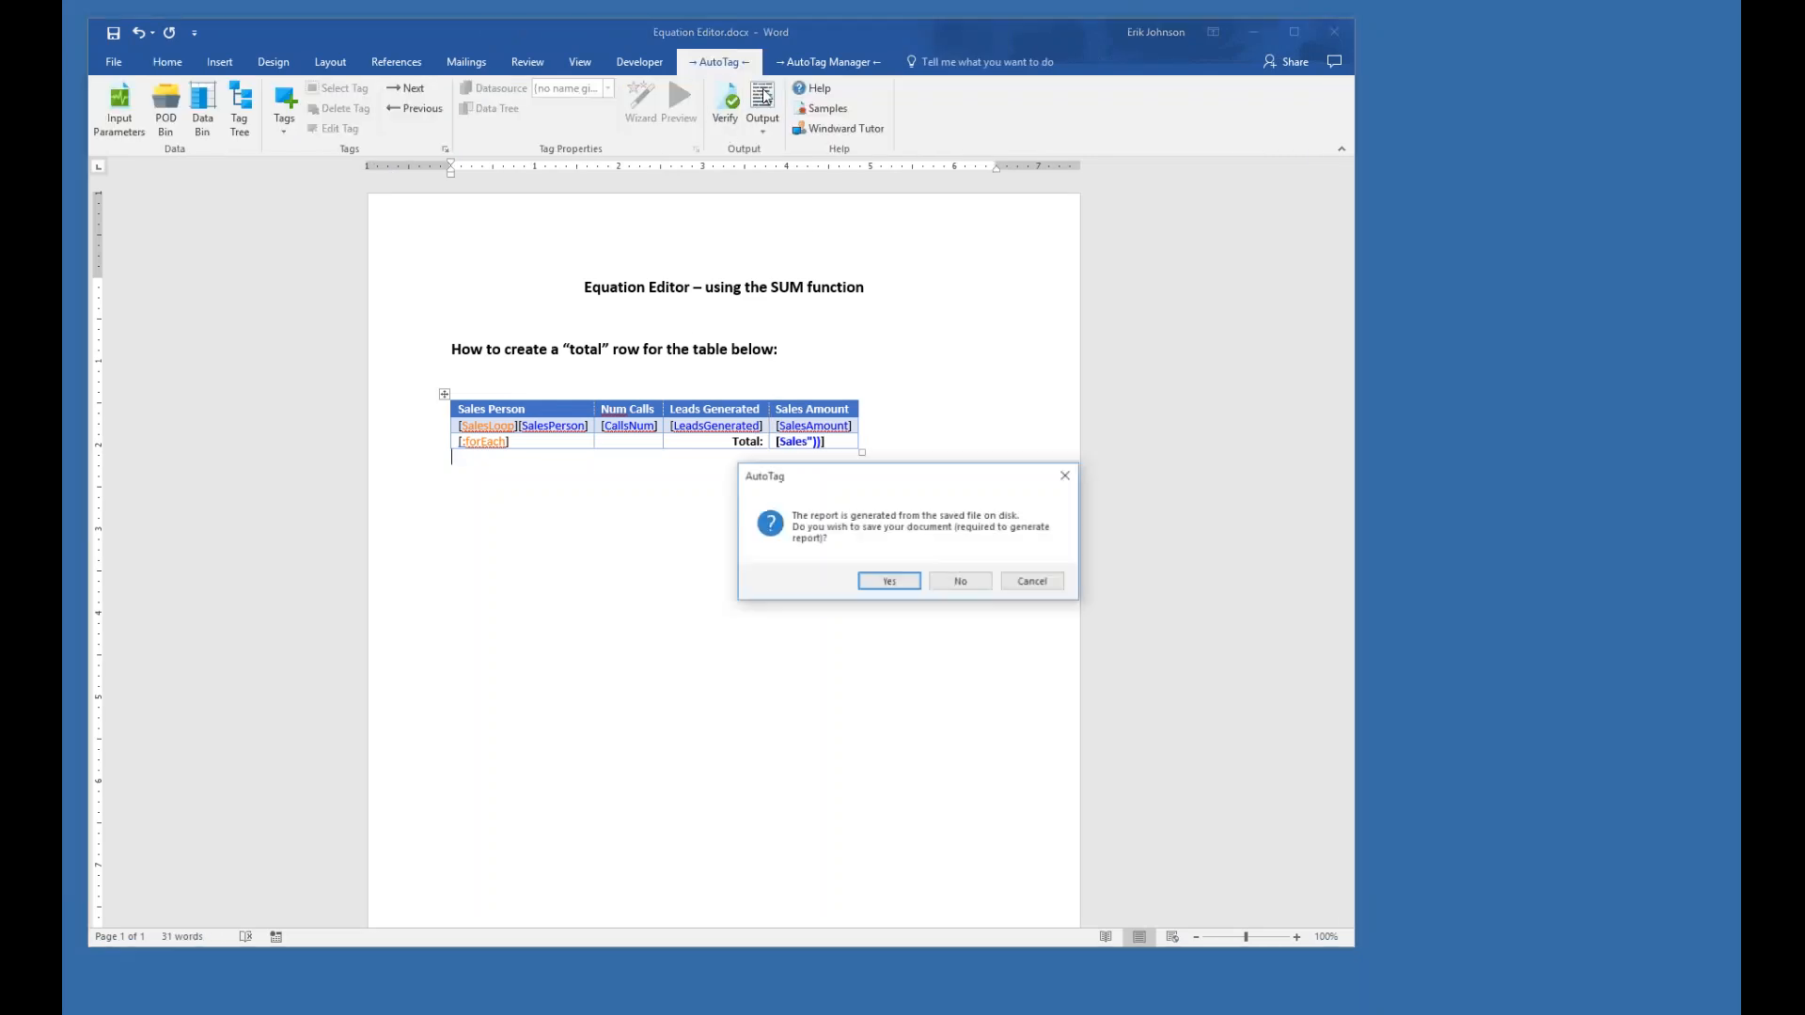
click(904, 583)
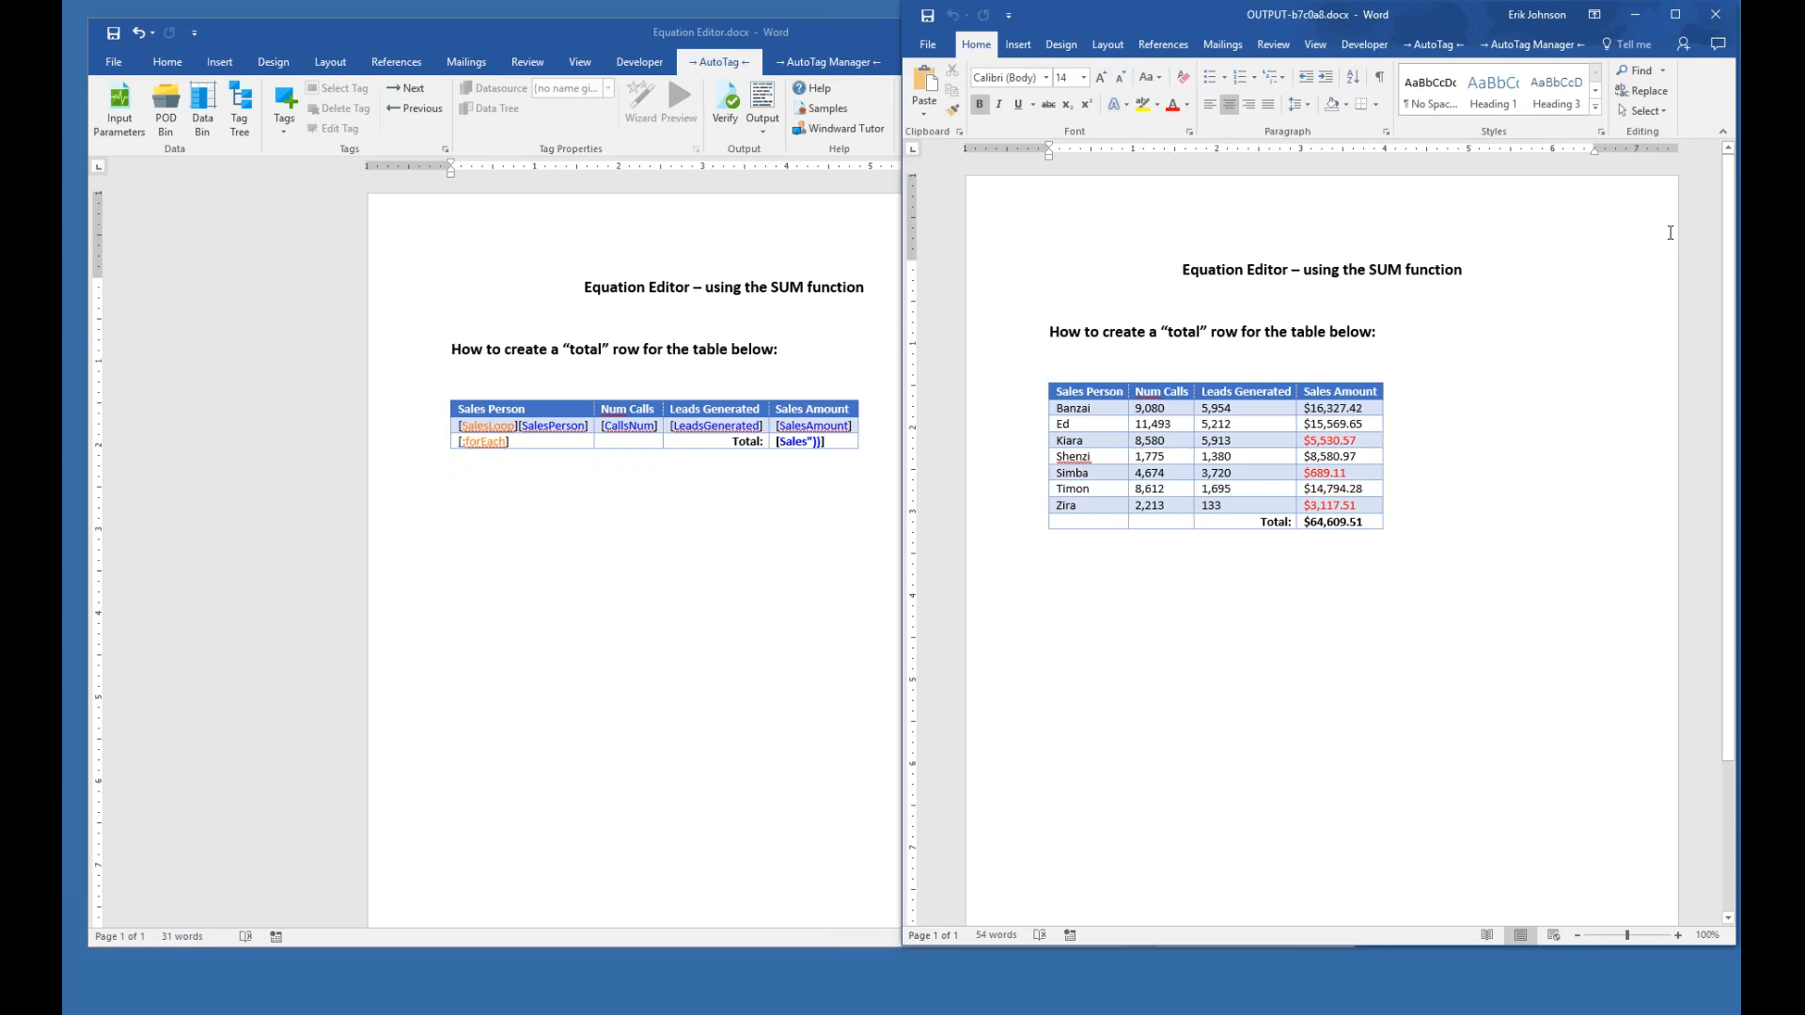
click(1714, 15)
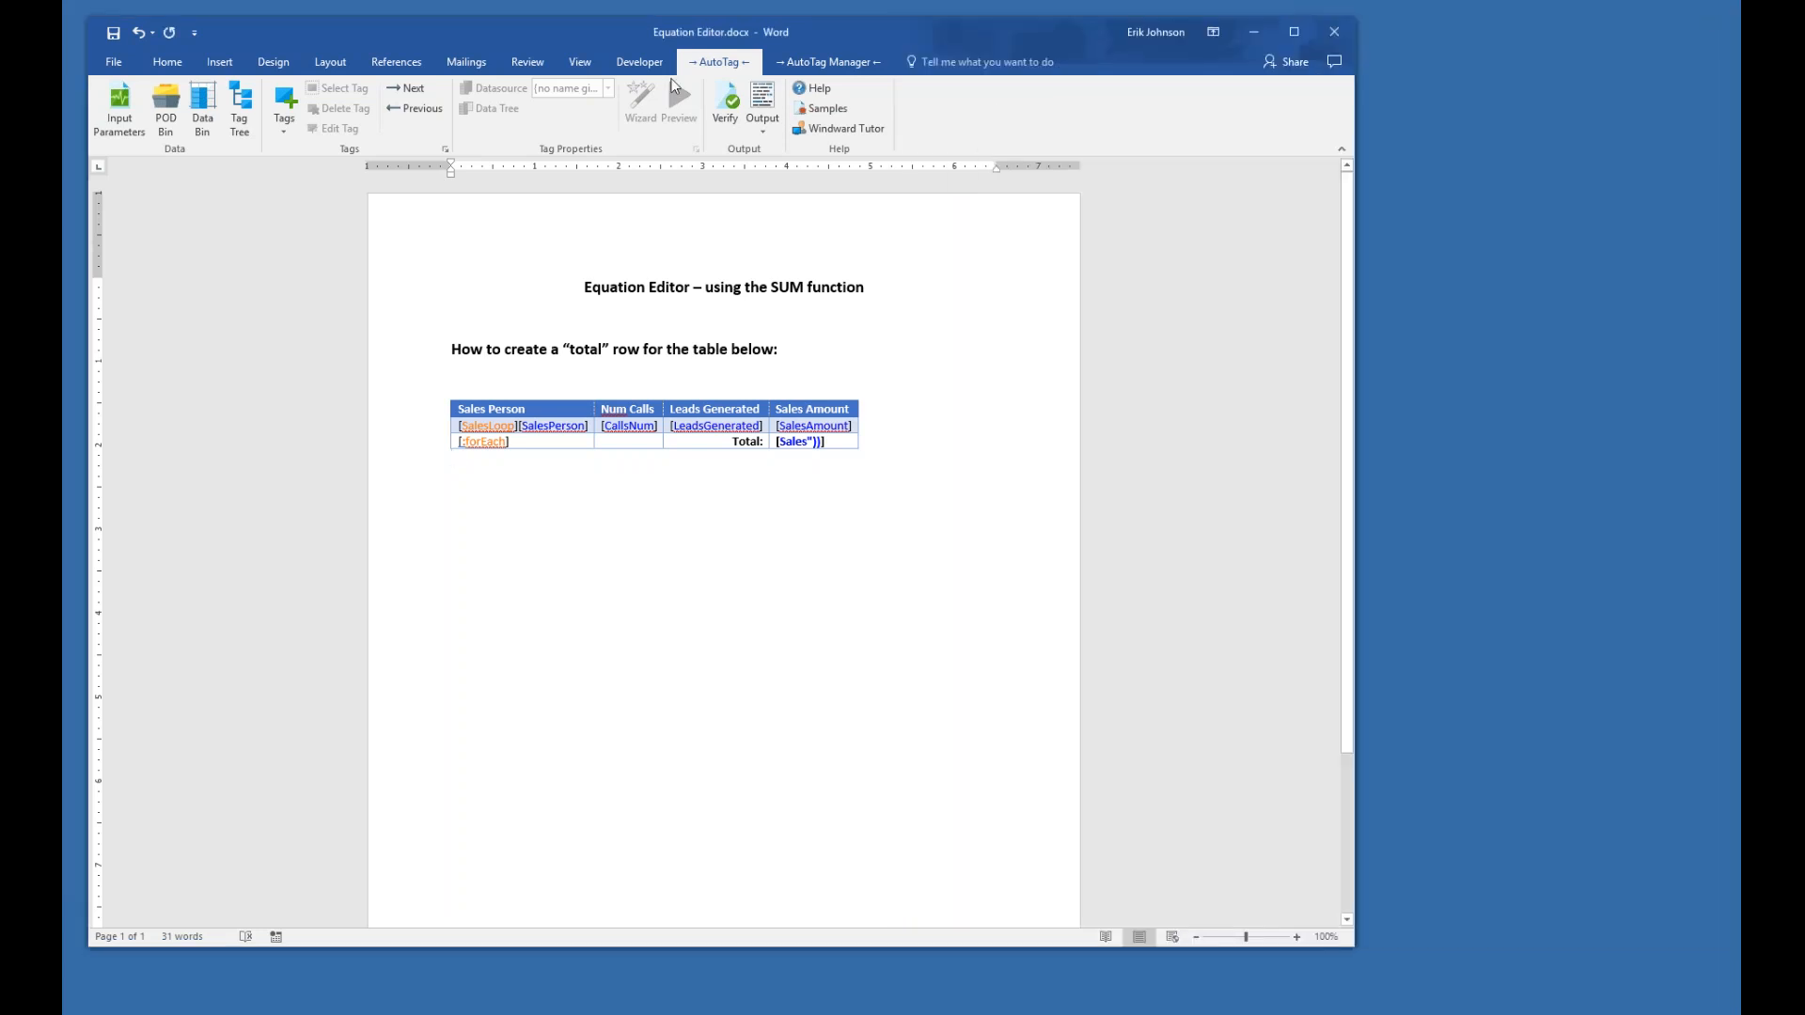
- Open the If tag sample from the Tag tutorials - SQL templates and minimize the Equation Editor document
click(816, 66)
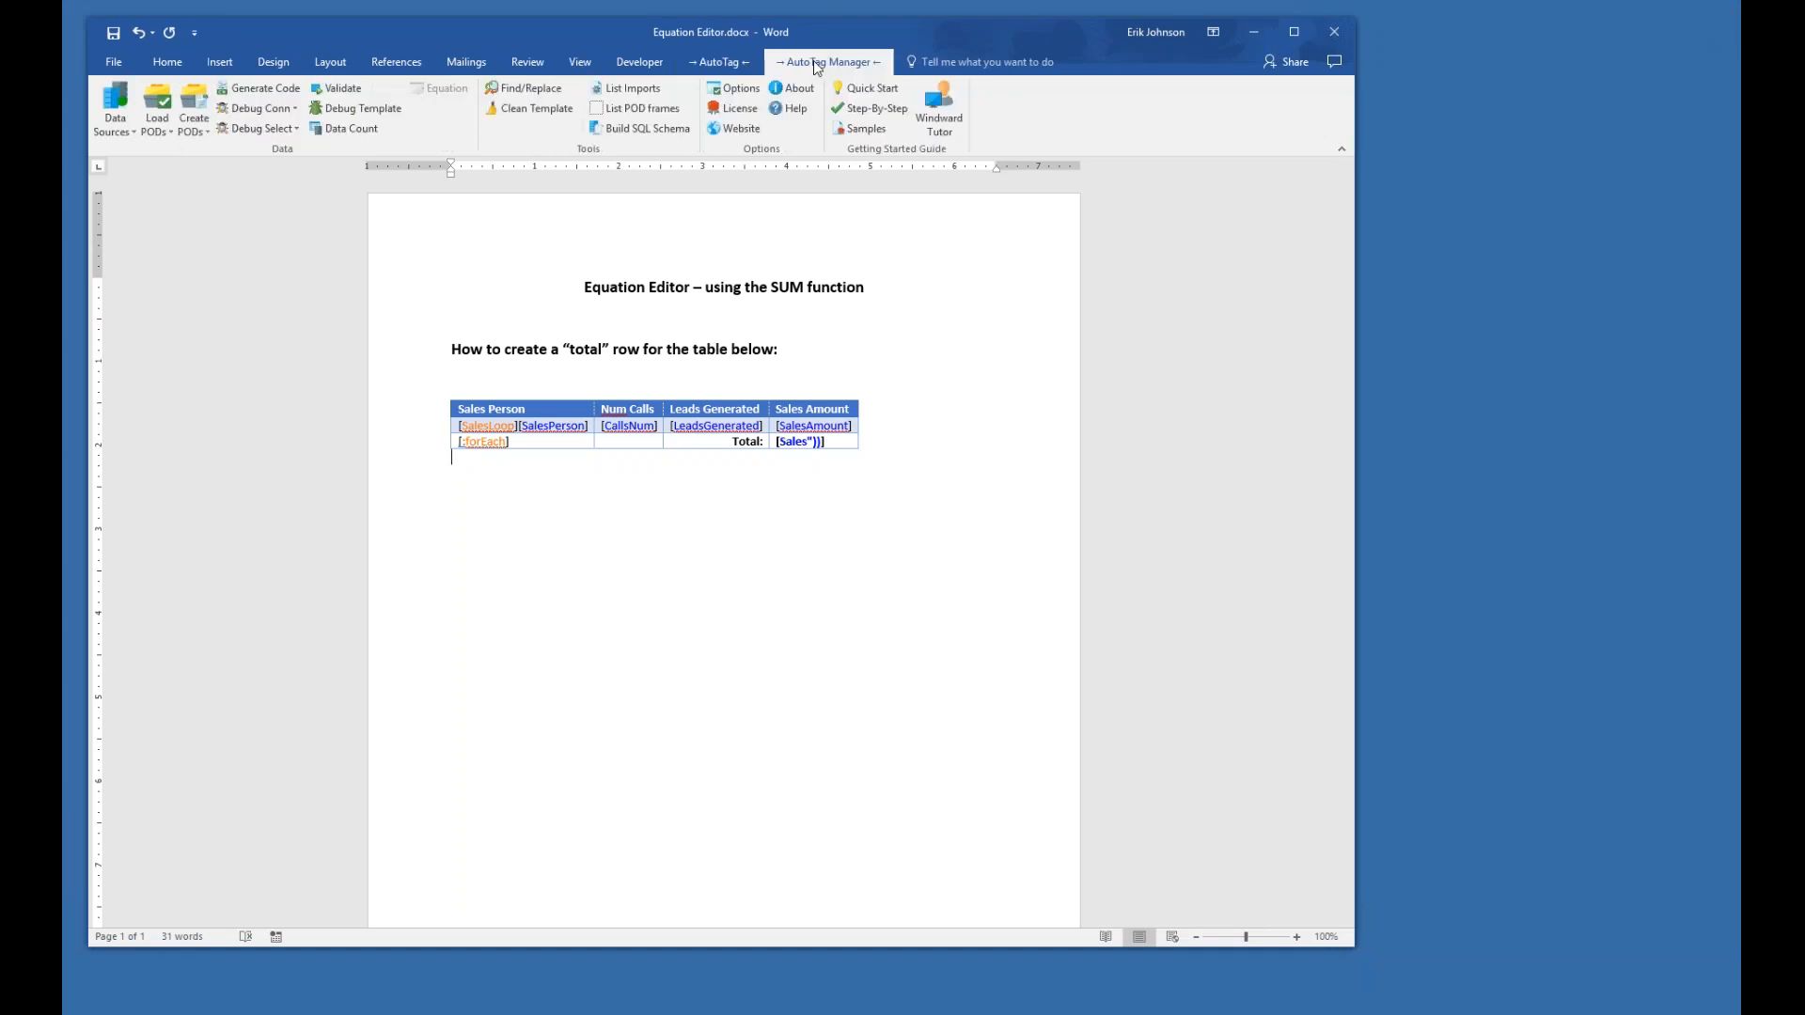
click(872, 134)
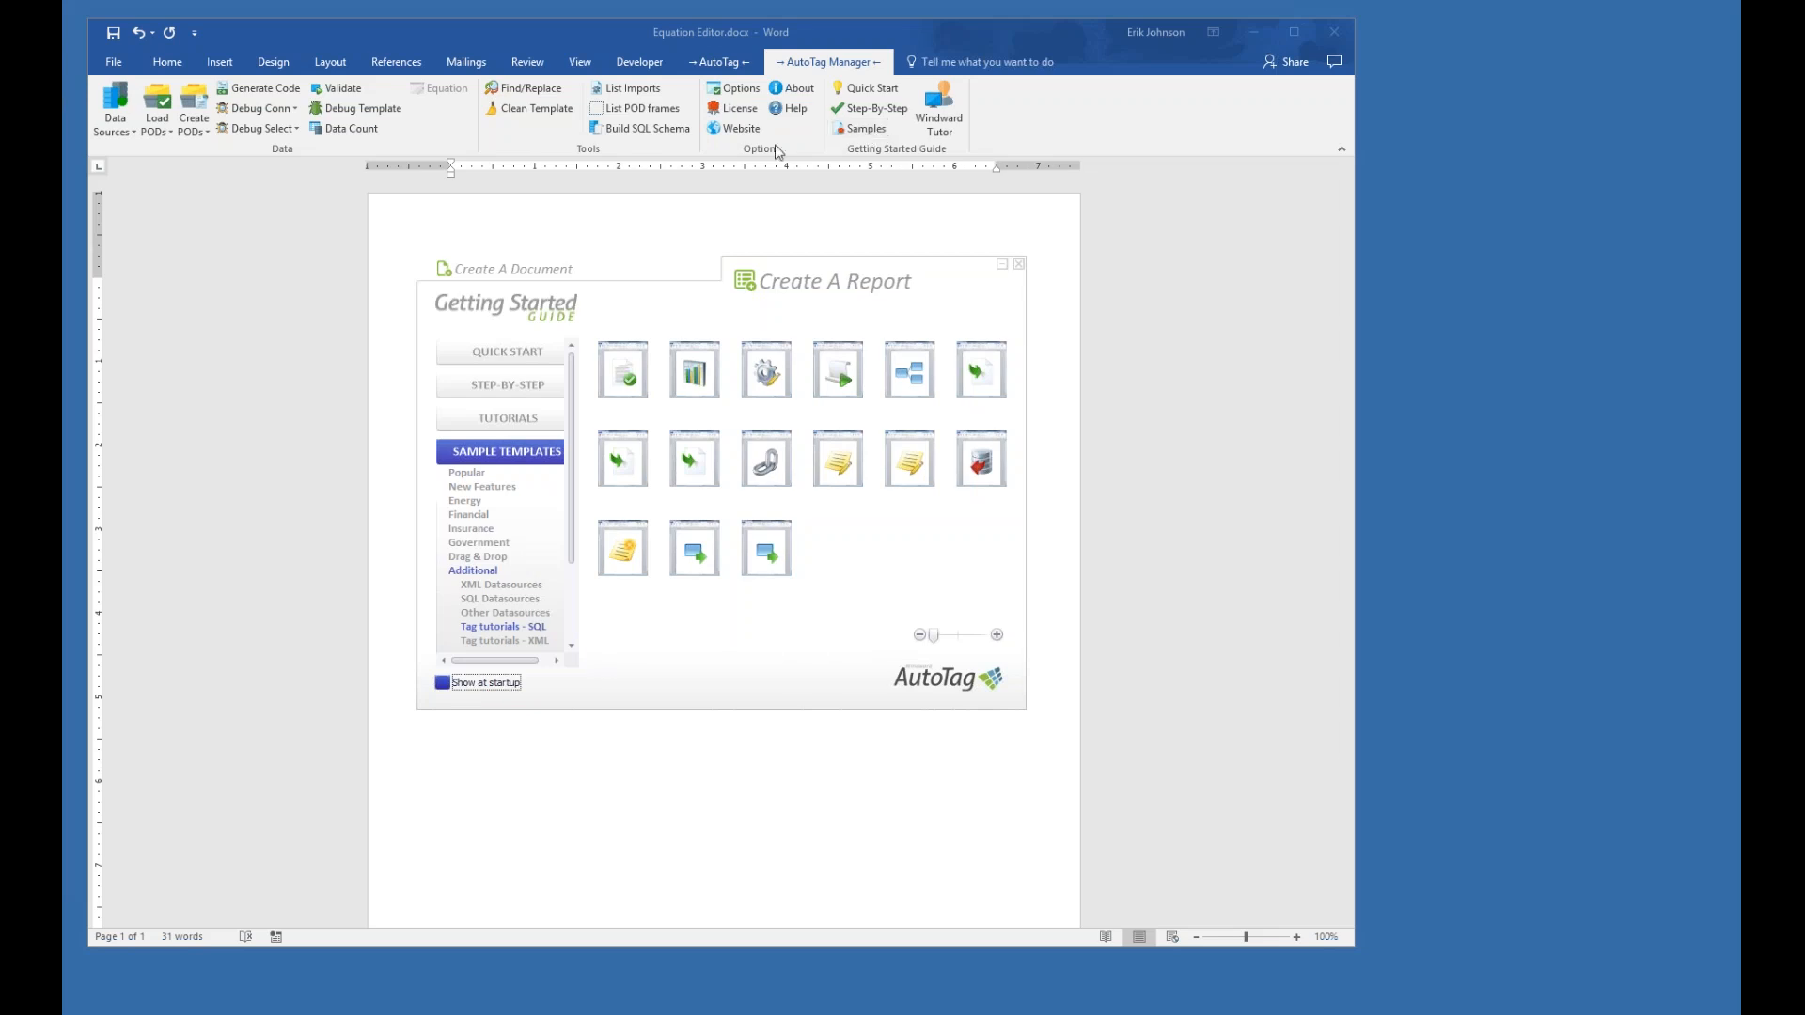
click(513, 630)
mouse_move(924, 393)
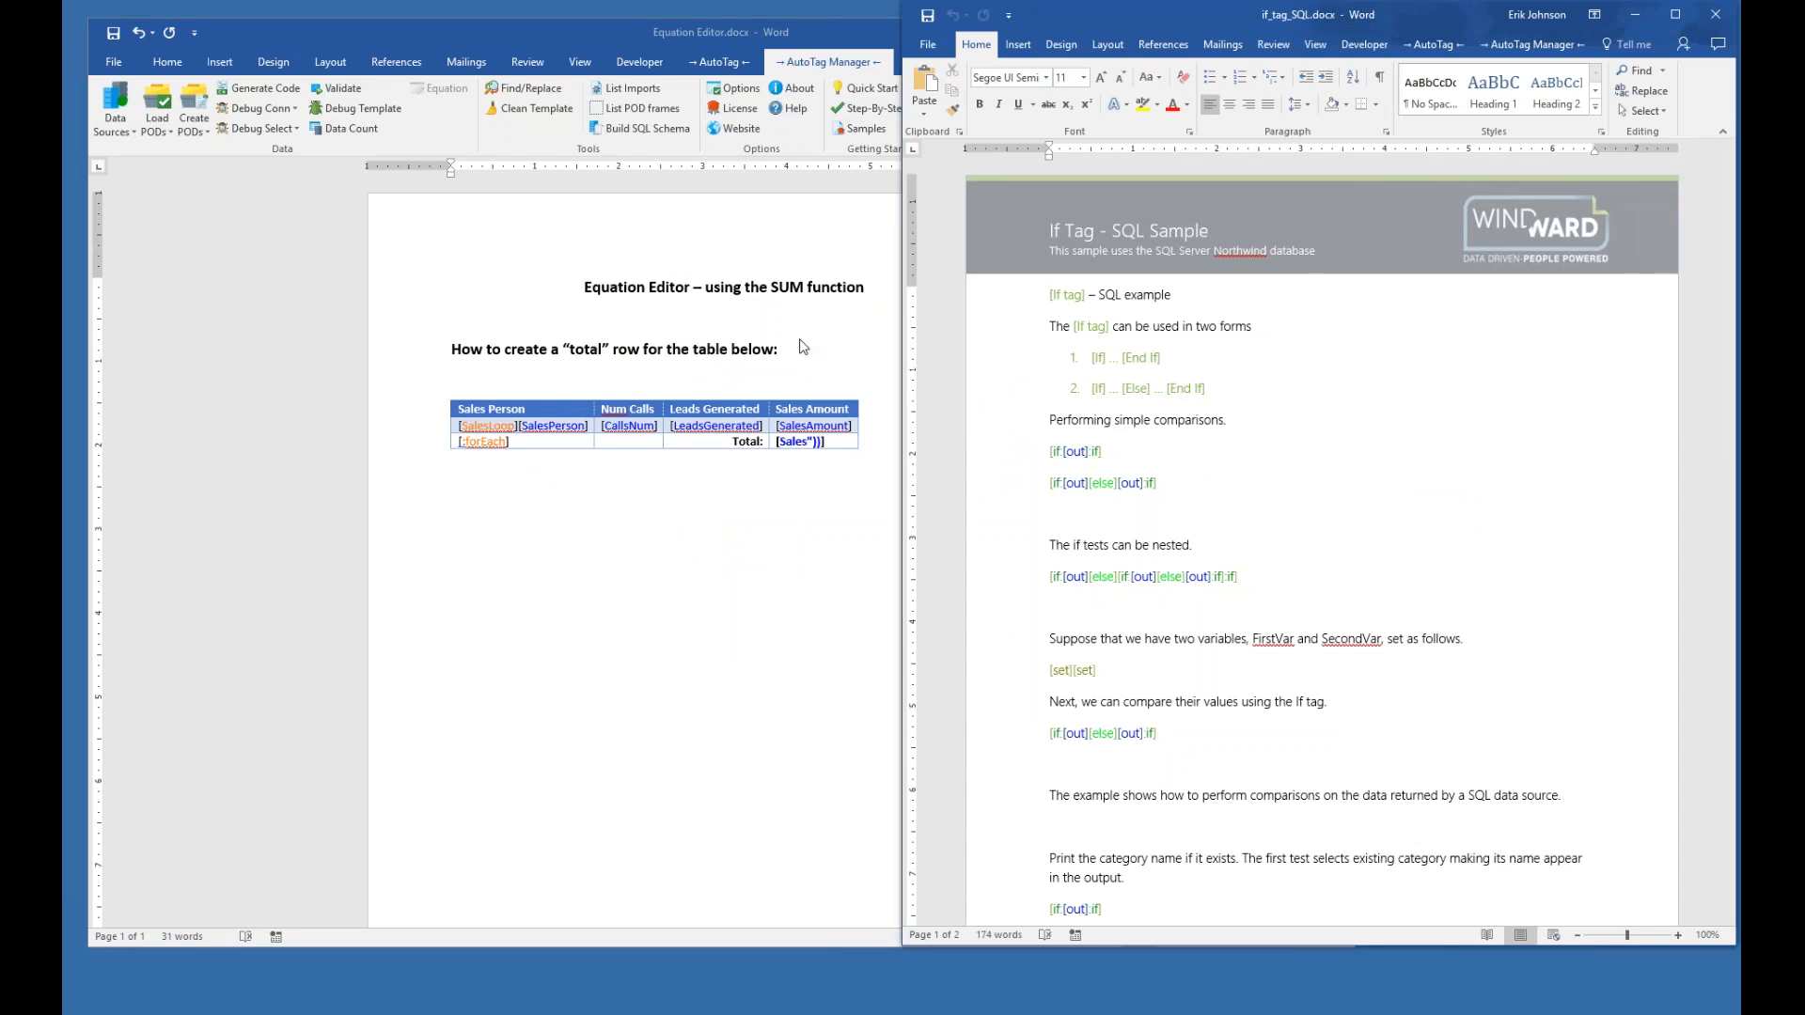
click(820, 30)
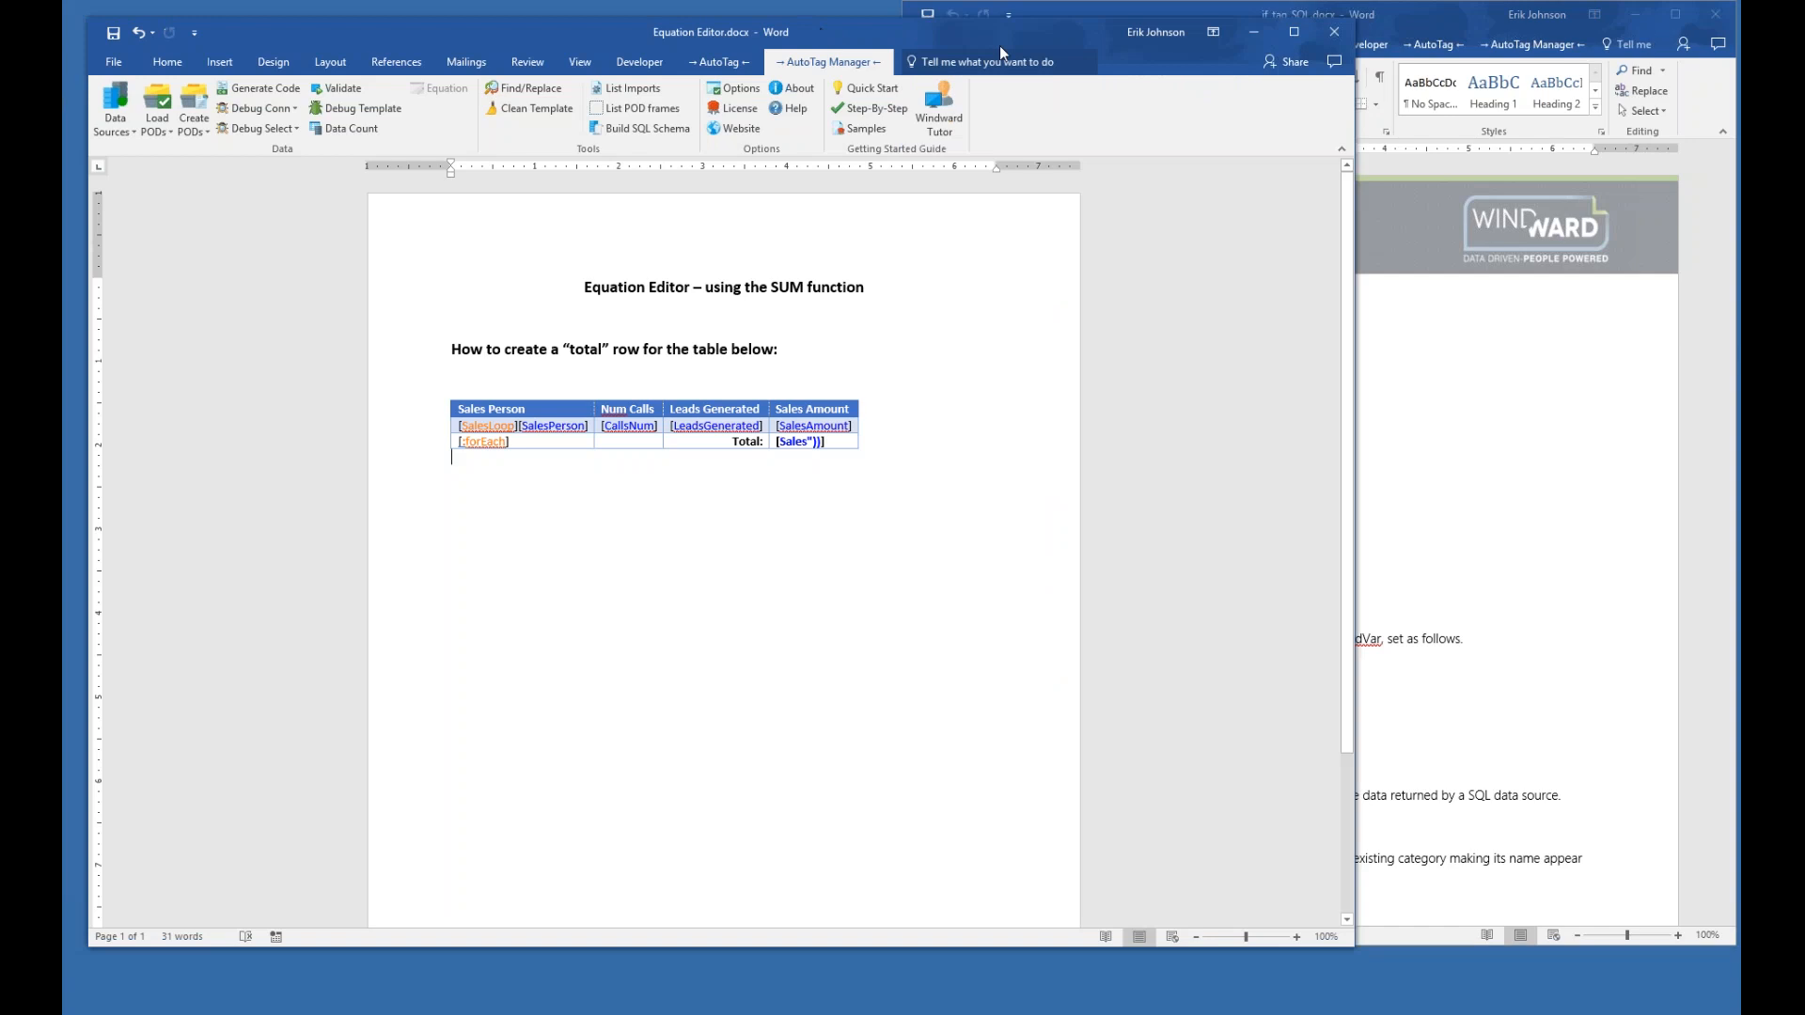
click(1255, 32)
drag(1222, 15, 667, 16)
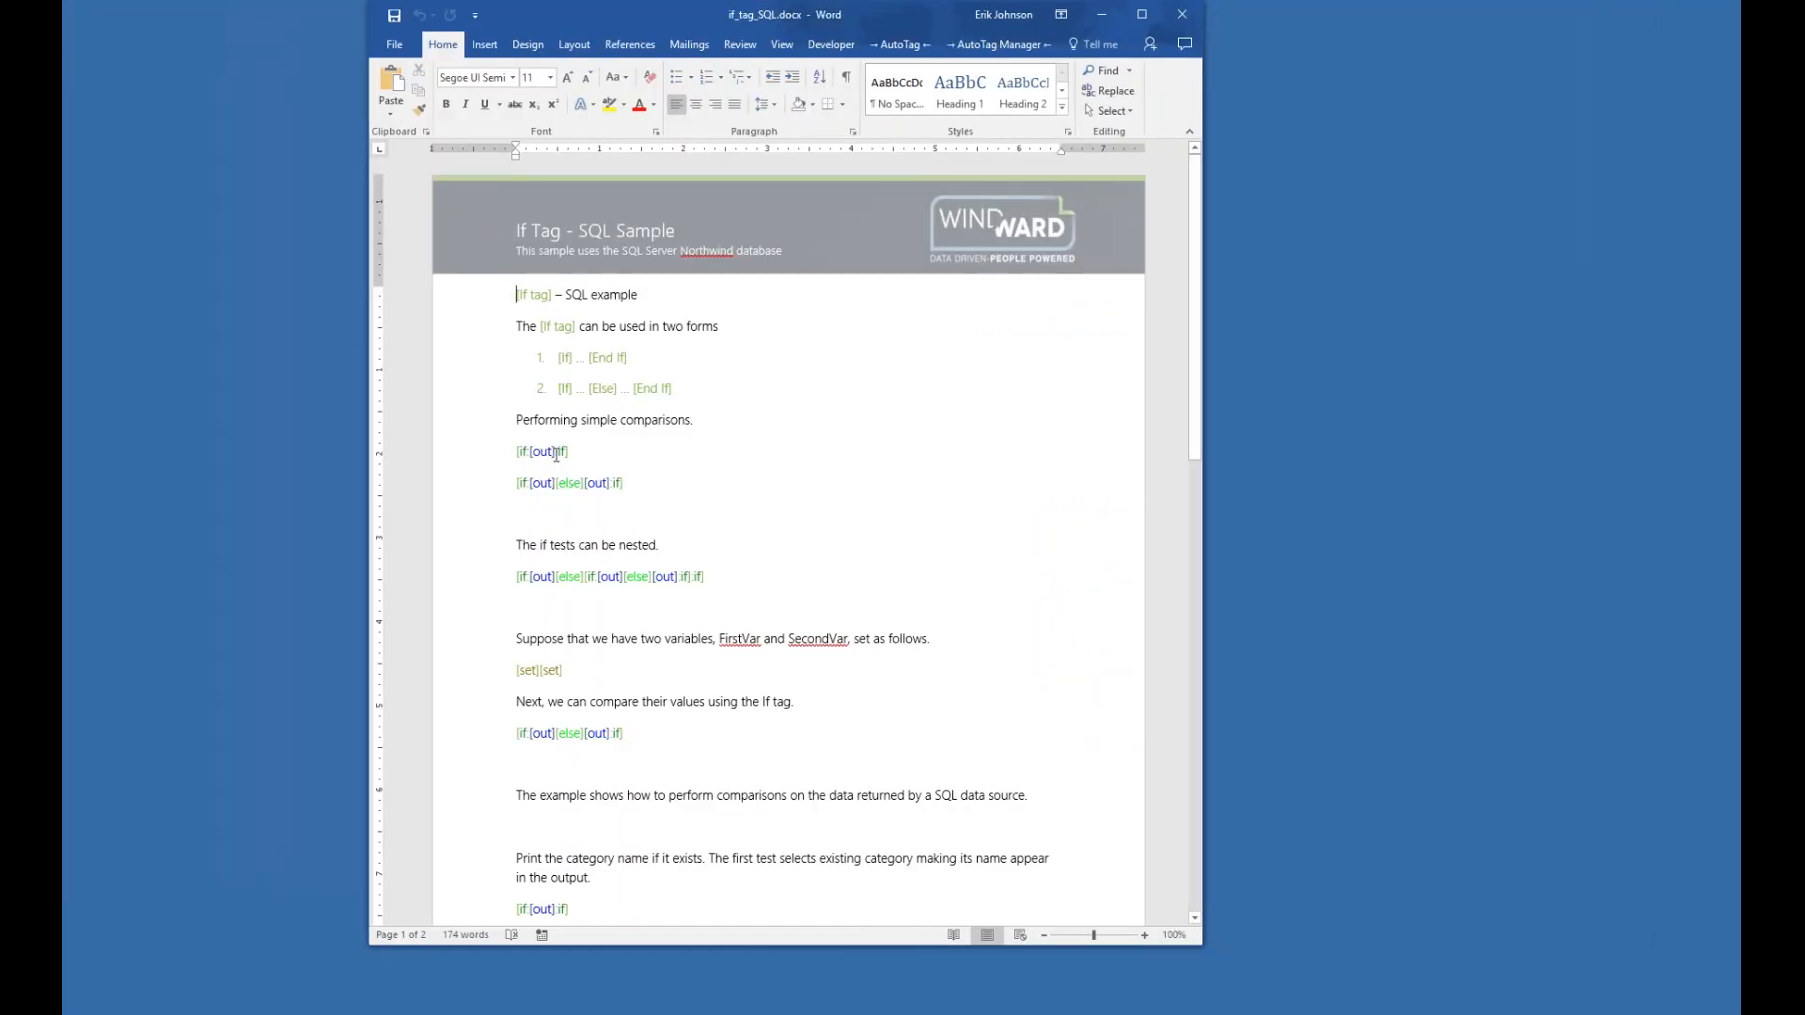
- Preview the result of the first If tag under "Performing simple comparisons" and close the results
mouse_move(564, 456)
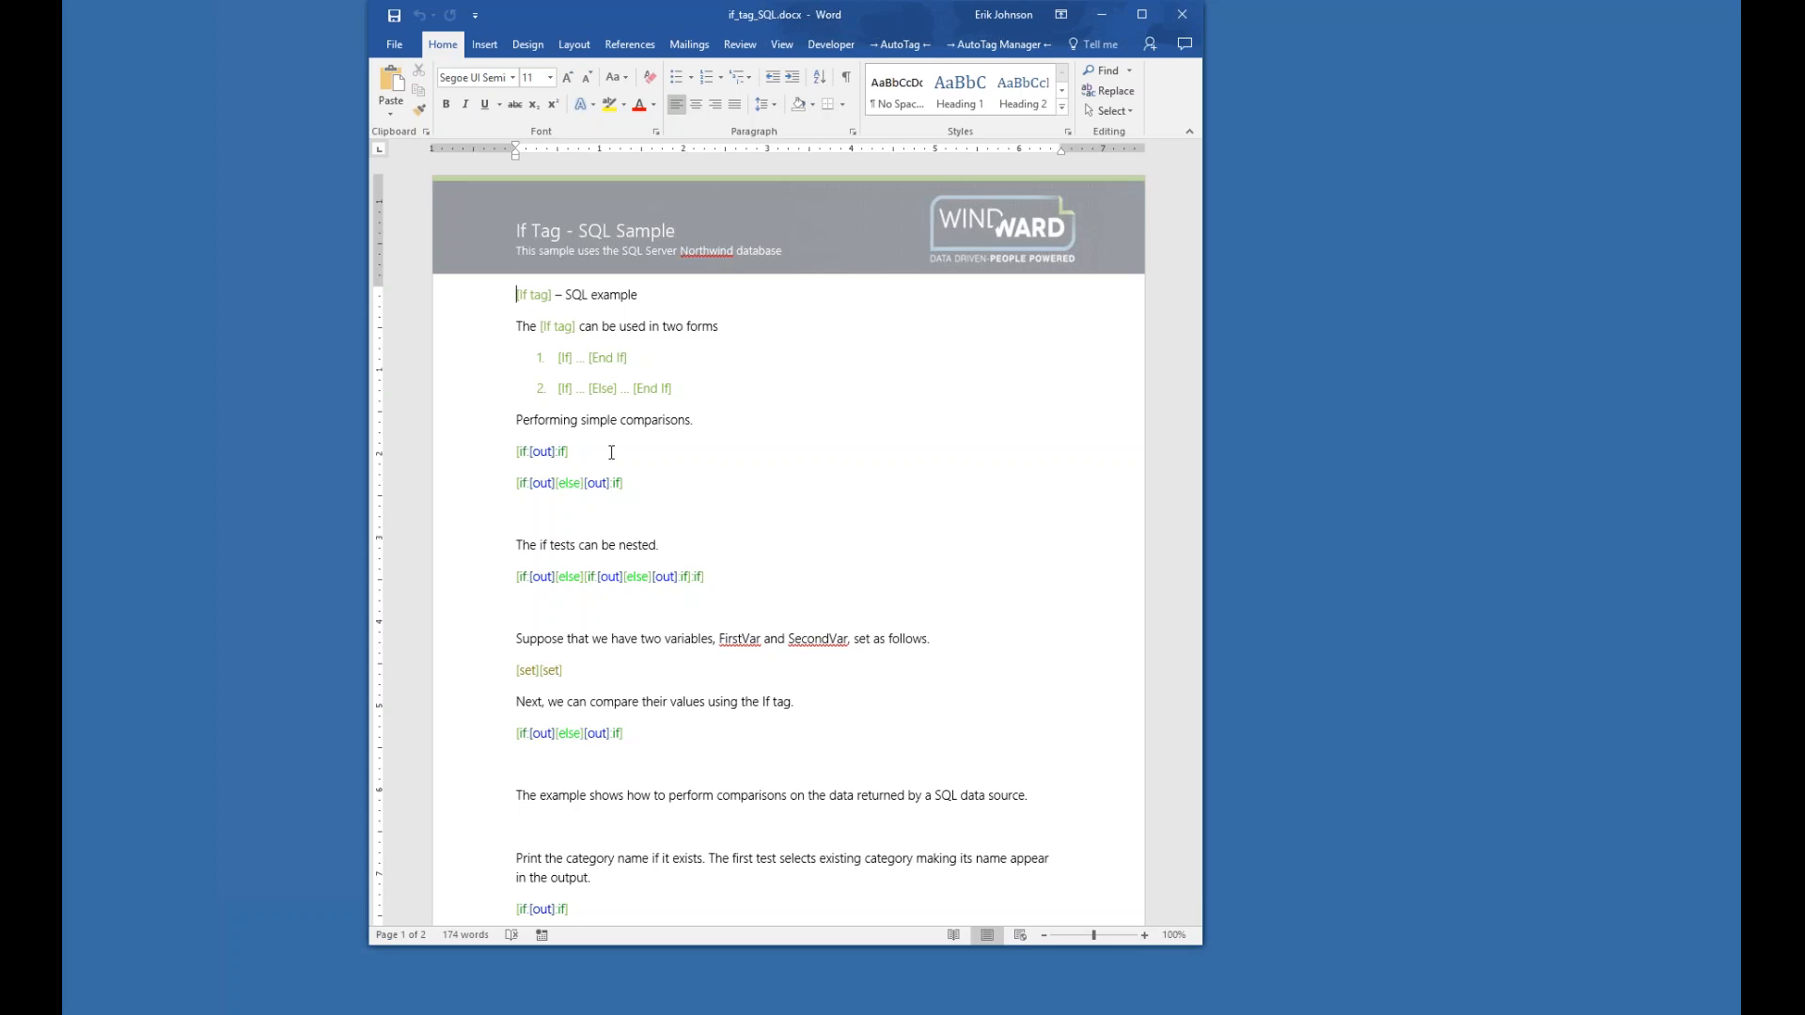
click(524, 453)
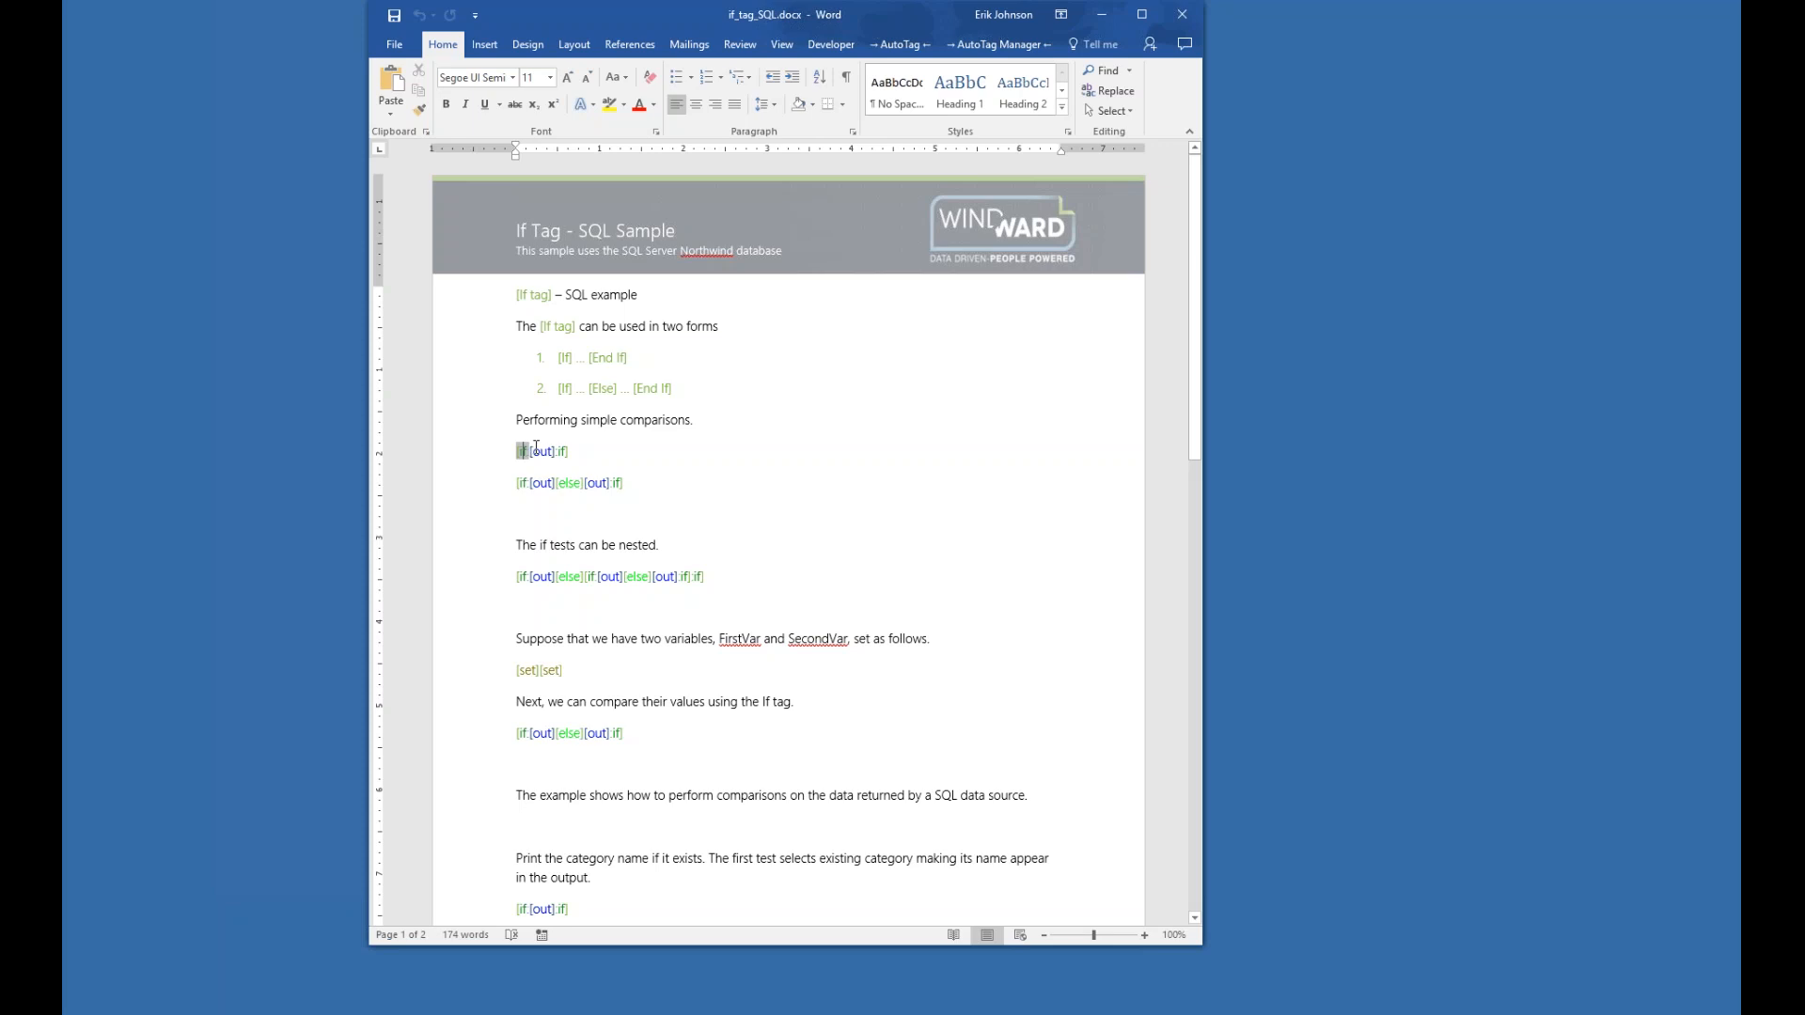
click(926, 50)
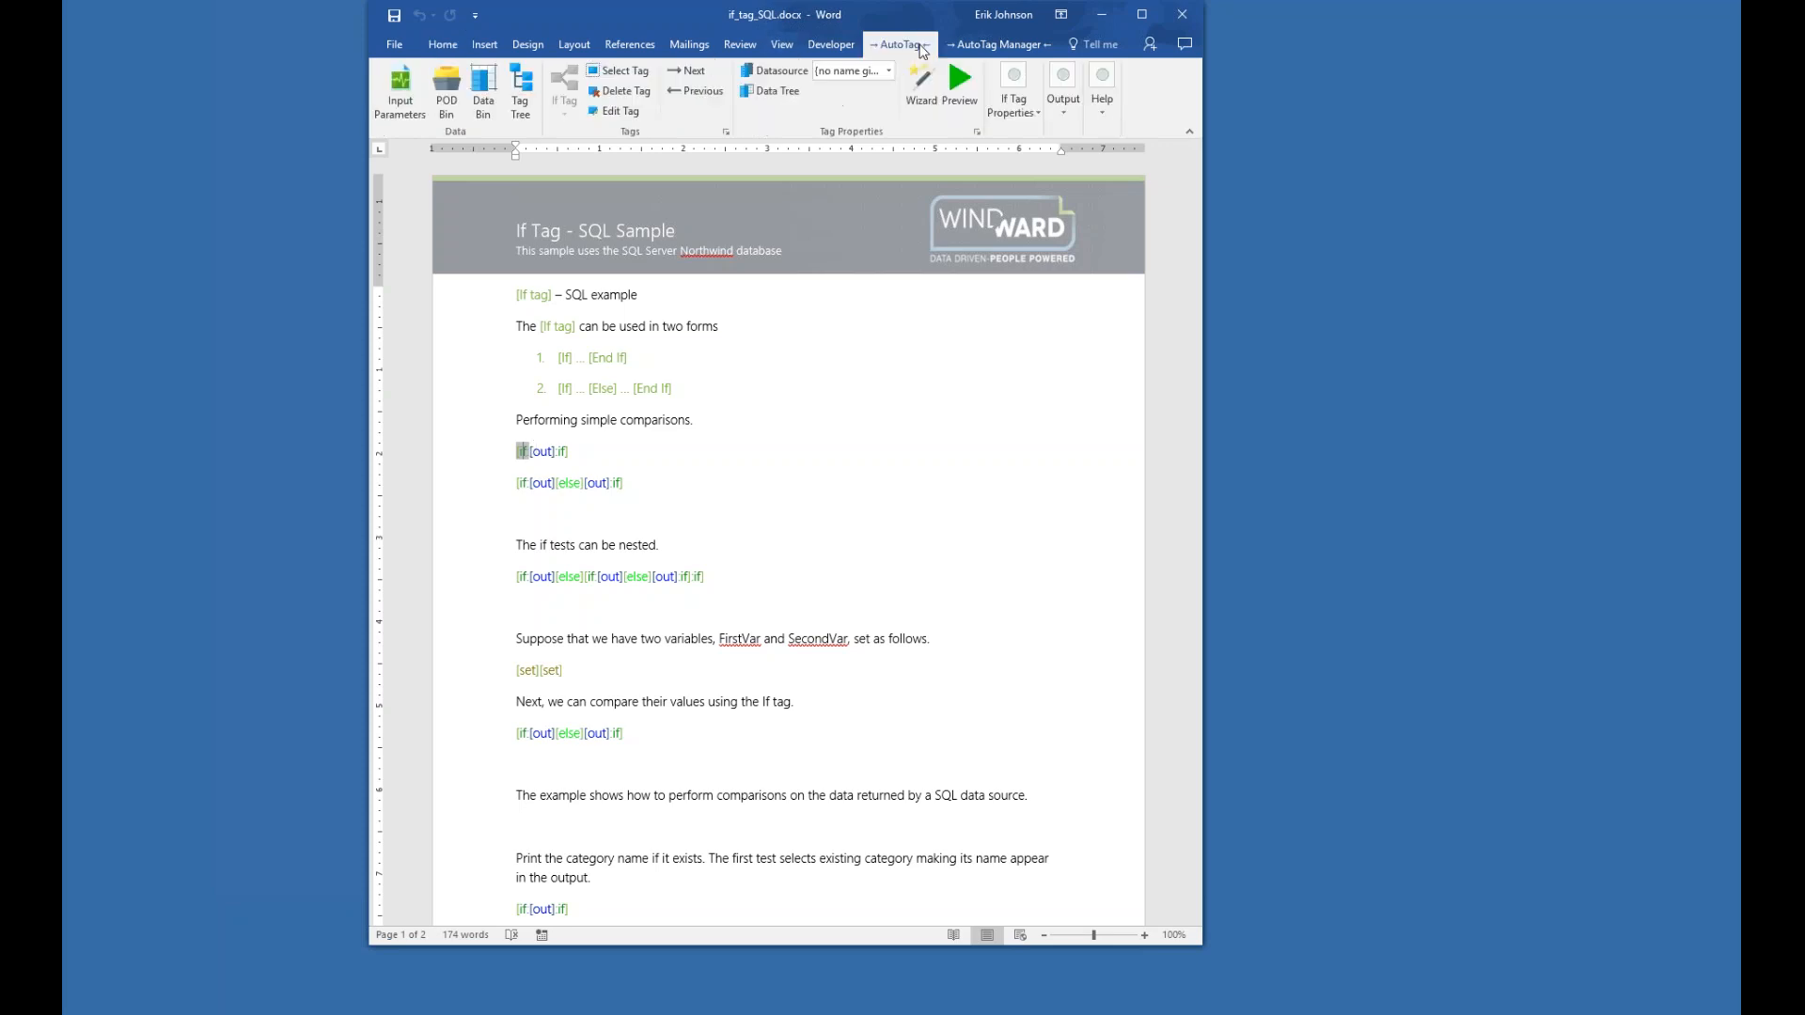
click(957, 94)
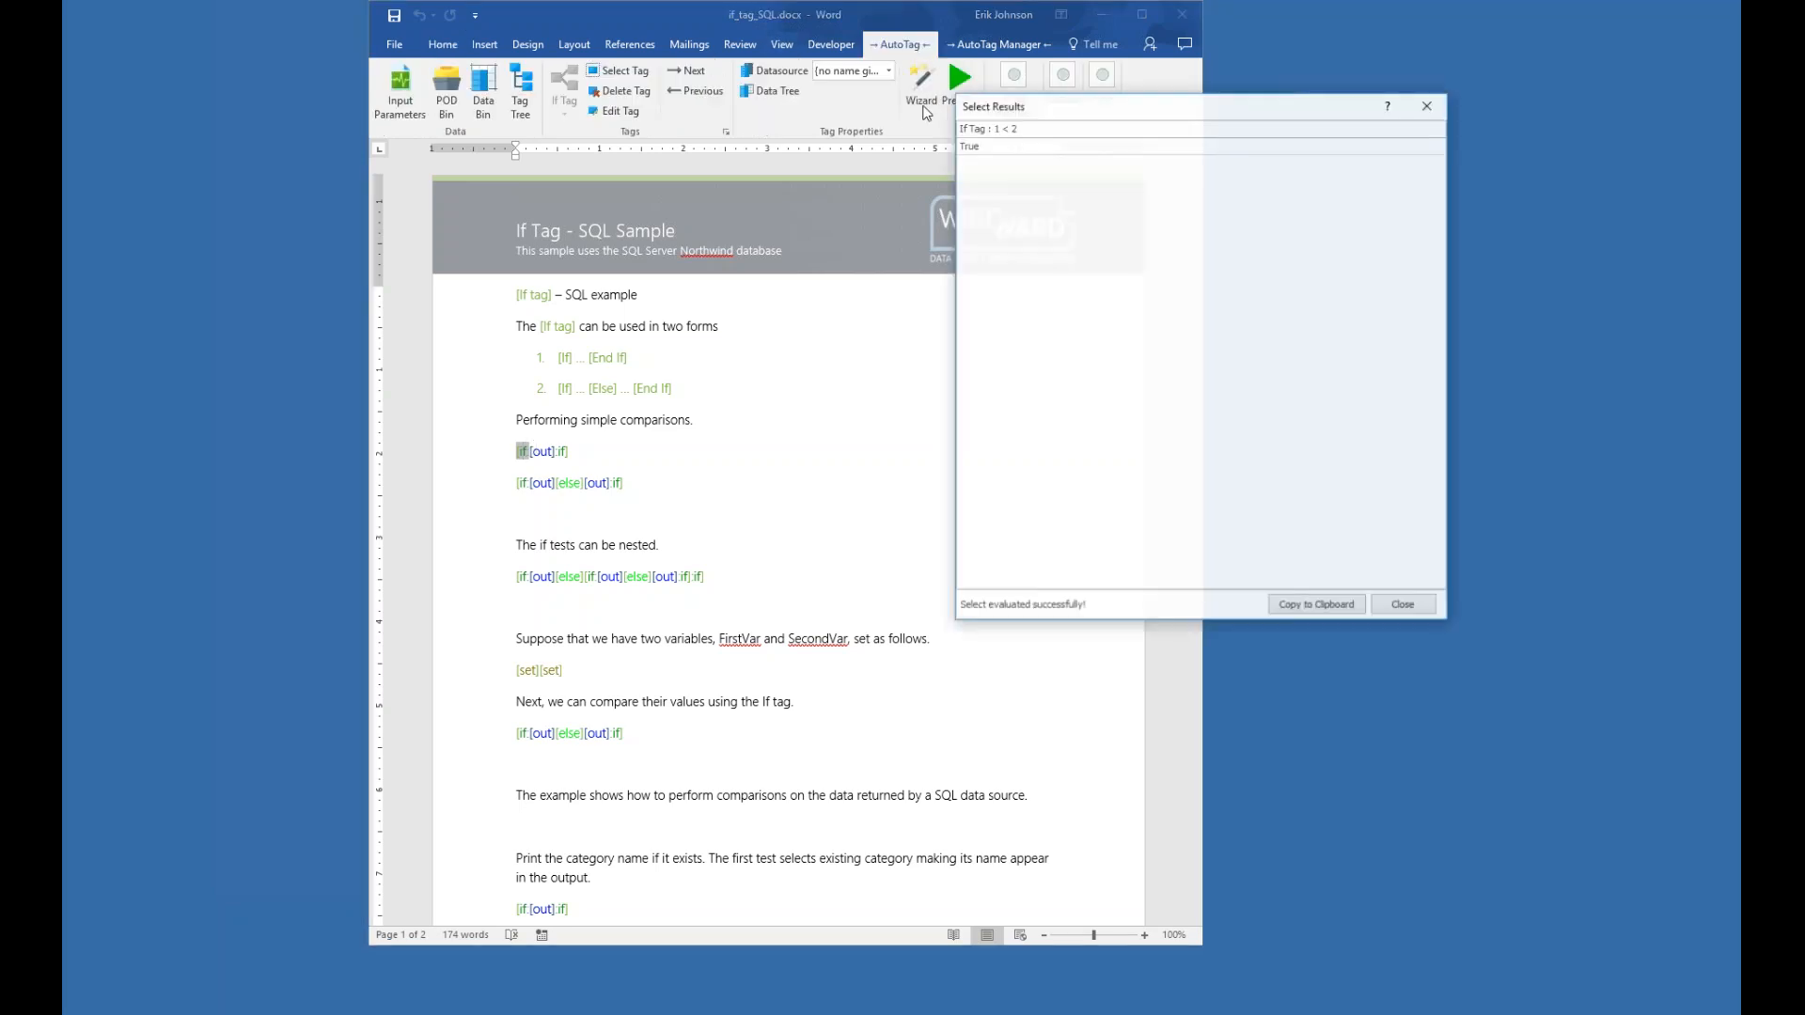
drag(1081, 113, 870, 343)
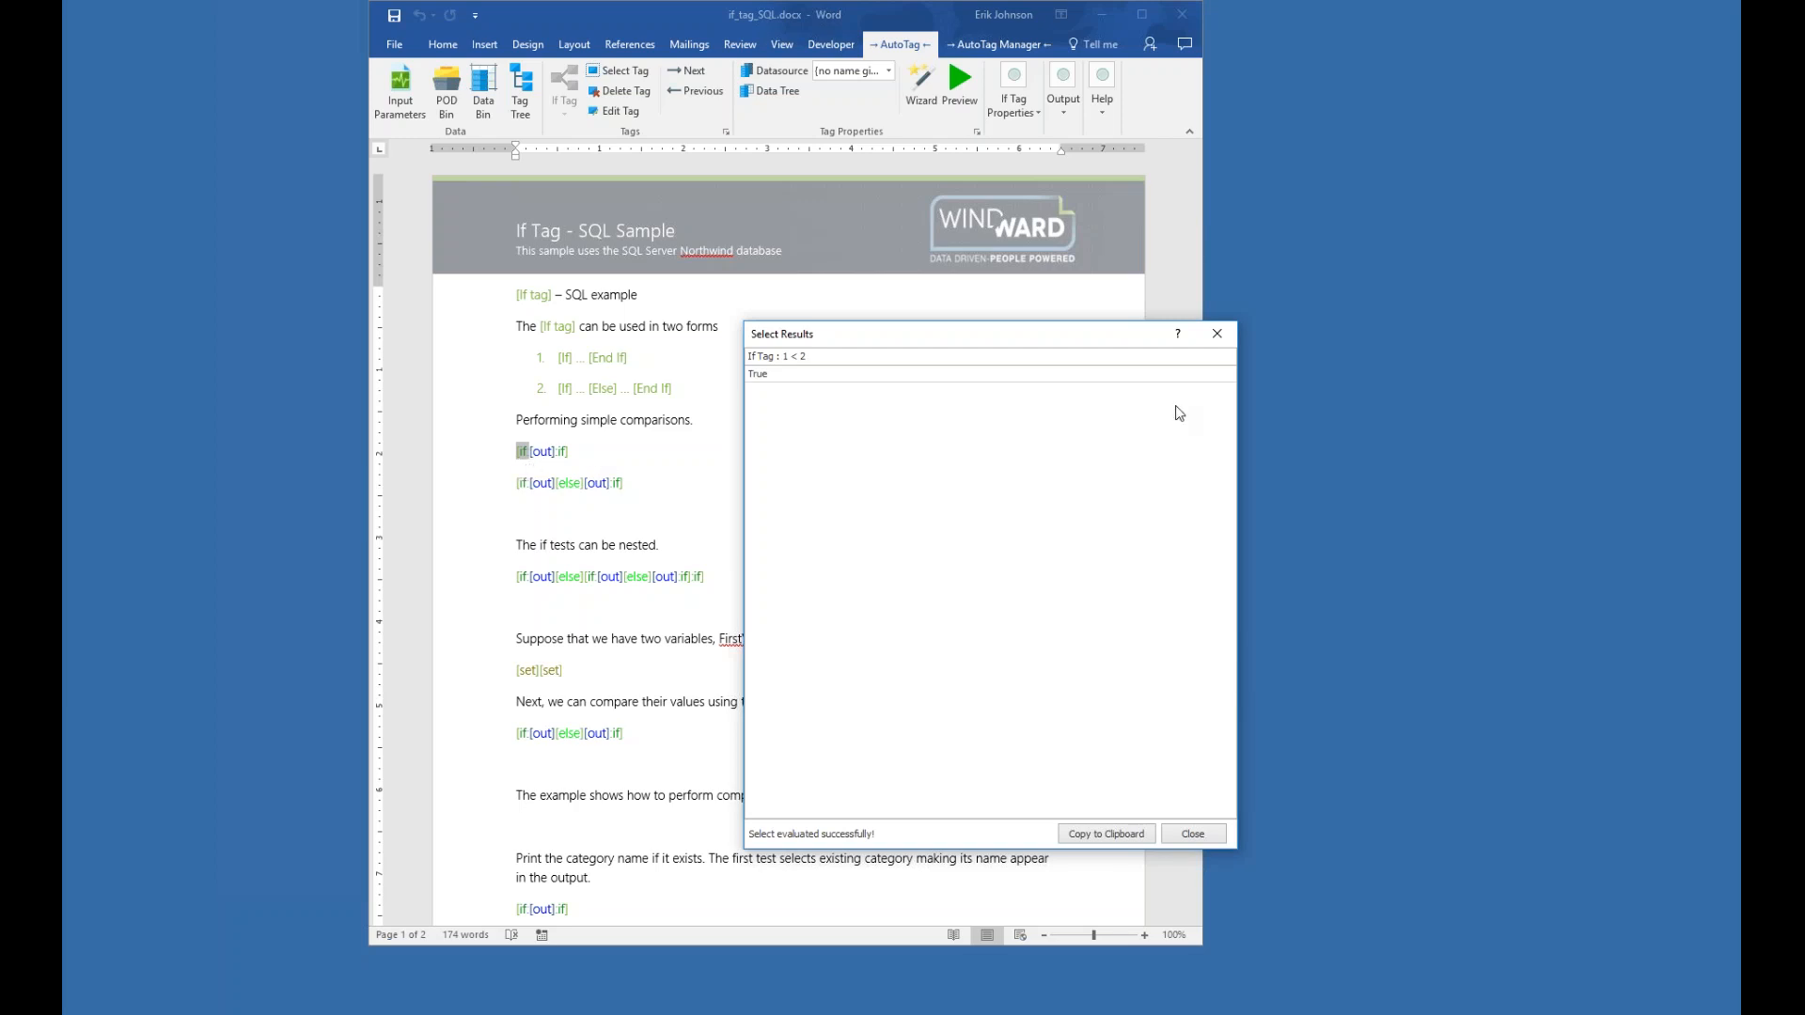
click(1217, 333)
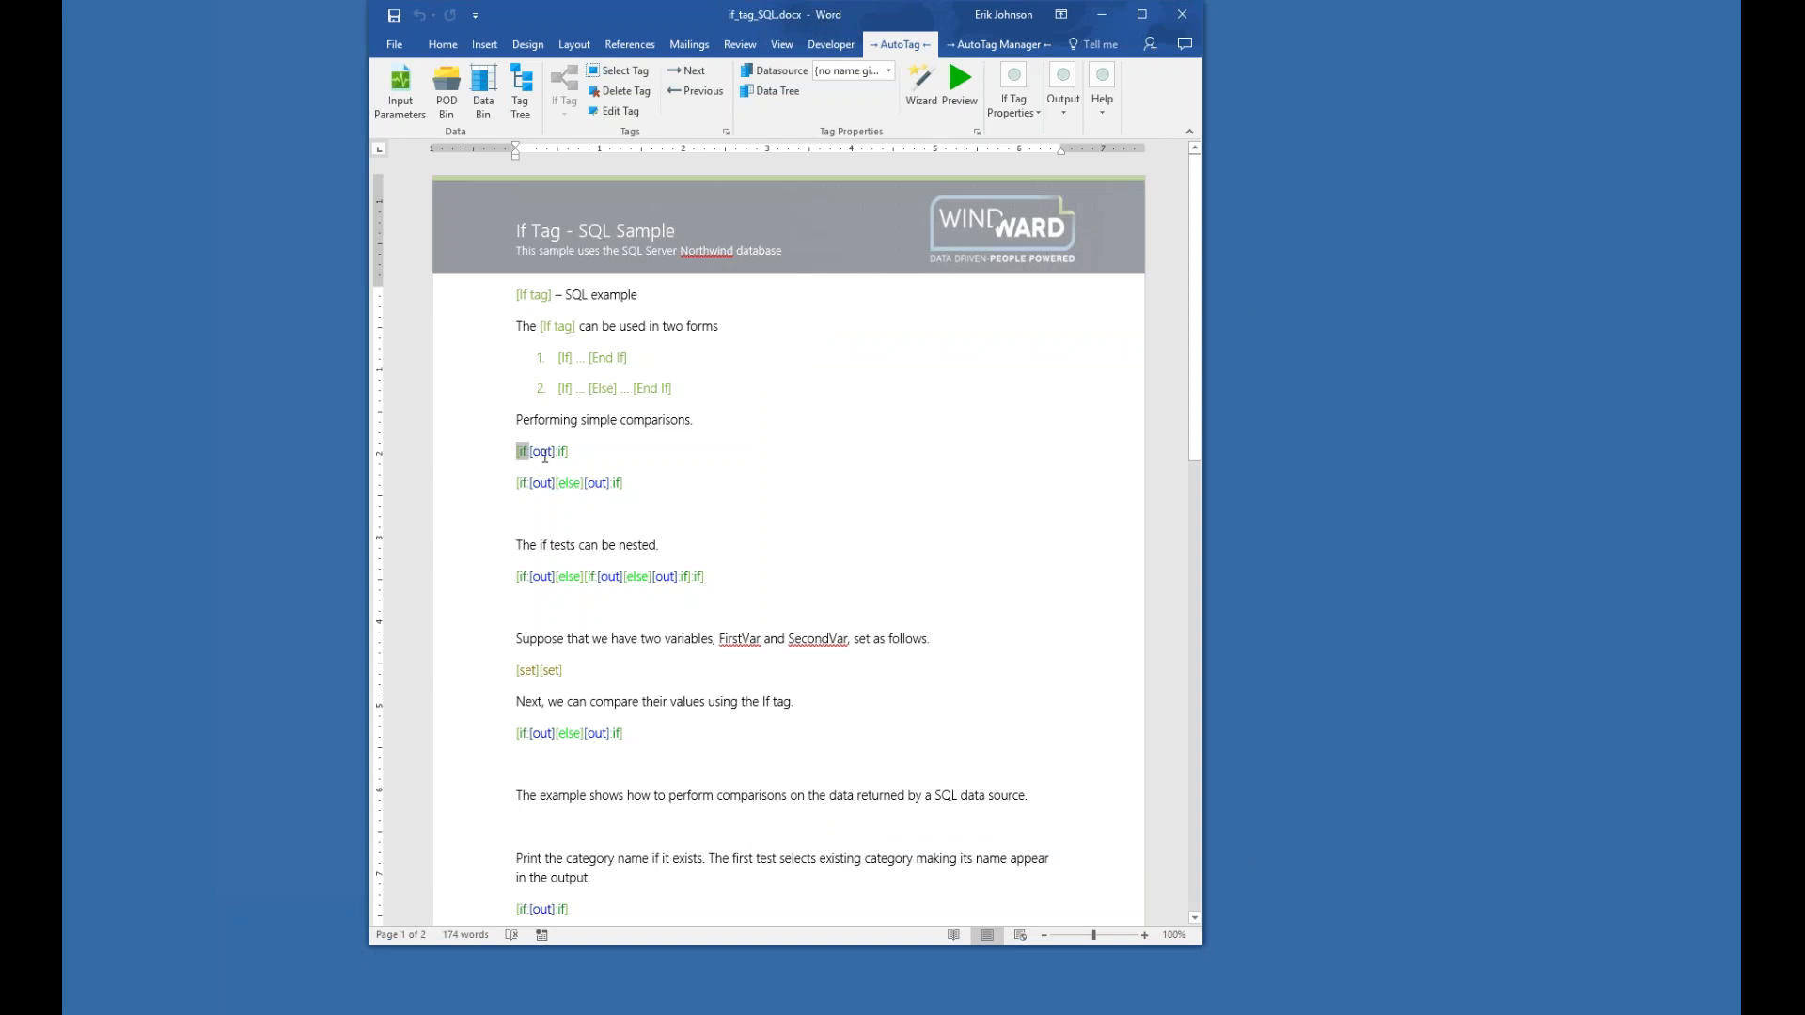
- Preview the result of the Out tag inside the first If tag and close the results
mouse_move(544, 457)
click(539, 452)
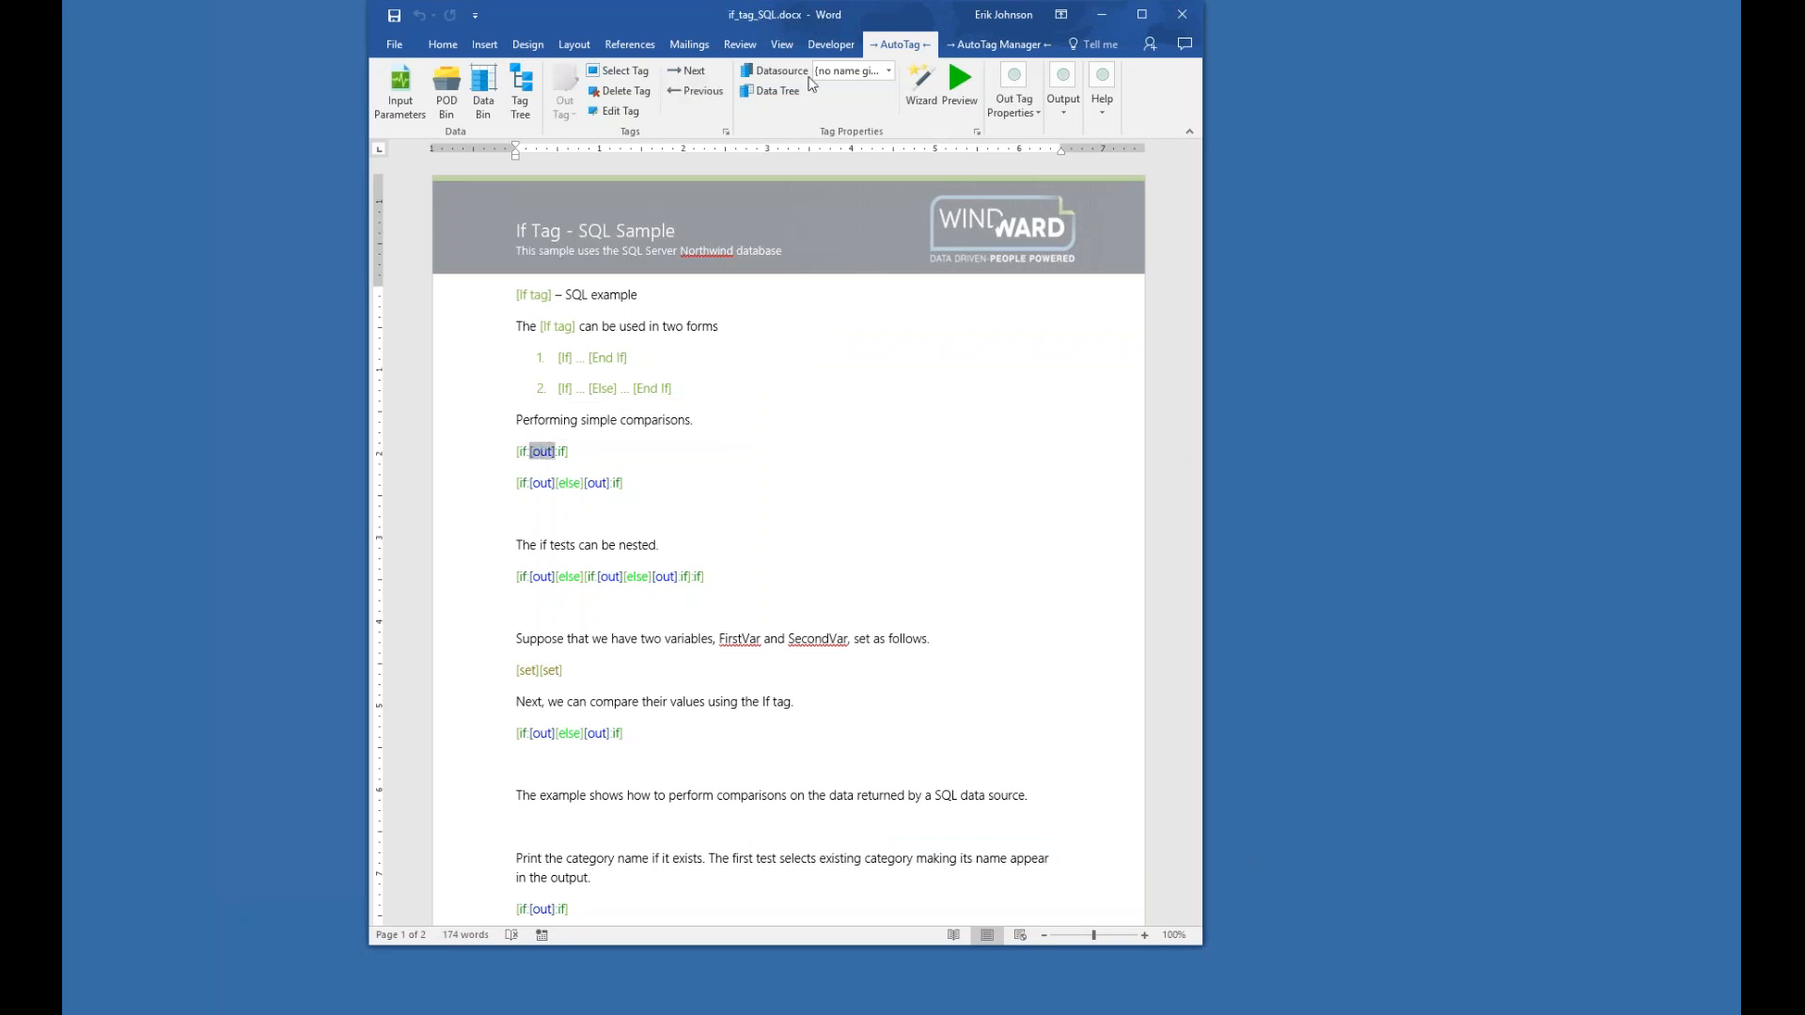
click(961, 83)
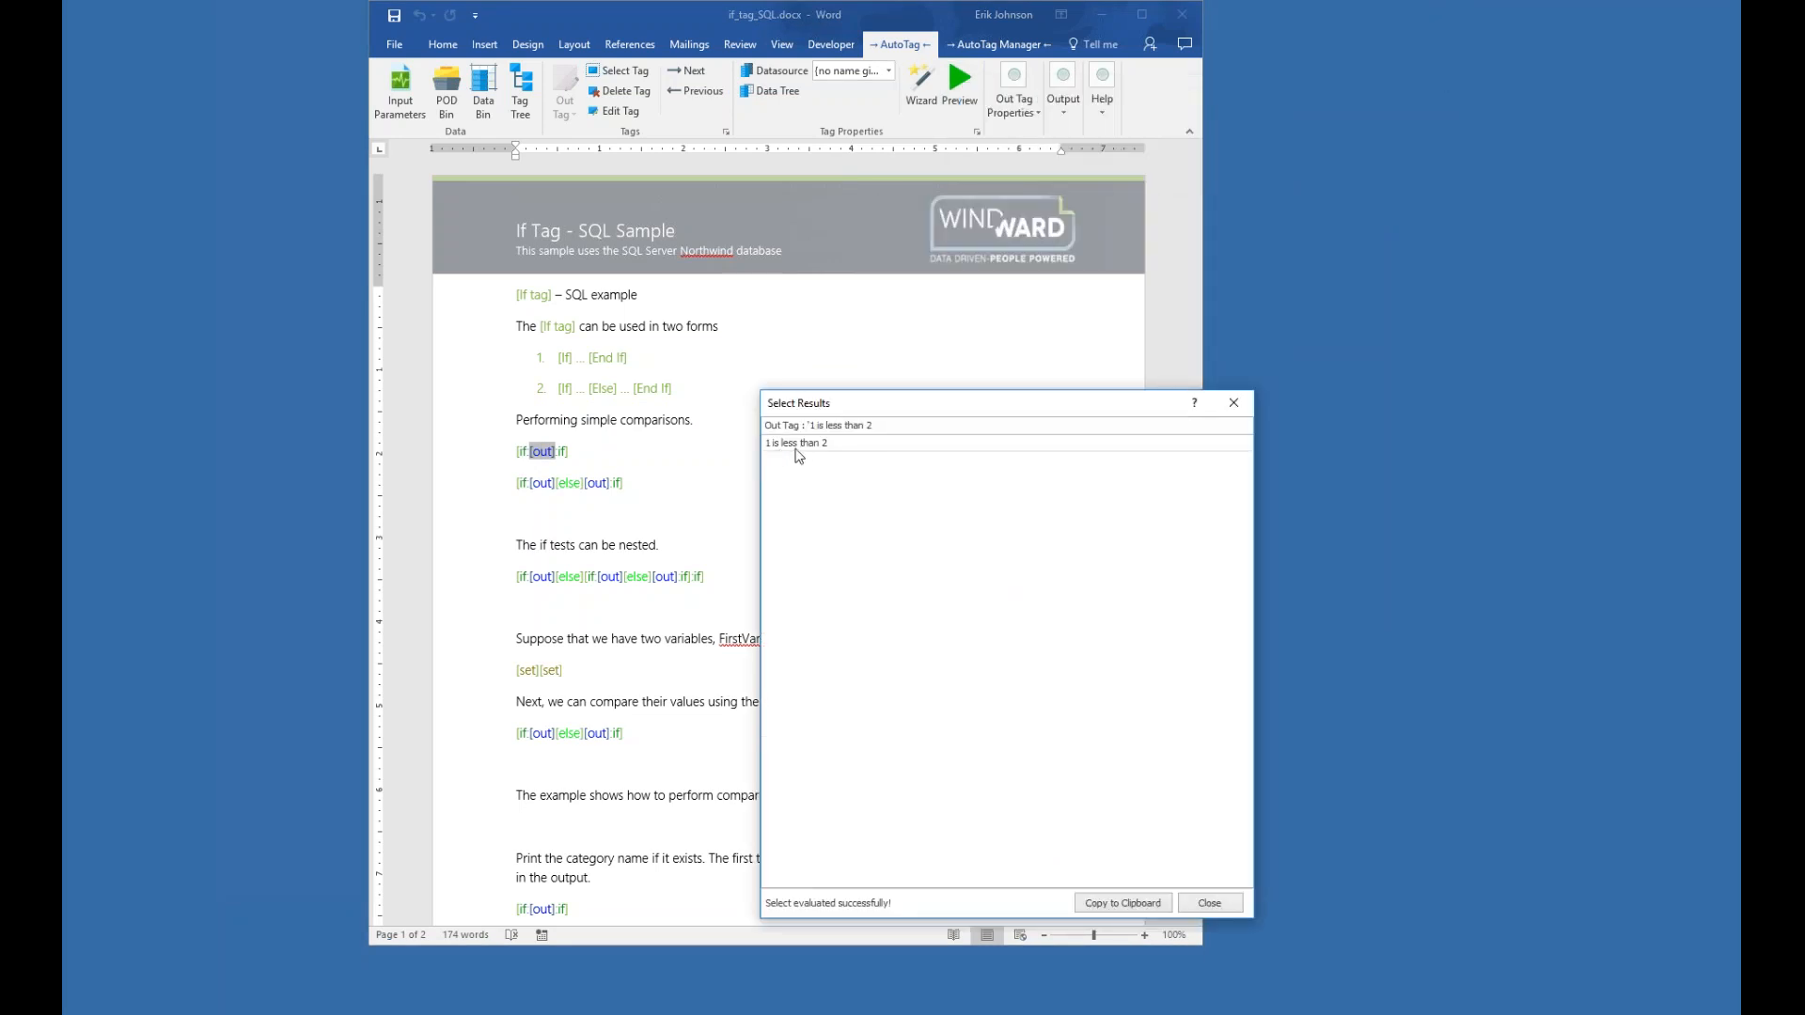
click(1234, 404)
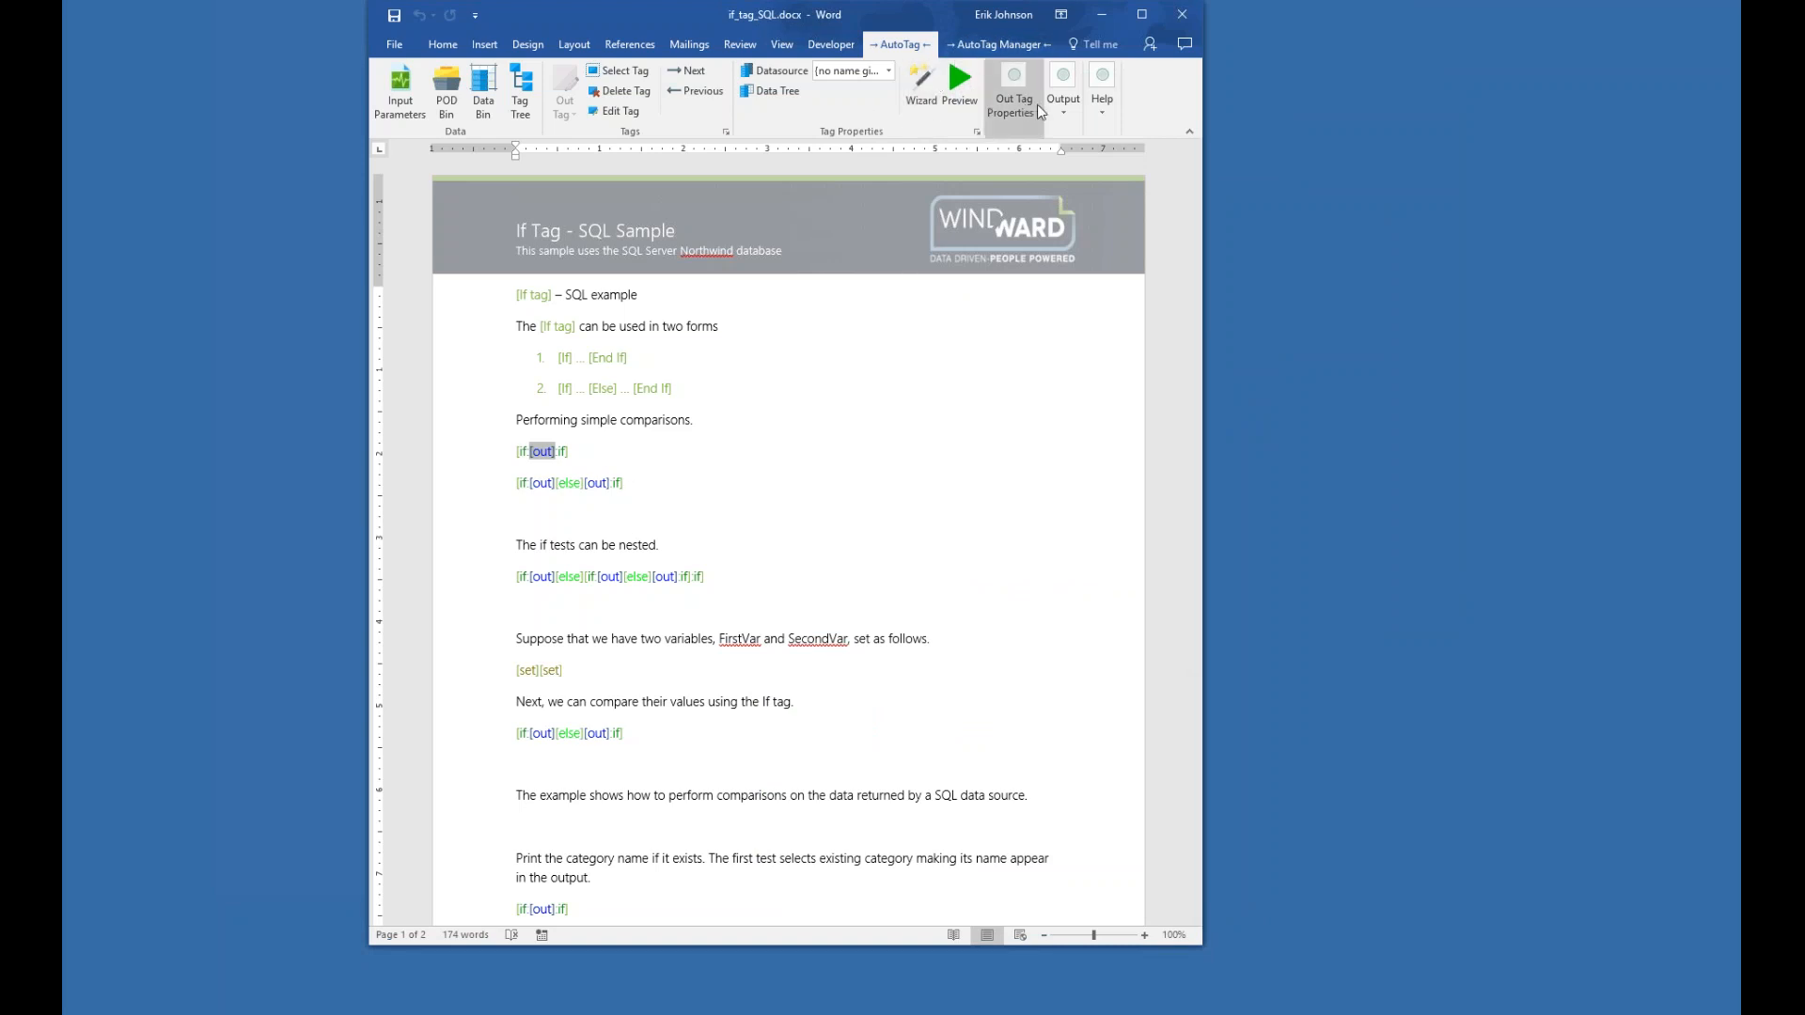
- Generate the If tag sample's output and compare it side by side with the template's first If and Out tags
click(1065, 96)
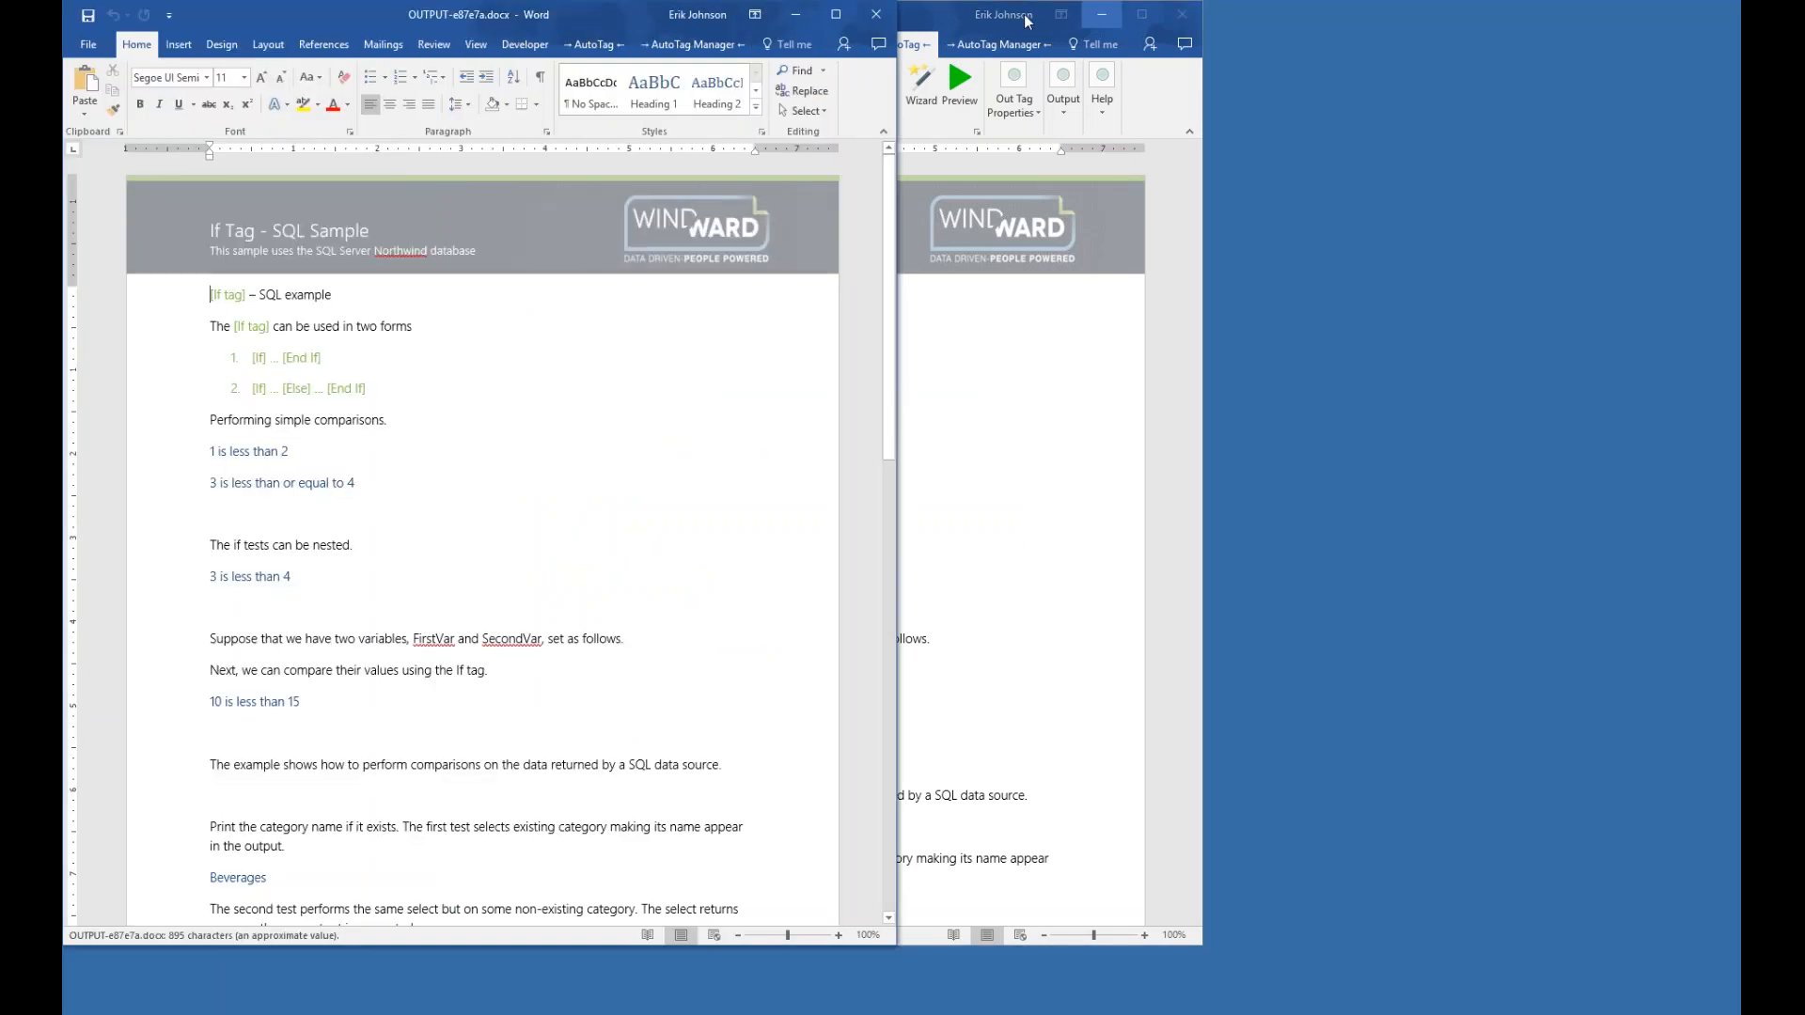
drag(941, 20, 1395, 19)
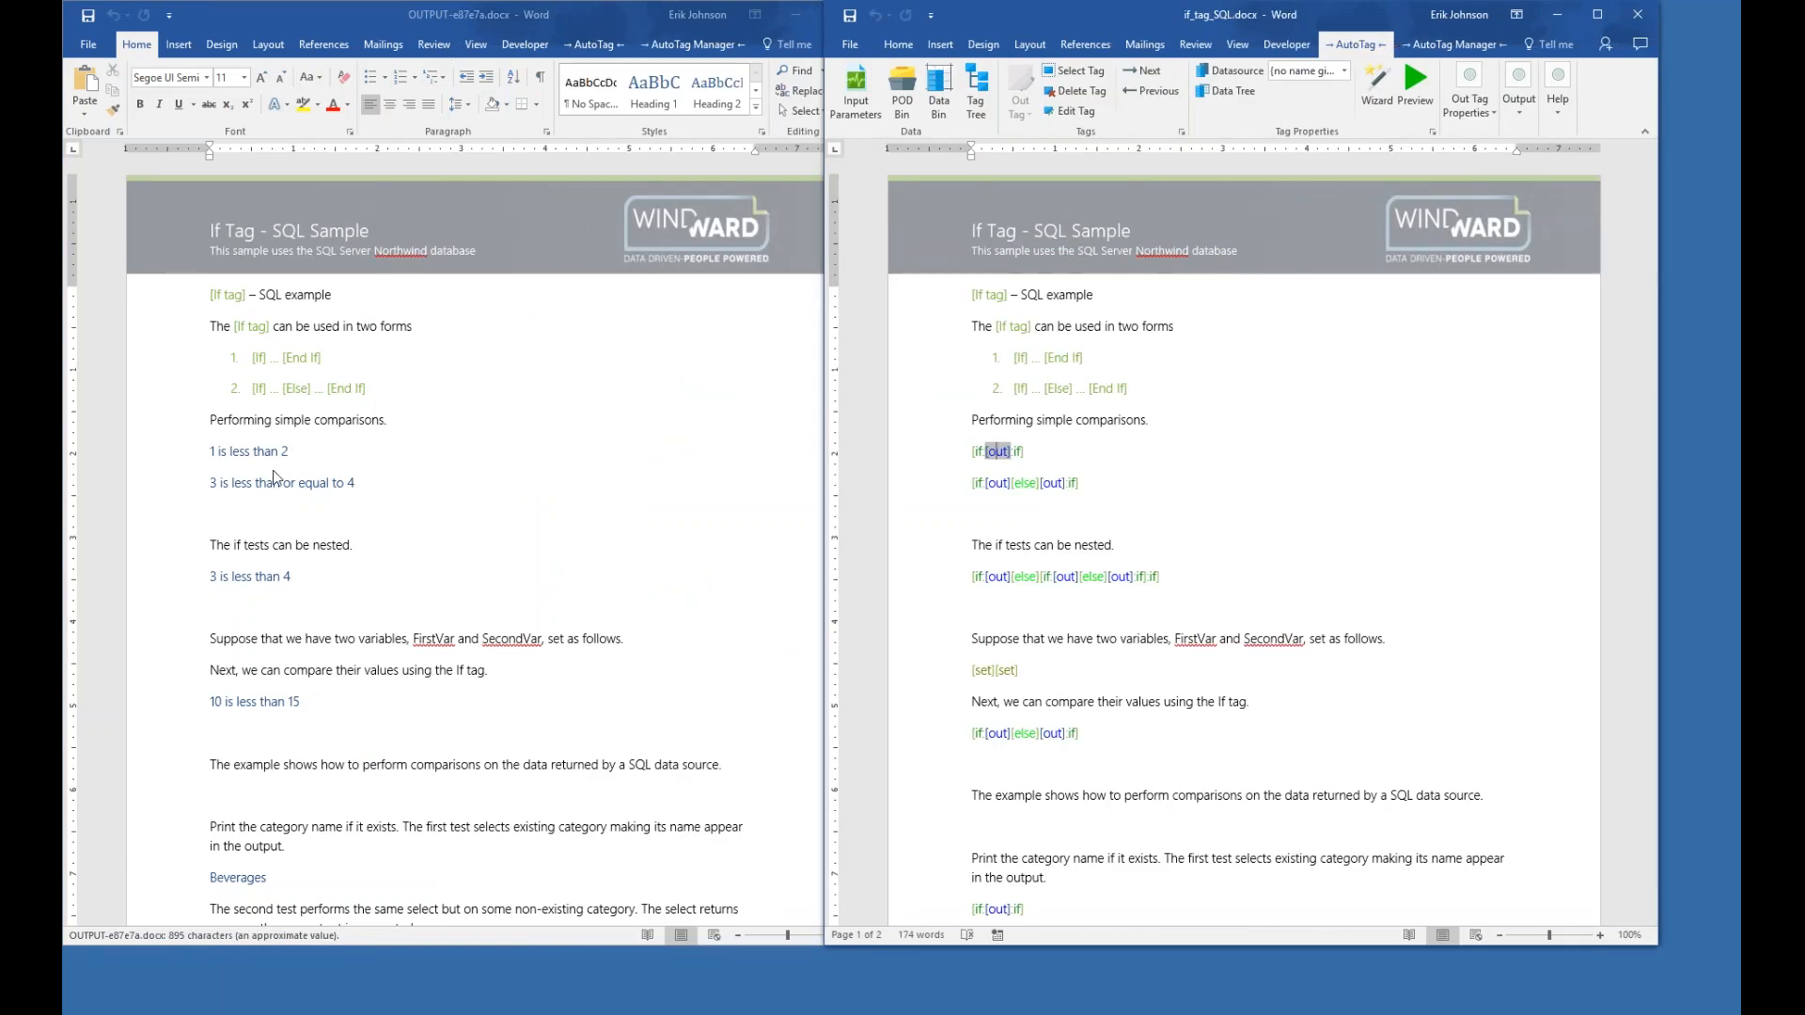
click(978, 451)
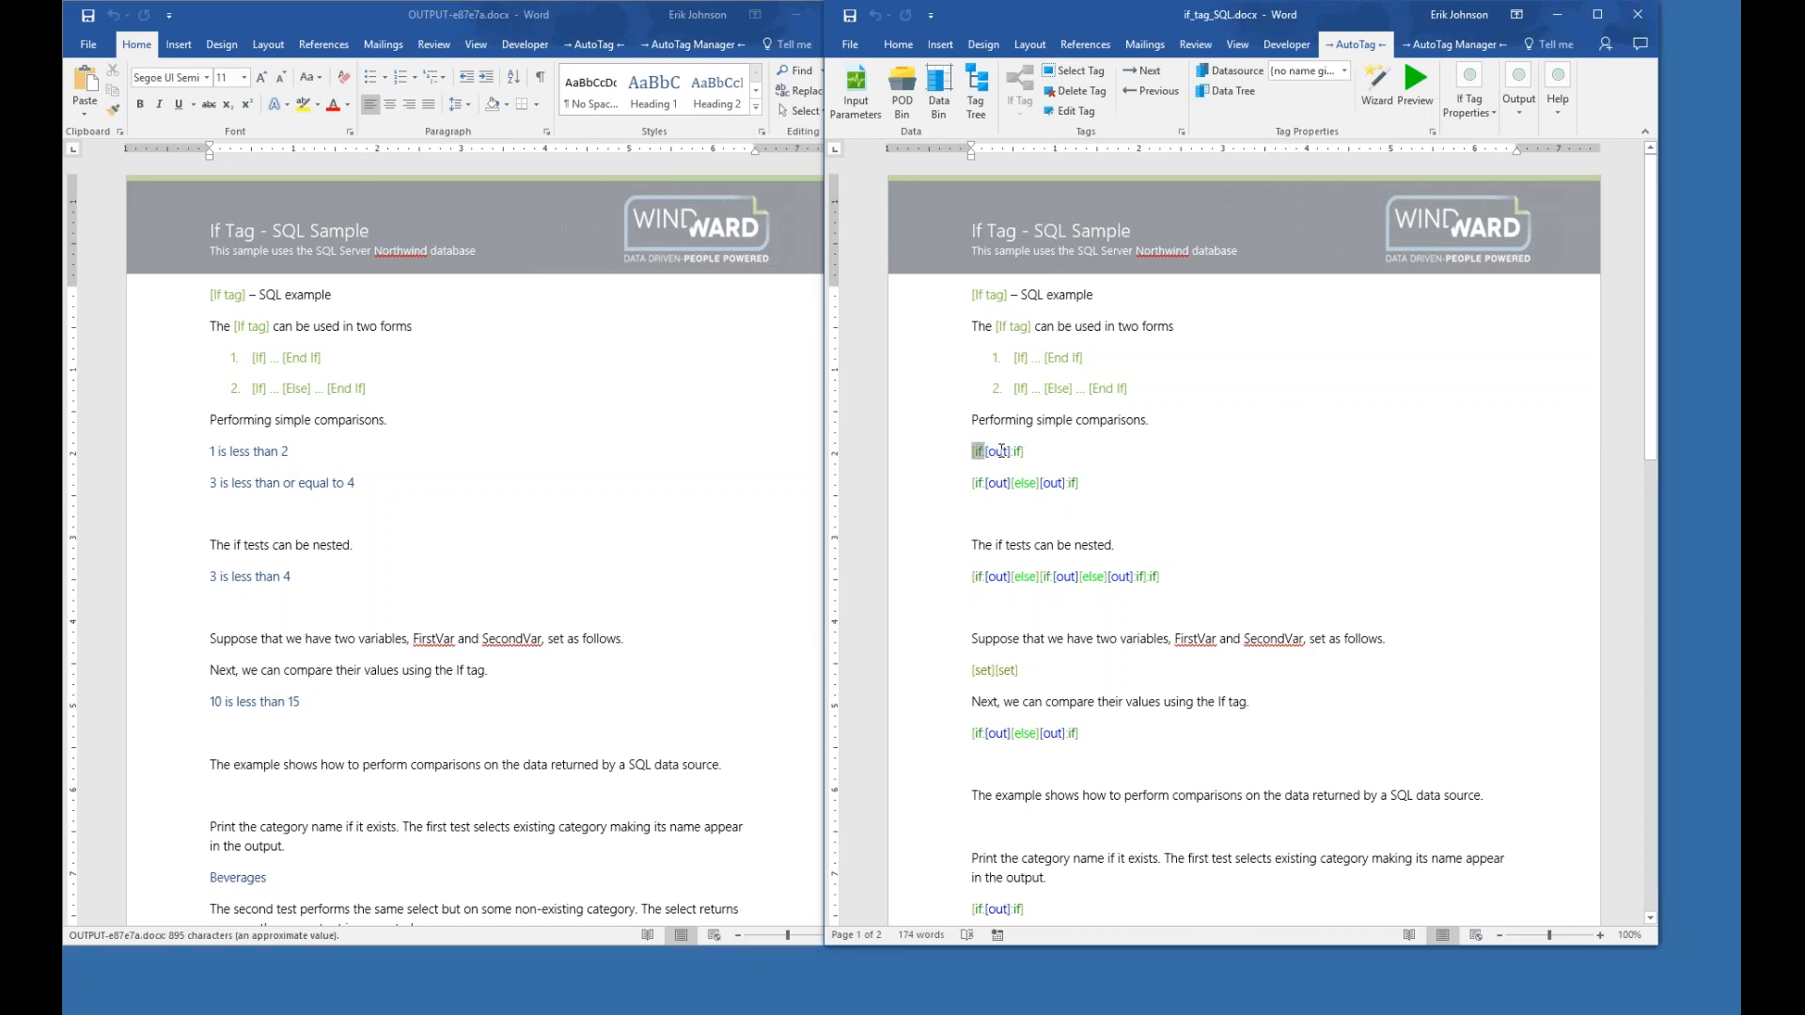
click(998, 451)
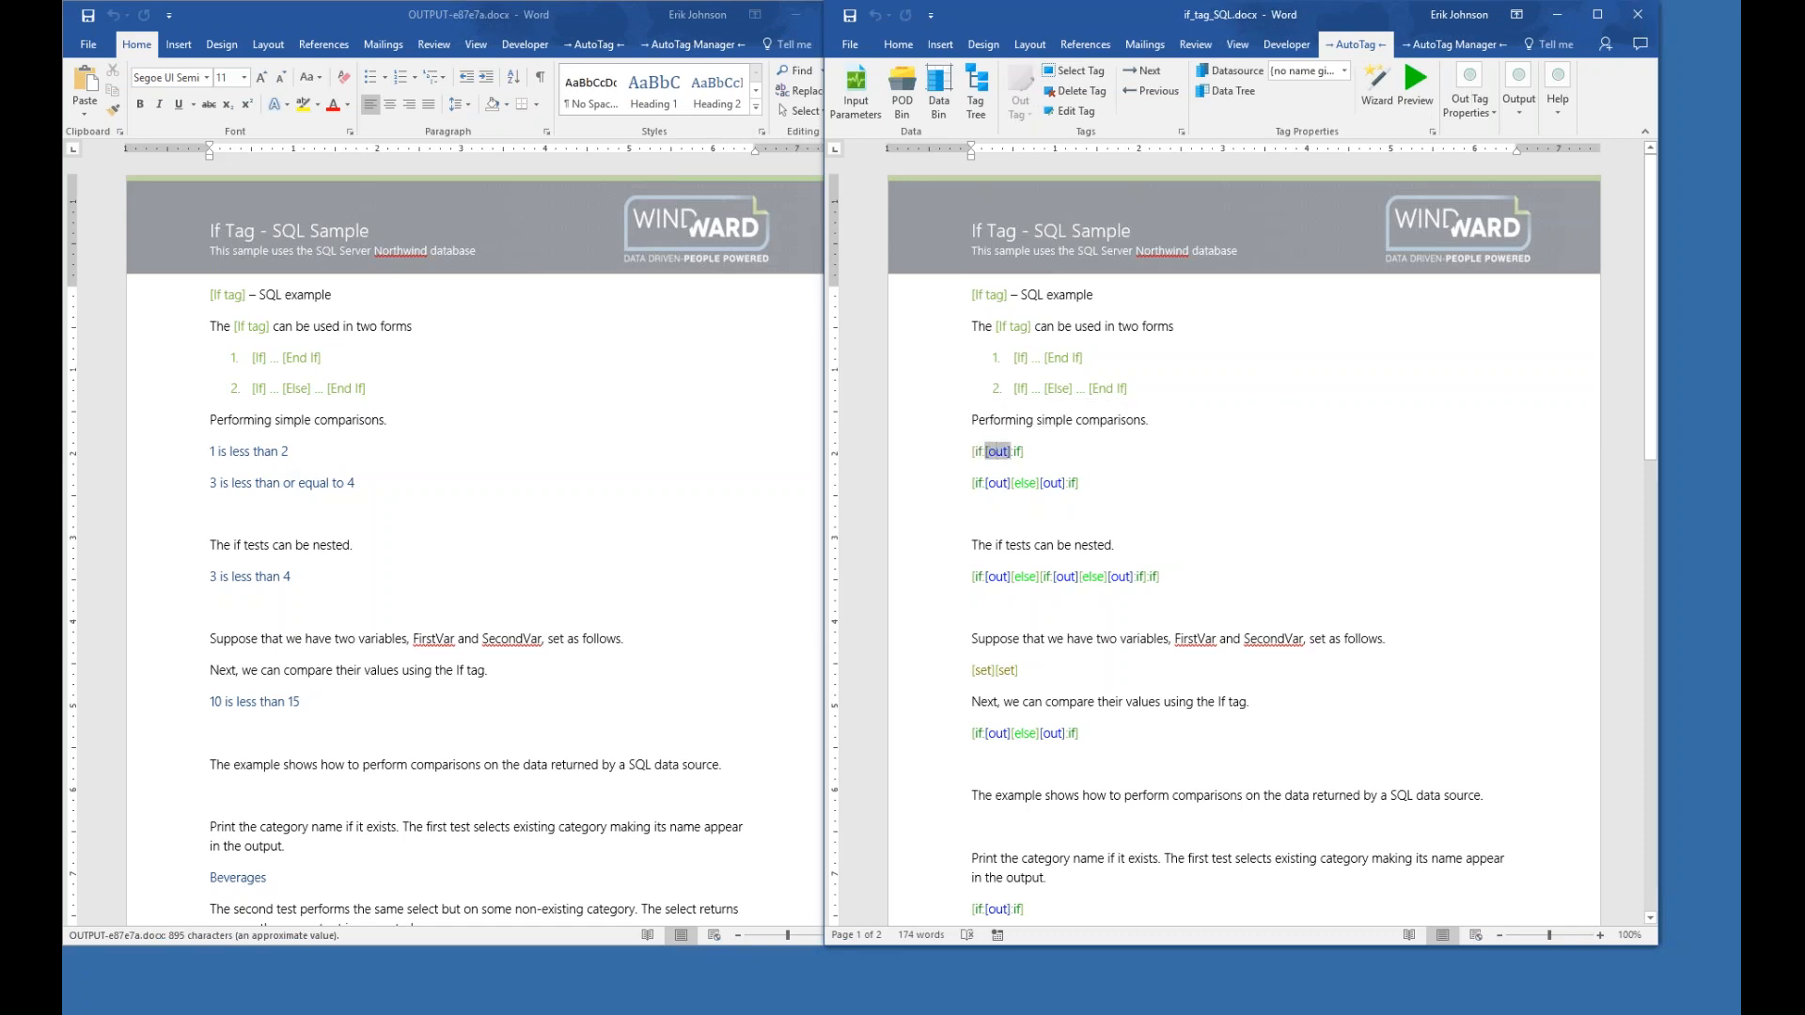
- Close the if_tag_SQL template and widen the generated output document's window
click(1636, 15)
drag(573, 4, 802, 21)
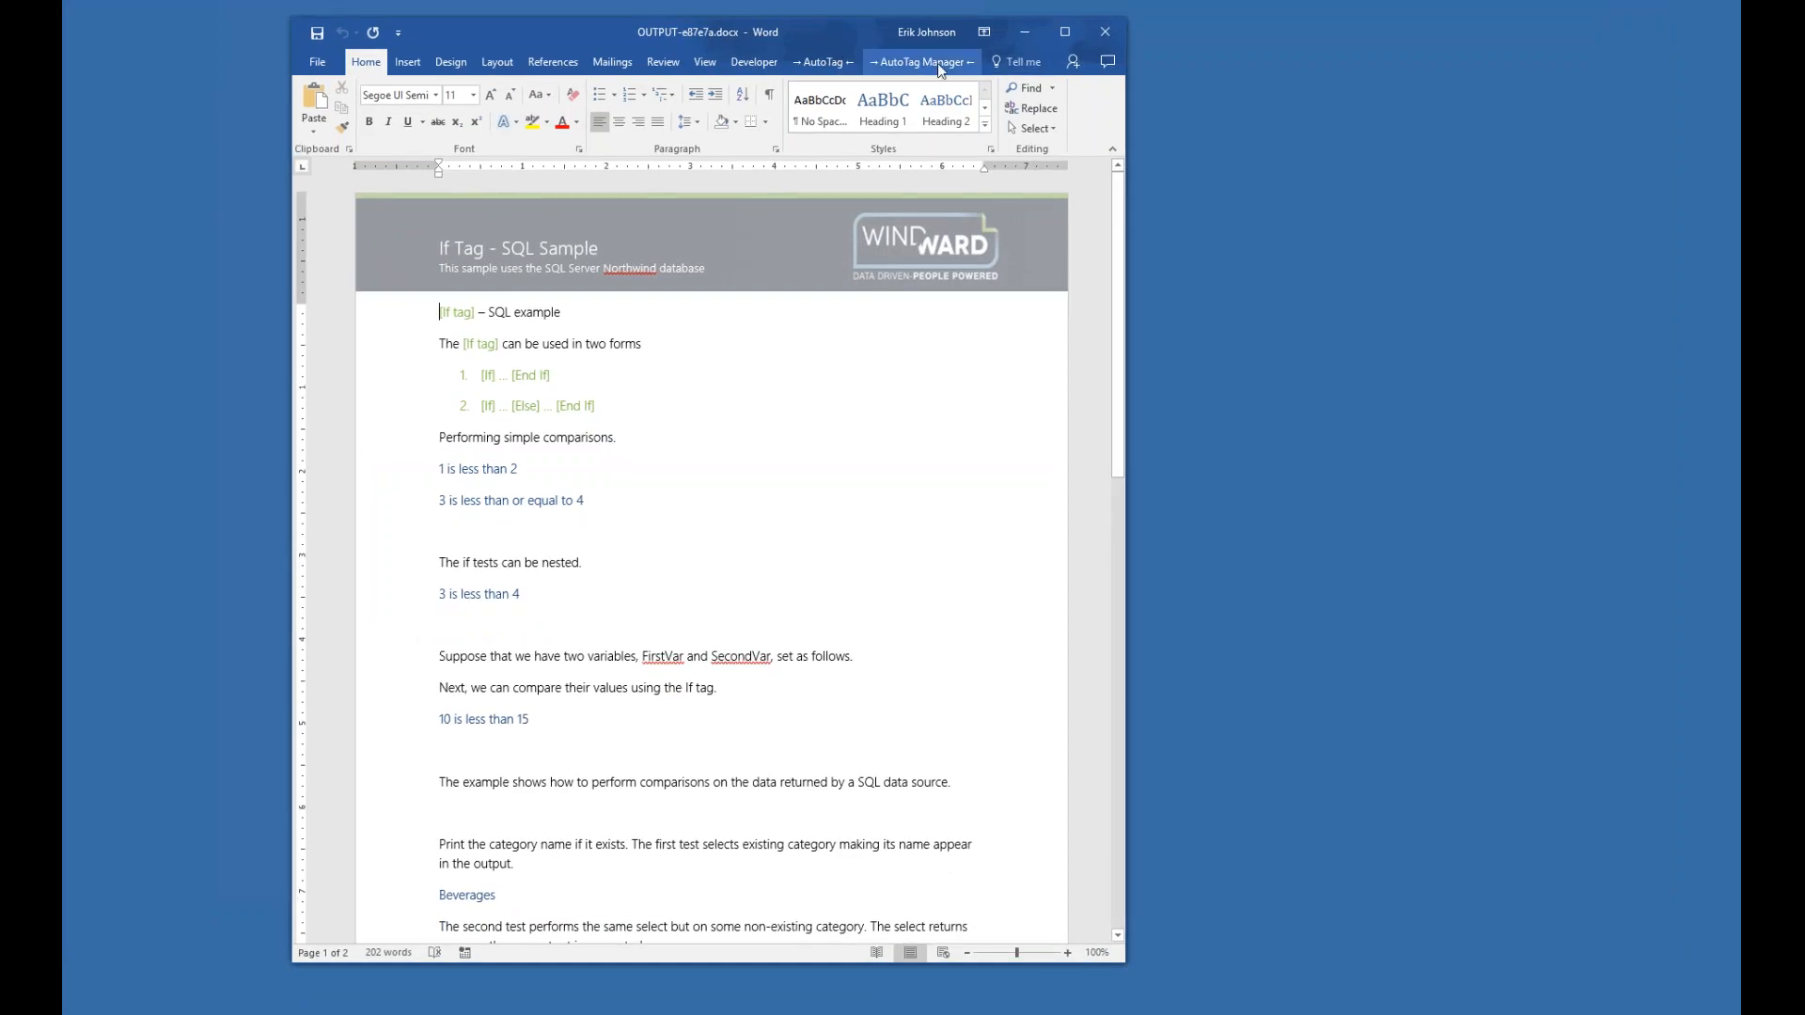
drag(1127, 141, 1447, 143)
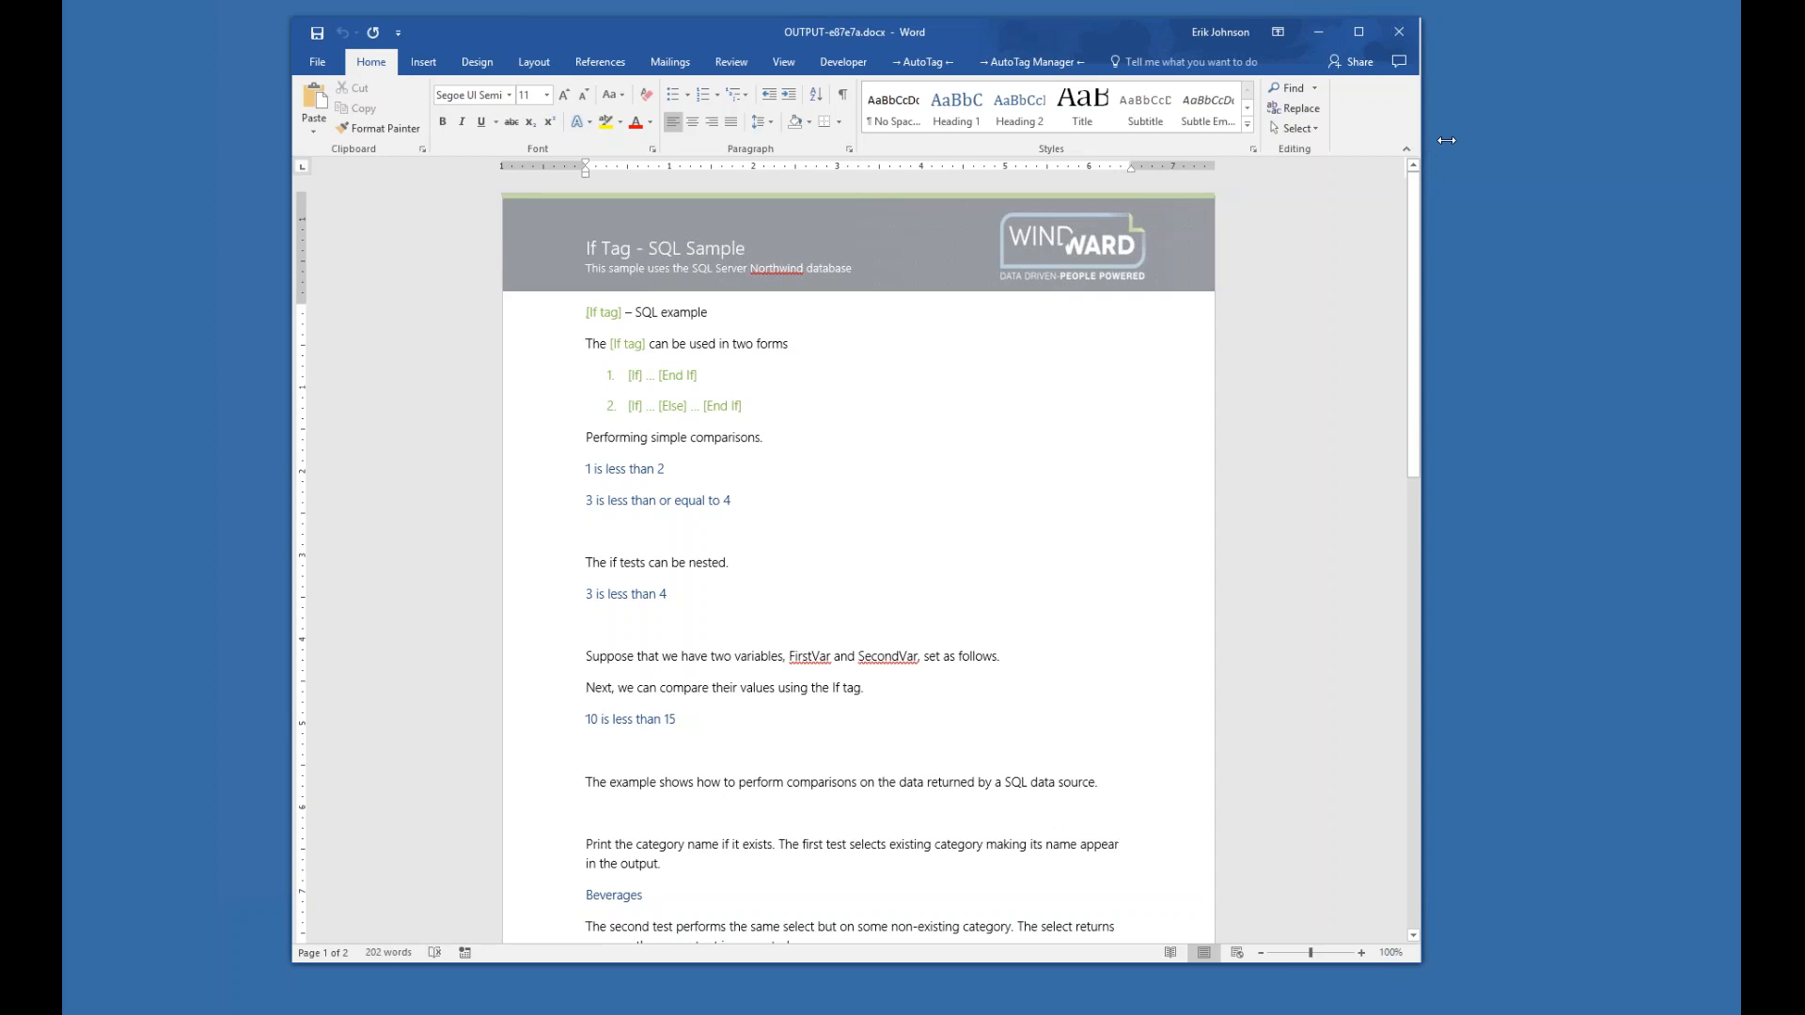
- Reopen the If tag SQL sample from the sample templates and close the generated output document
click(919, 64)
click(1014, 111)
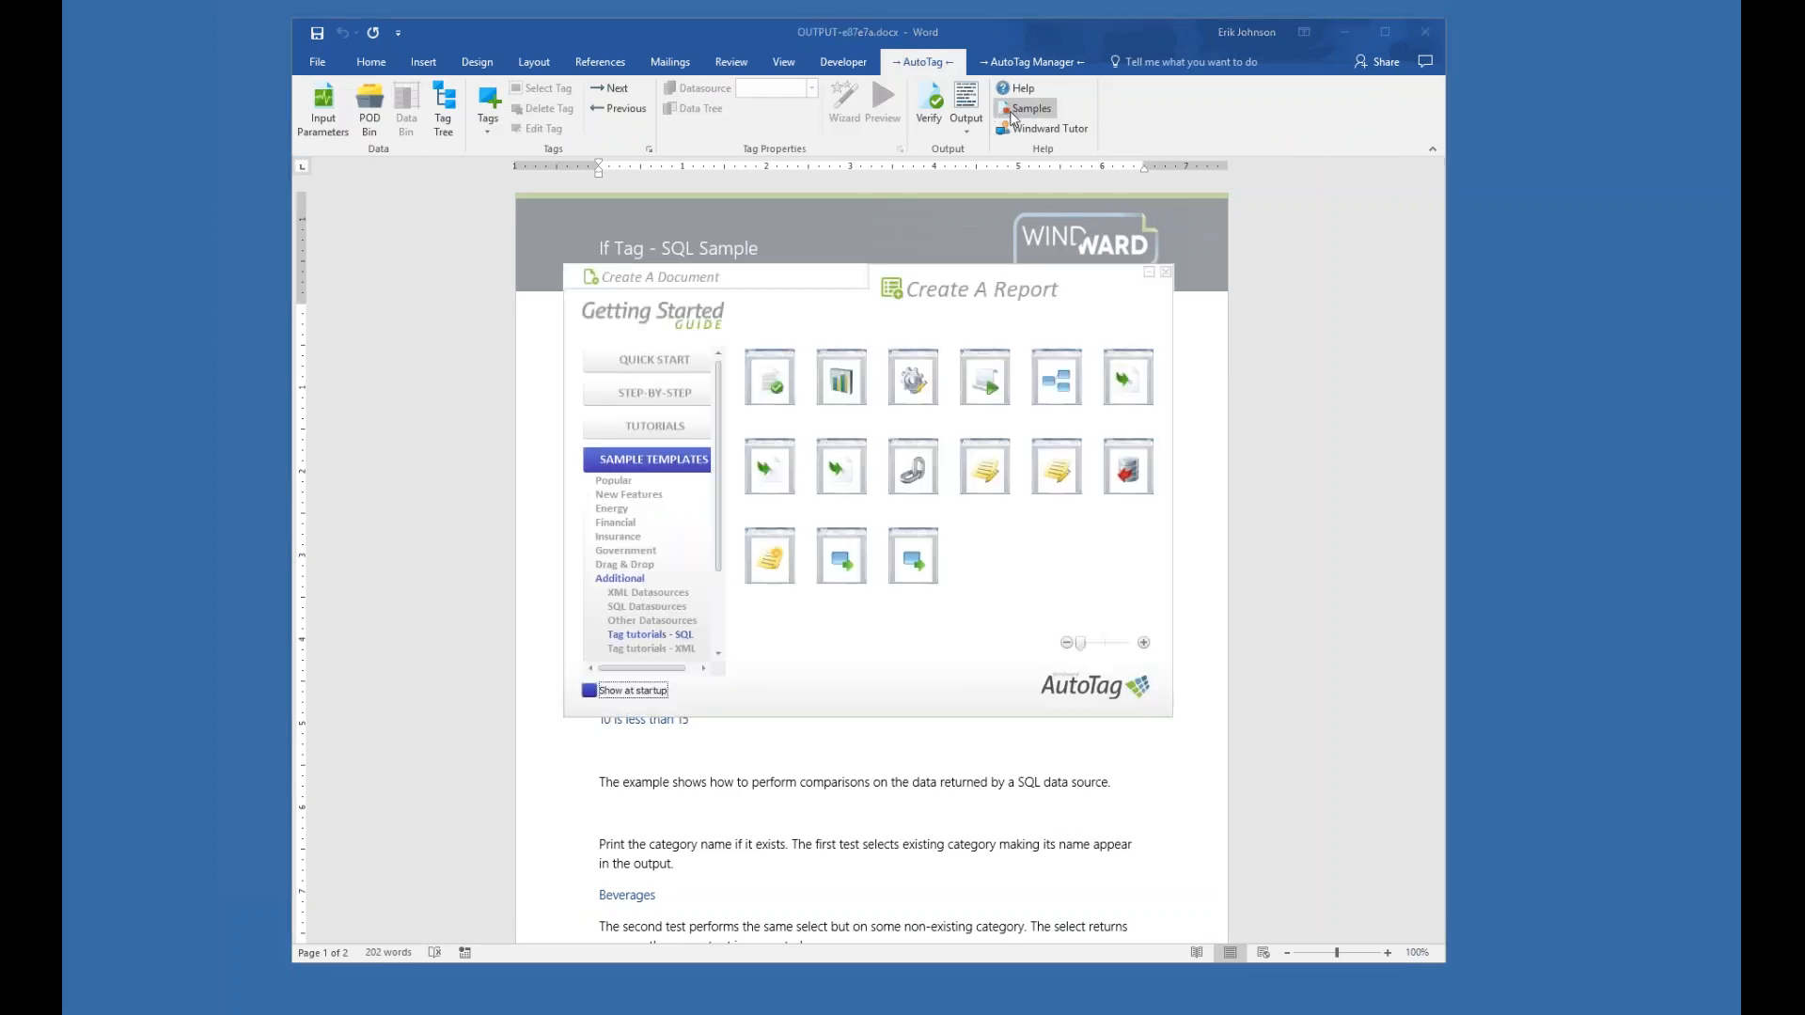
click(1058, 384)
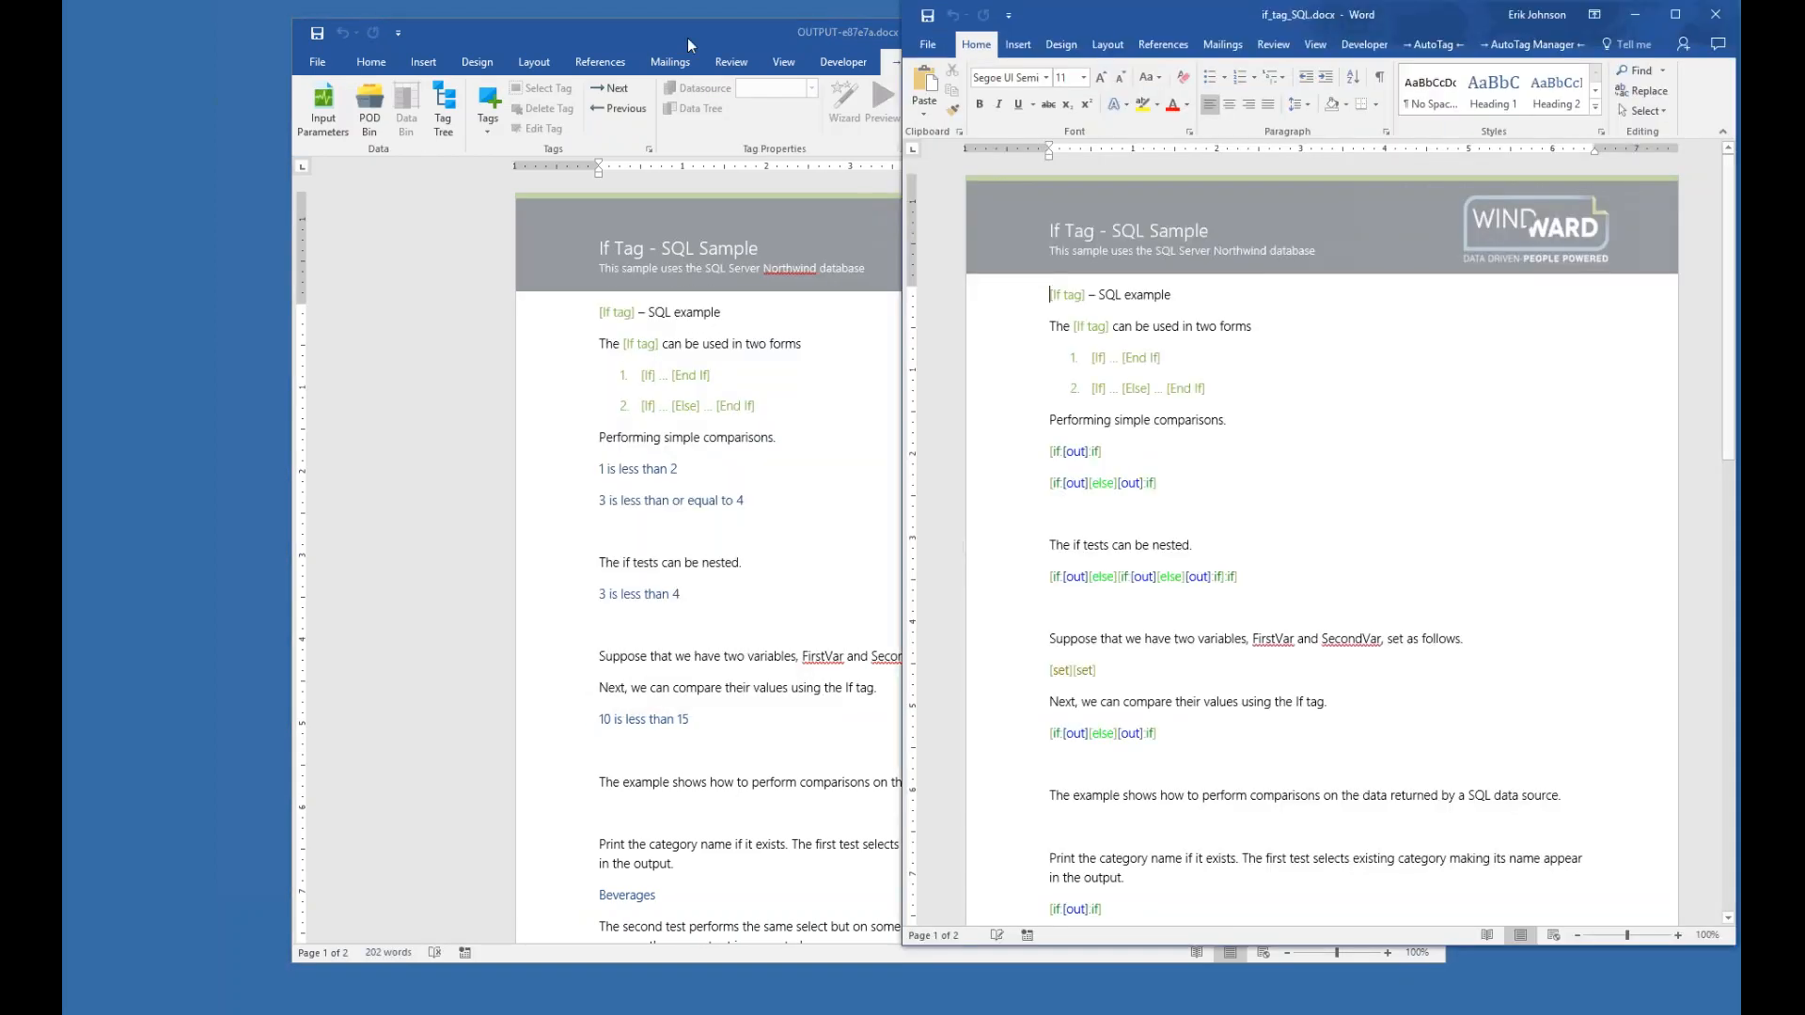
click(1425, 32)
drag(1429, 15, 861, 15)
mouse_move(555, 482)
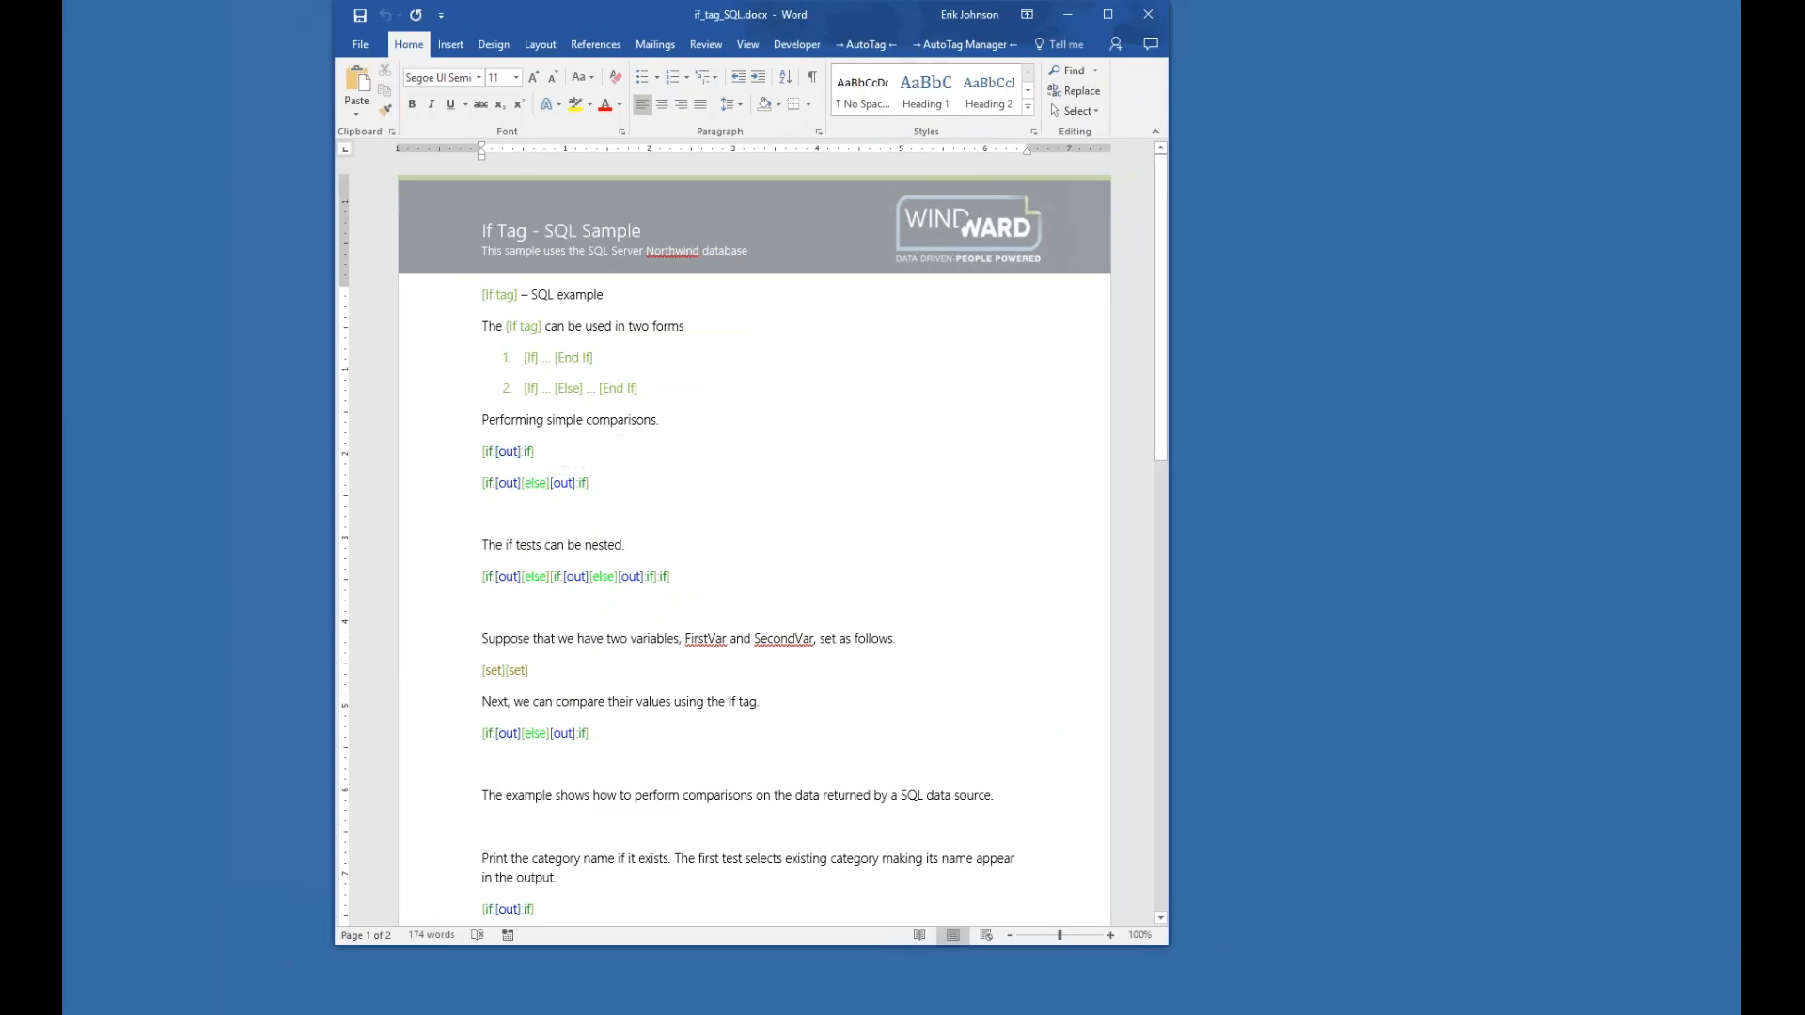
- Examine the If, Out and Else tags in the second simple comparison line, ending with its If tag selected
mouse_move(499, 503)
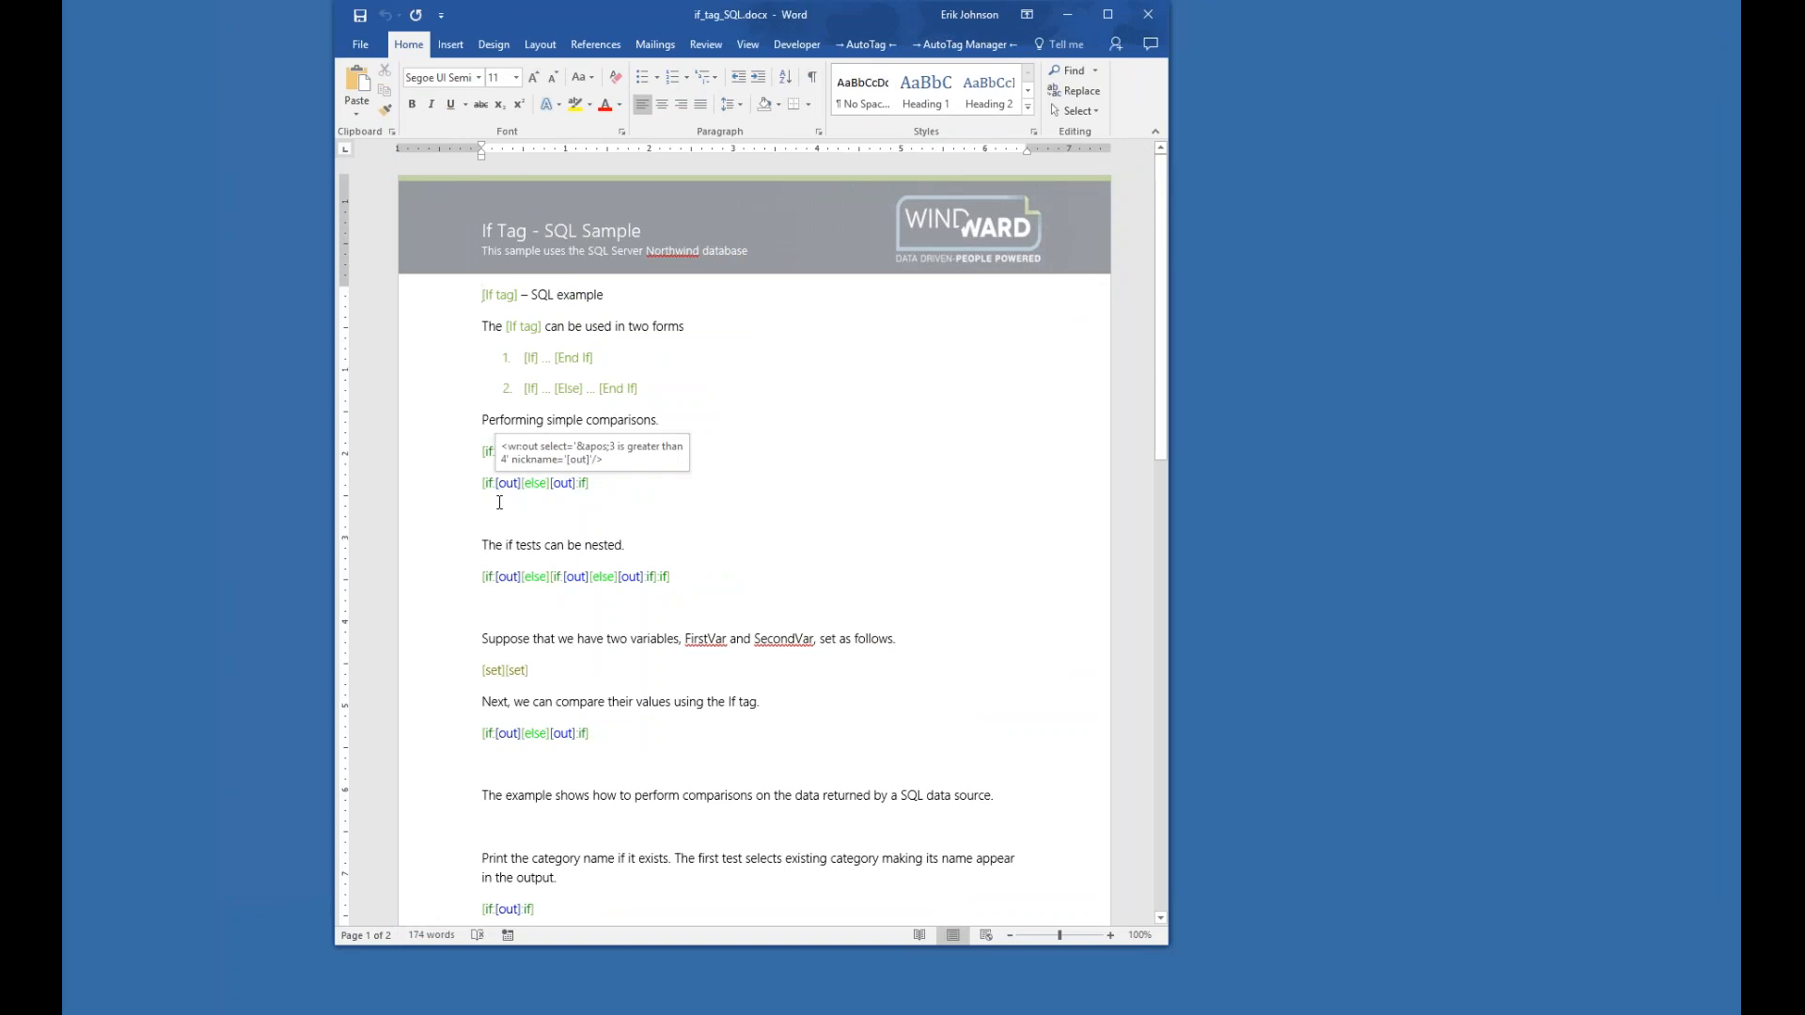
click(488, 484)
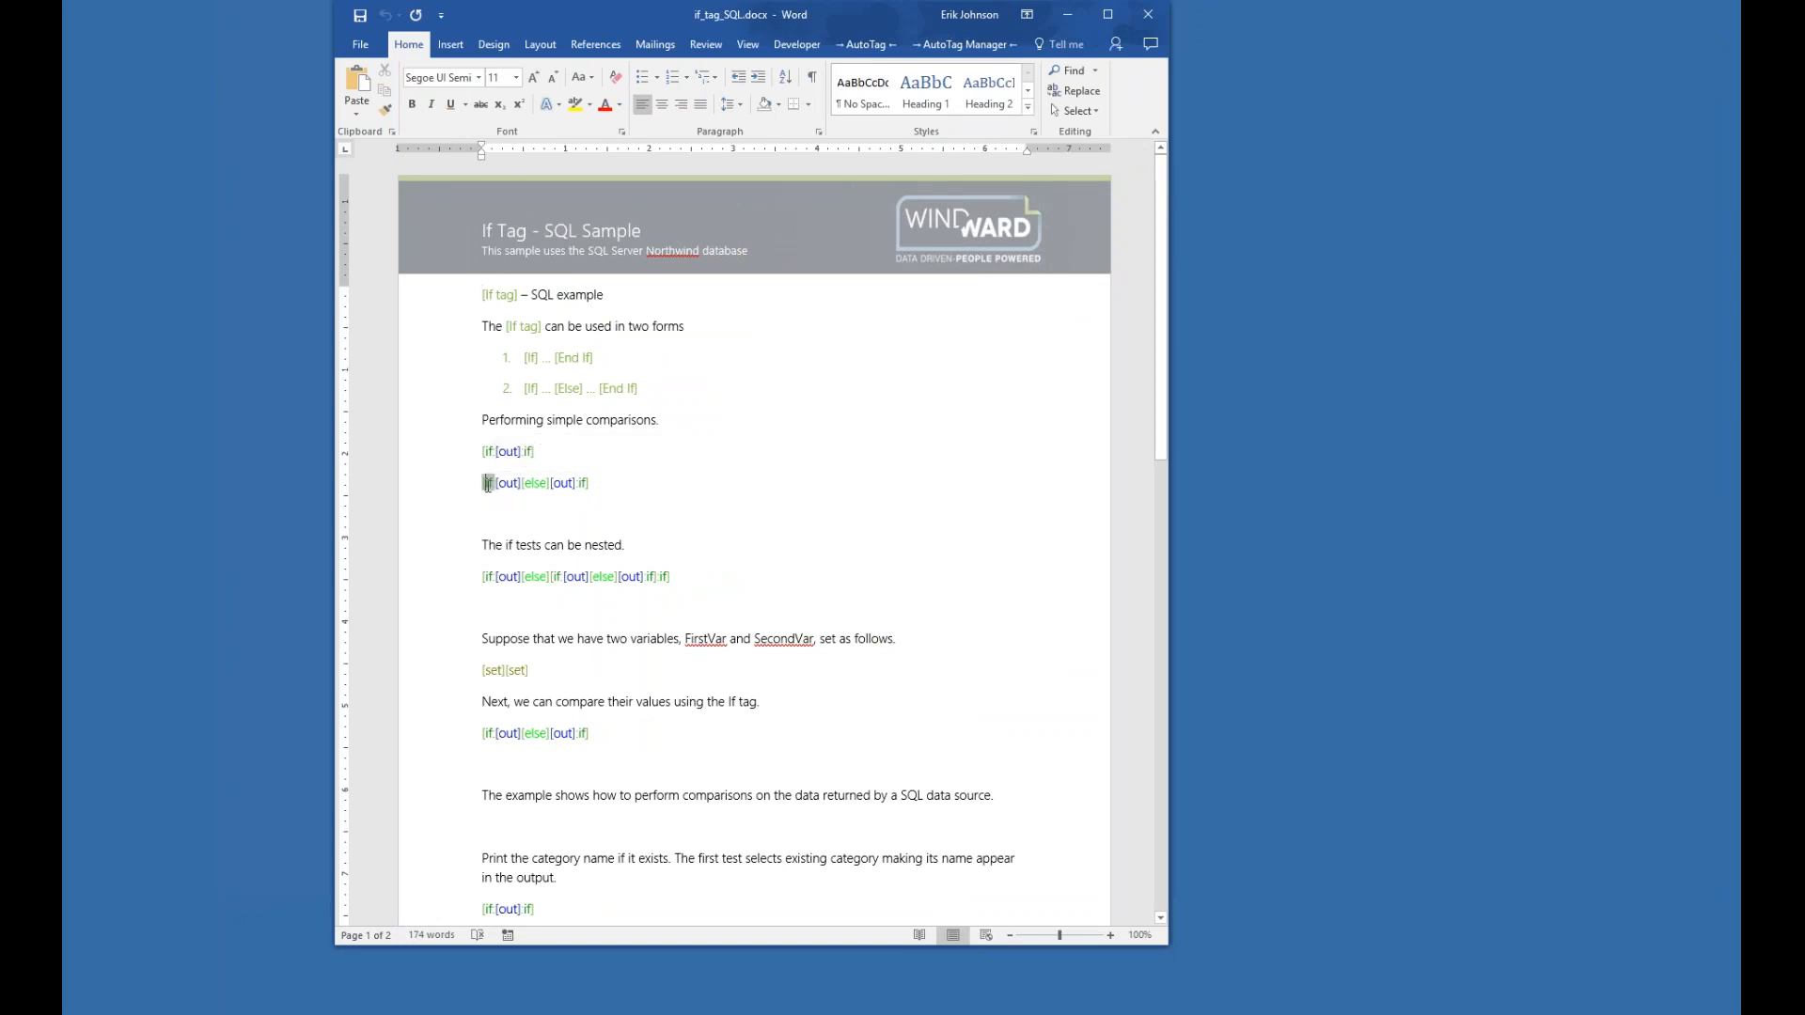
click(509, 482)
click(533, 485)
click(562, 483)
click(492, 483)
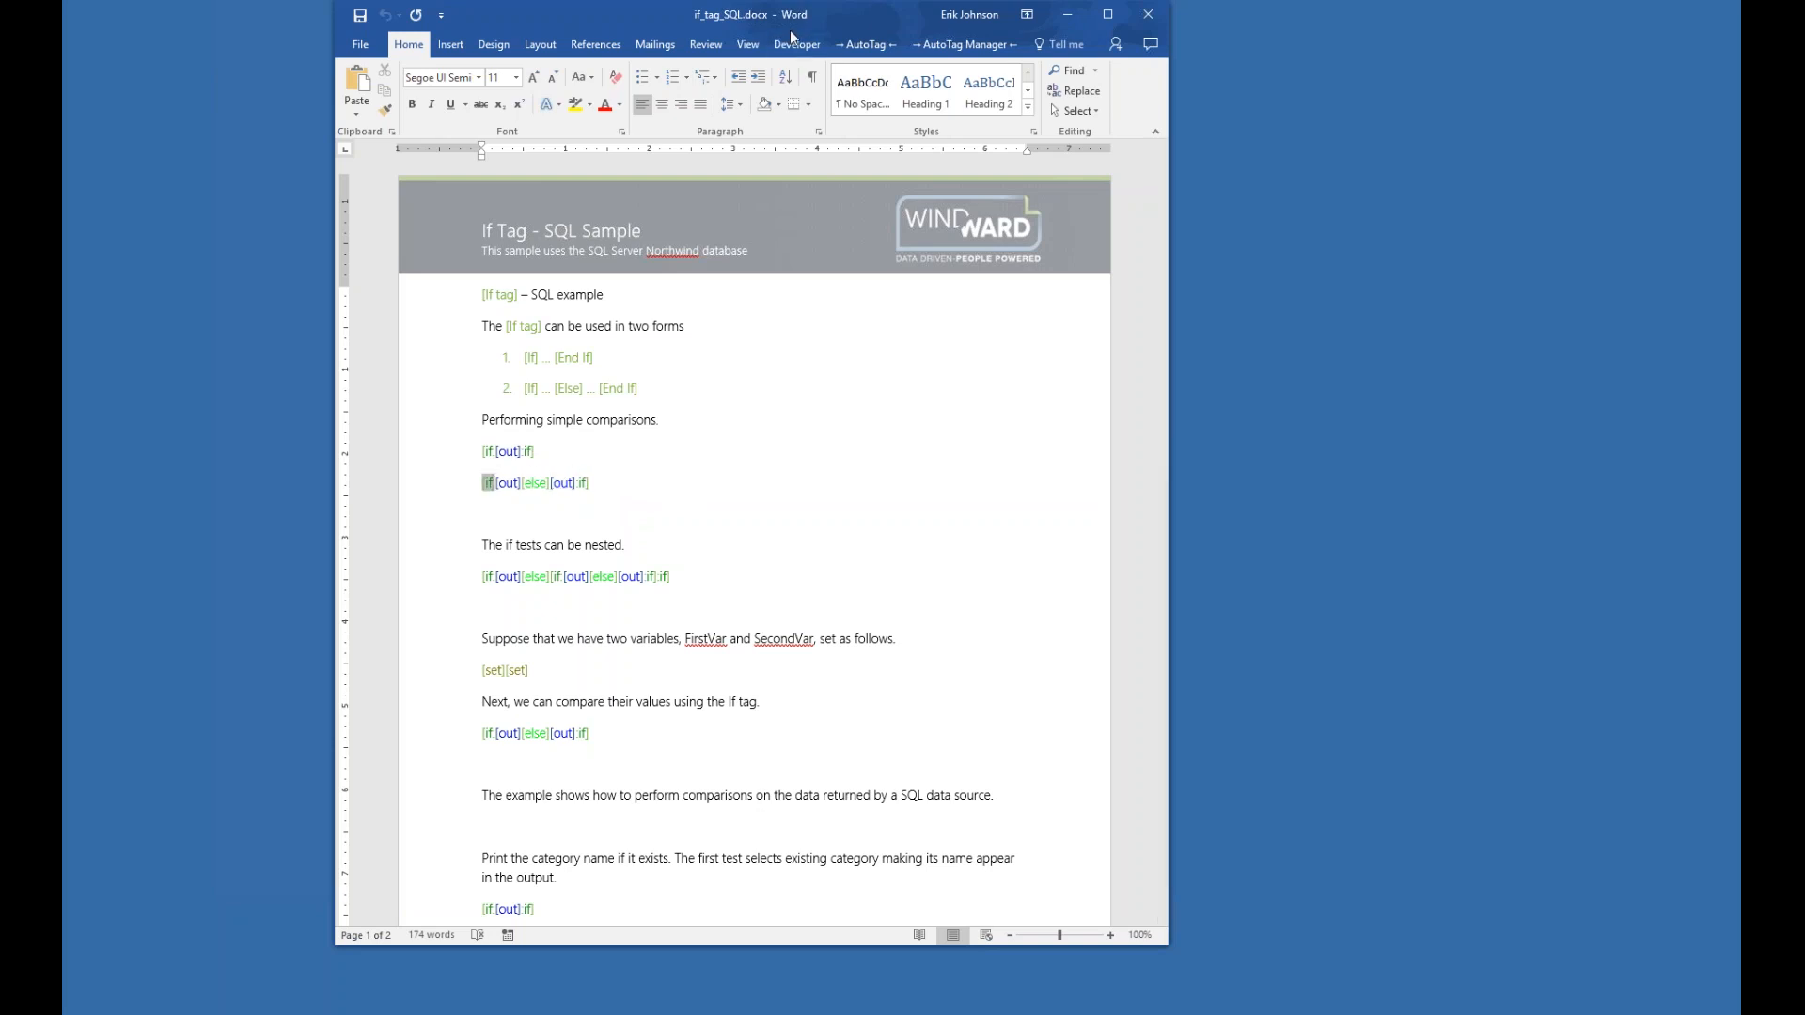
- Widen the template window, preview the result of the second comparison line's If tag and close the results
drag(1165, 202, 1429, 202)
click(964, 44)
click(926, 80)
drag(1081, 115, 1011, 403)
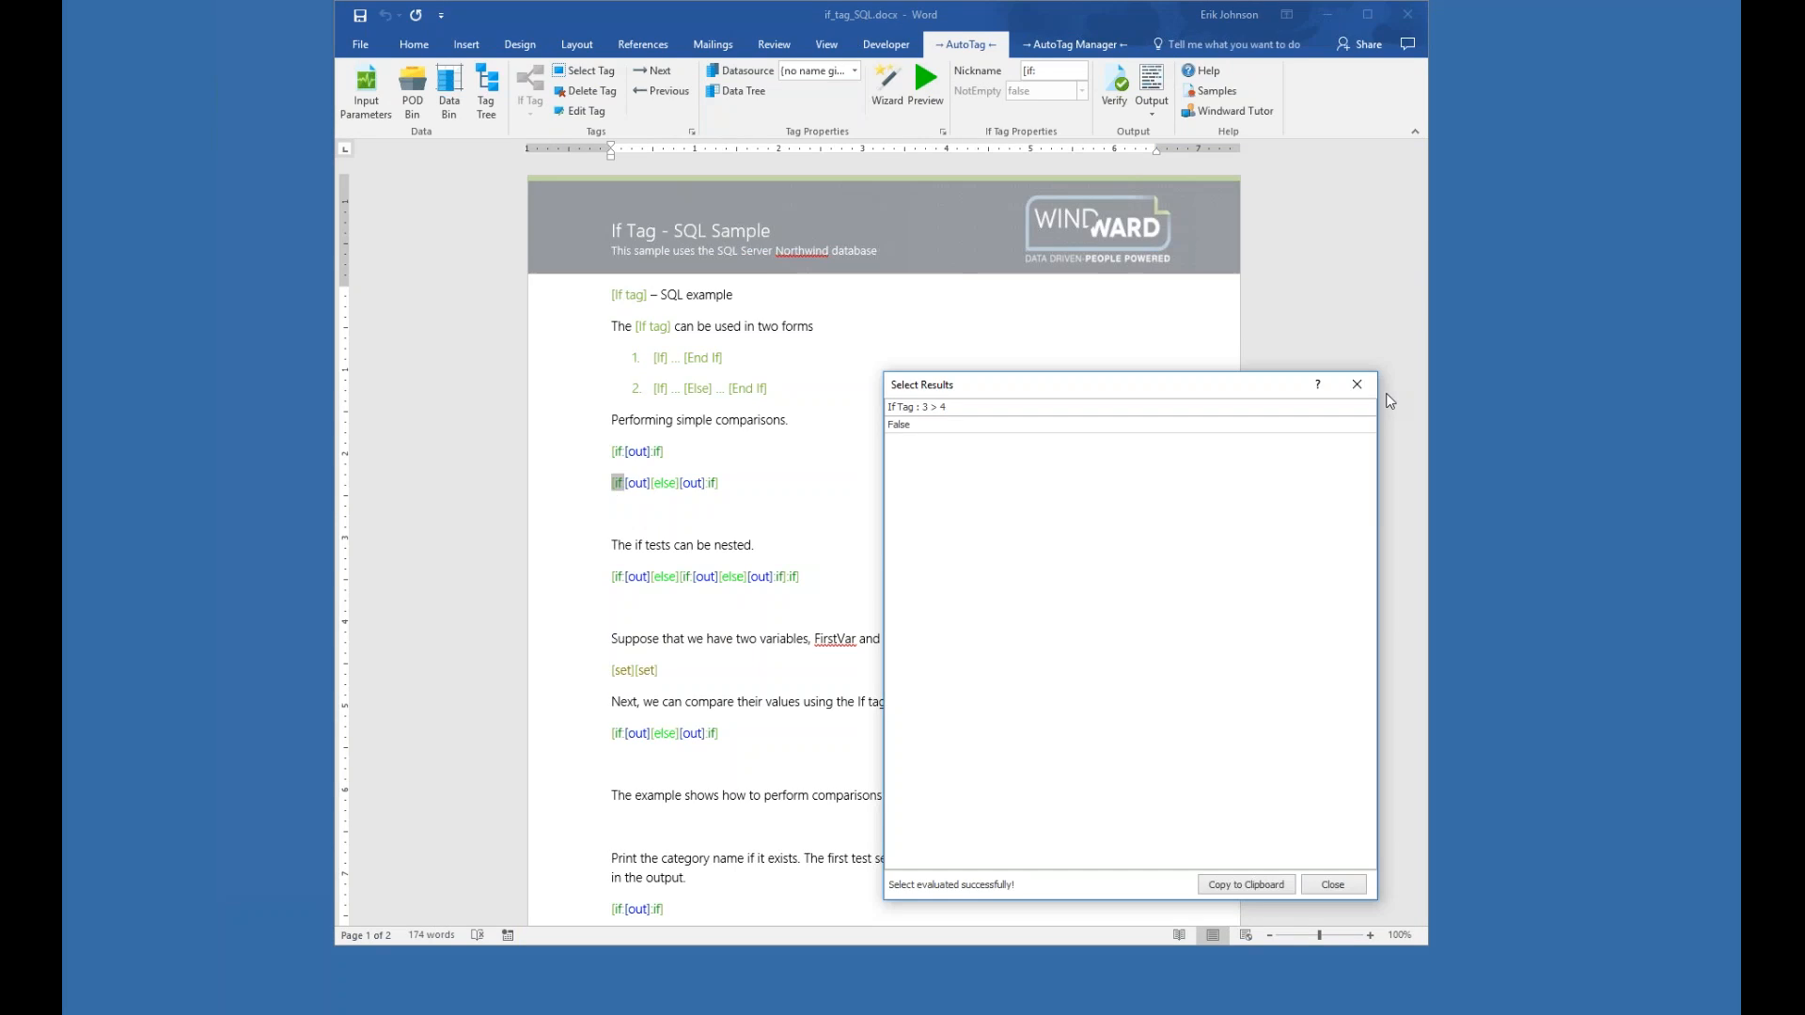
click(1357, 385)
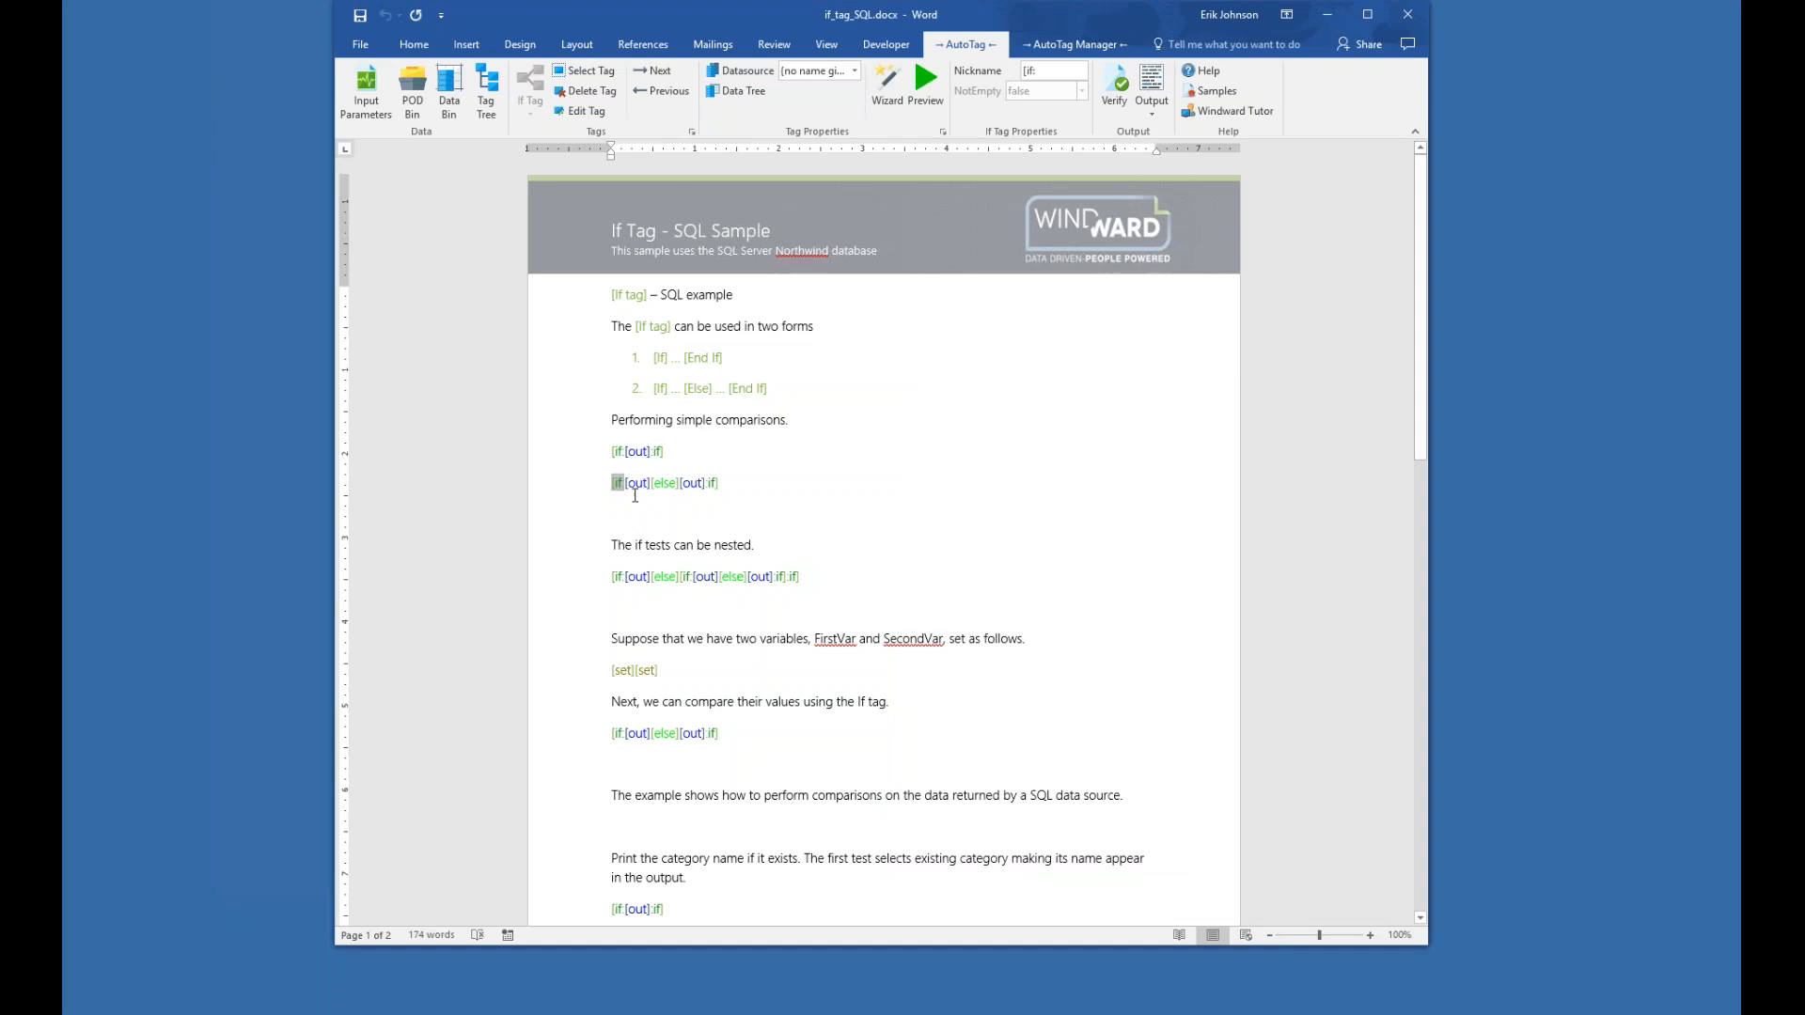
- Preview the result of the Out tag that follows Else in the second comparison line and close the results
mouse_move(635, 496)
click(691, 483)
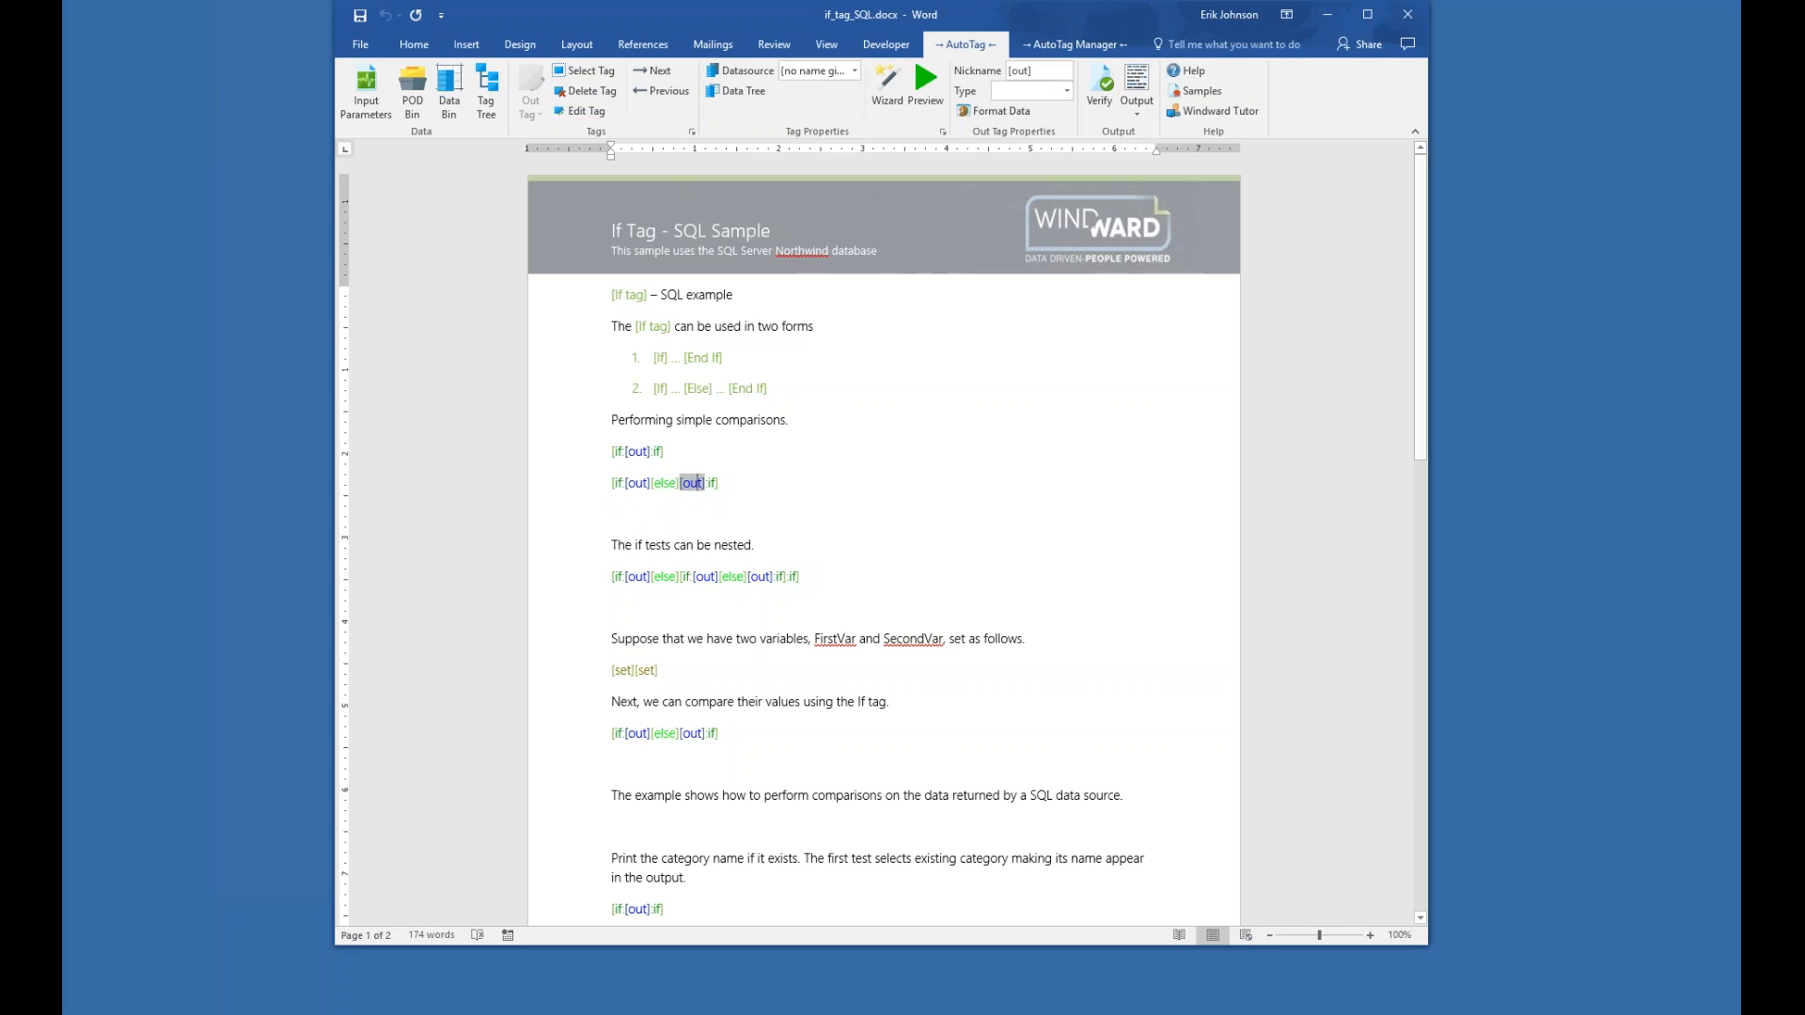
click(938, 105)
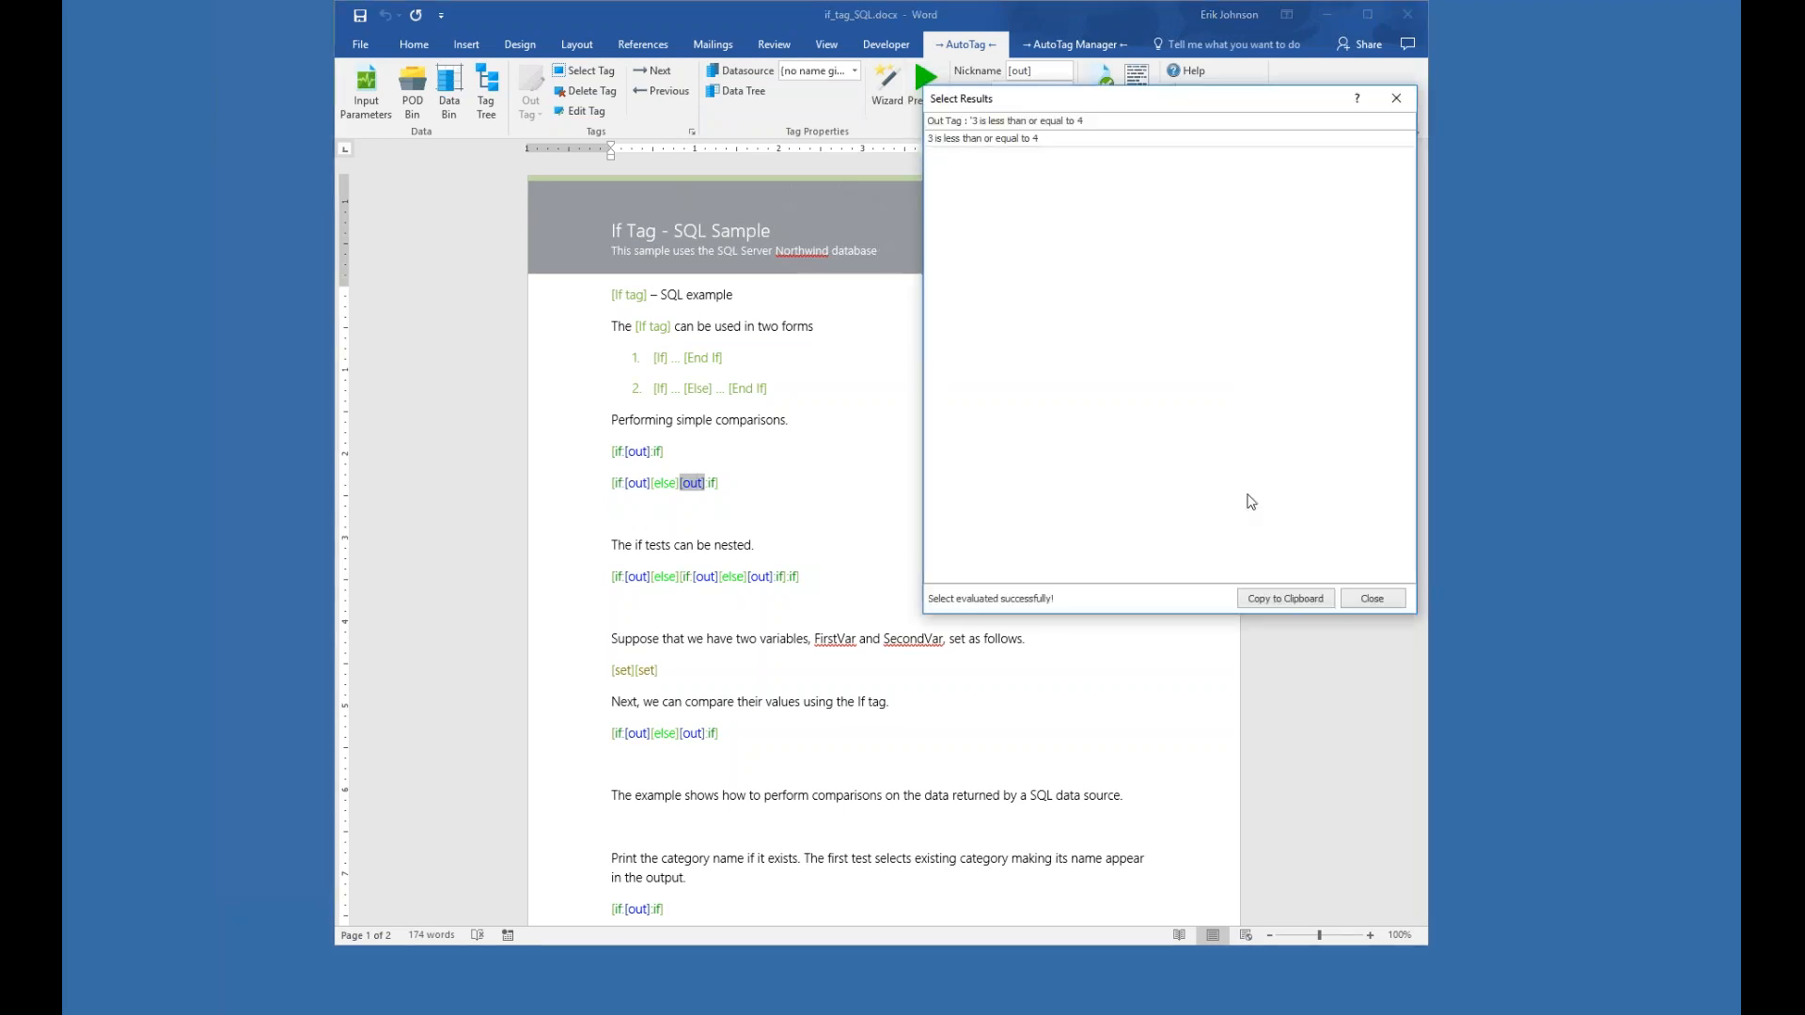
click(1370, 598)
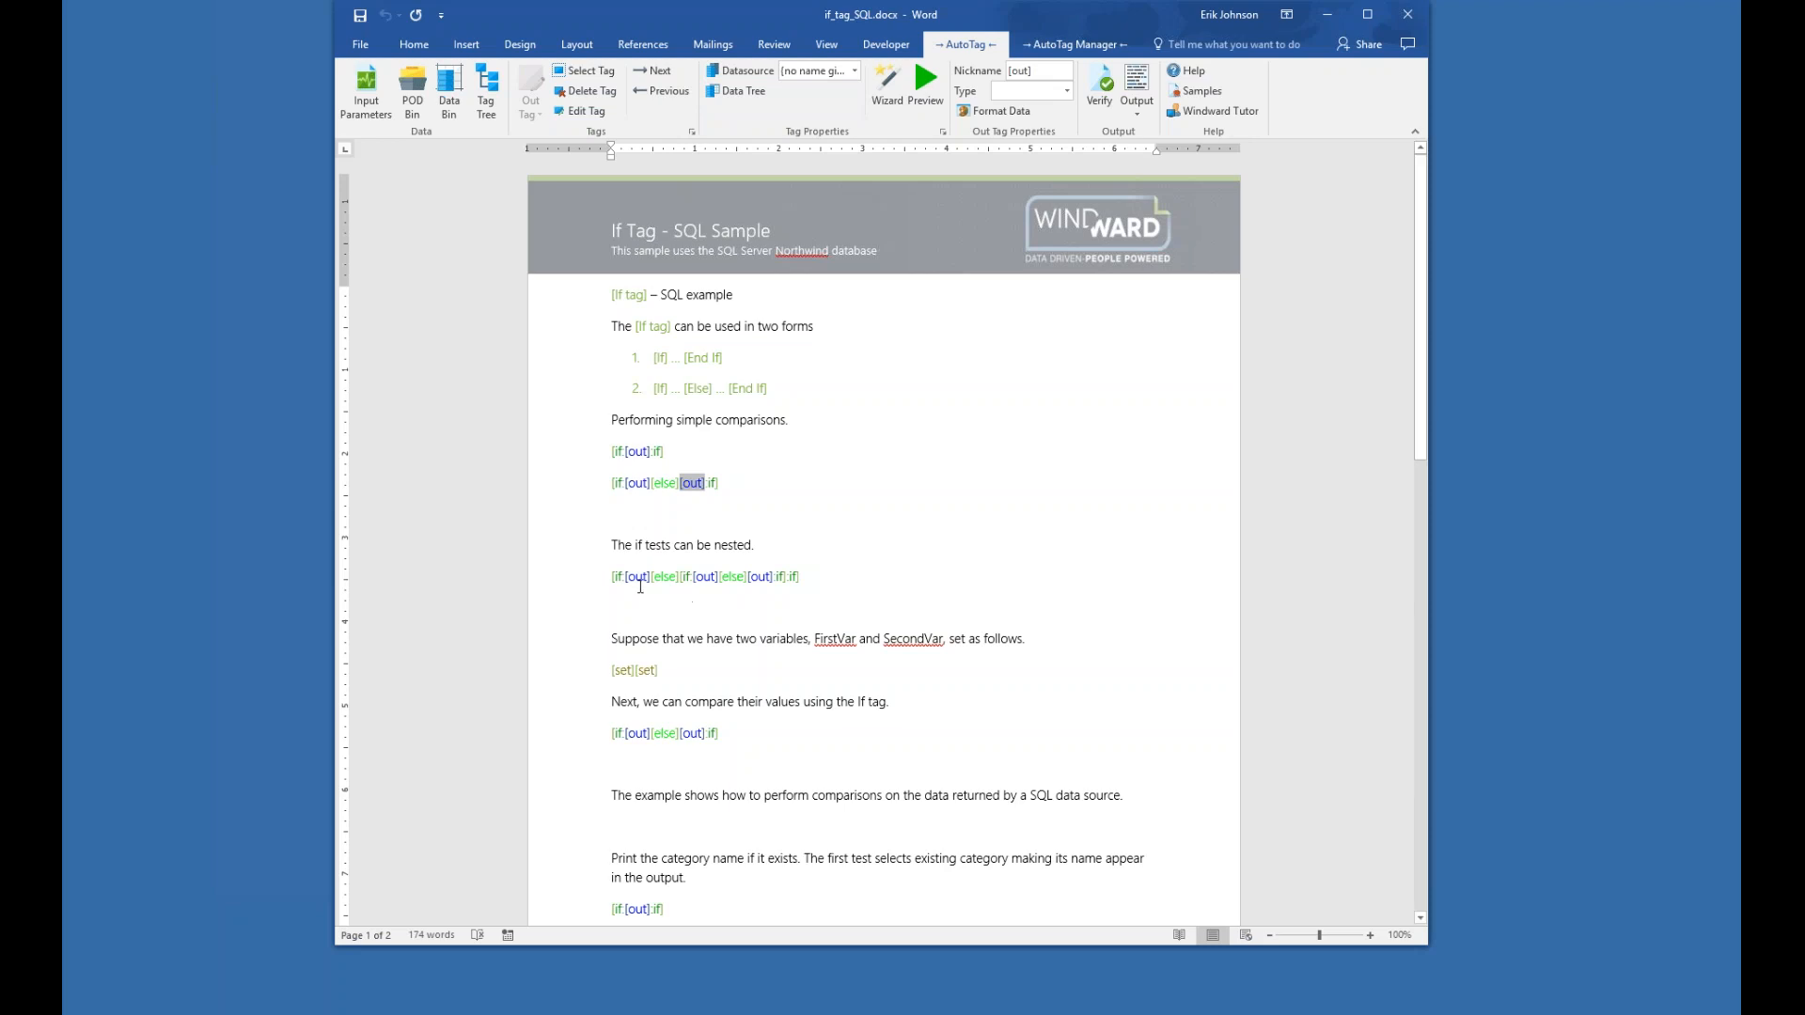
- Open the Switch Tag SQL sample from the SQL tag tutorials in the sample templates
mouse_move(645, 590)
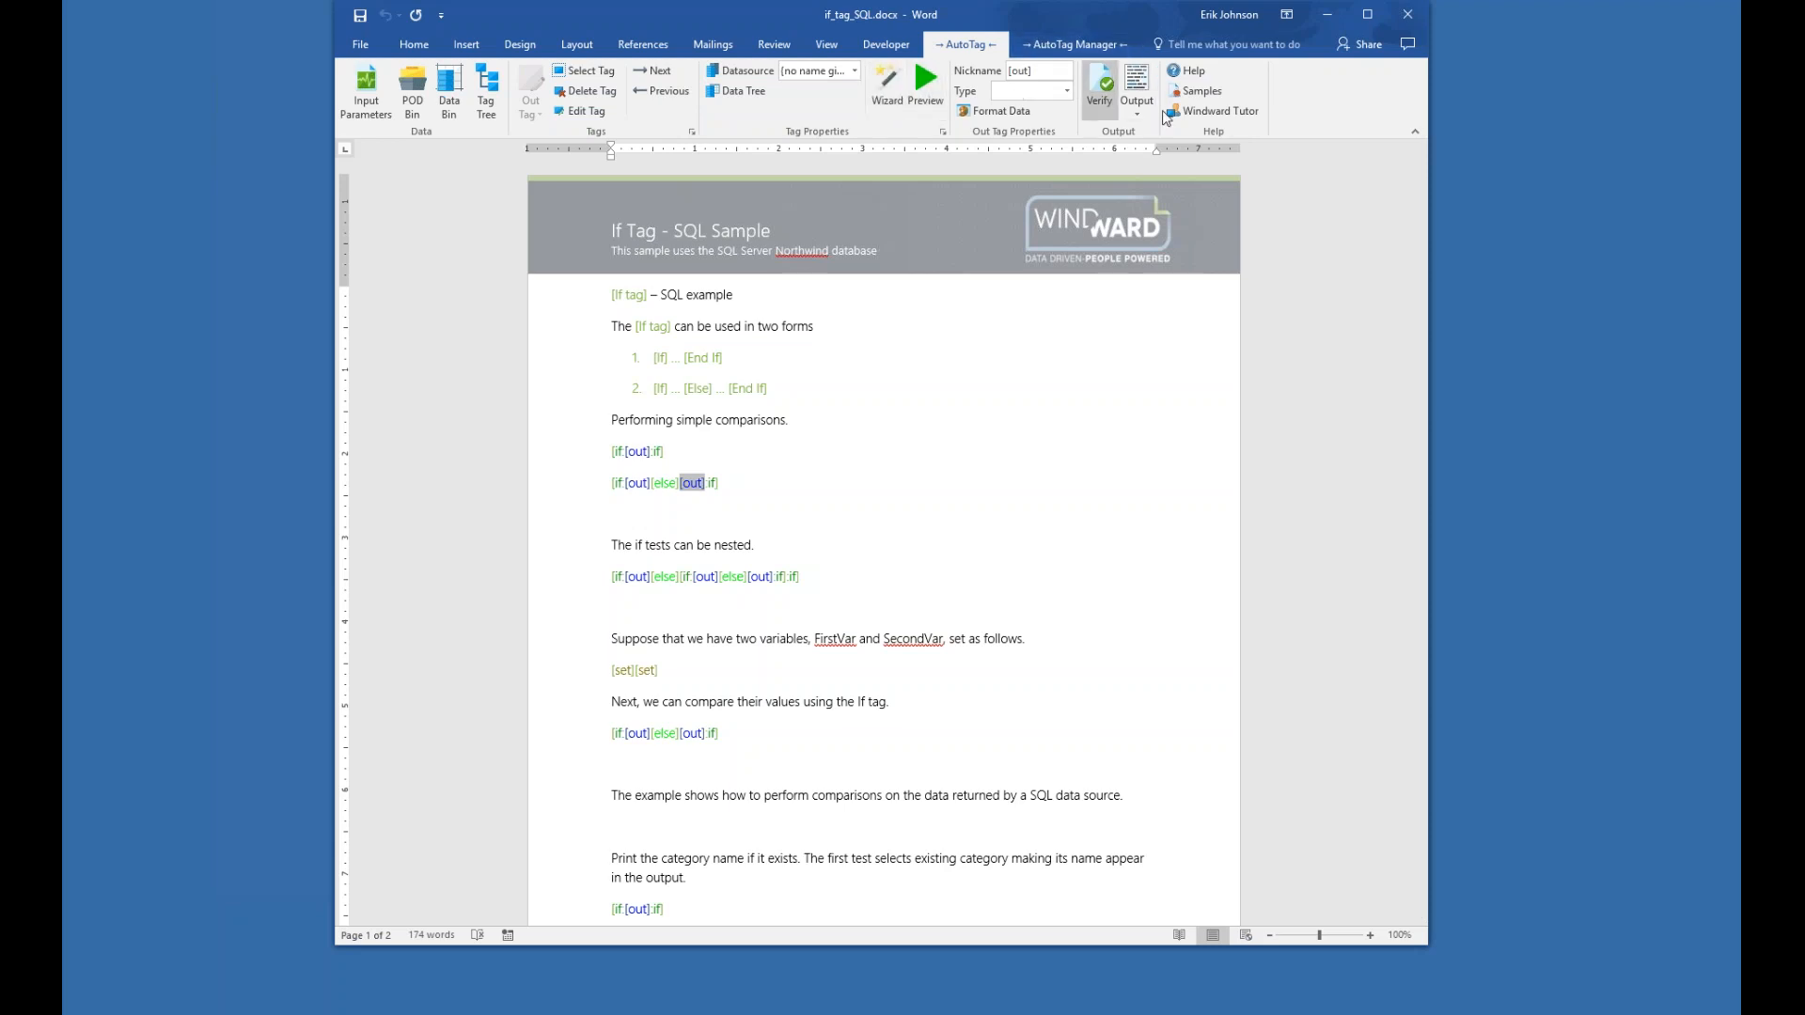
click(1187, 92)
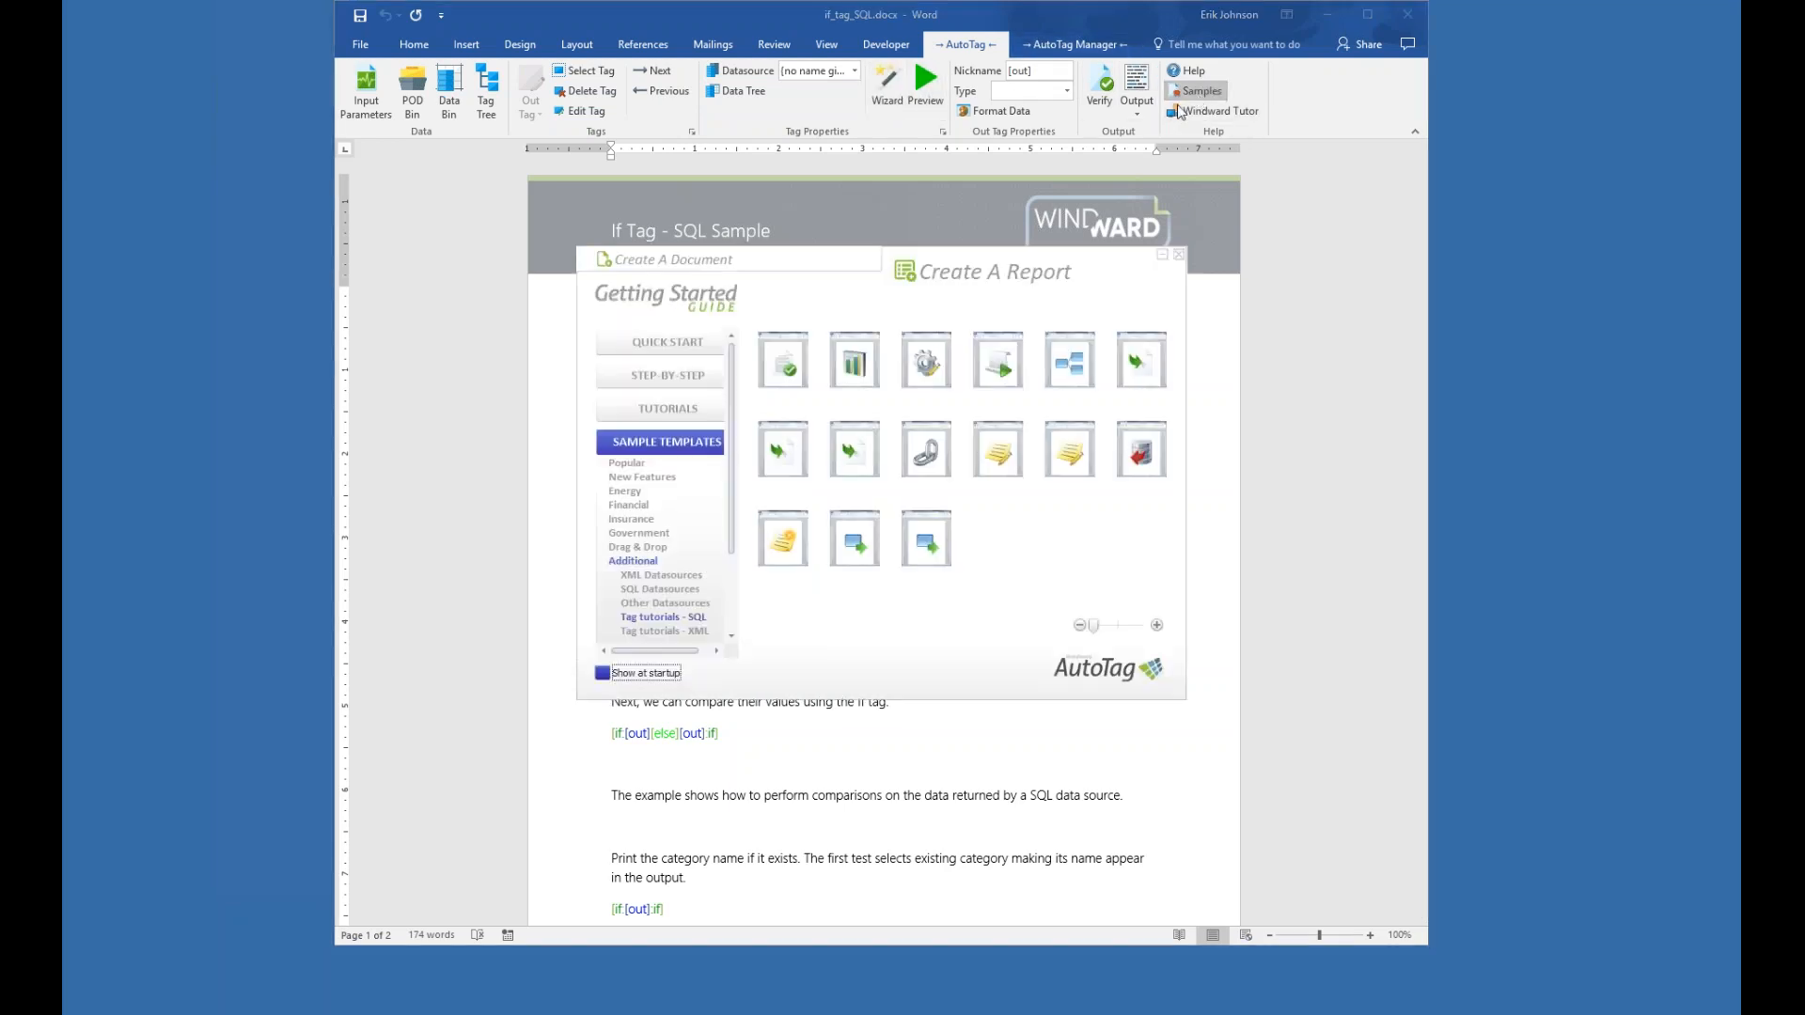
click(924, 545)
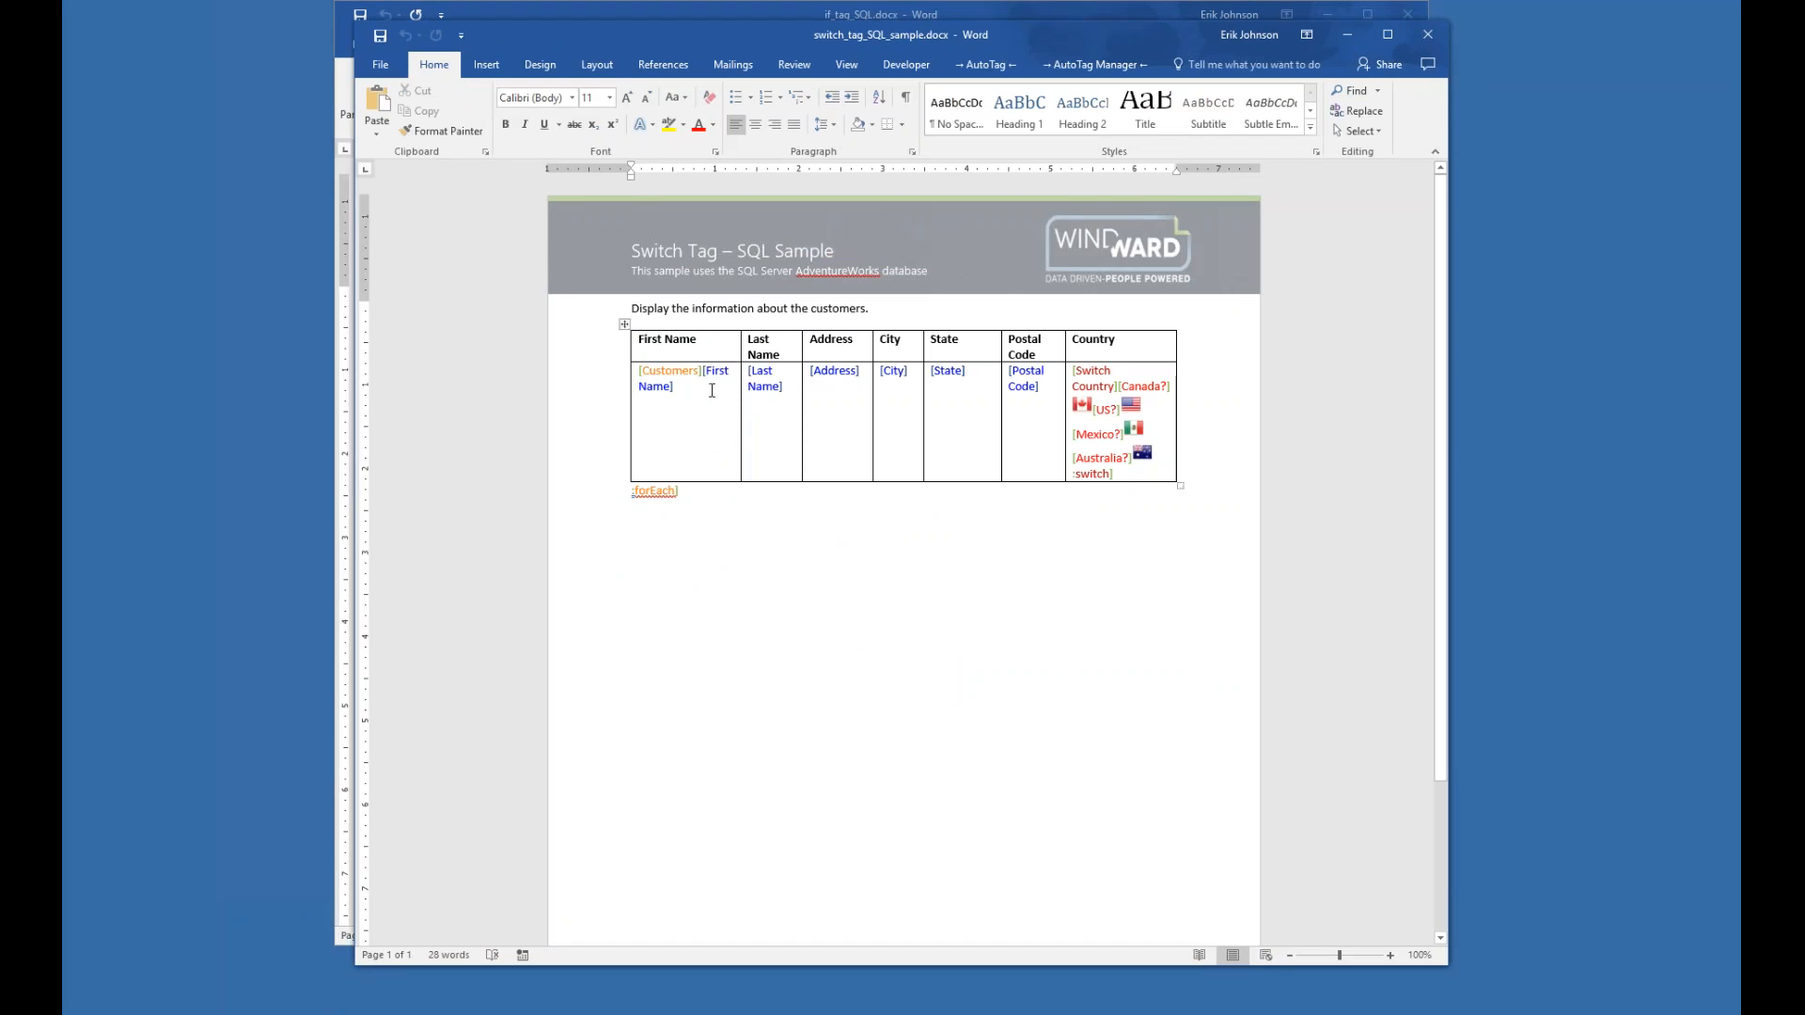
- Preview the data of the Customers ForEach tag in a widened results window and close the results
double_click(684, 371)
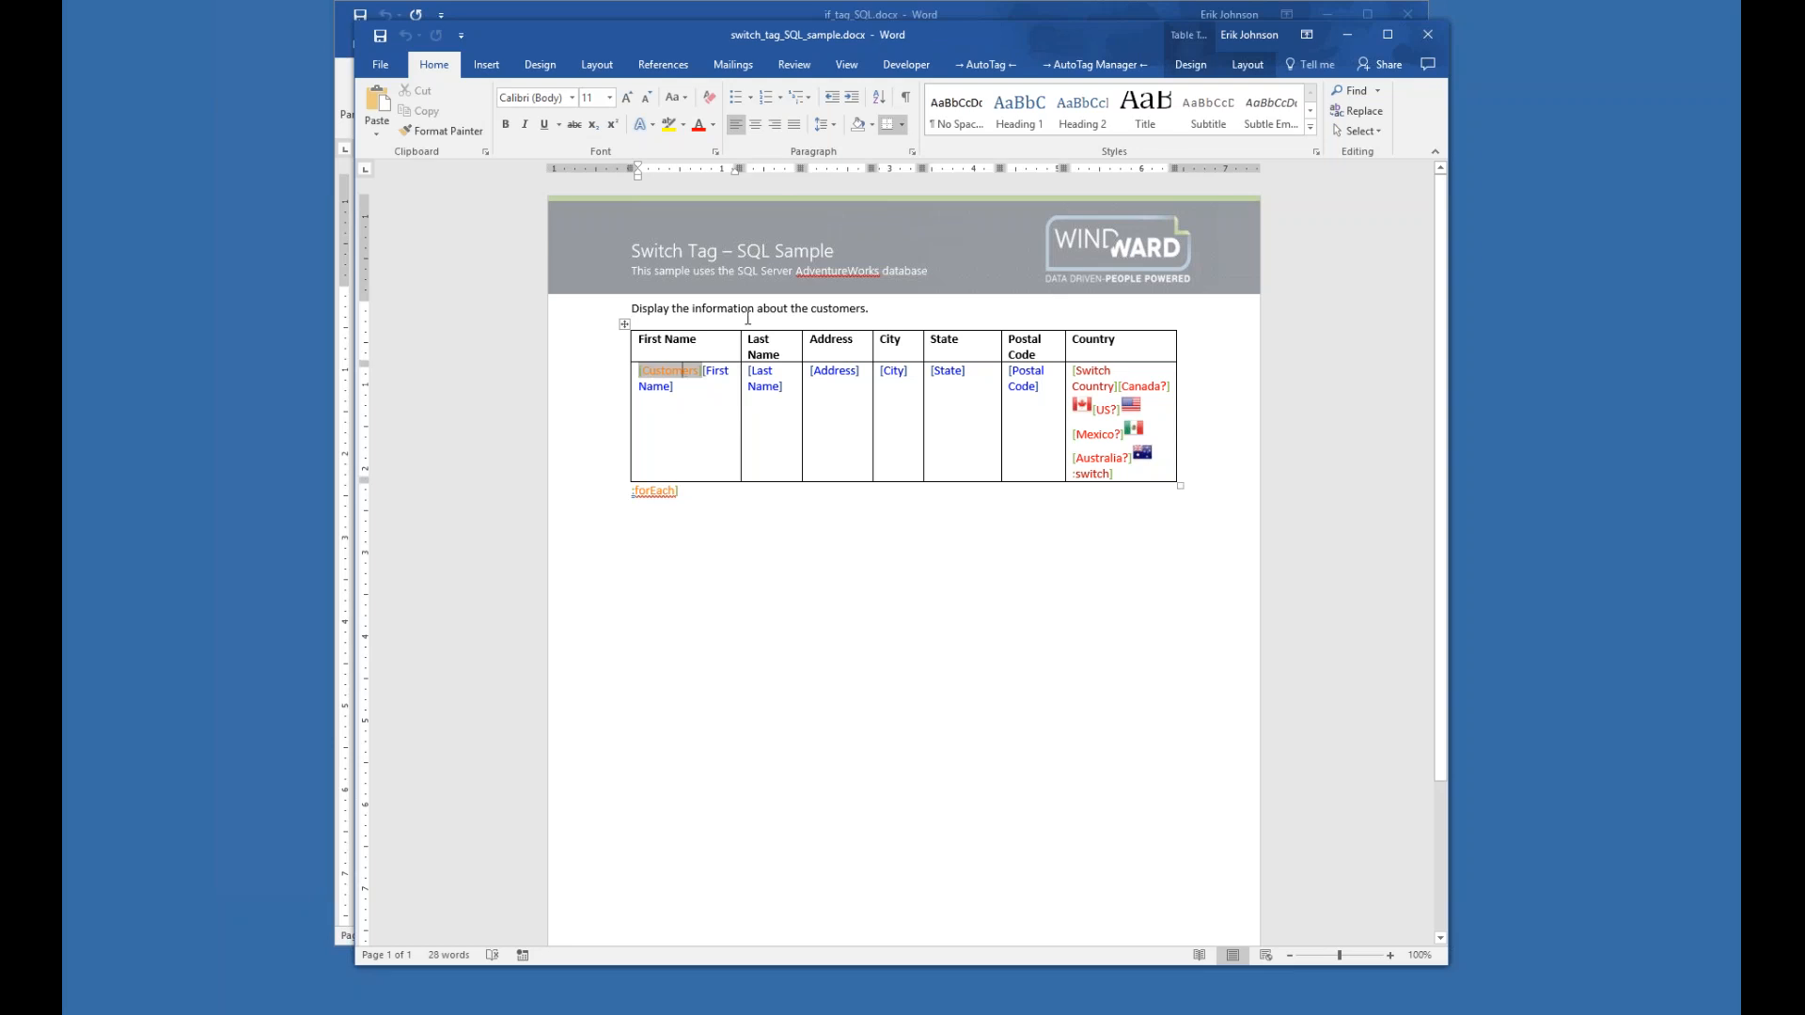
click(982, 65)
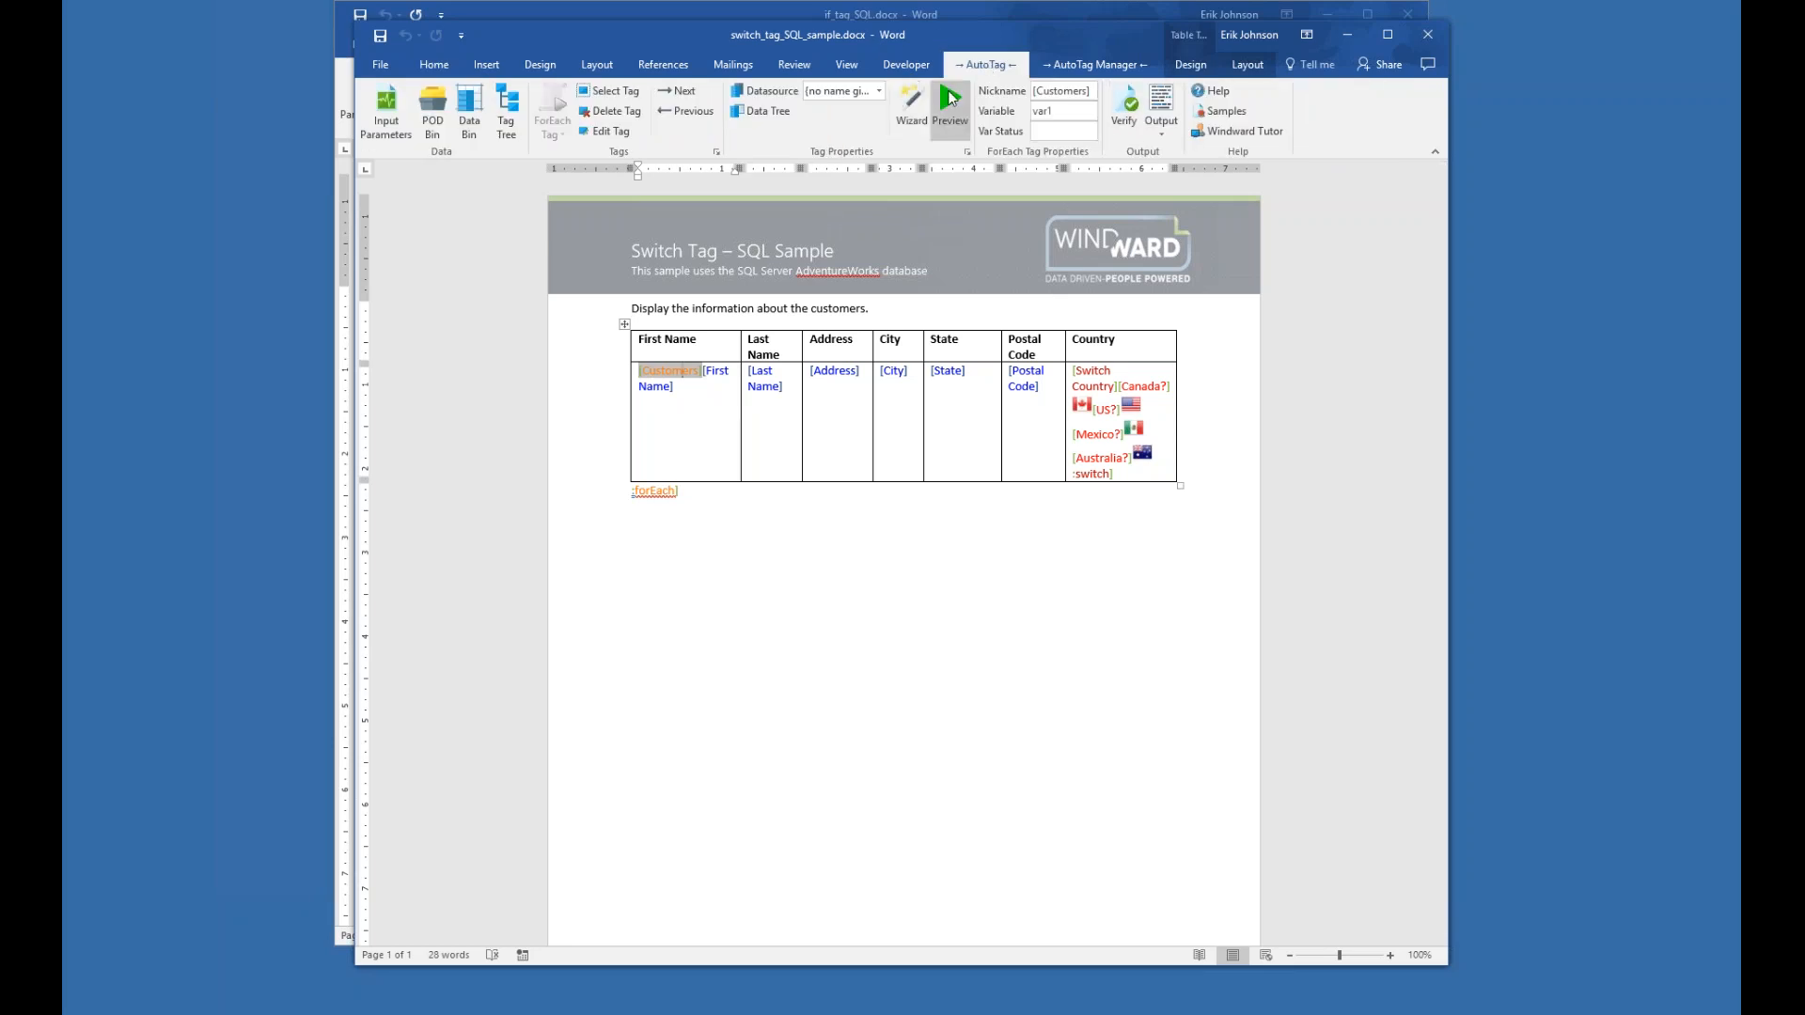
click(950, 102)
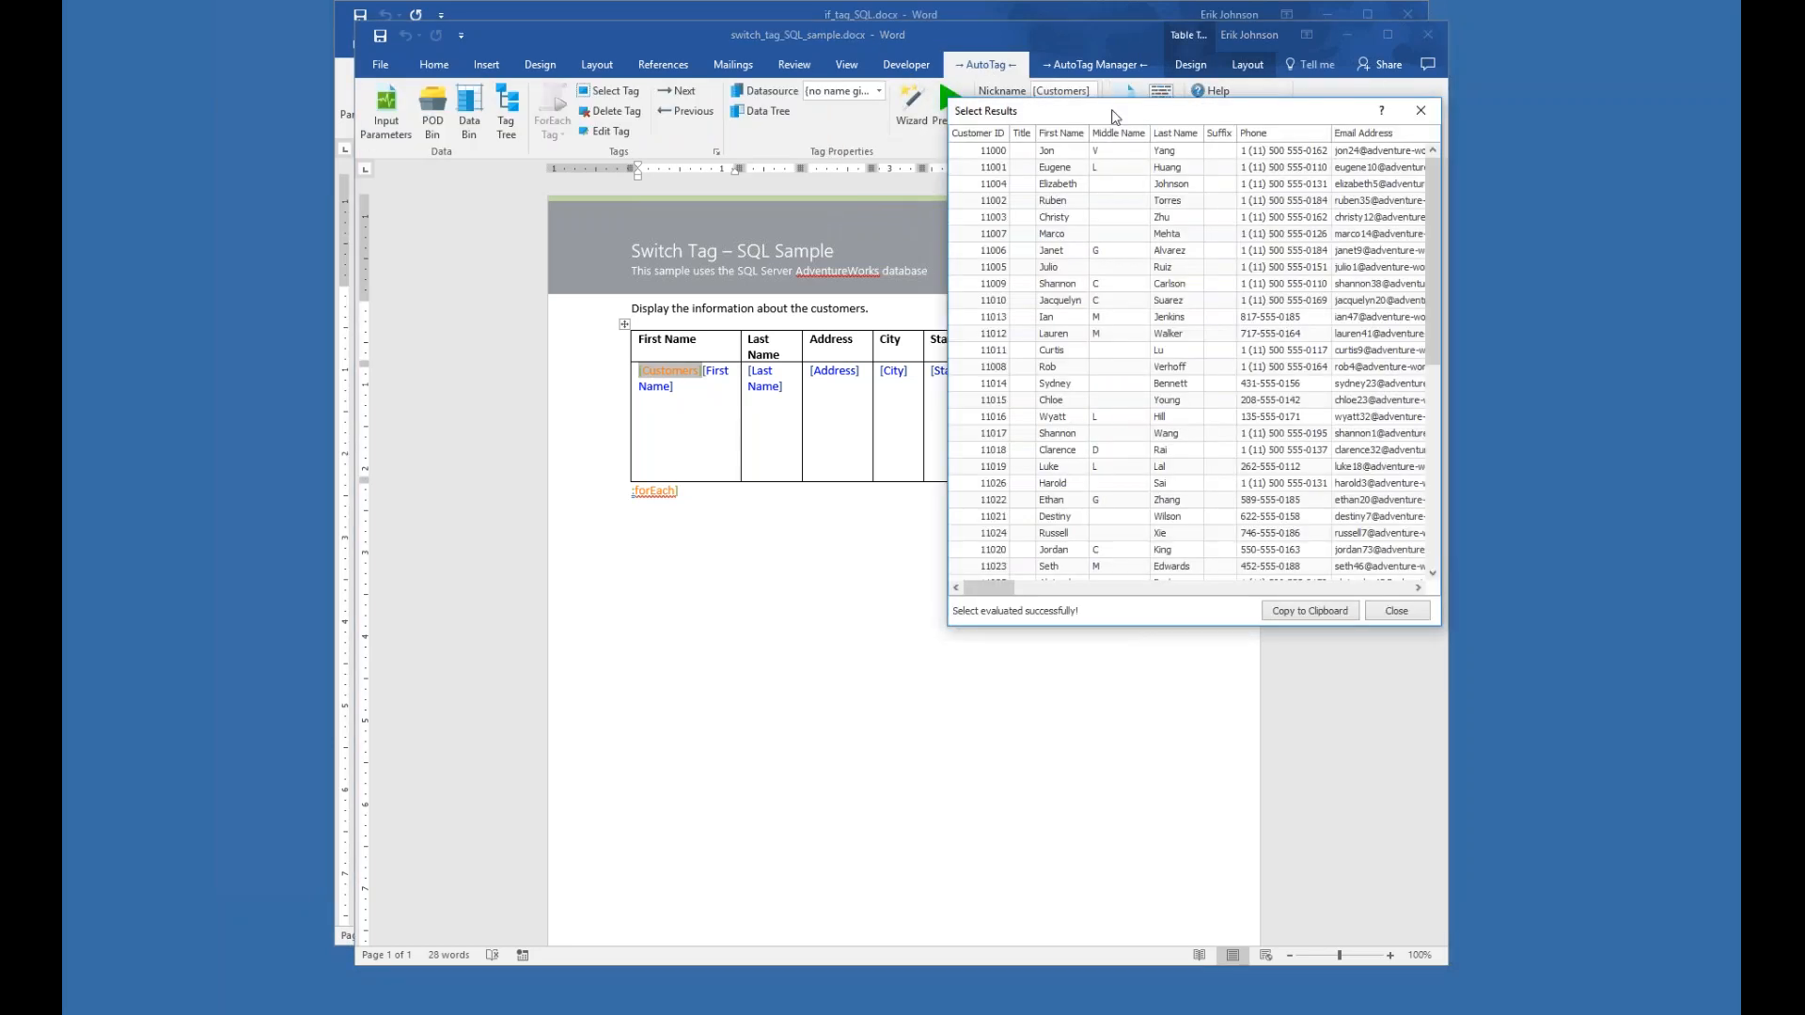
drag(1114, 115, 692, 472)
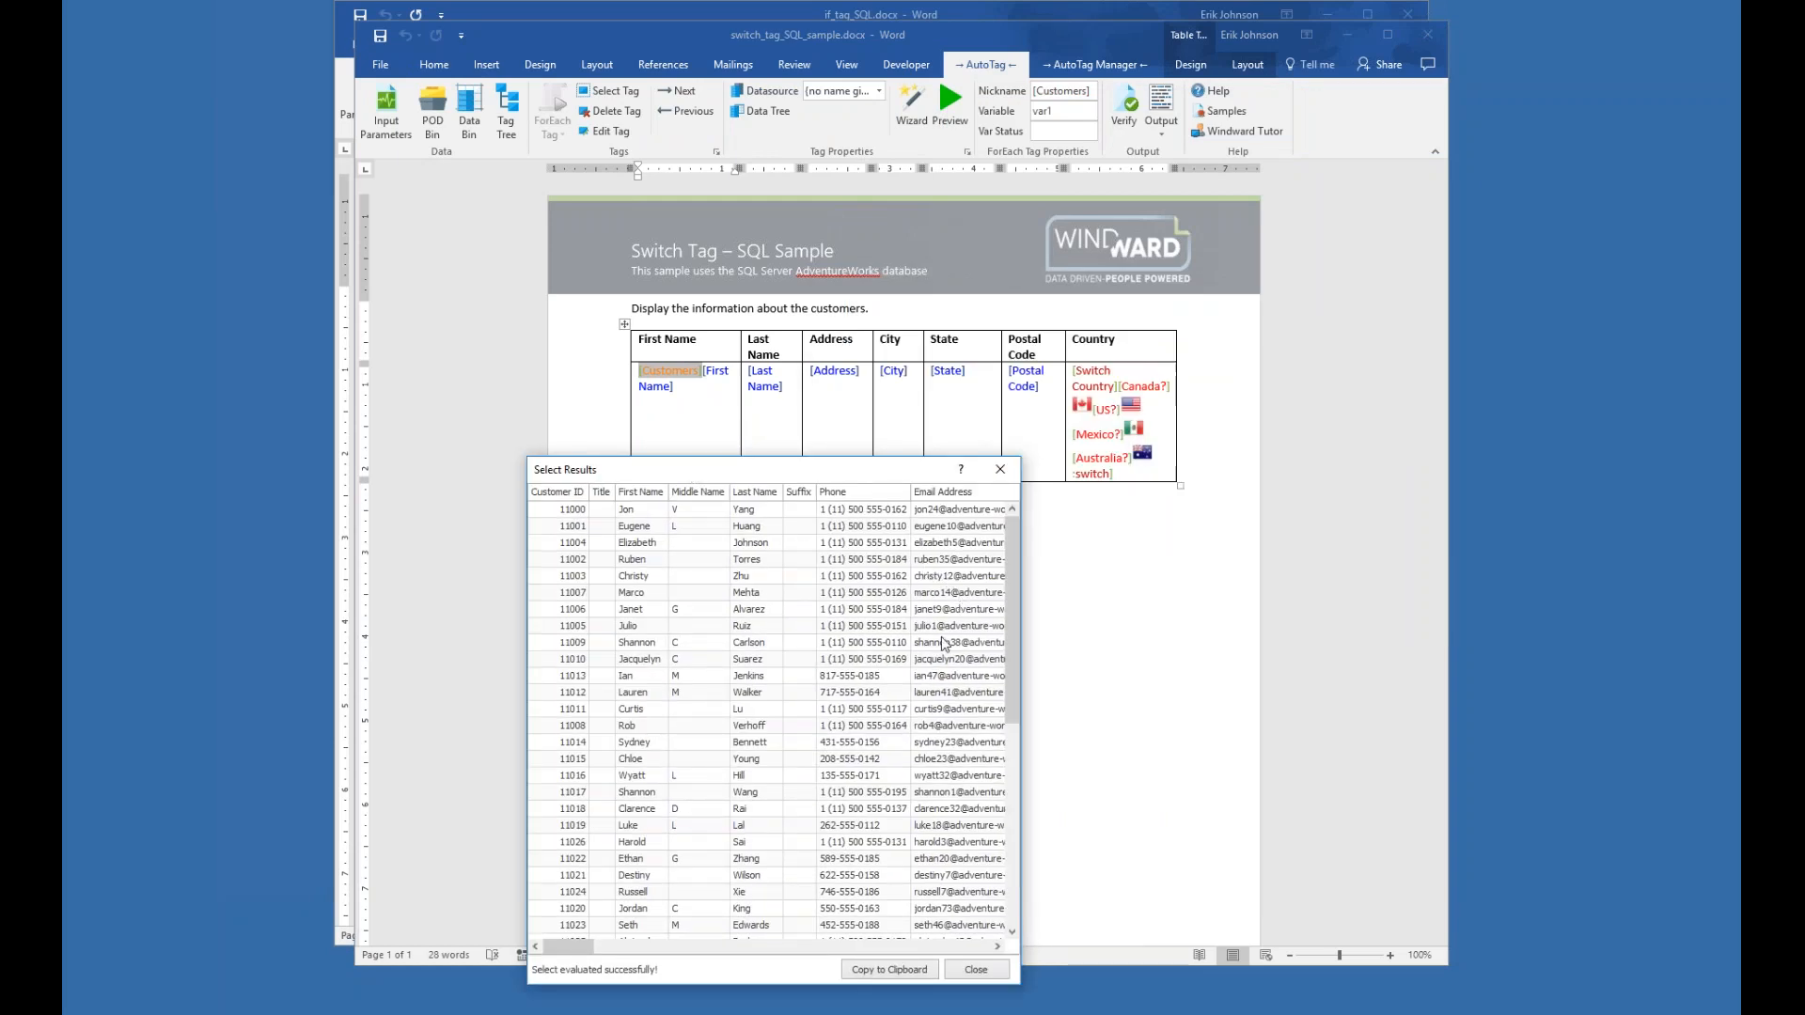
drag(1021, 669, 1369, 668)
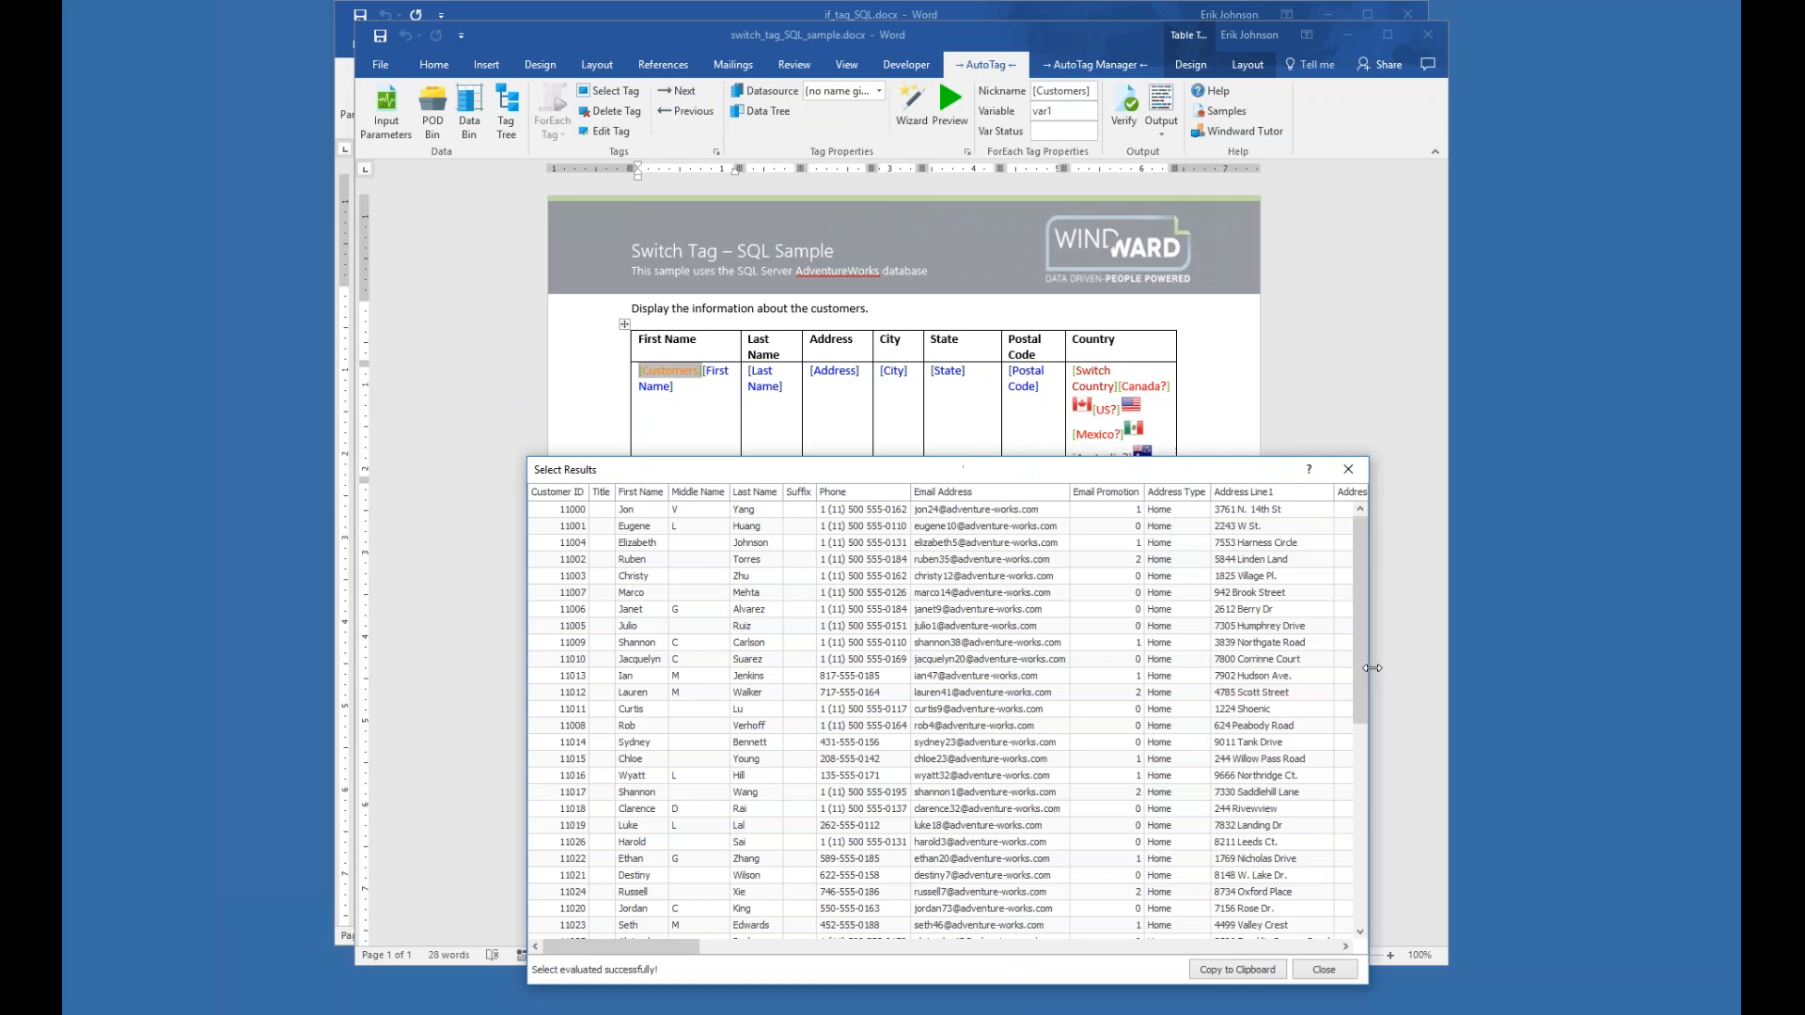
click(1349, 473)
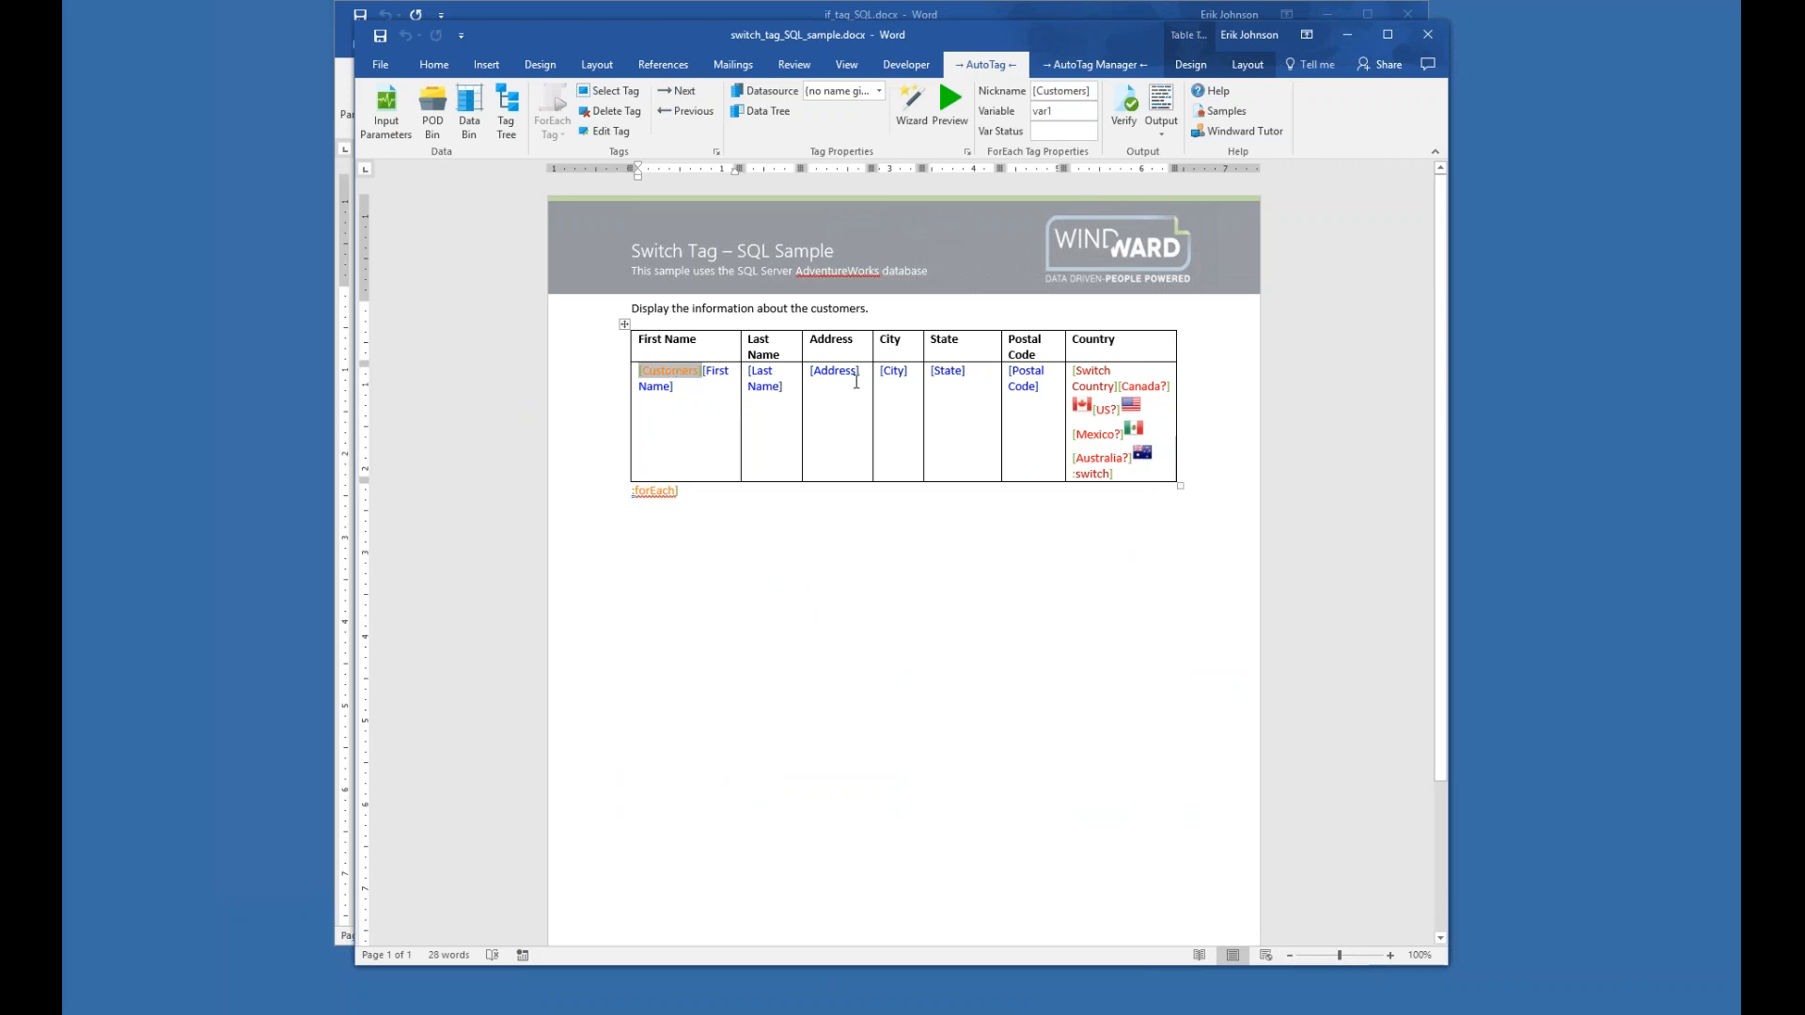
- Examine the Switch Country tag and the Canada, US and Australia case tags in the Country column
mouse_move(1102, 375)
click(1091, 372)
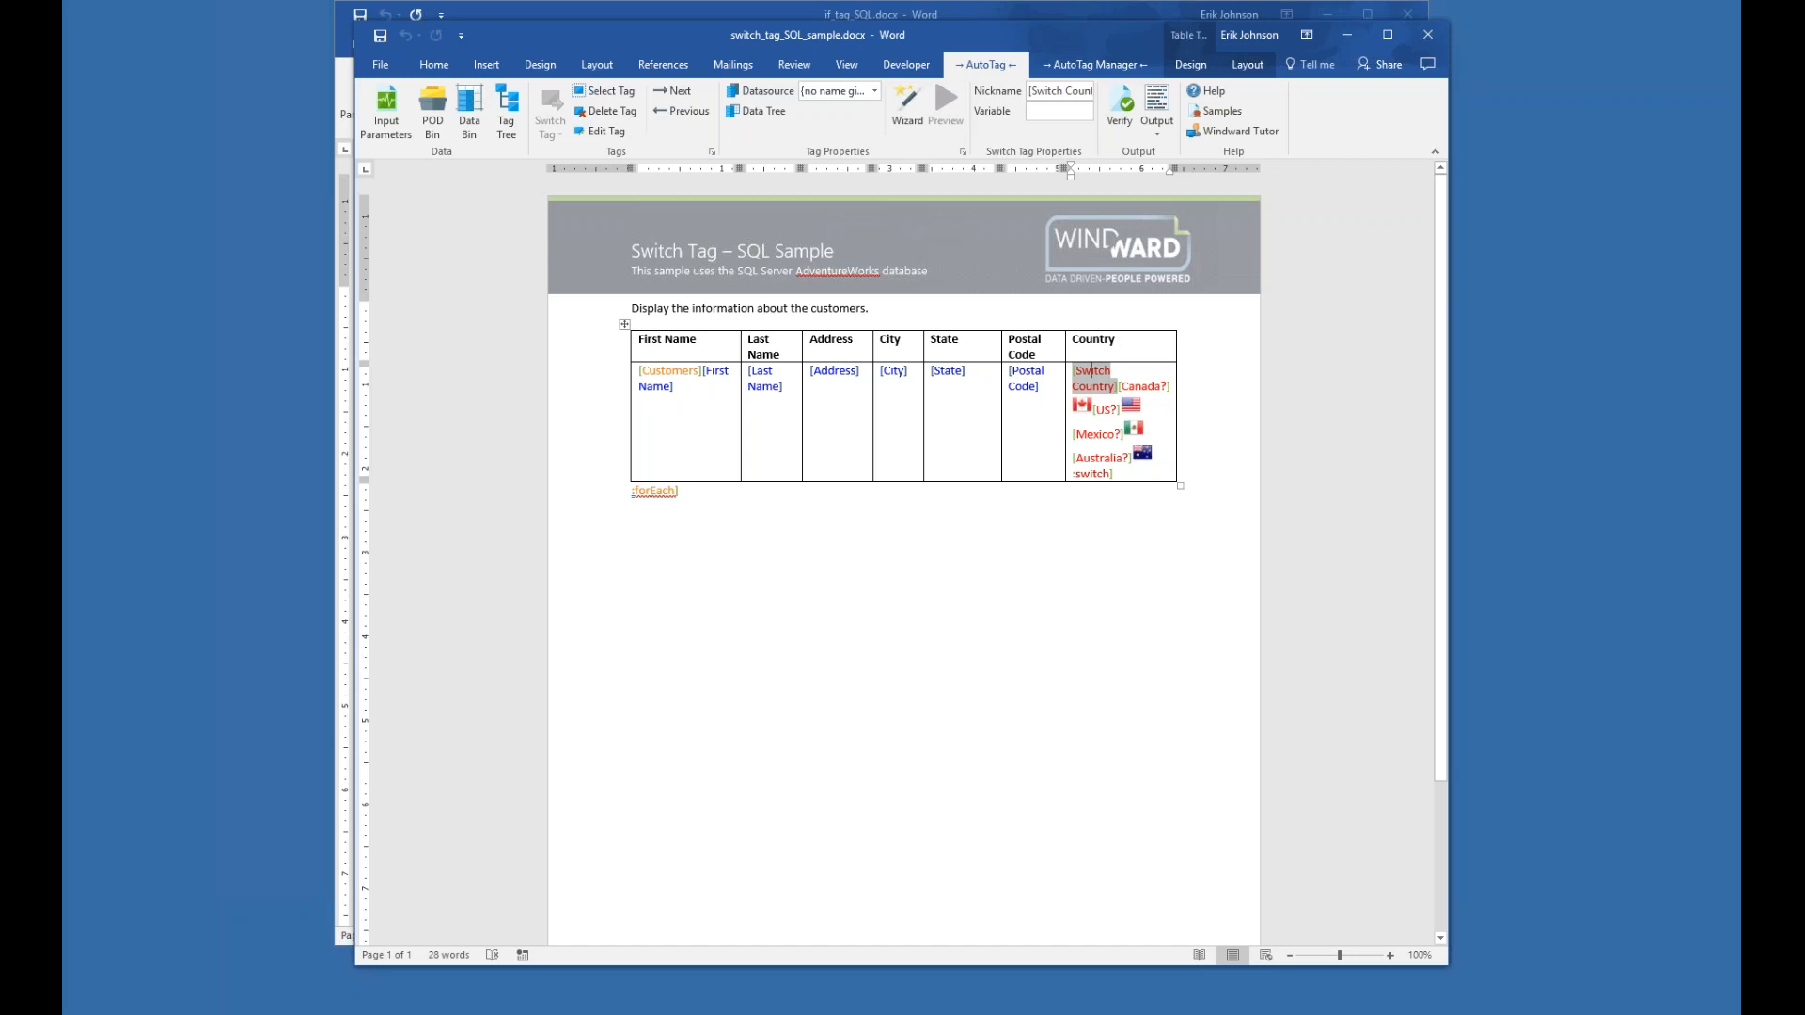
click(1146, 380)
click(1105, 409)
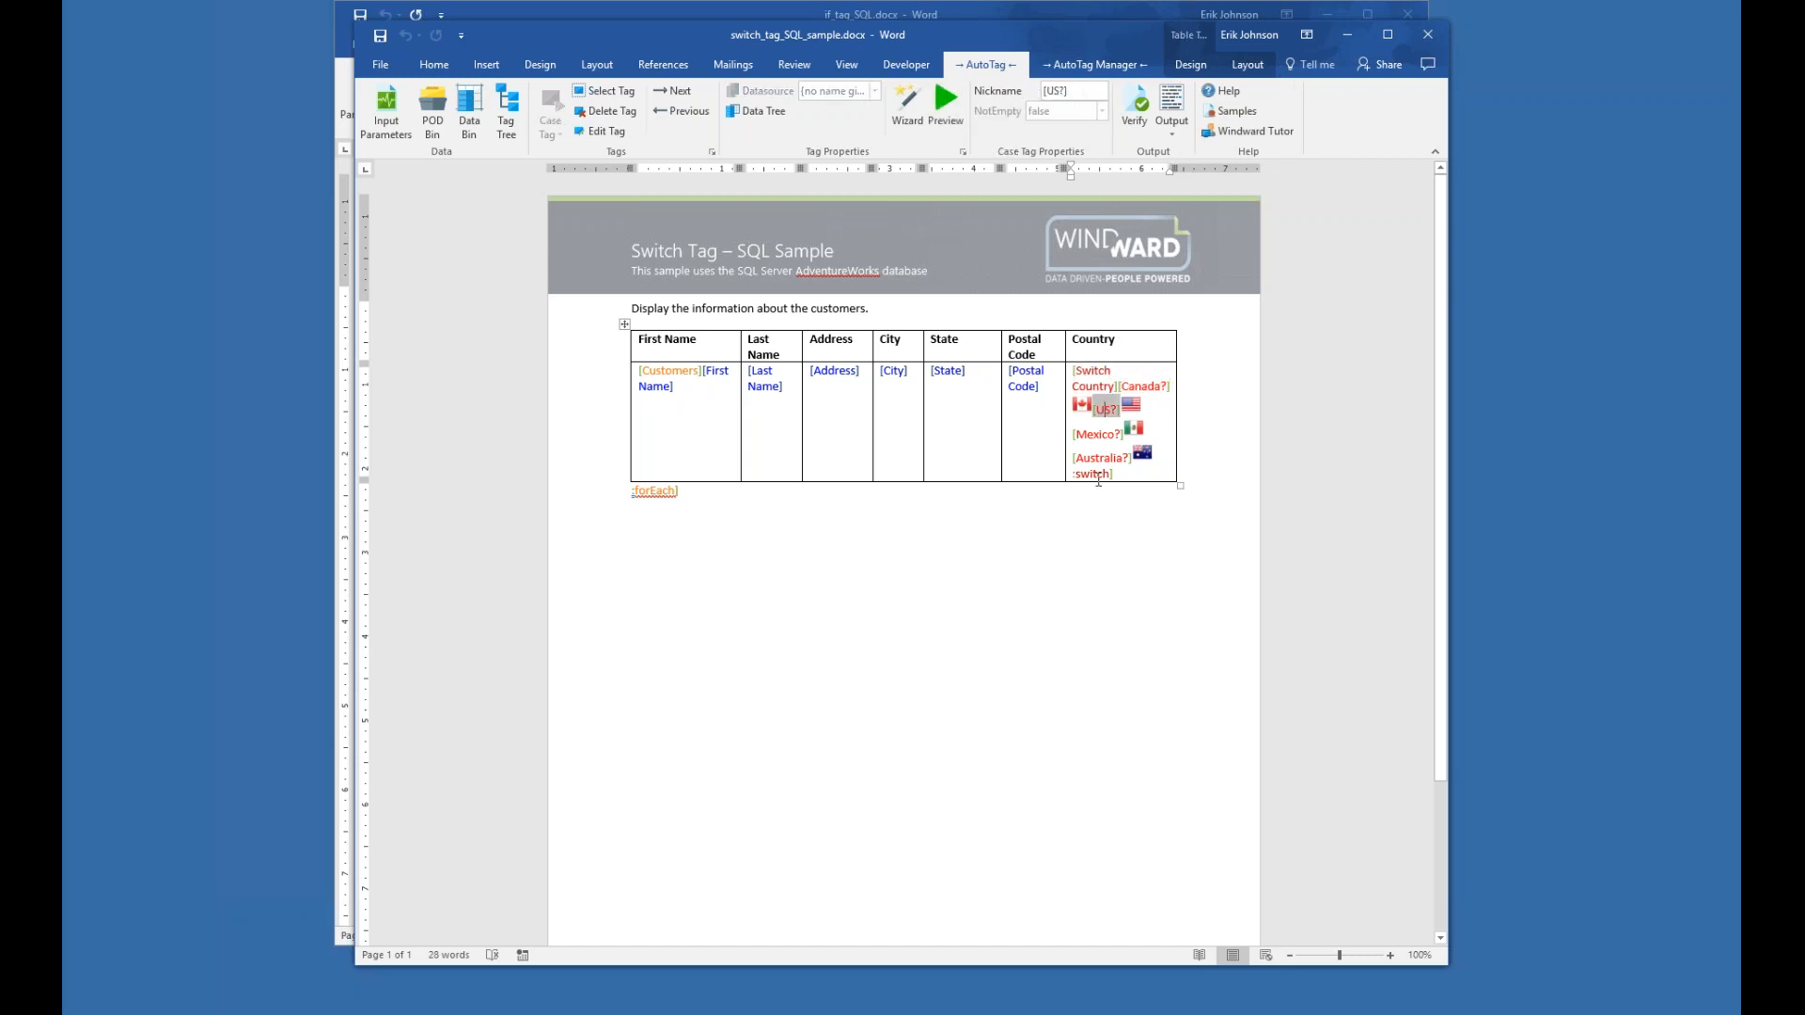
click(1099, 460)
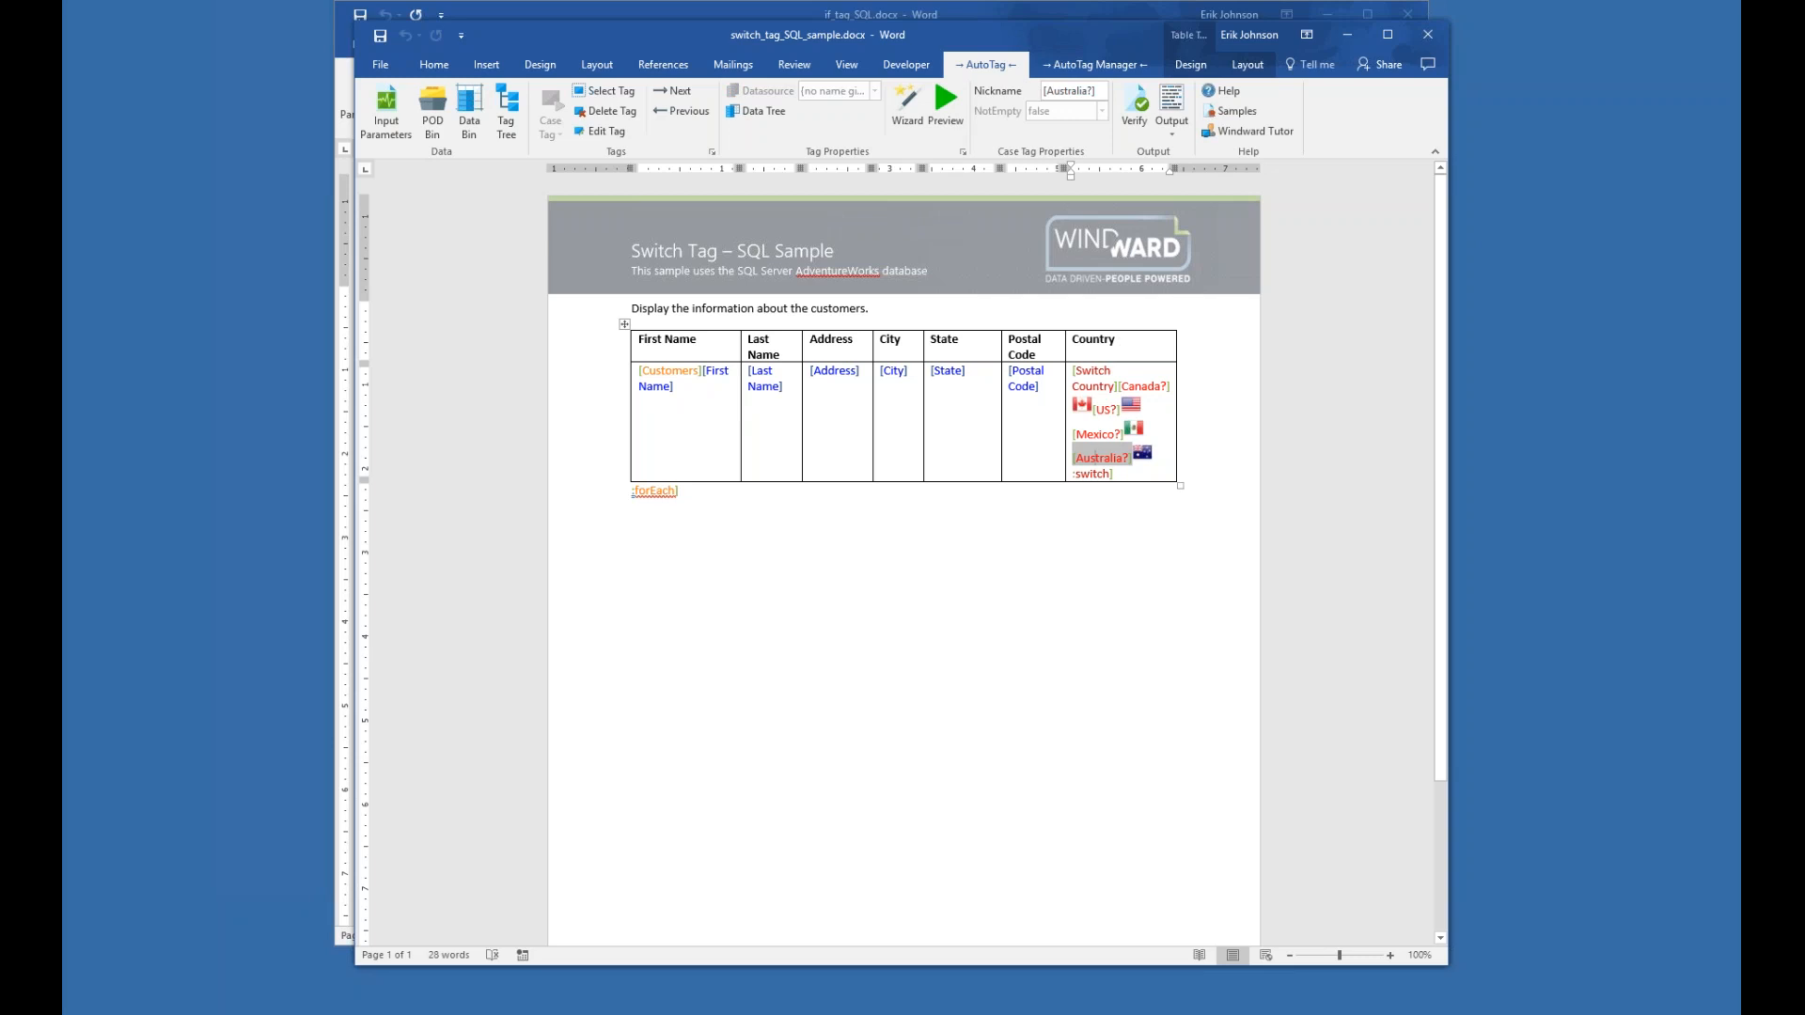
mouse_move(1128, 463)
- Inspect the Canada case tag's select condition in the Tag Editor and close the editor
click(1143, 383)
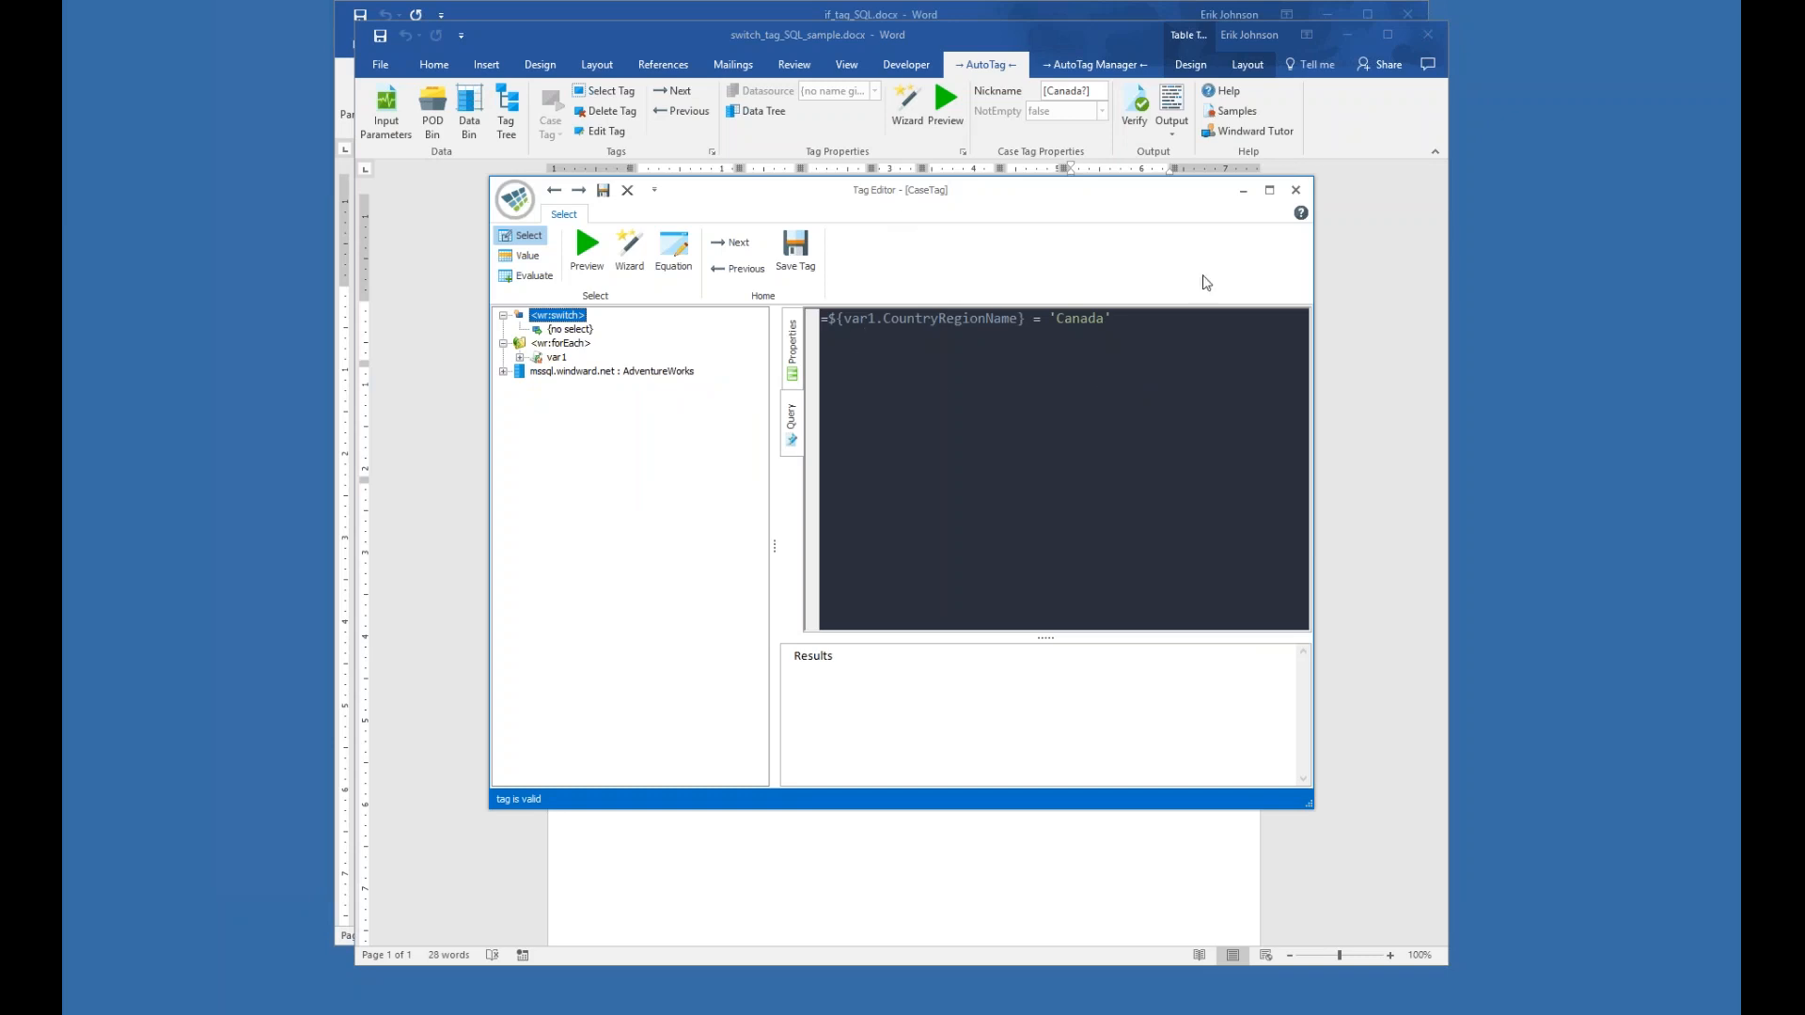
drag(1025, 195, 1310, 305)
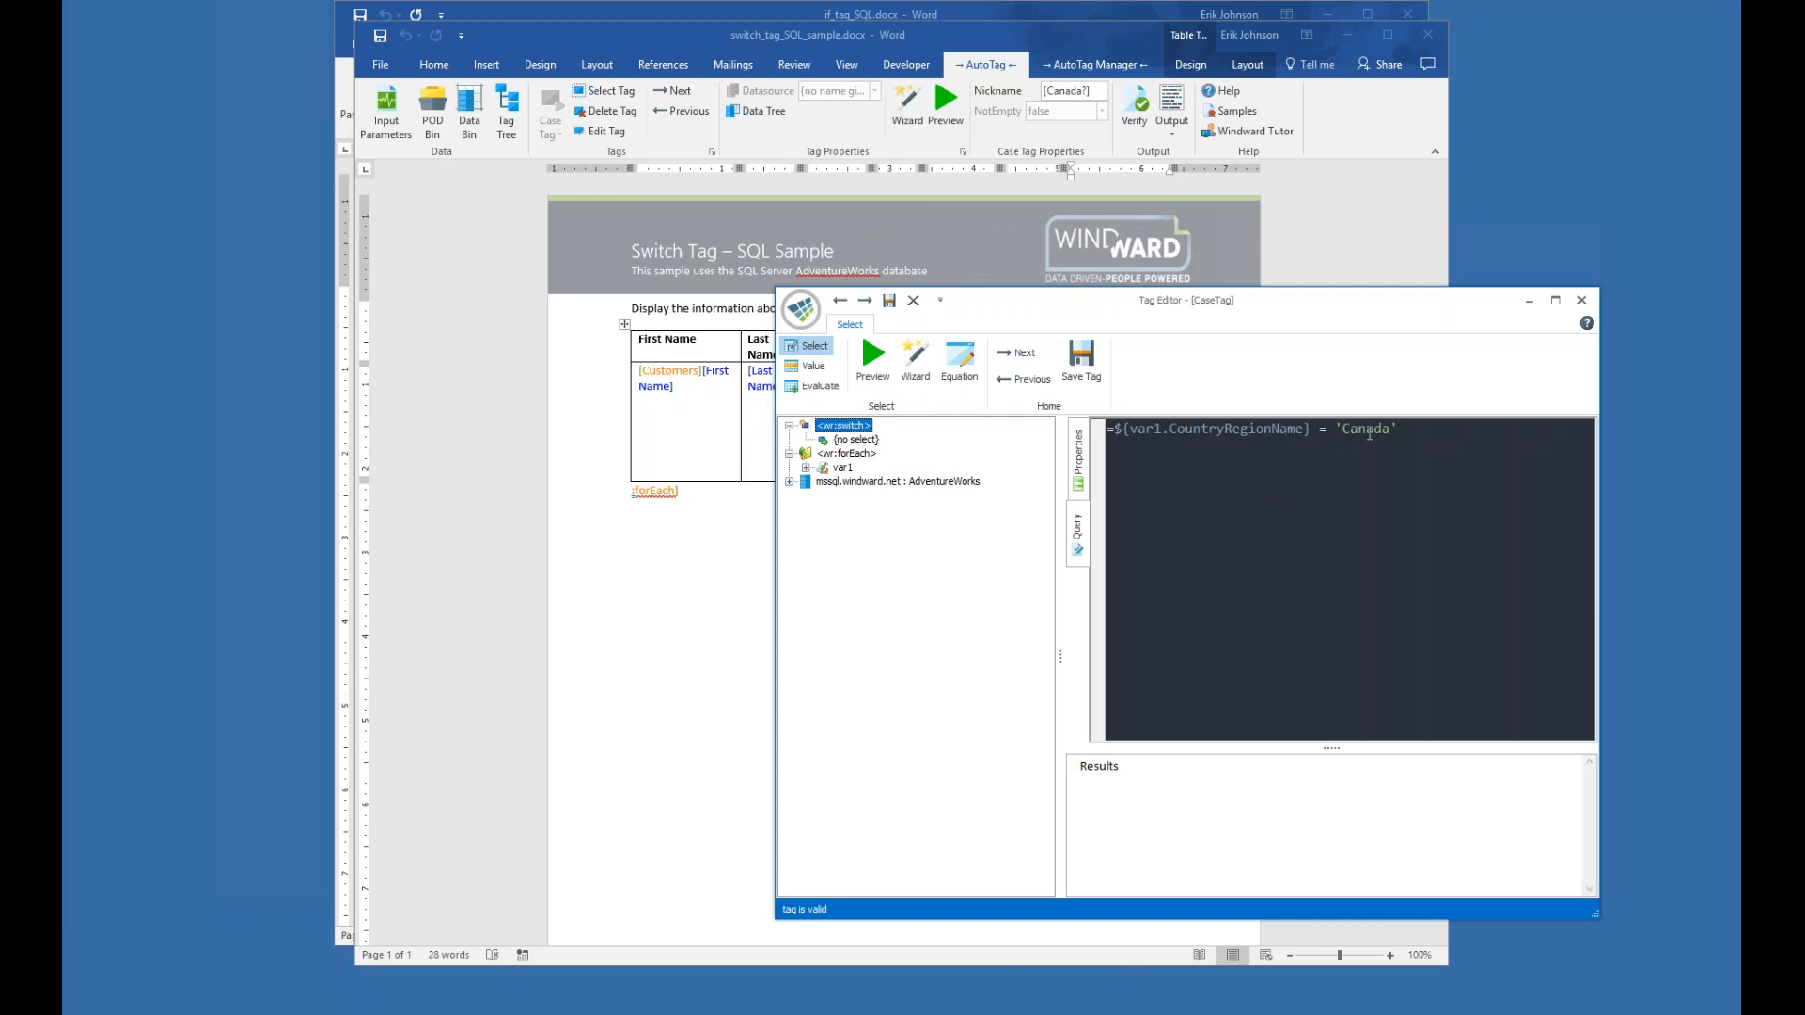
click(1579, 301)
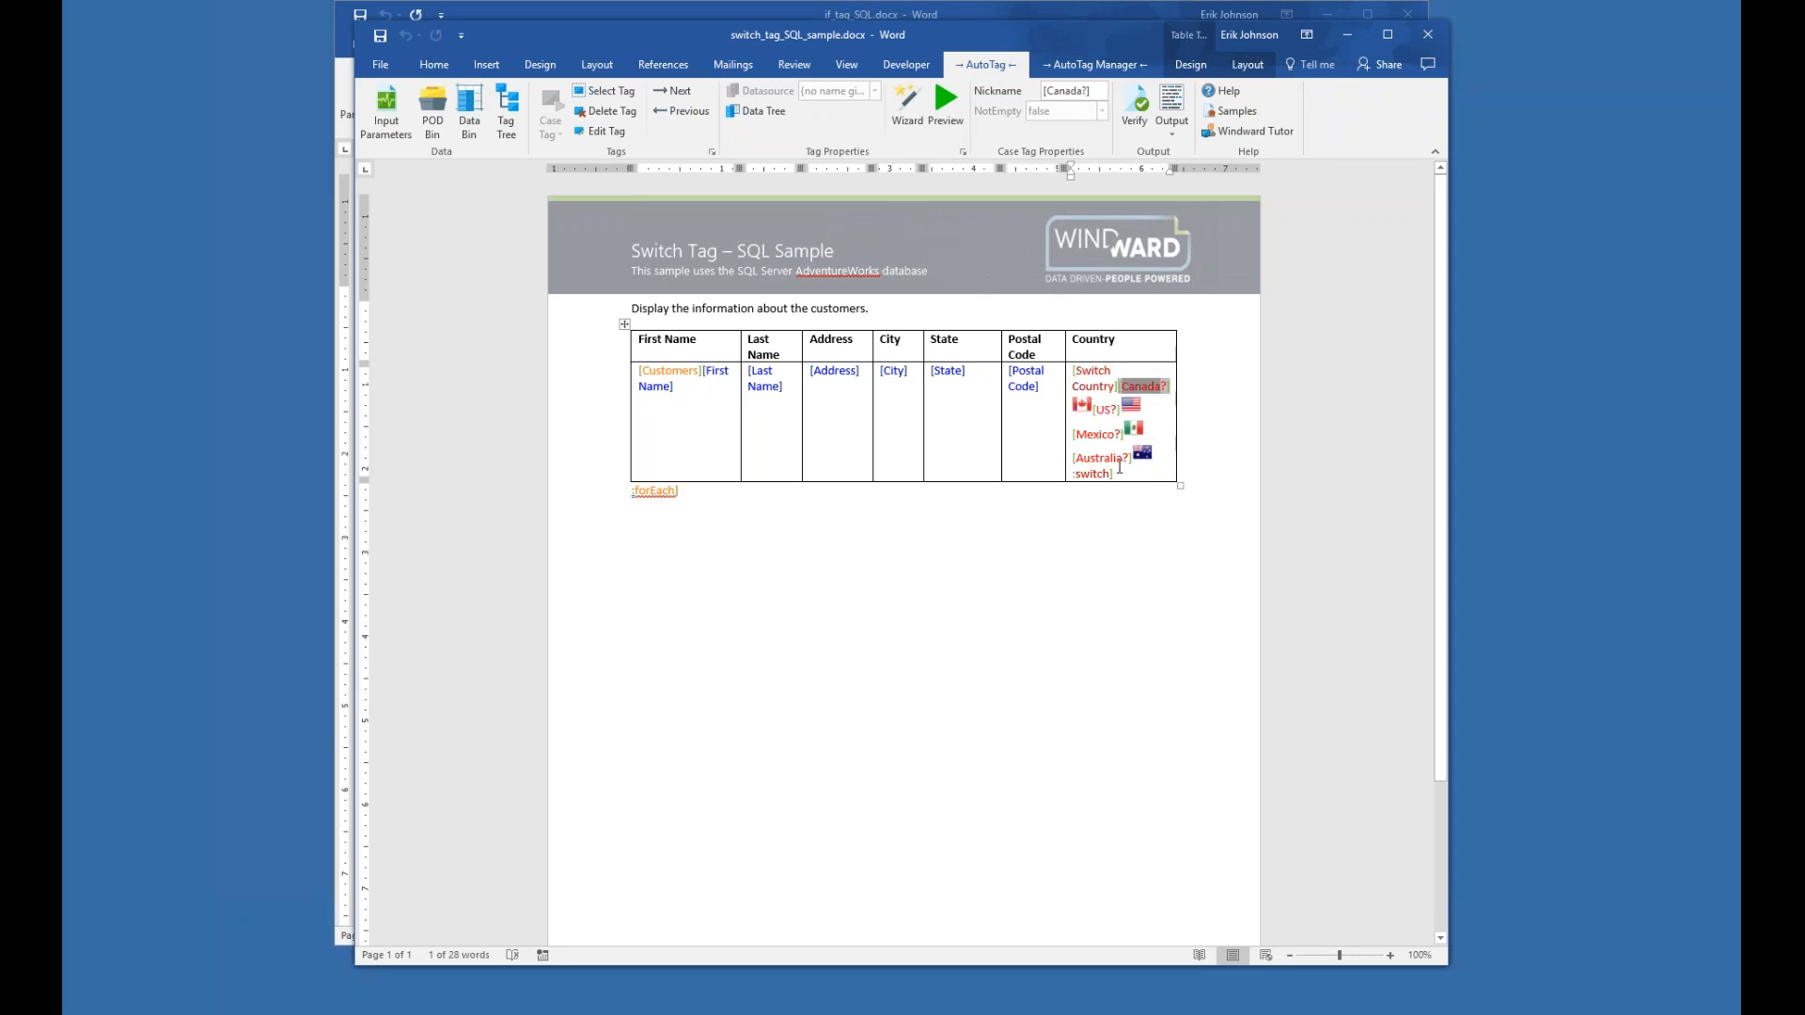
- Generate the Switch Tag sample's output and place the output document beside the template
click(1172, 104)
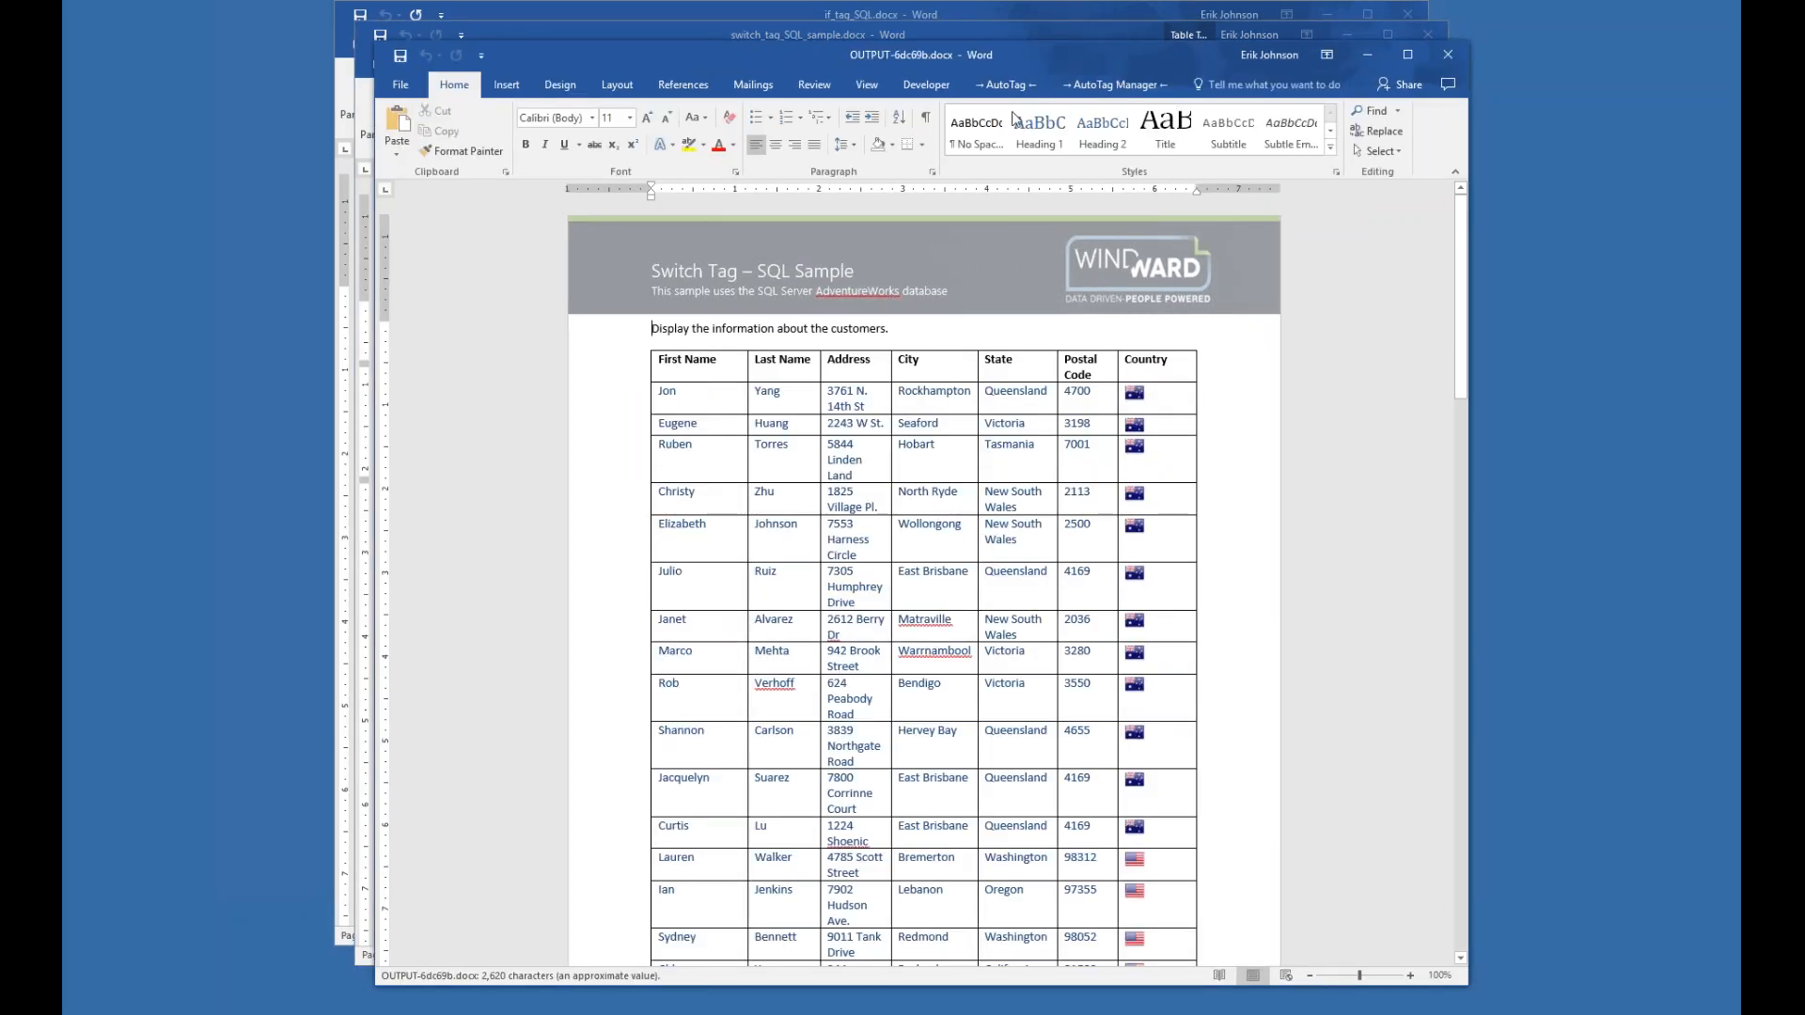
drag(671, 53, 906, 45)
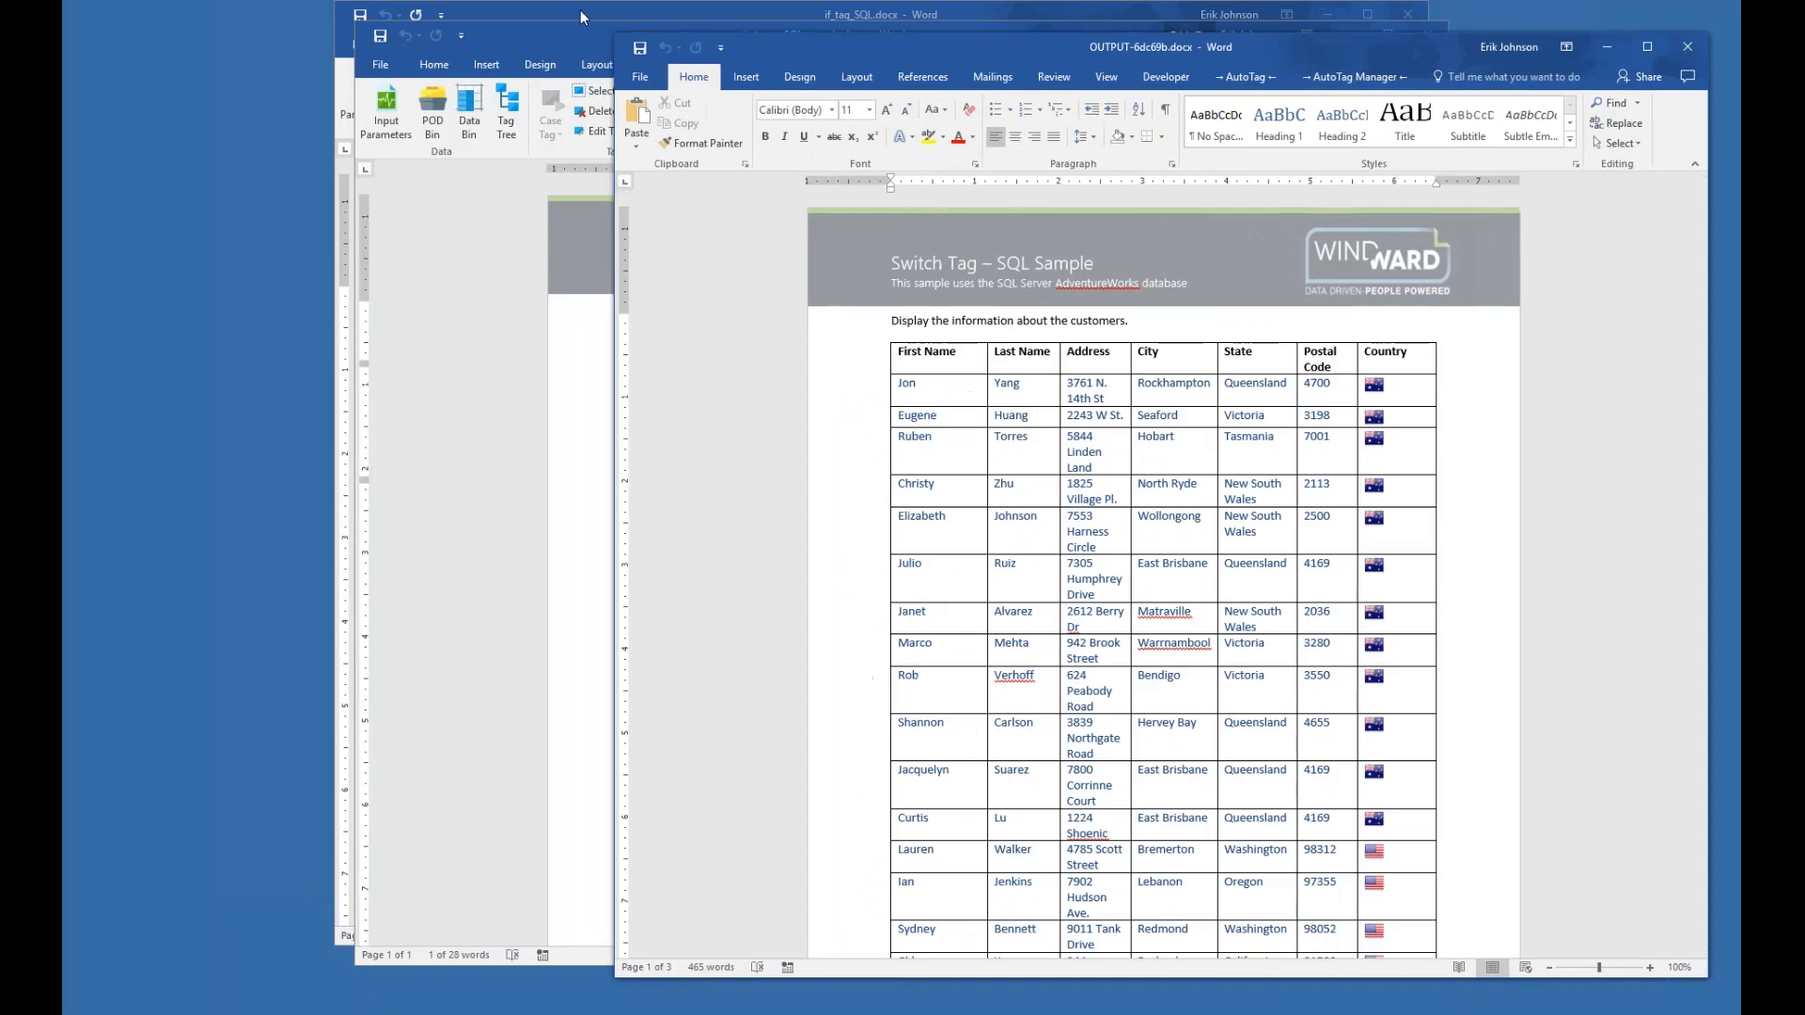
drag(502, 41, 209, 15)
click(1239, 59)
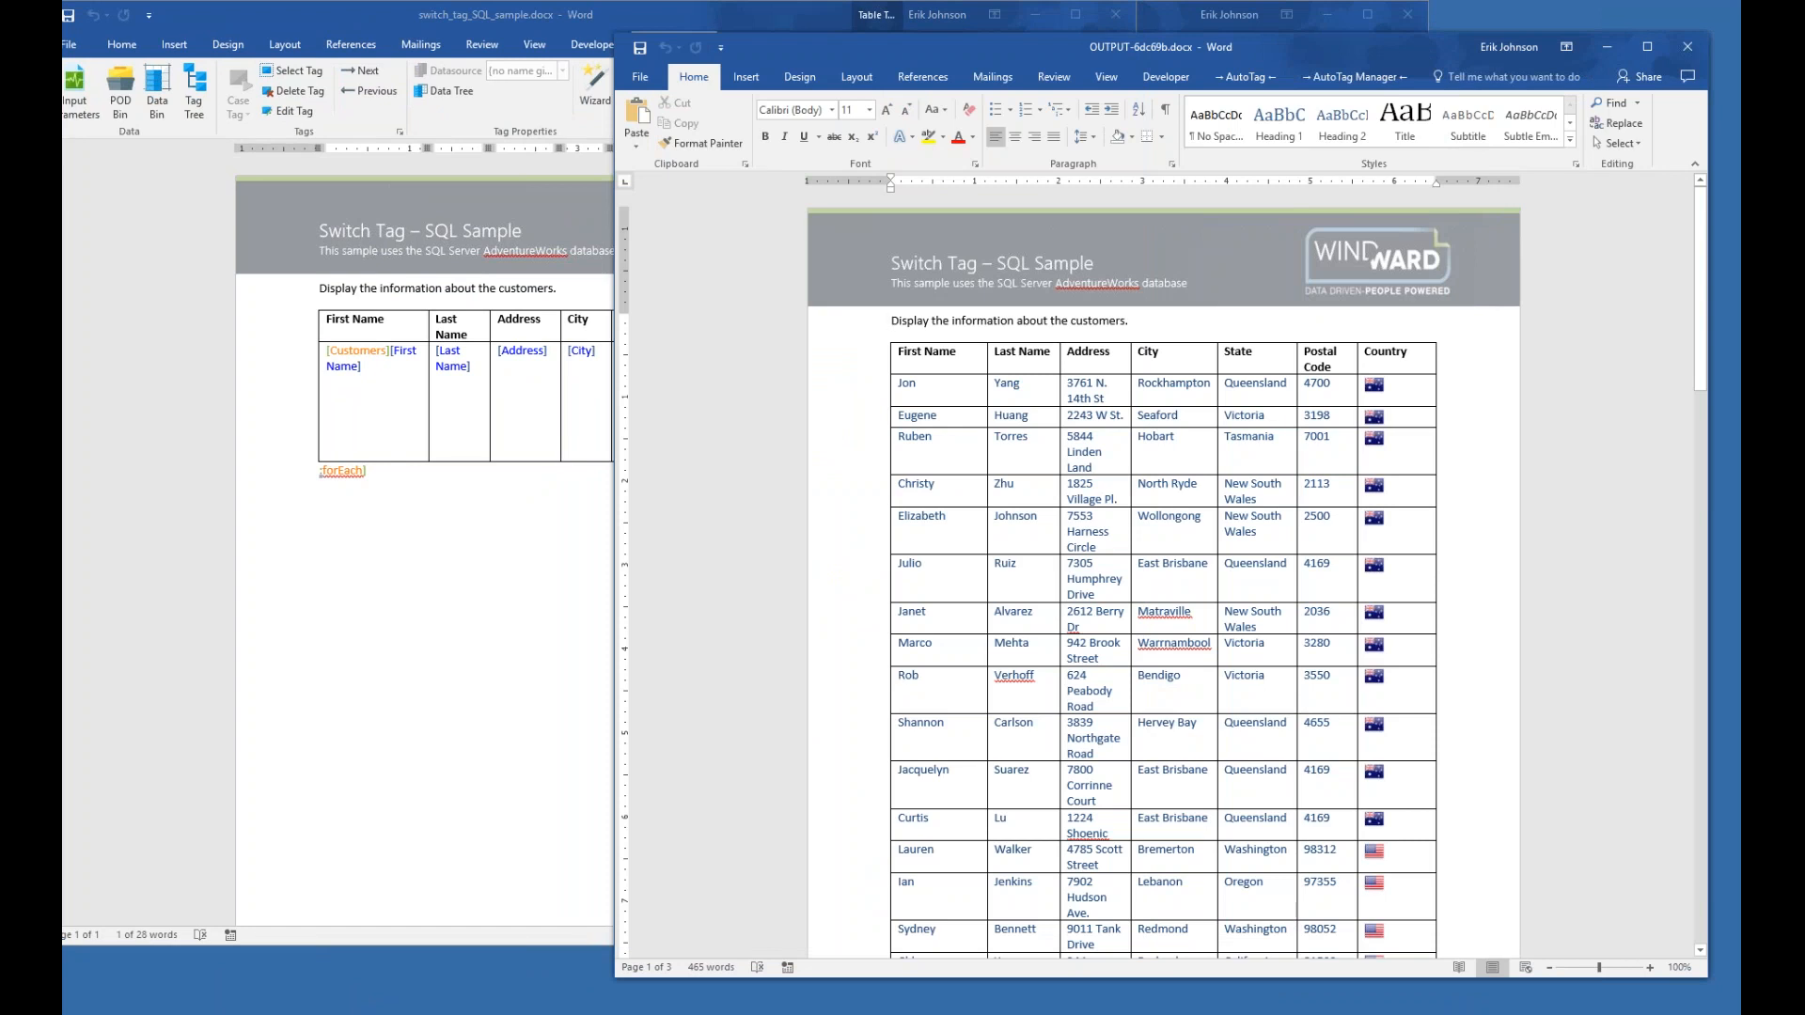
- Review the country flags across the output's customer rows and compare them with the case tags in the template
drag(1701, 290, 1704, 399)
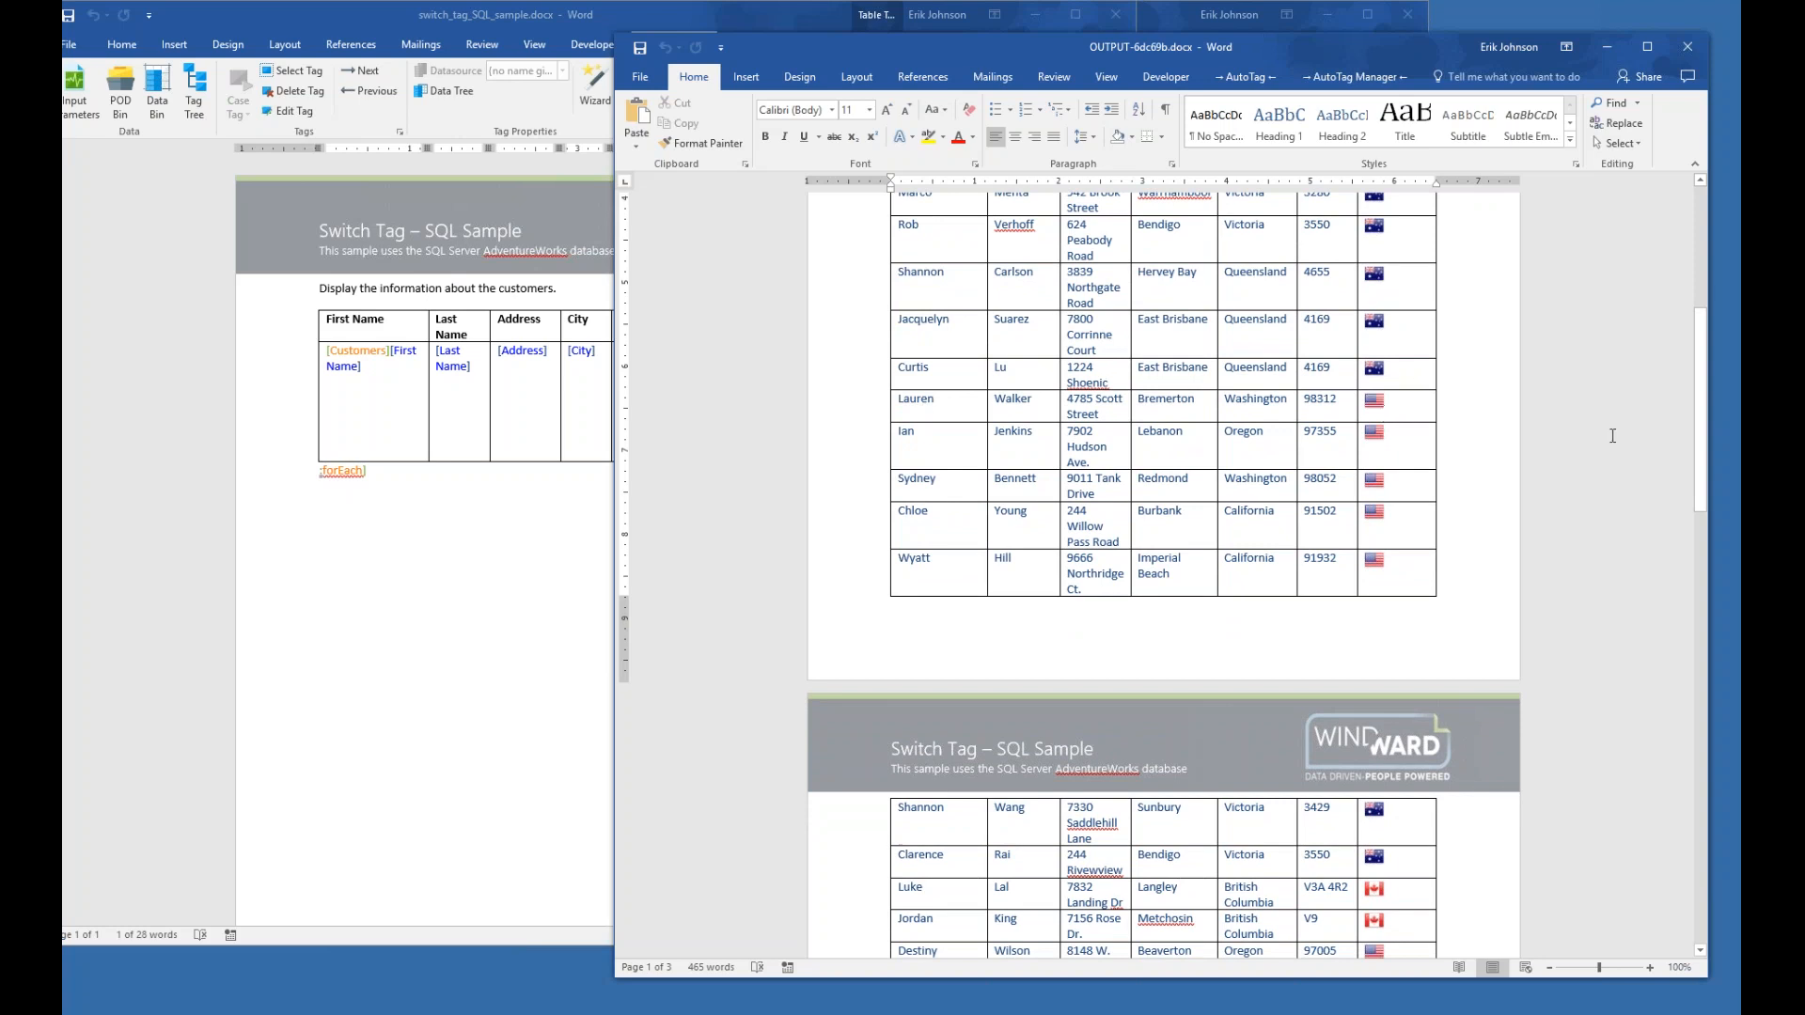
drag(1706, 455, 1713, 333)
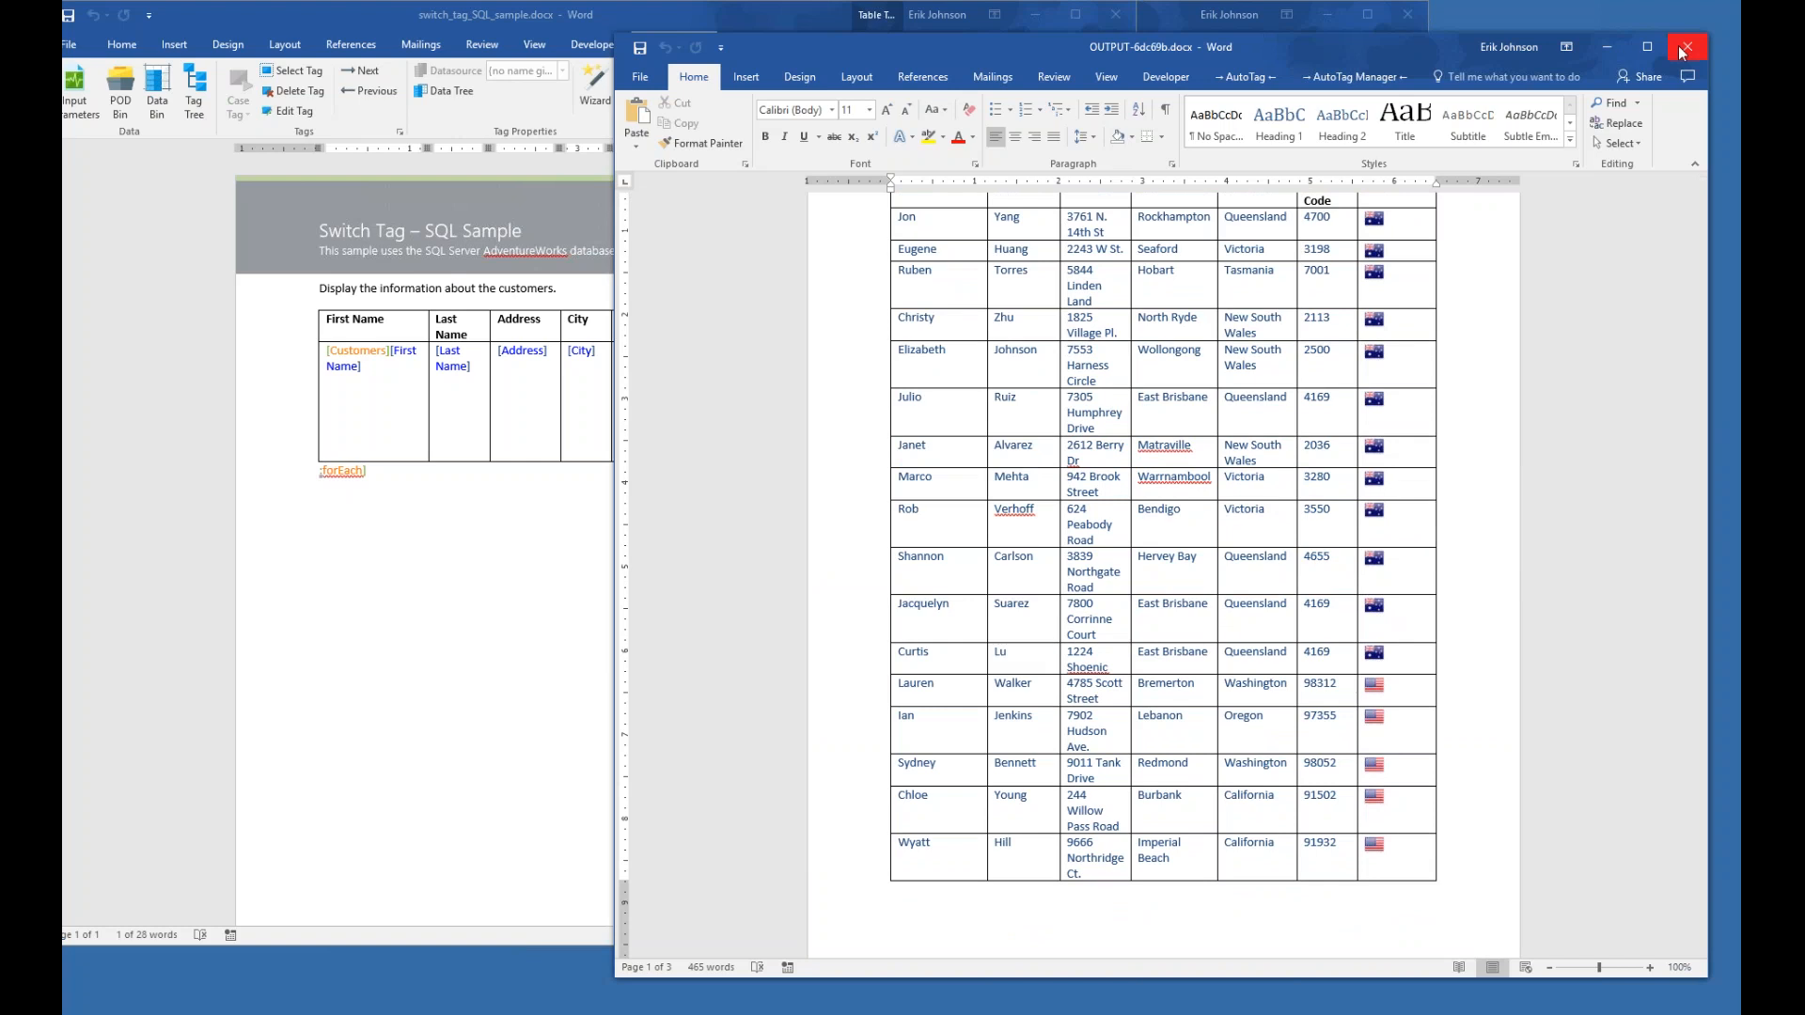
click(535, 572)
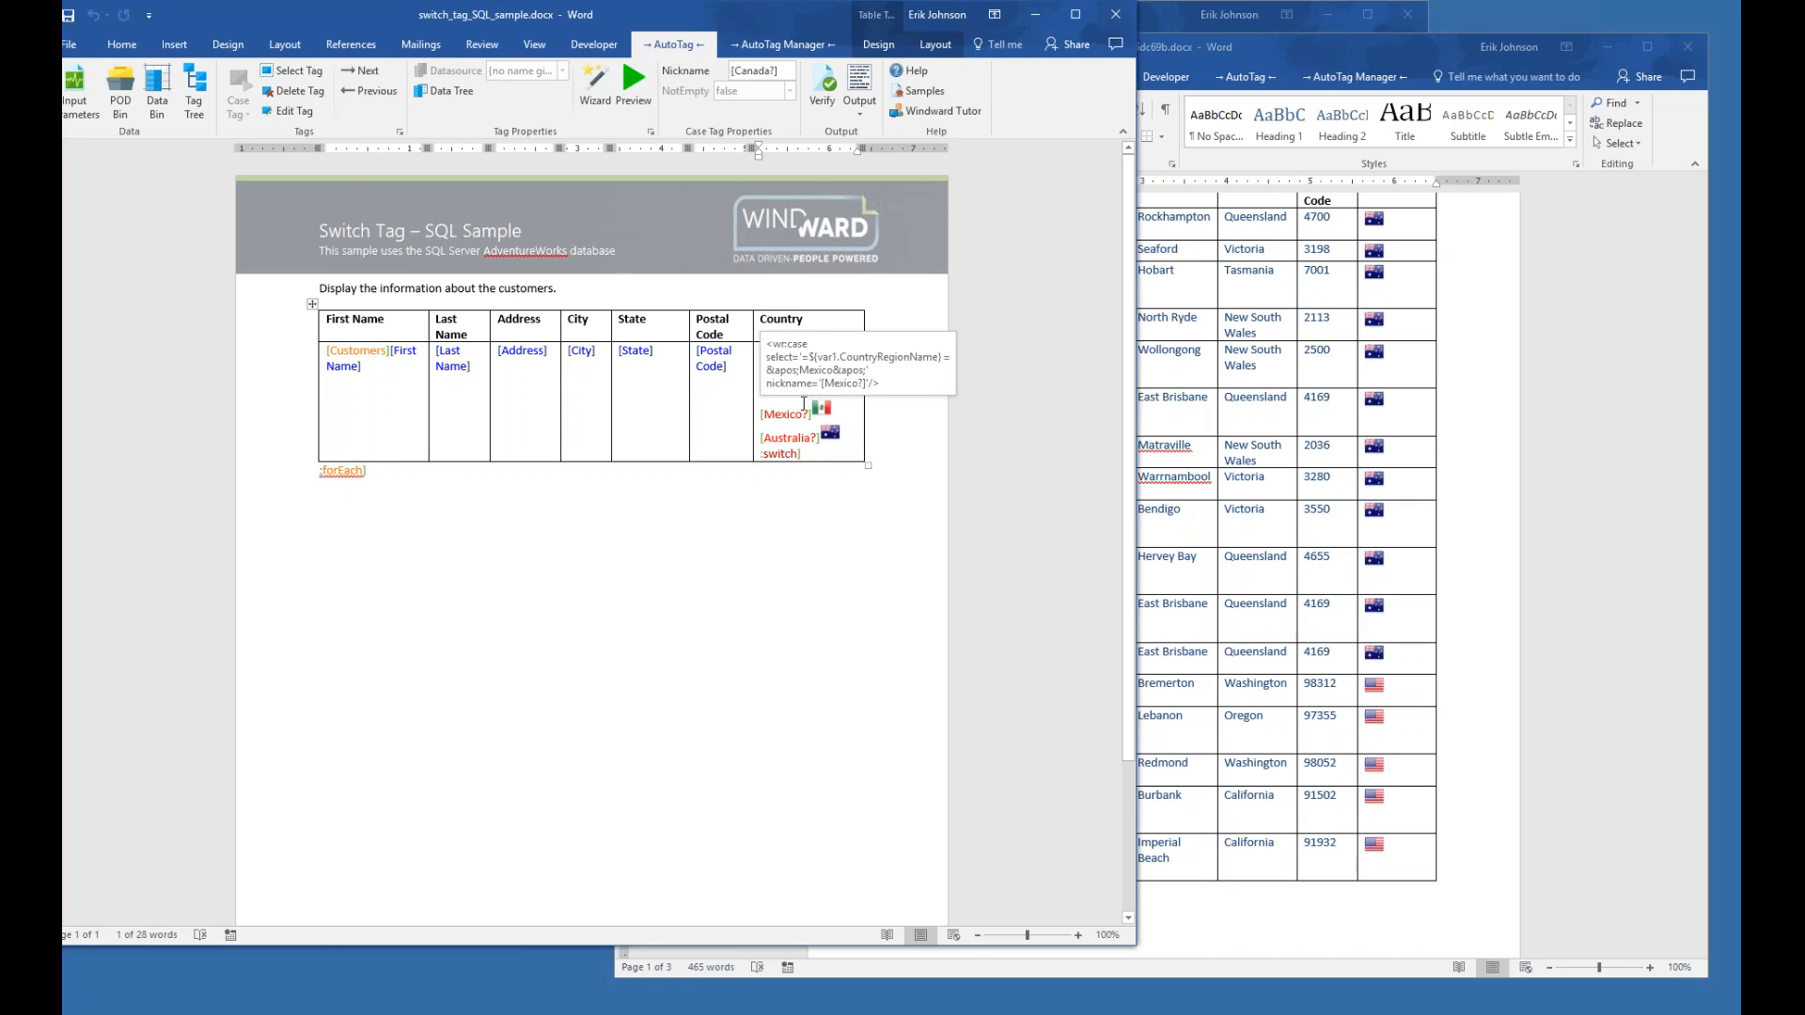
- Minimize the Switch Tag template and open the Import Tag SQL sample from the sample templates
click(1039, 16)
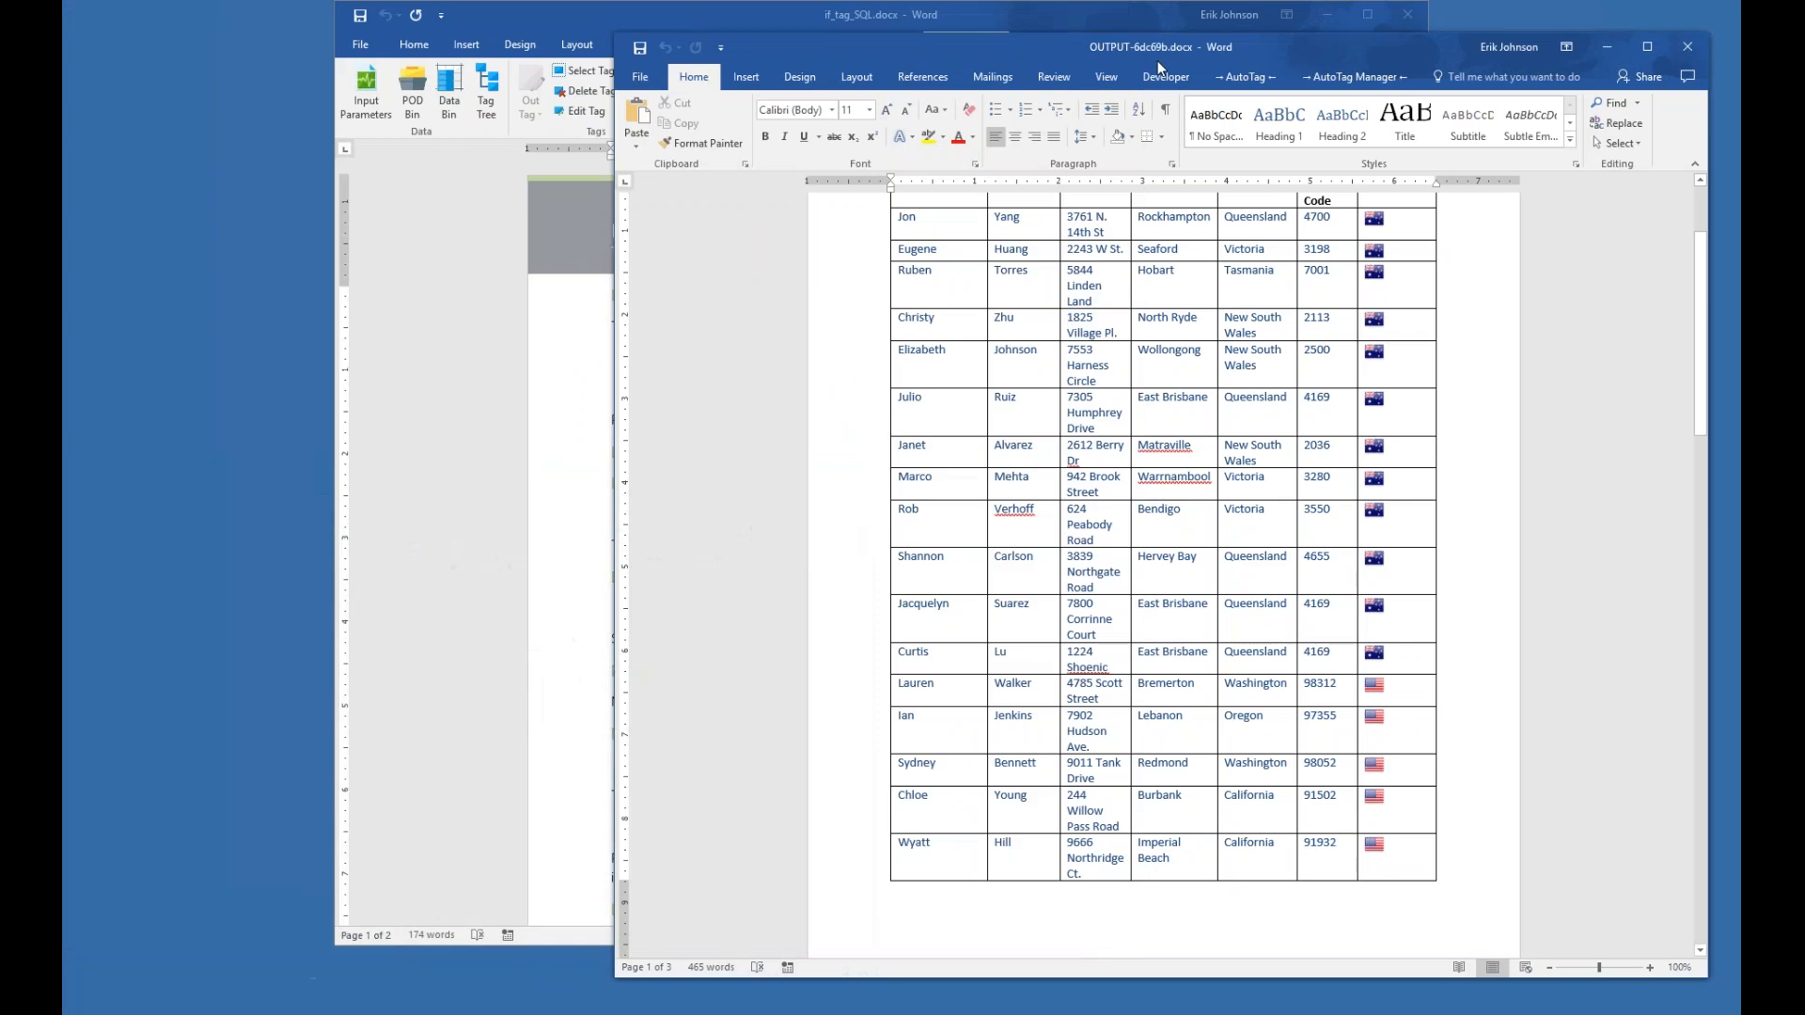
click(1151, 19)
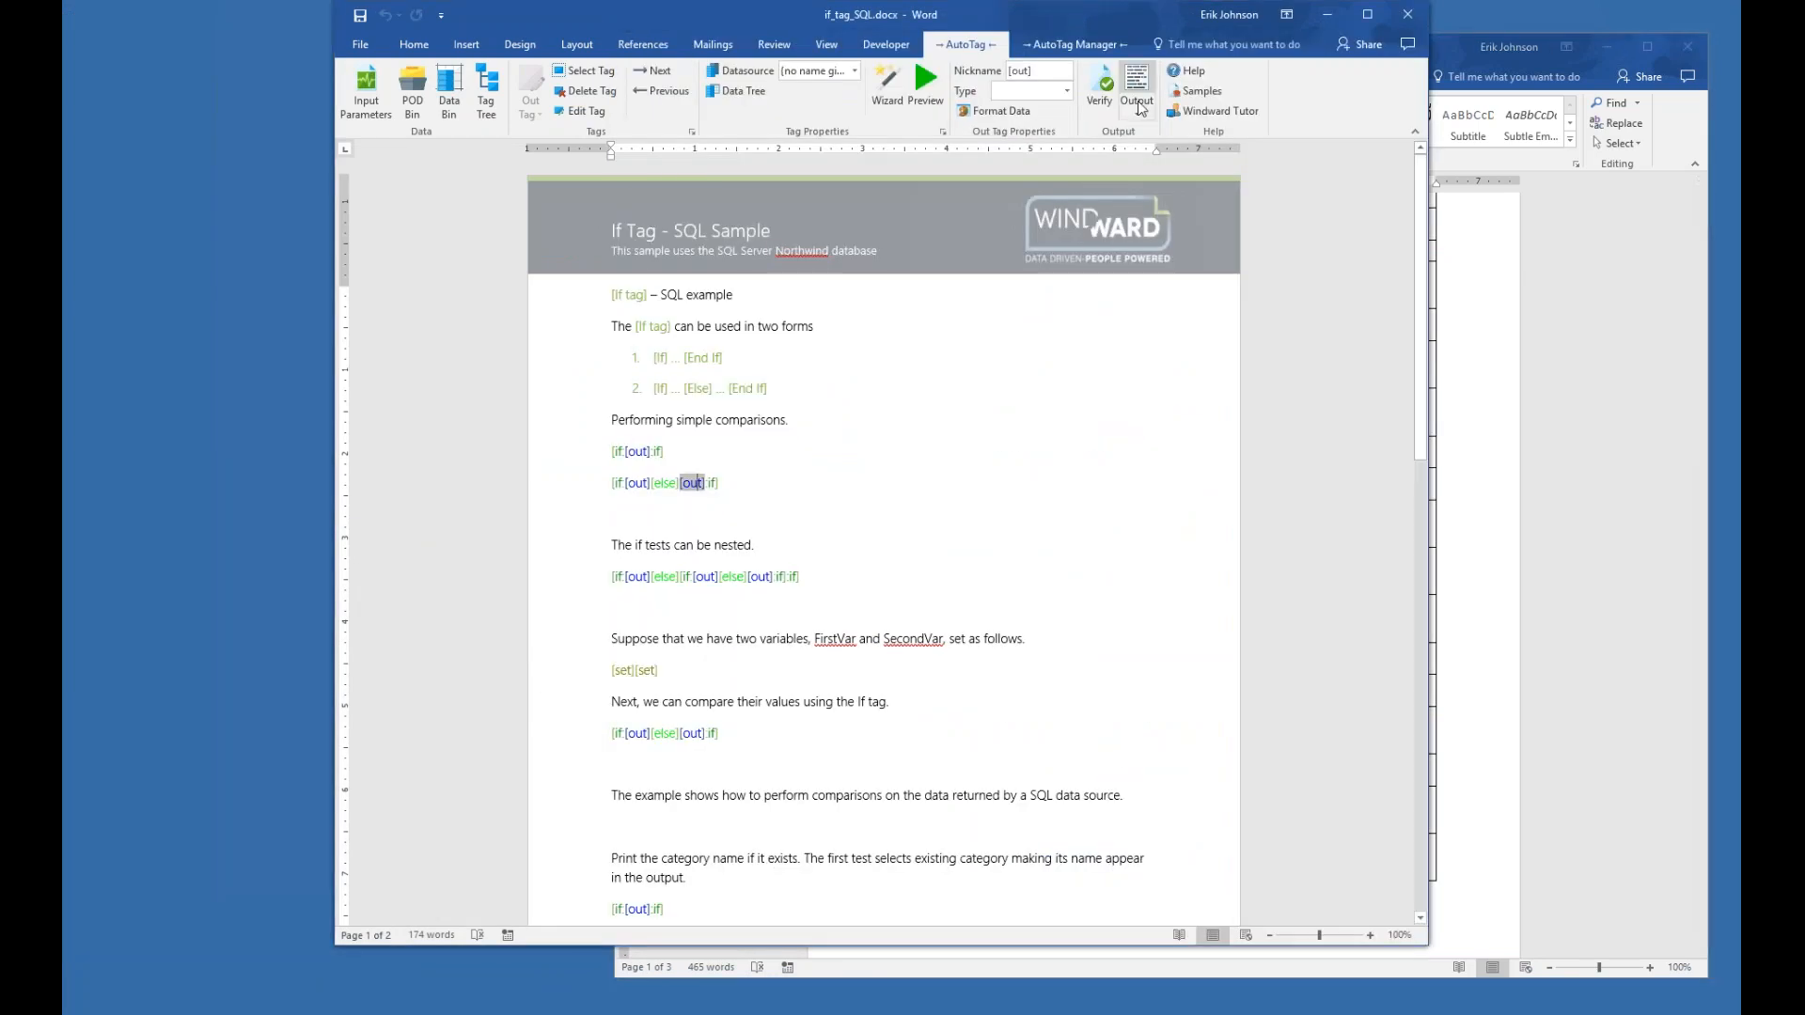
click(1193, 94)
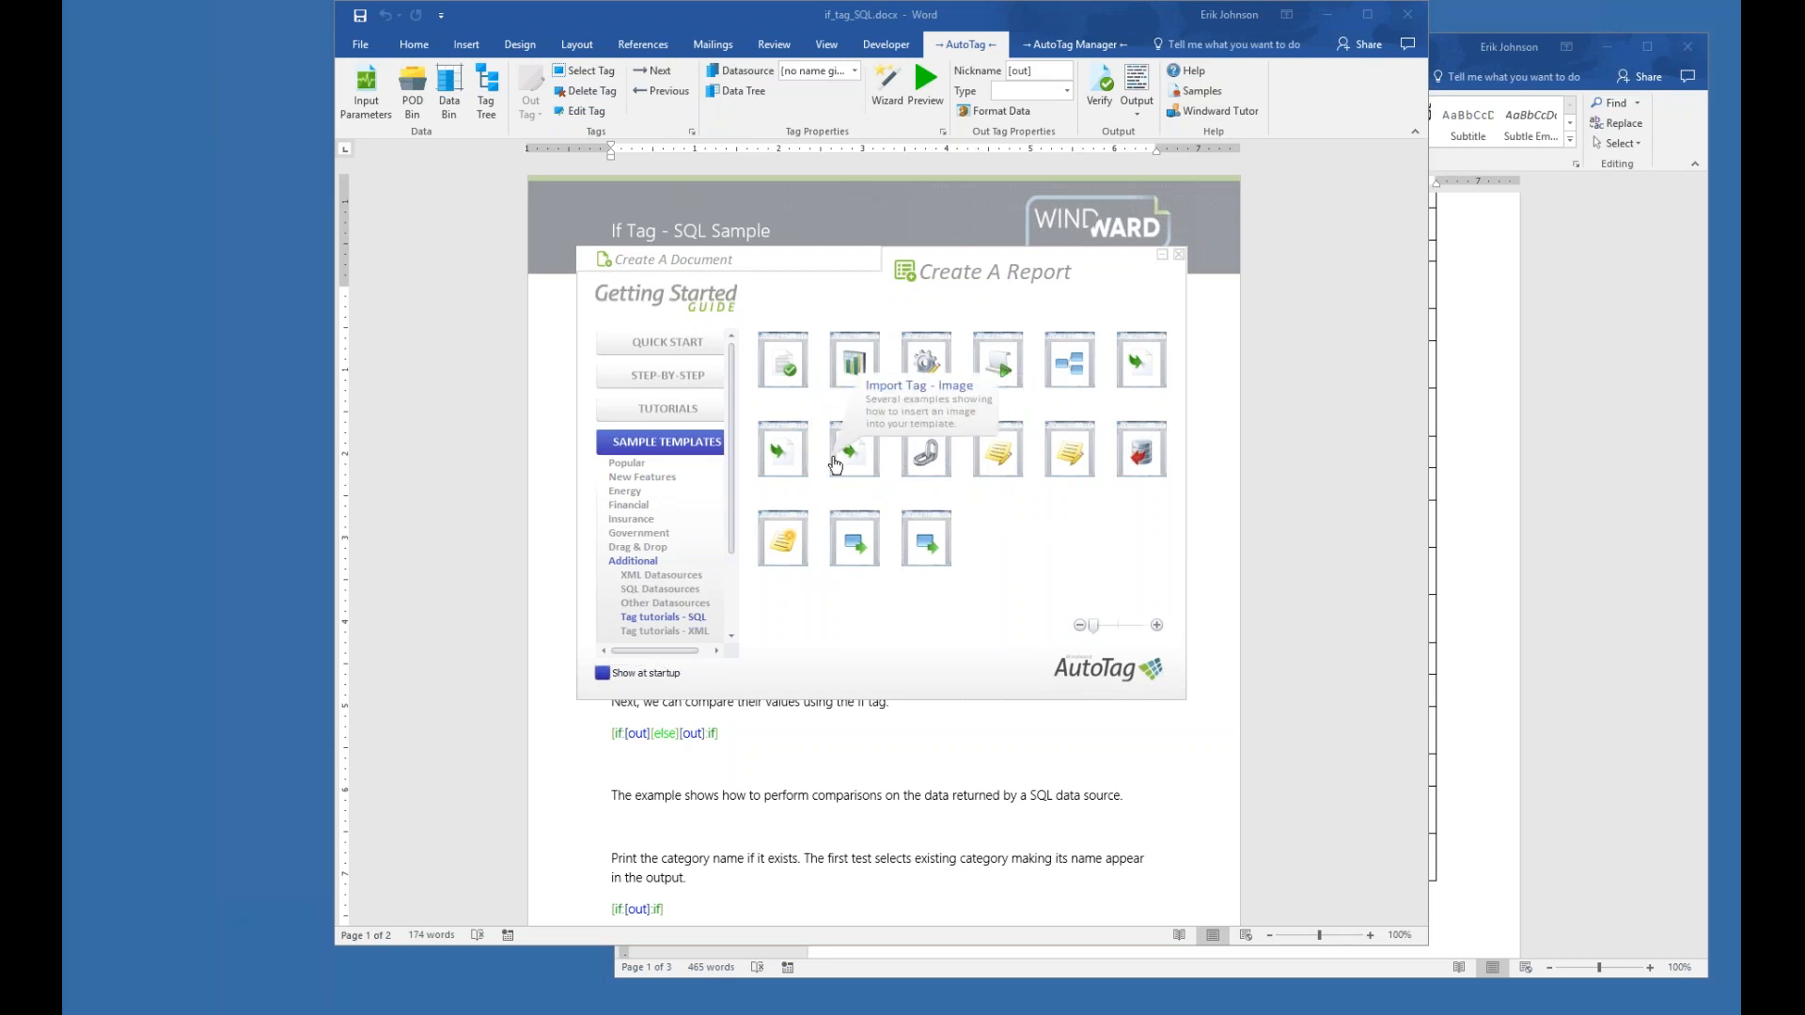
click(1142, 383)
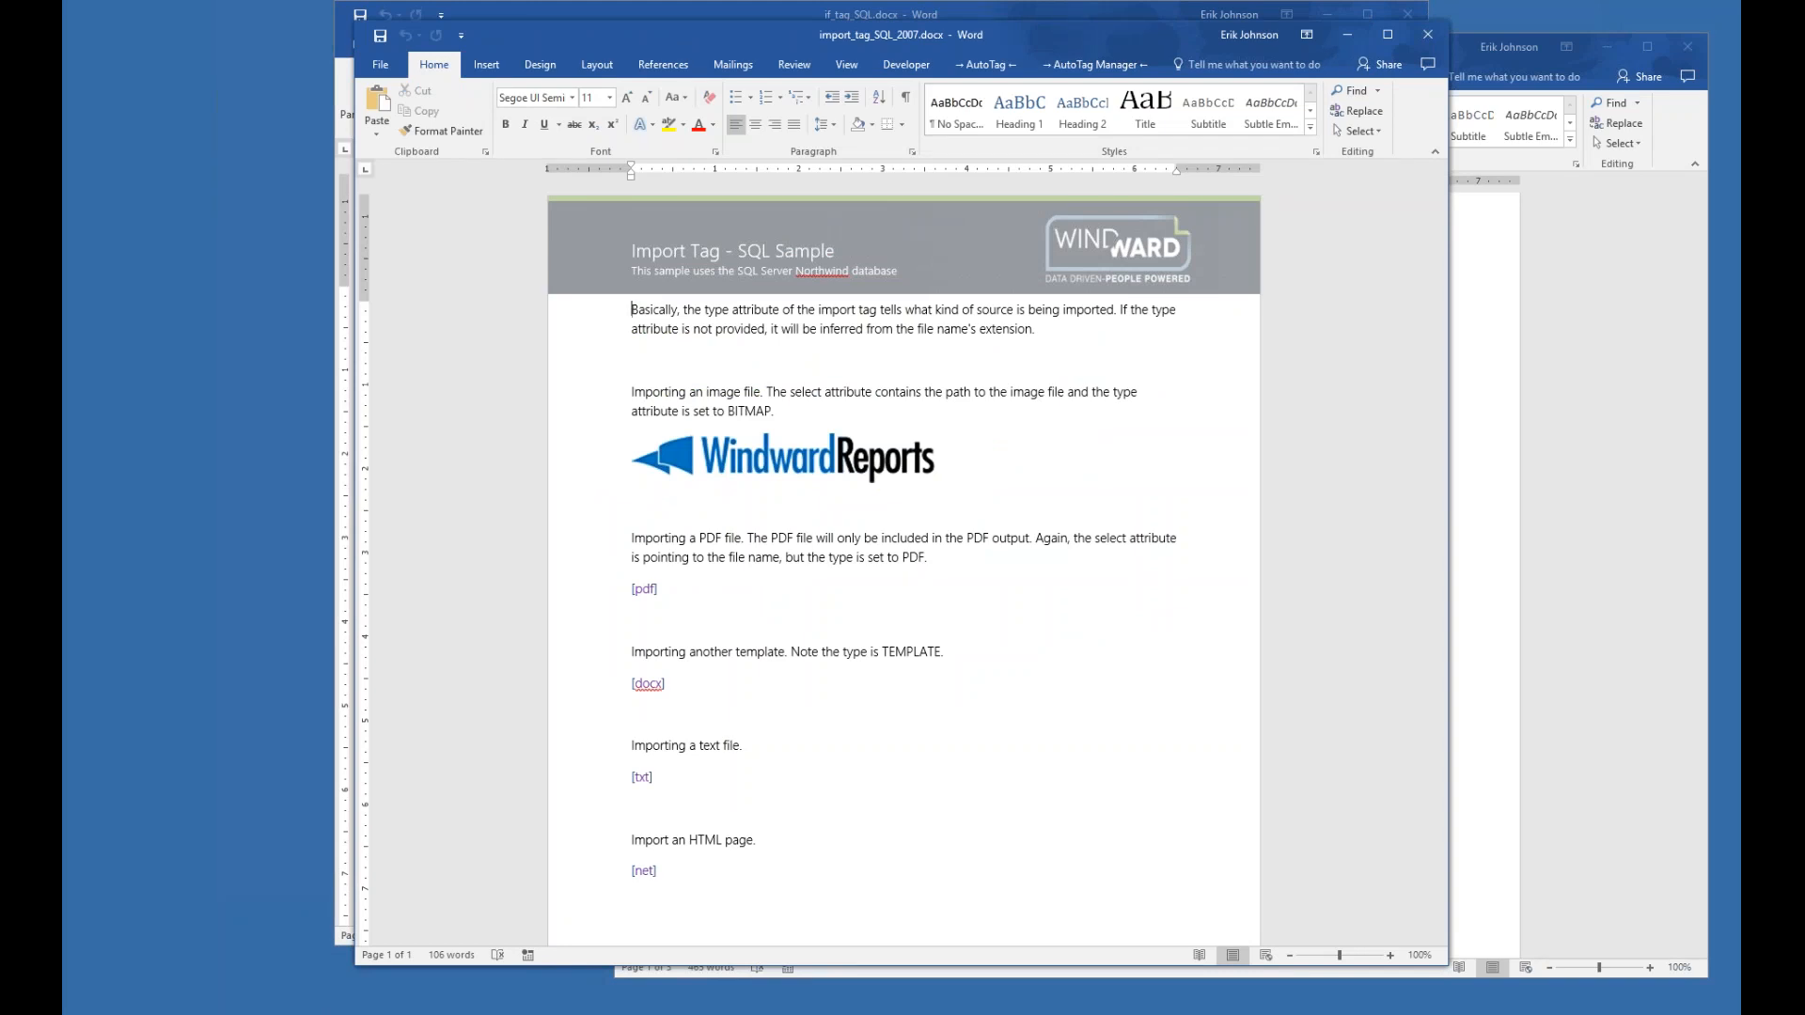
- Move the Import Tag template window aside and look over its image, pdf, docx, txt and net import tags
drag(1057, 36, 909, 37)
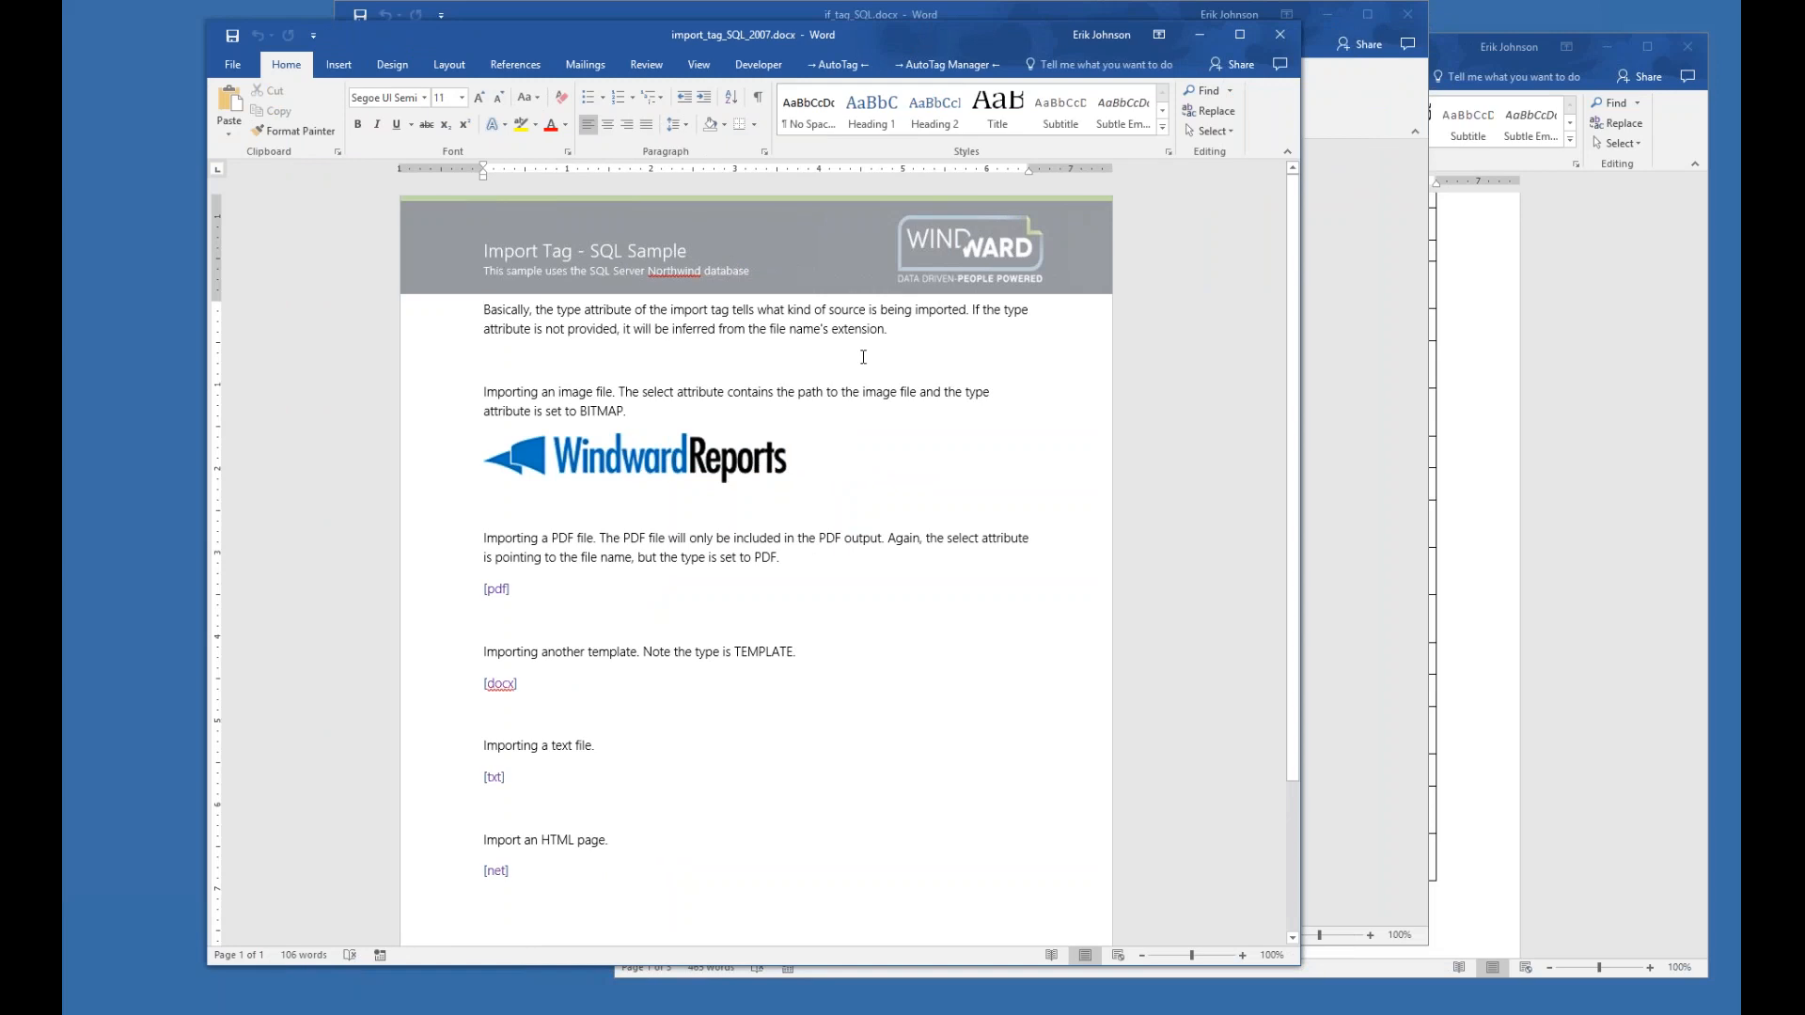
click(646, 467)
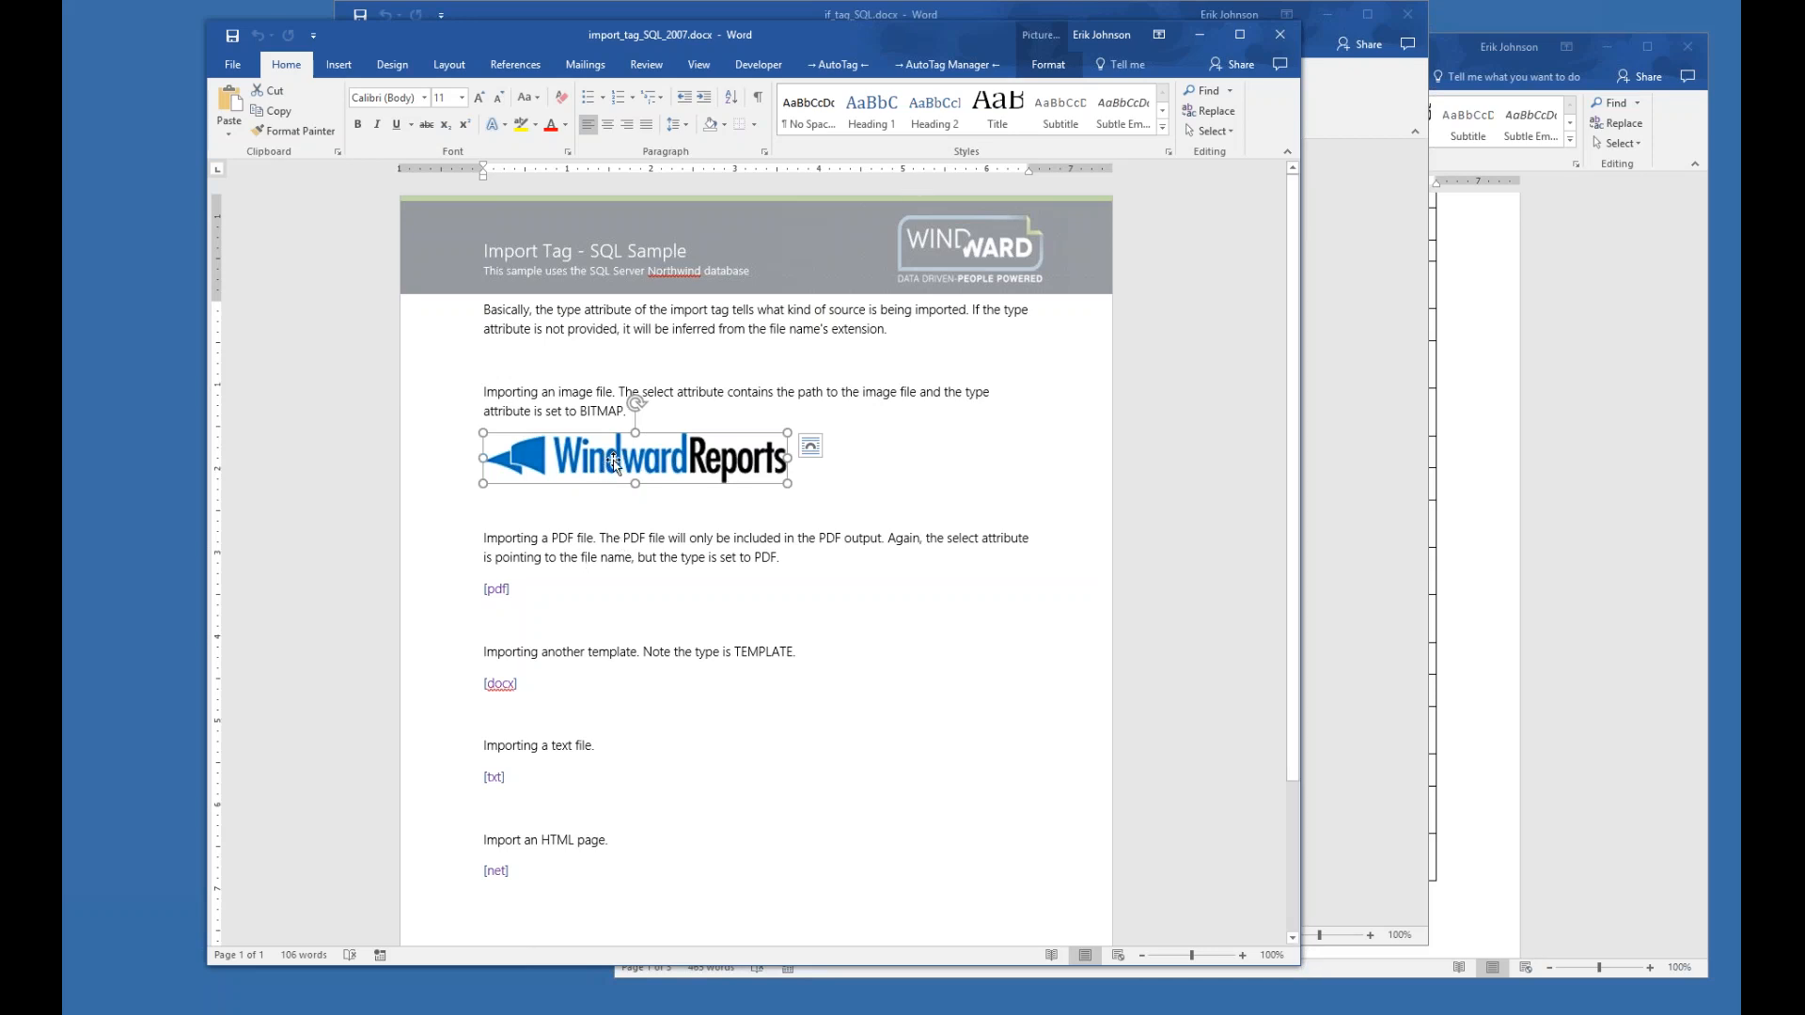
click(493, 589)
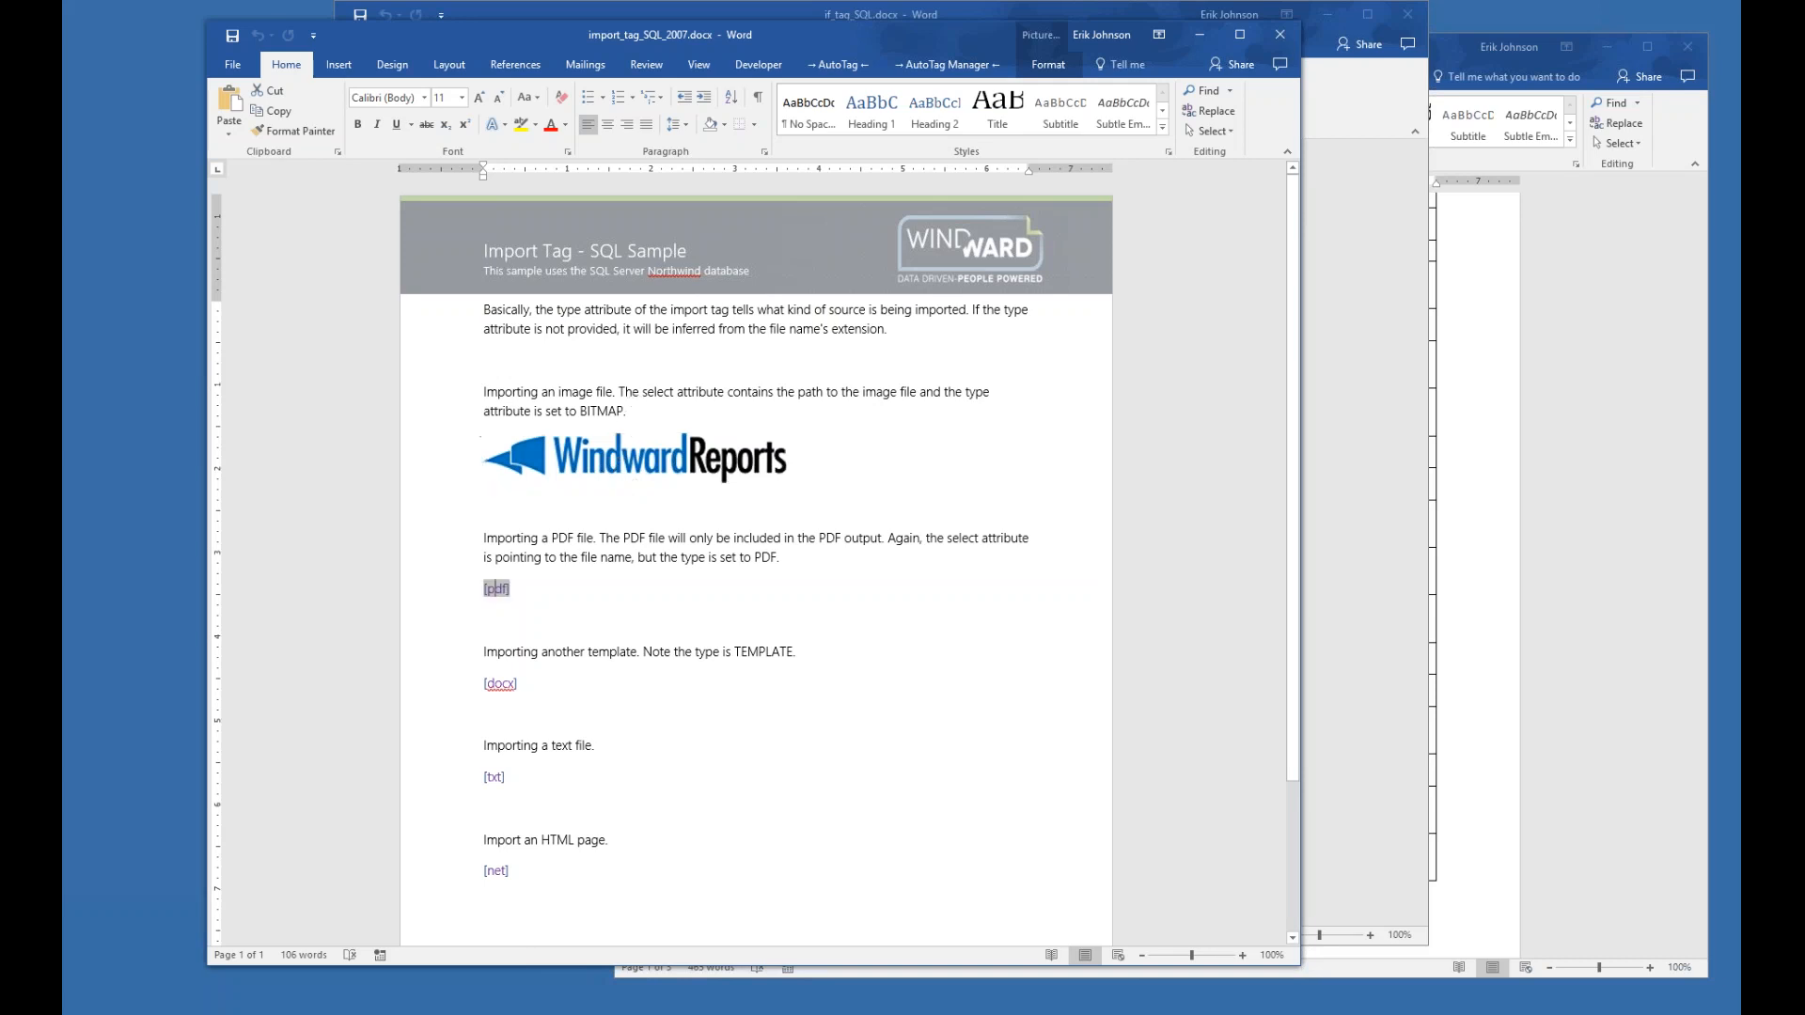
click(502, 683)
click(498, 771)
click(494, 871)
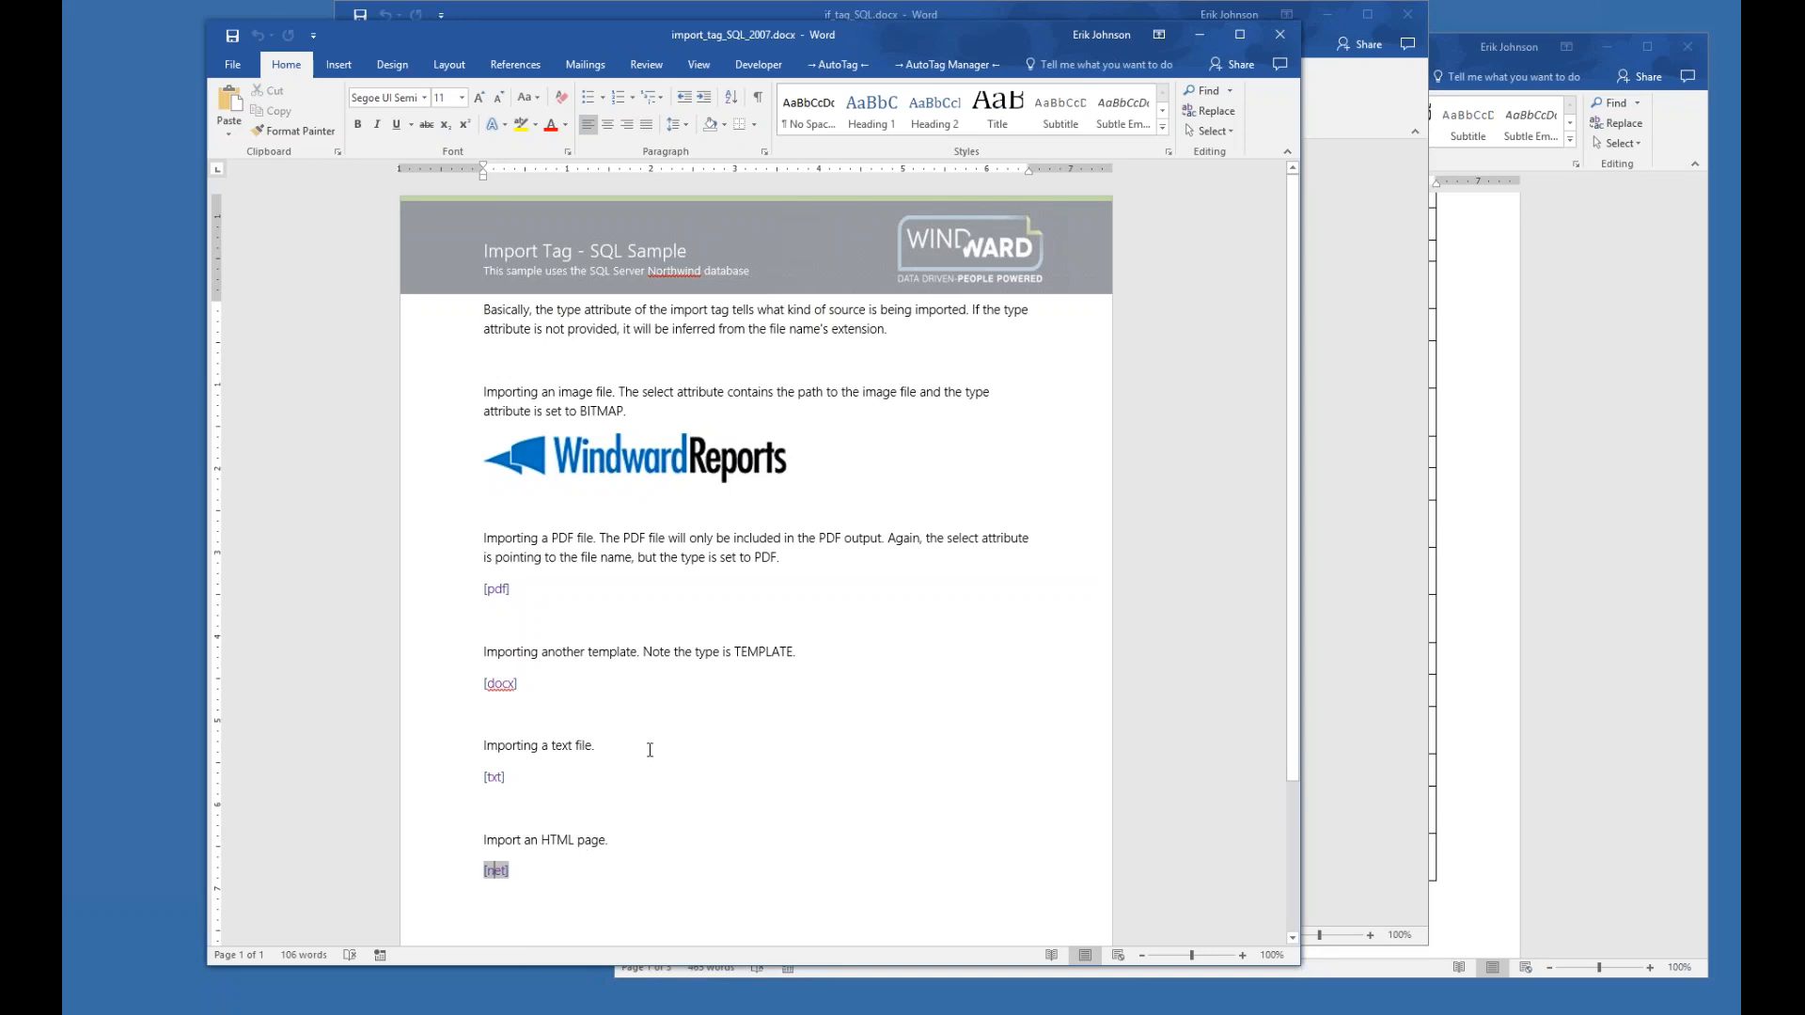
- Generate the Import Tag sample's output and place the template beside the output document
click(837, 64)
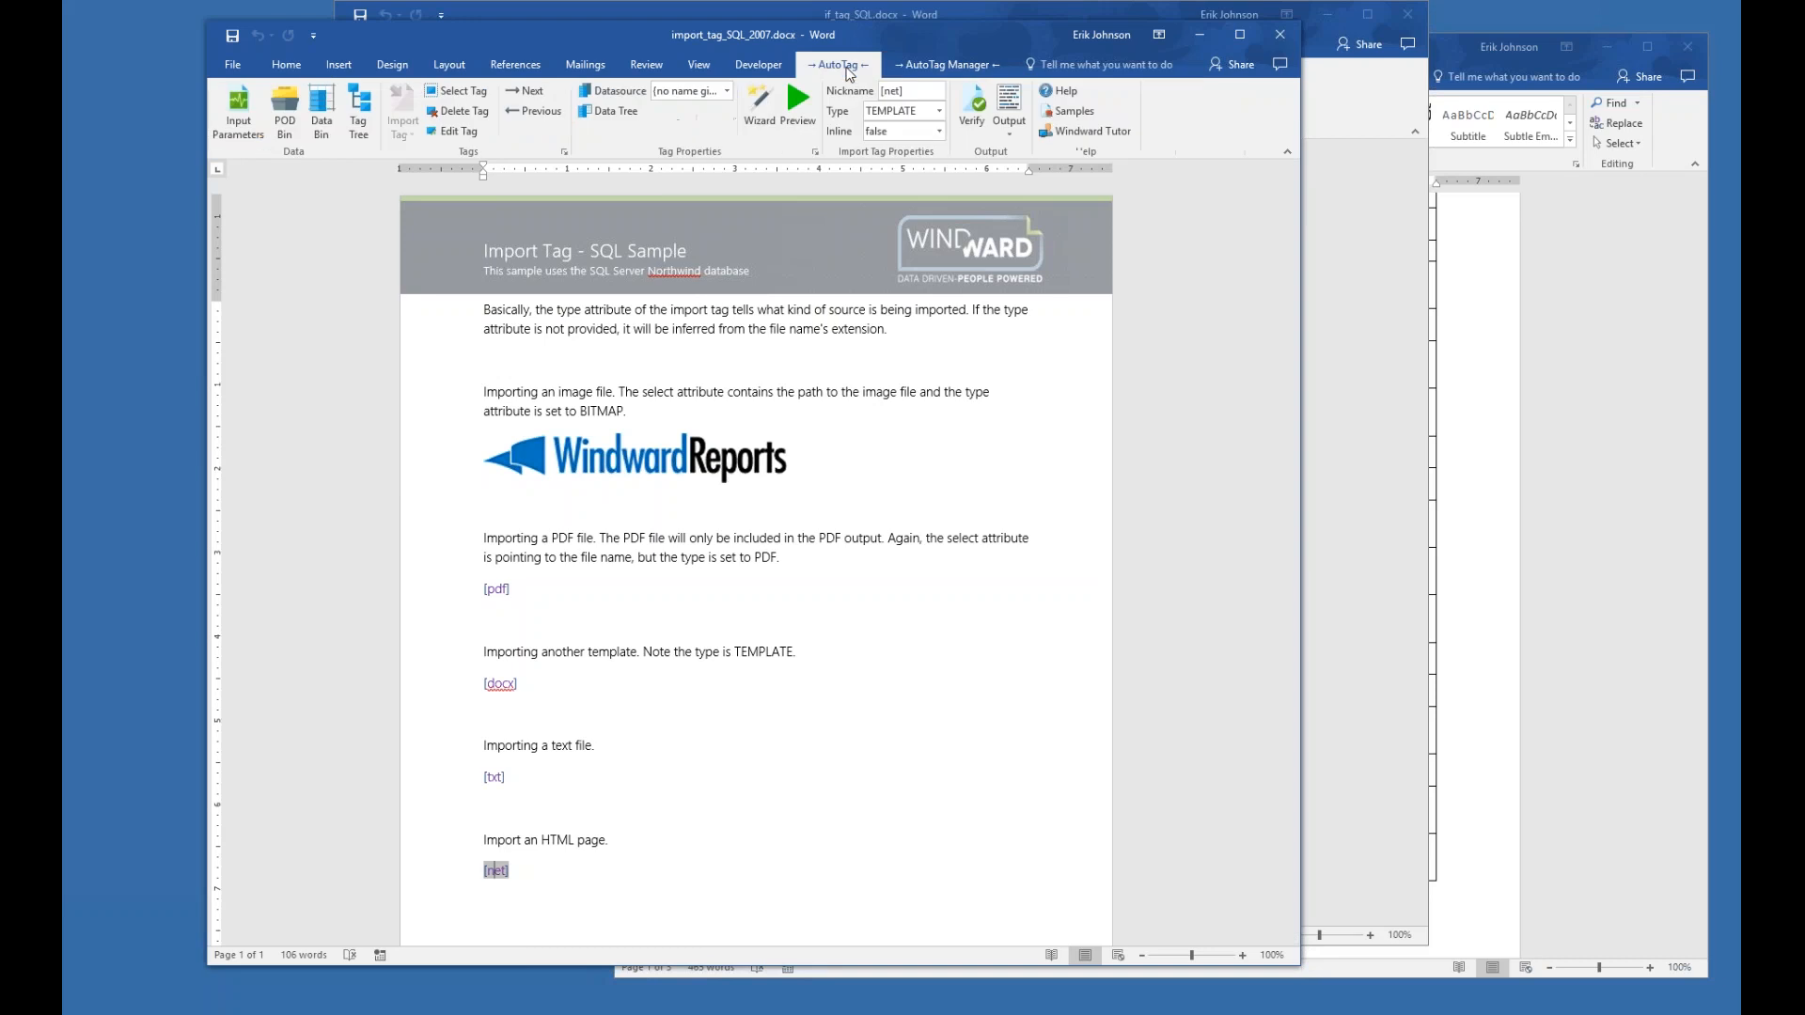
click(1012, 111)
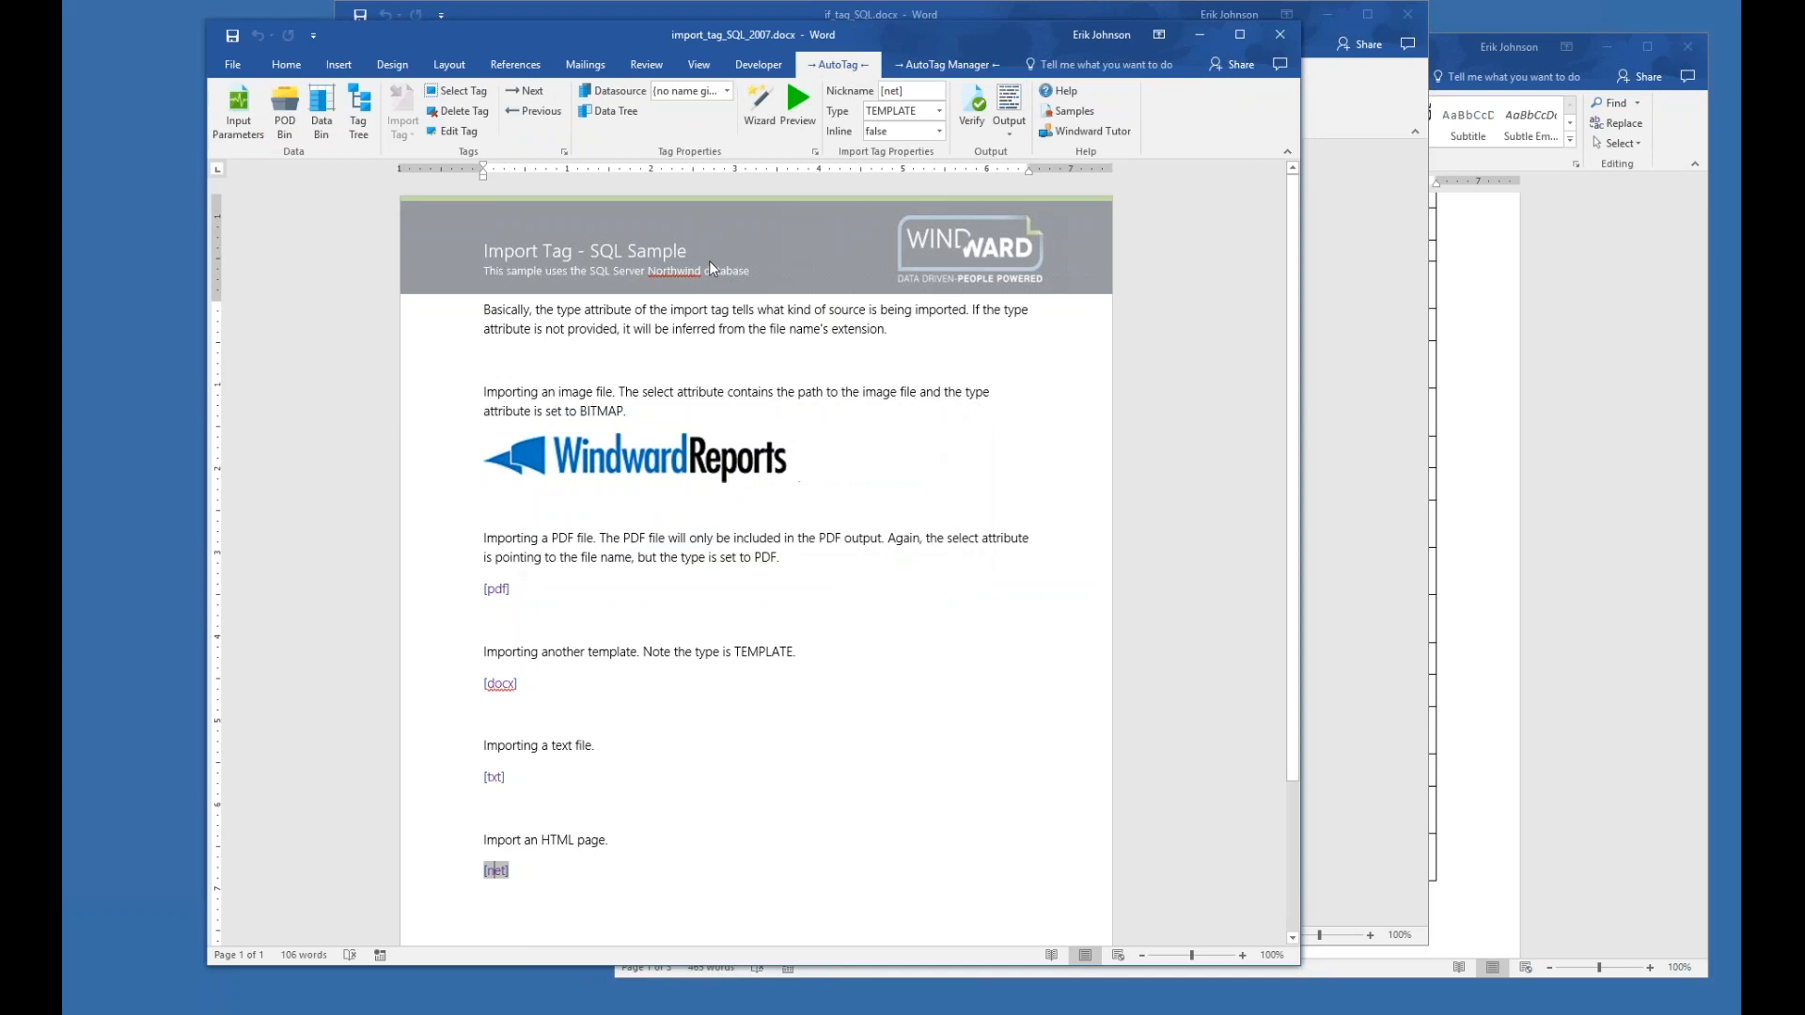
drag(590, 49, 292, 28)
click(608, 28)
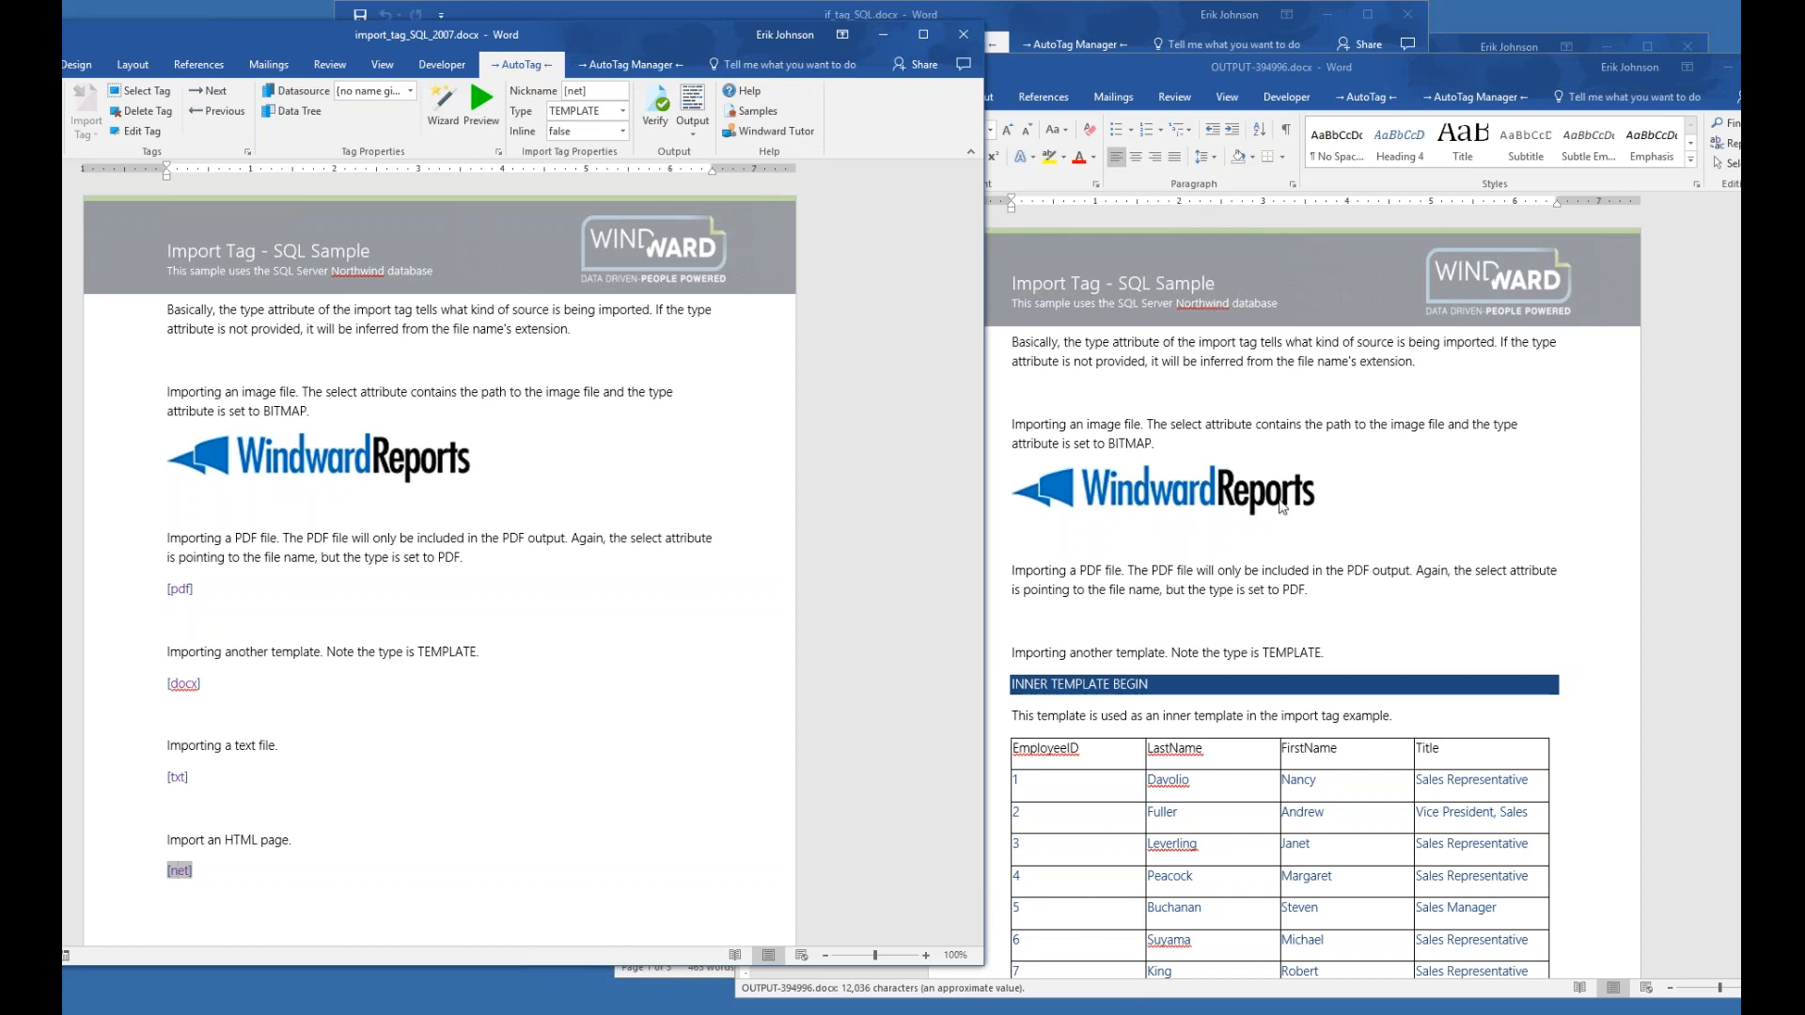
- Inspect the logo import tag's select path in the Tag Editor, close it, and compare the template's import tags with the output
click(404, 452)
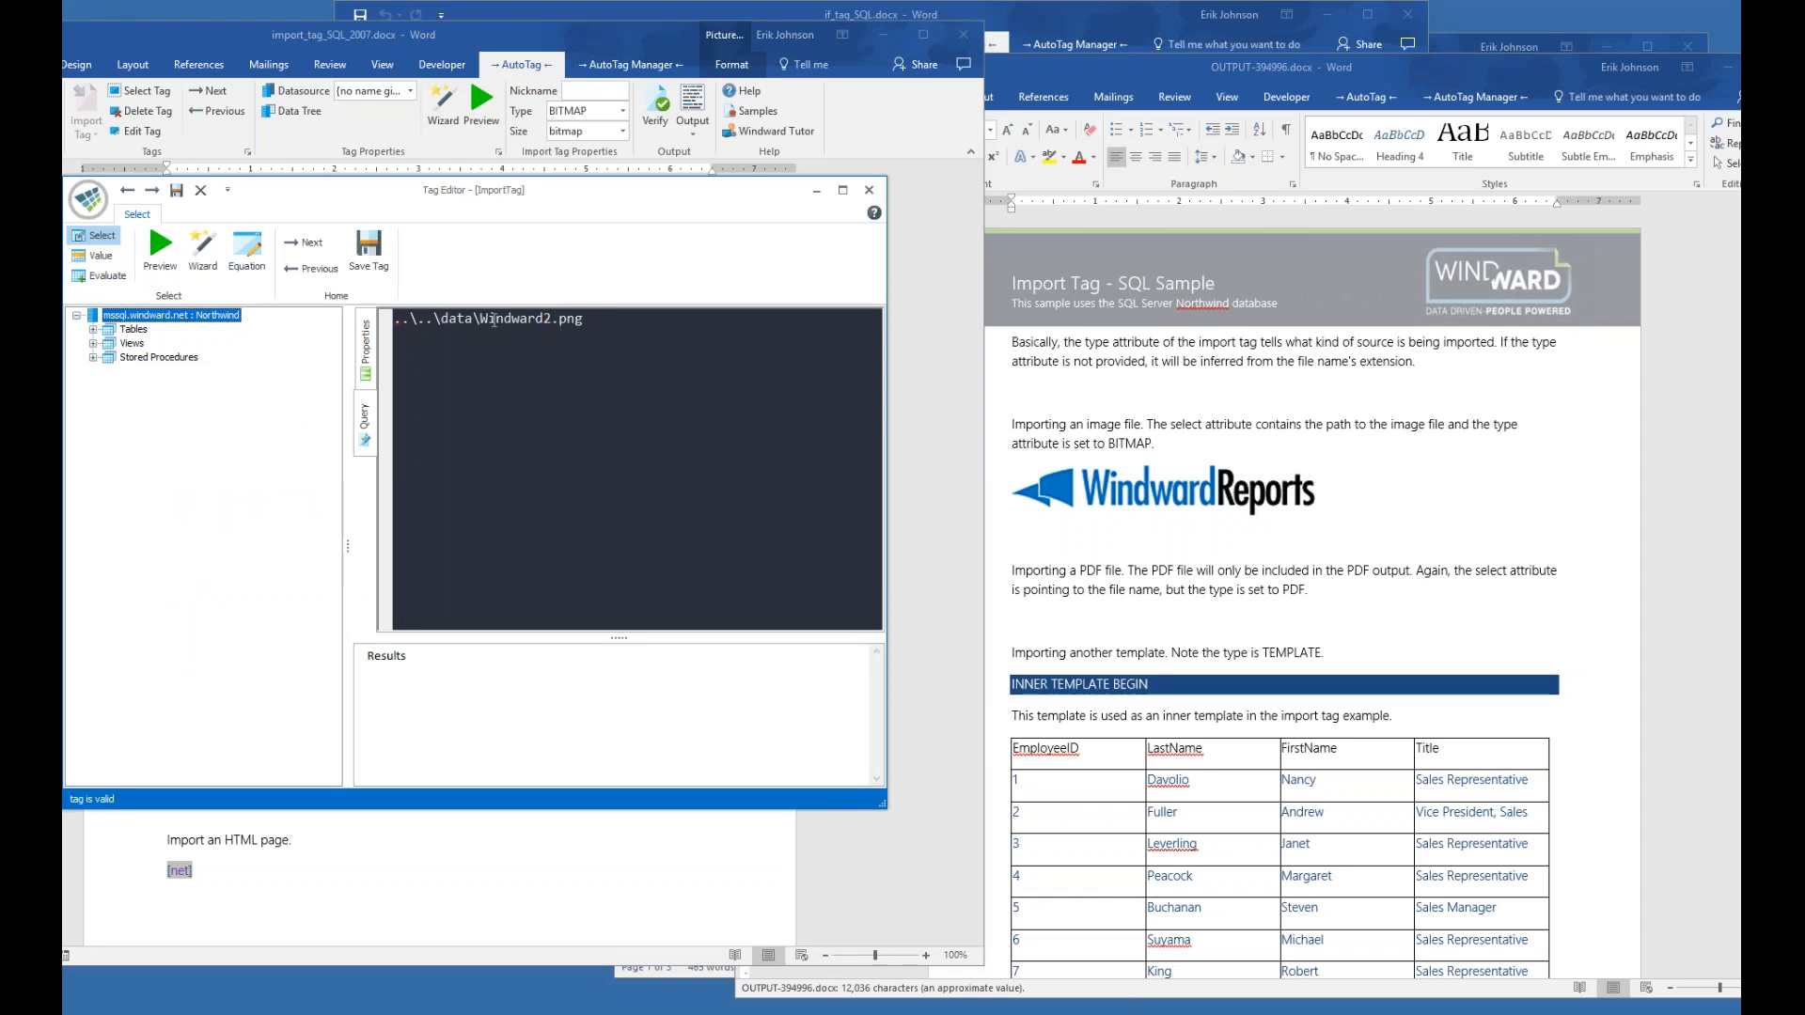
click(870, 191)
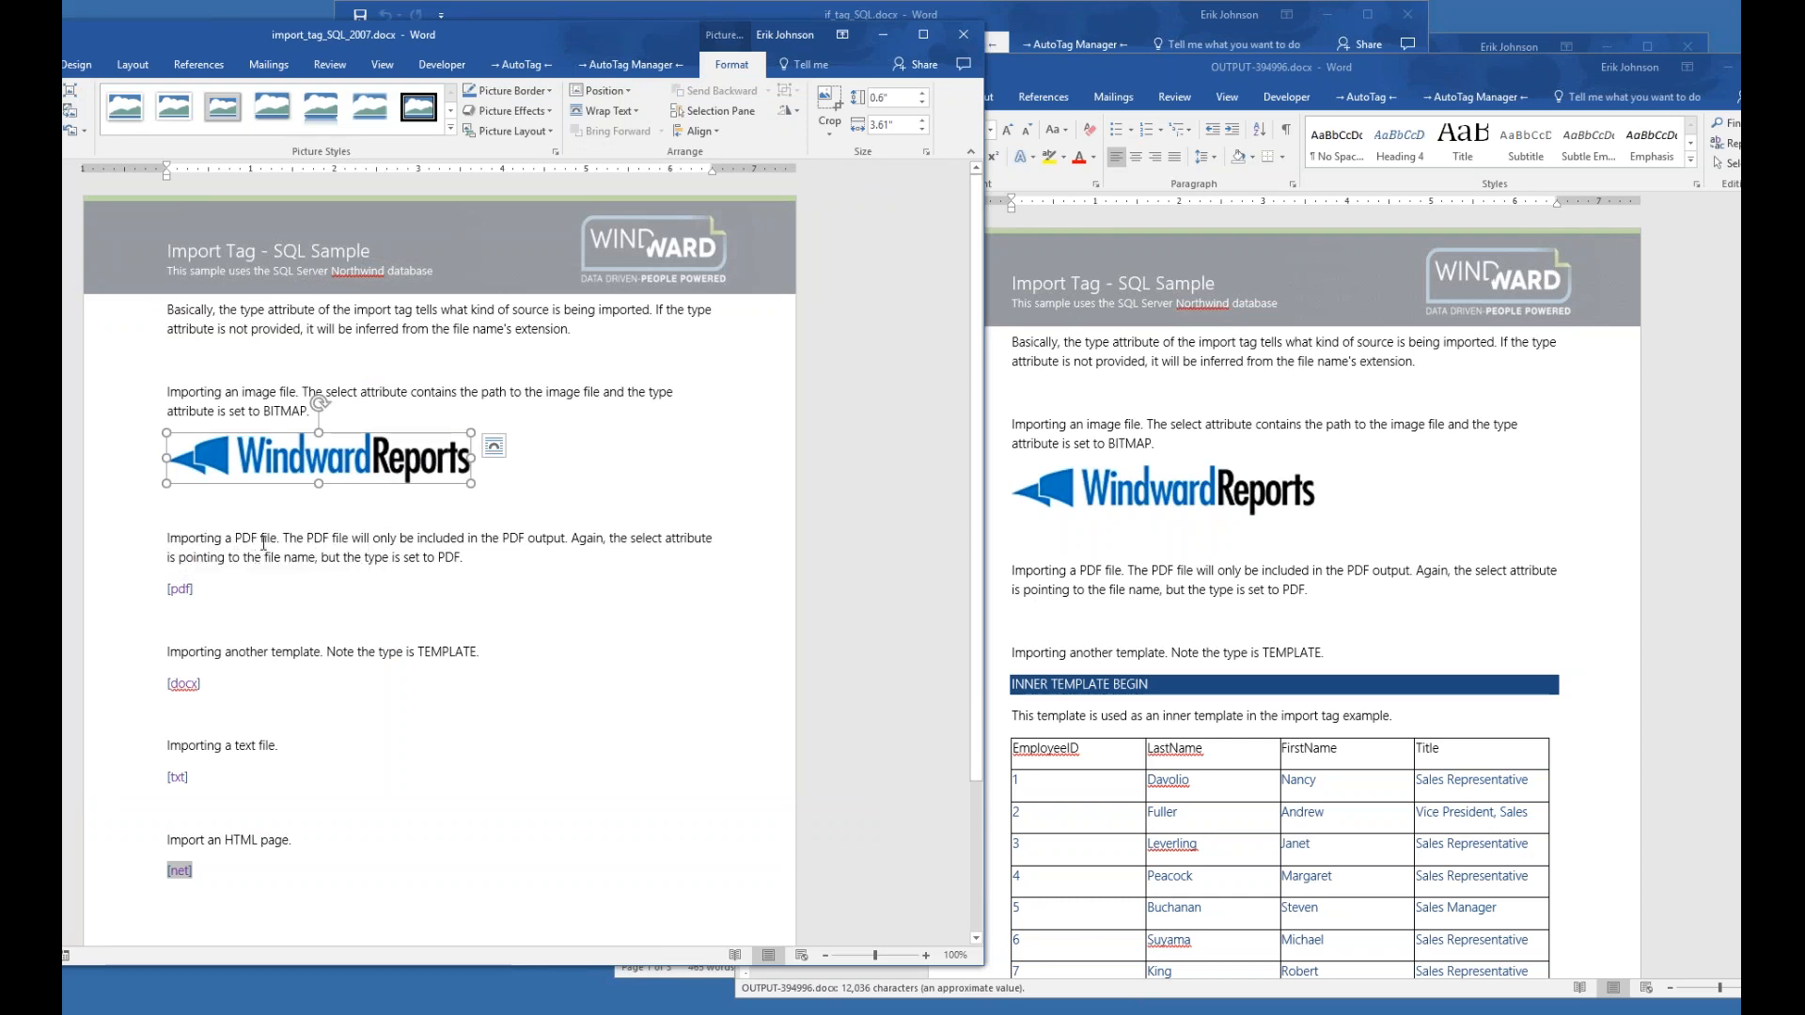
click(179, 588)
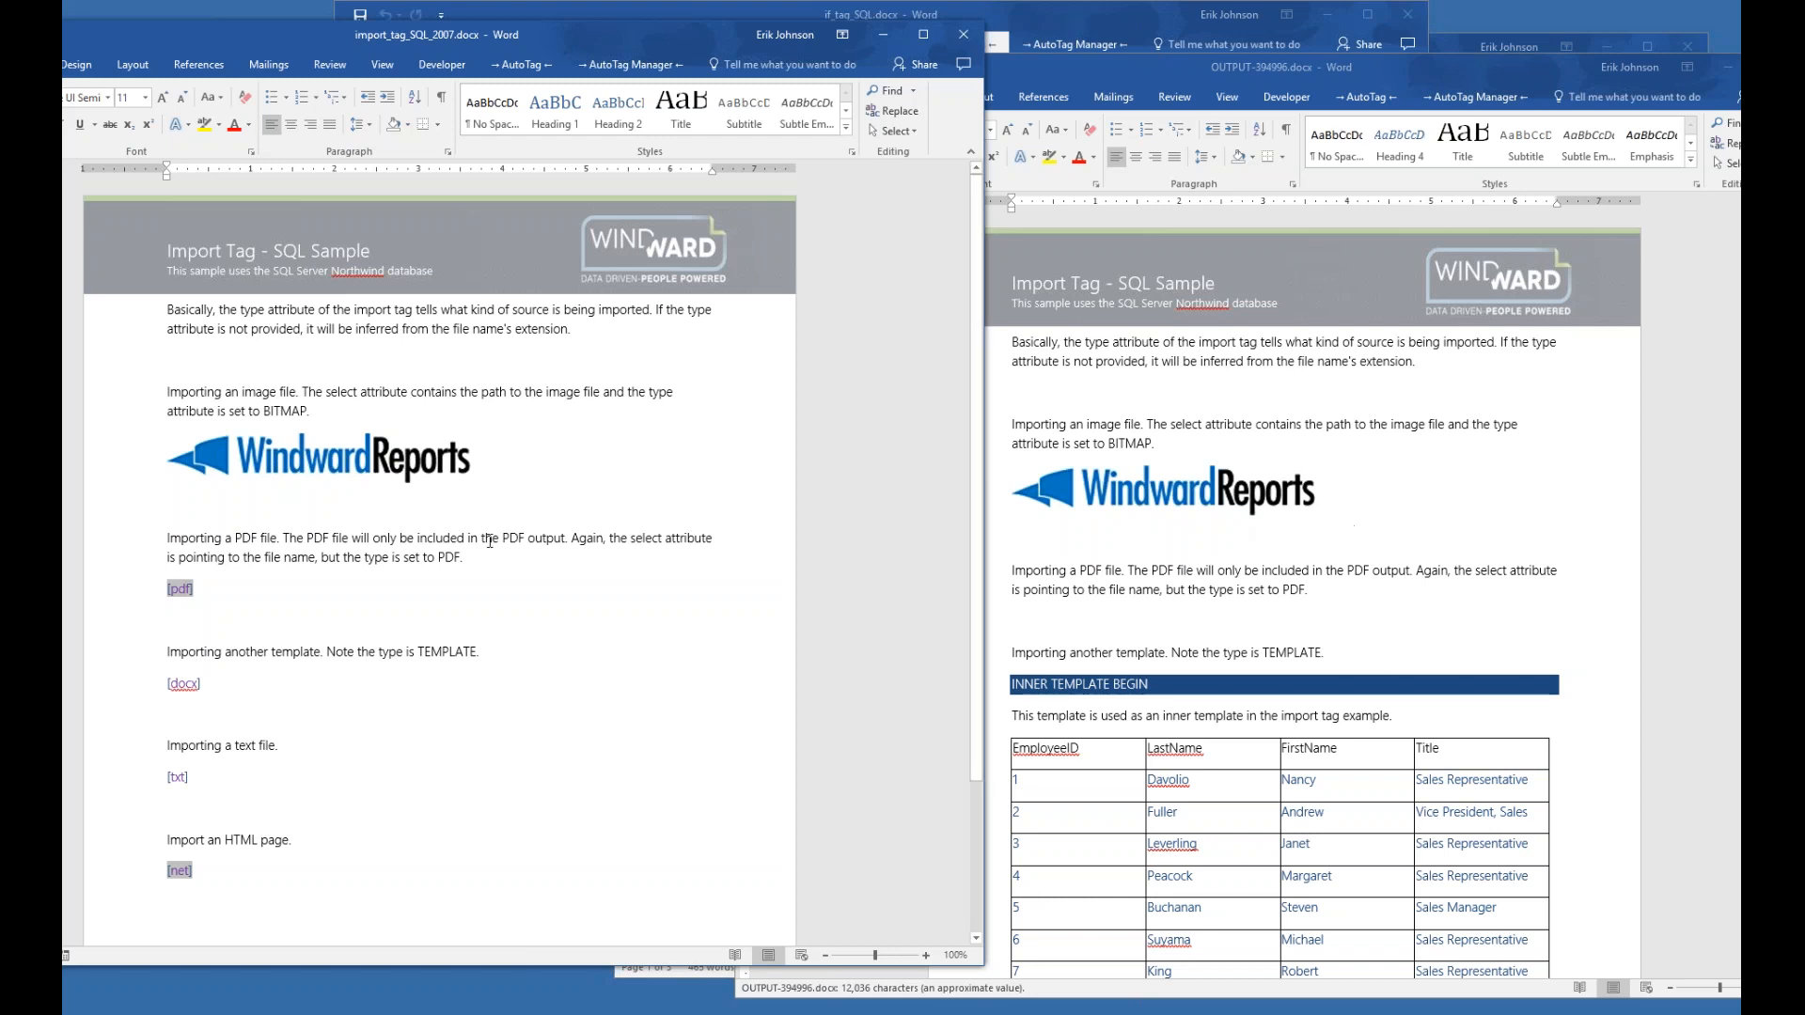
click(514, 514)
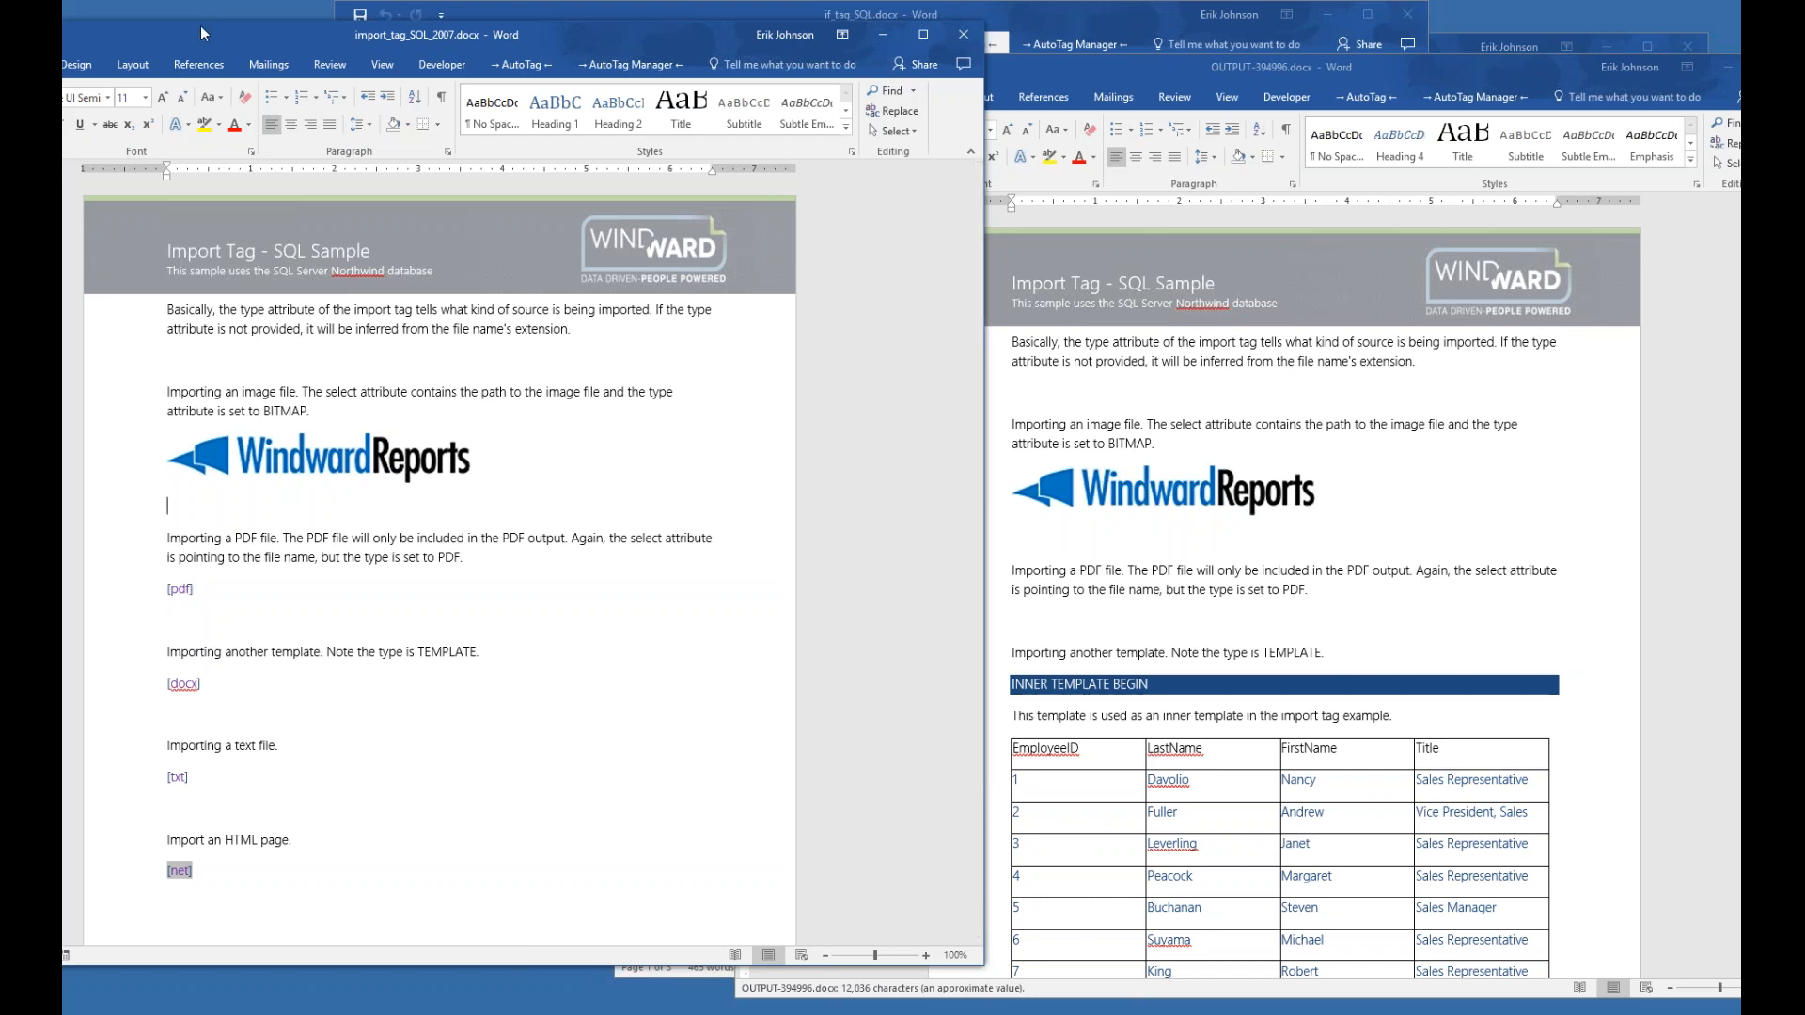
drag(206, 32, 393, 19)
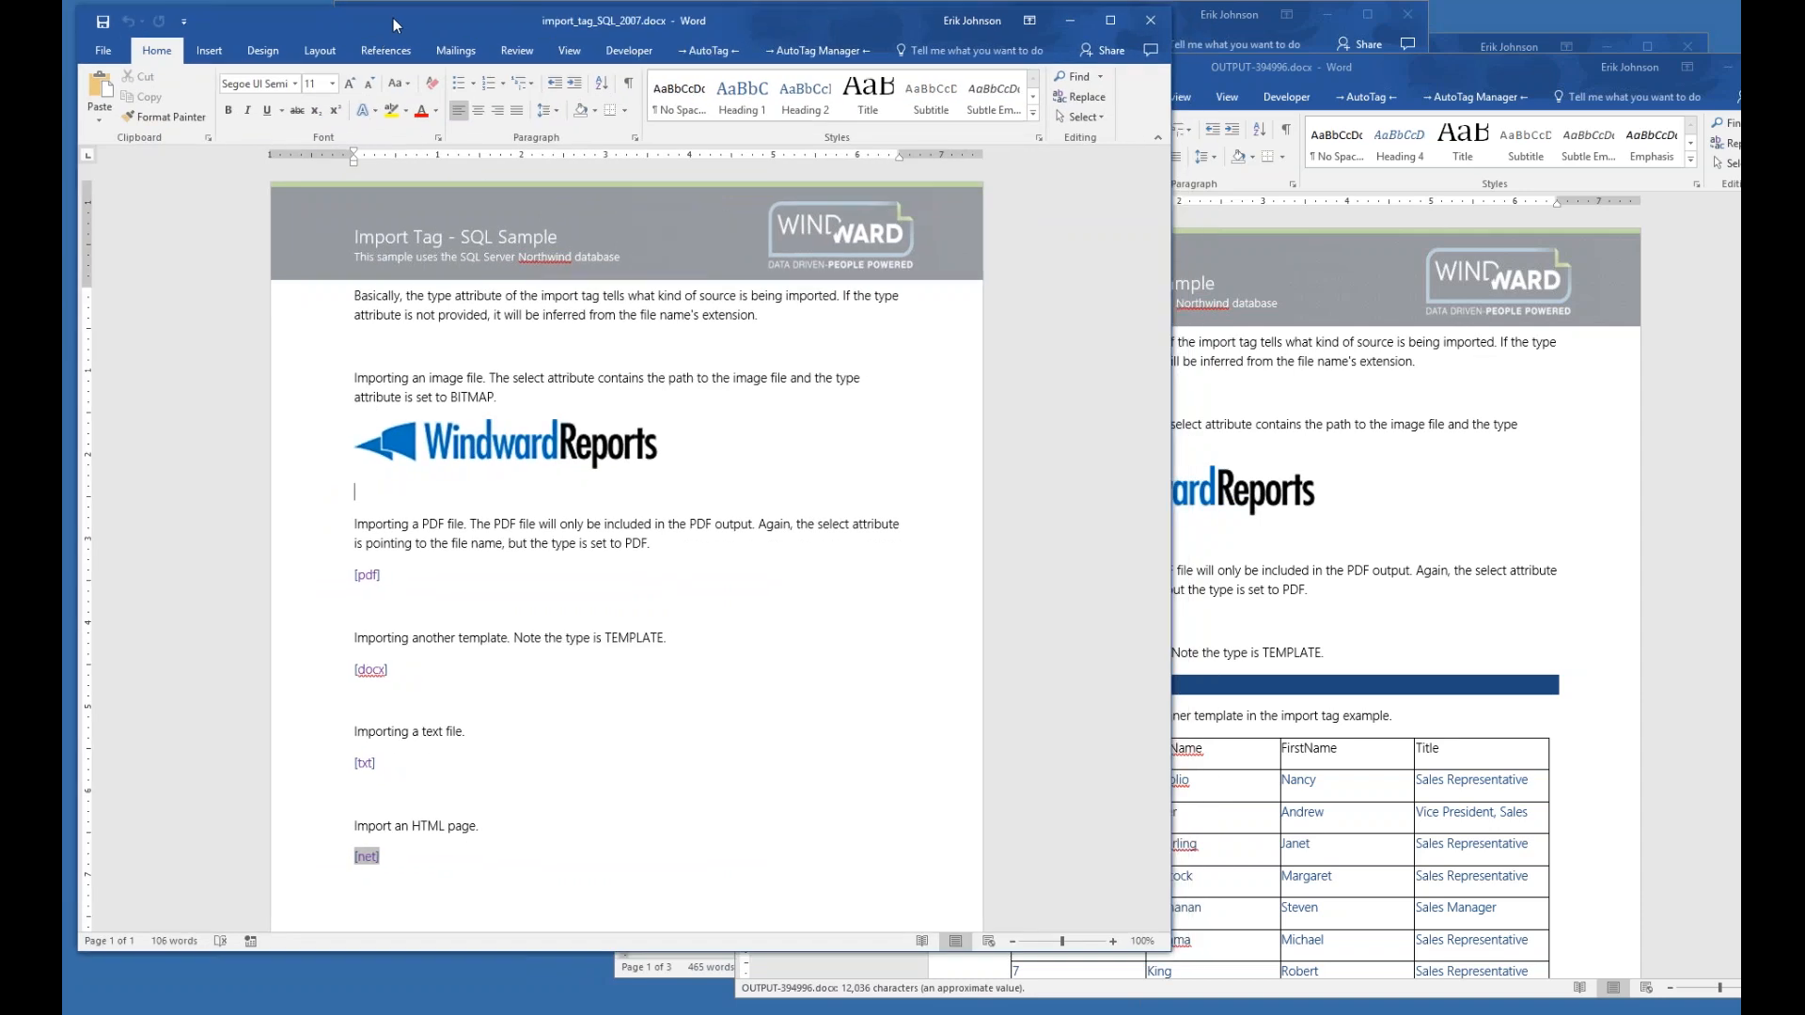
drag(773, 17, 611, 26)
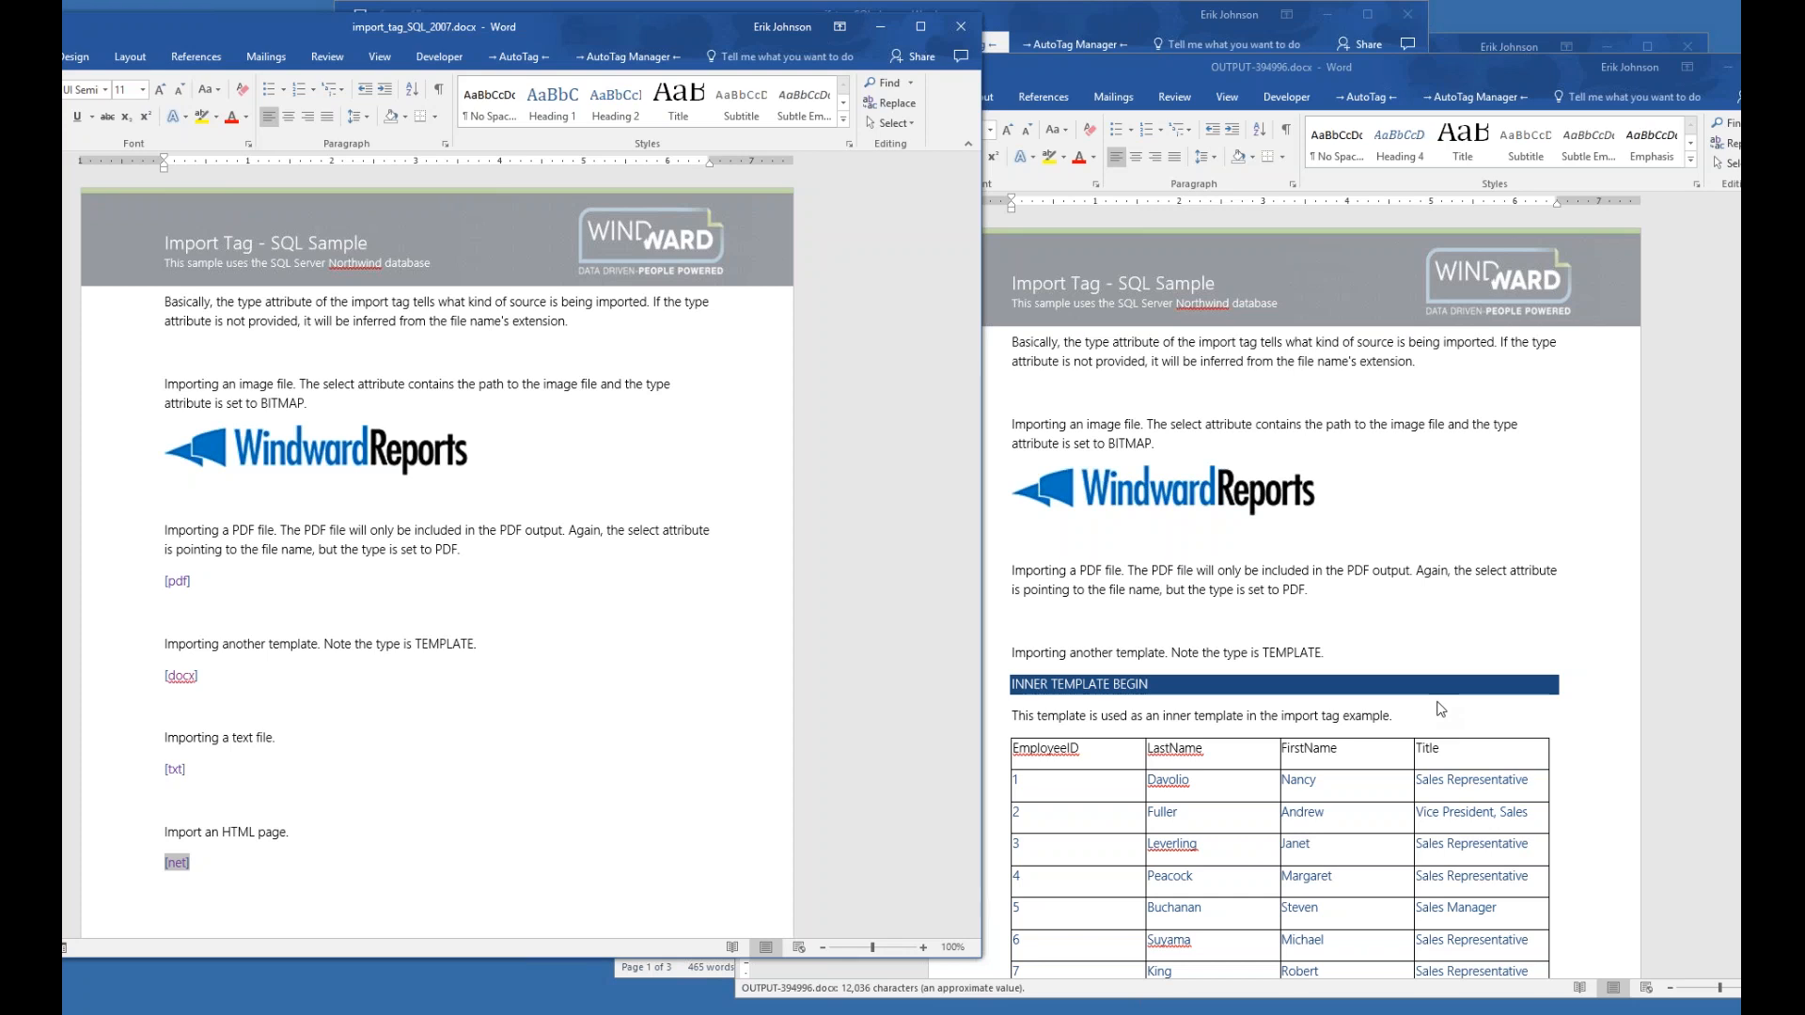
- Minimize the Import Tag template, its output and the remaining open Word documents to clear the desktop
click(880, 34)
drag(1452, 68, 1046, 71)
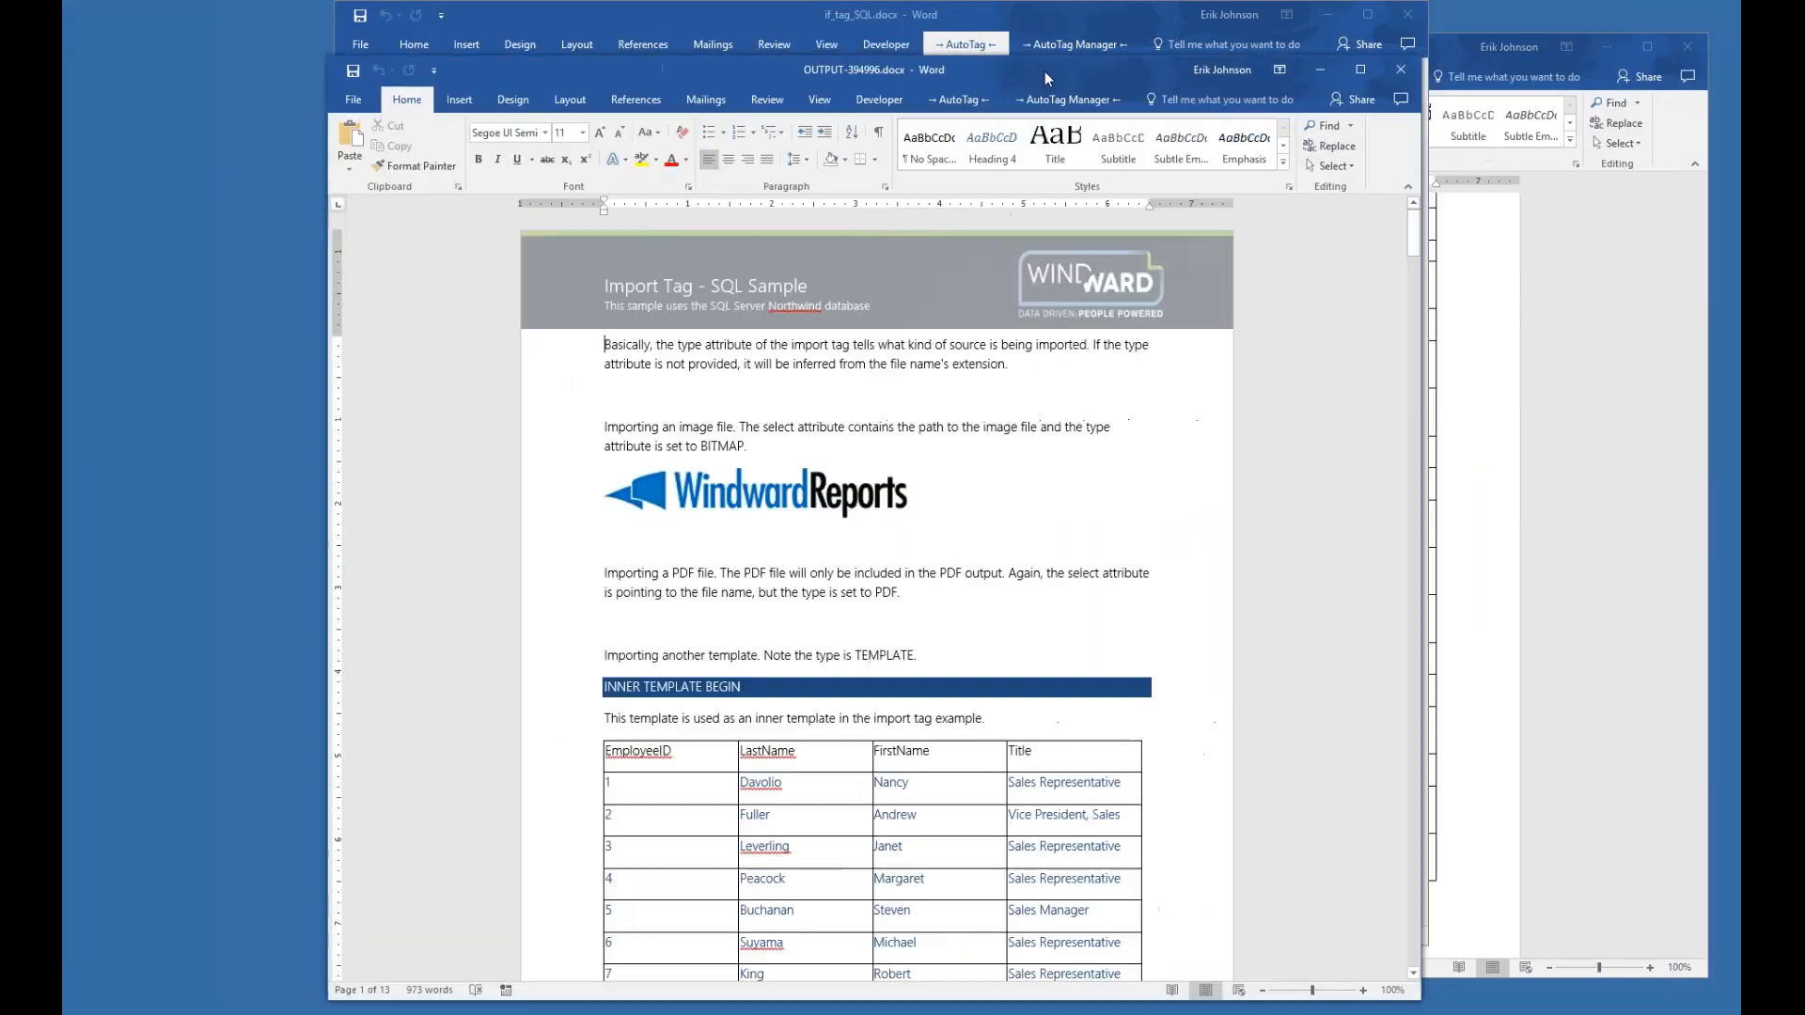
click(1320, 36)
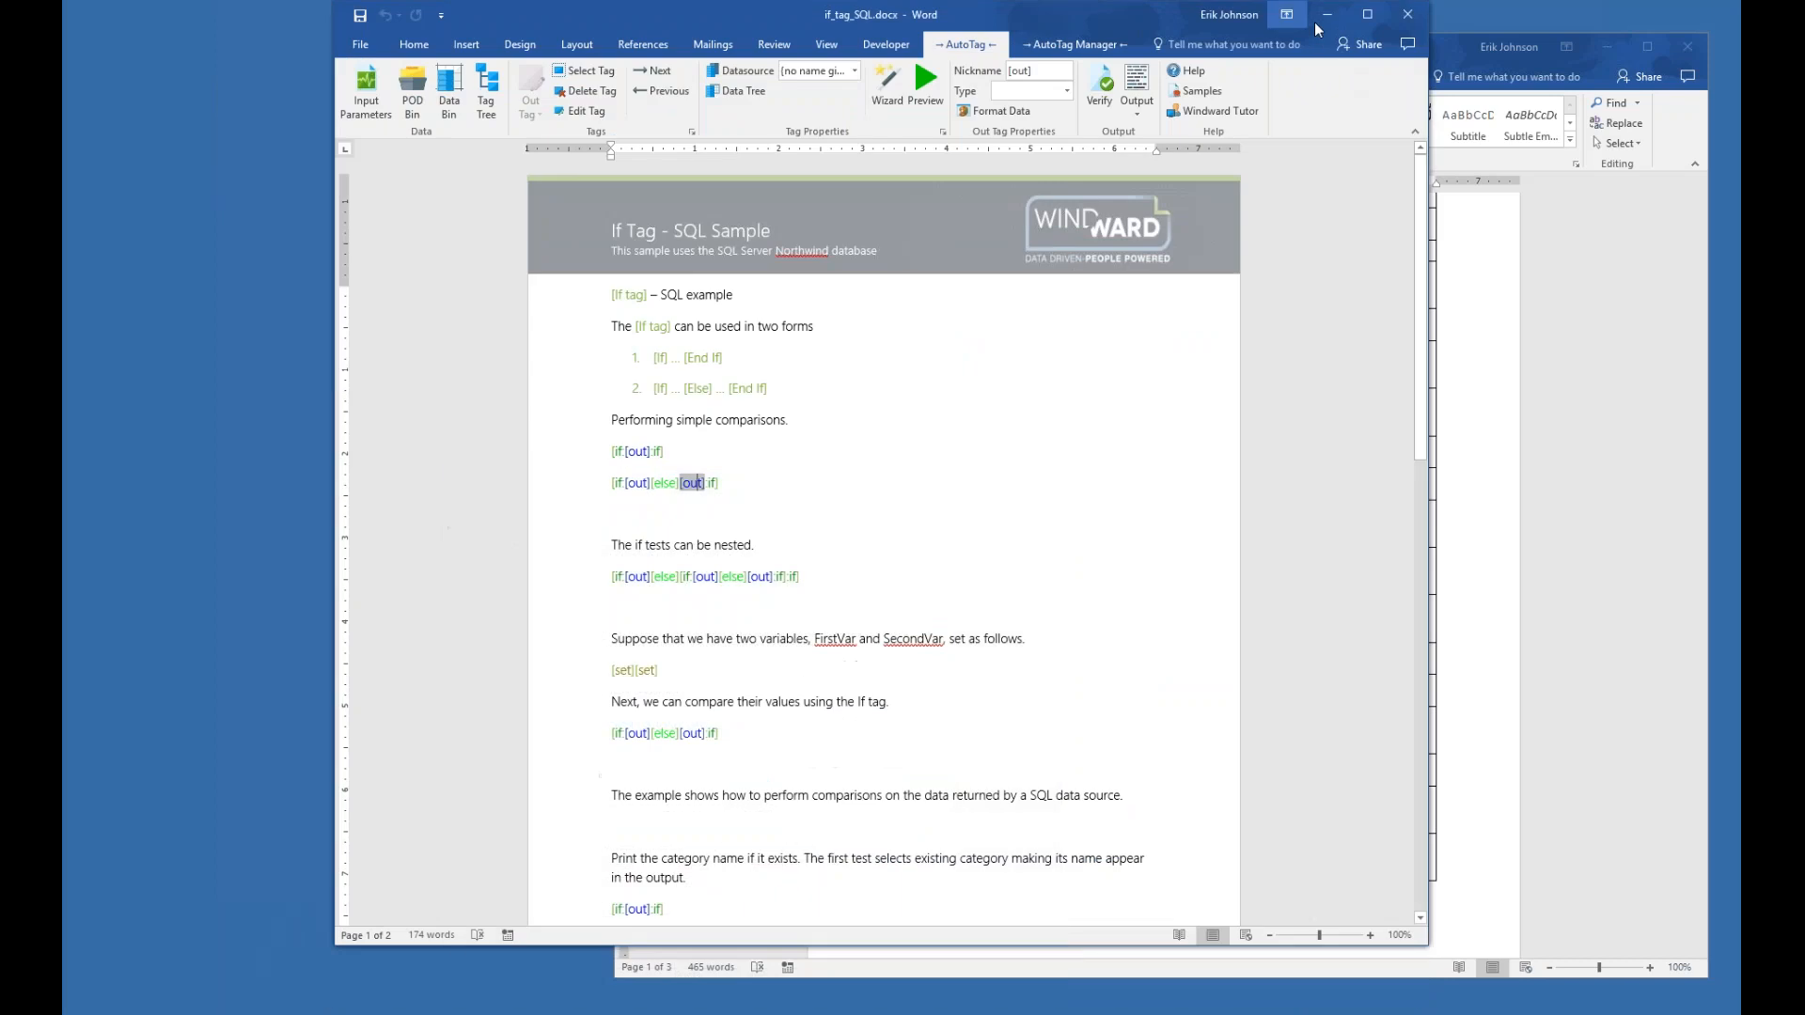
click(1326, 15)
click(1607, 46)
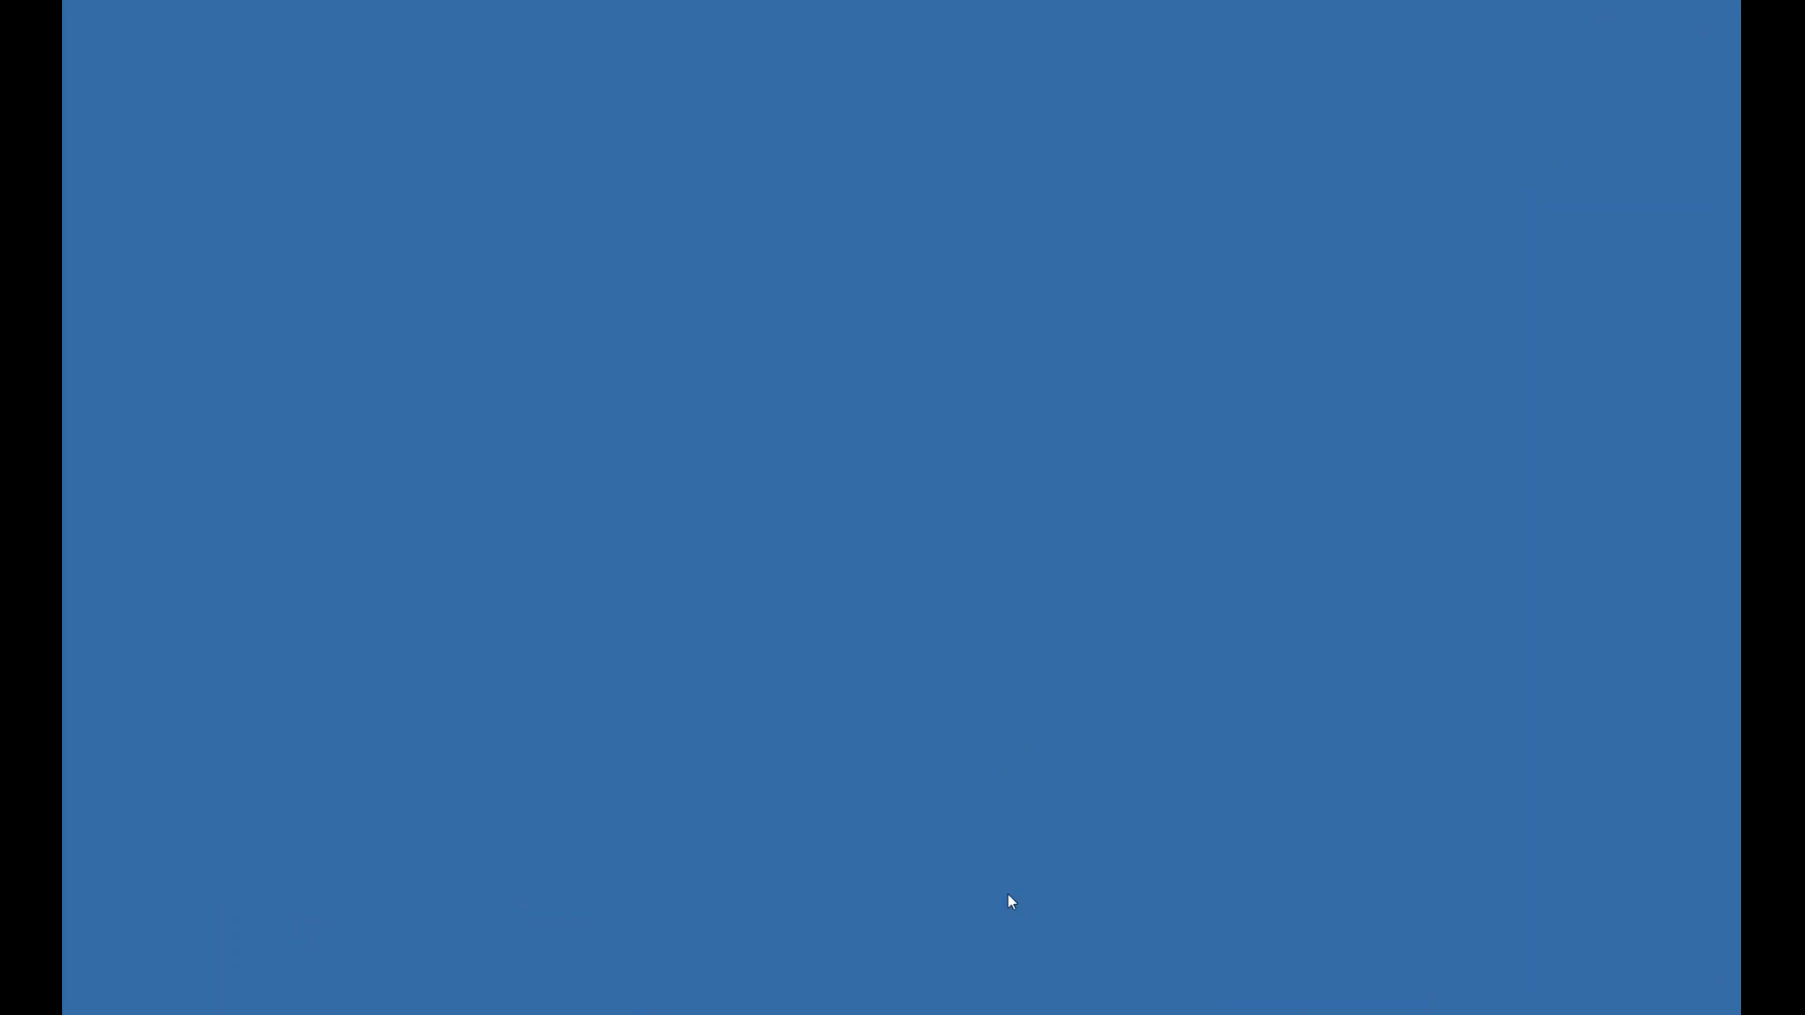
- Switch to Excel and create a blank workbook
drag(1739, 91, 1048, 103)
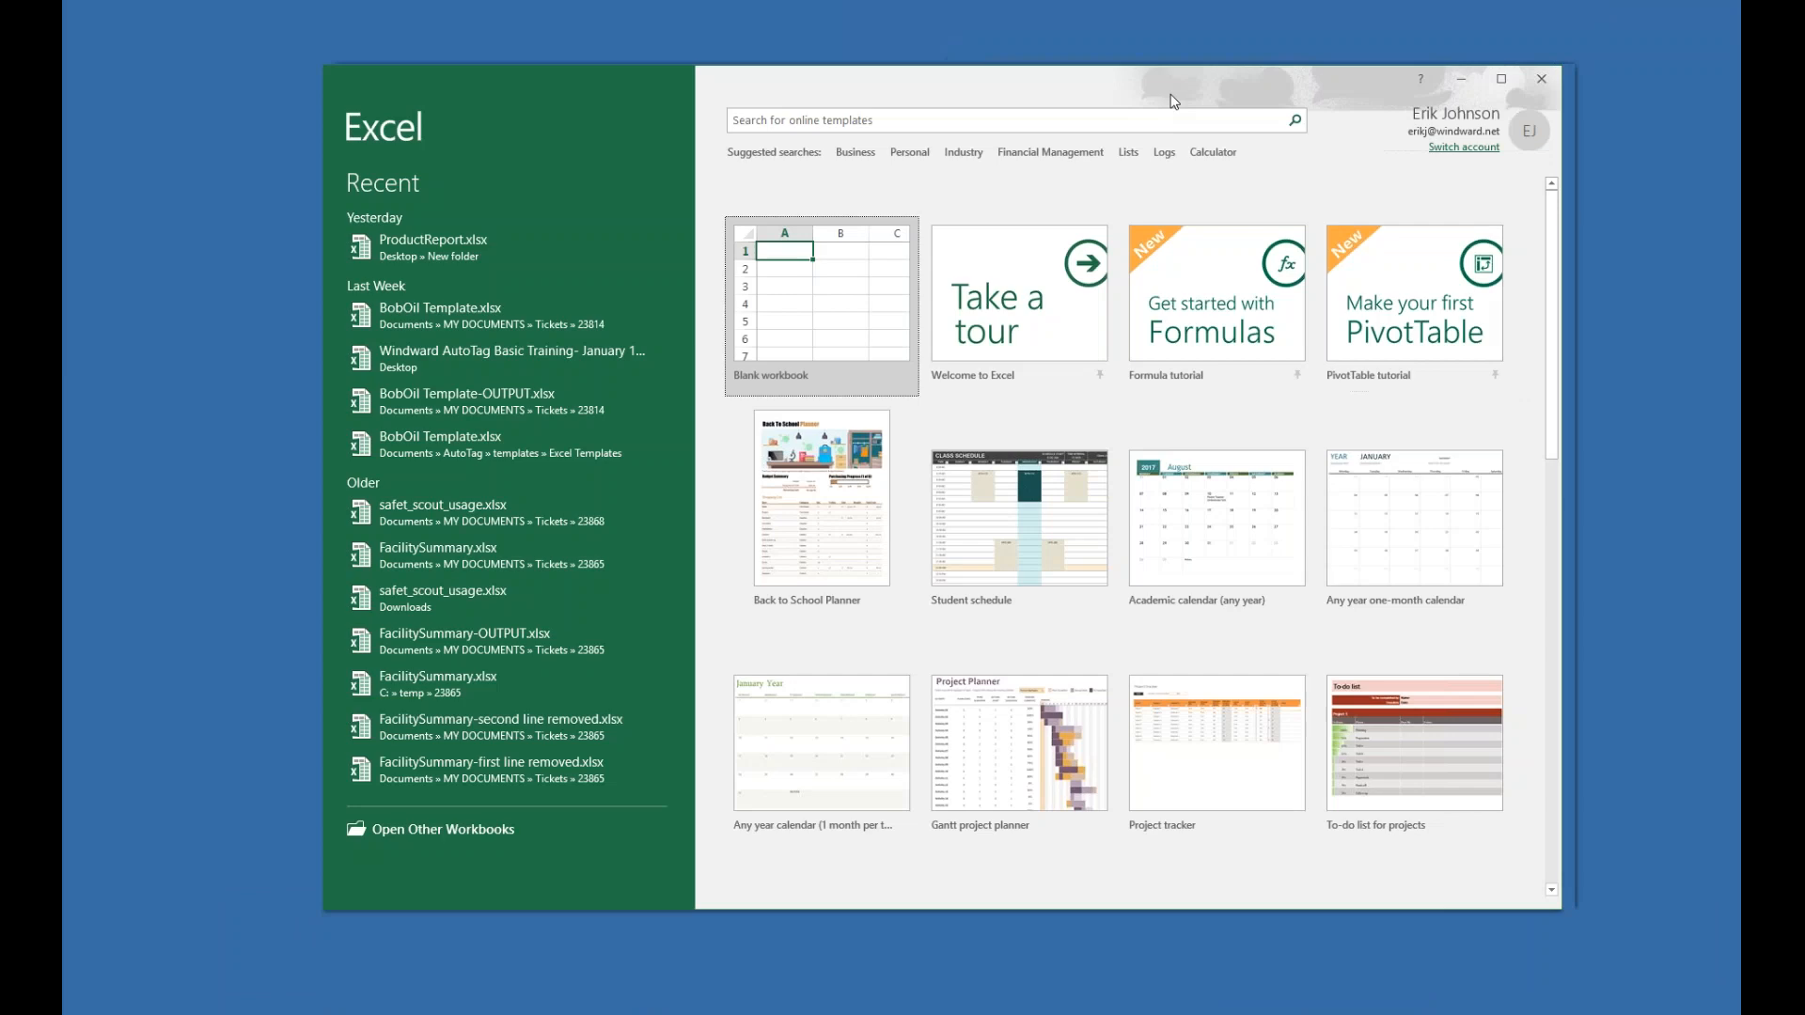
click(645, 318)
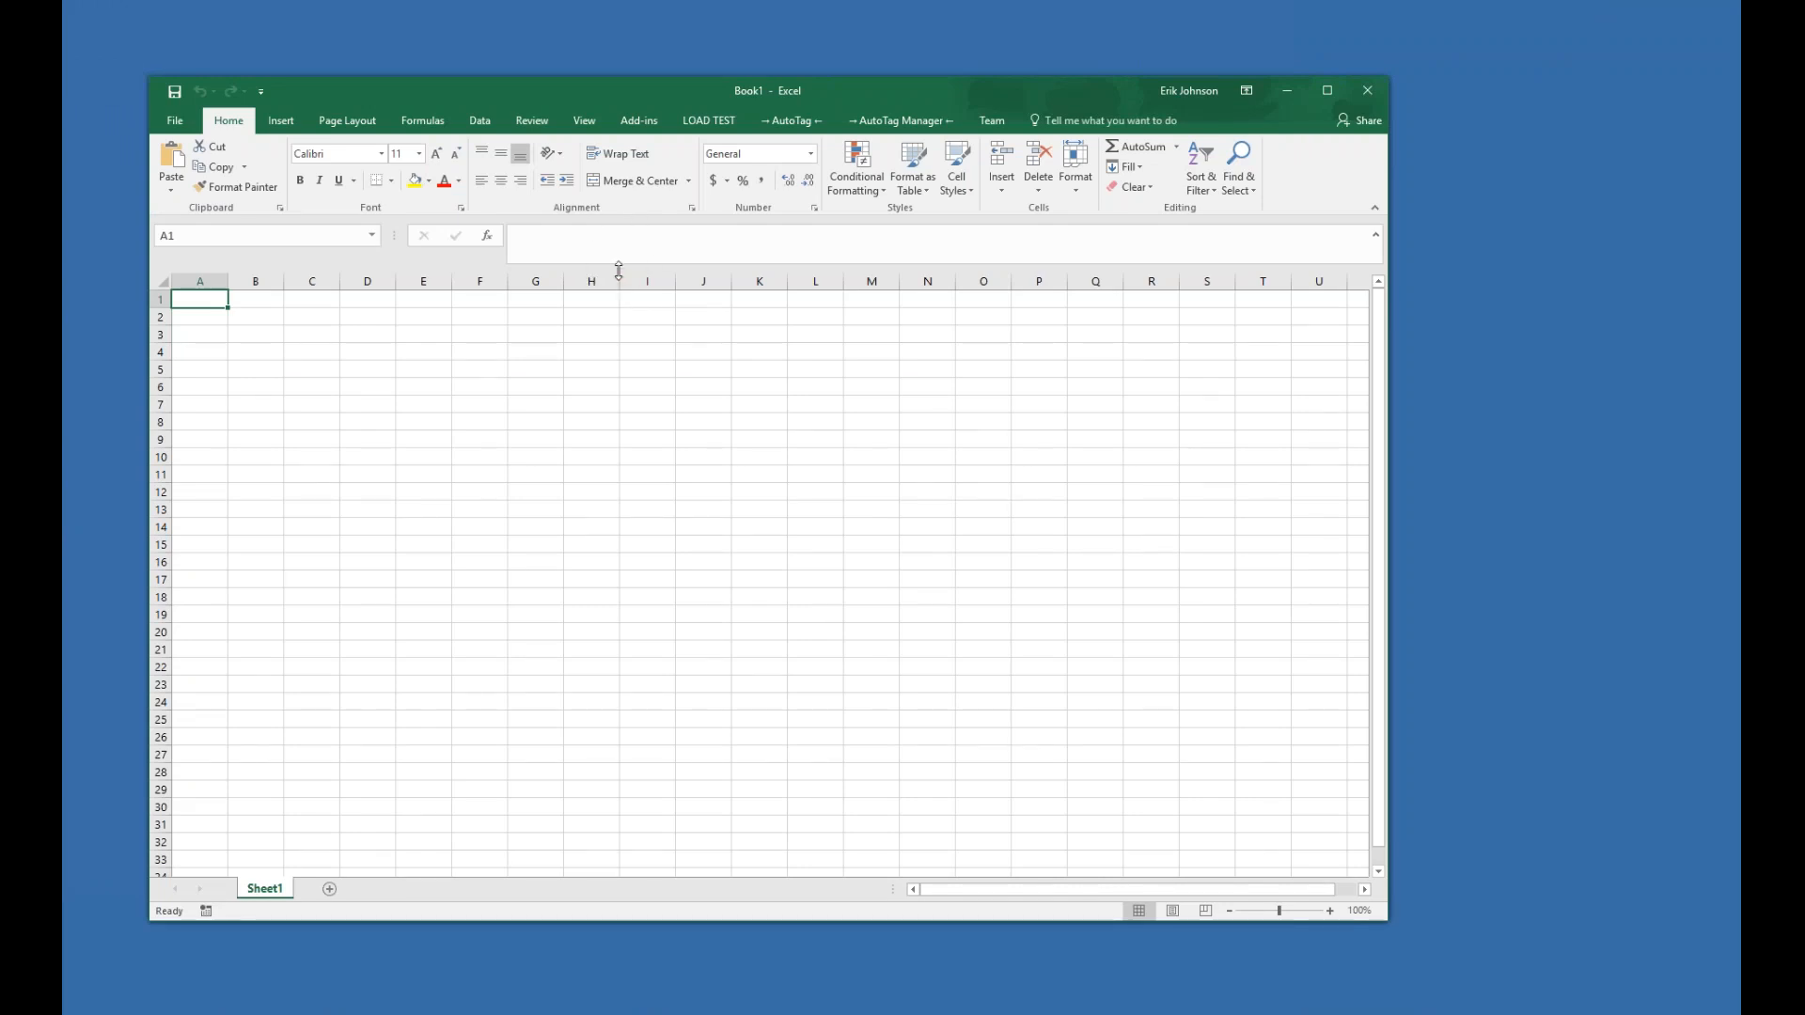
click(428, 341)
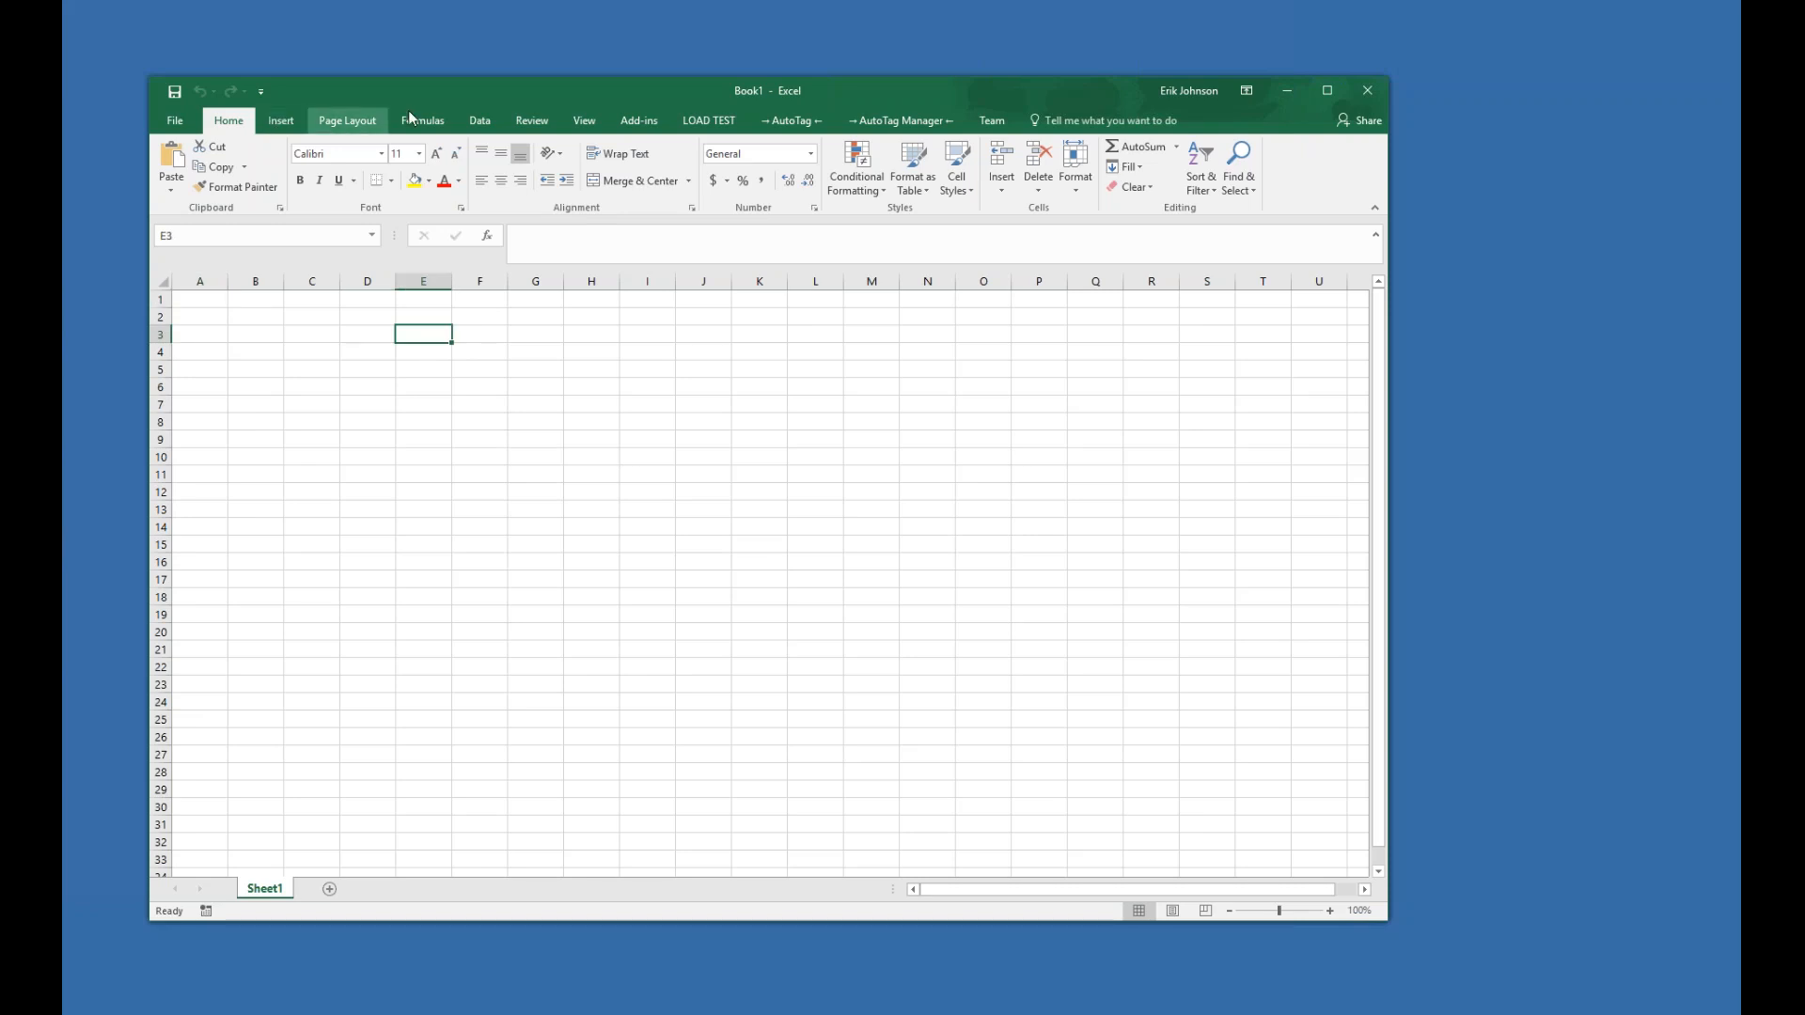
- Set the worksheet zoom to 175% and enlarge the workbook window
click(586, 120)
click(503, 161)
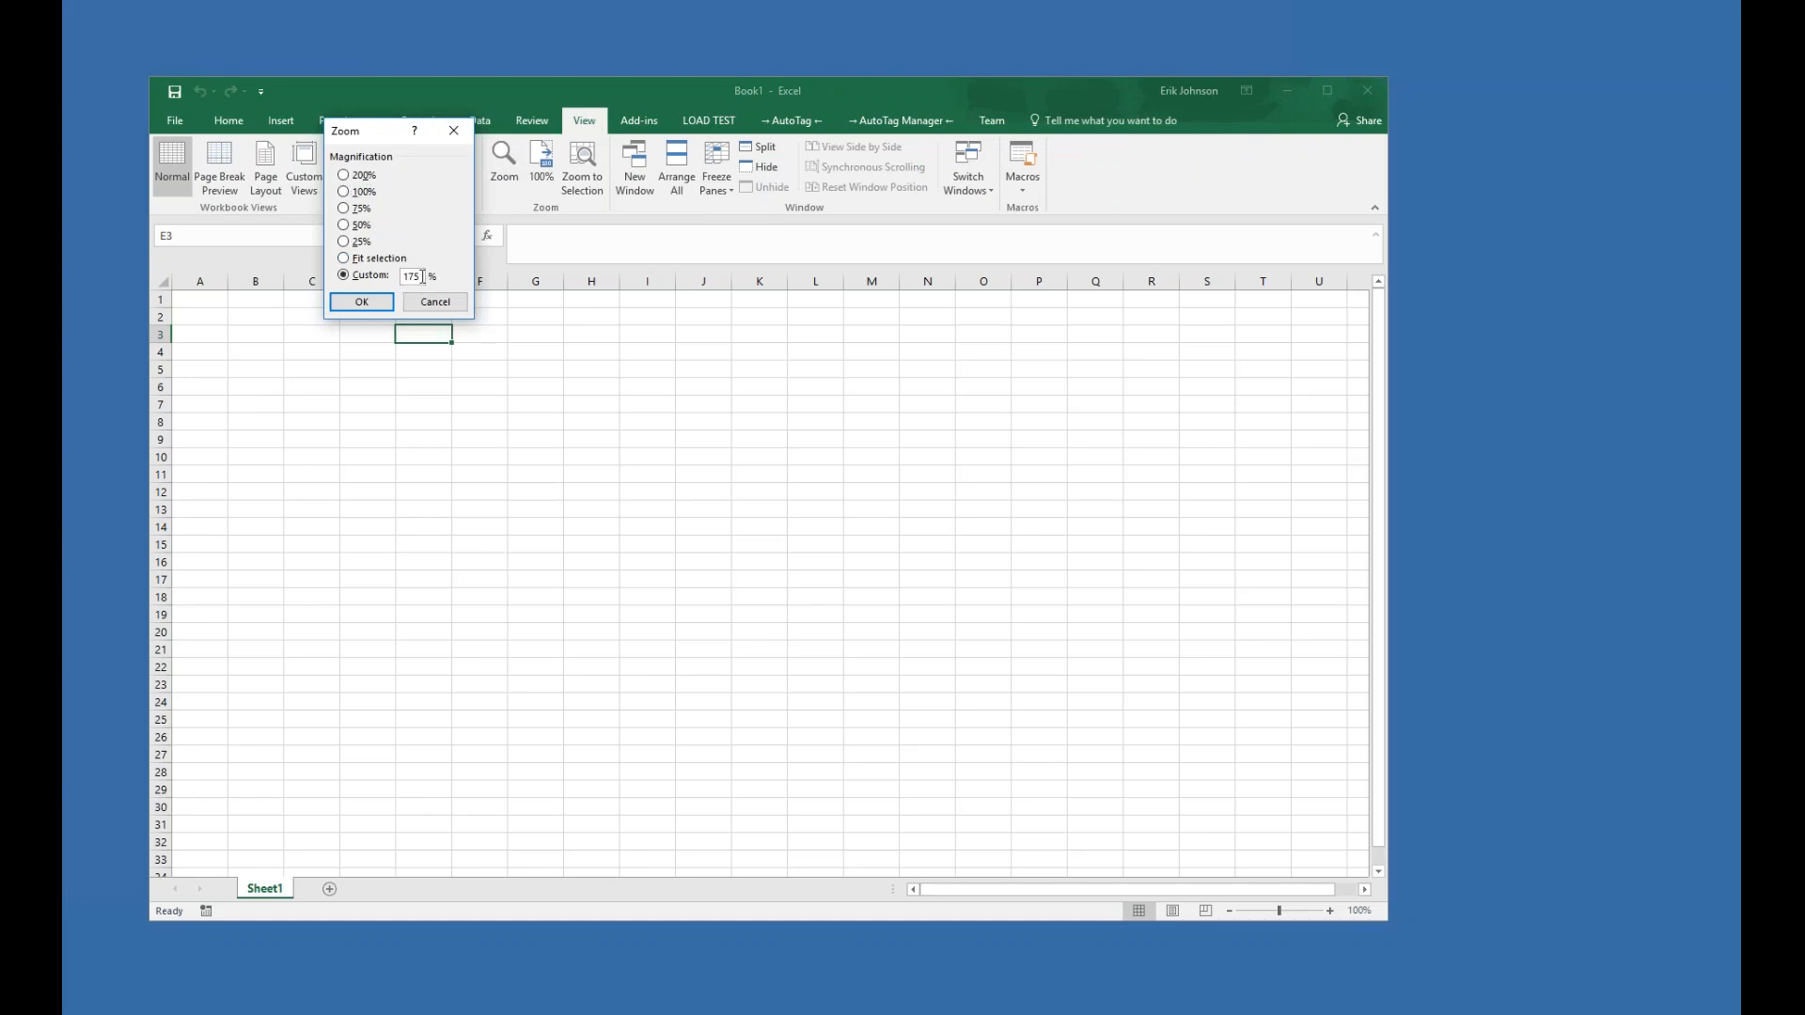
click(422, 276)
text(175)
click(361, 301)
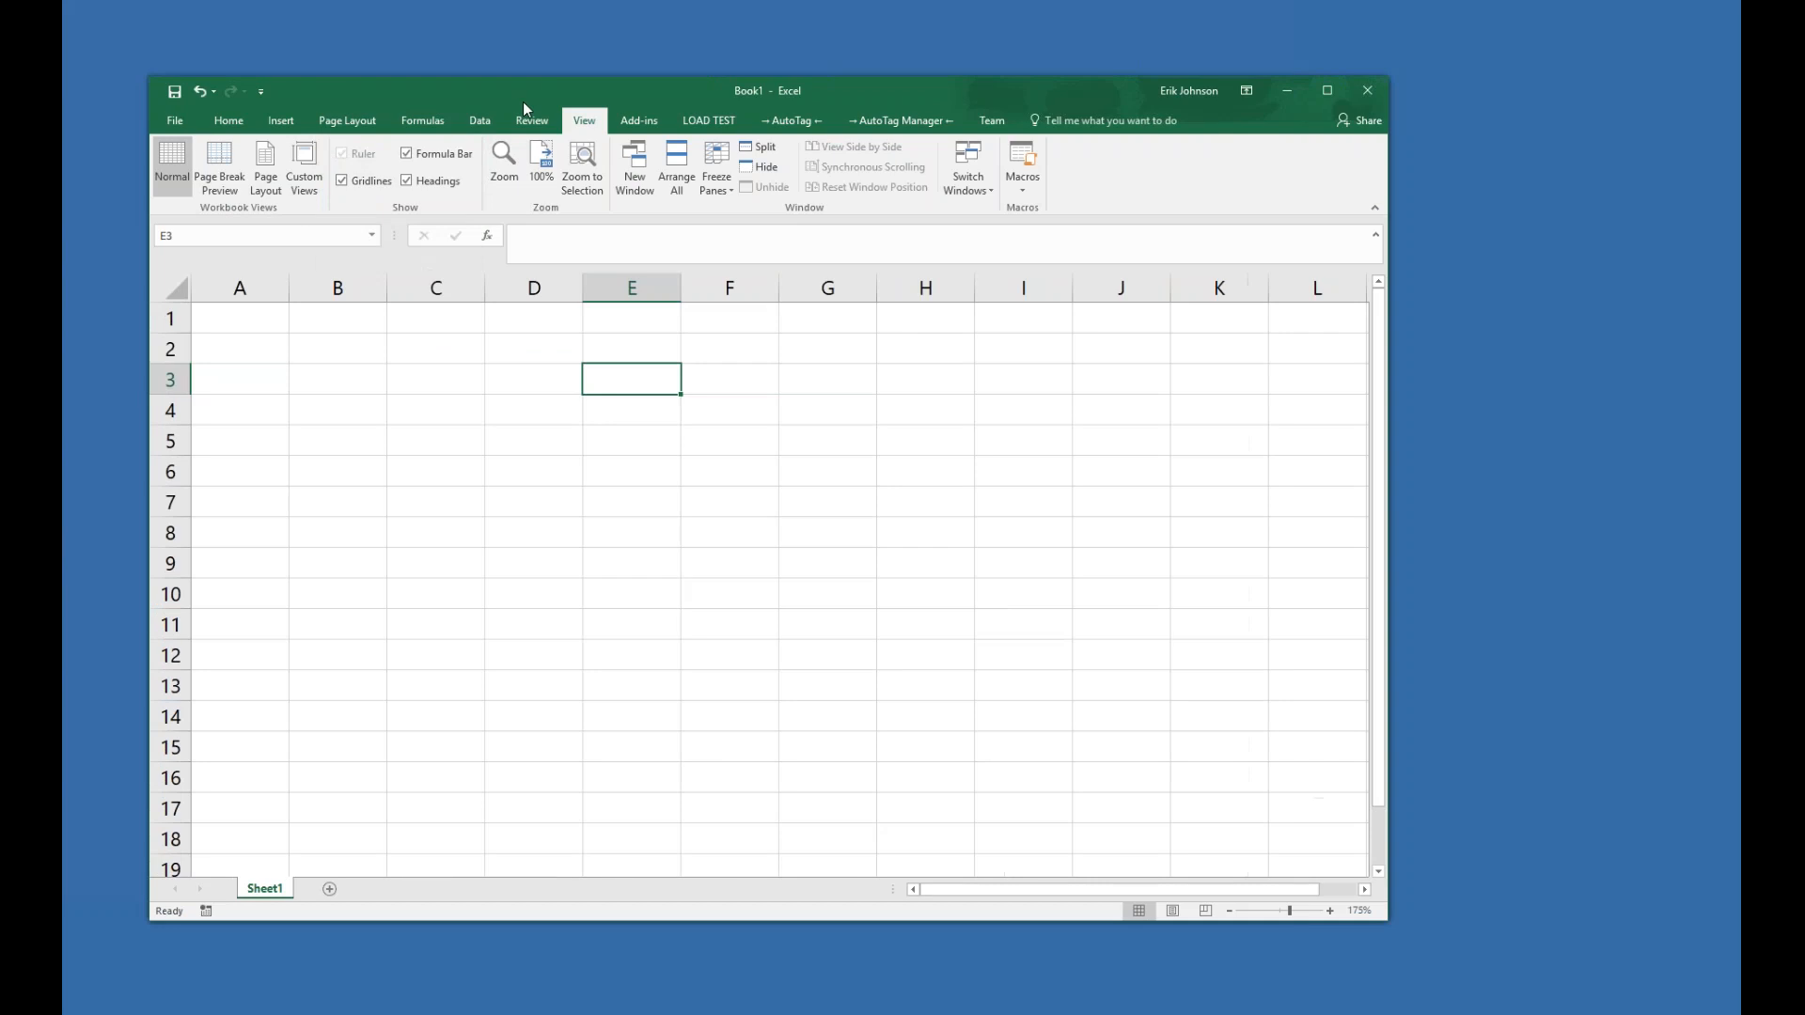
drag(543, 87, 448, 47)
drag(1303, 877, 1529, 950)
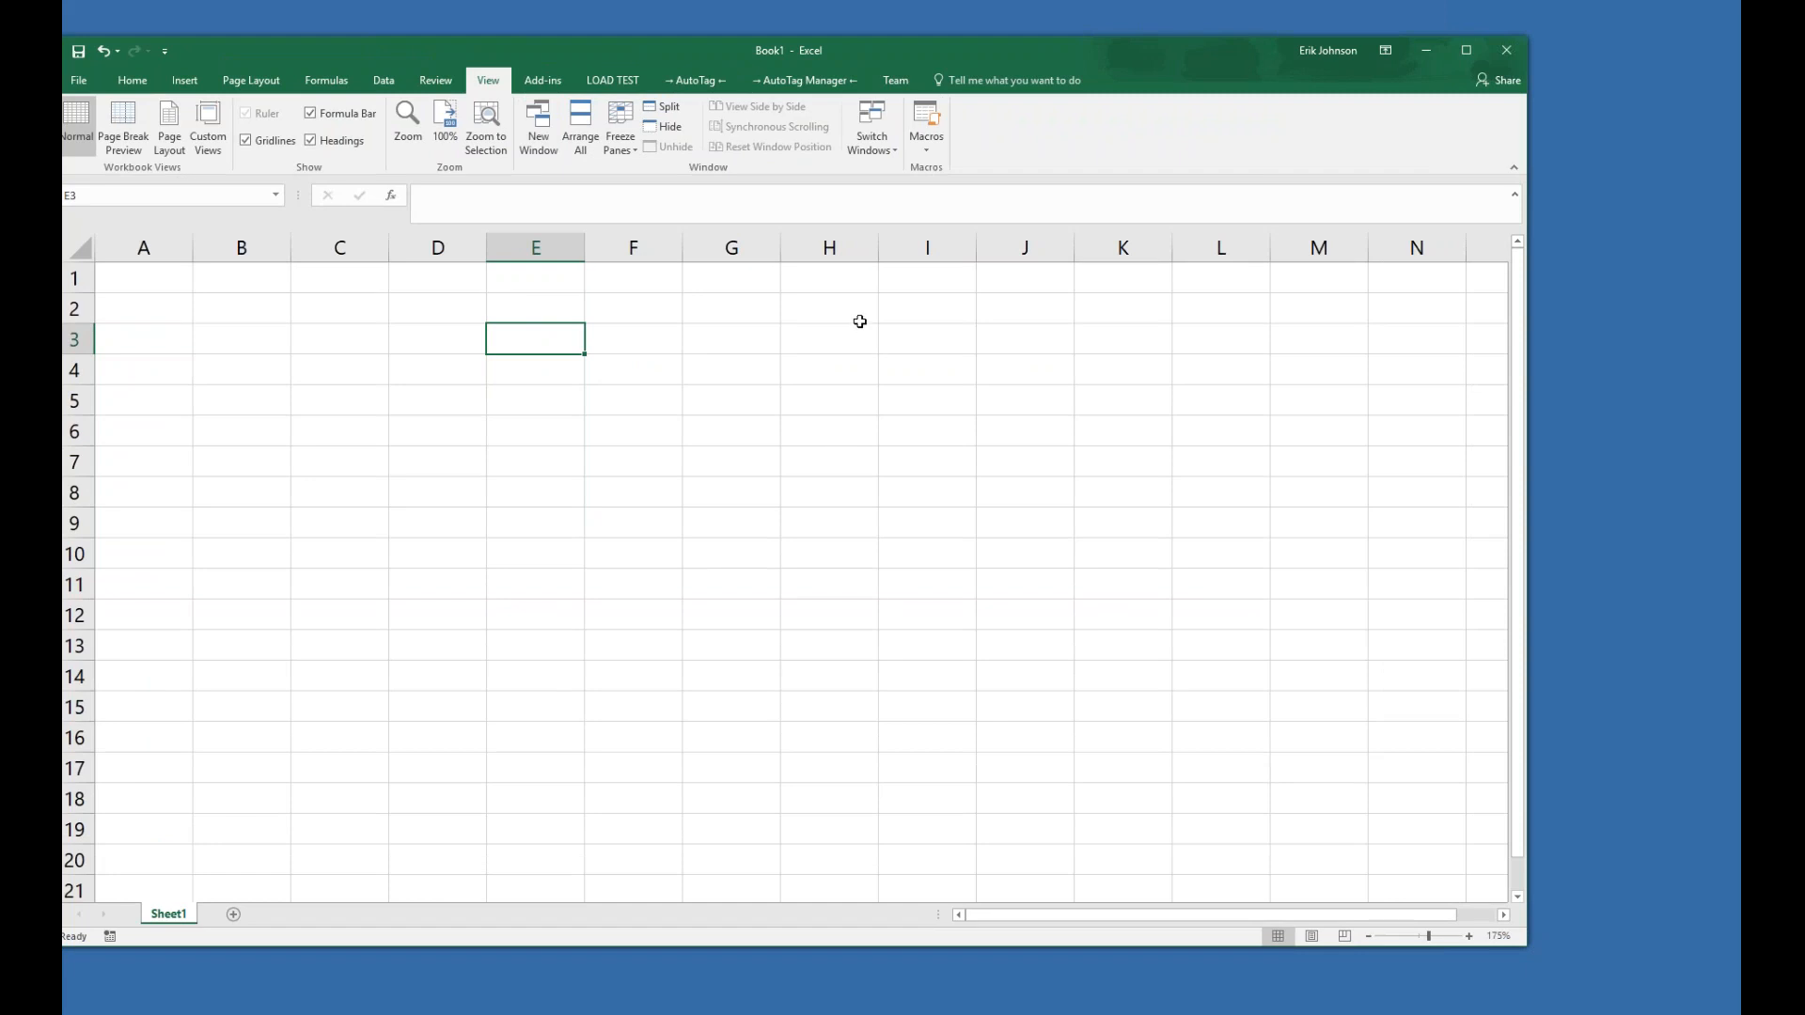
- Insert a ForEach tag in cell C3 and widen column C to about twice its width
click(353, 337)
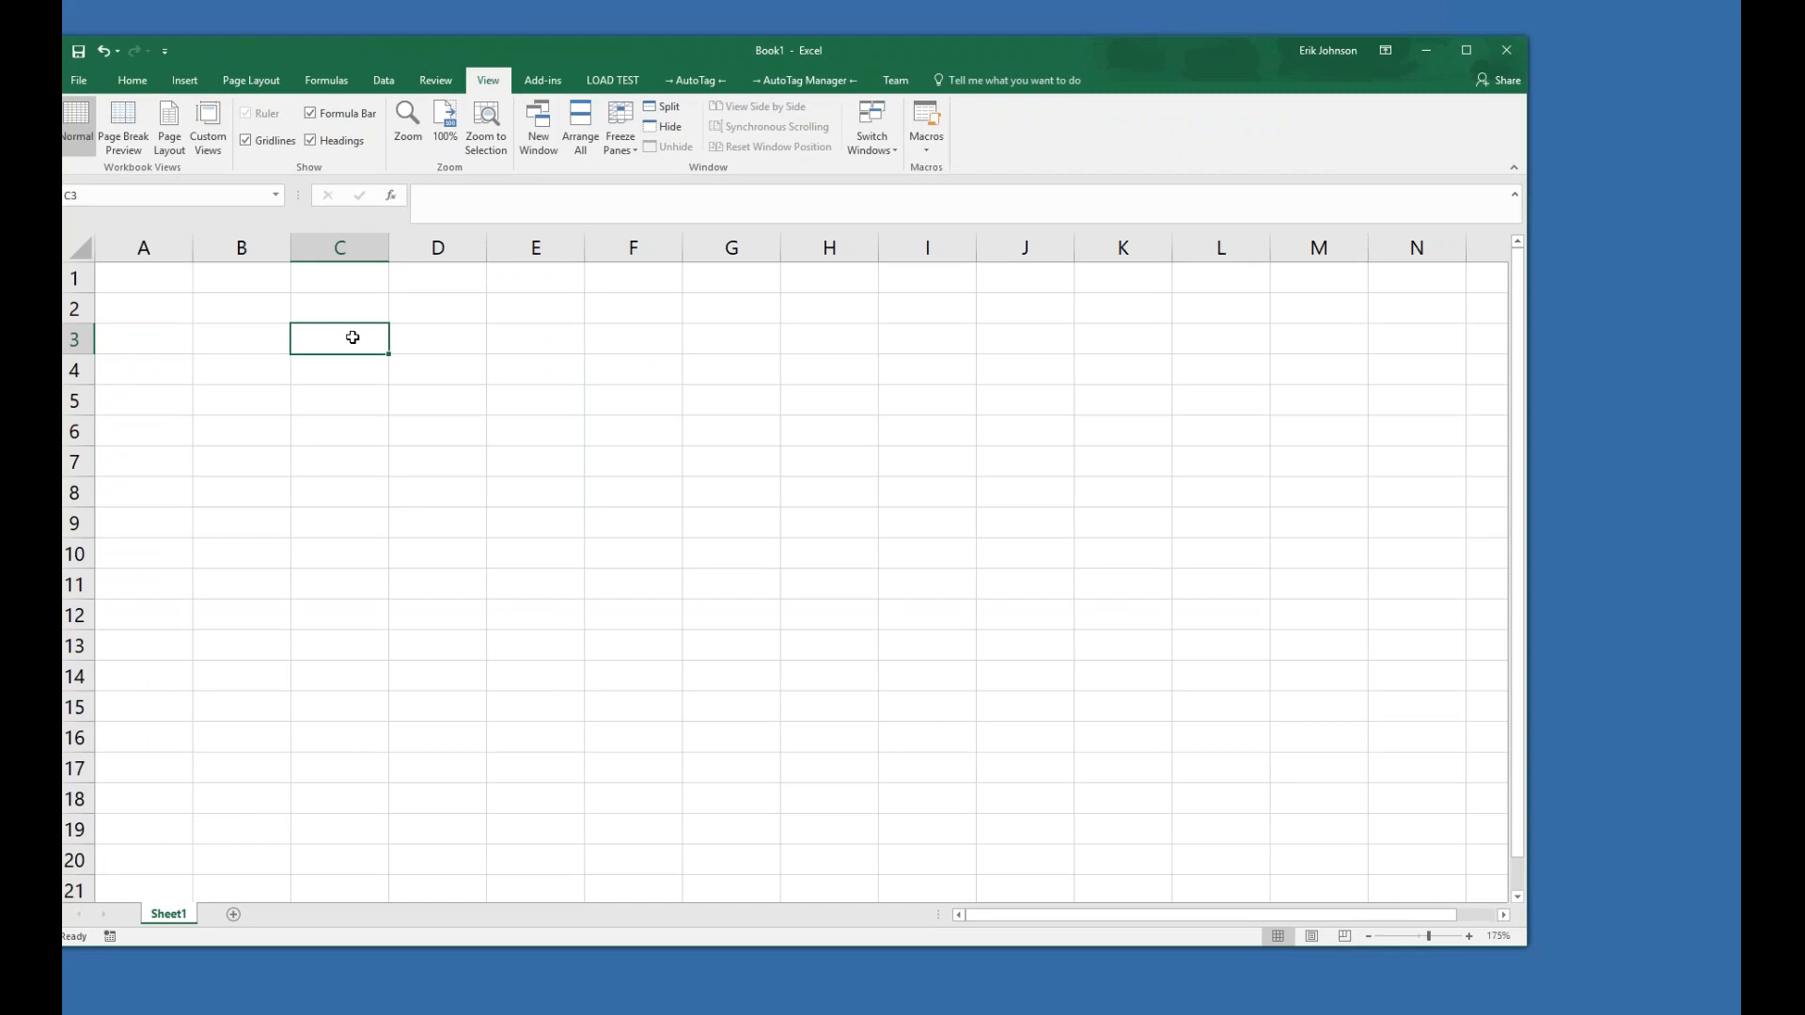
key(Return)
click(360, 335)
click(694, 80)
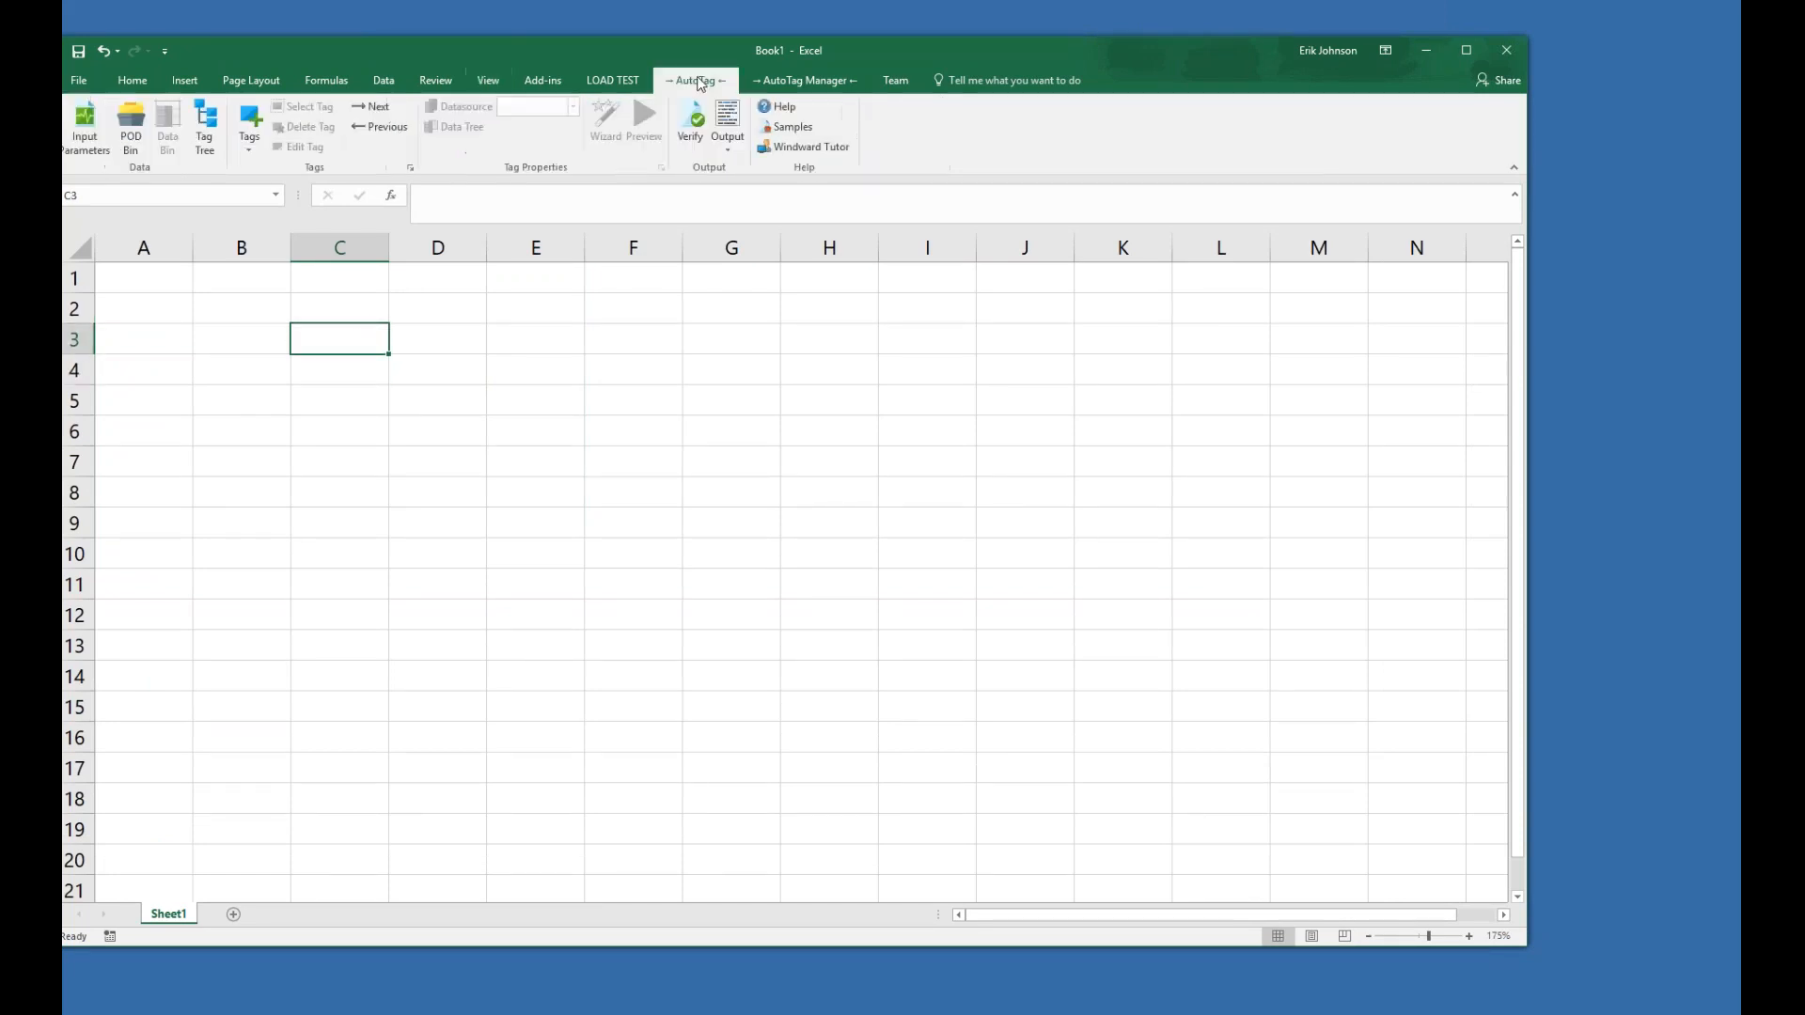
click(264, 127)
click(287, 203)
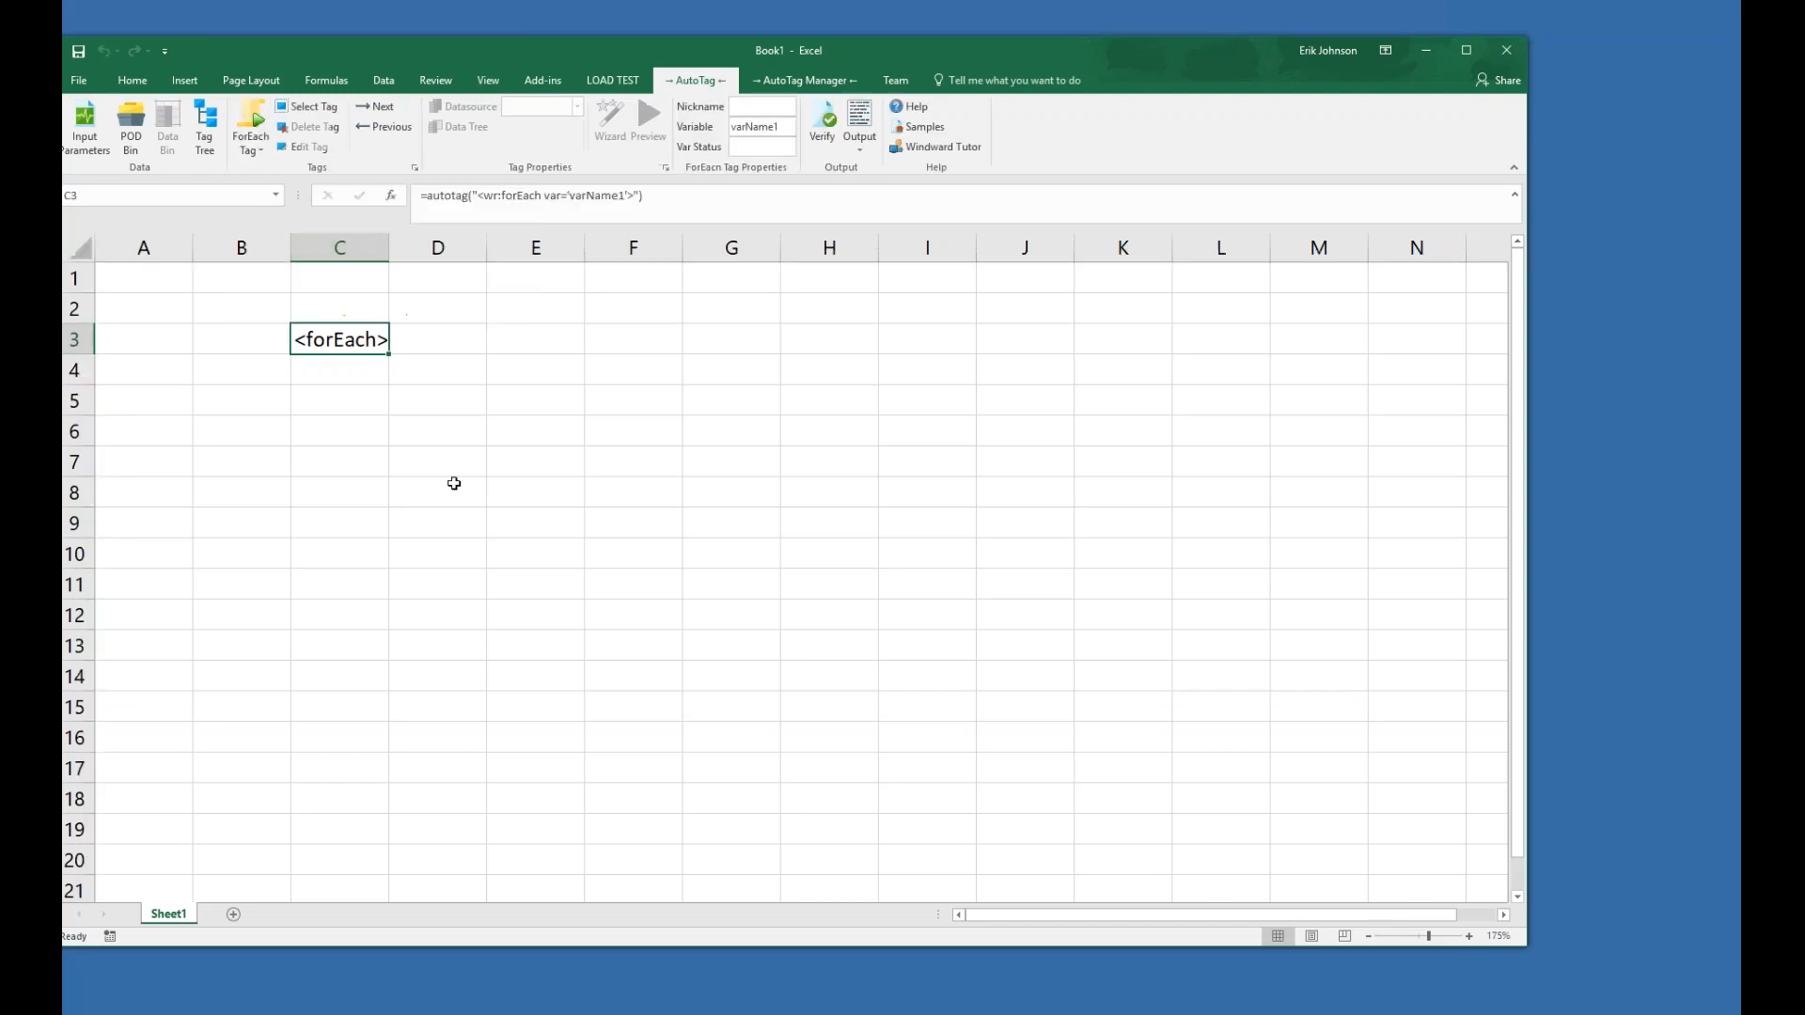
drag(391, 266, 487, 255)
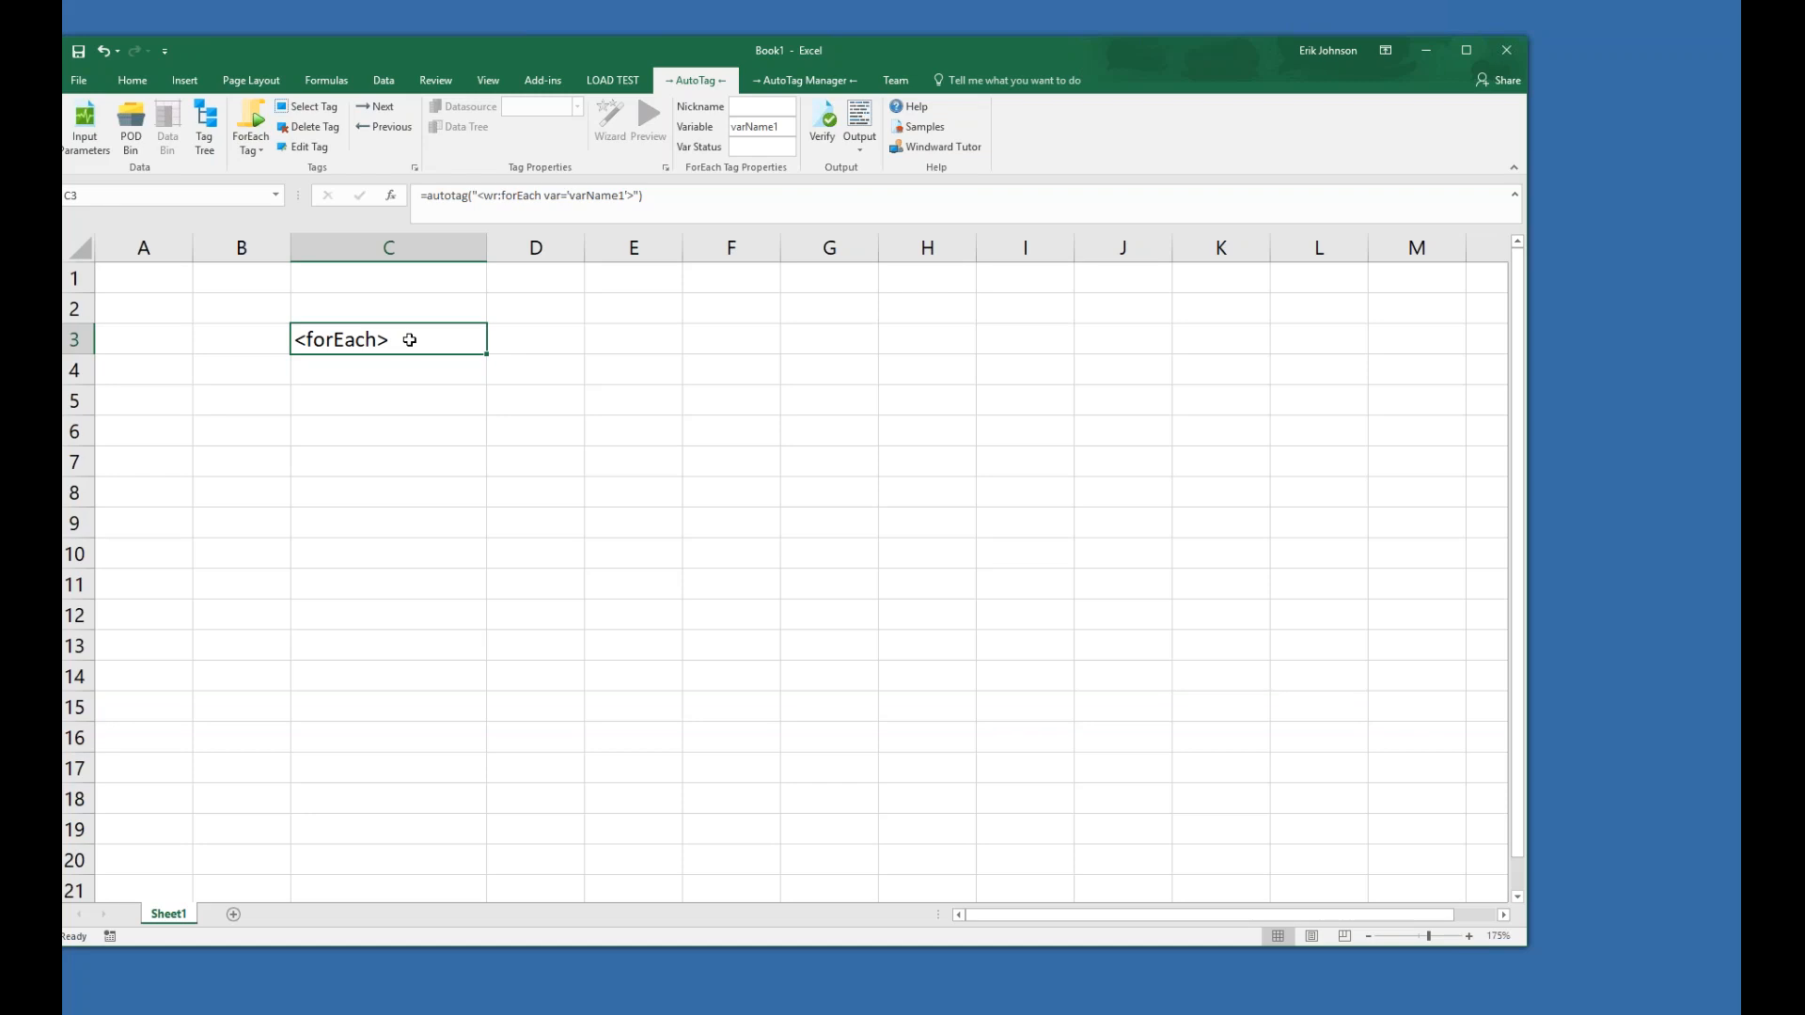
- Insert an Out tag directly after the ForEach tag in cell C3
click(249, 132)
click(272, 181)
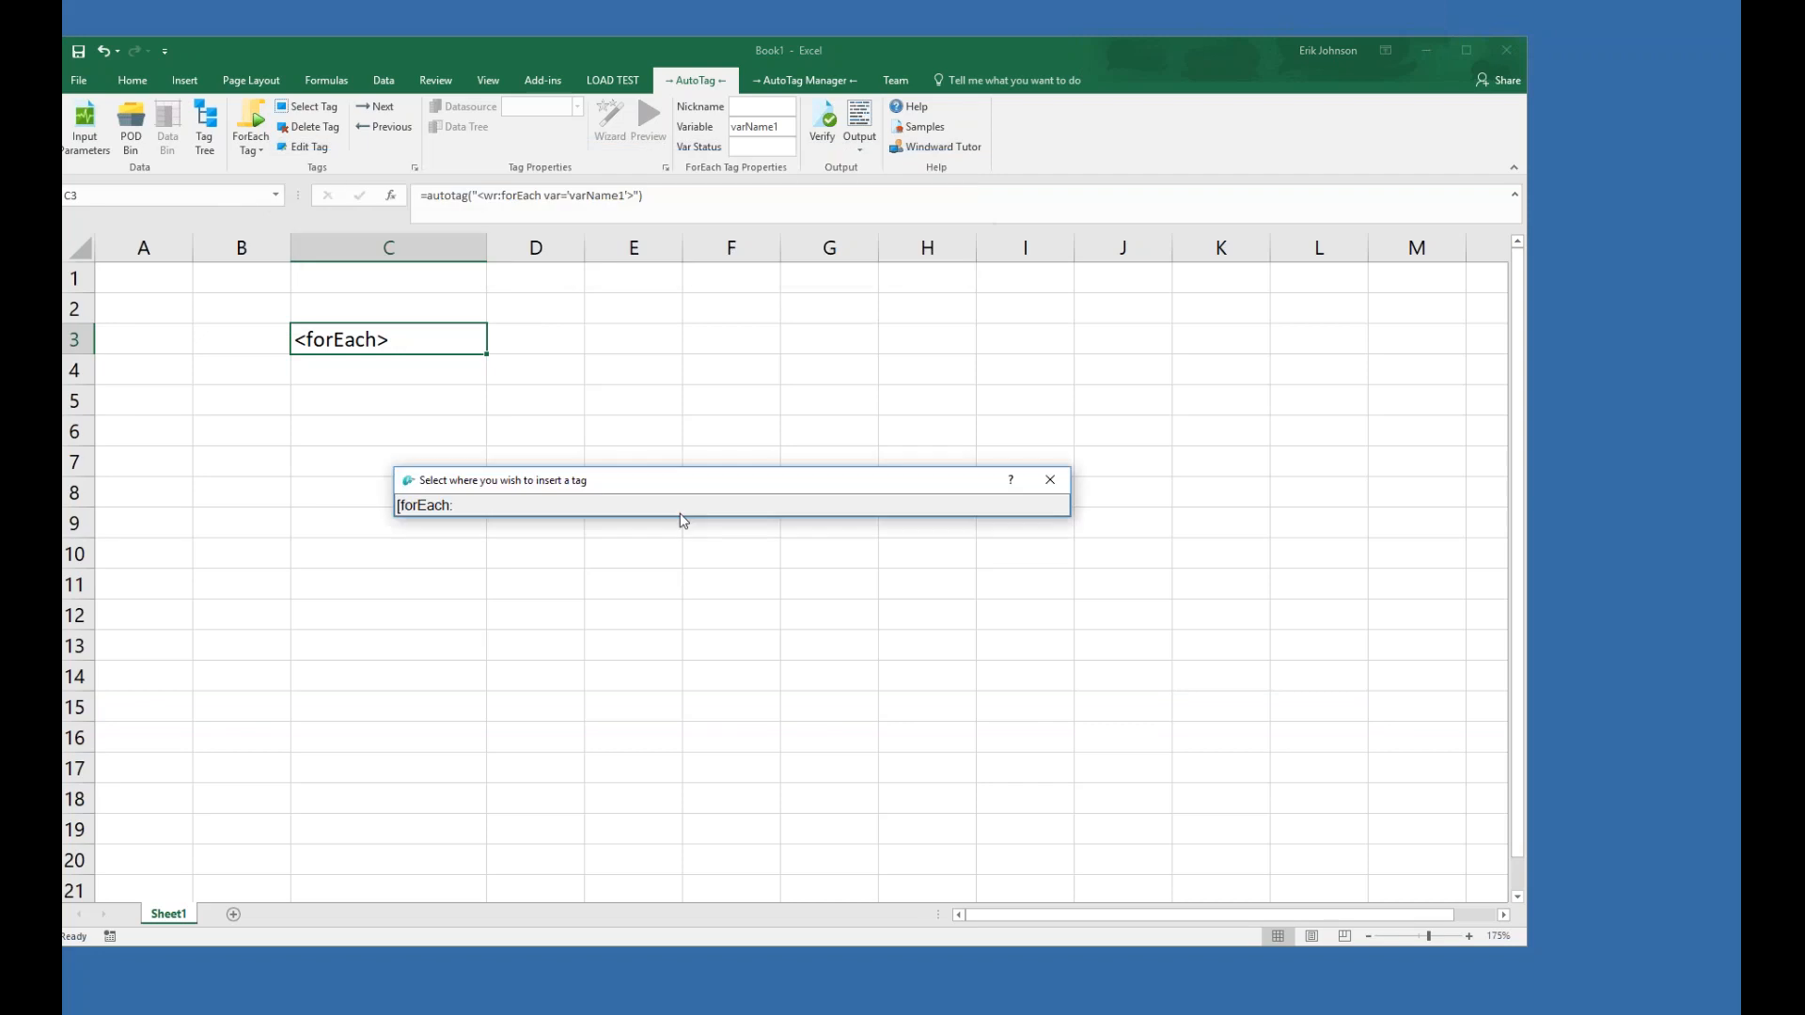
drag(578, 235, 684, 522)
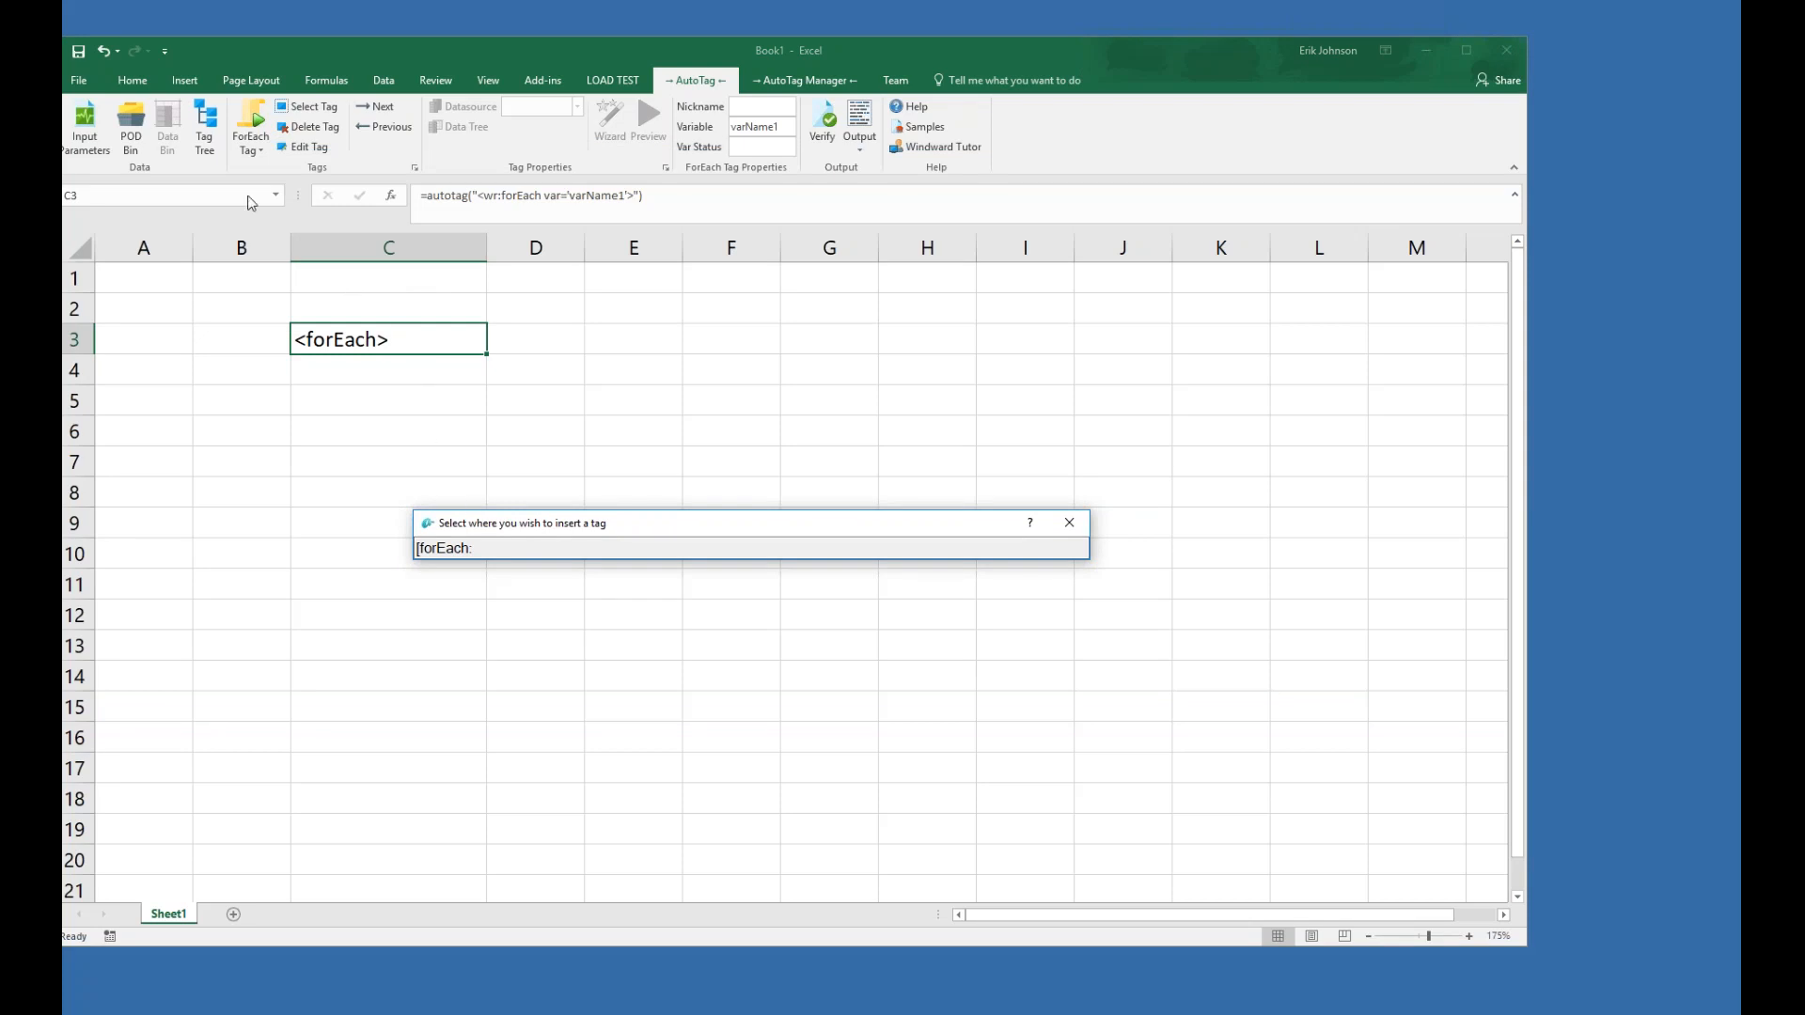
click(476, 551)
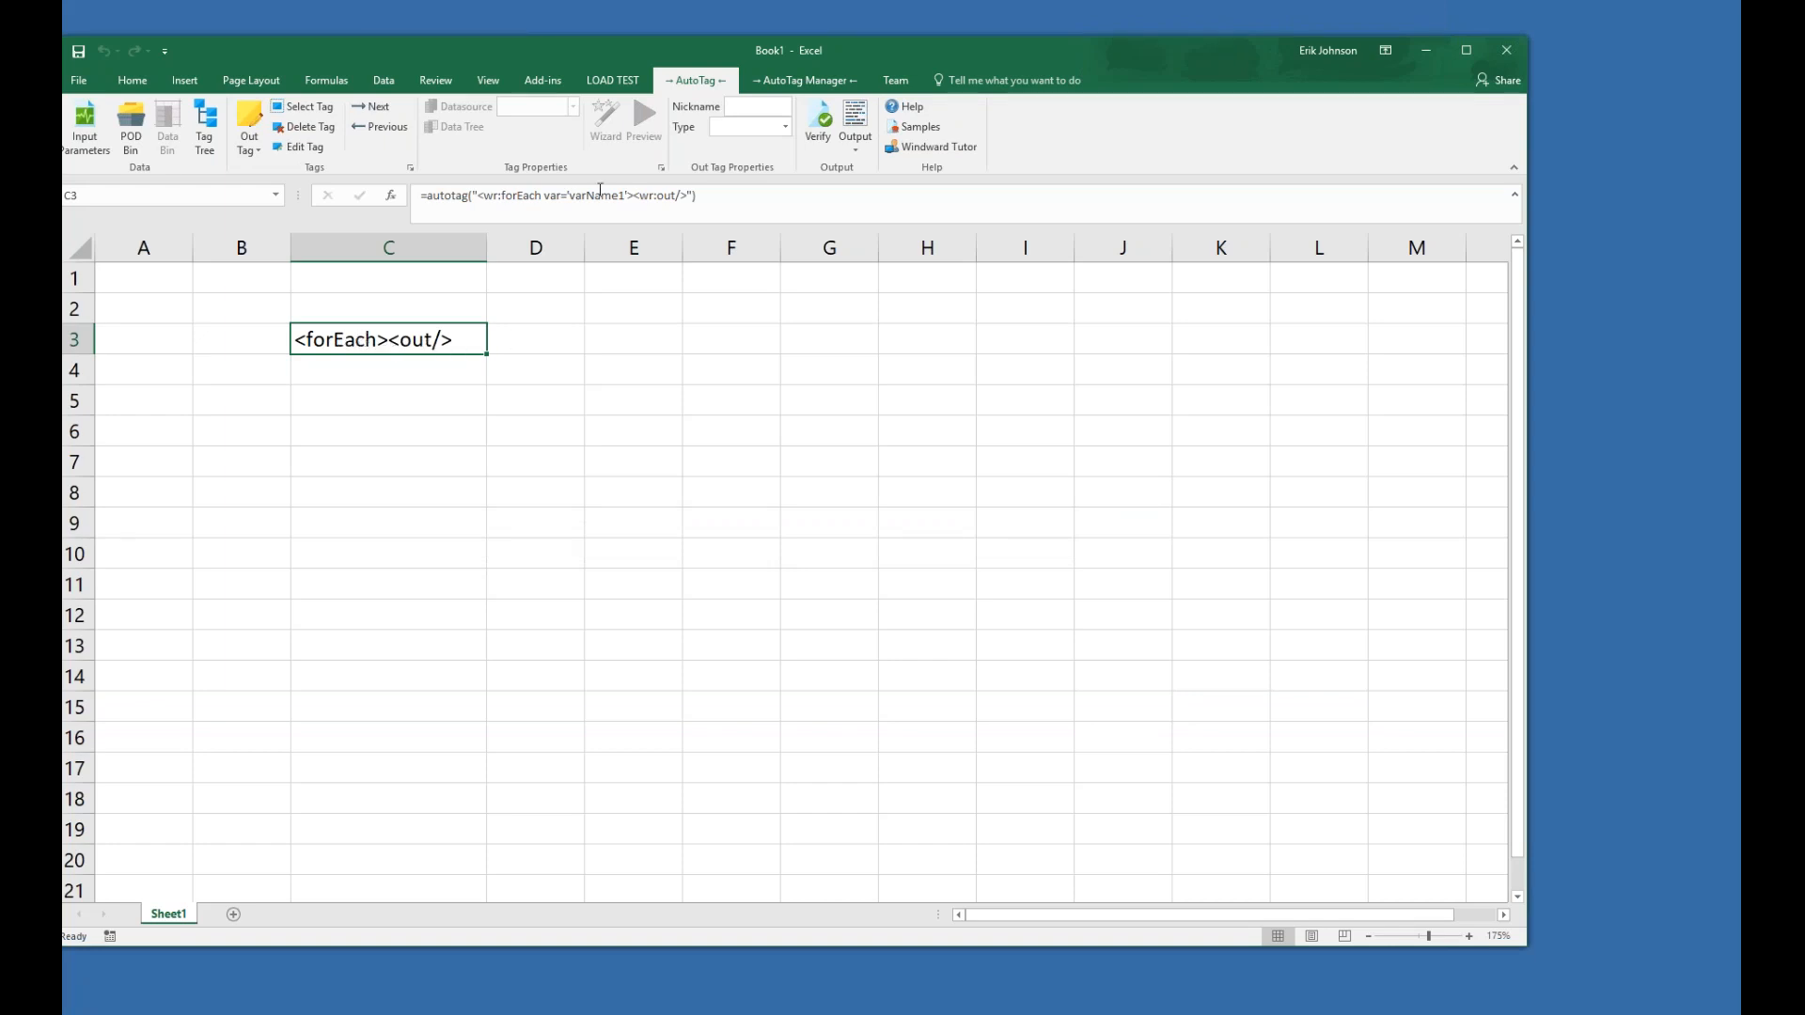
- Connect the workbook to the recent NorthwindSQL data source and close the Connection Editor
click(757, 85)
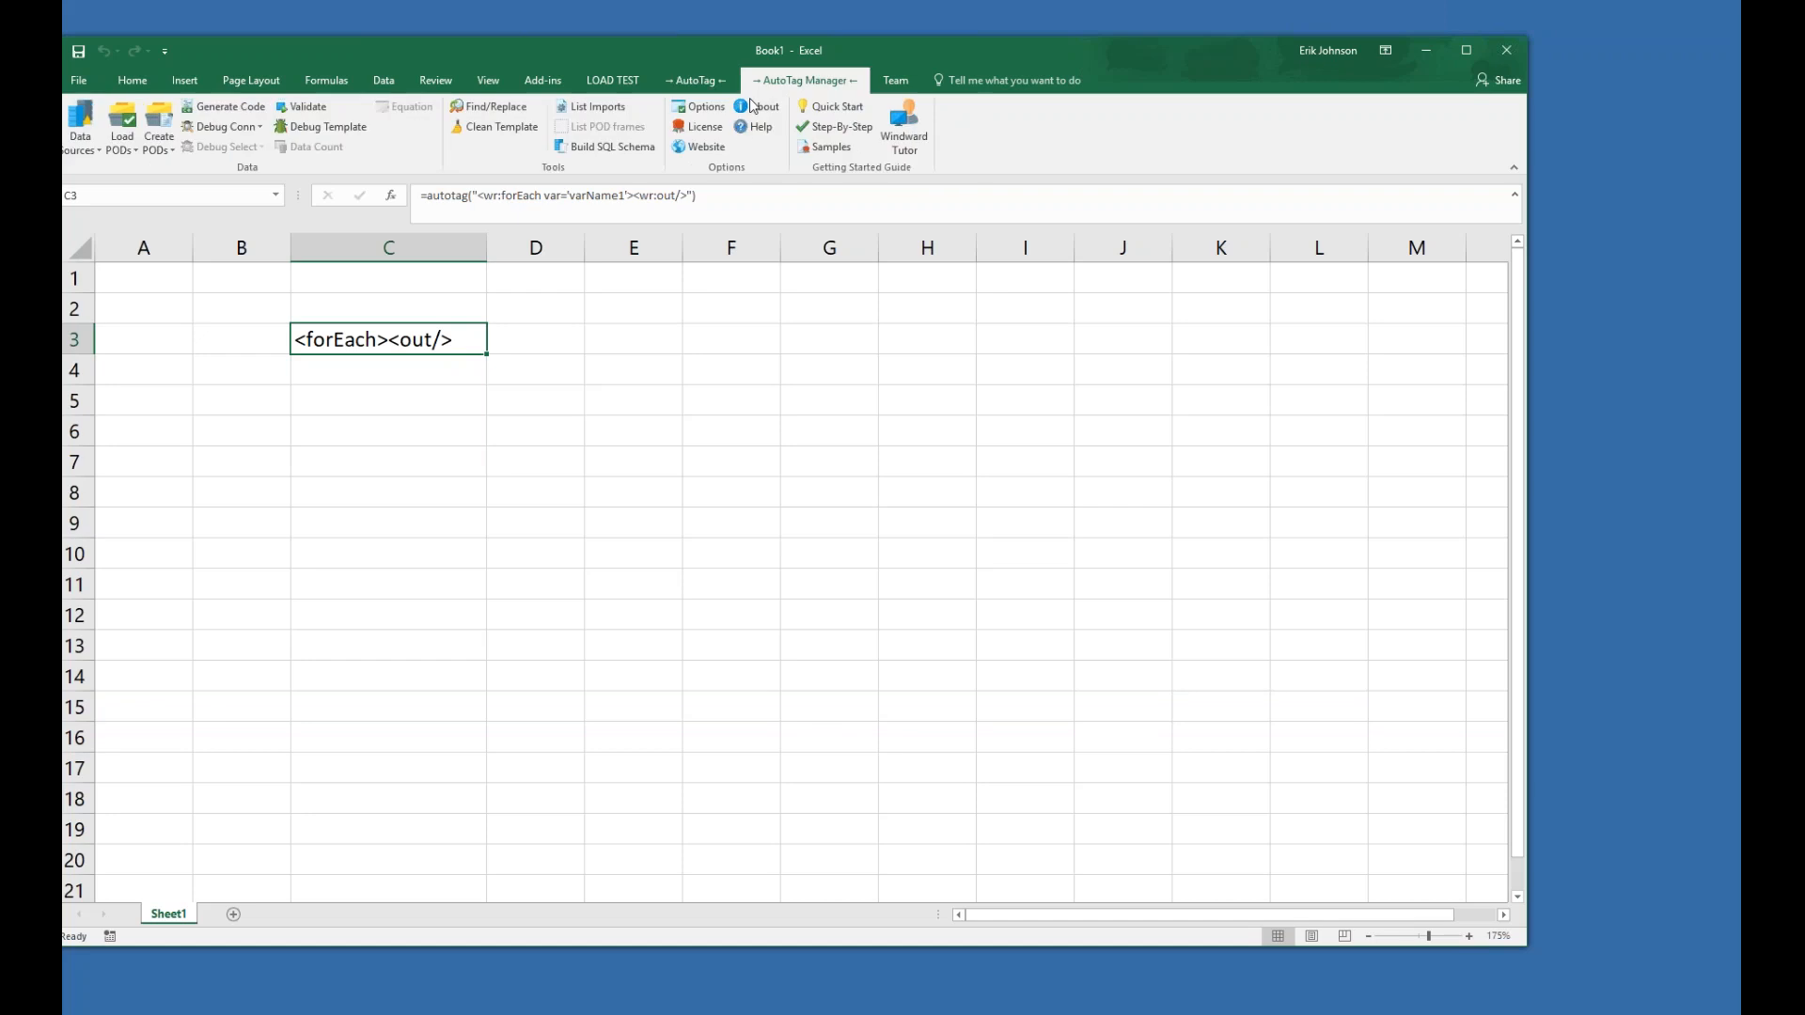
click(94, 132)
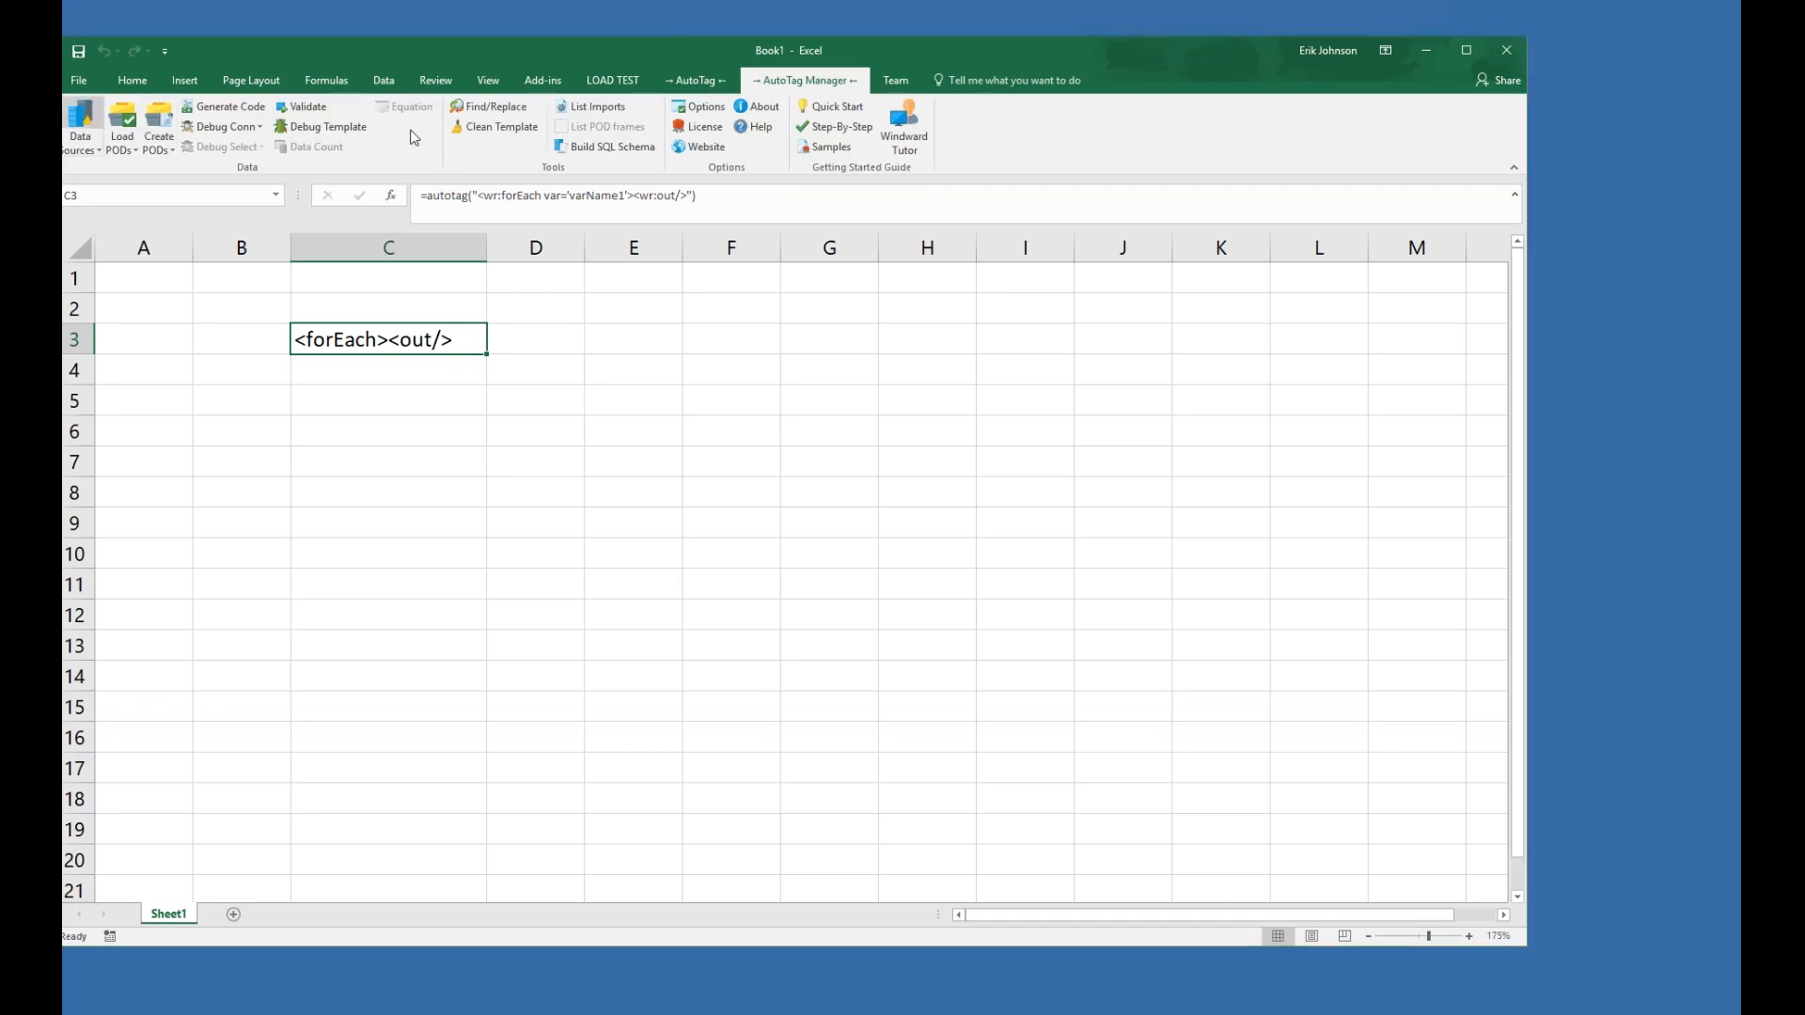
click(411, 337)
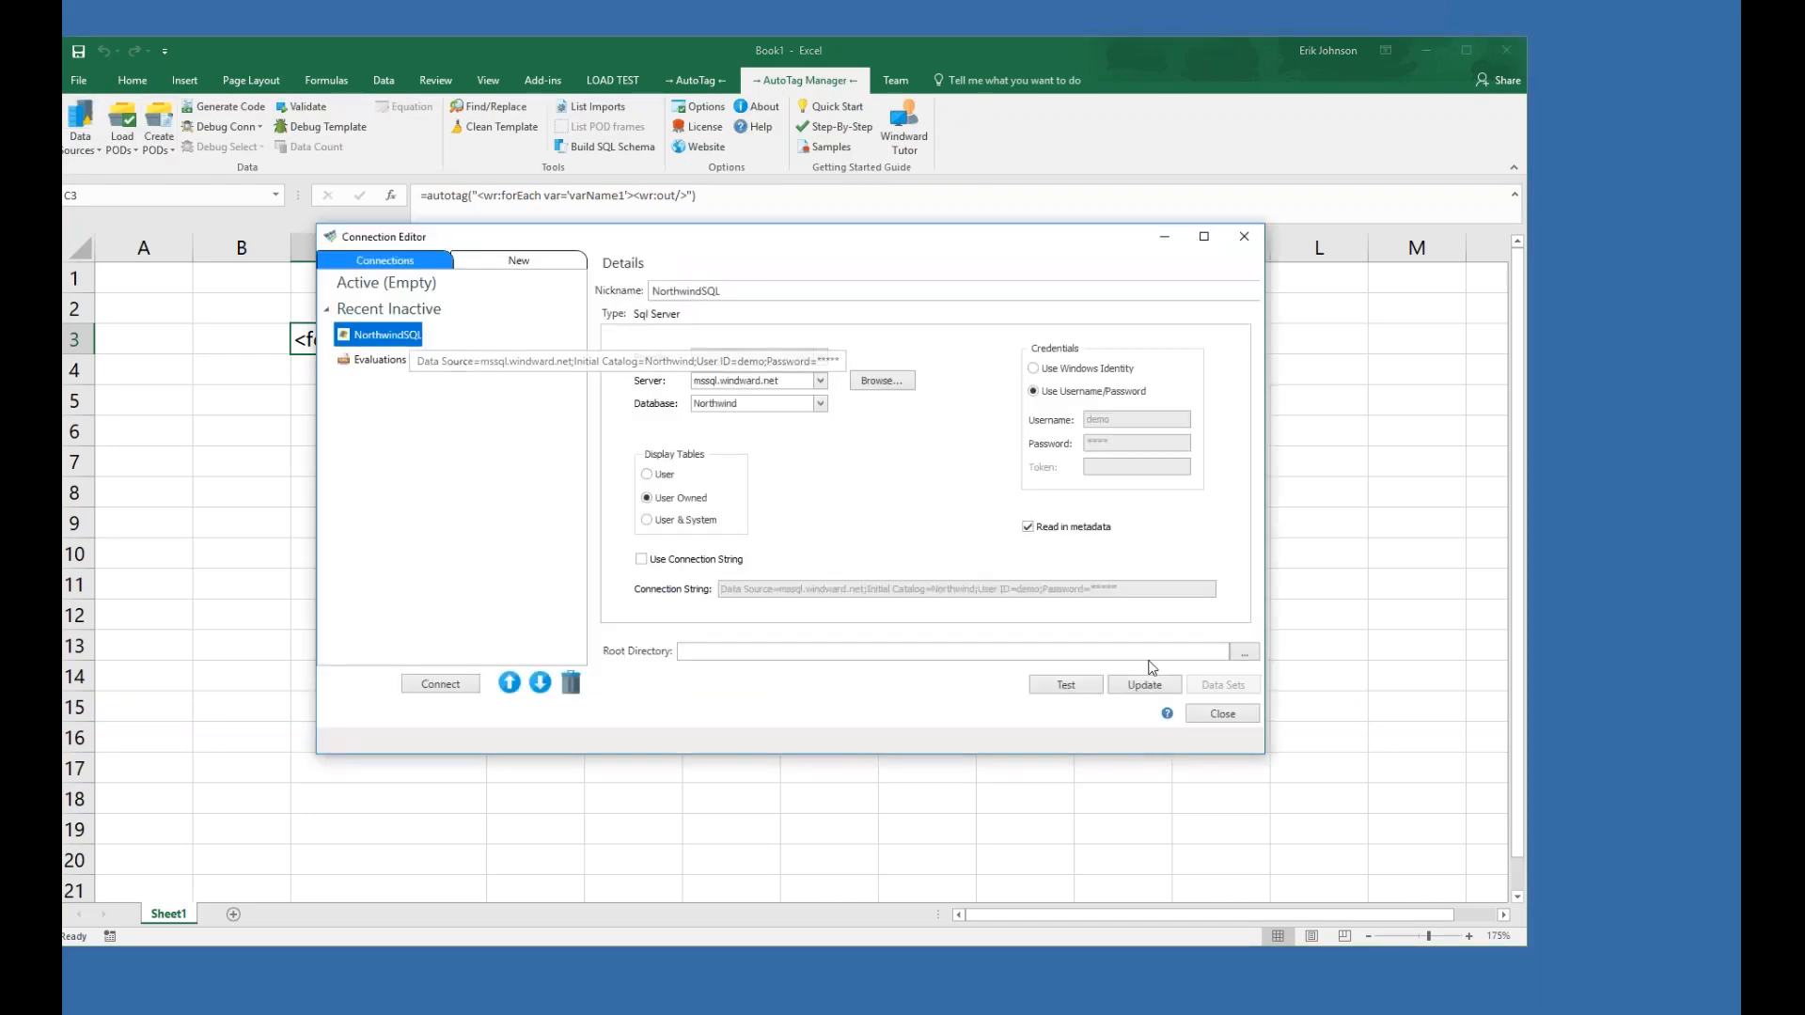
click(1113, 688)
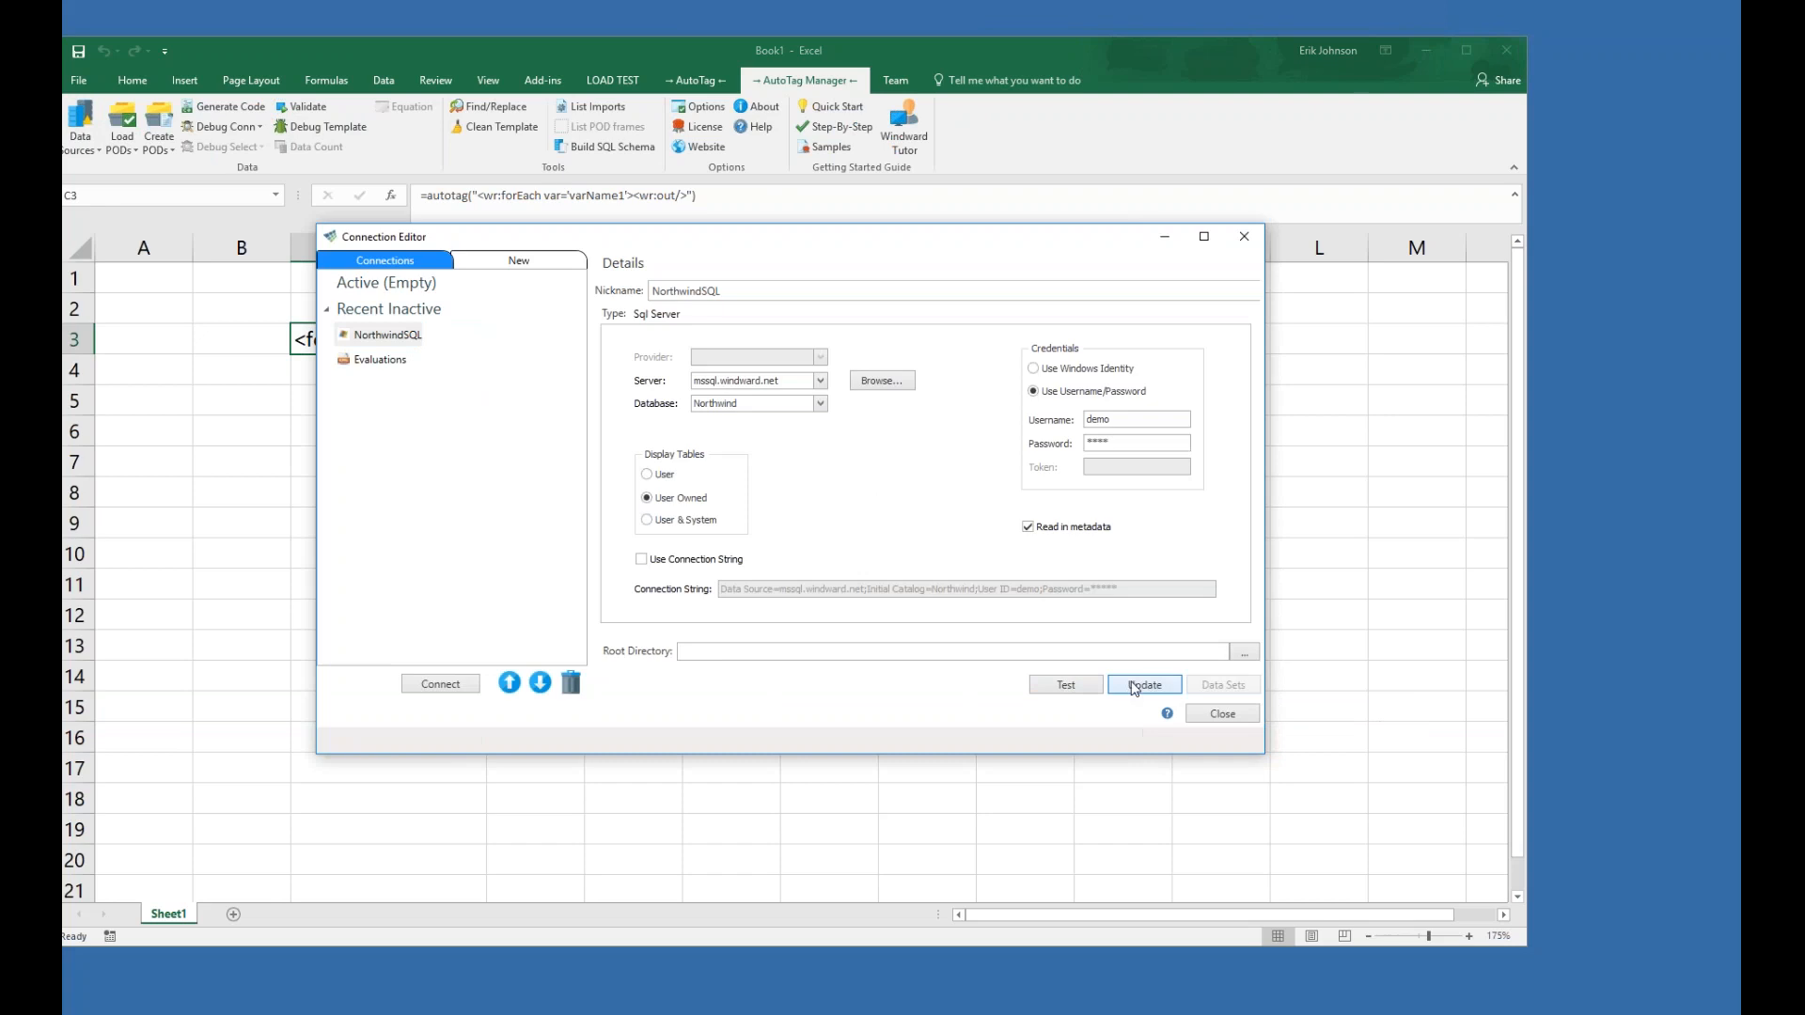
click(437, 689)
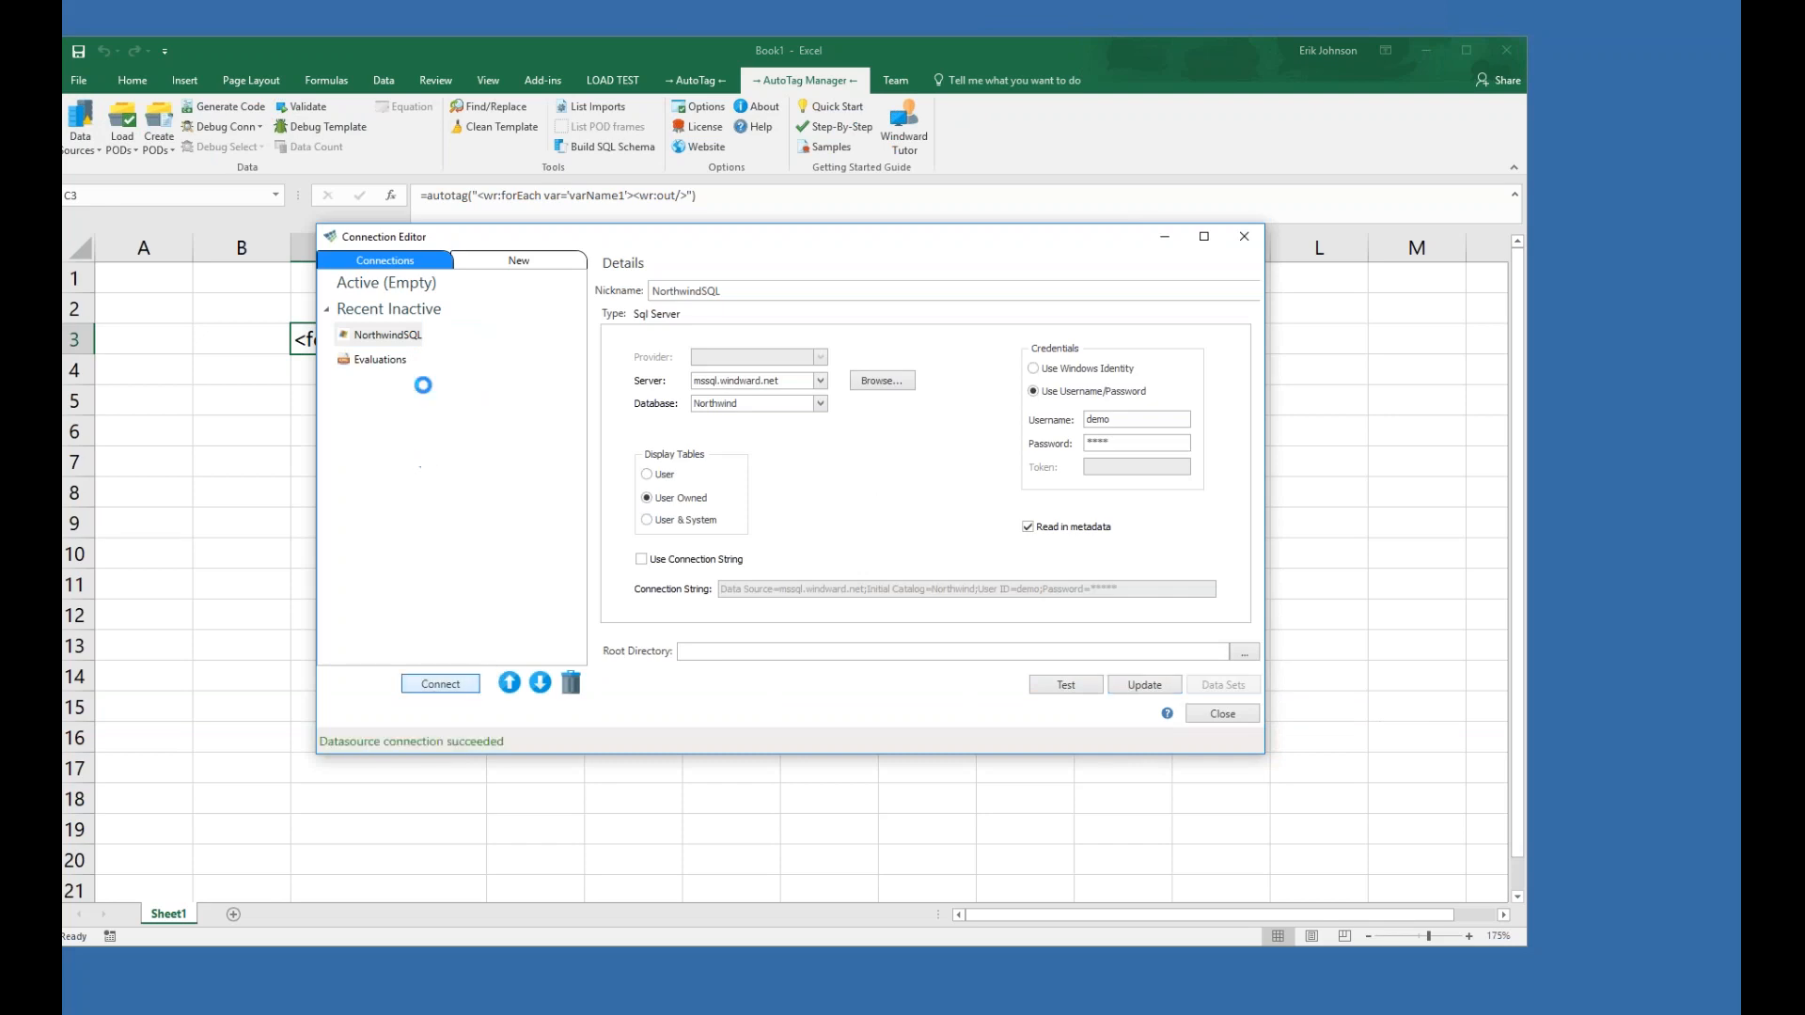
click(1222, 715)
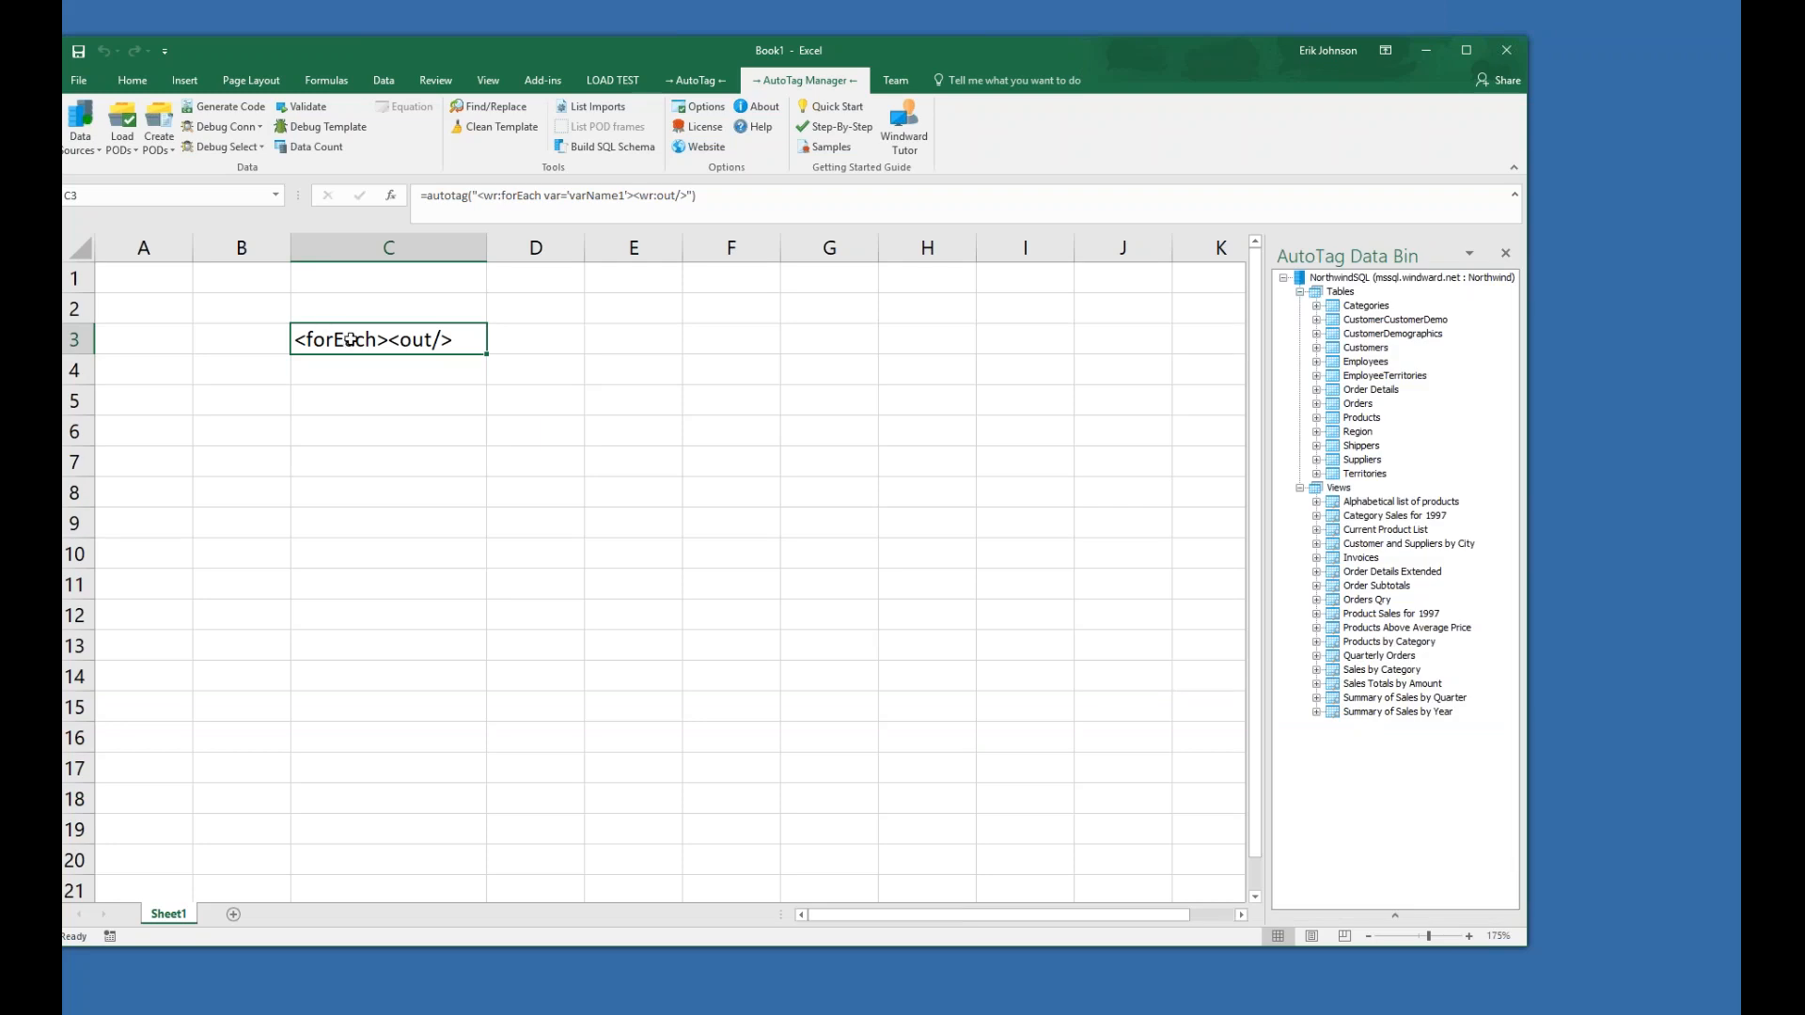
click(712, 82)
double_click(411, 344)
click(324, 189)
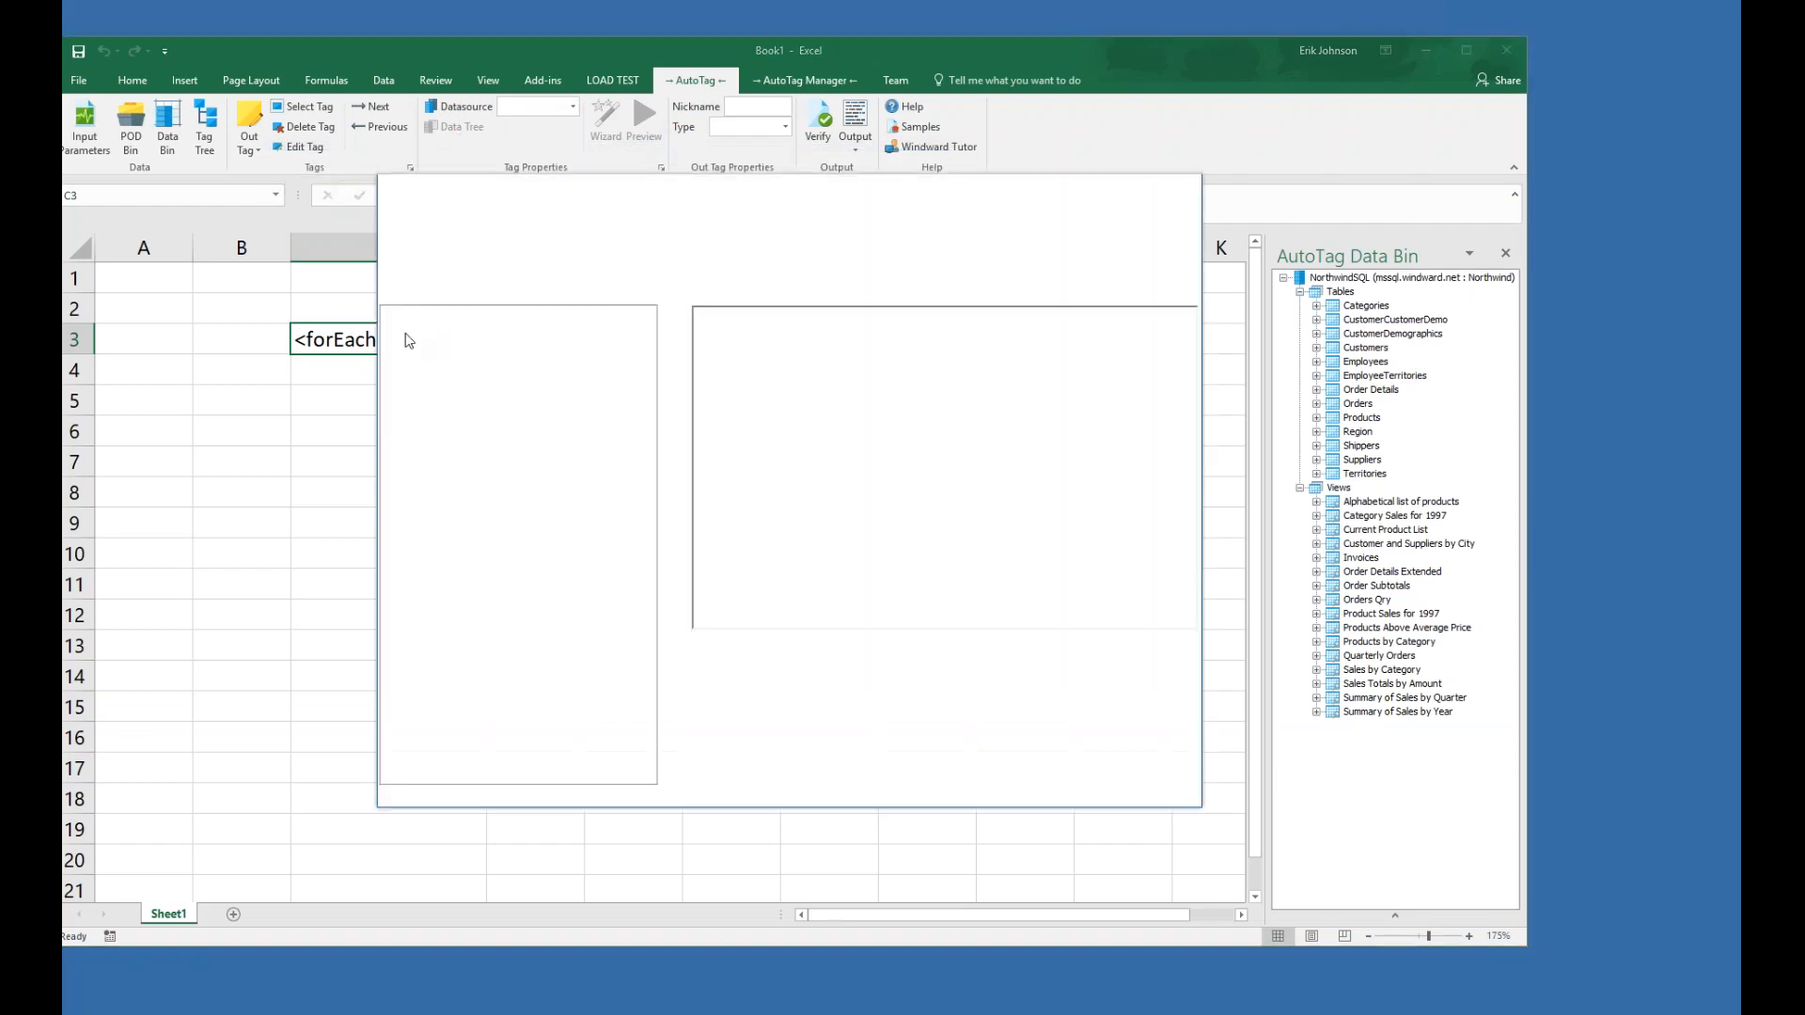
click(1184, 188)
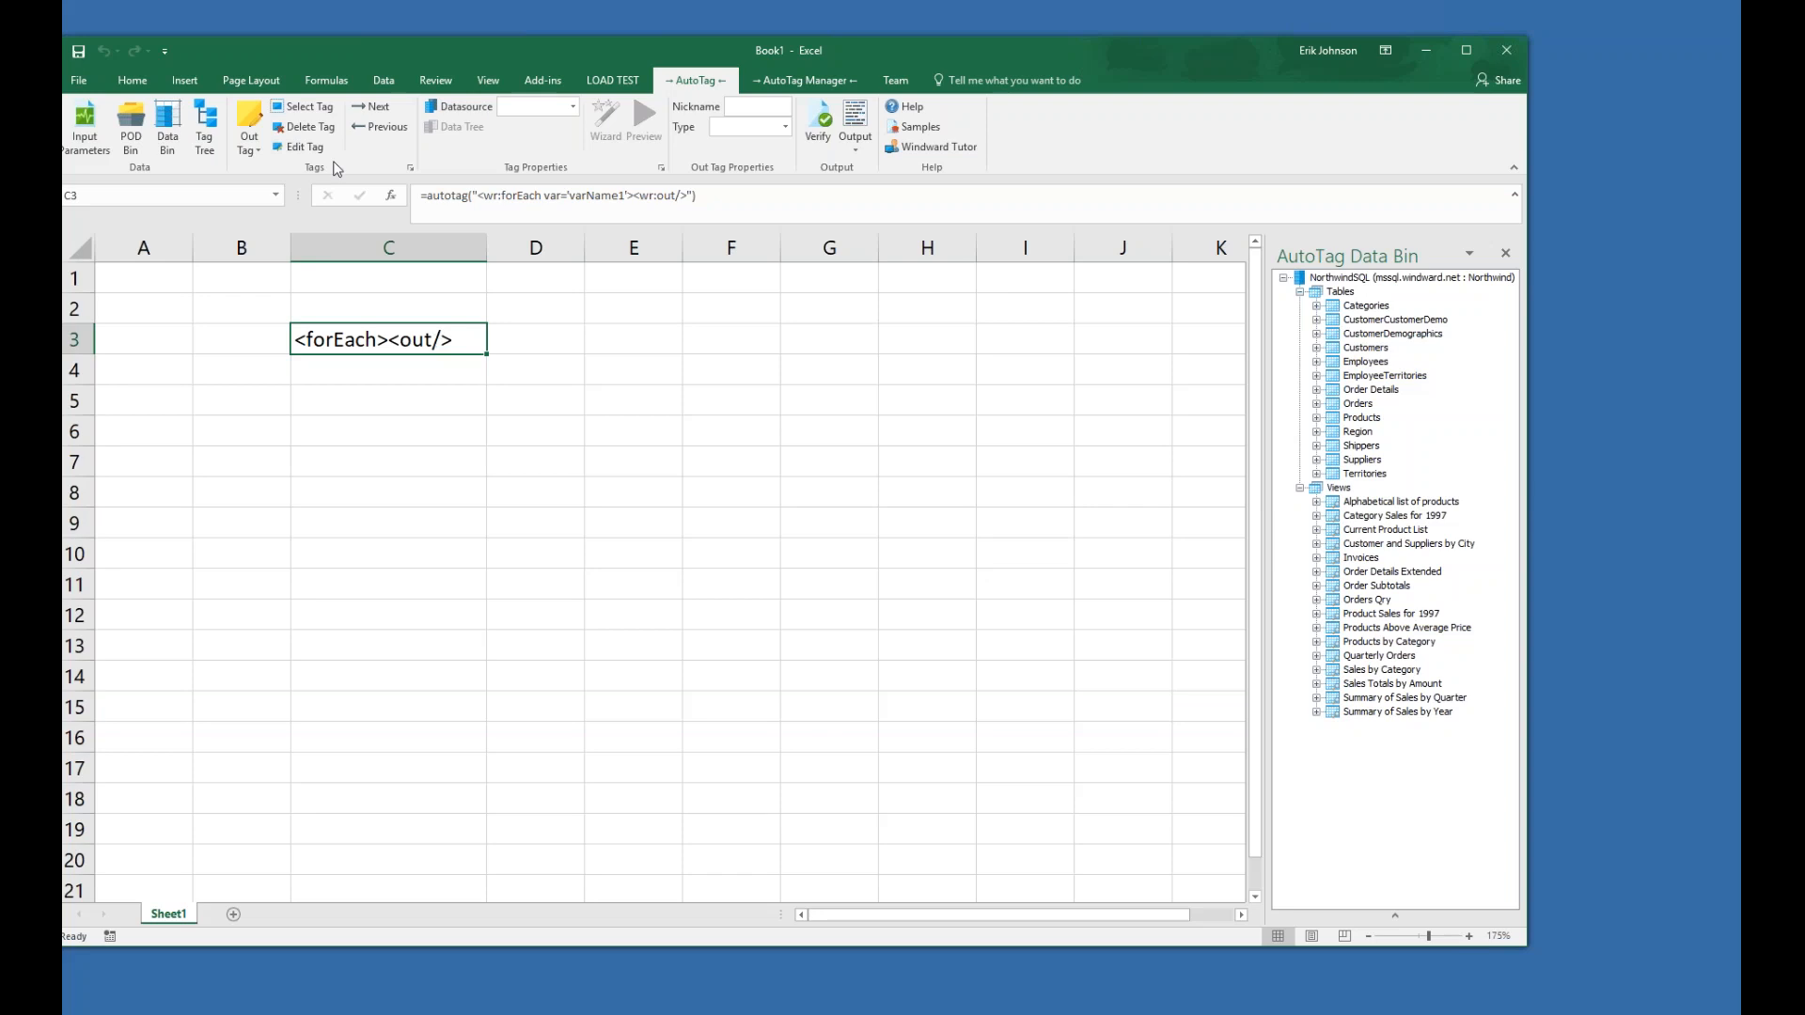
- Delete the Out tag that follows the ForEach tag in cell C3 and reselect the cell
click(313, 133)
click(369, 218)
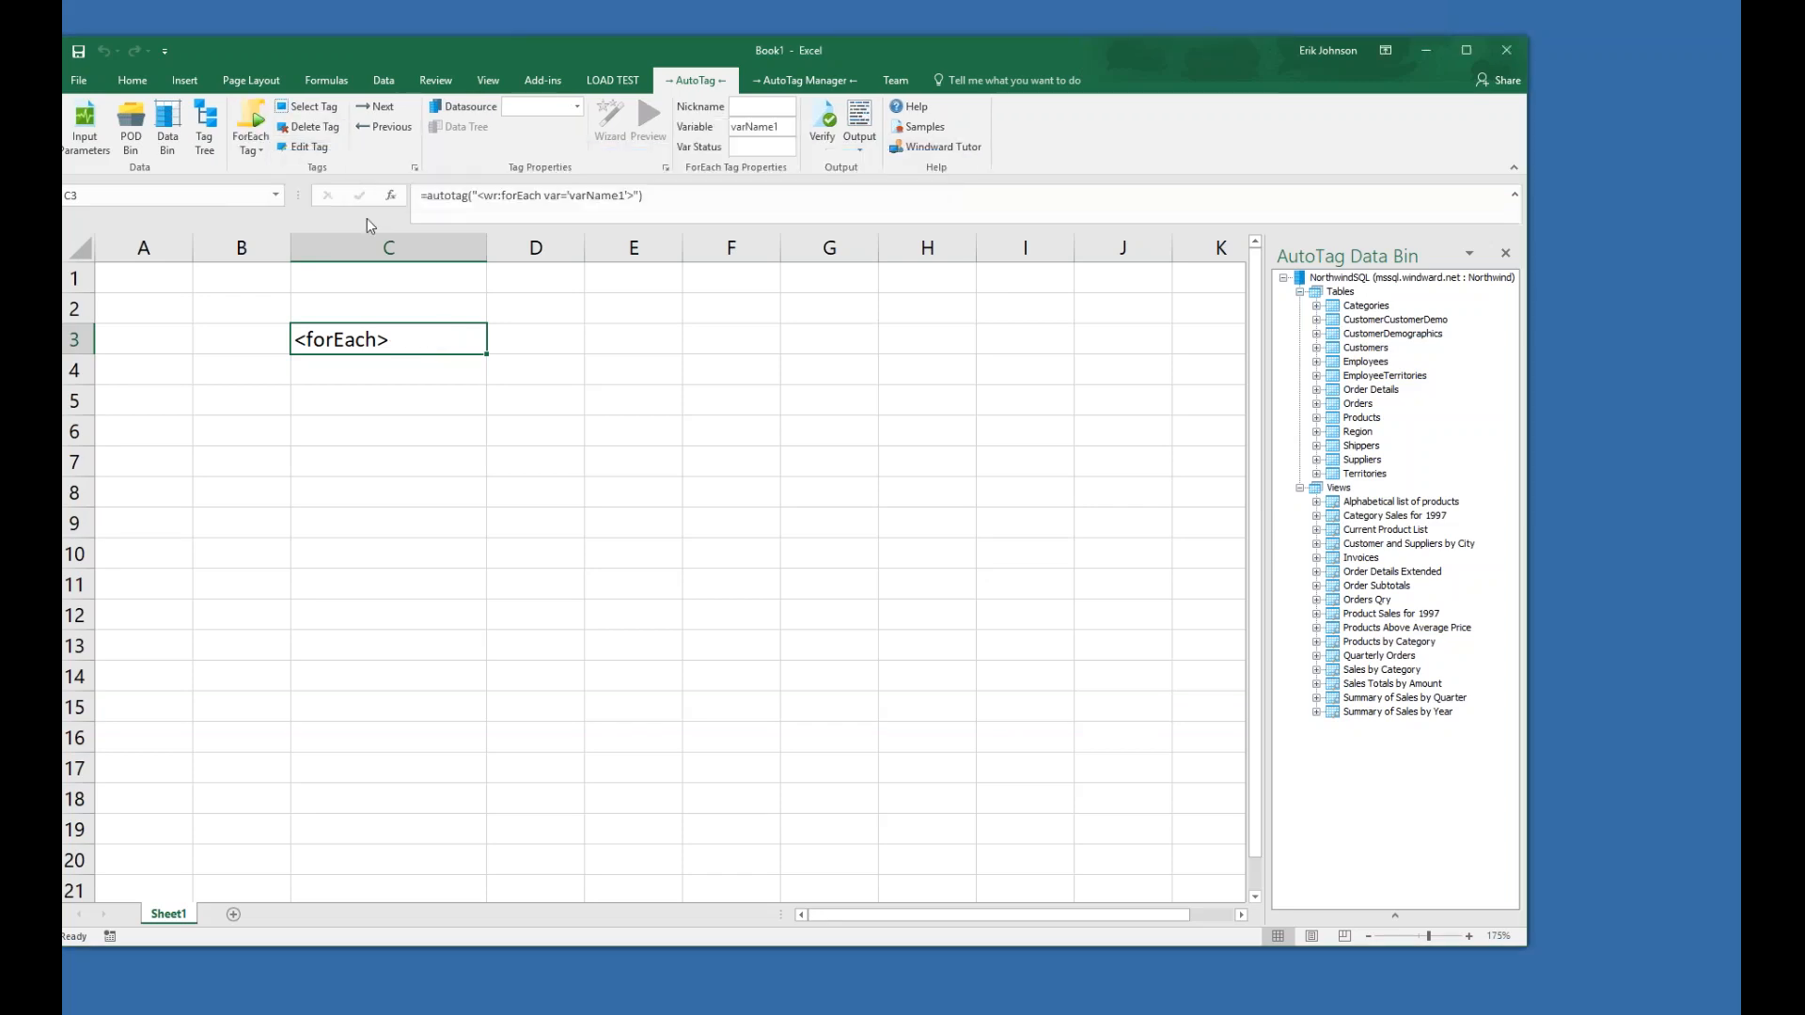
click(353, 431)
click(348, 347)
- Set the ForEach tag's datasource to NorthwindSQL and have it select from the Employees table
click(566, 107)
click(563, 130)
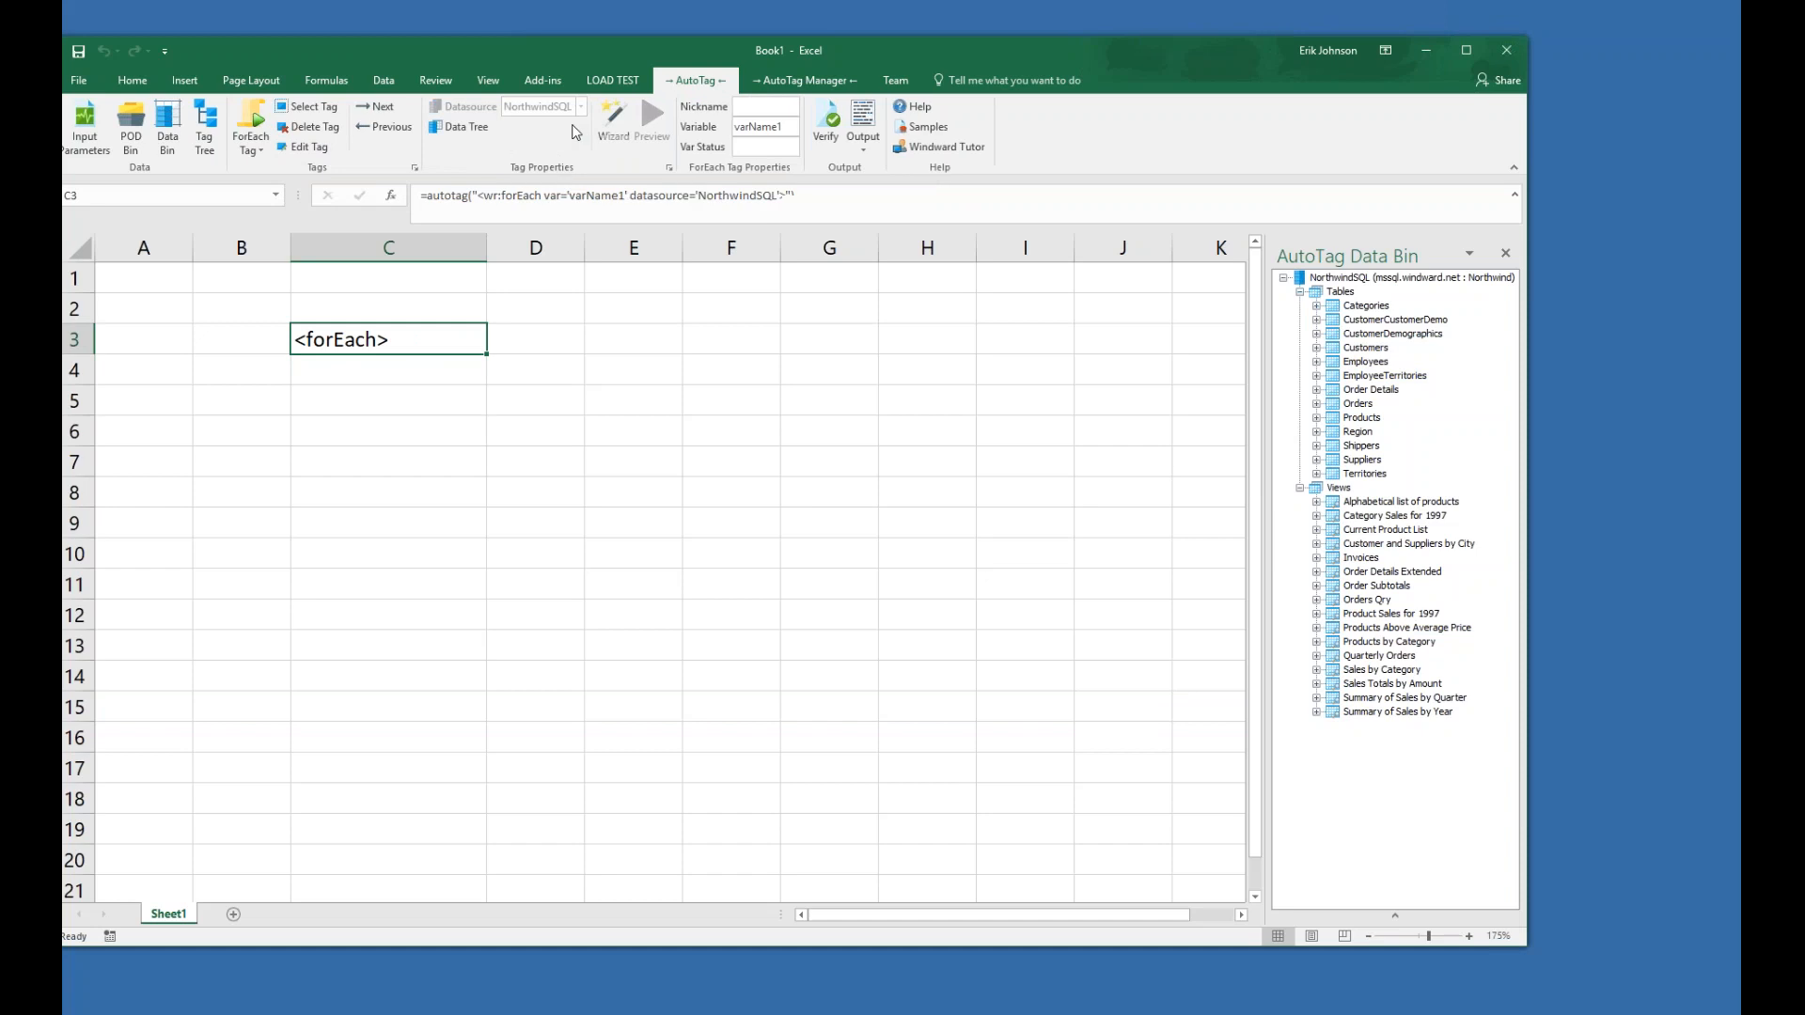
click(477, 124)
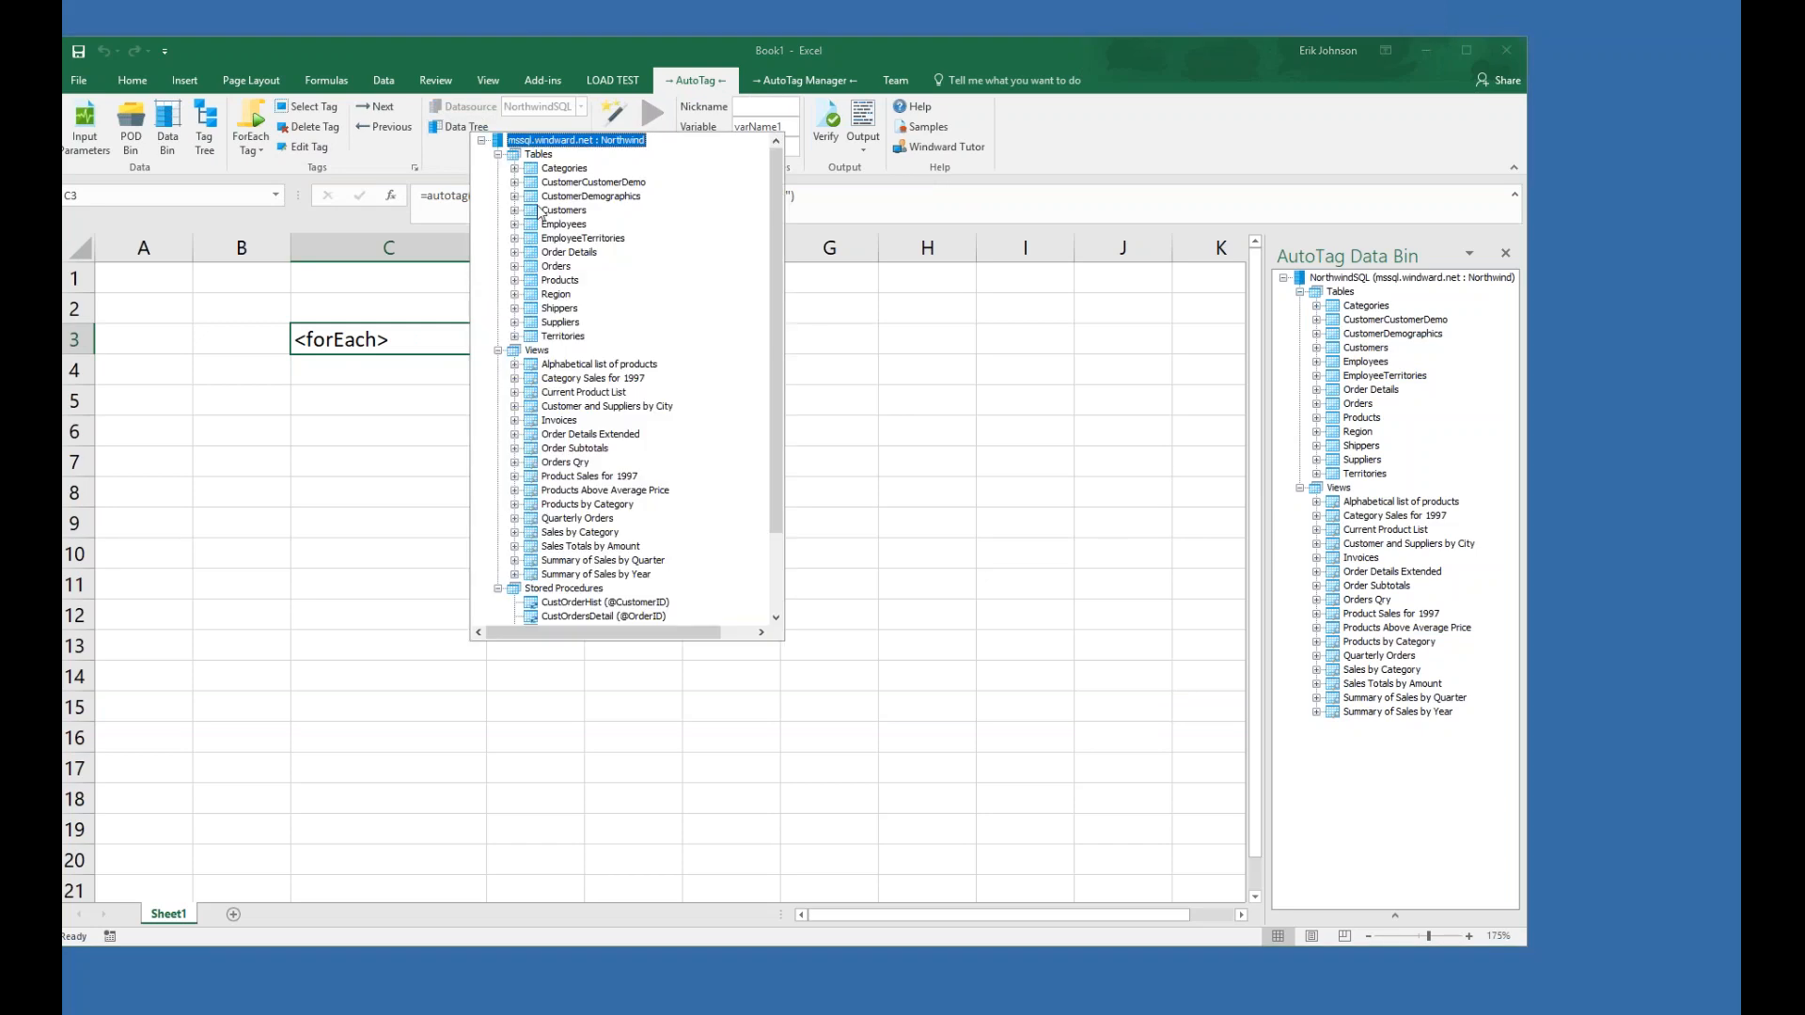
click(557, 225)
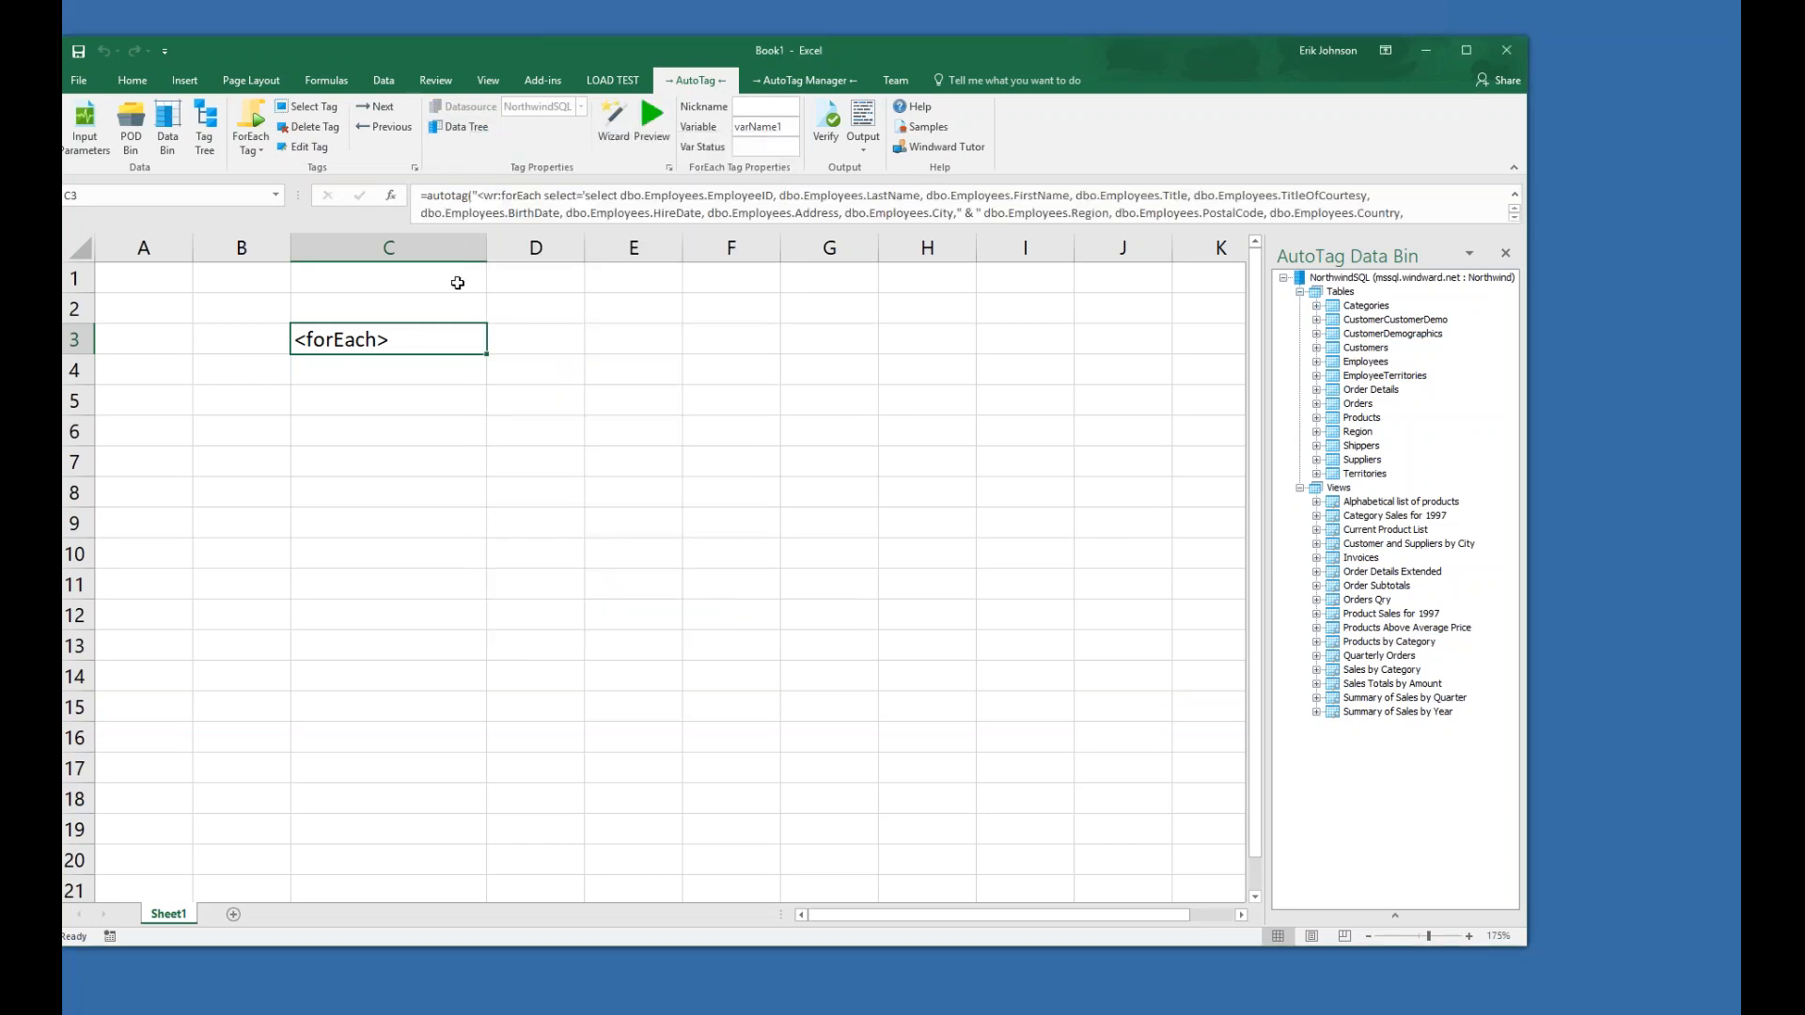
- Insert an Out tag after the ForEach tag in cell C3 and assign it varName1's FirstName field
click(250, 141)
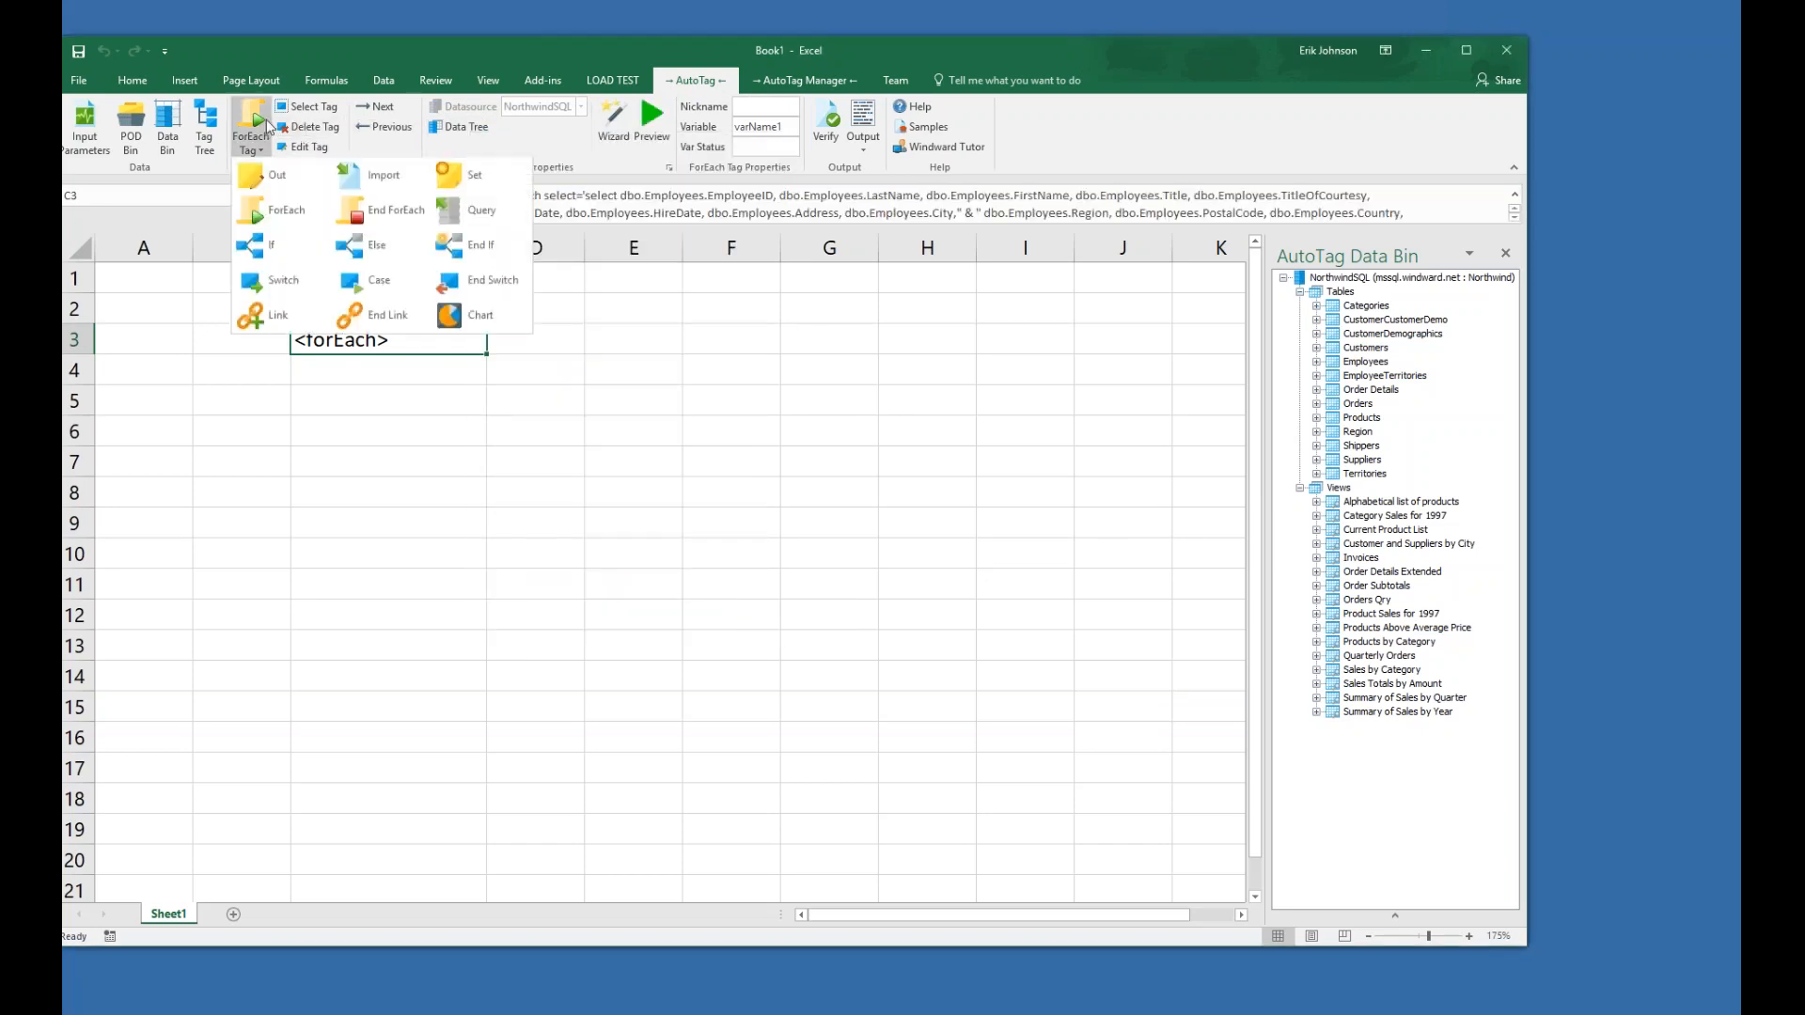
click(285, 184)
click(432, 338)
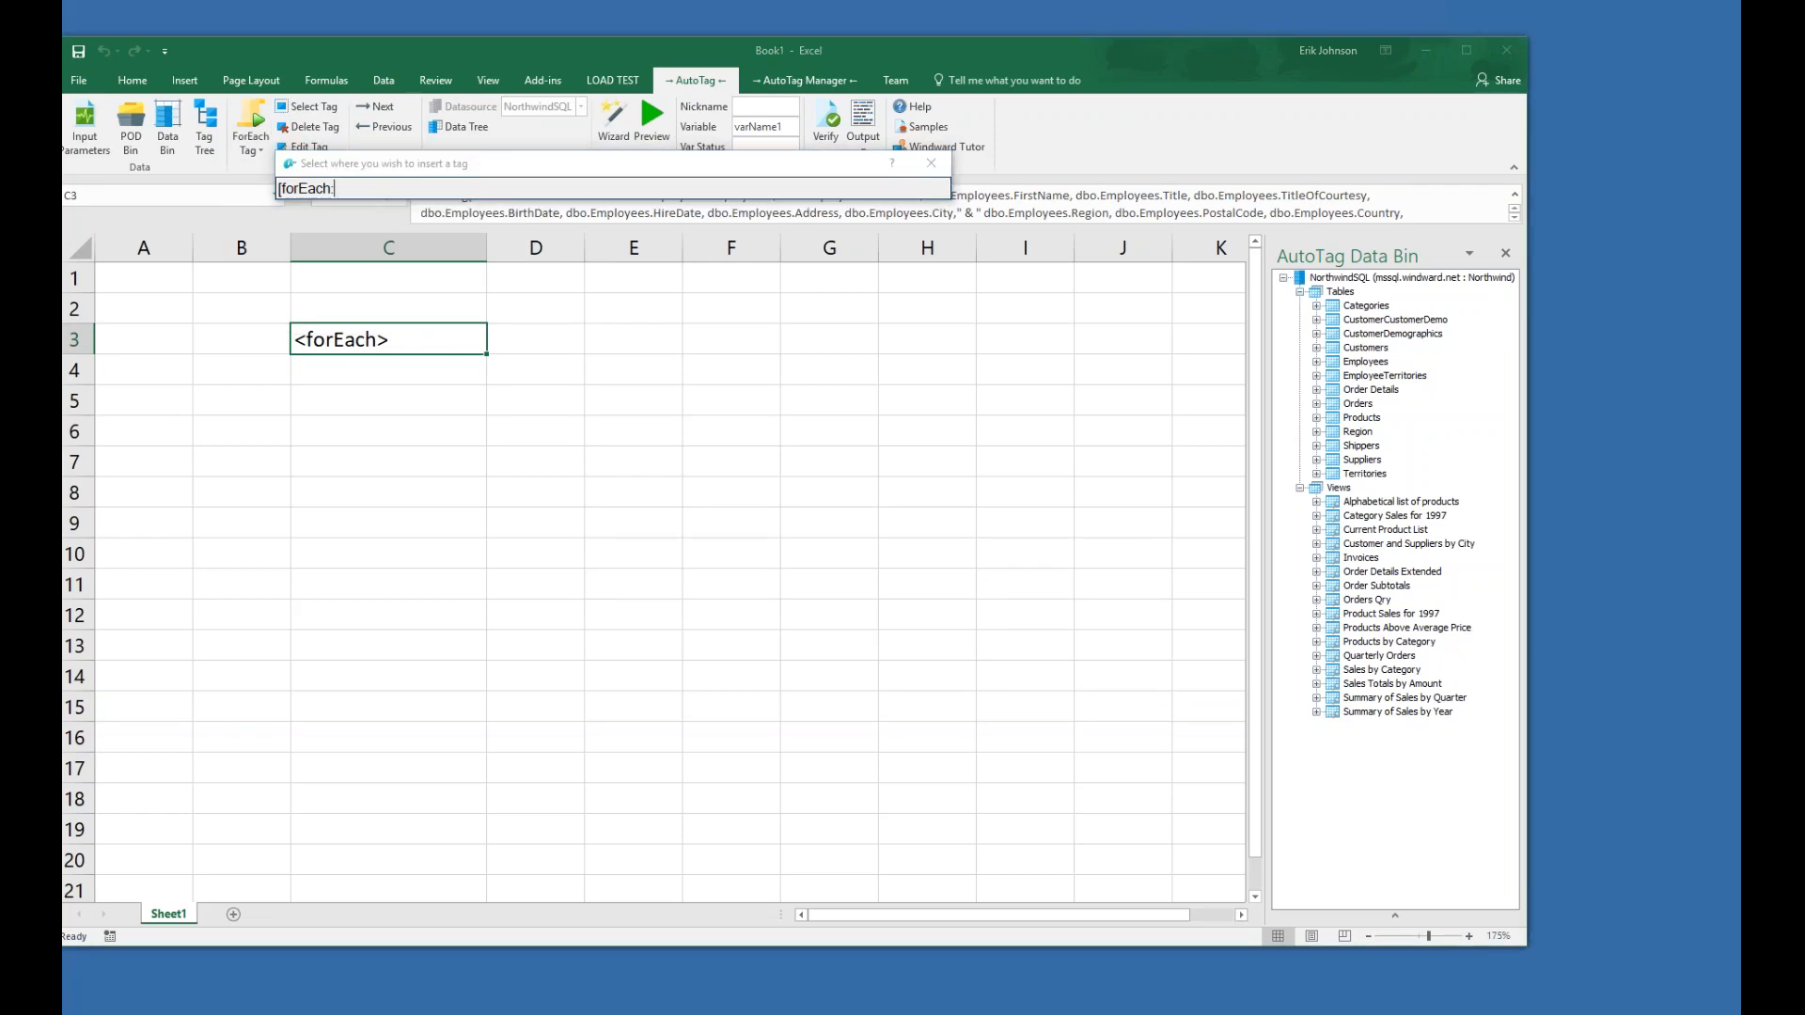
click(461, 127)
double_click(553, 196)
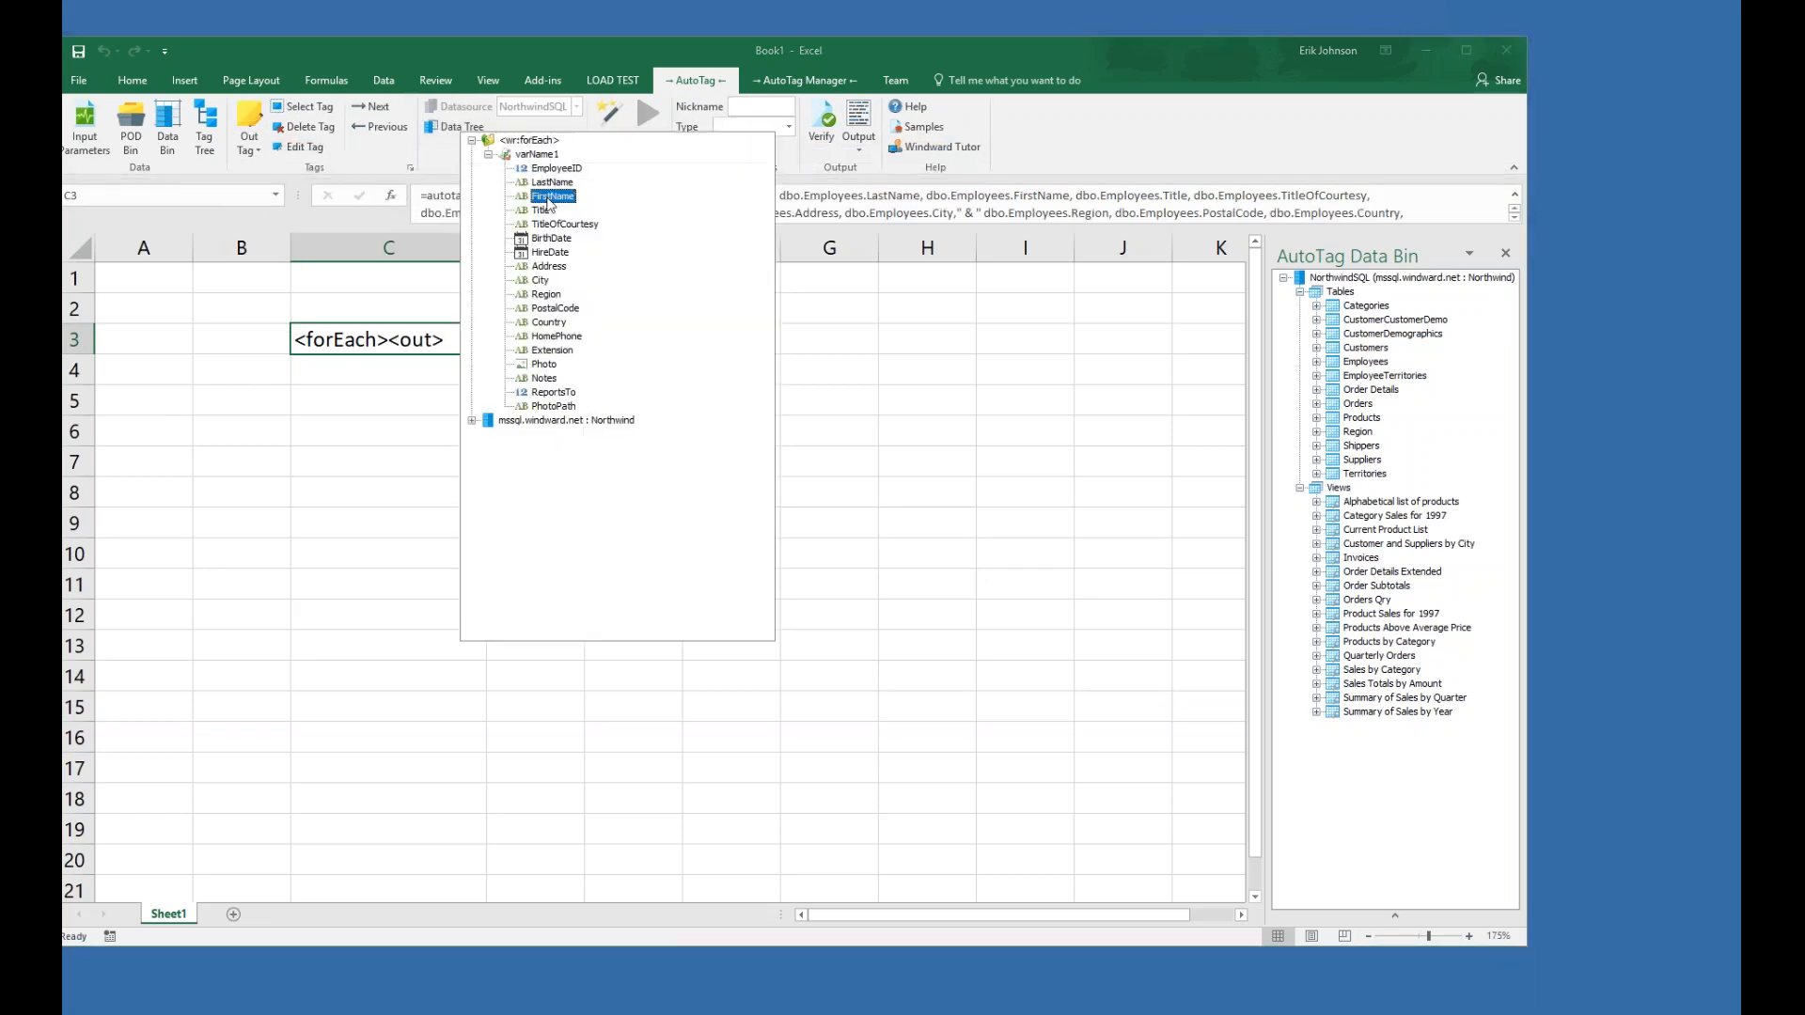
- Insert an End ForEach tag in cell C4, directly below the ForEach tag
click(420, 379)
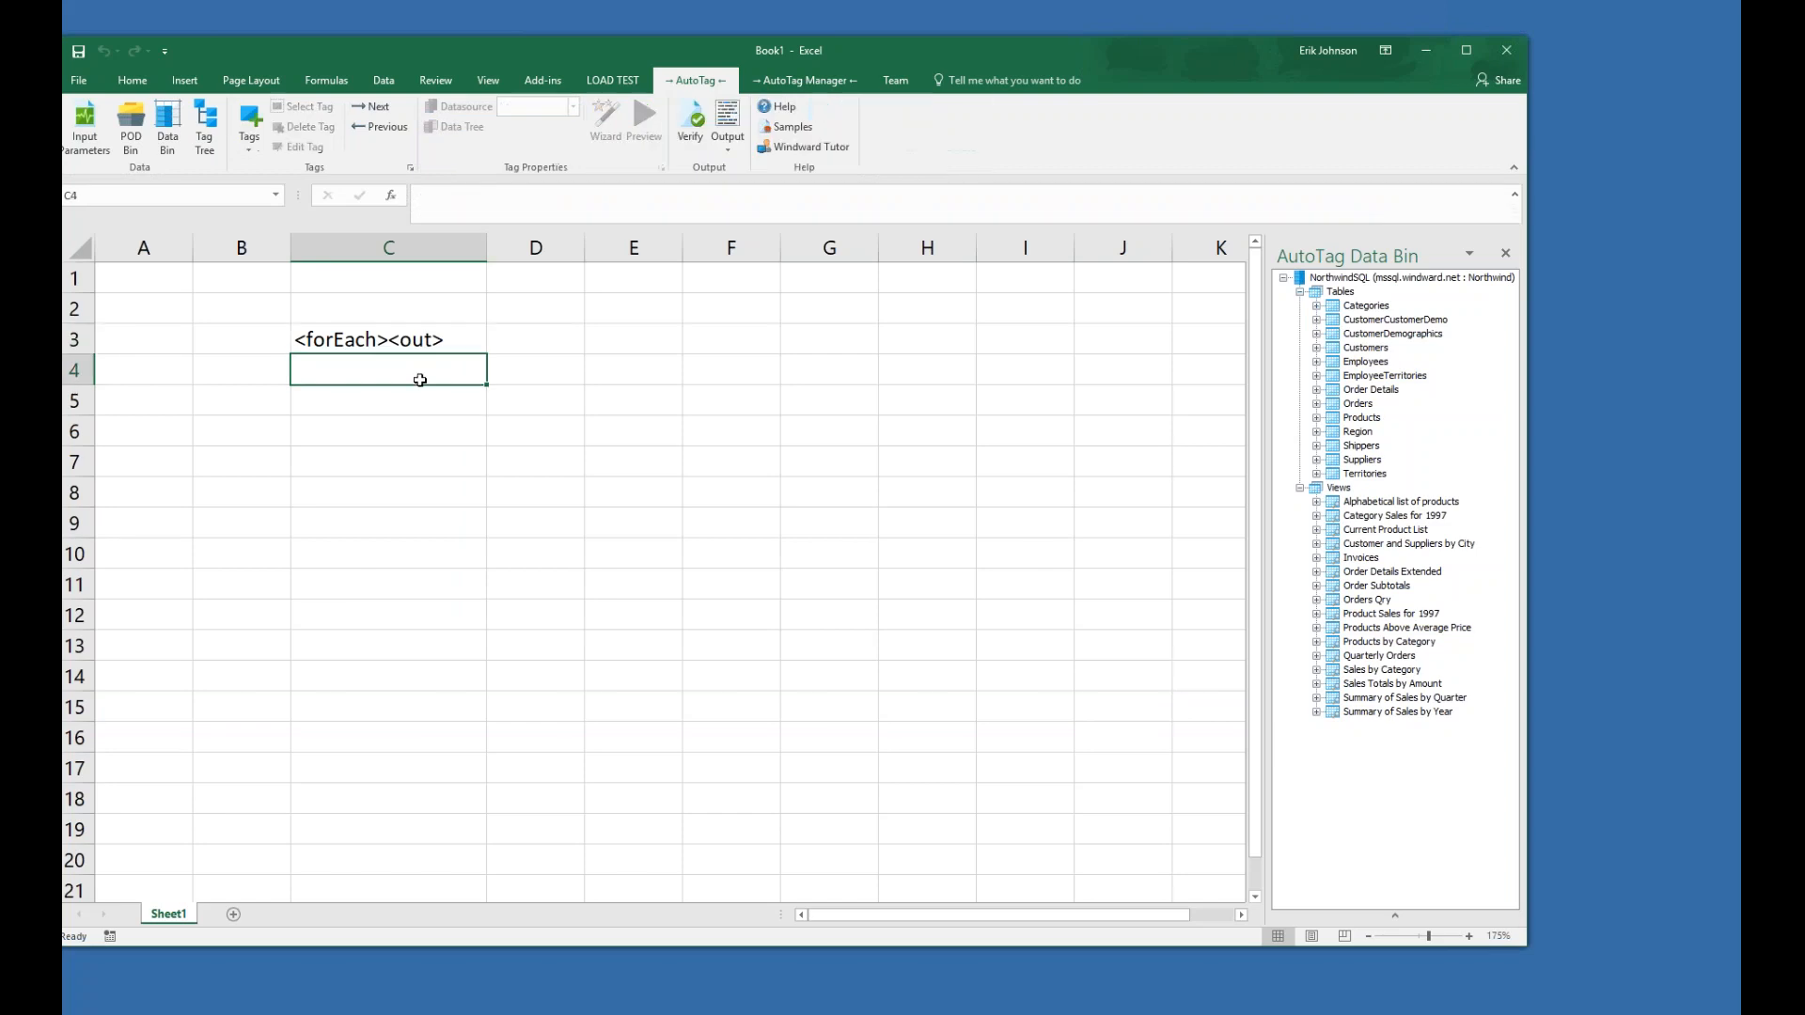
click(249, 132)
click(385, 211)
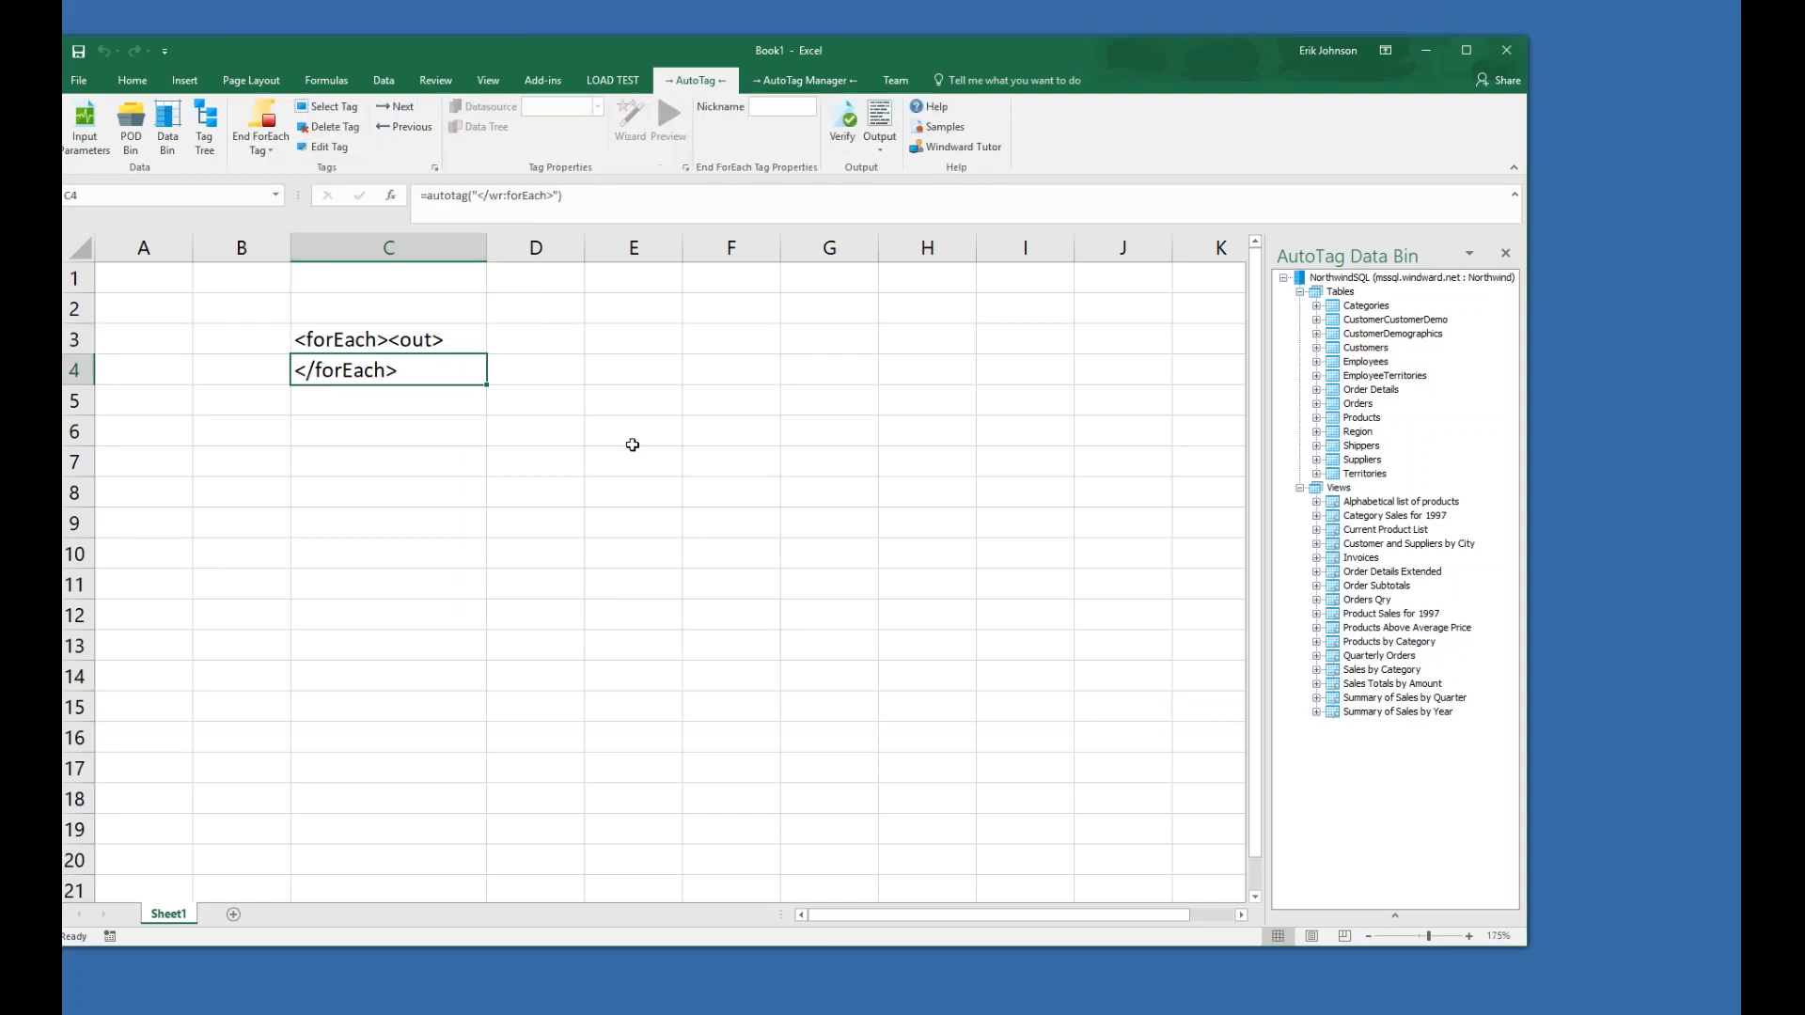
click(631, 450)
- Generate the template's XLSX output, saving the template as Book1.xlsx on the Desktop
click(381, 350)
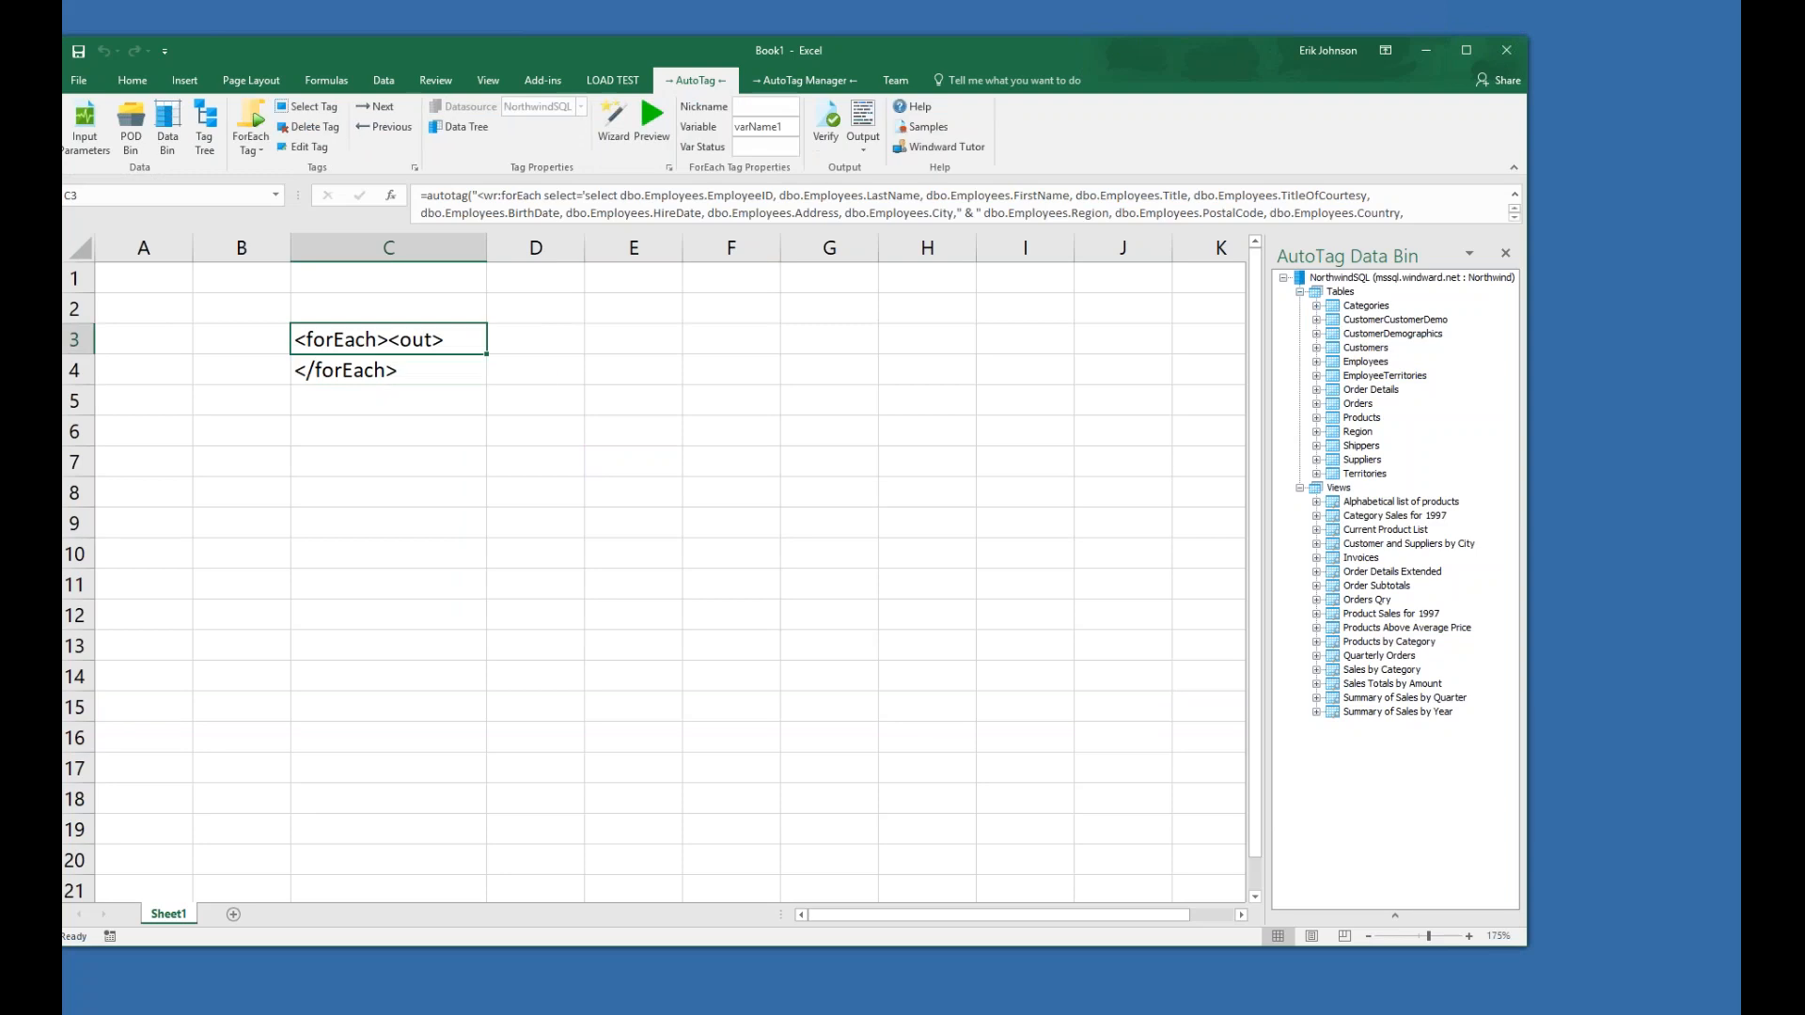
click(865, 117)
click(946, 583)
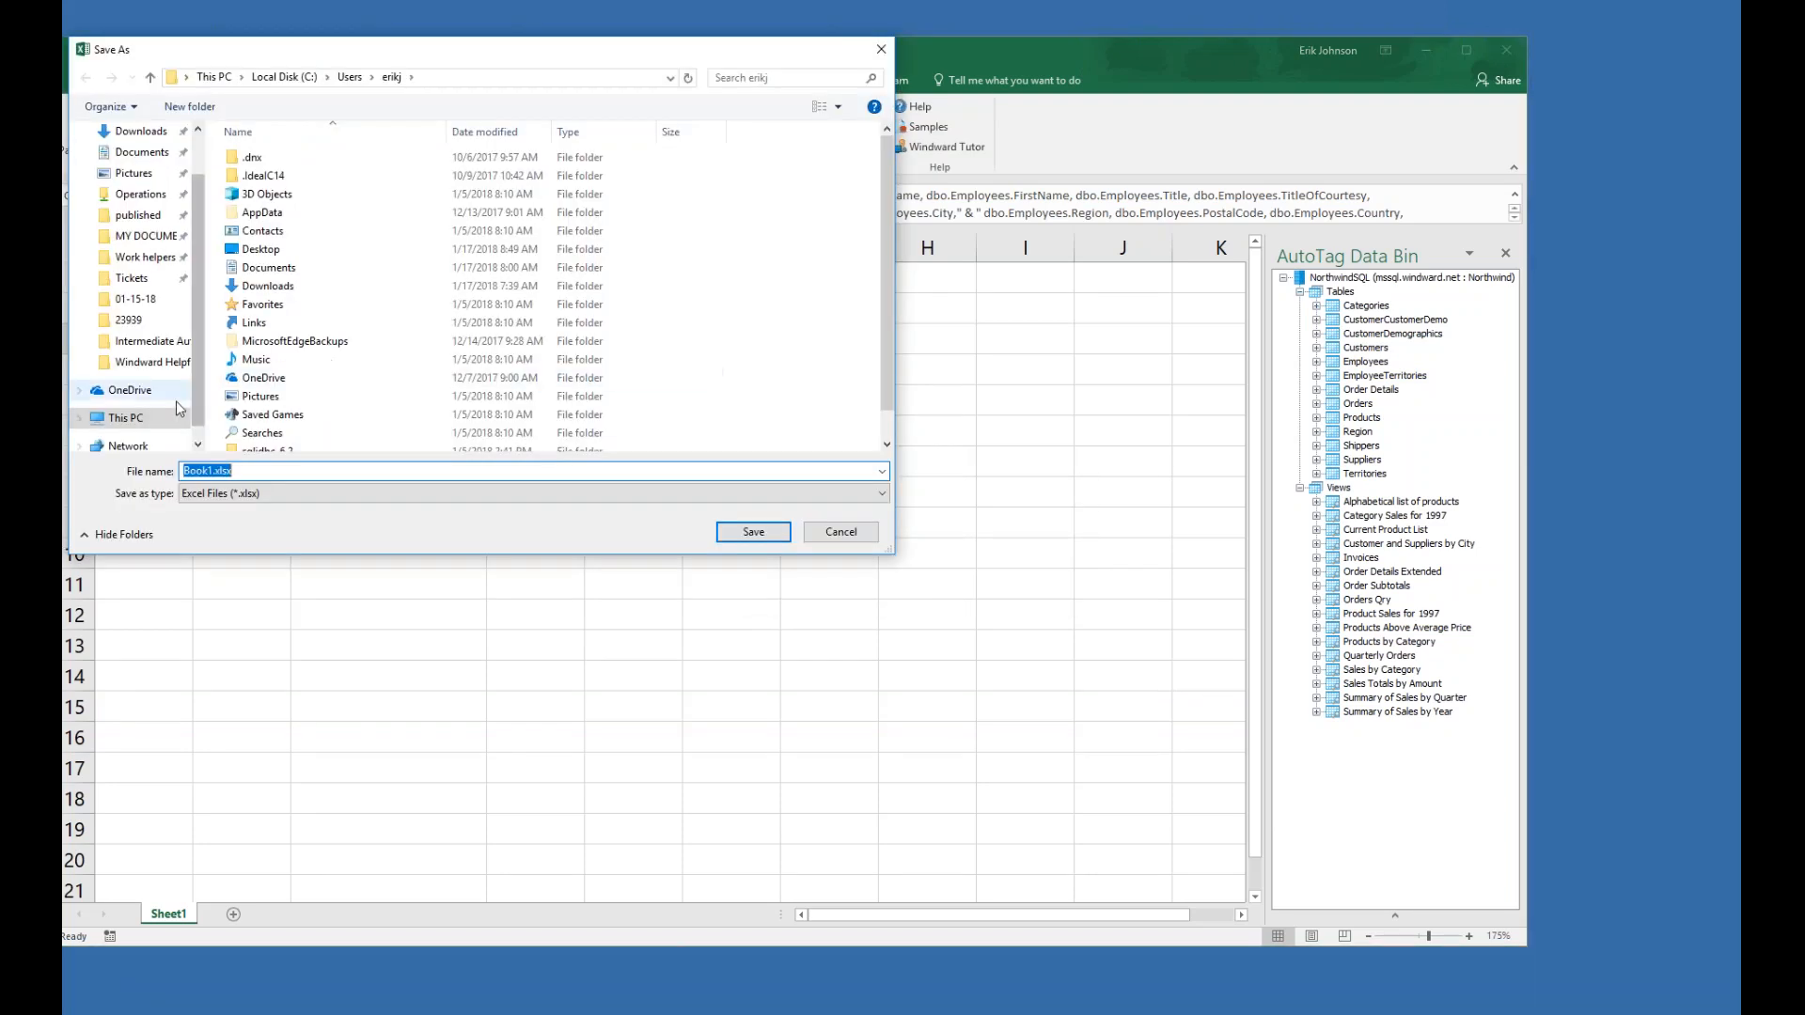
scroll(195, 251, up, 1)
click(134, 165)
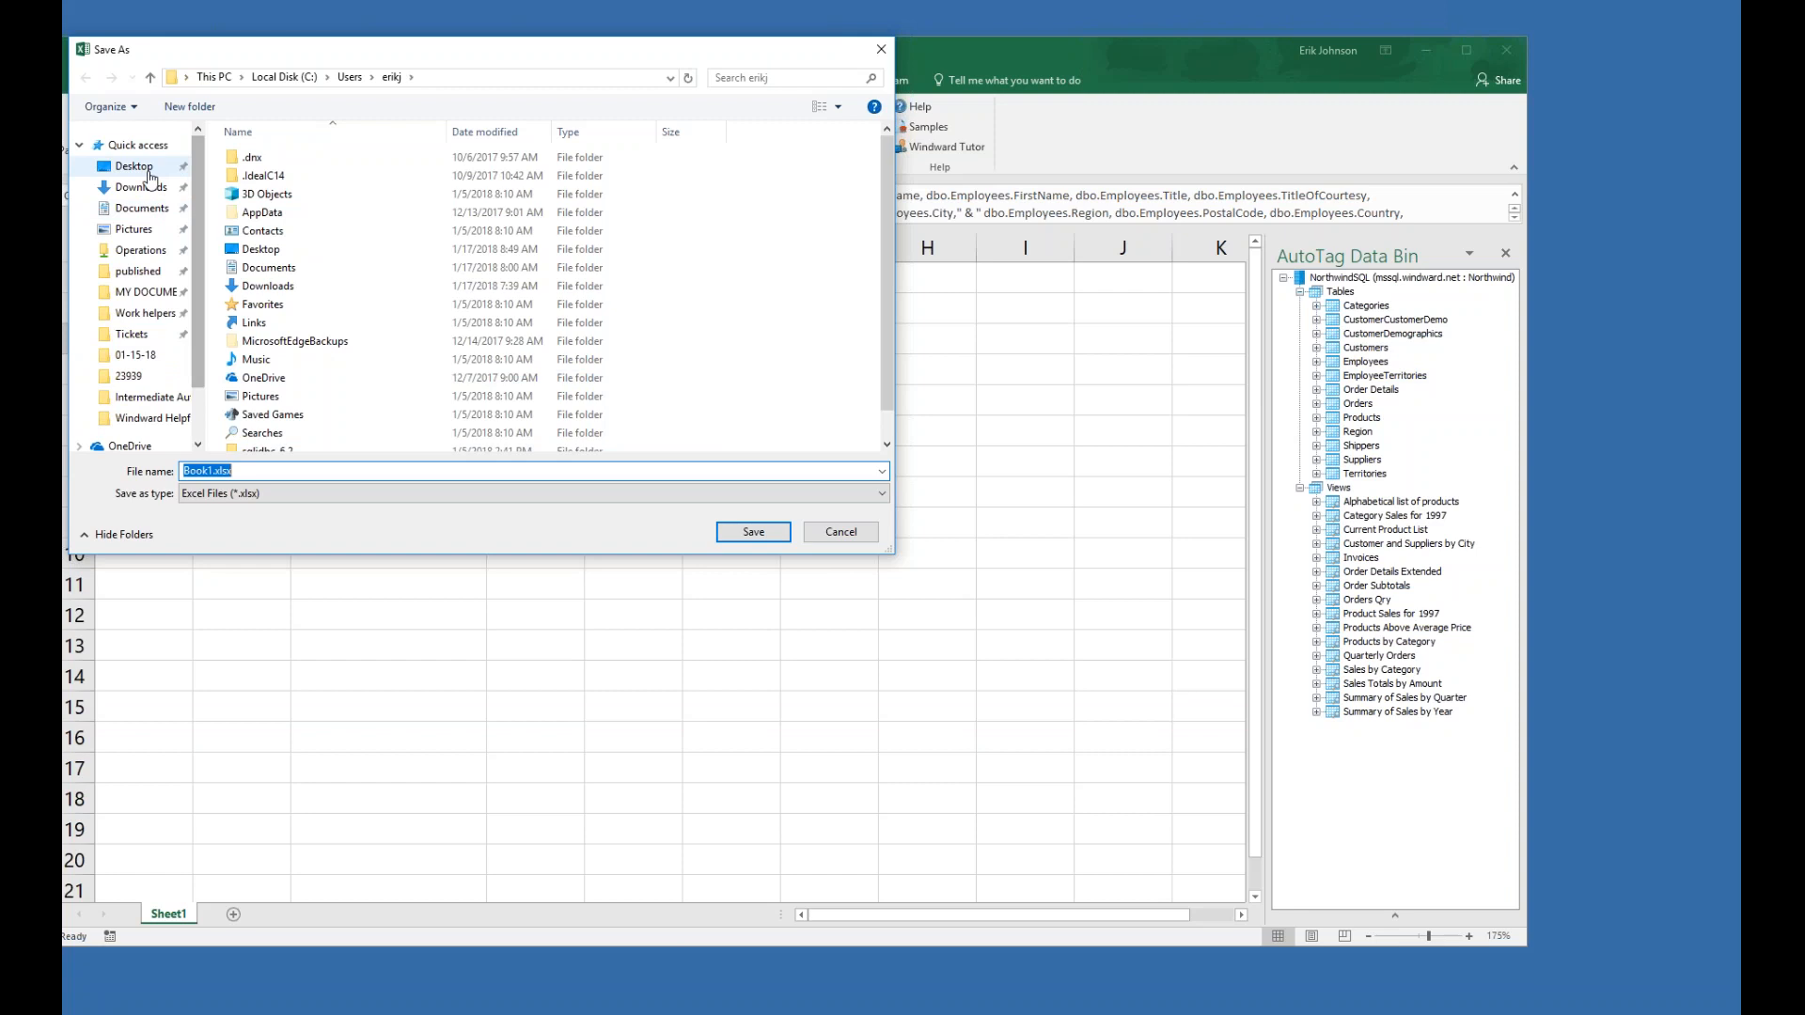
click(753, 532)
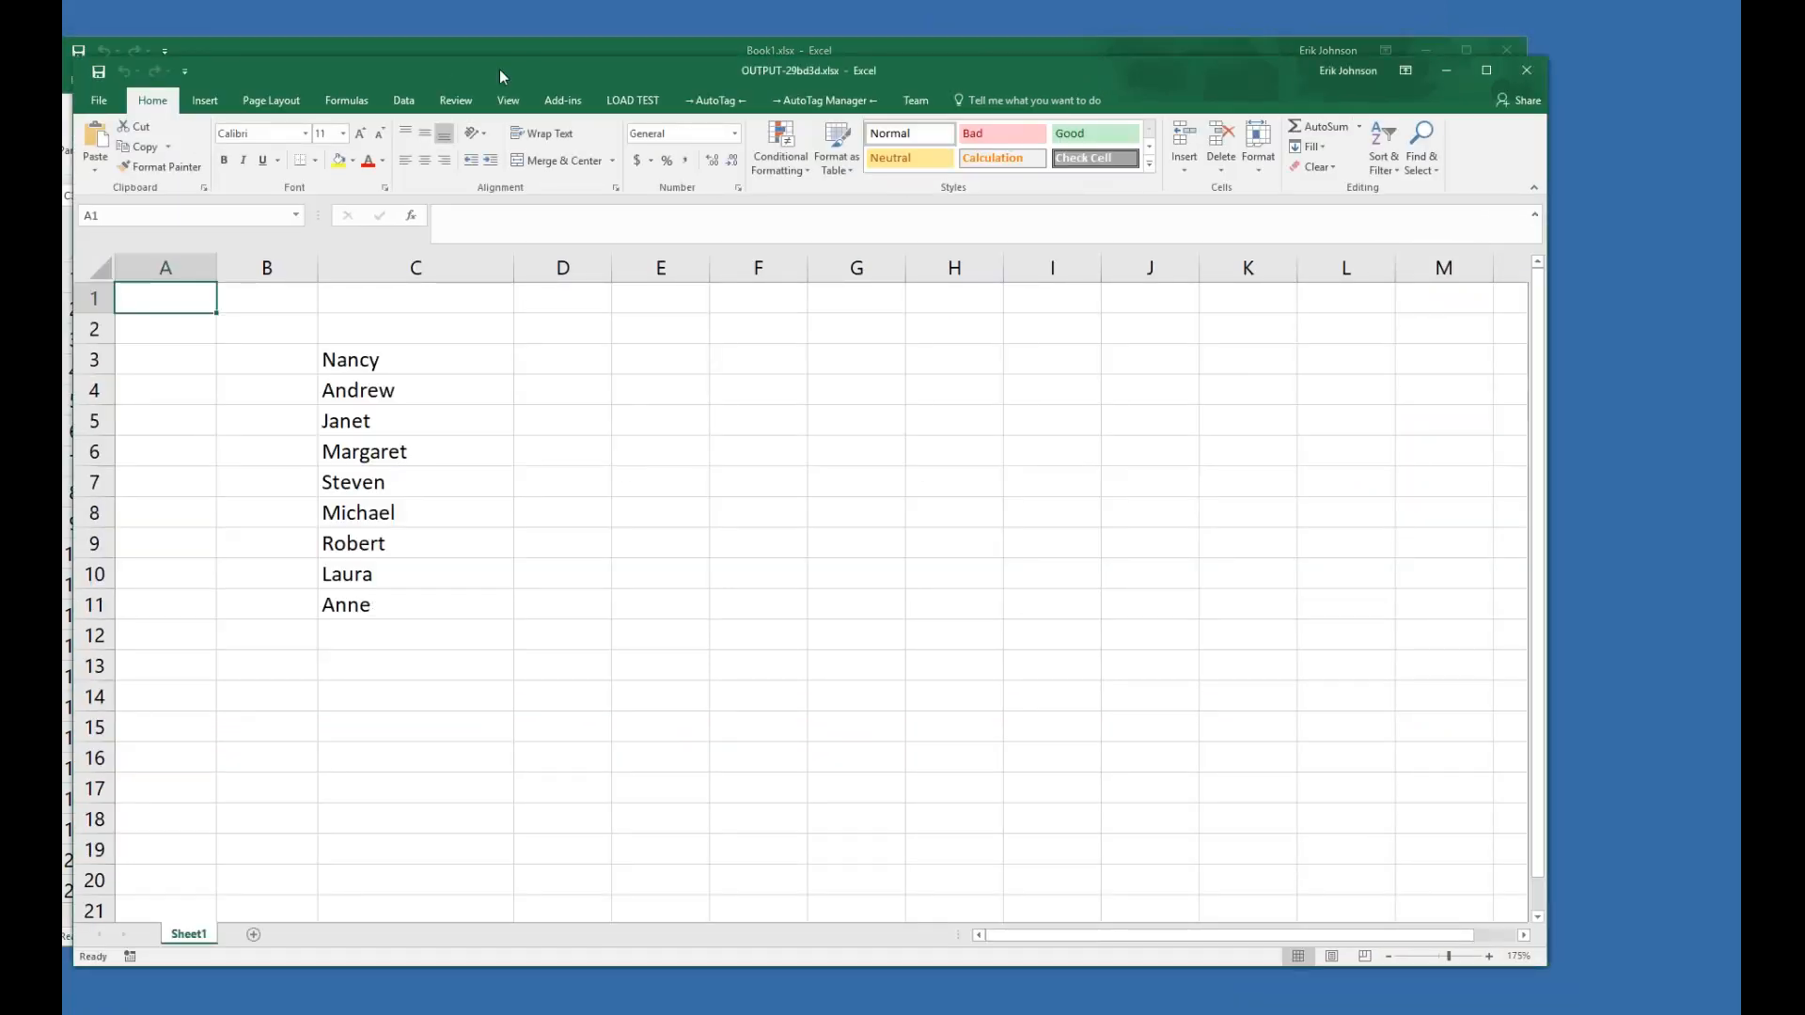
- Compare the generated output workbook with the tags in the template, then close the output
drag(440, 70, 906, 82)
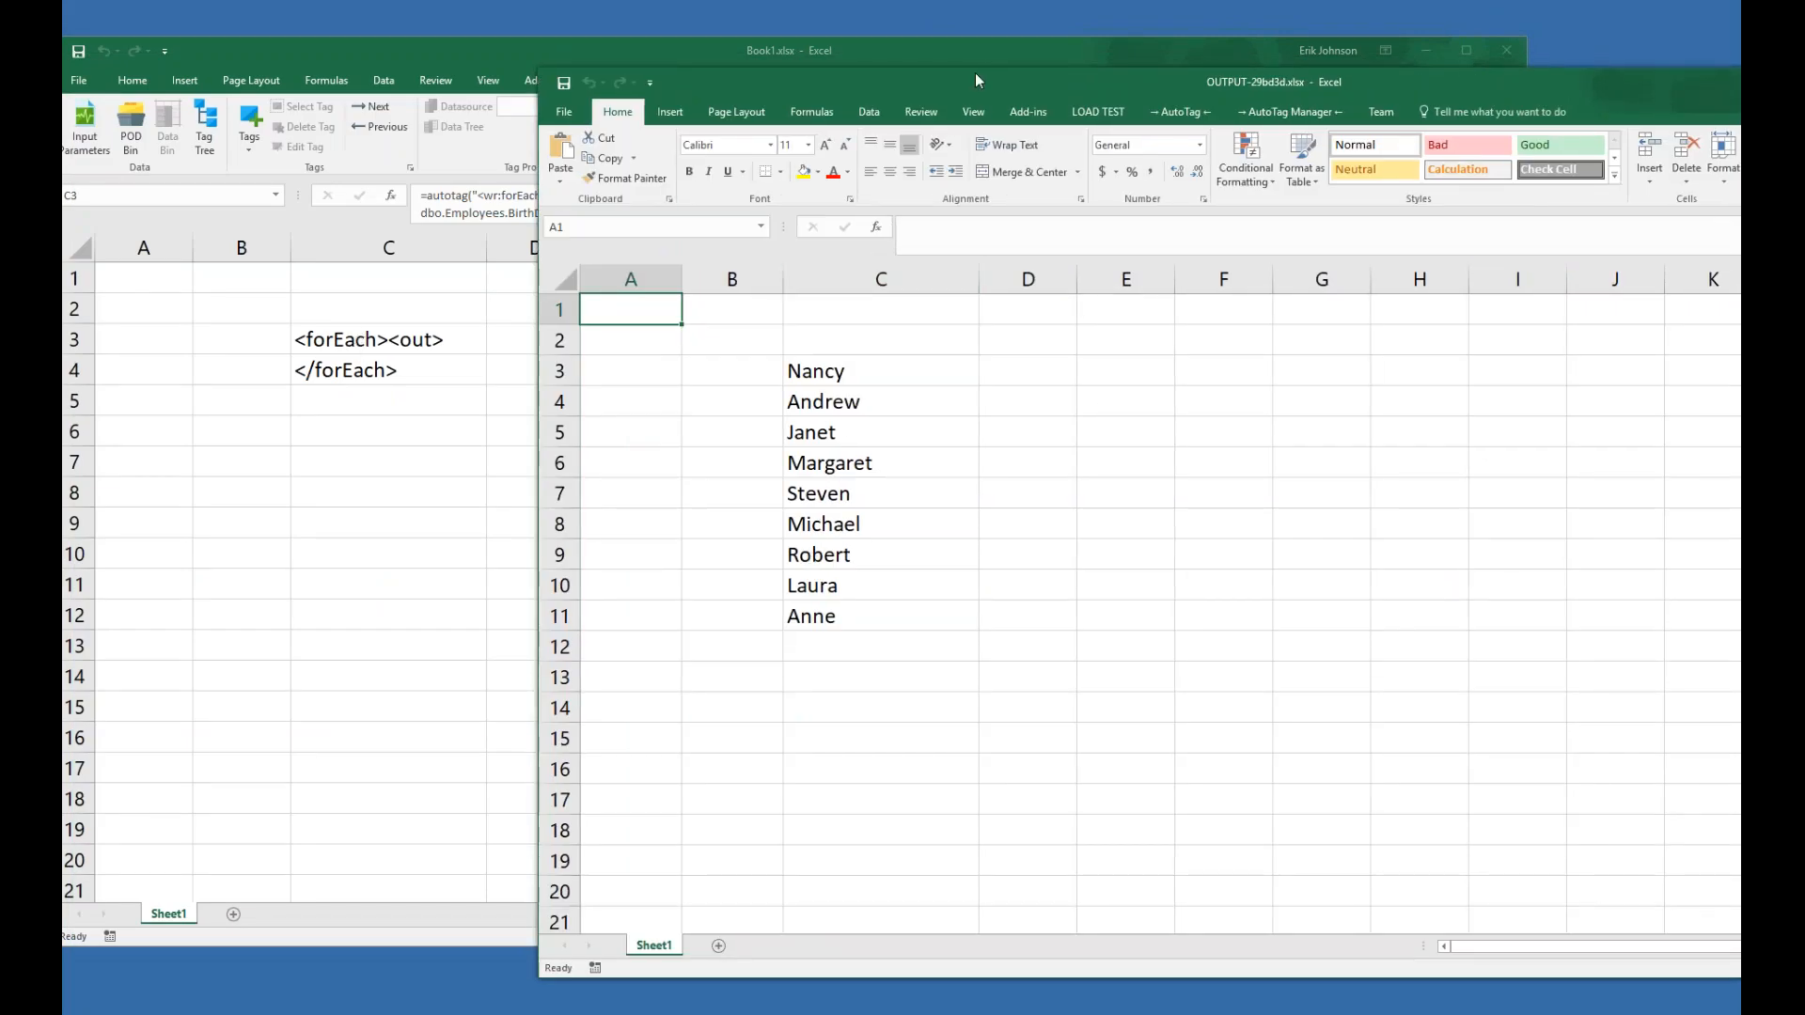
drag(946, 82, 638, 82)
click(1683, 87)
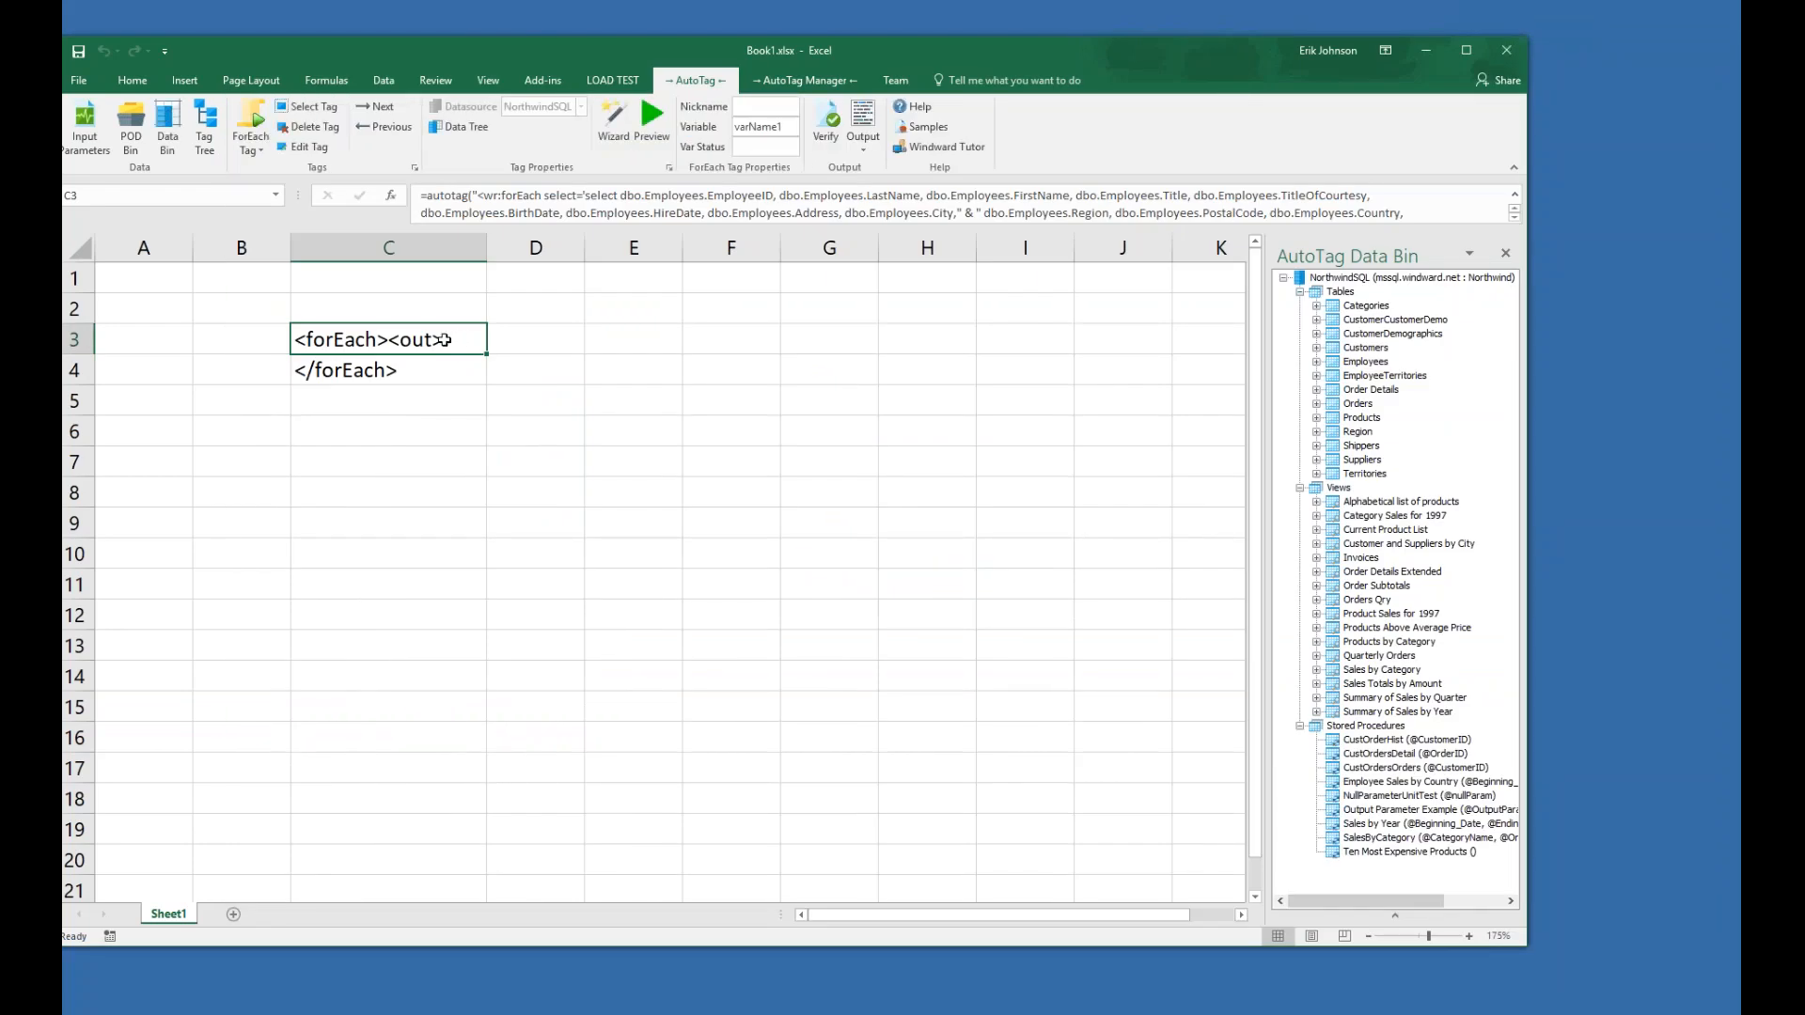
- Insert a second Out tag after the existing one in cell C3 and widen column C slightly to fit
click(256, 141)
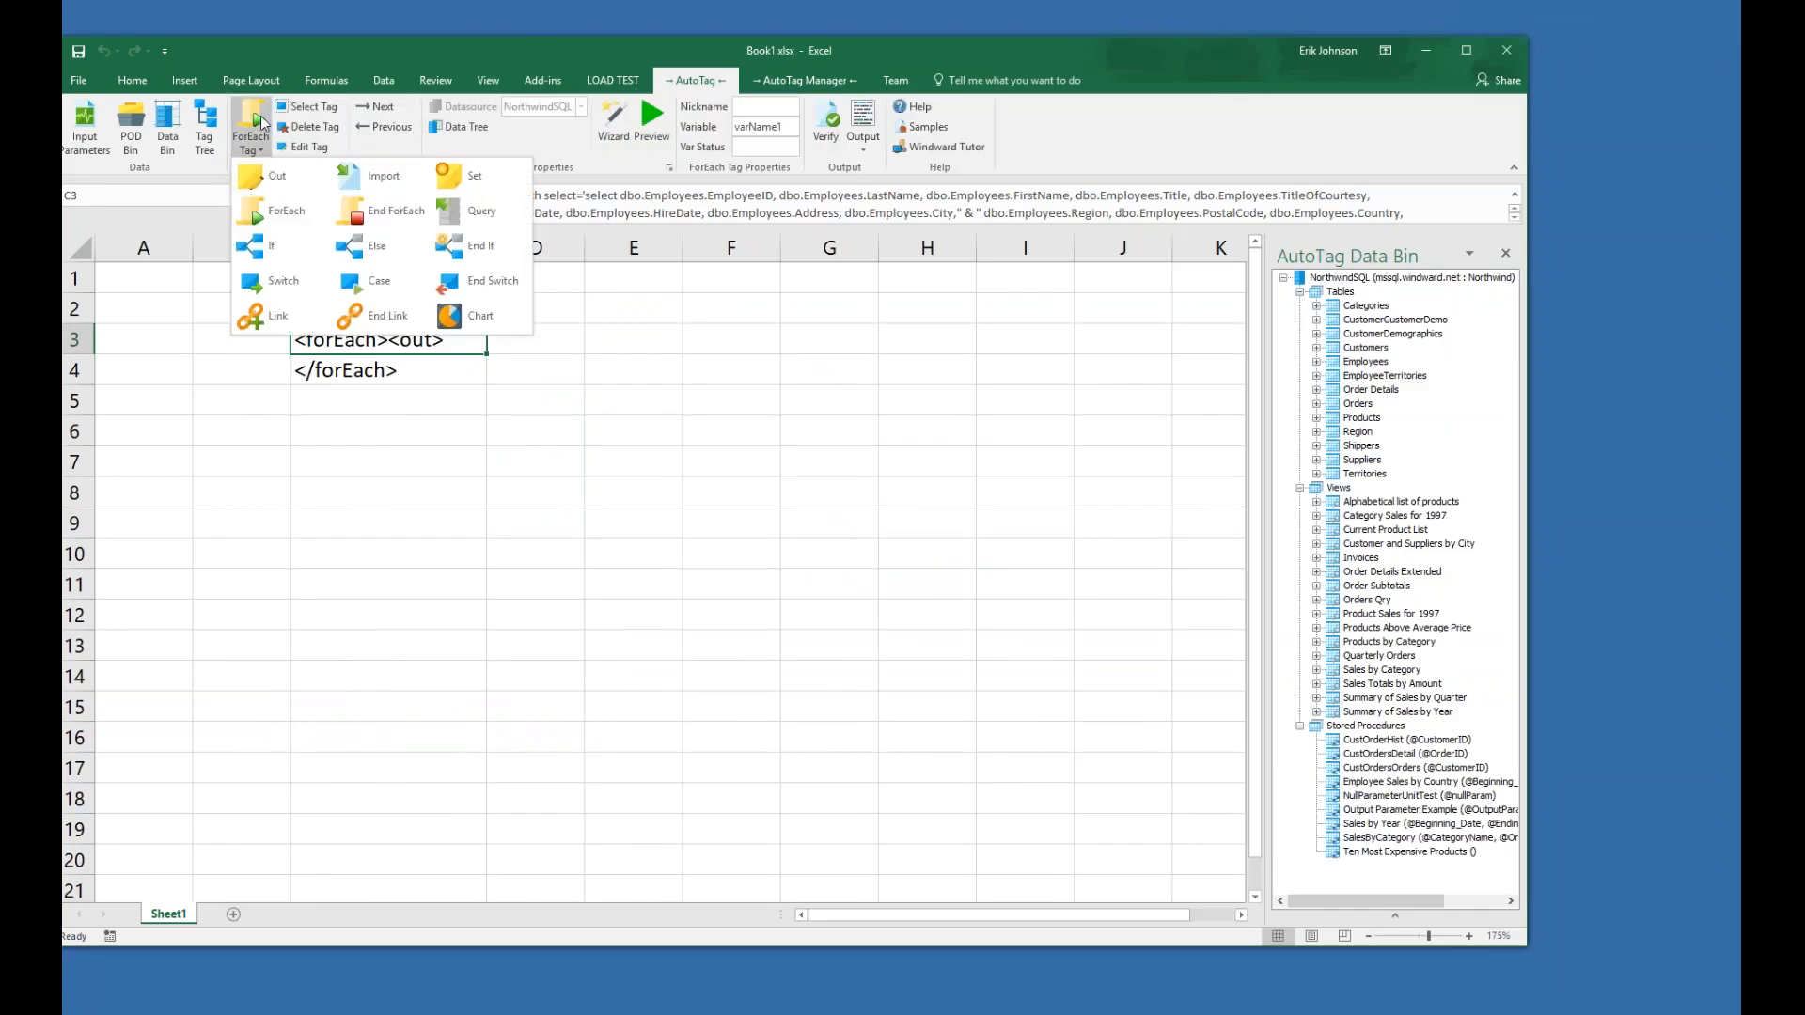
click(274, 178)
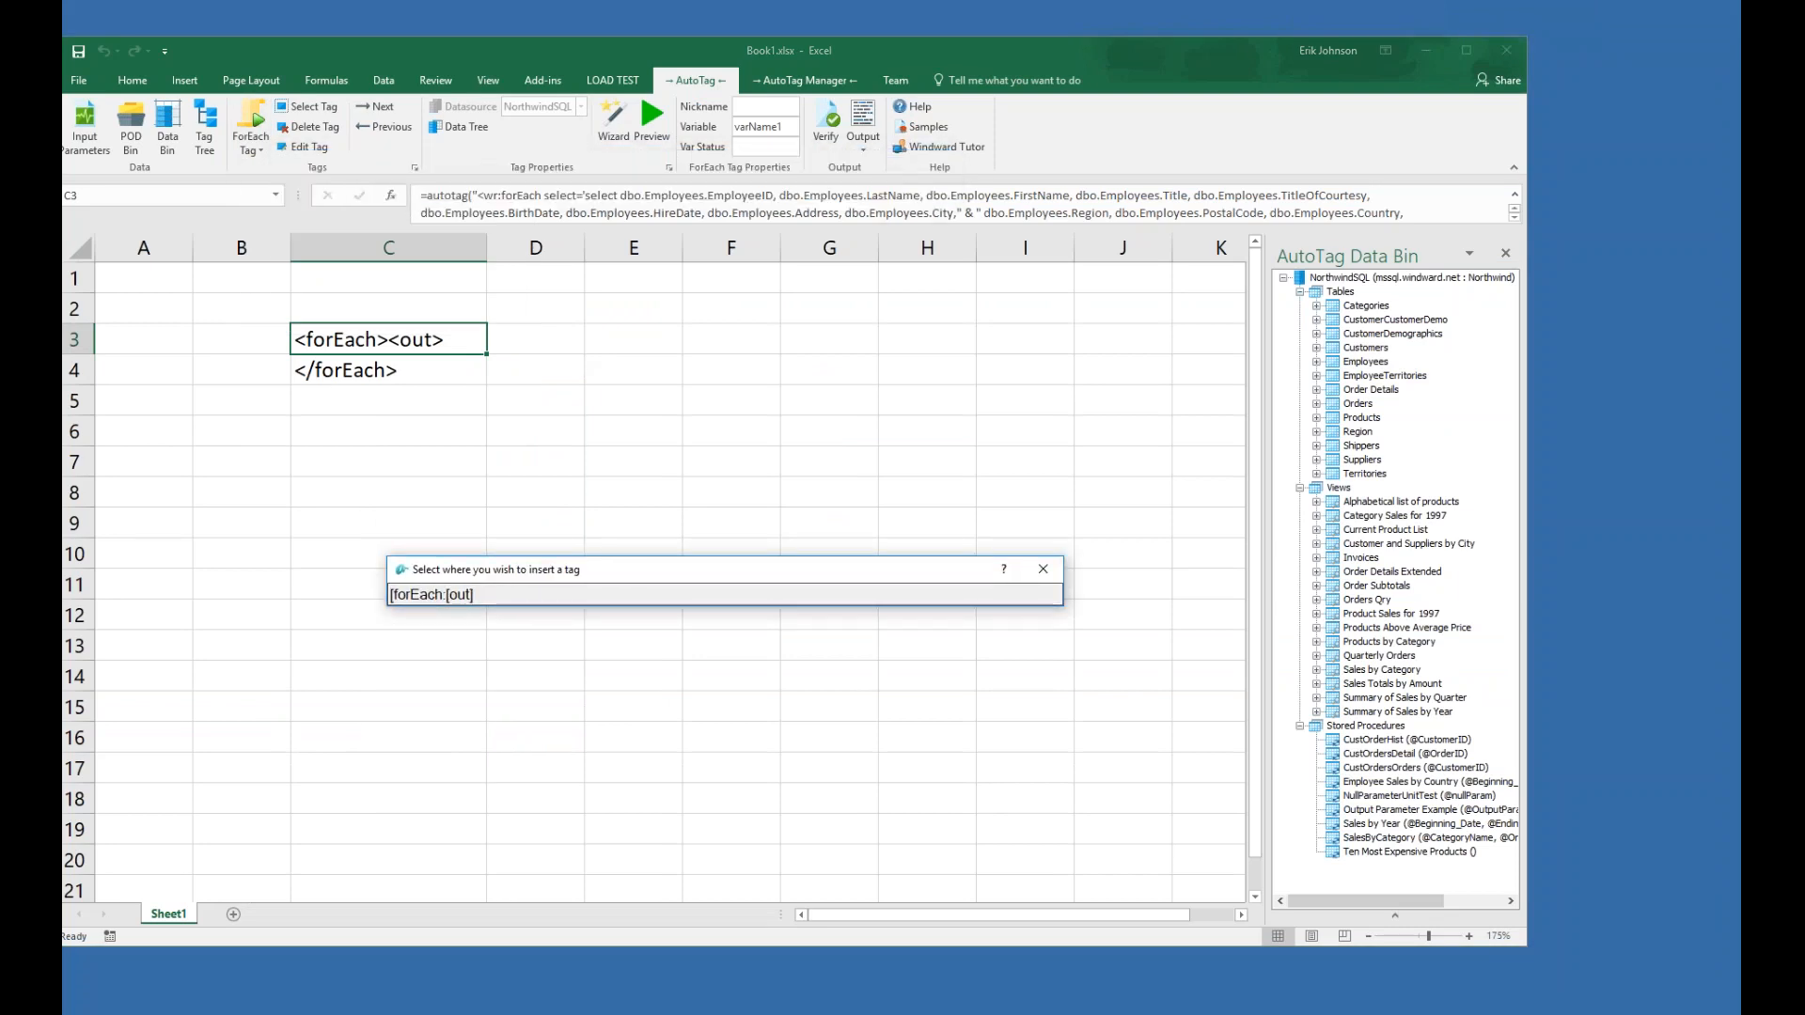
click(483, 596)
drag(490, 256, 517, 257)
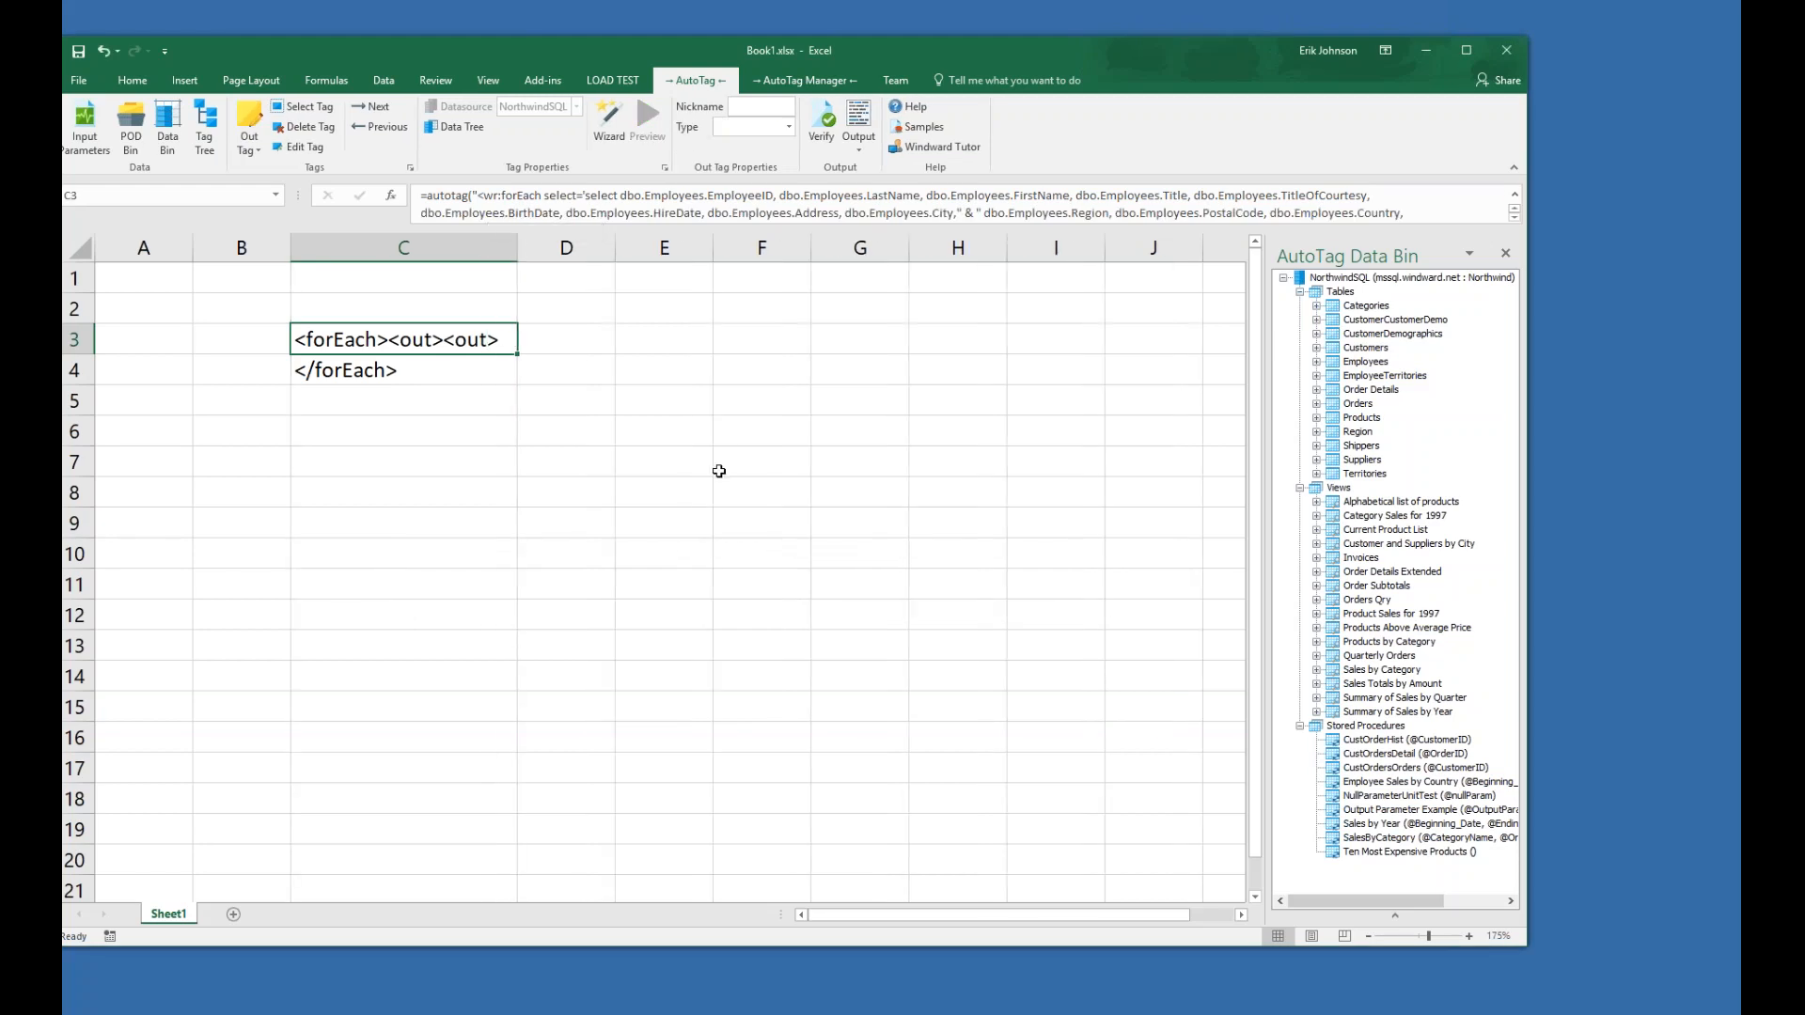
- Select the first Out tag among the tags in cell C3 with Select Tag
click(414, 440)
click(393, 344)
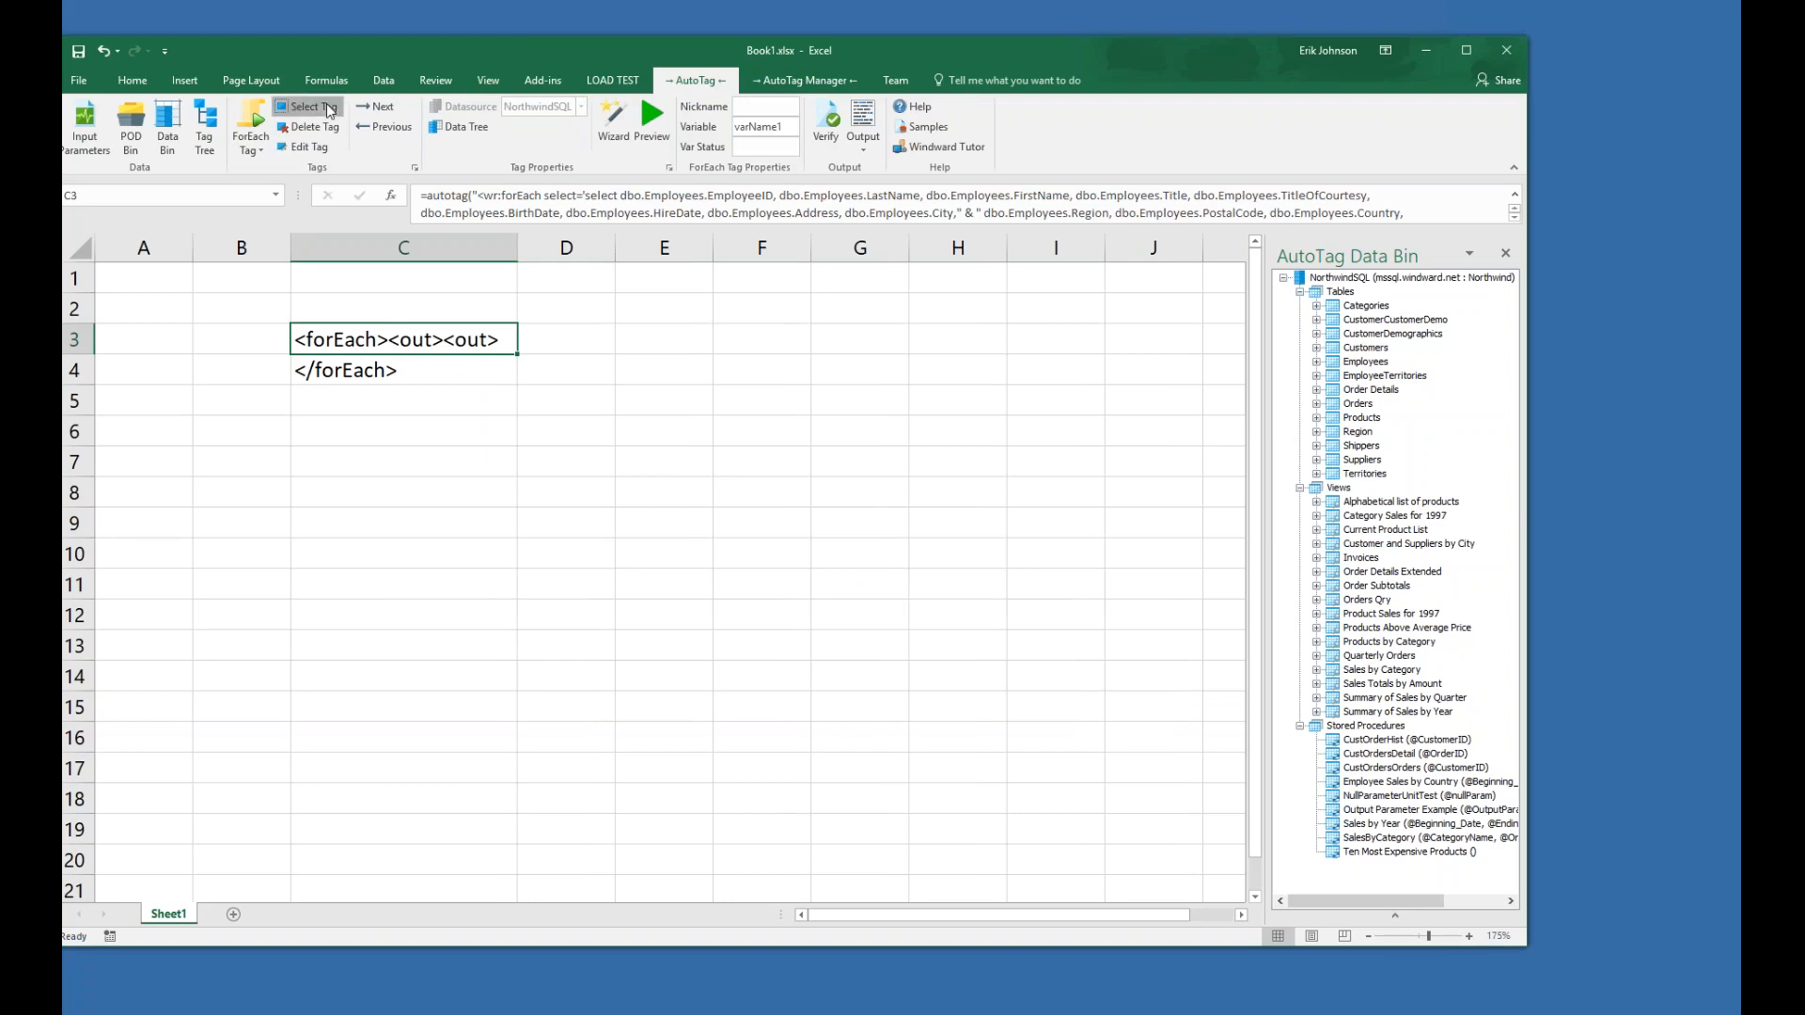
click(328, 108)
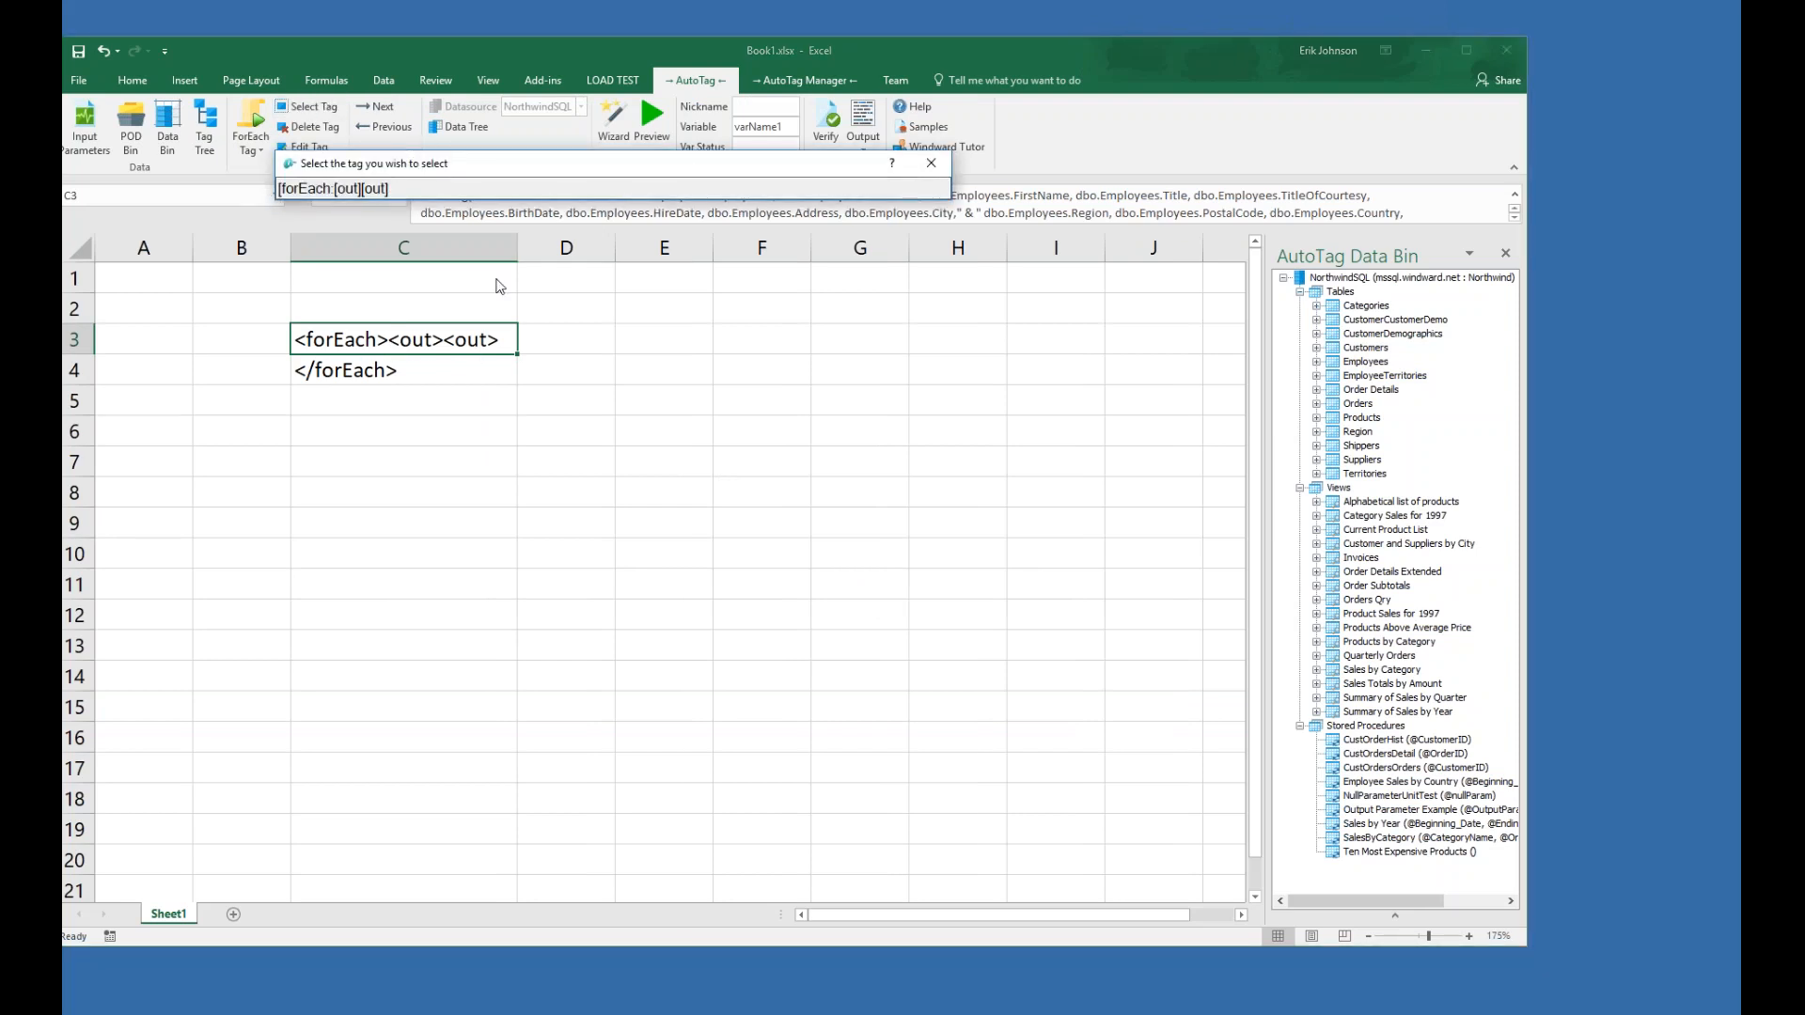
drag(656, 177, 713, 506)
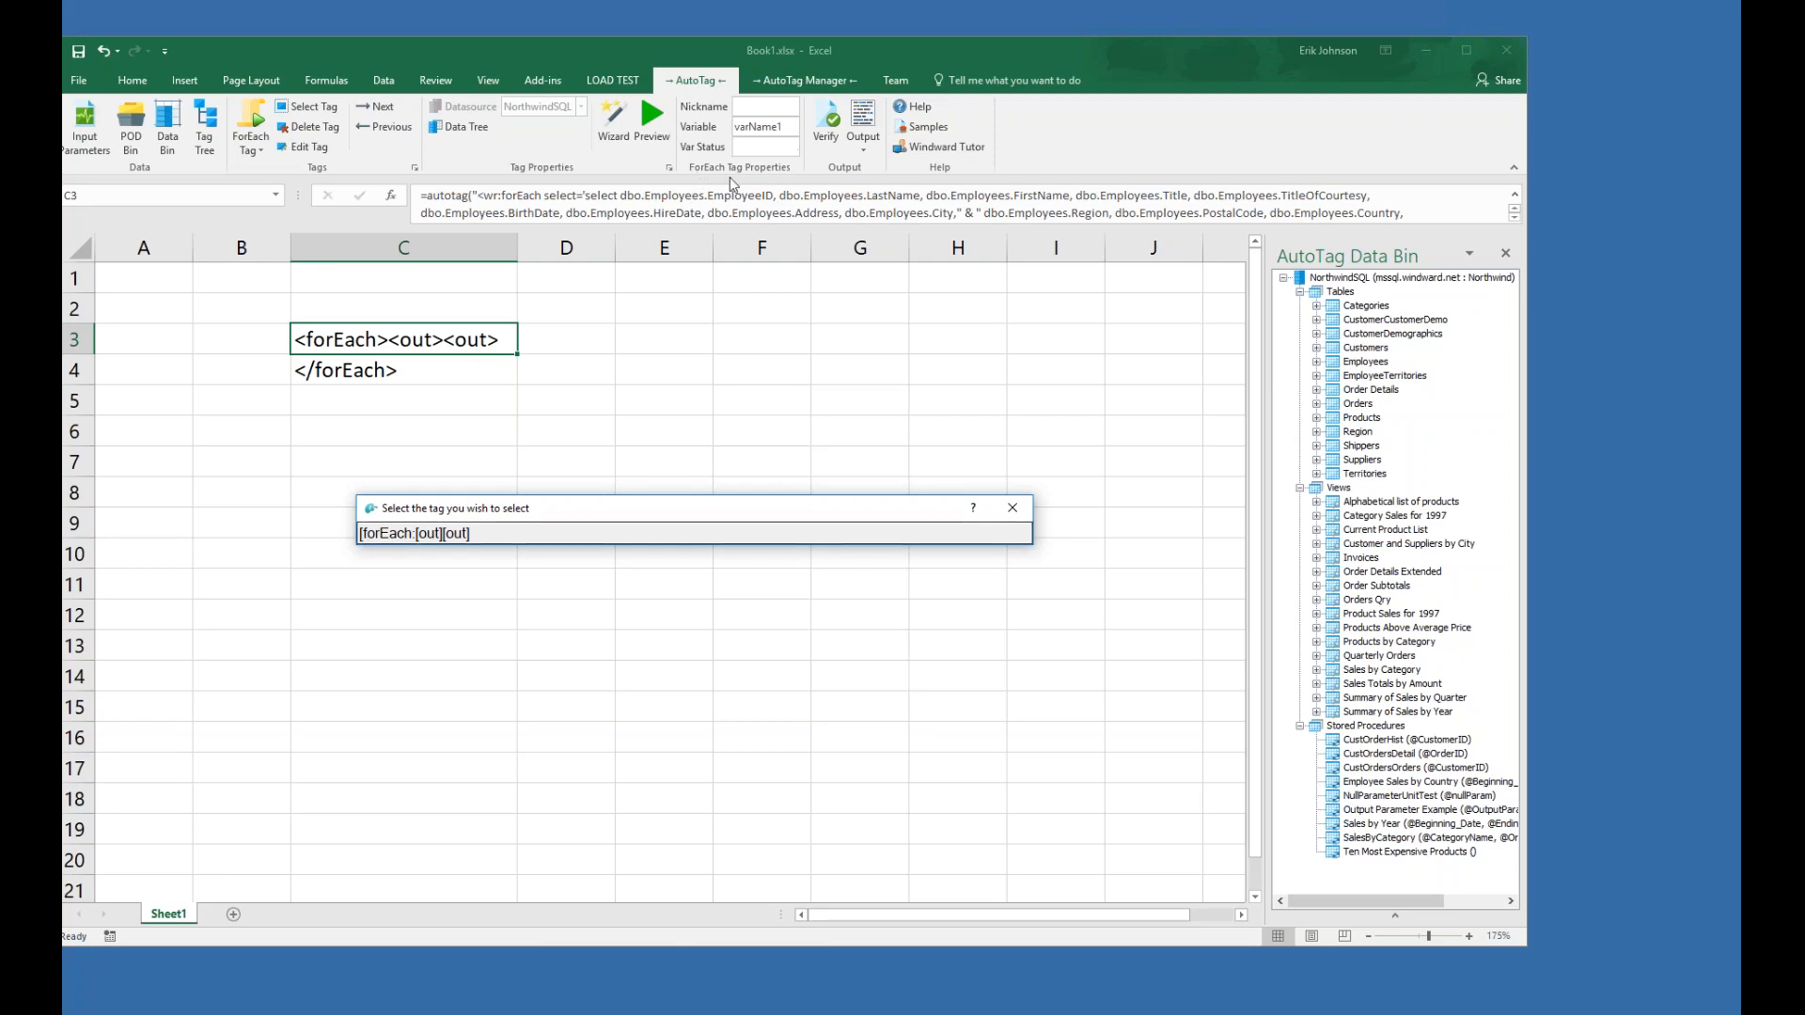
click(426, 535)
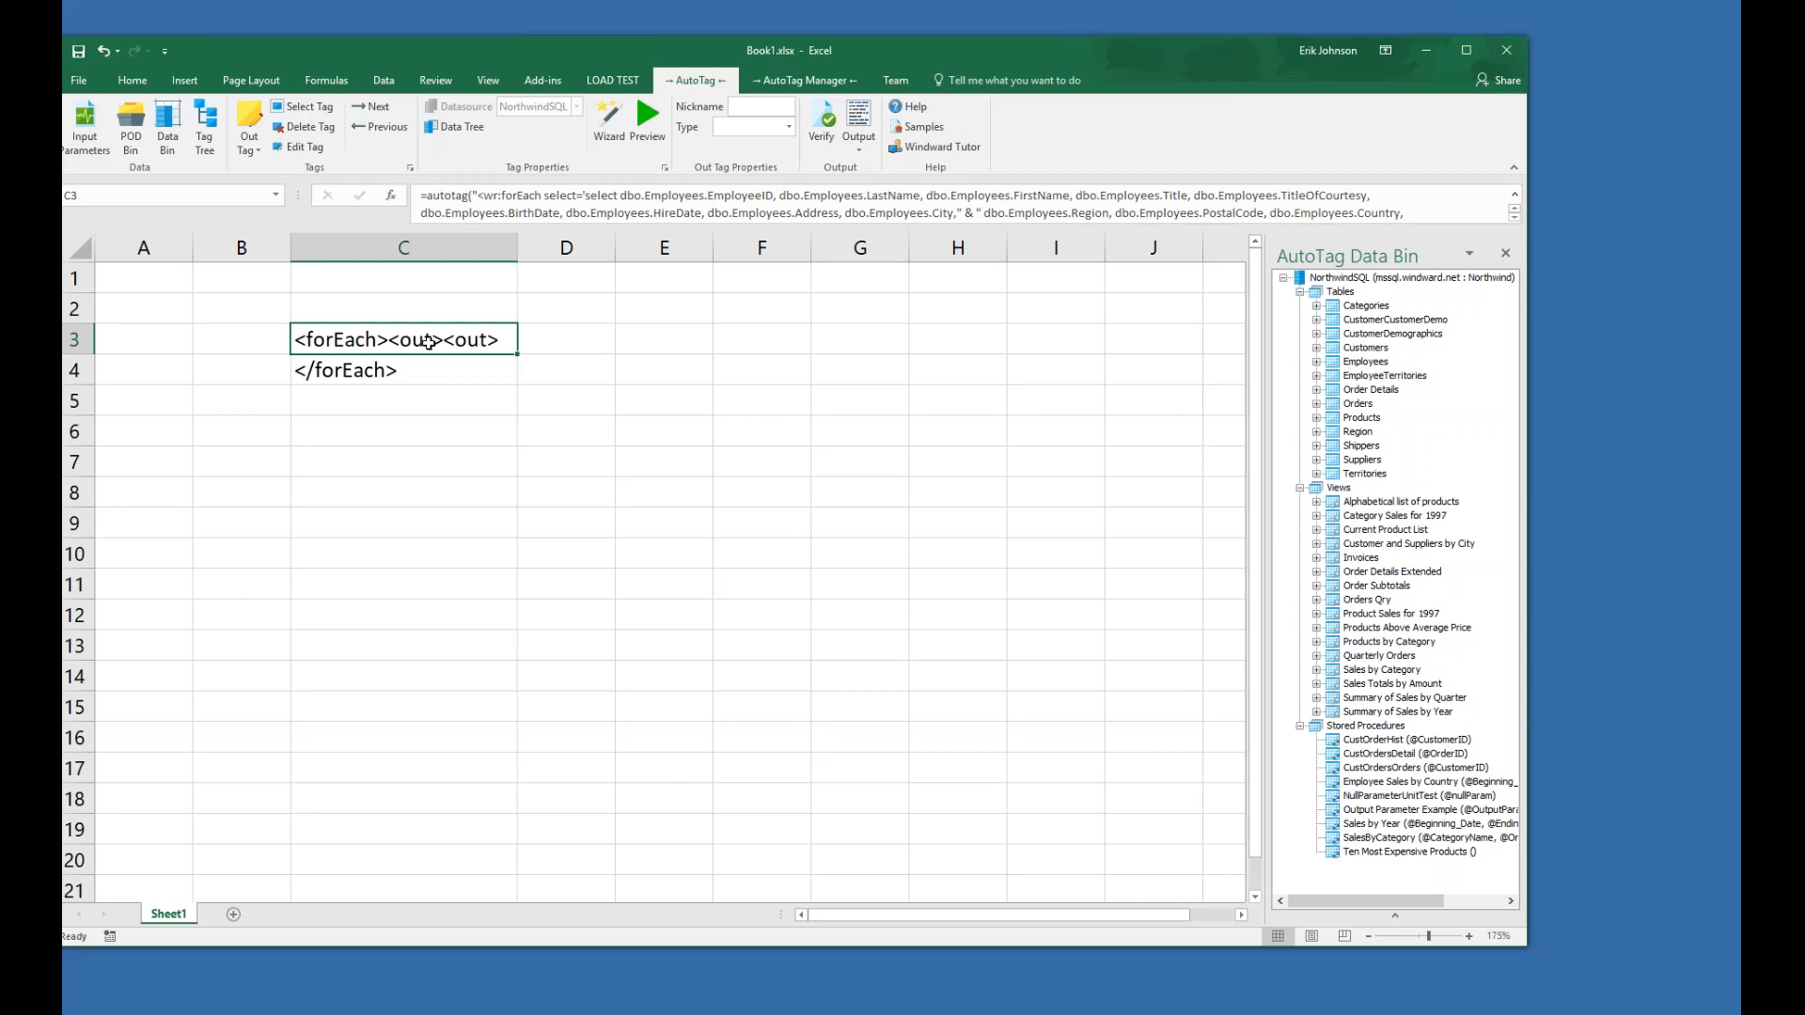
- Delete the second Out tag from cell C3 and move to cell C12
click(306, 127)
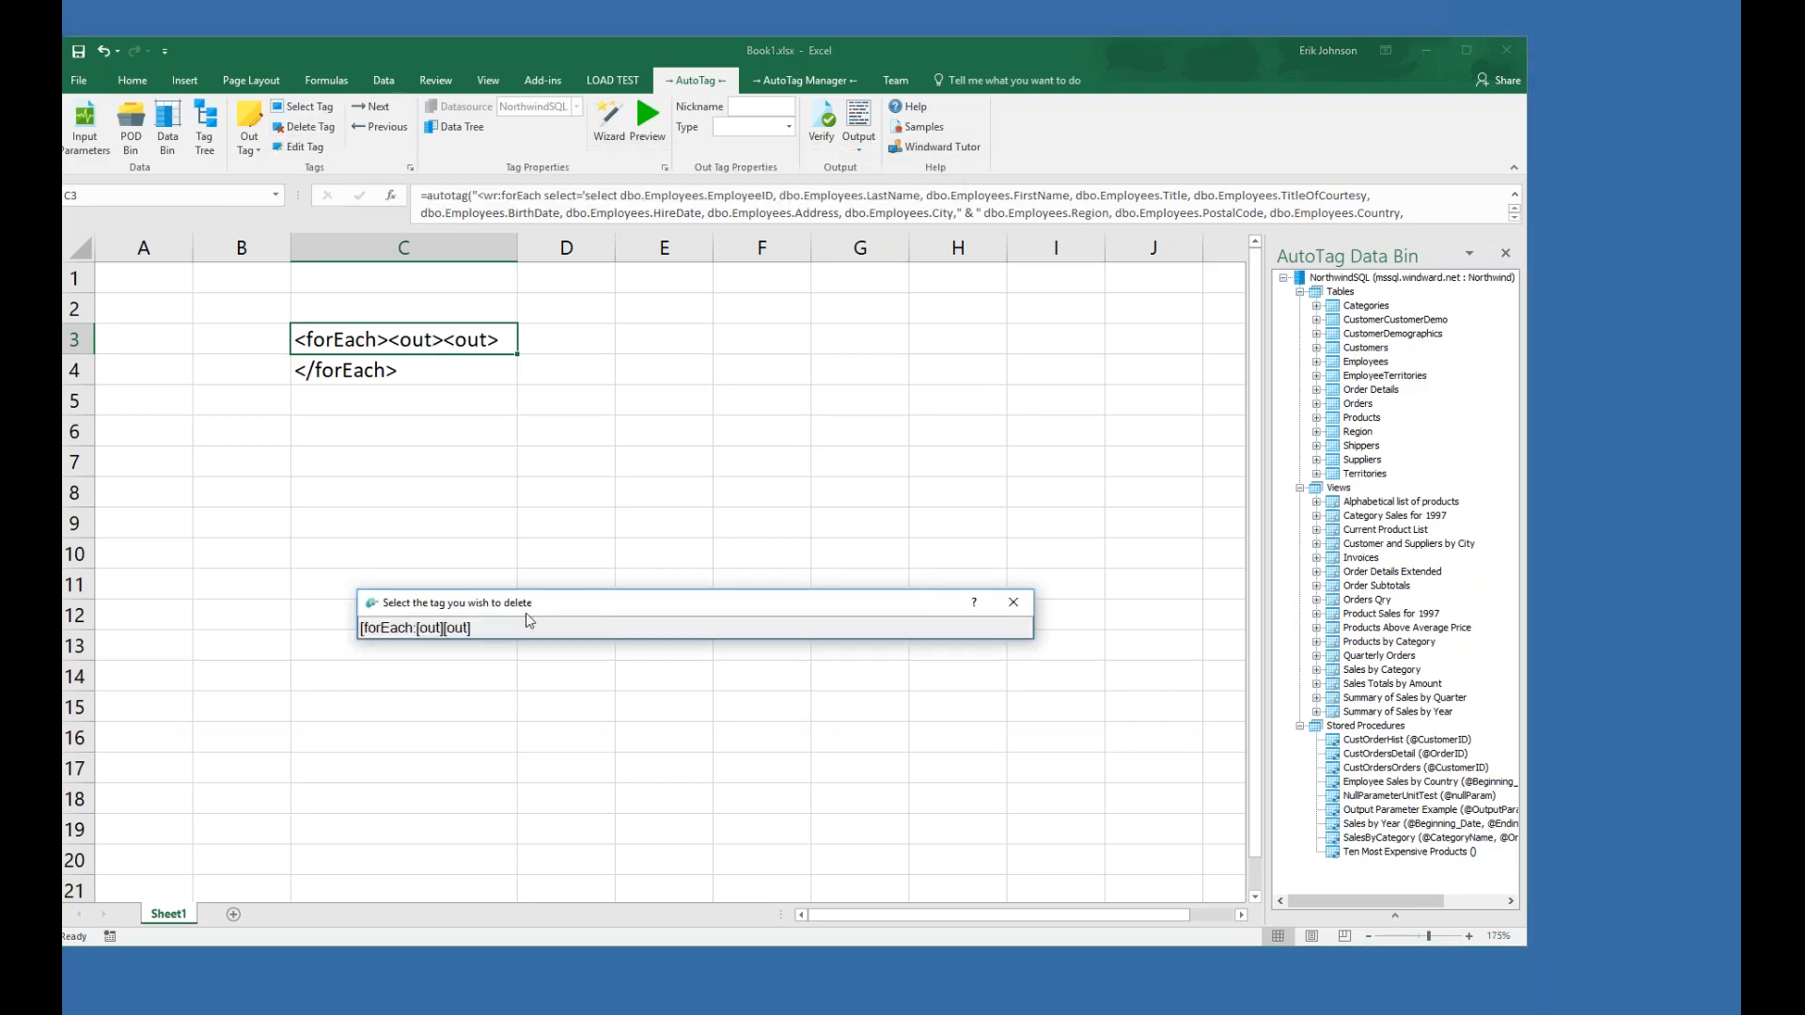
click(460, 629)
click(438, 616)
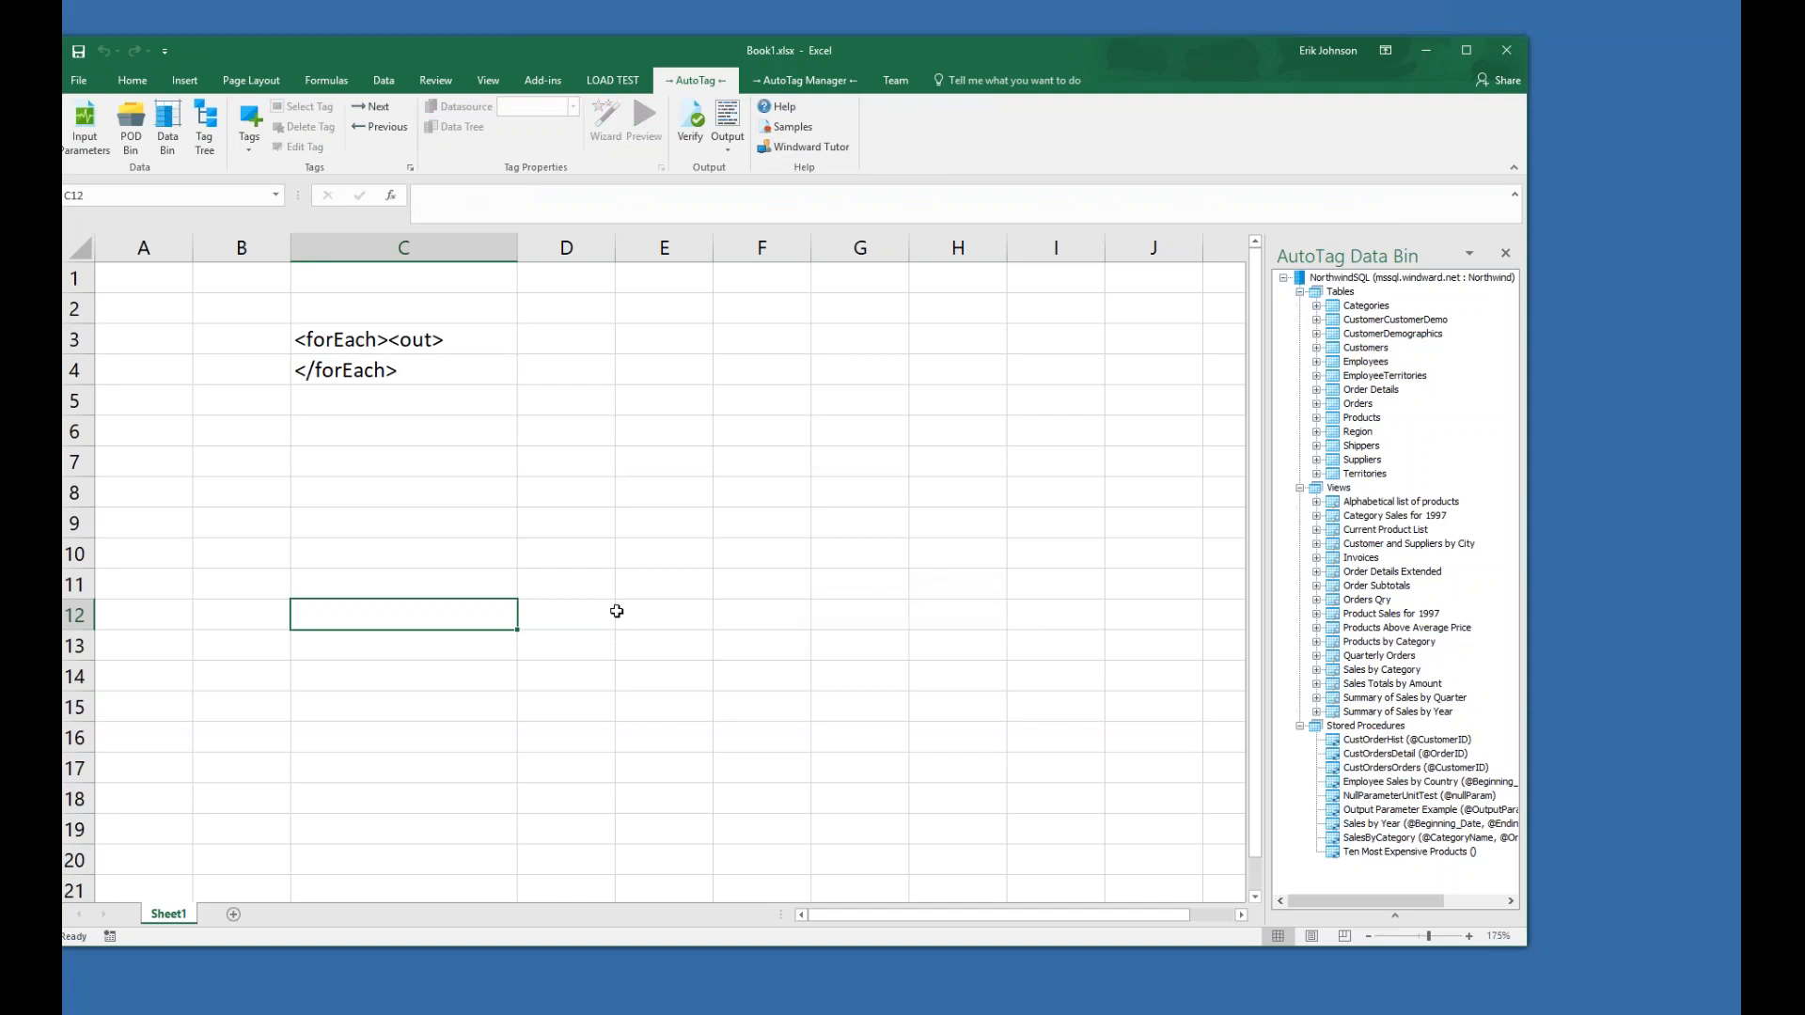
- Select the remaining Out tag in cell C3 and delete it
click(410, 343)
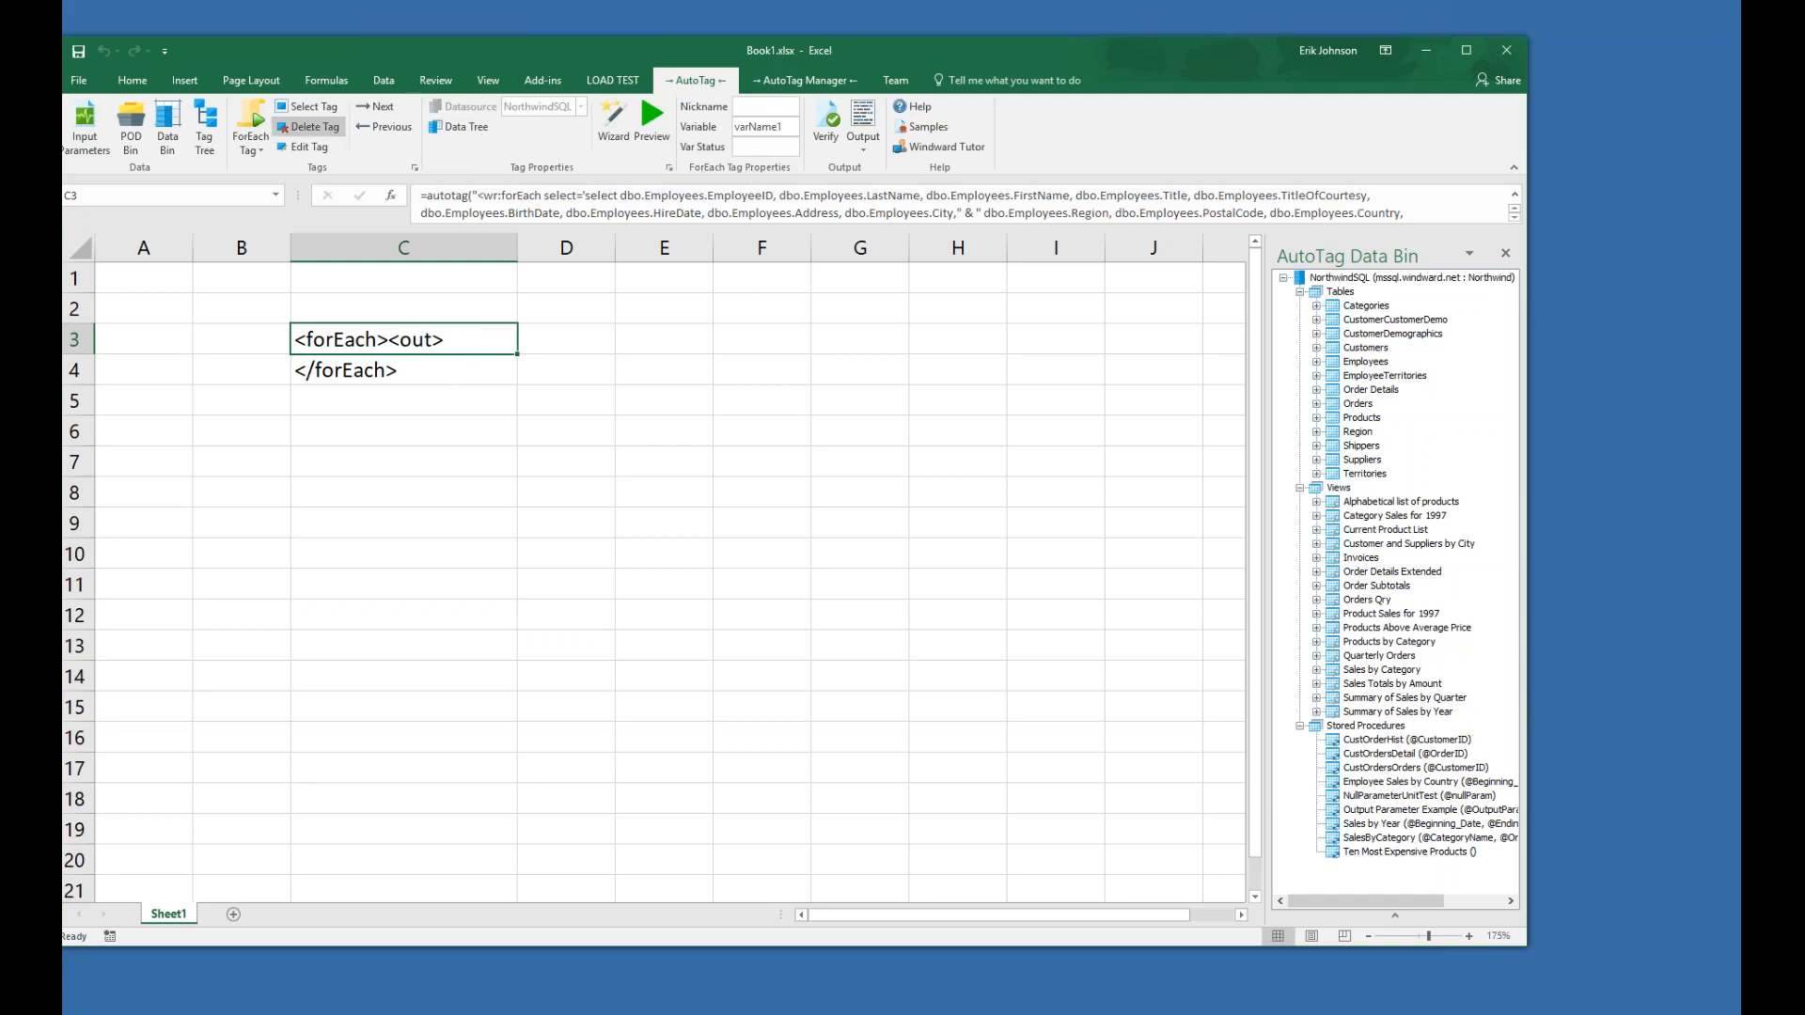
click(316, 113)
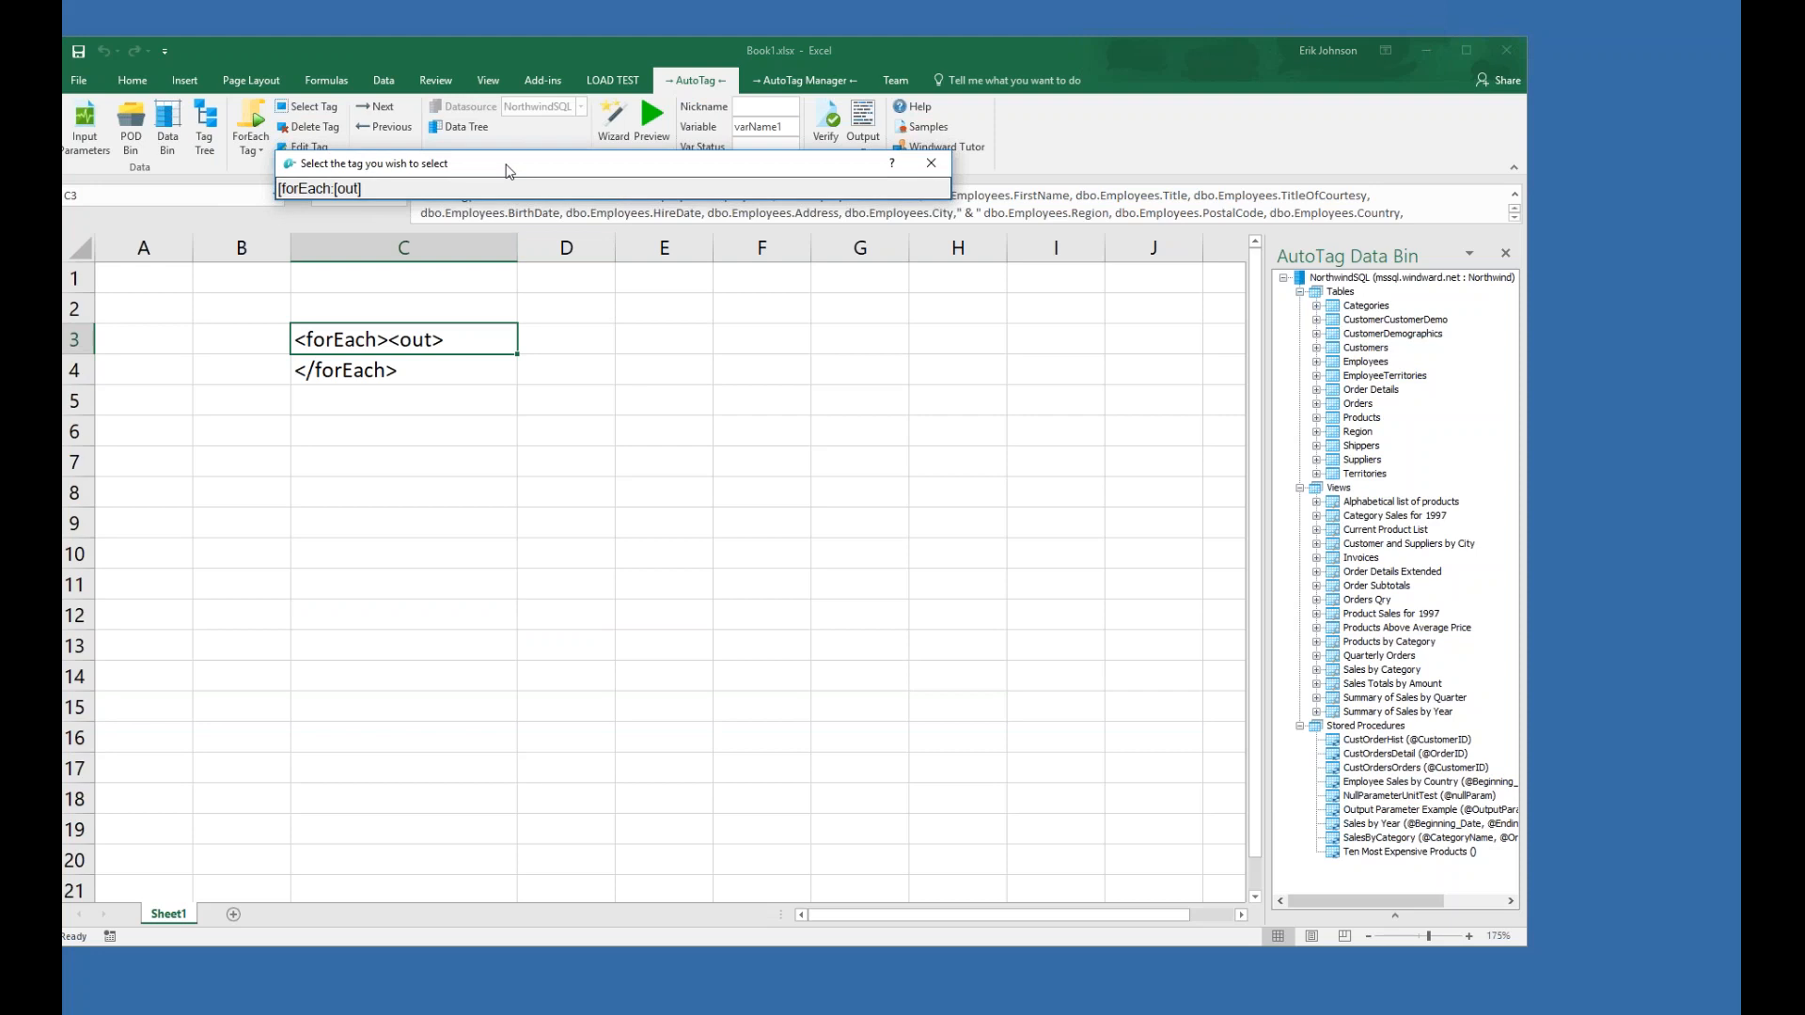
drag(505, 170, 595, 593)
click(438, 614)
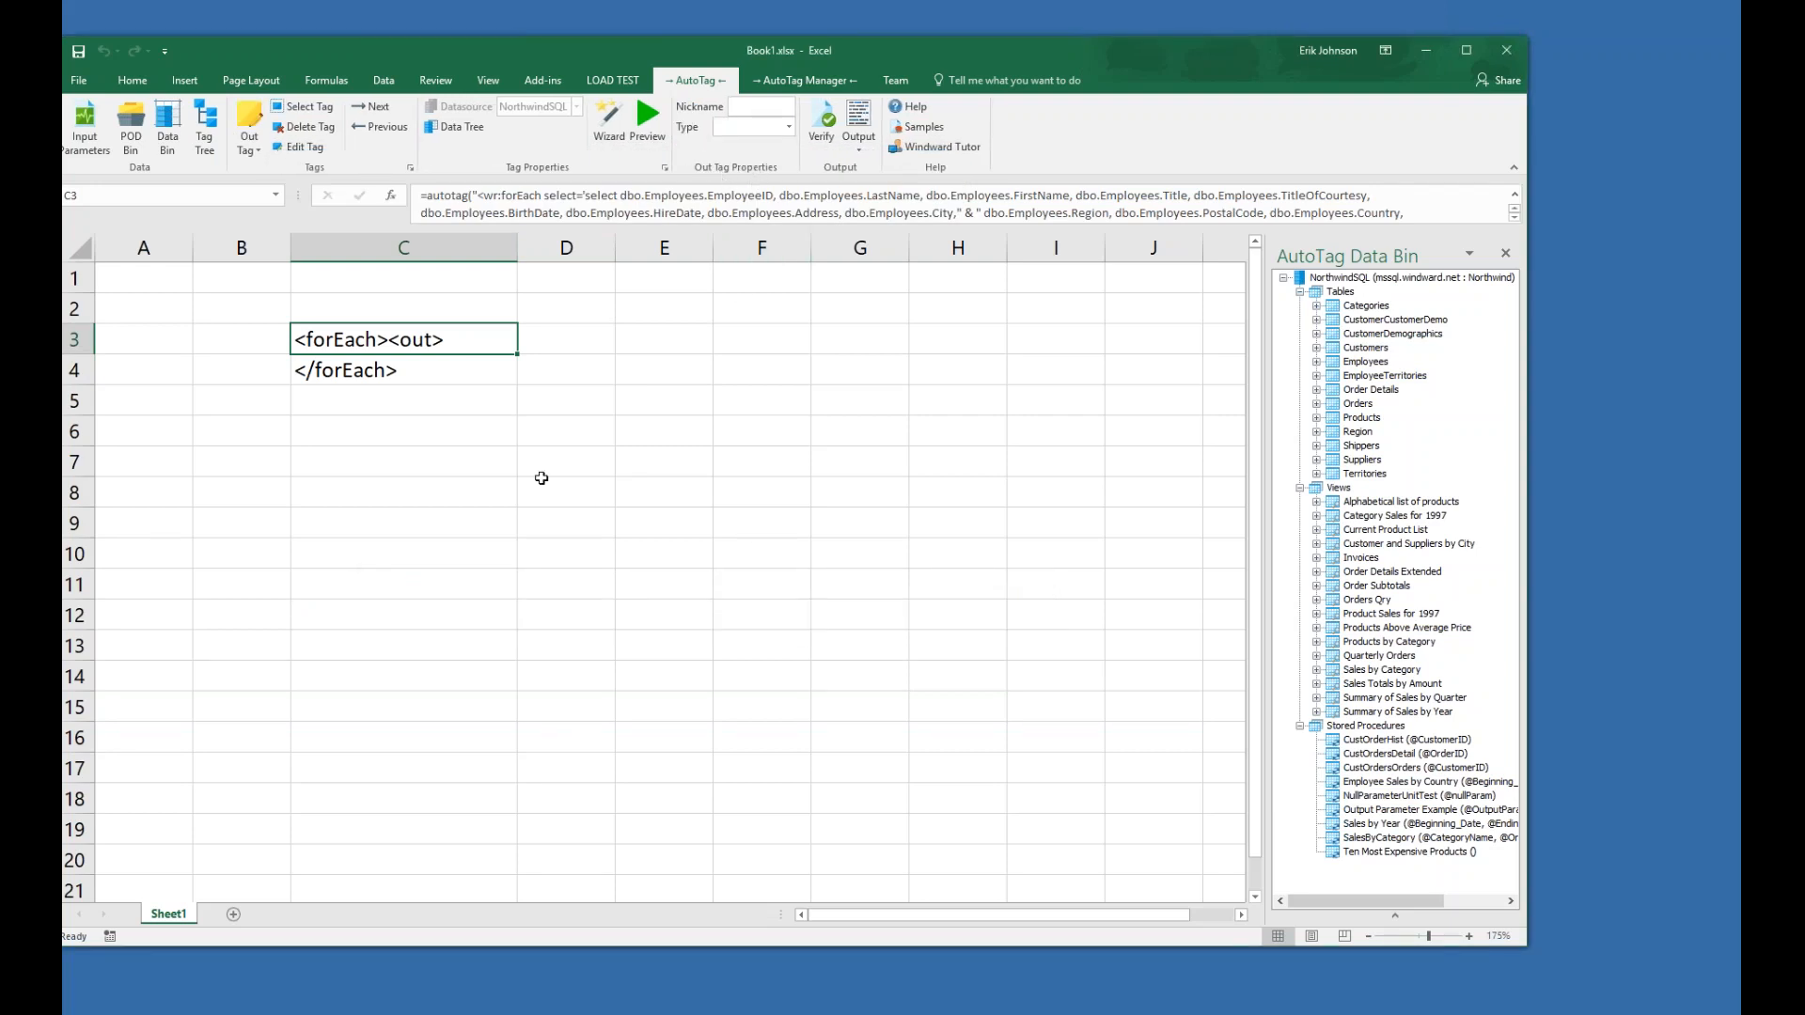
click(318, 129)
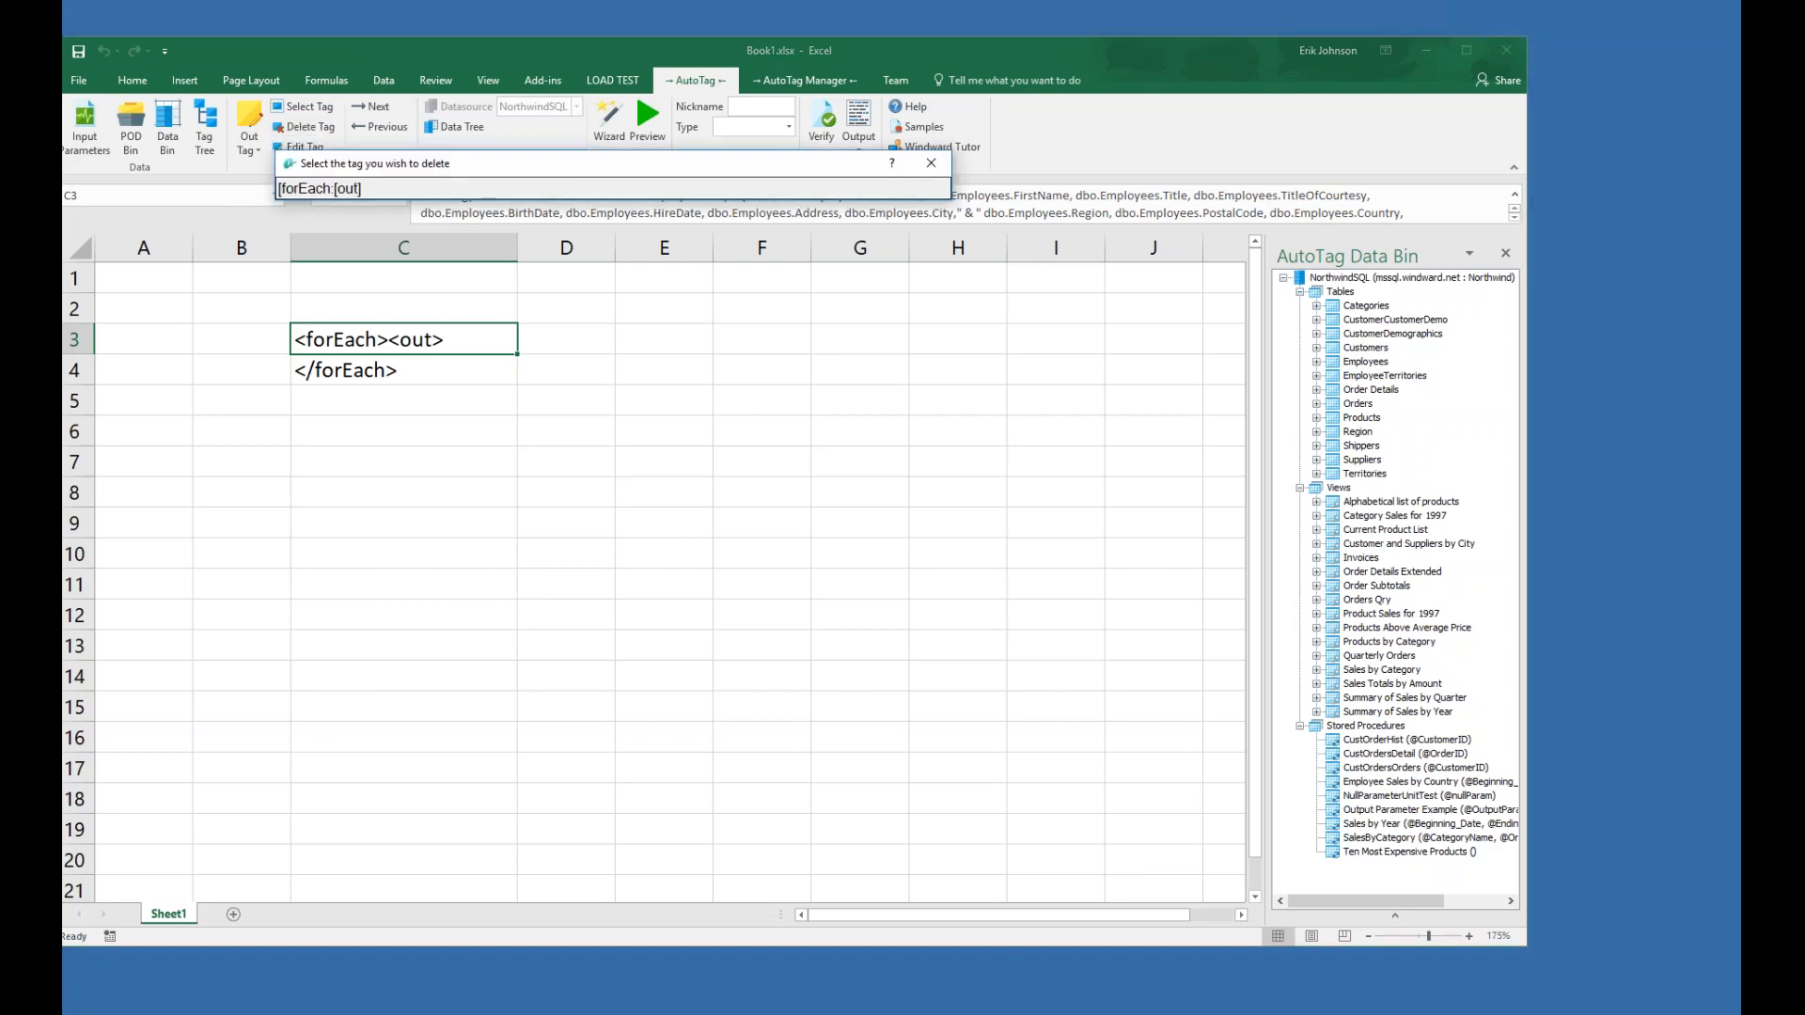
drag(578, 171, 663, 593)
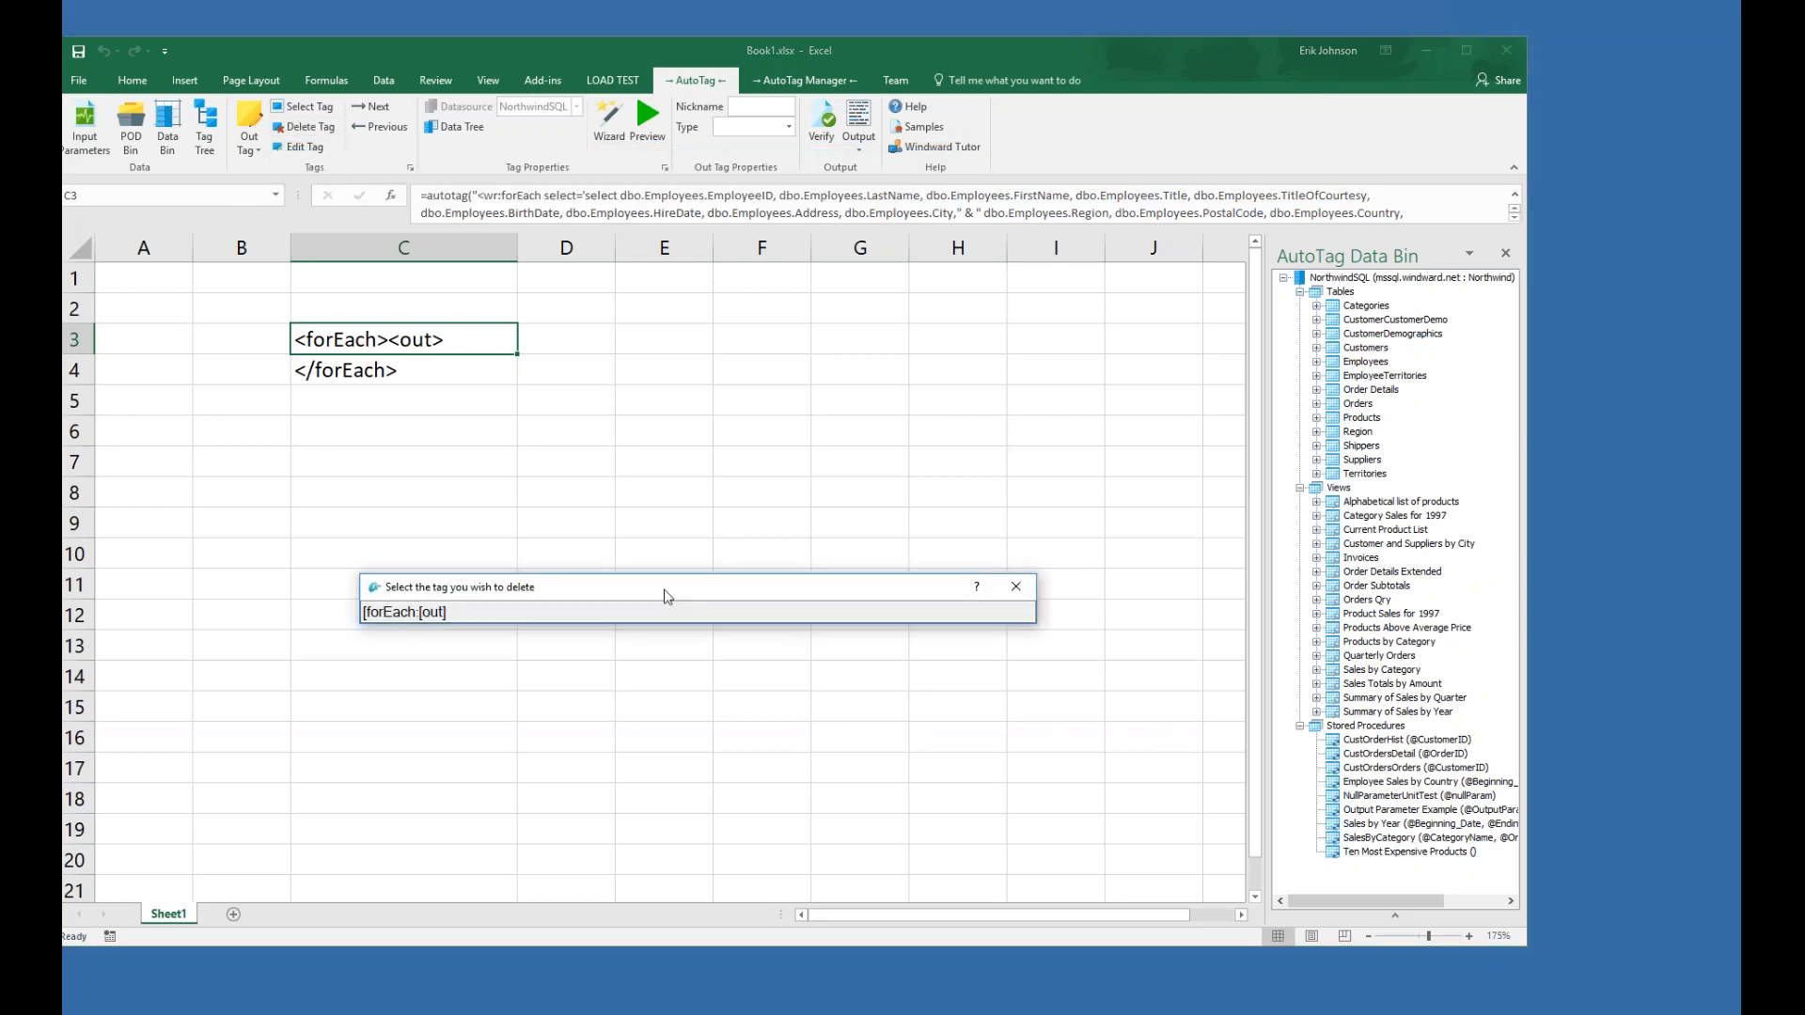
click(436, 614)
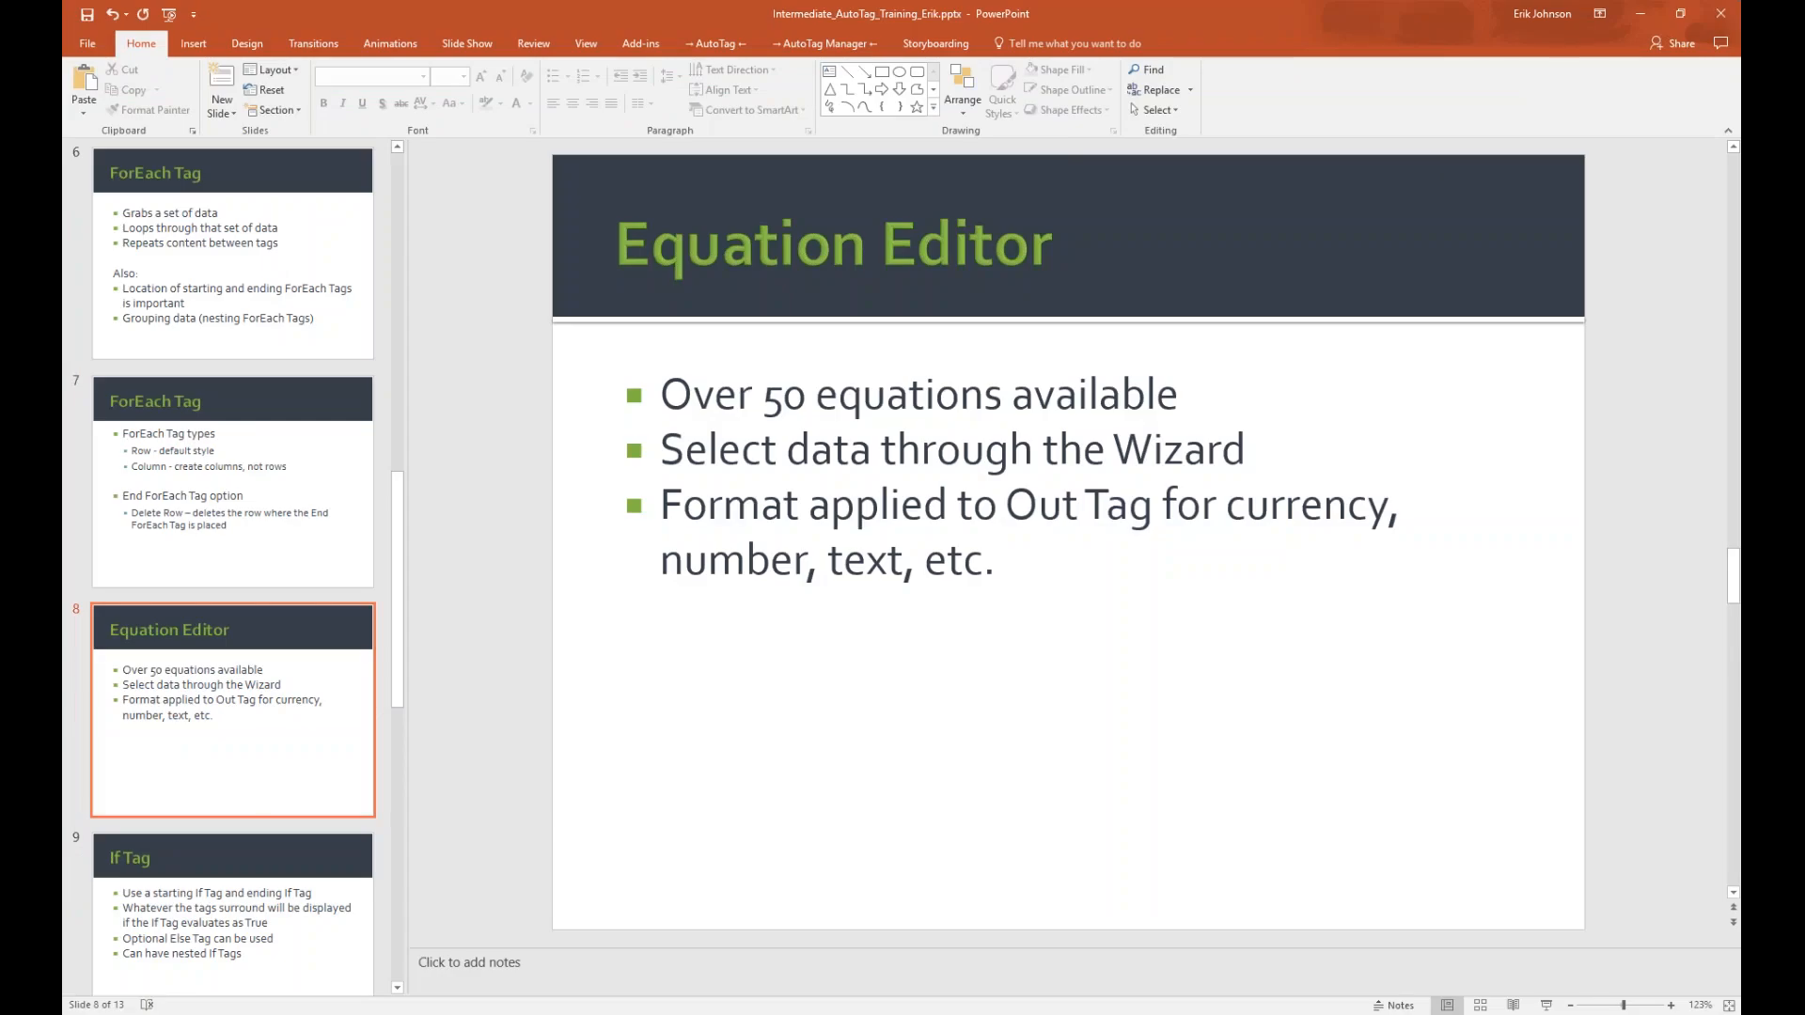
- Switch to the training presentation in PowerPoint and advance to the Excel Differences slide
key(Down)
key(Down)
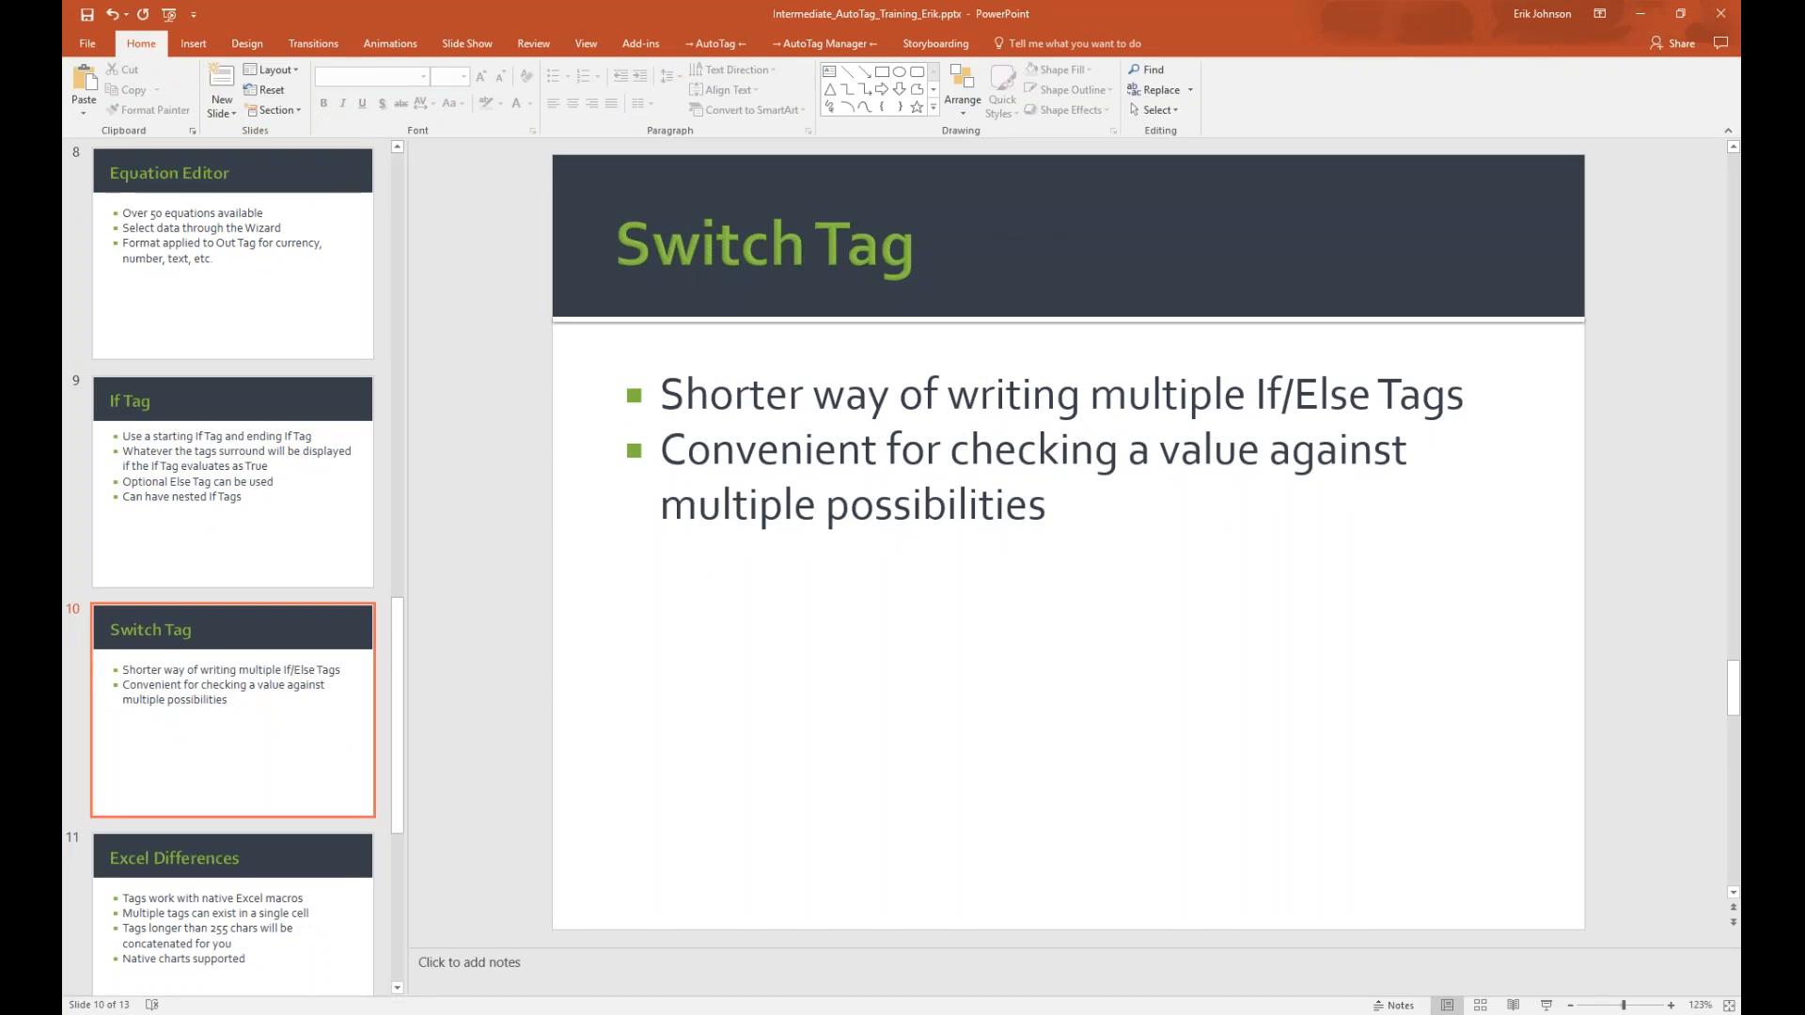
key(Down)
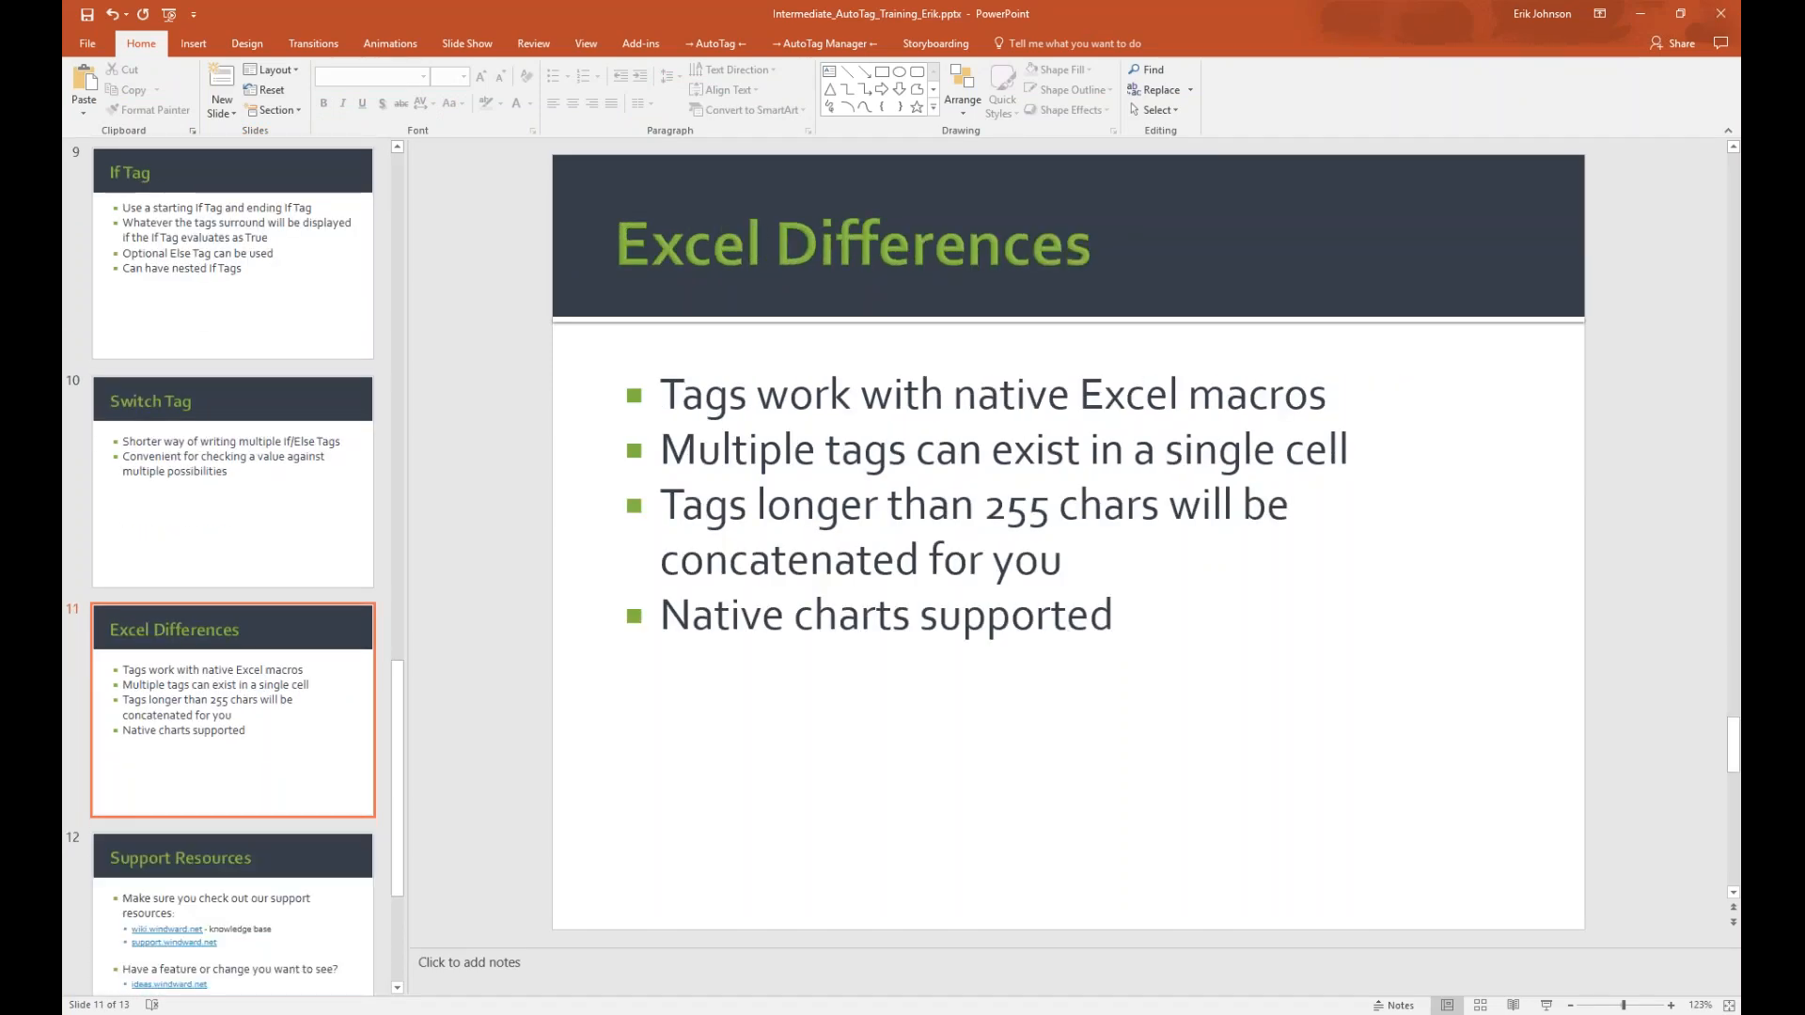